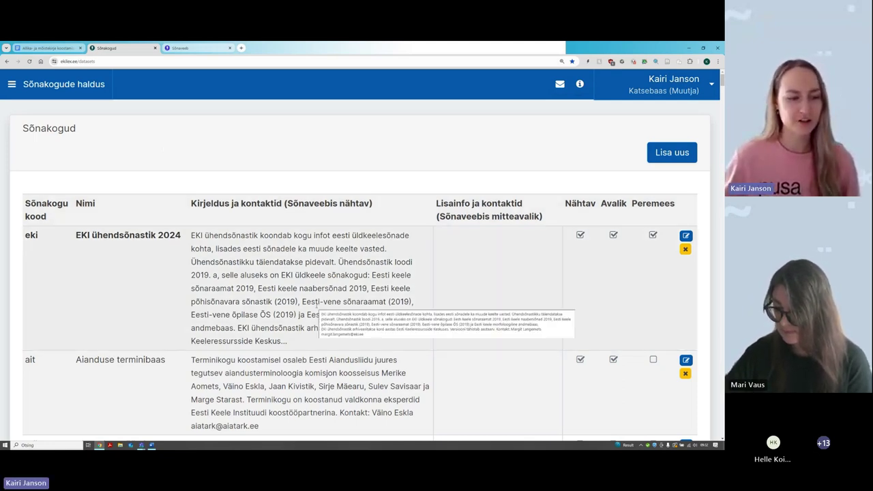
Step: Open the form for adding a new dictionary collection and look through its fields
scroll(207, 229, down, 1)
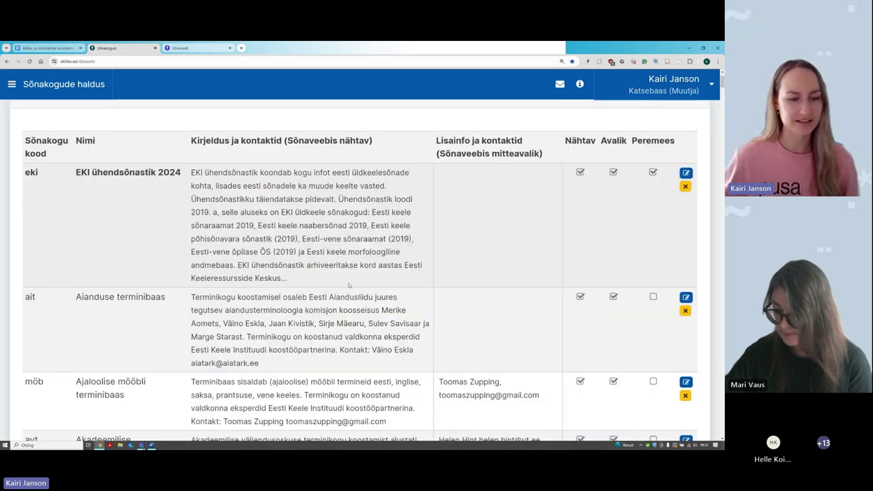
scroll(348, 285, down, 1)
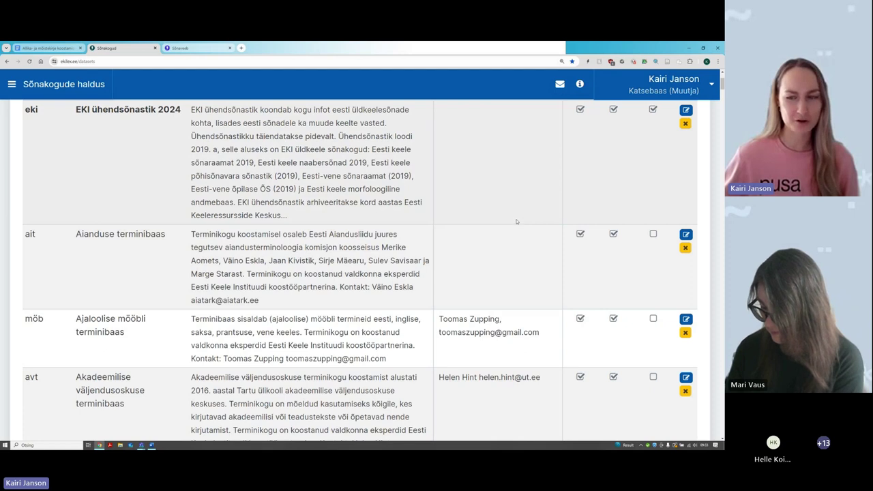
scroll(486, 206, up, 2)
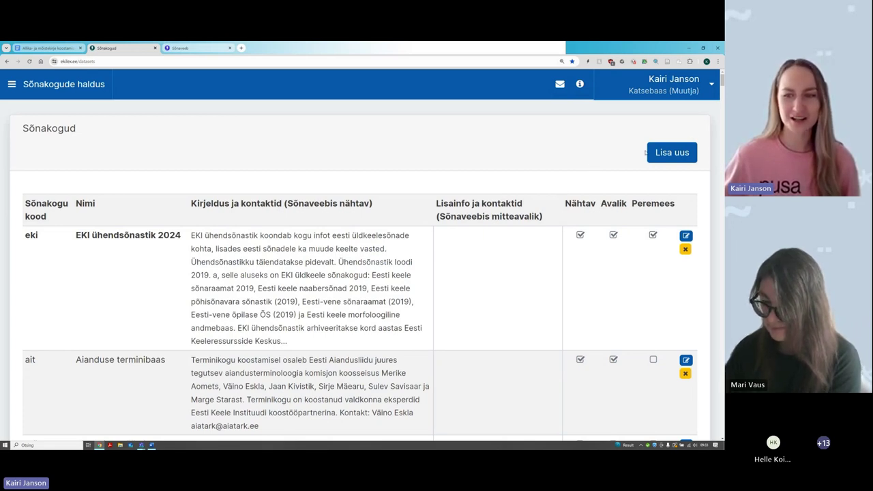
click(670, 157)
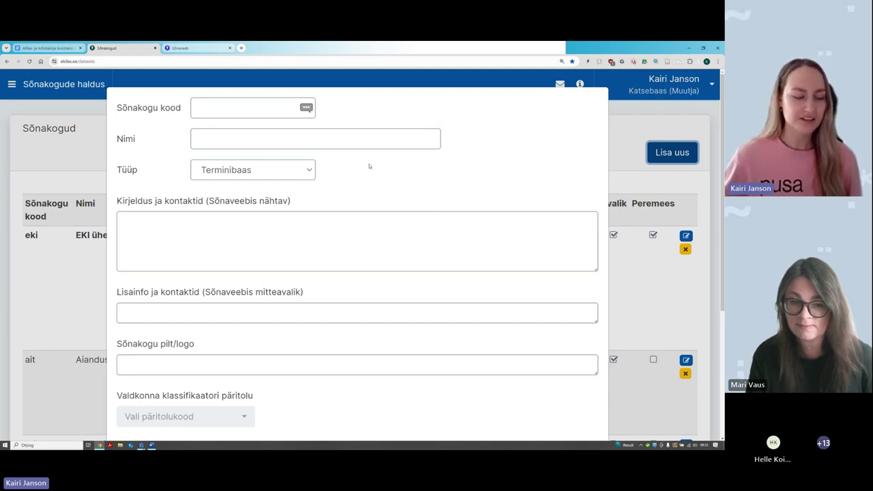
scroll(379, 157, down, 2)
scroll(380, 157, down, 1)
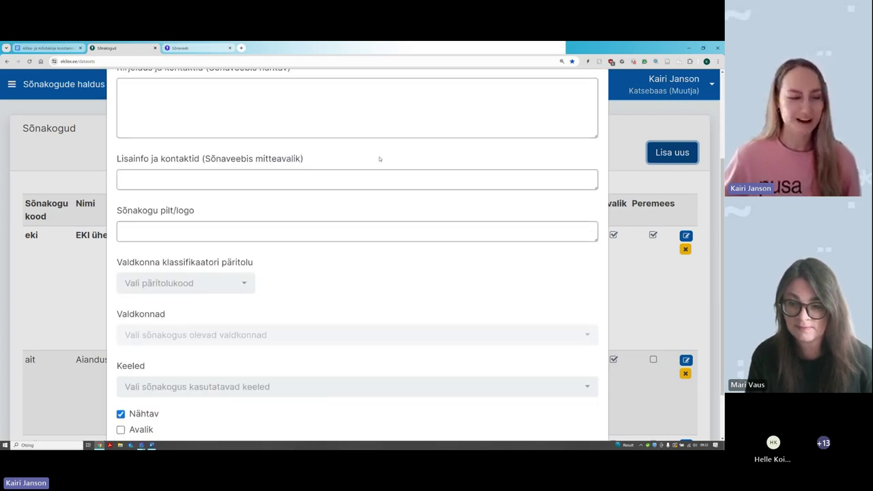
scroll(376, 161, up, 3)
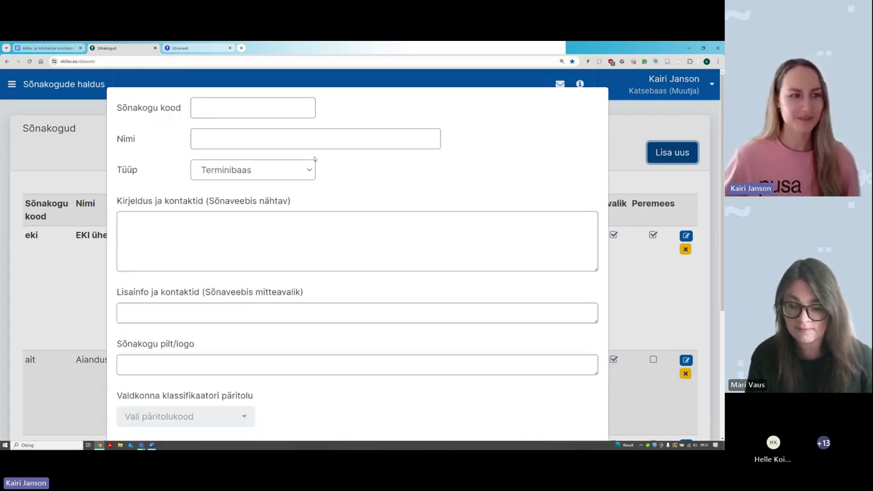
Step: Set the new collection's code (Sõnakogu kood) to nmt
click(229, 109)
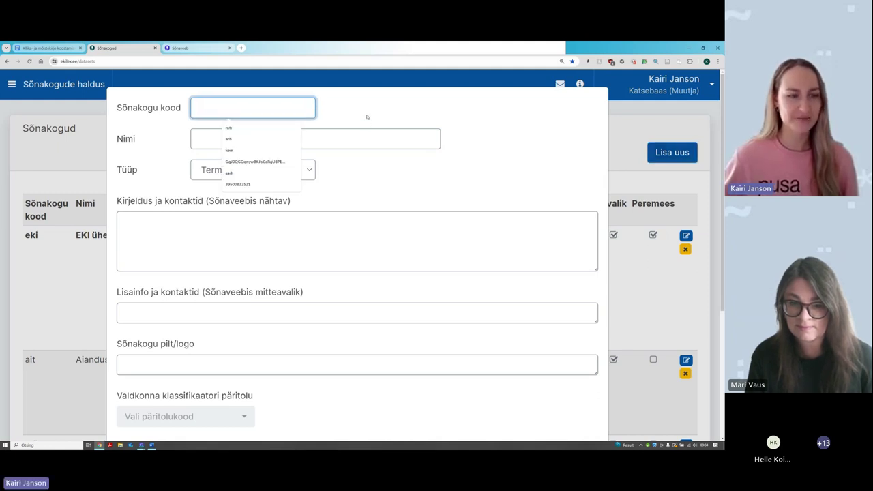
click(367, 116)
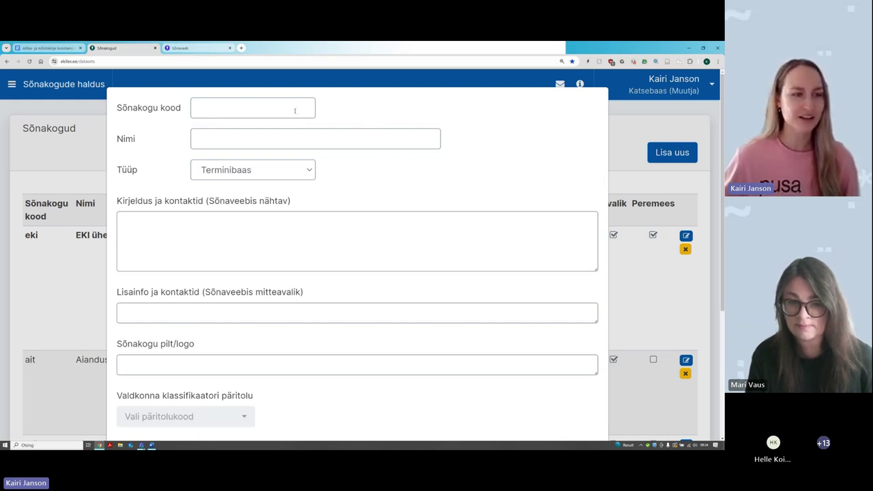
click(295, 110)
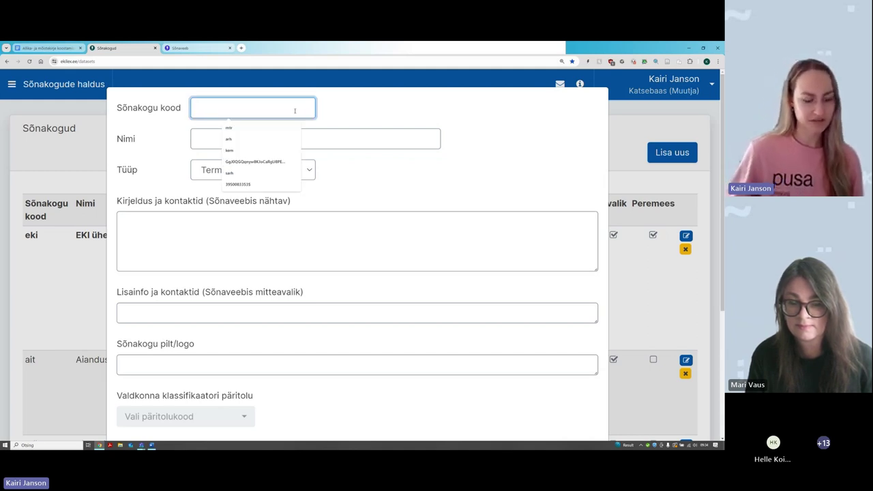
text(nmt)
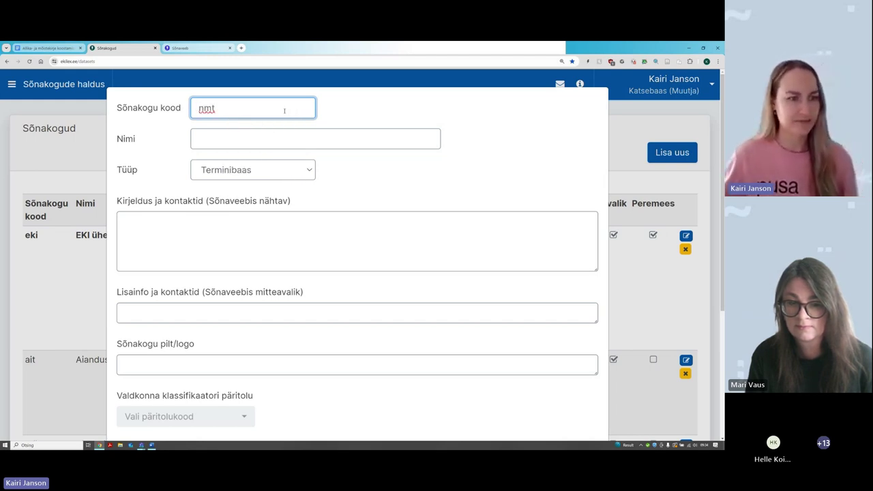
Step: Name the new collection "Nüüdismeedia terminibaas"
click(231, 140)
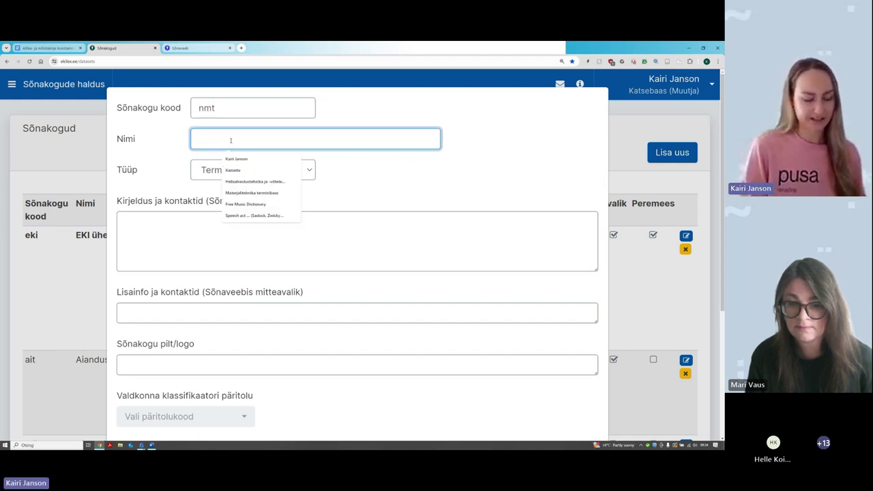
text(Nüüdismee)
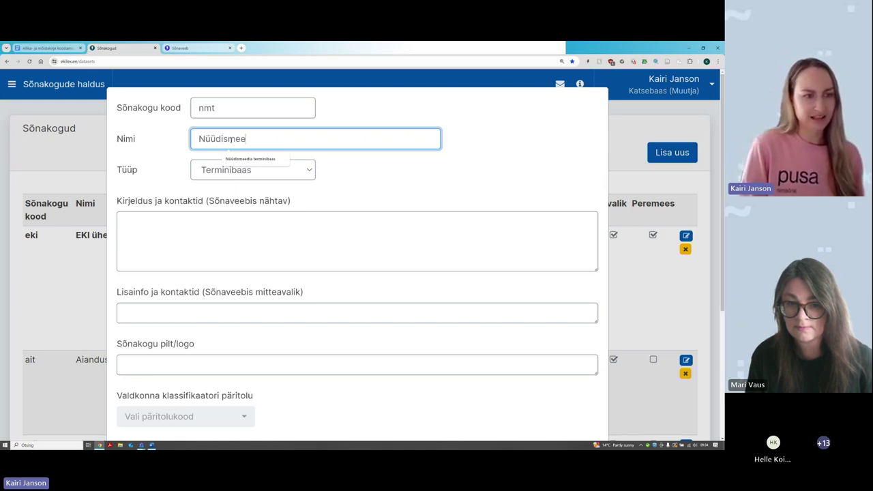
text(dia terminibaas)
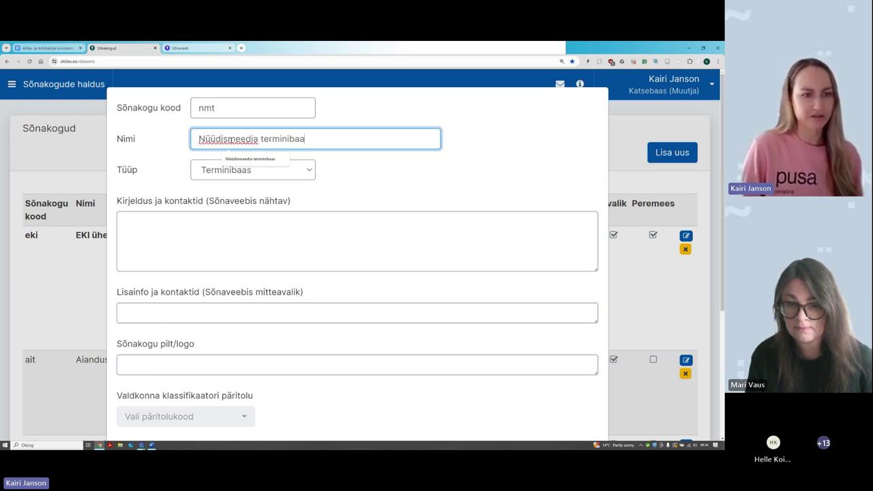
click(153, 163)
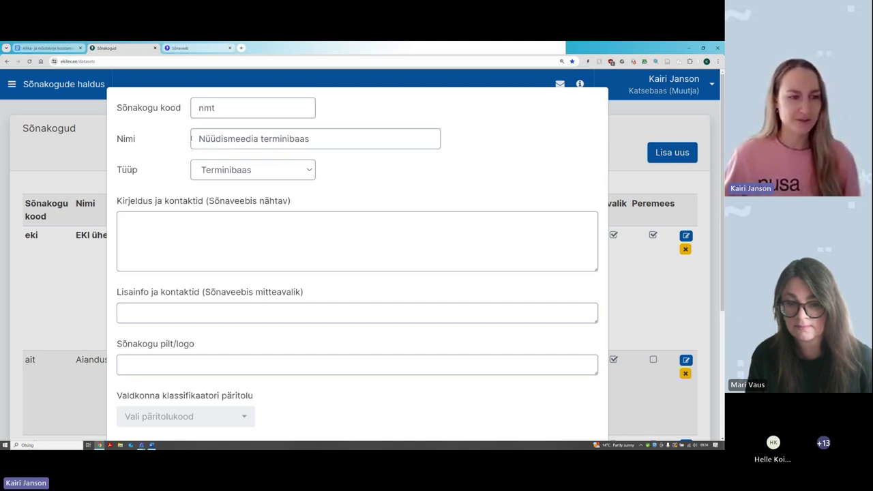
drag(197, 140, 317, 138)
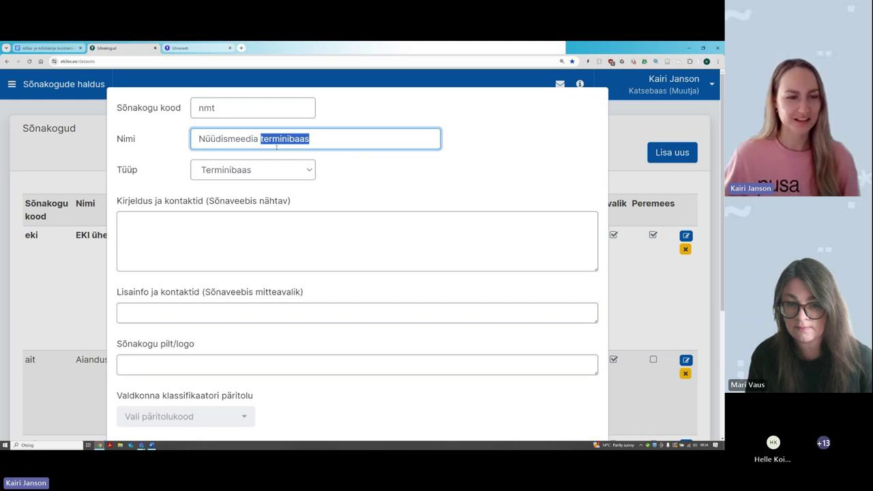
click(183, 160)
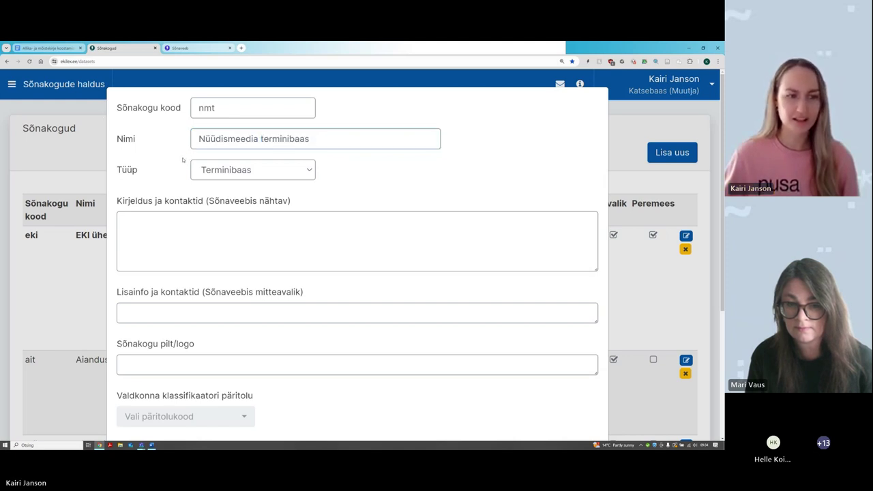
Step: Choose Terminibaas as the new collection's type
click(259, 169)
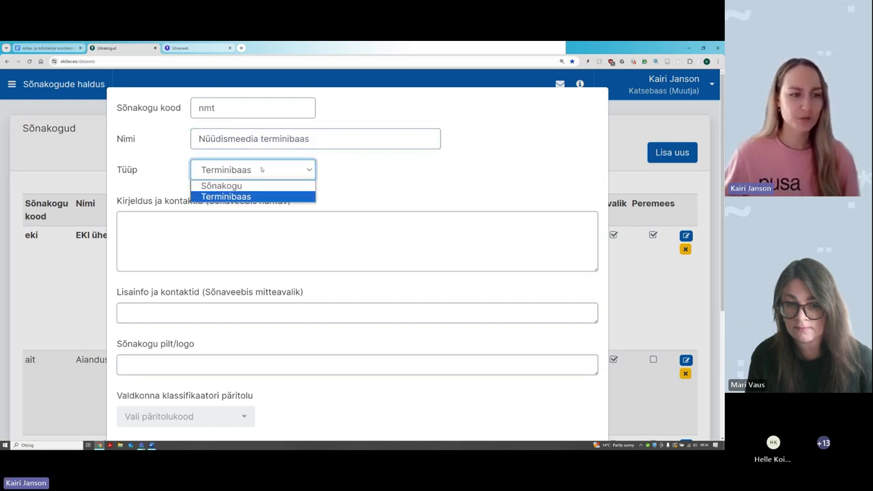
click(235, 196)
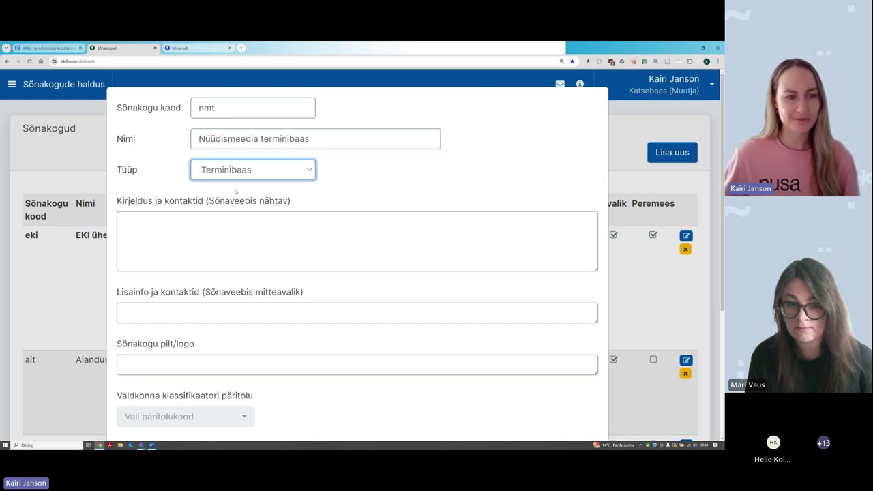
click(149, 157)
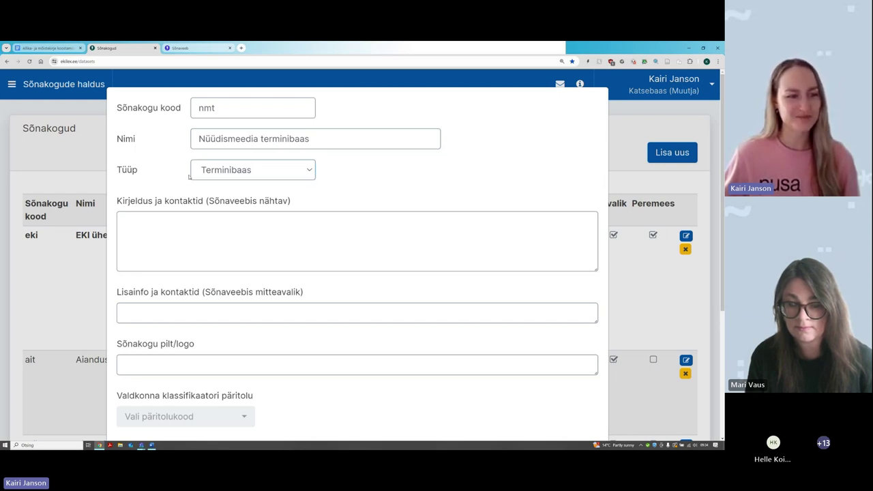
Step: Switch to Sõnaveeb, examine the Aianduse terminibaas description and contact on the Sõnakogud page, and return to the new collection form
scroll(192, 215, down, 1)
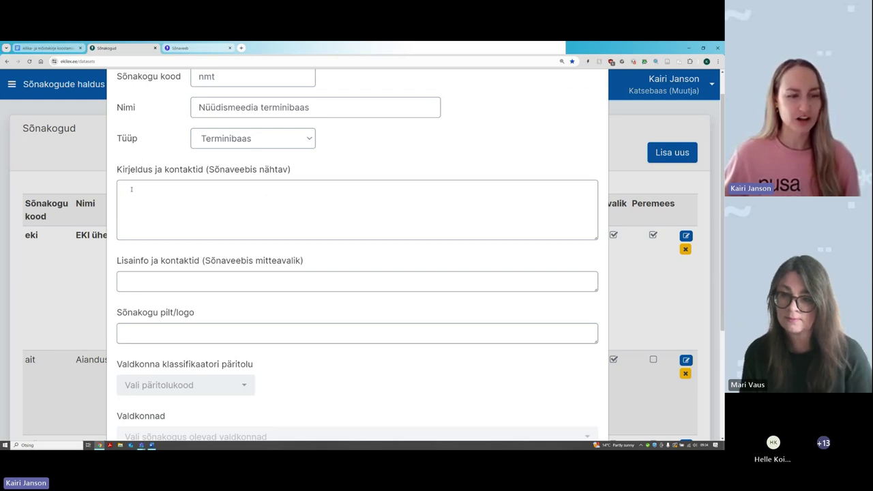
key(ctrl+Tab)
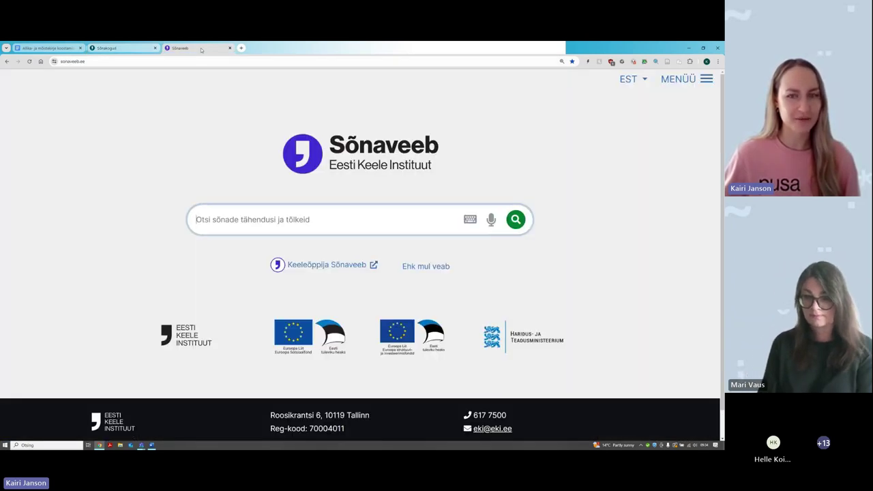
click(678, 80)
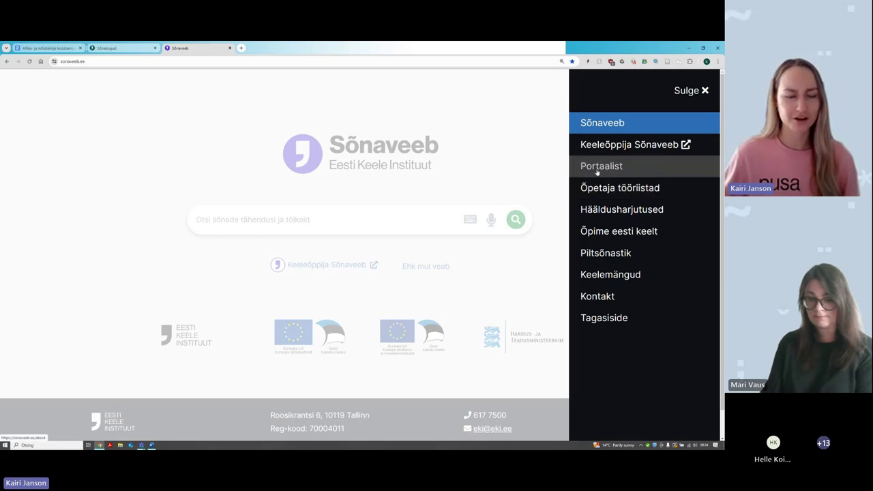
click(600, 165)
click(130, 142)
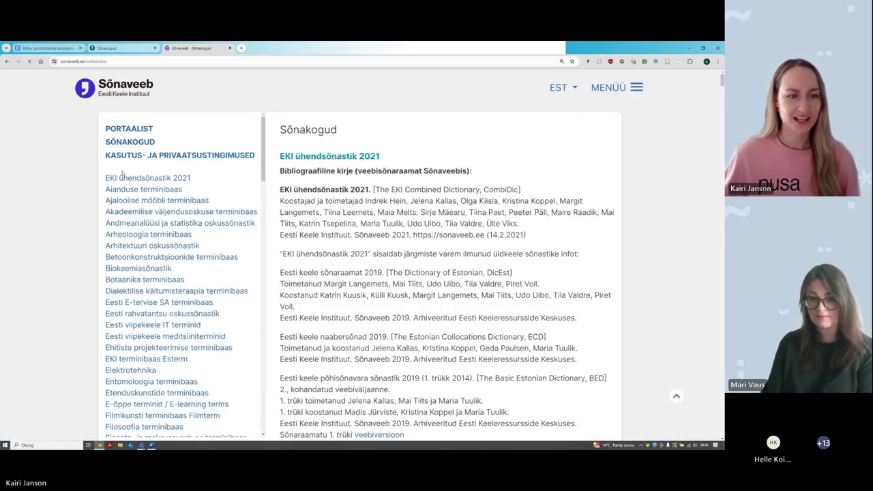
scroll(130, 184, down, 4)
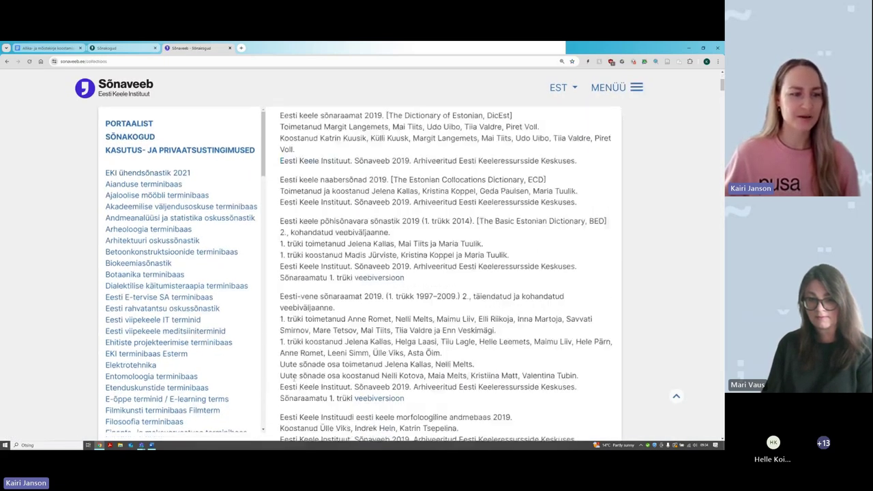
click(130, 184)
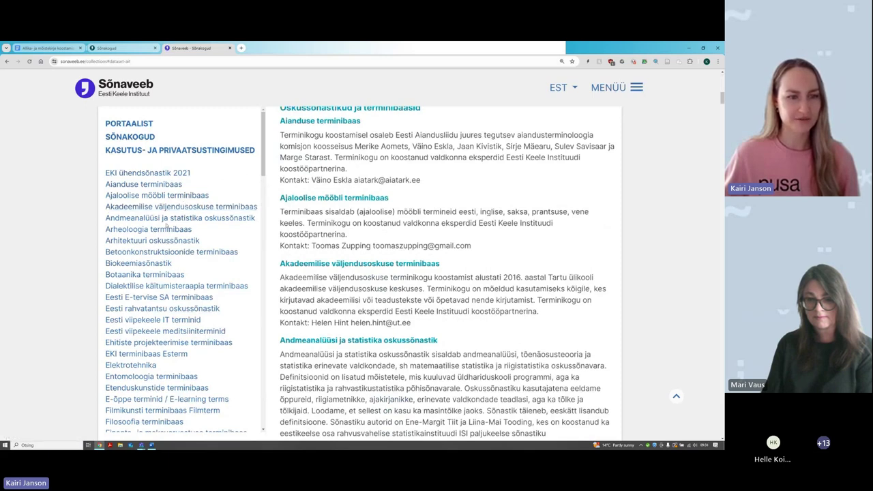
scroll(279, 198, up, 1)
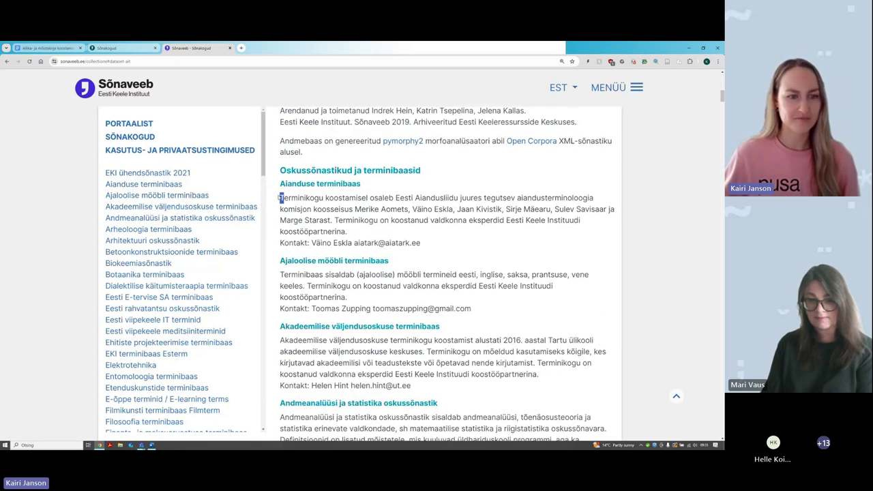
drag(280, 198, 424, 246)
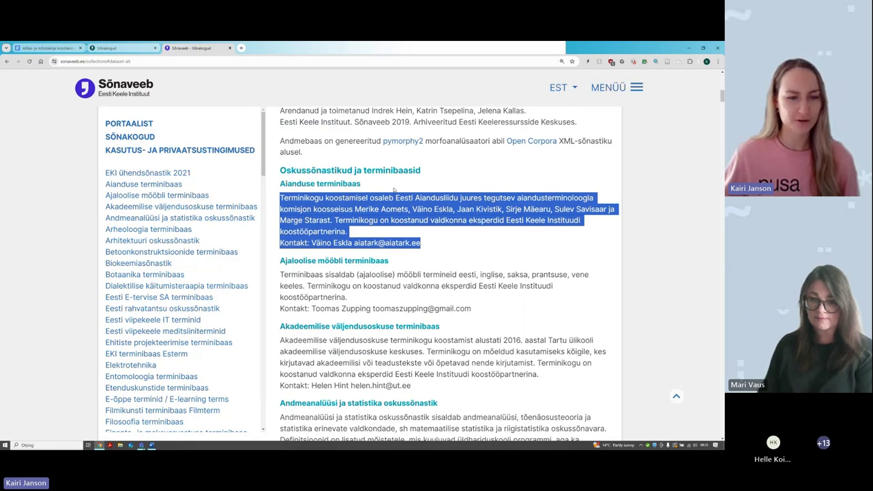
click(384, 170)
click(133, 46)
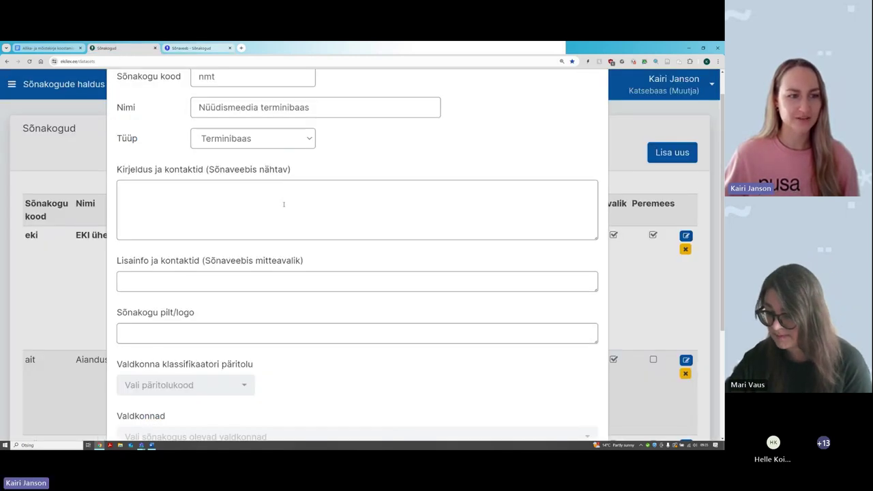
click(284, 204)
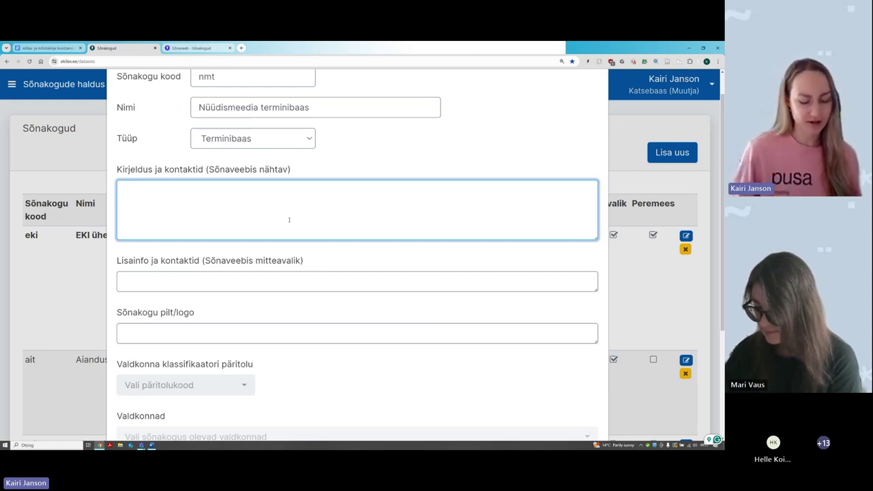
text(Kontakt)
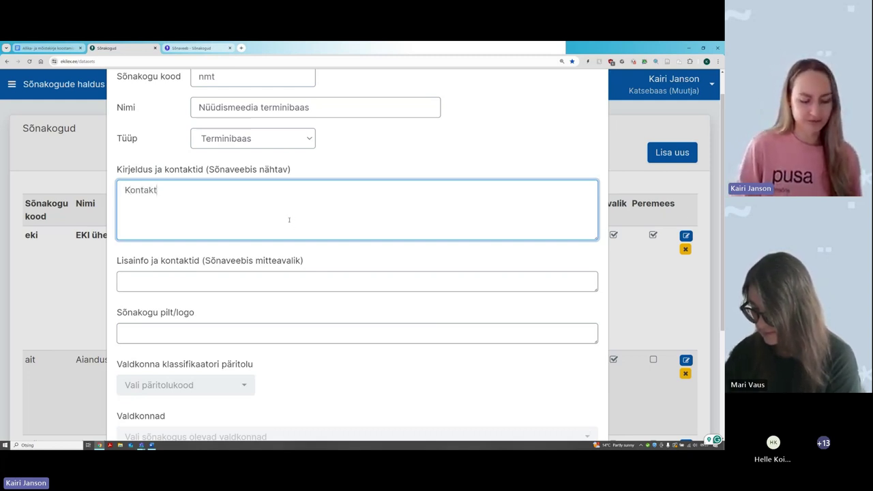
text(:)
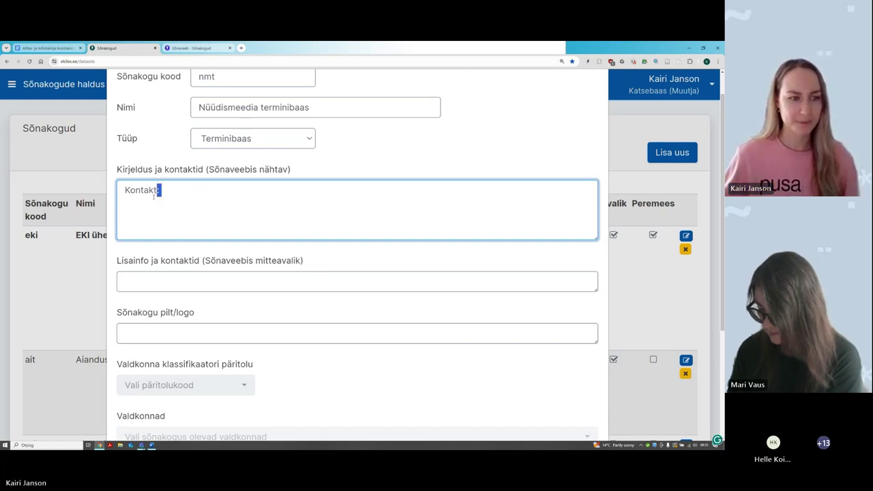
drag(160, 191, 121, 201)
key(BackSpace)
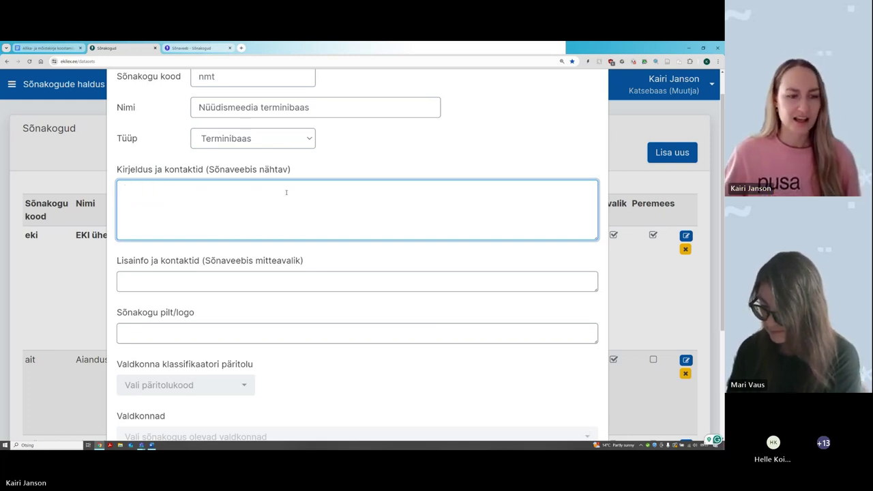
Step: Examine the non-public additional information and contacts field alongside the public description field
scroll(288, 191, down, 1)
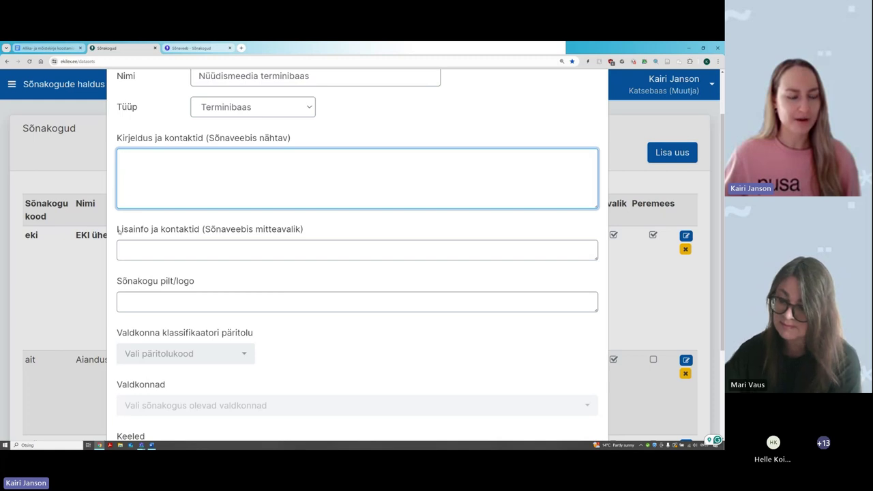
drag(117, 230, 133, 245)
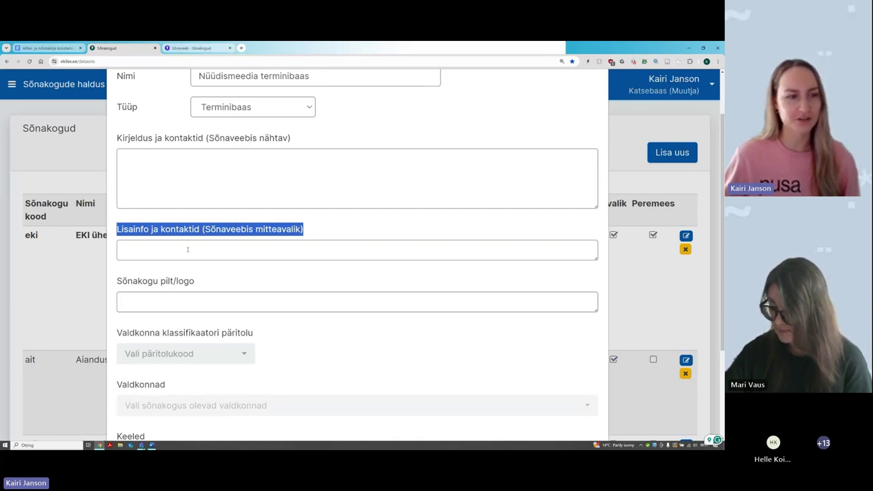
click(212, 170)
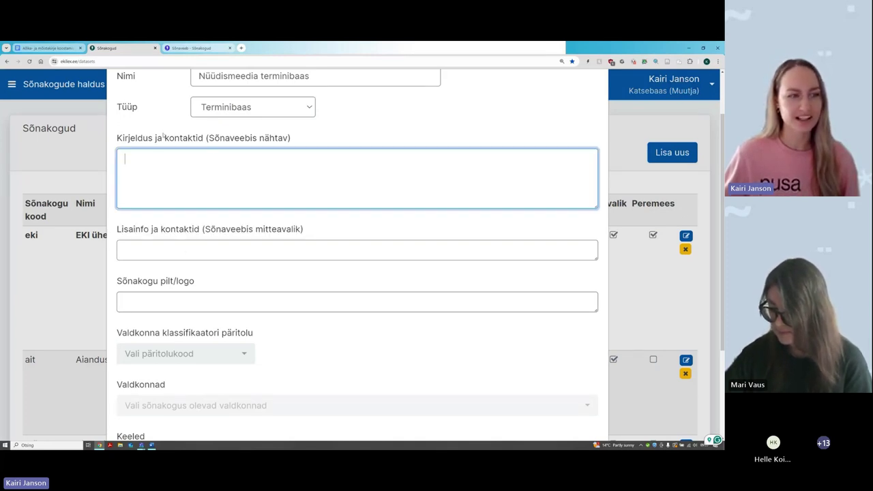
Step: Examine the public description and contacts field and the Sõnakogu pilt/logo field of the new collection form
drag(118, 140, 304, 135)
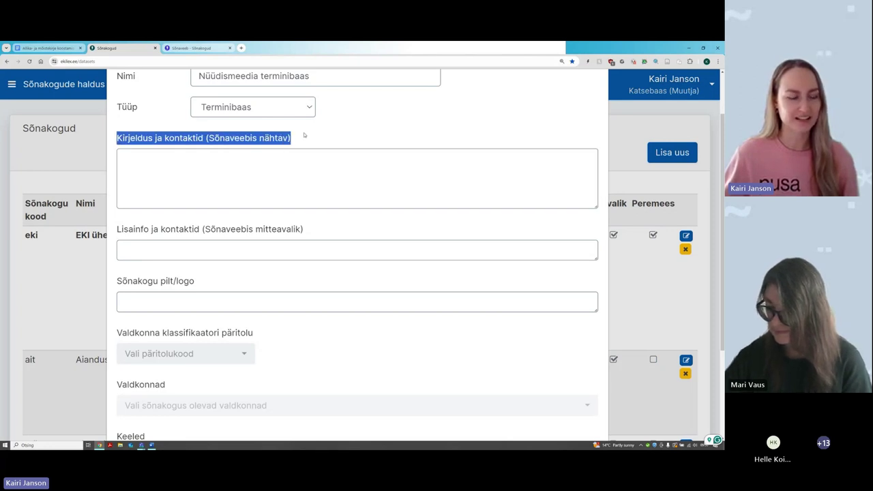
click(231, 217)
scroll(252, 232, down, 1)
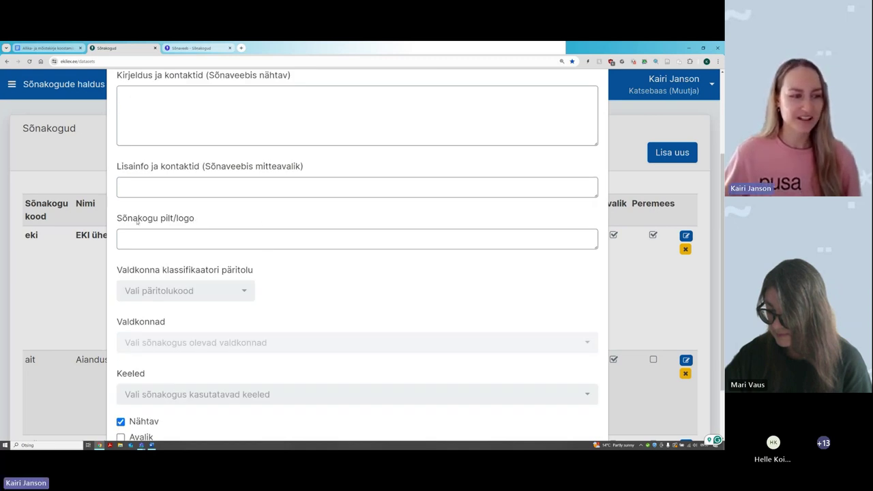
drag(118, 220, 199, 219)
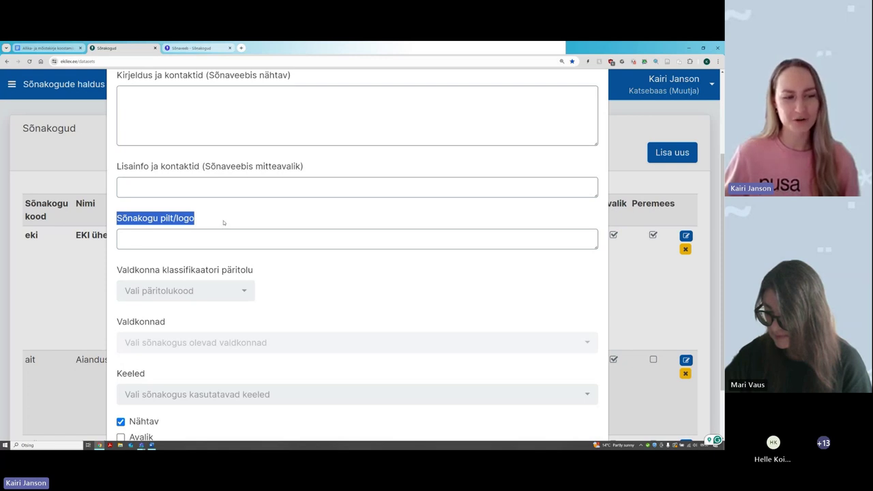
click(223, 222)
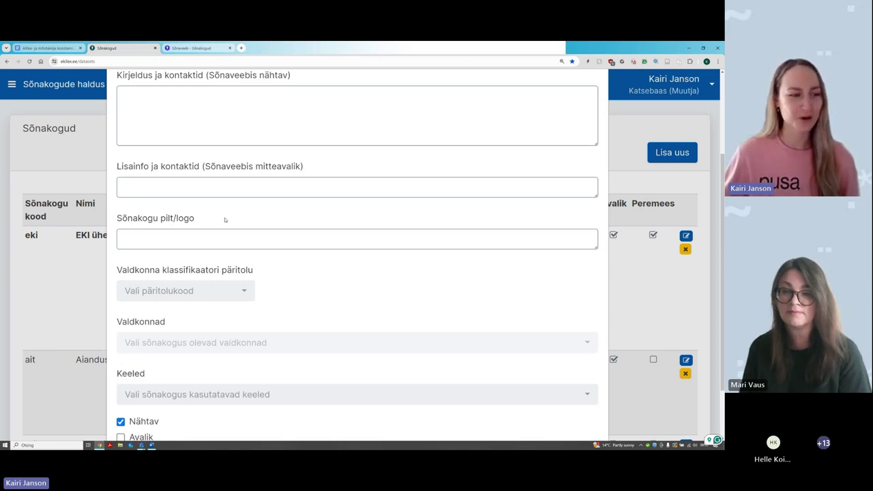
click(218, 238)
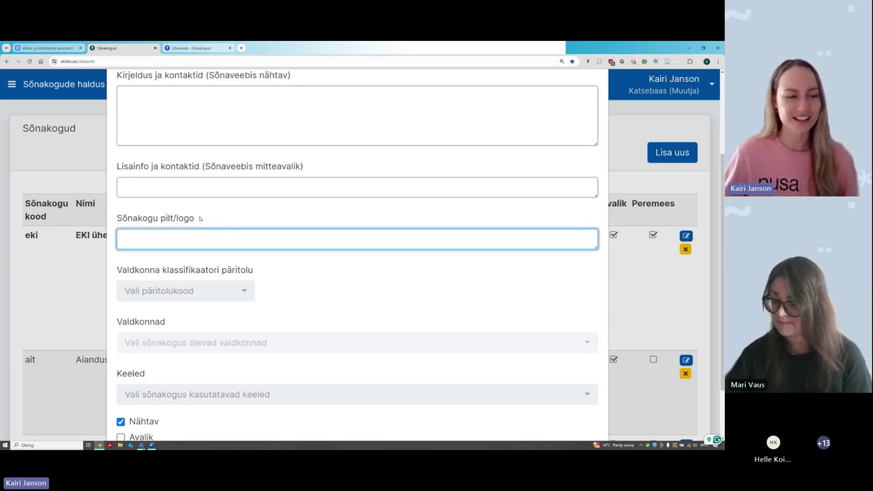
click(199, 219)
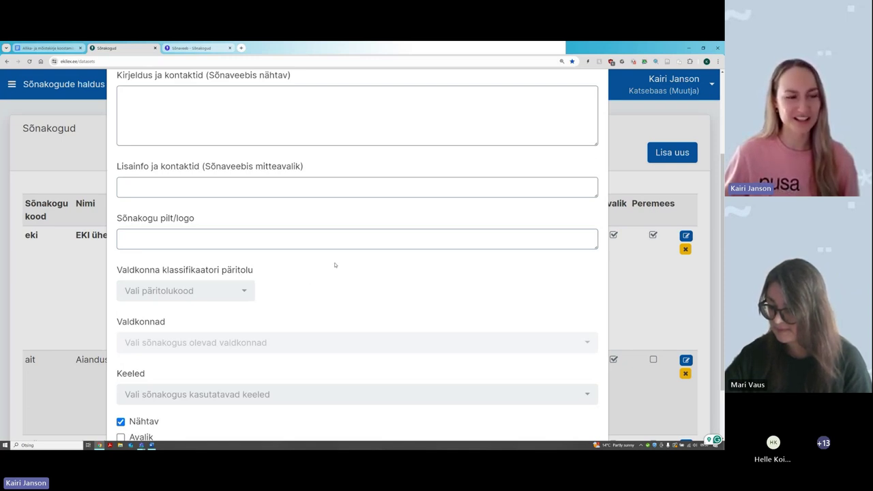
Step: Choose lenoch as the origin of the new collection's domain classifier
scroll(335, 265, down, 2)
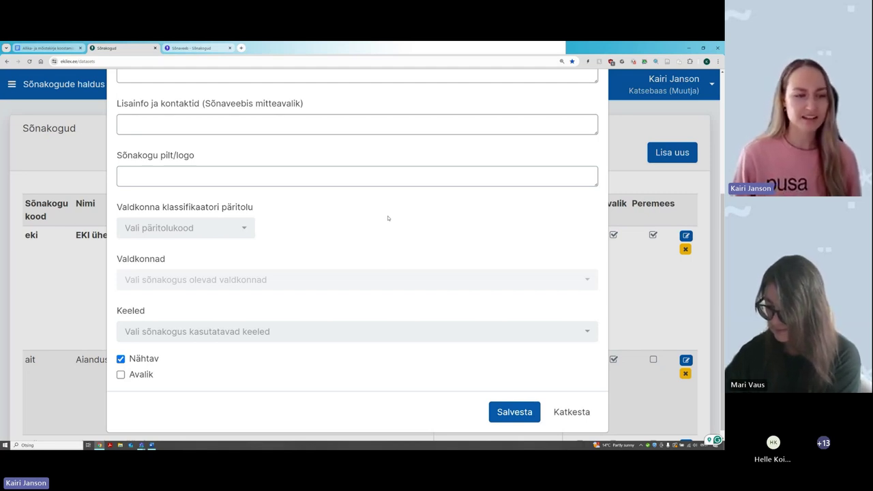
click(238, 232)
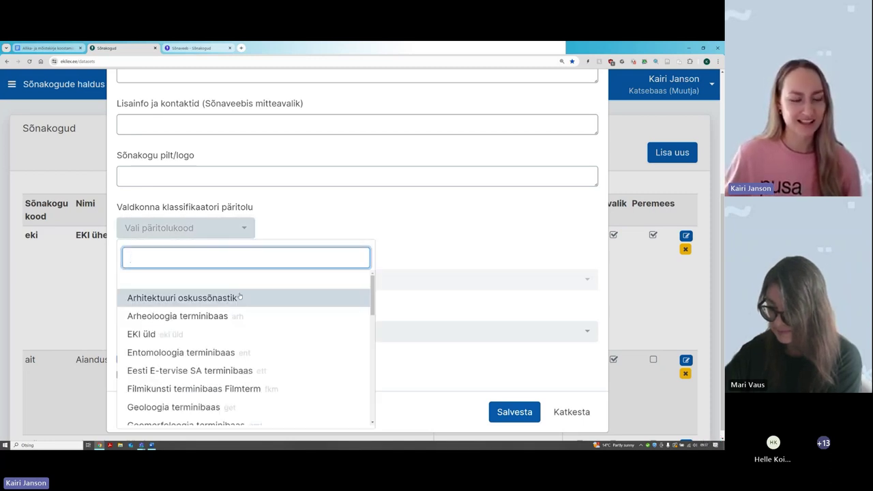
scroll(238, 299, down, 3)
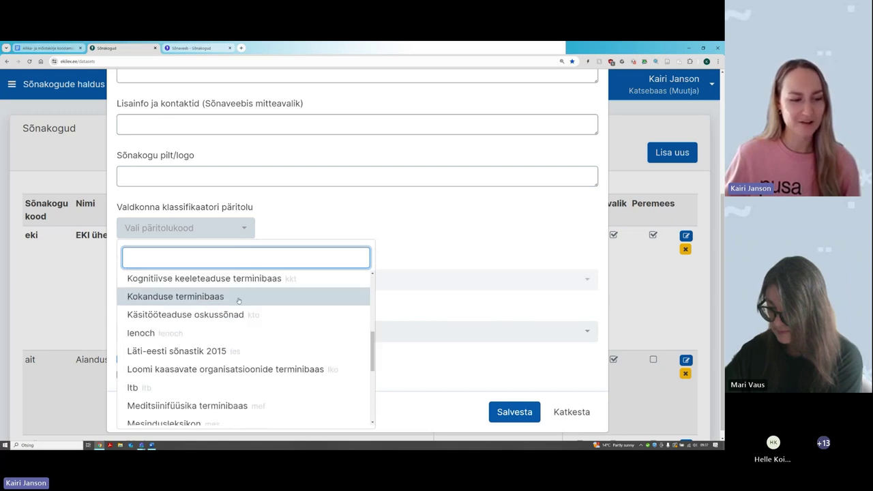
click(157, 335)
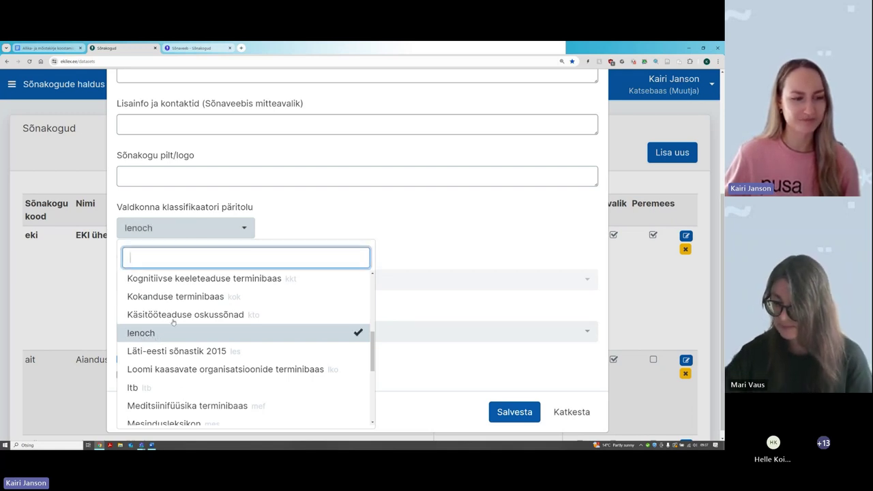
click(318, 210)
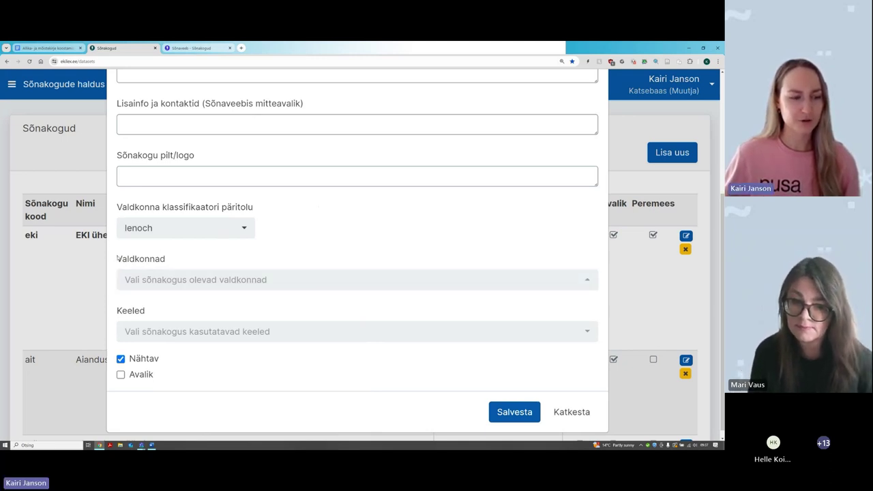
Step: Examine the lenoch domains offered for the new collection, from public administration to agricultural crops
click(173, 280)
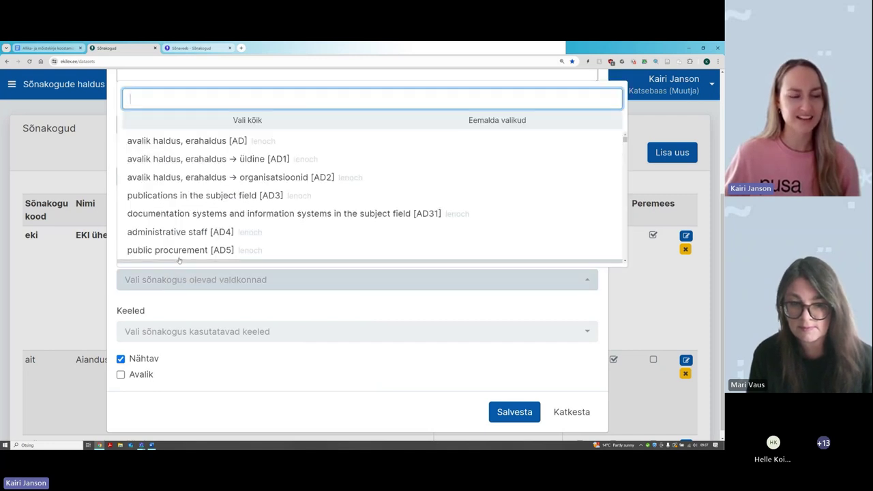
scroll(202, 202, down, 1)
scroll(202, 202, down, 2)
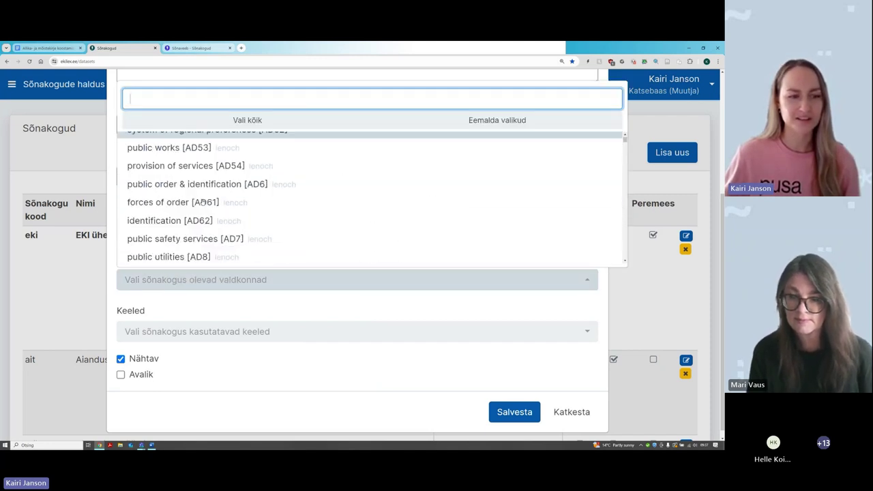
scroll(202, 201, down, 5)
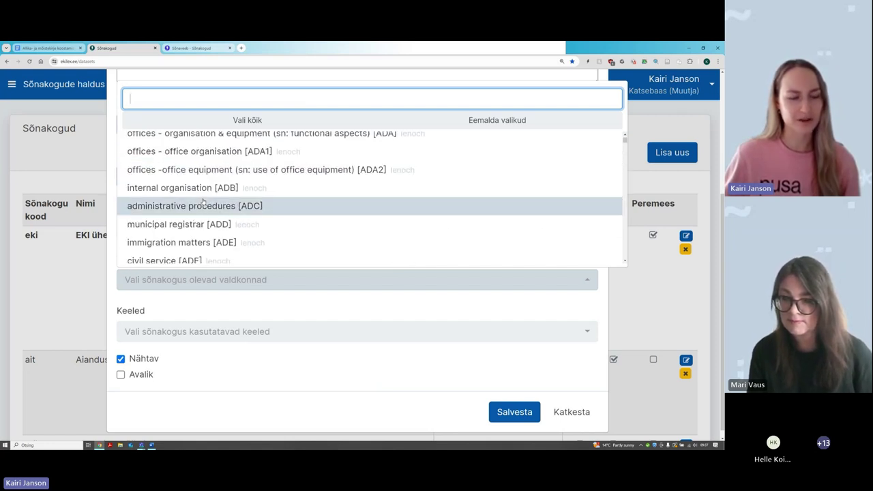
scroll(203, 202, down, 2)
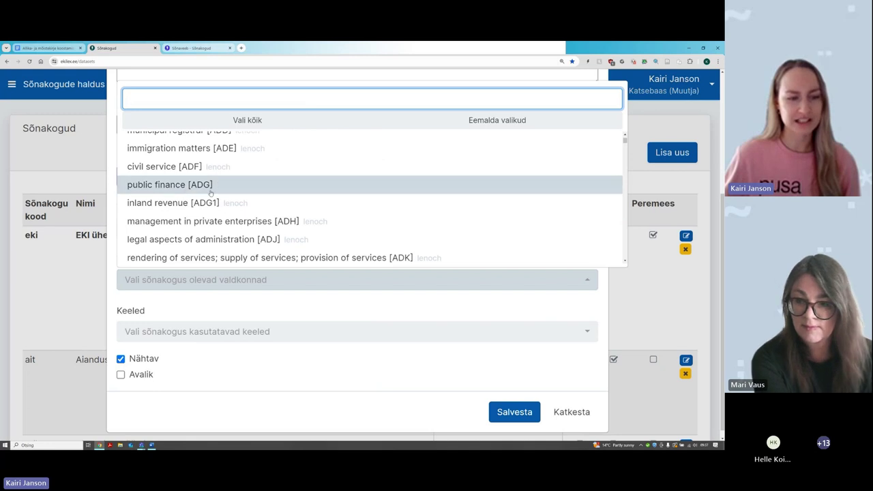
scroll(210, 193, down, 4)
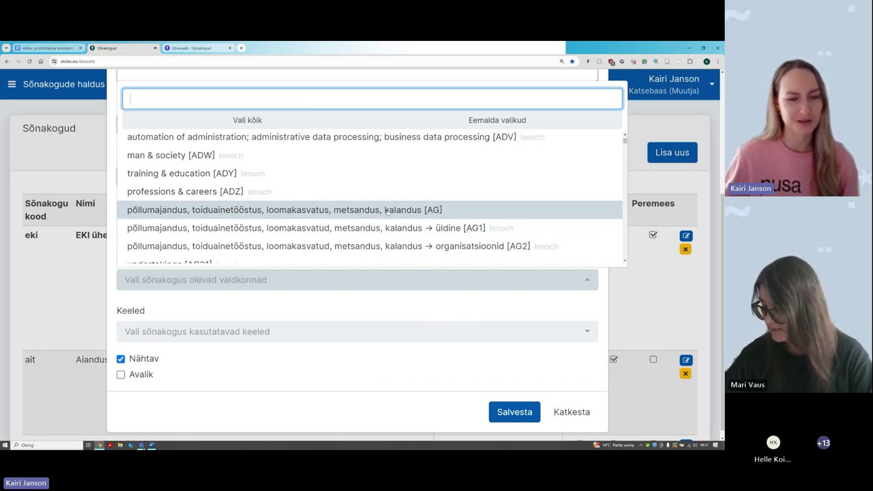
scroll(378, 212, down, 4)
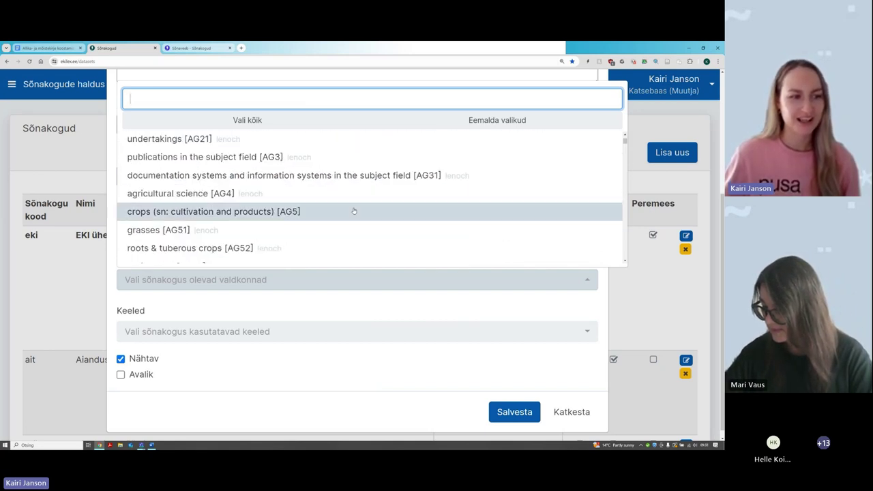
scroll(354, 211, down, 2)
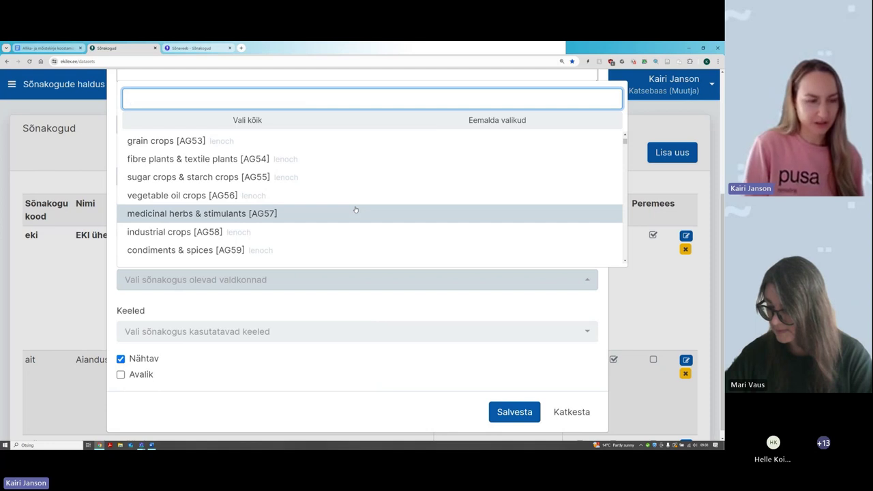
Step: Search the lenoch domains for "õigus" and look at the list of classifier origins again, keeping lenoch
text(õigus)
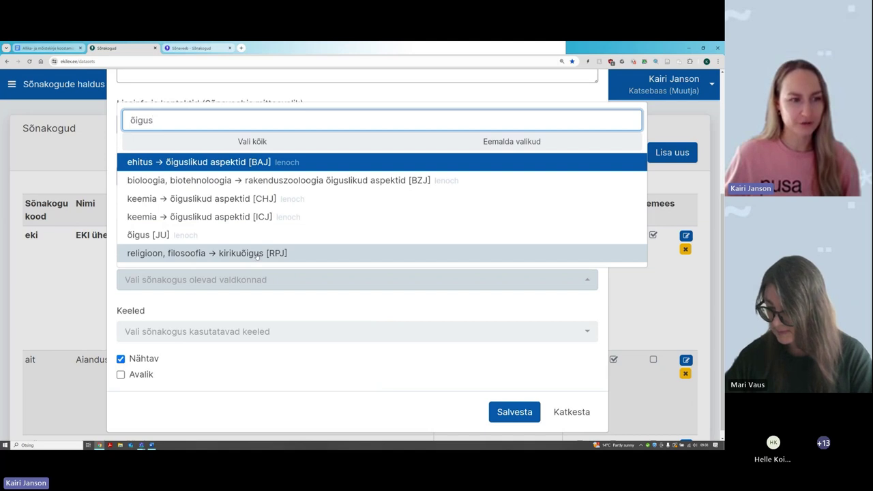
double_click(142, 119)
key(Escape)
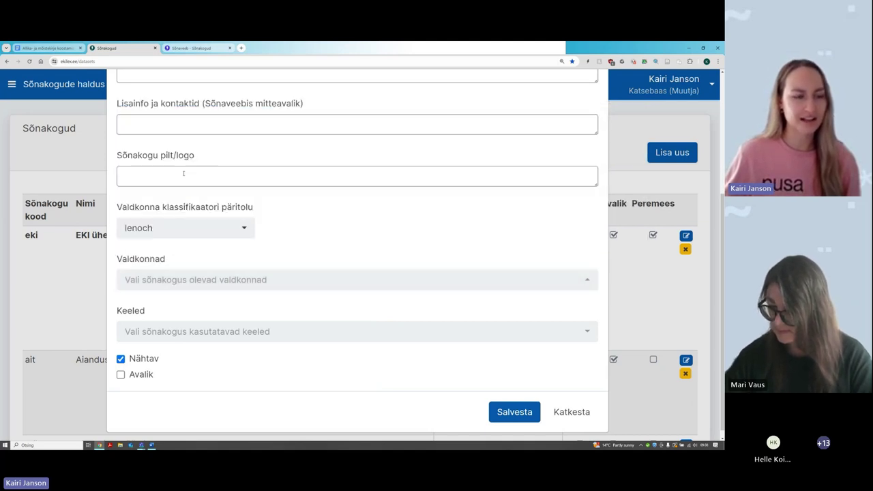
key(shift+Tab)
key(space)
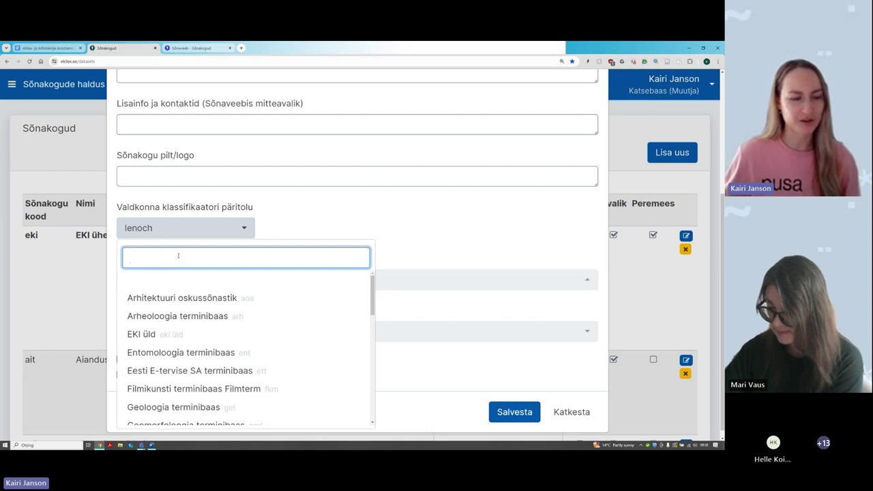
click(278, 222)
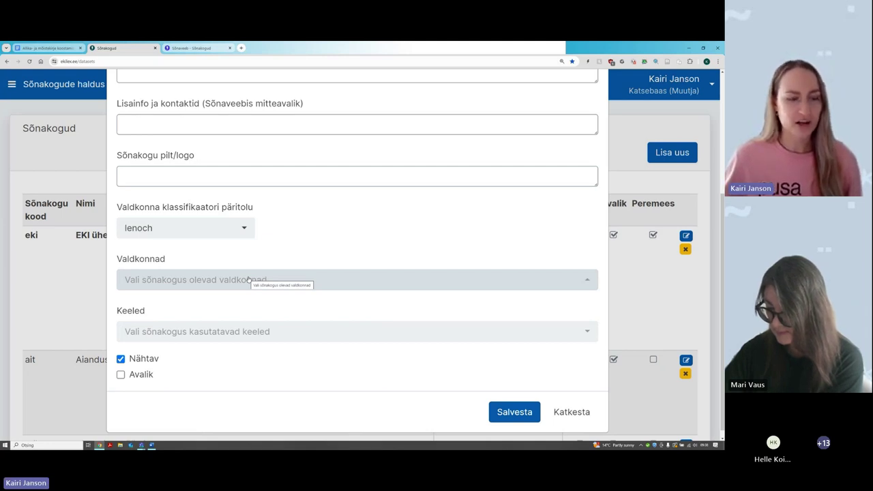
Step: Select all lenoch domains for the new collection
click(248, 279)
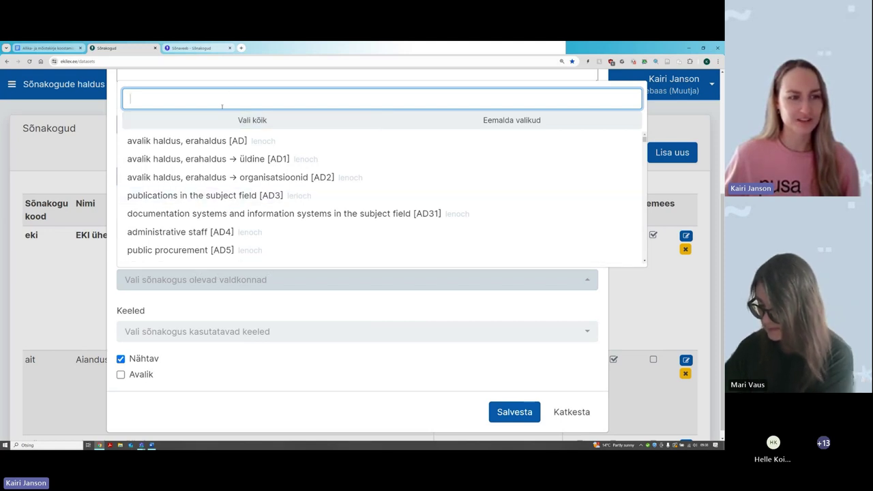
click(254, 127)
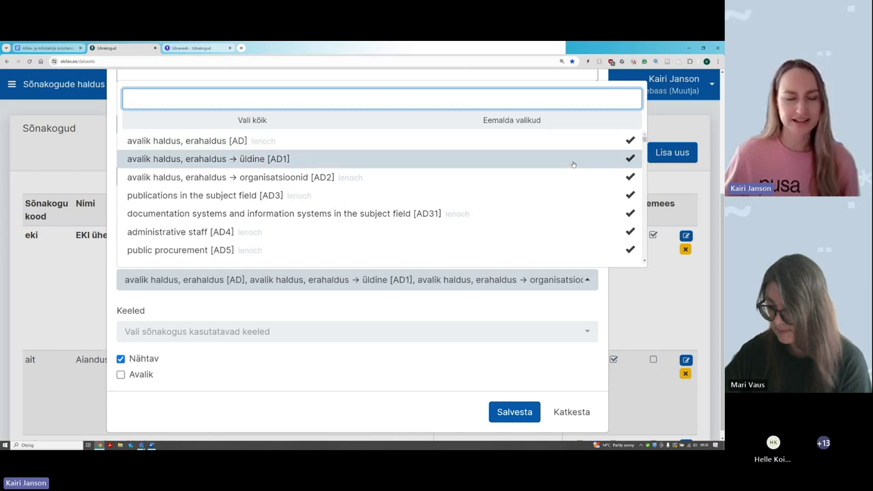
scroll(421, 160, down, 2)
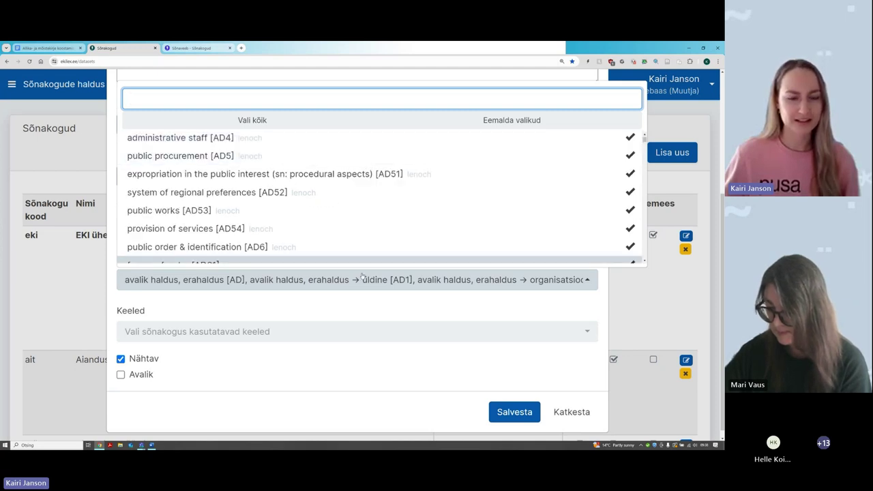
click(333, 304)
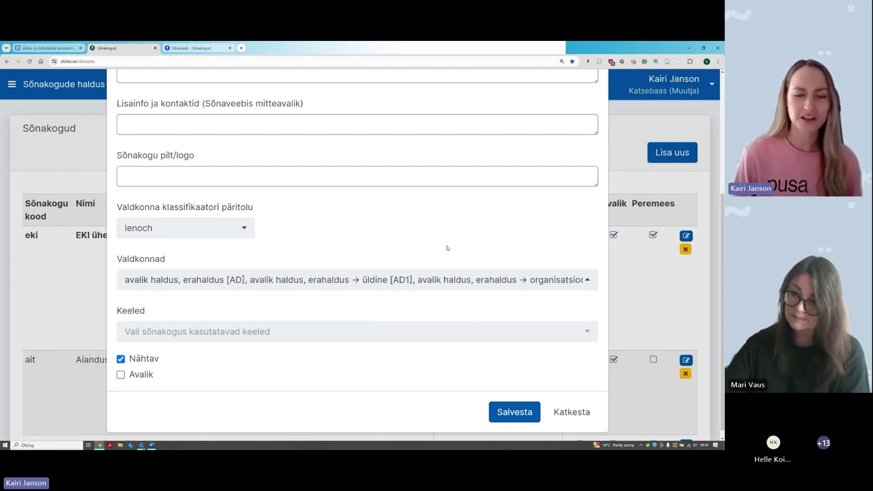
Step: Clear all selected domains, find "õigus" and add õigus [JU] as the collection's domain
click(417, 275)
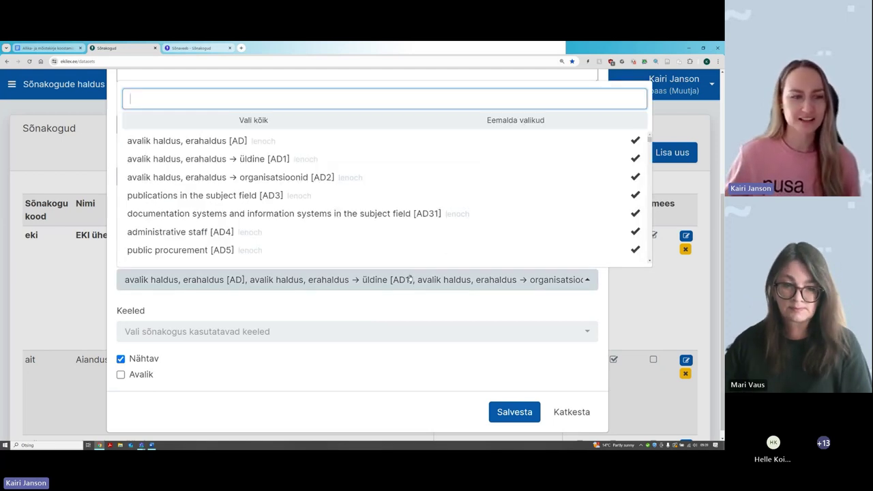
click(491, 121)
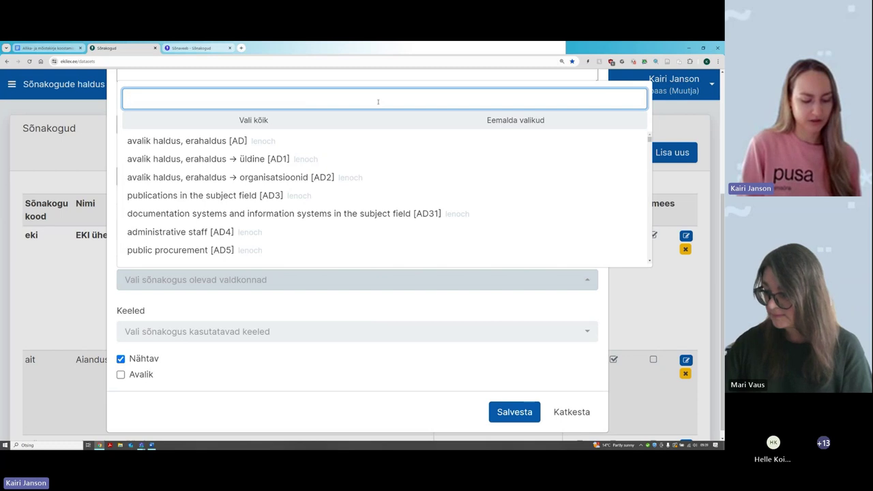
text(õigus)
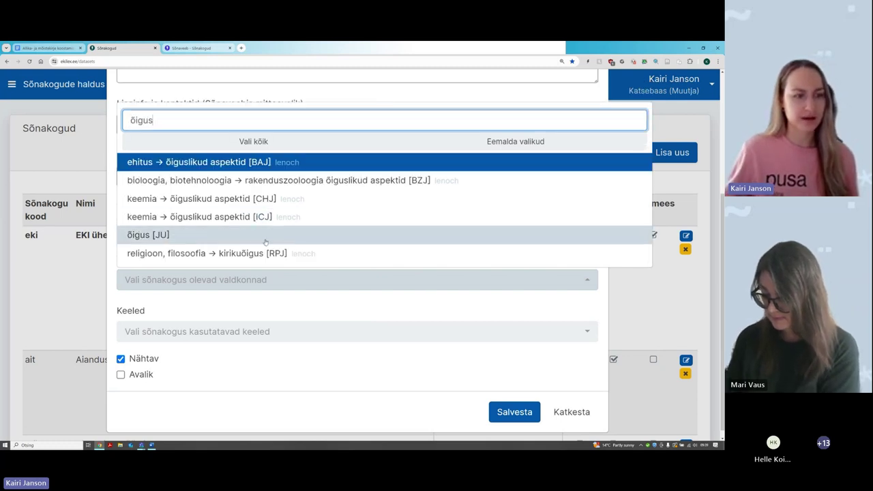
click(262, 238)
Step: Search the domains for "law" and add Community Law - legal questions [CEJ1], concepts of law [JU14], history of law [JU16], sources of law [JU17] and law schools [JU18]
drag(154, 120, 131, 121)
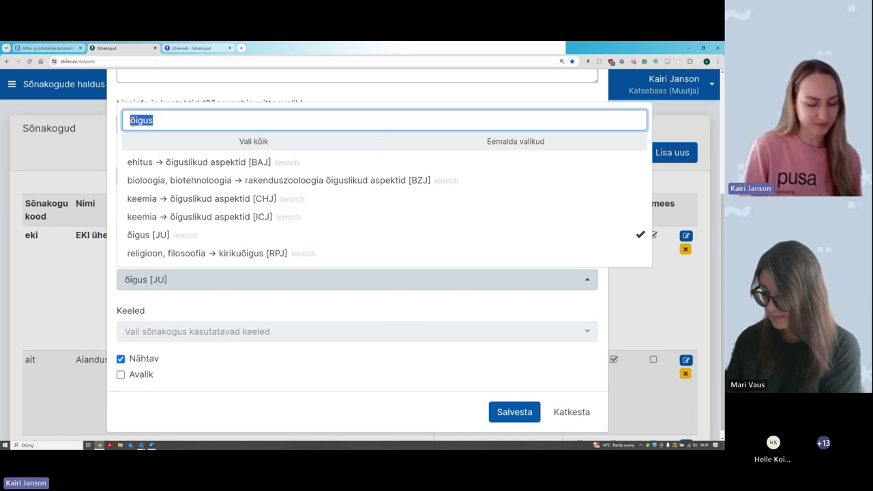
text(law)
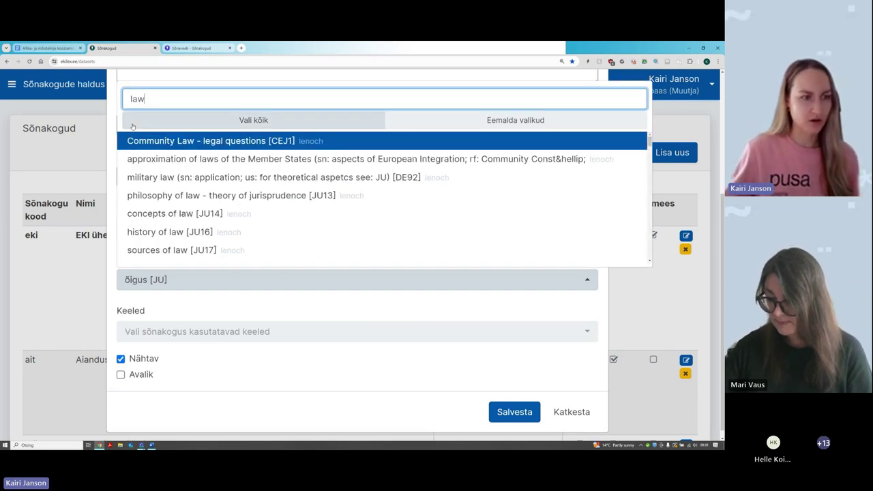
click(191, 142)
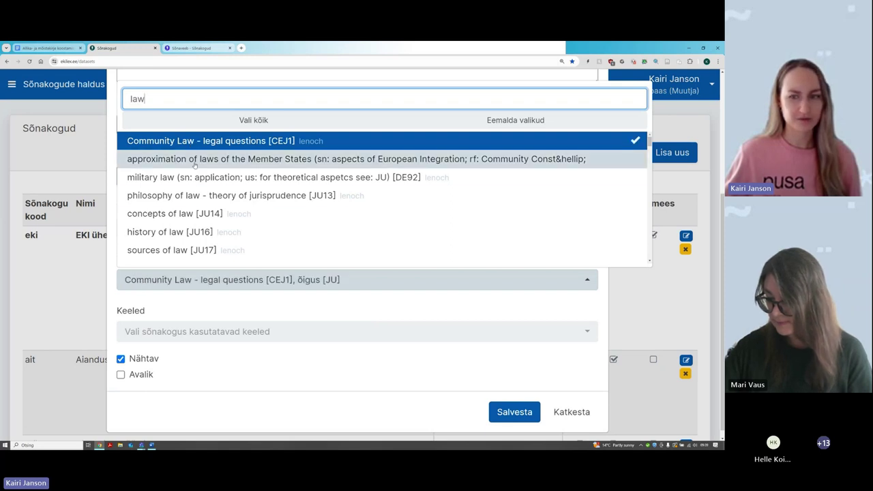
click(231, 213)
click(234, 230)
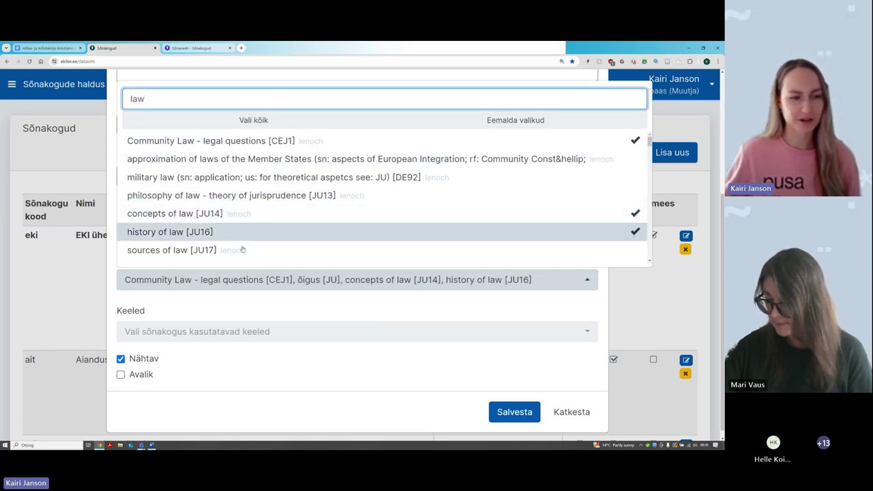
click(242, 252)
scroll(247, 215, down, 1)
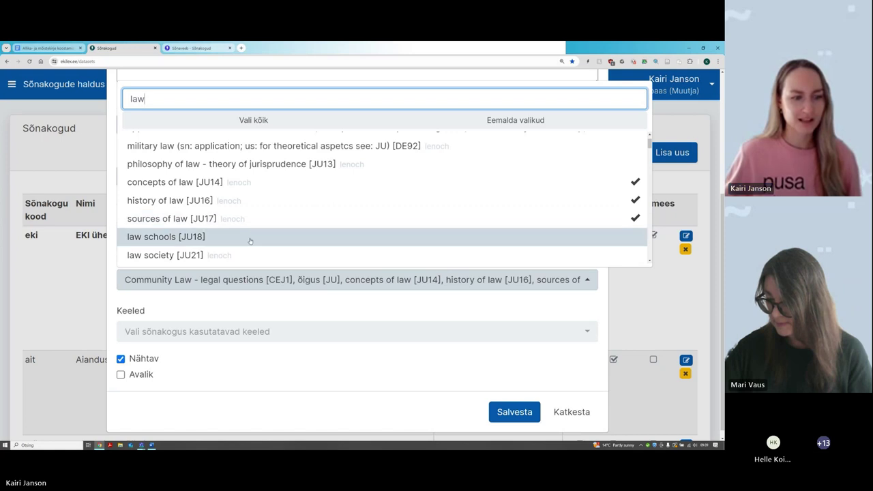
click(250, 239)
scroll(332, 214, up, 2)
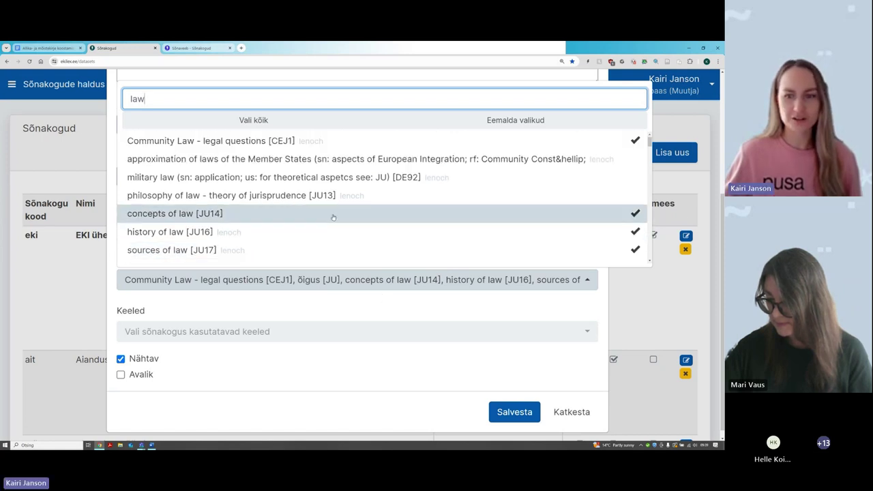
Step: Replace the picked law domains by selecting all lenoch domains for the new collection
scroll(466, 217, down, 2)
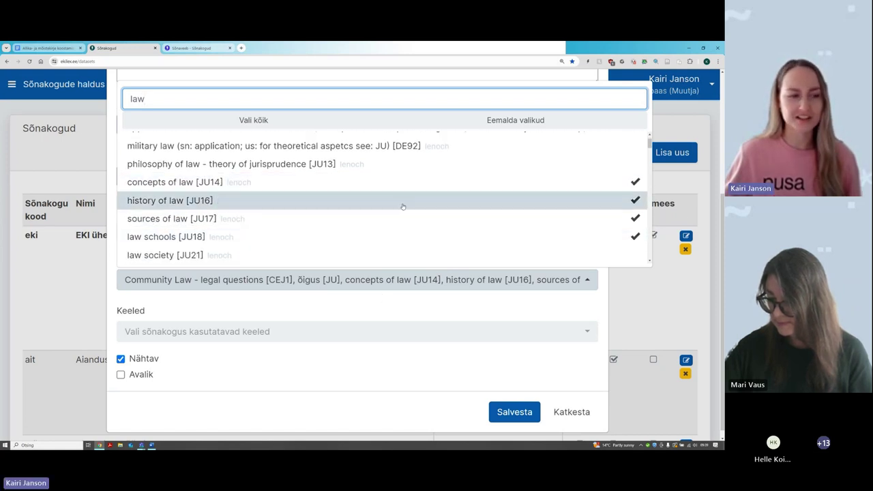
click(409, 307)
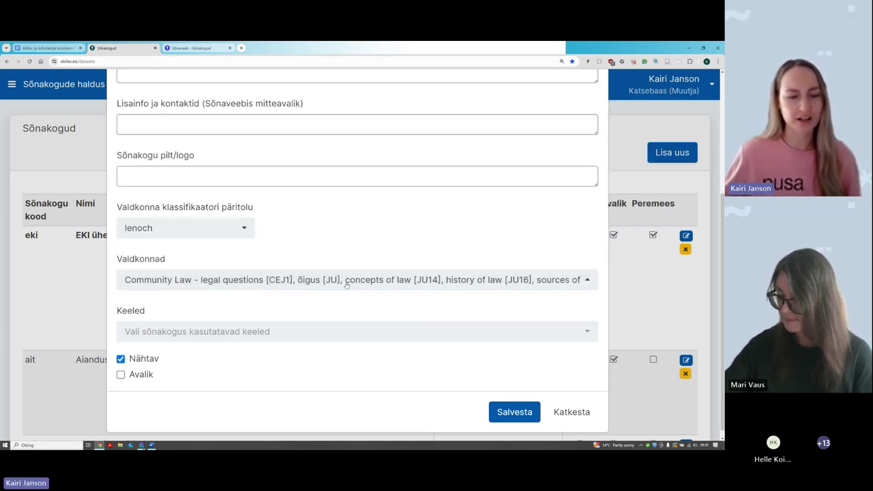
click(437, 281)
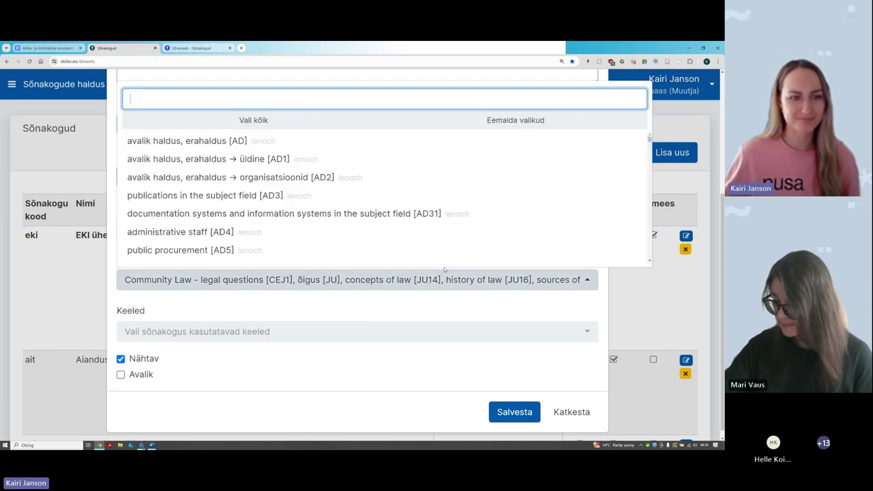
click(312, 123)
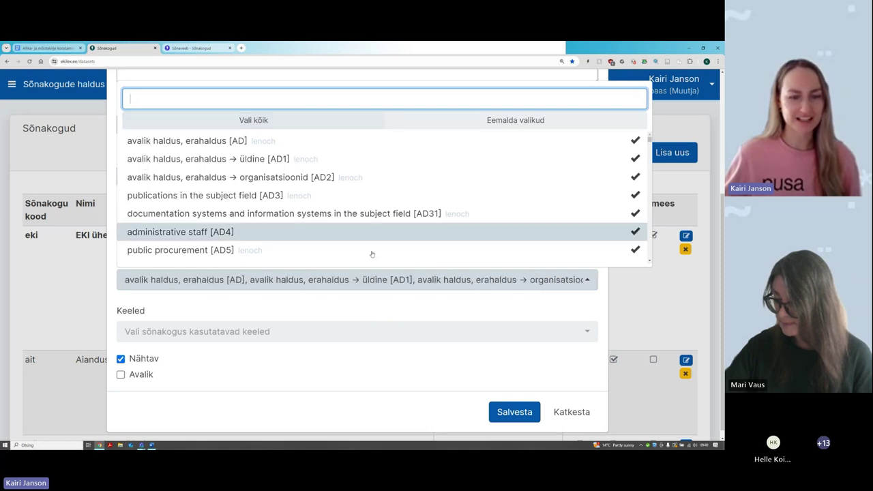
click(366, 308)
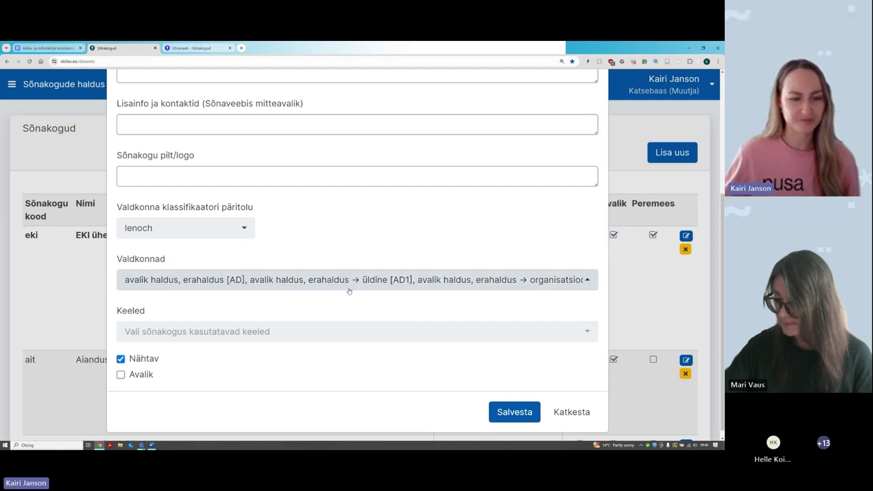
Step: Set the collection's languages to eesti, inglise and ladina, finding the last one by searching for "ladi"
click(179, 331)
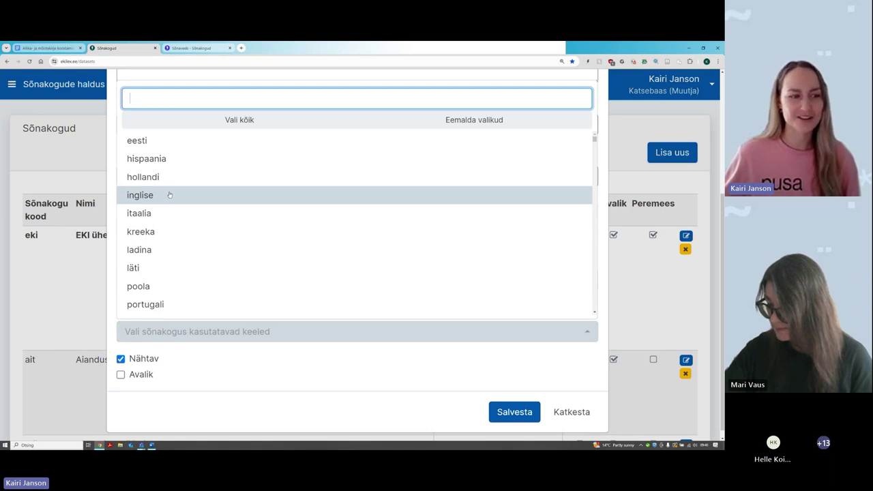
click(162, 142)
click(173, 195)
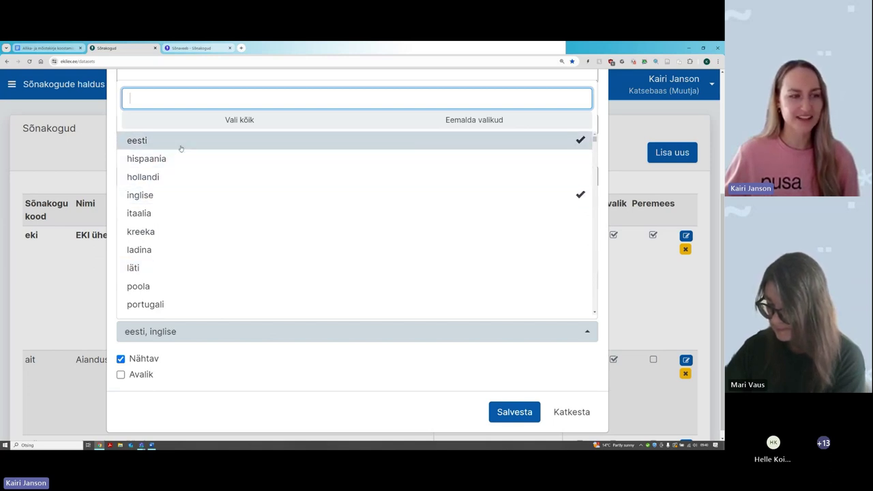
scroll(163, 197, down, 3)
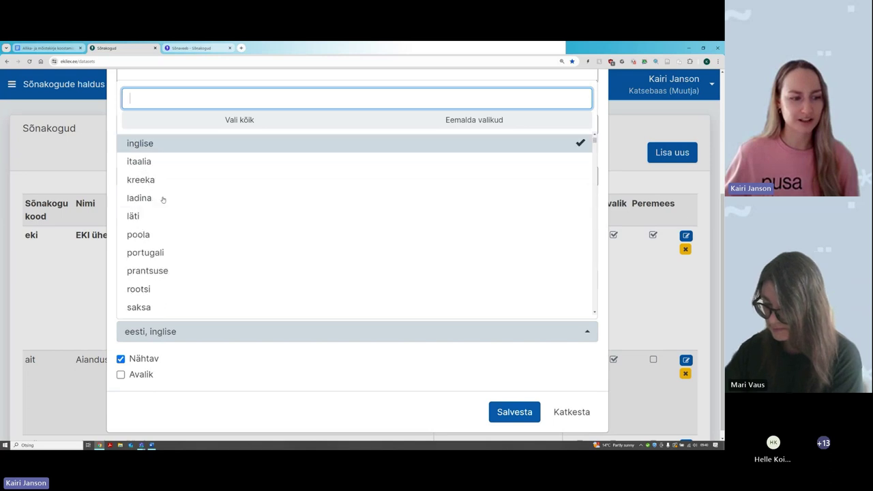
scroll(163, 170, up, 3)
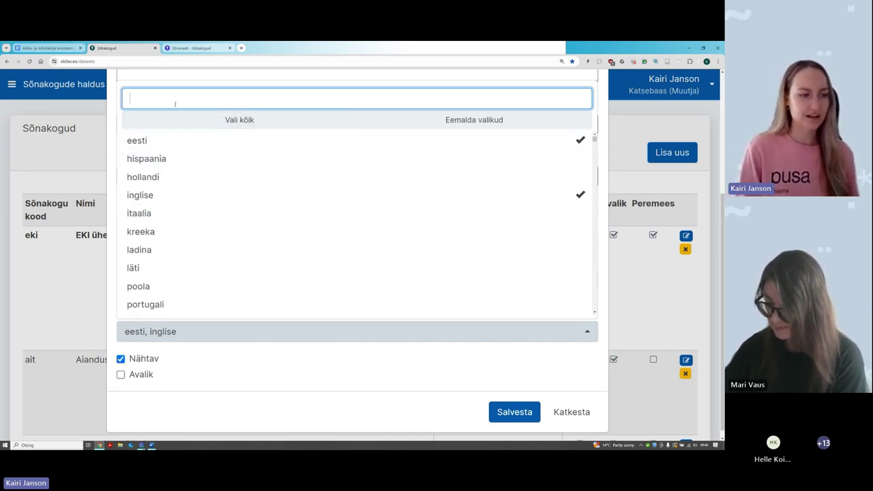
text(ladi)
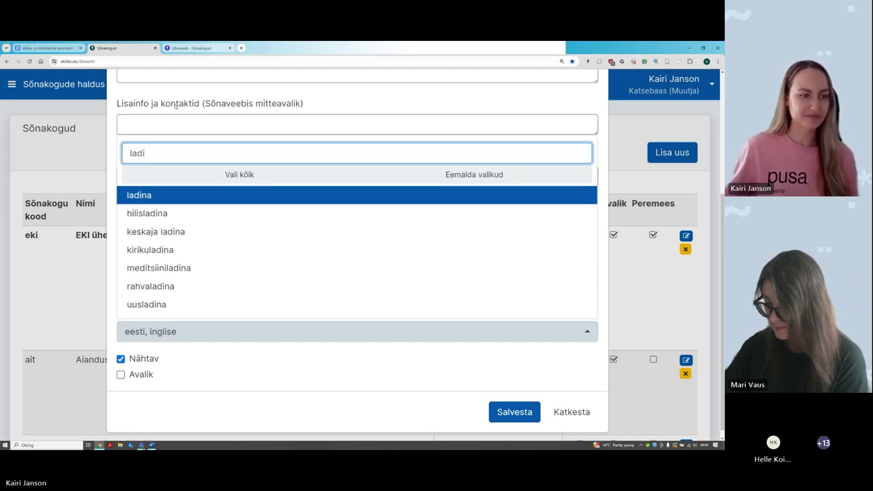
click(174, 198)
click(297, 351)
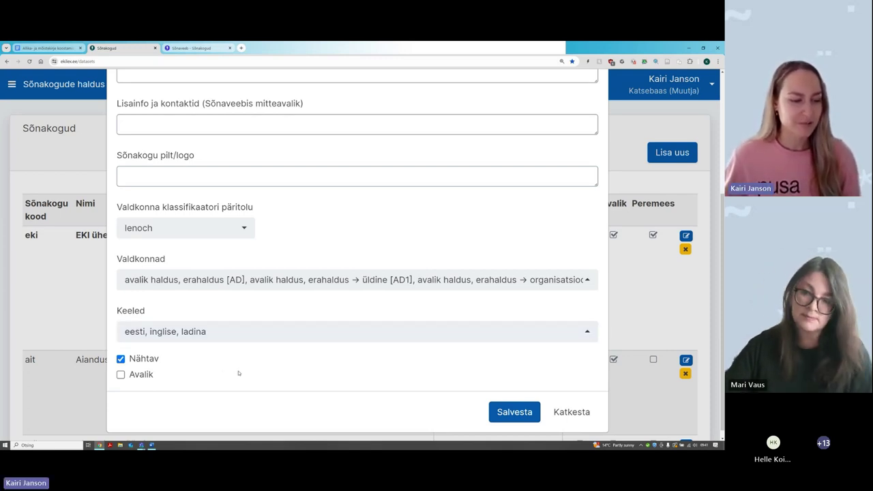
Step: Mark the collection as Avalik, review the filled-in form and cancel it without saving
click(120, 374)
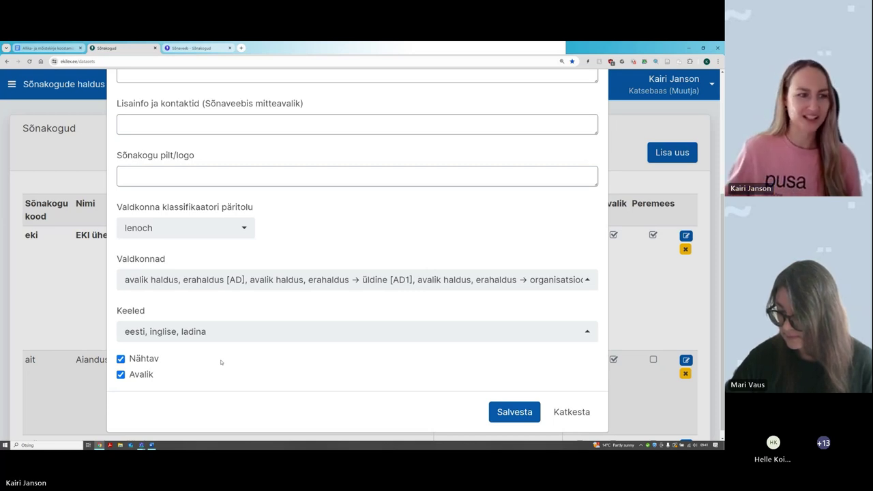
scroll(221, 362, up, 5)
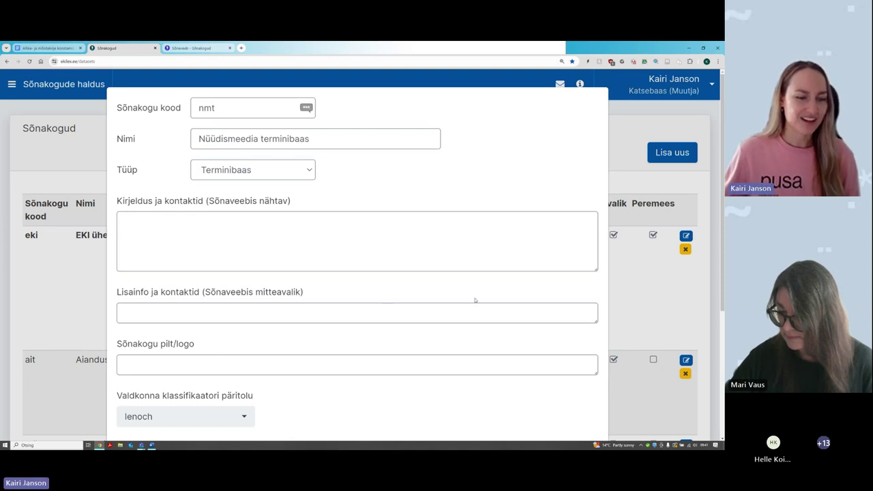
scroll(475, 300, down, 5)
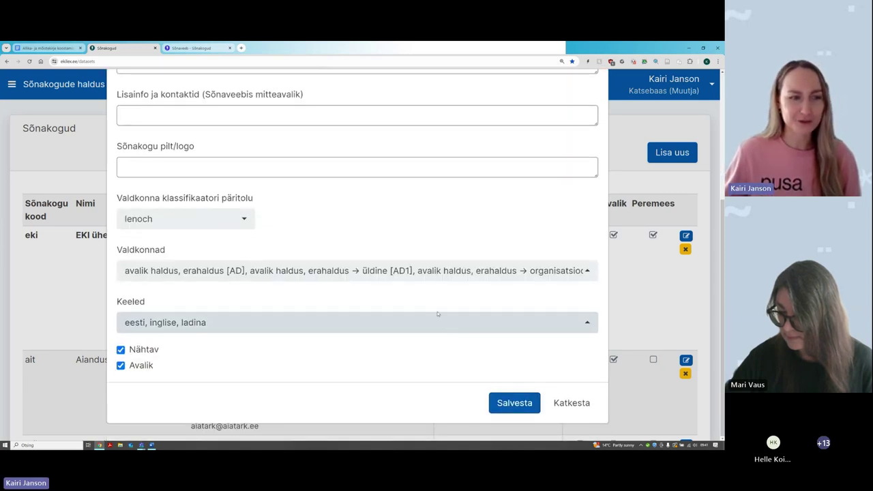
scroll(439, 310, up, 5)
scroll(440, 311, down, 5)
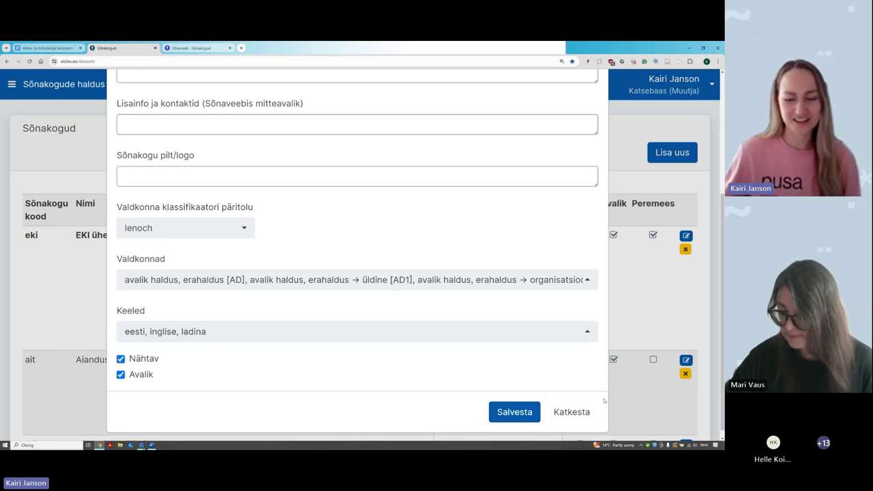
click(570, 411)
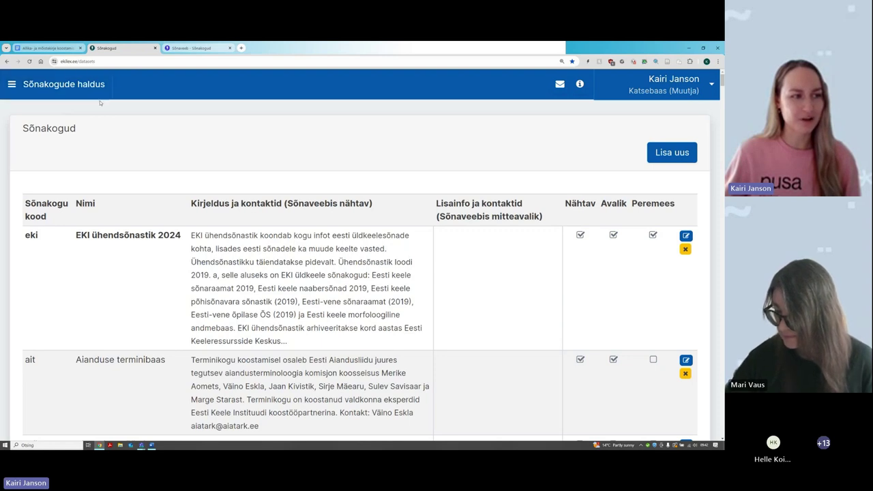
Step: Switch from collection management to the Terminoloogid view
click(60, 94)
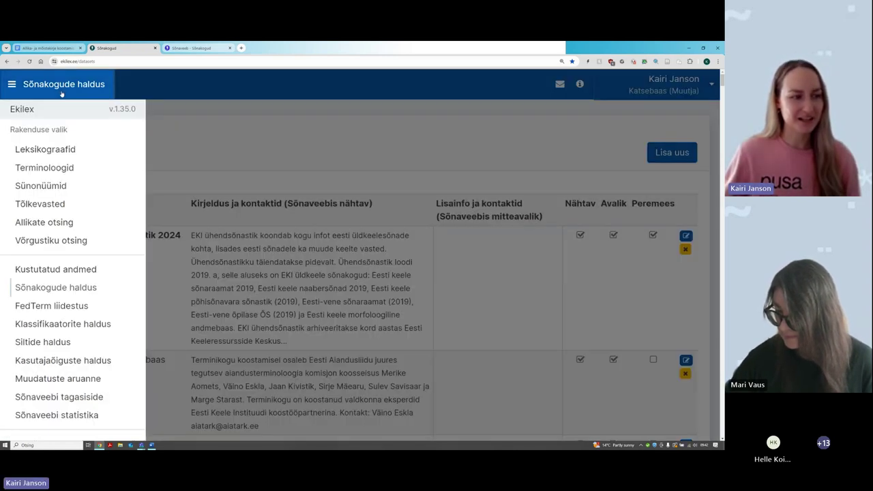
click(36, 171)
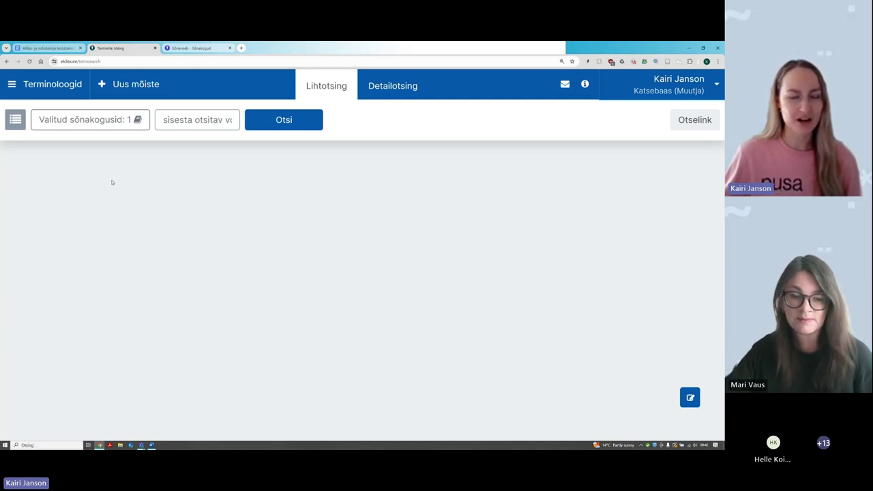
click(126, 85)
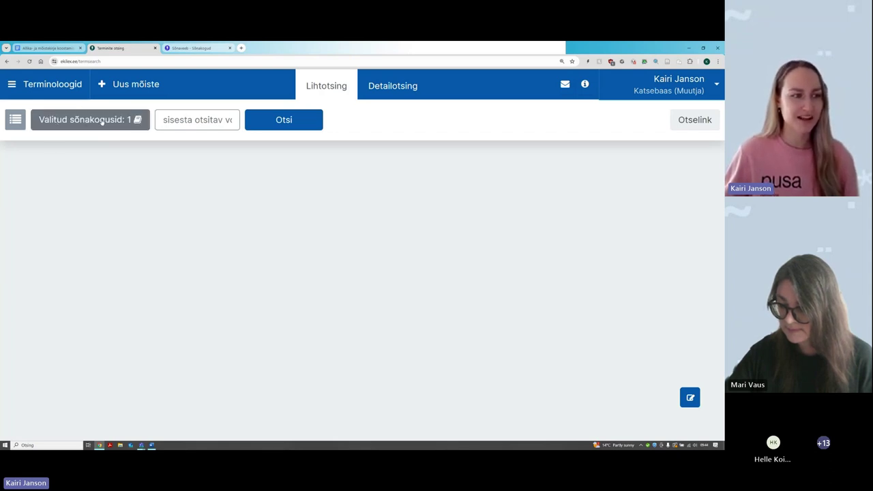
Step: Clear the selected collections and limit the term search to EKI terminibaas Esterm (esterm)
click(106, 119)
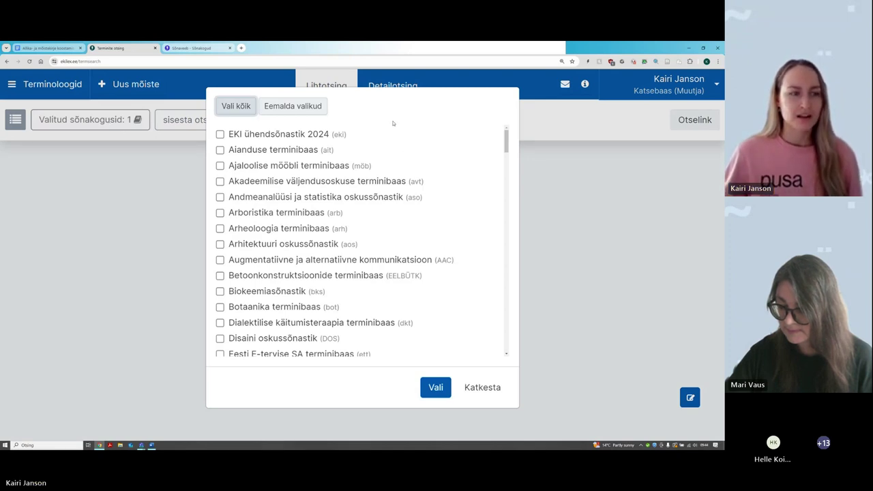
click(306, 108)
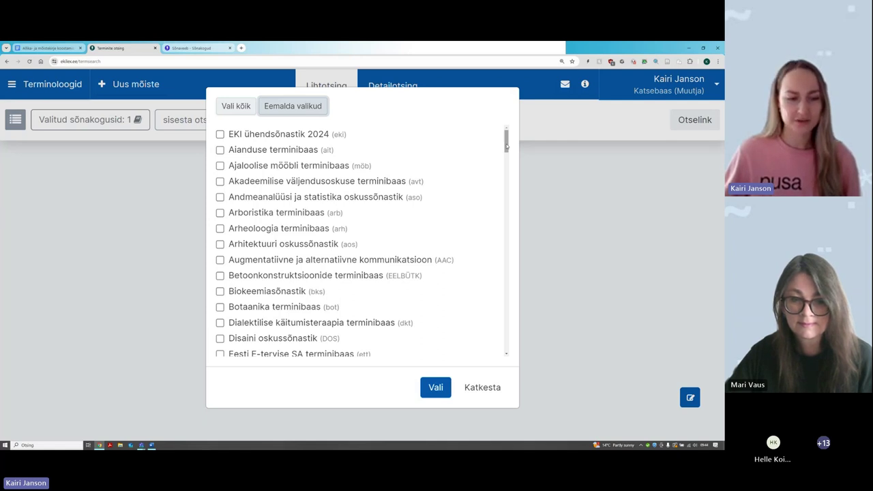
drag(507, 144, 508, 167)
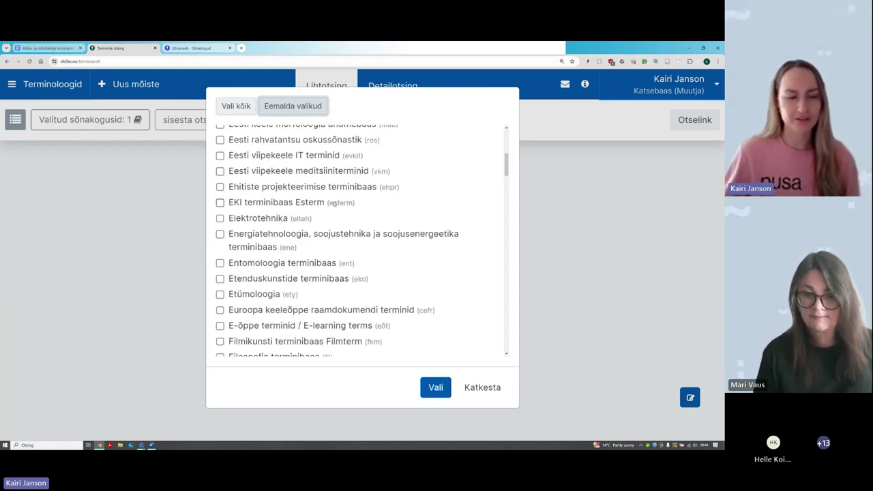
click(219, 202)
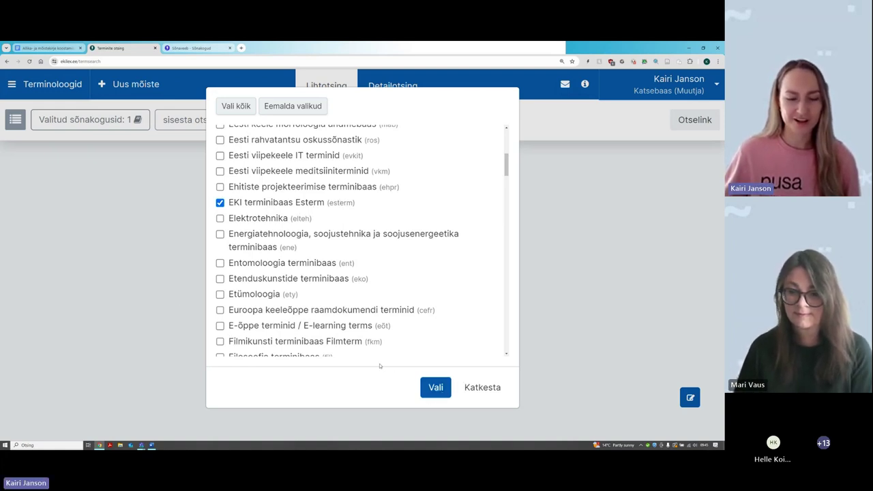
click(436, 387)
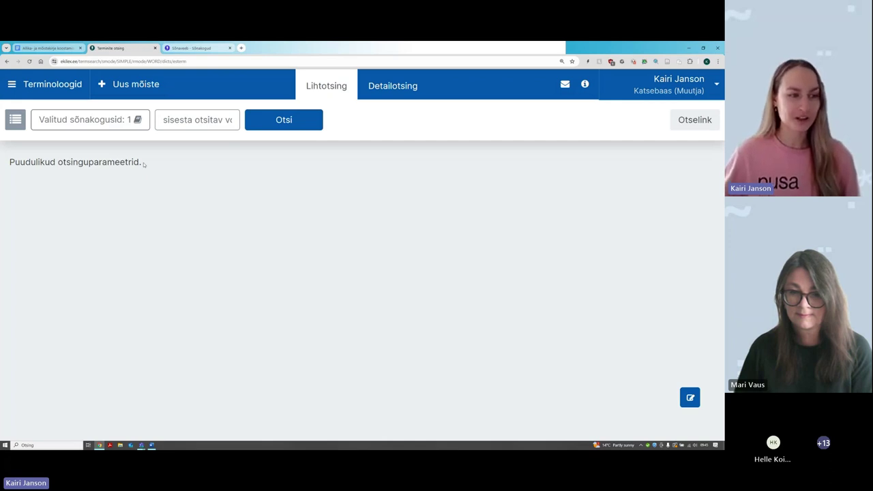
drag(7, 163, 143, 165)
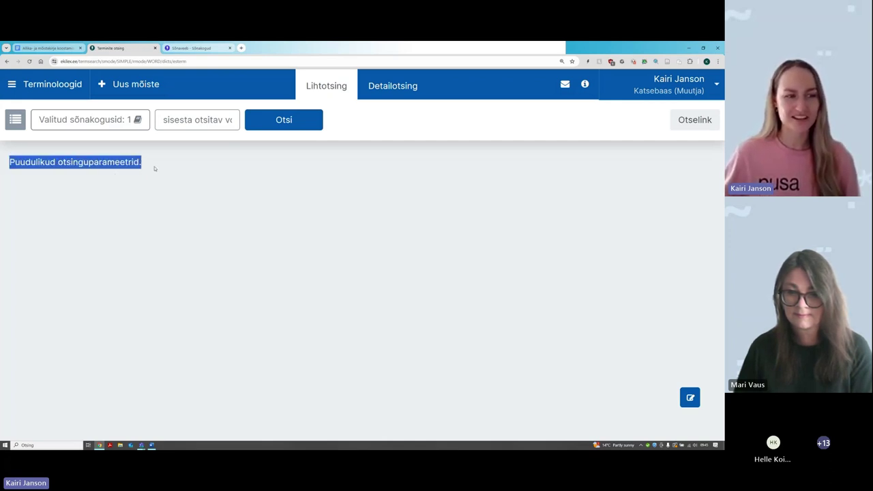
click(155, 169)
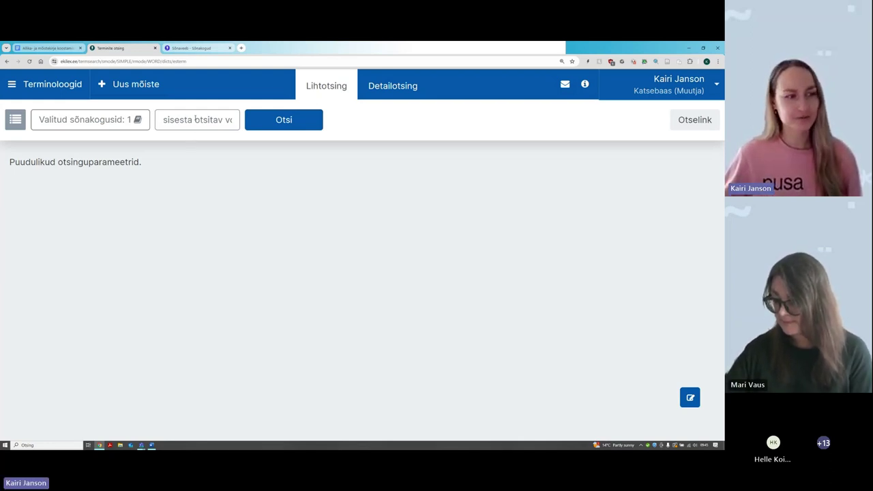
Step: Search the Esterm term base for "lobist"
click(197, 119)
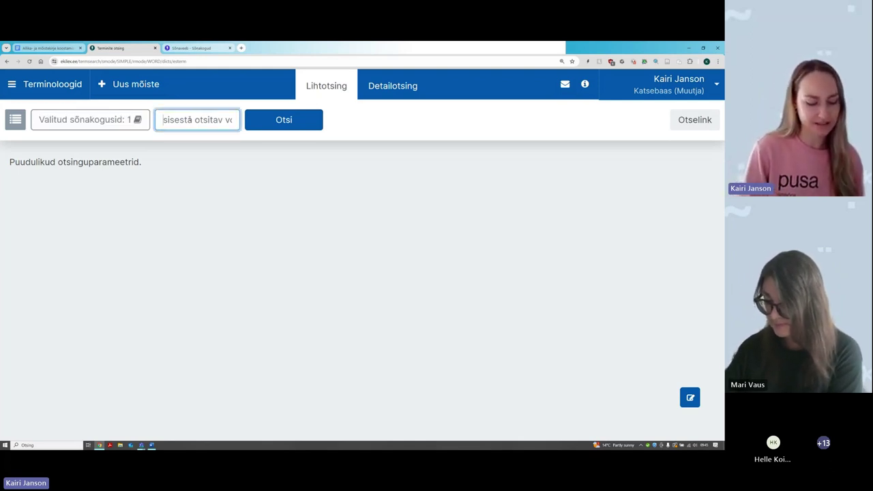
text(lobist)
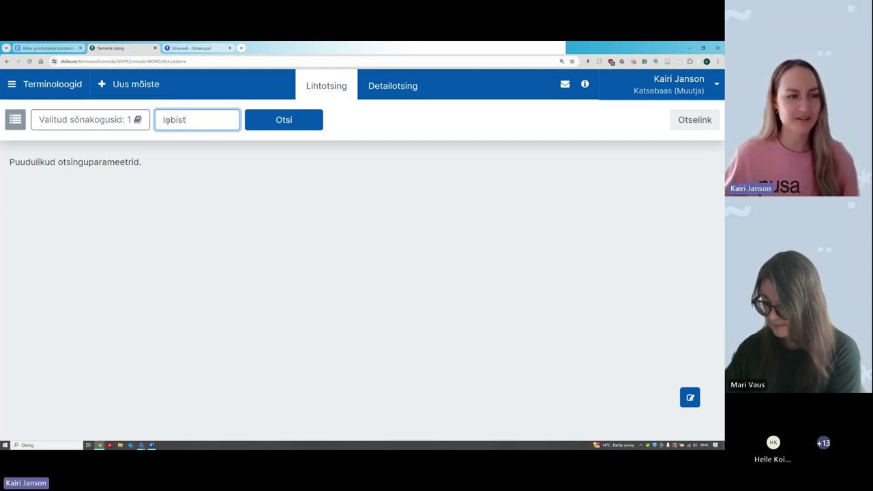
click(276, 120)
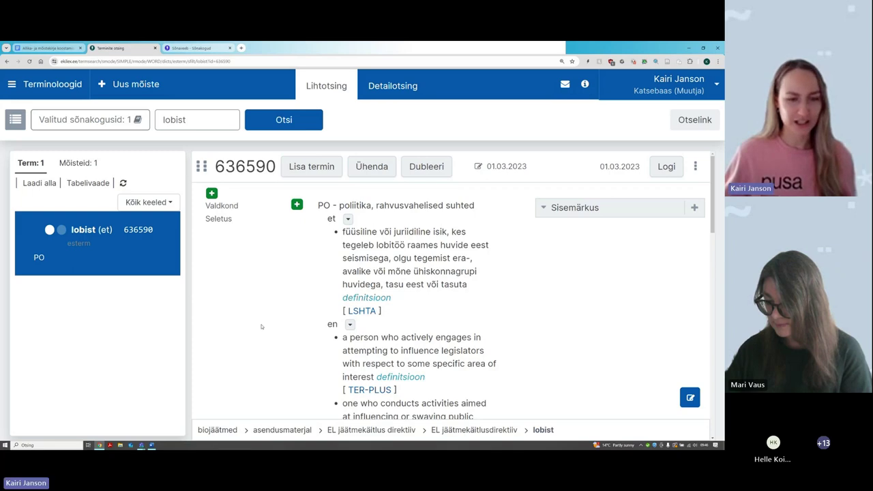
Step: Examine the lobist concept entry, including its domain, definitions, note, sources, contexts and the English and French terms
key(ctrl+minus)
key(ctrl+minus)
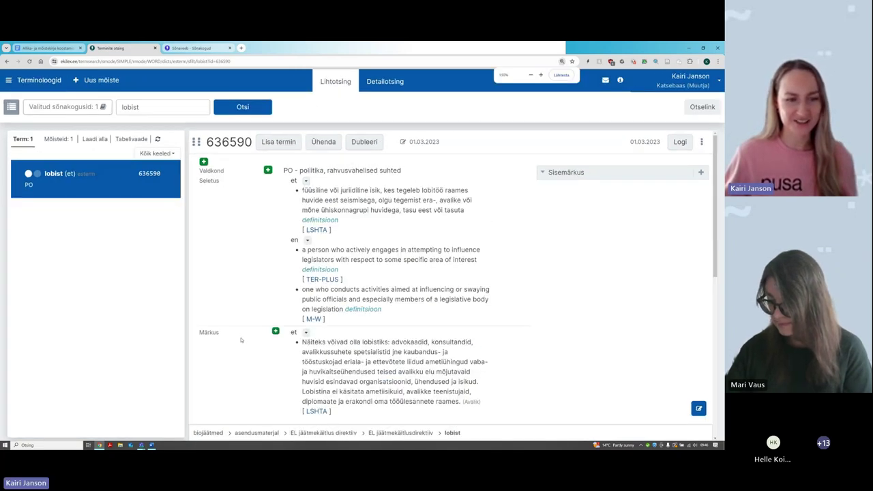
scroll(240, 317, down, 5)
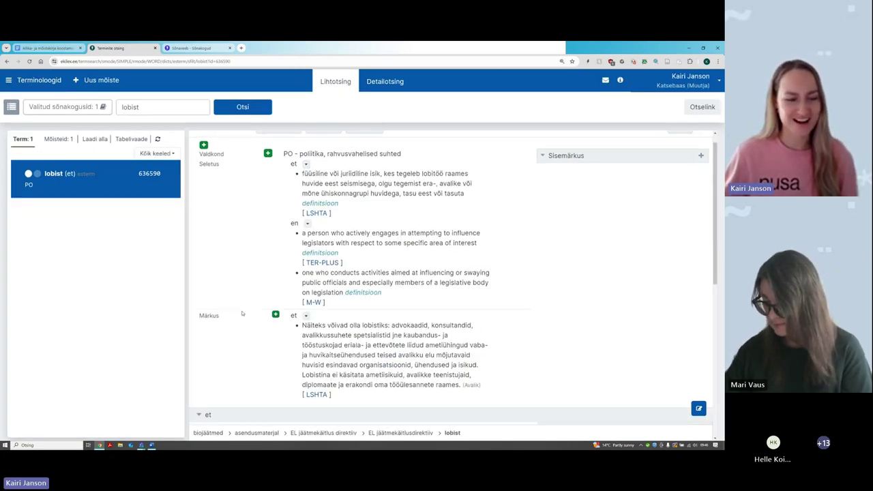
scroll(241, 312, down, 1)
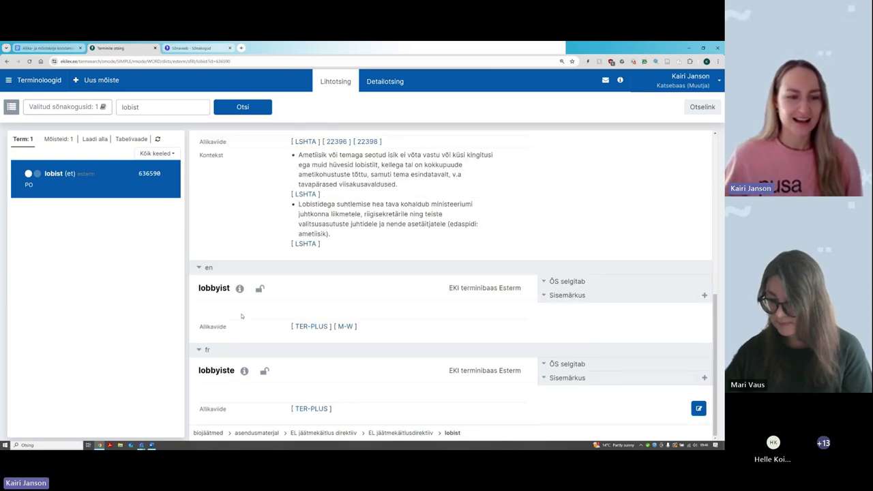
scroll(241, 313, up, 7)
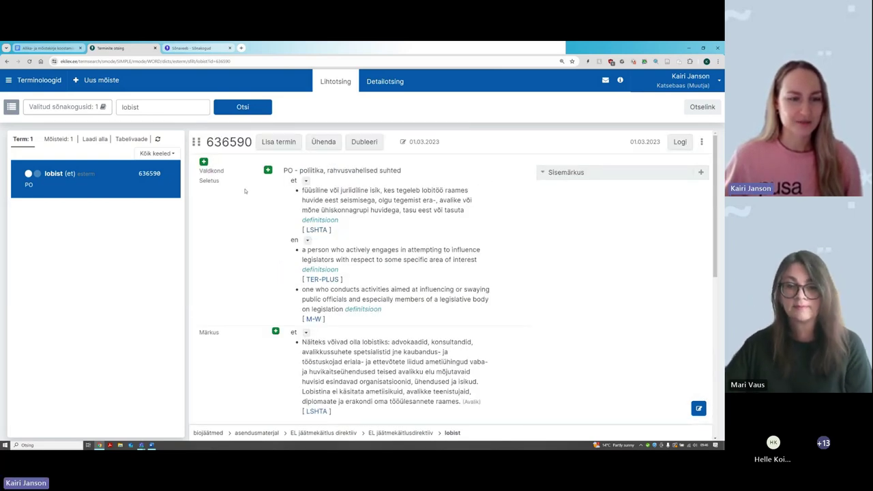
scroll(247, 187, down, 1)
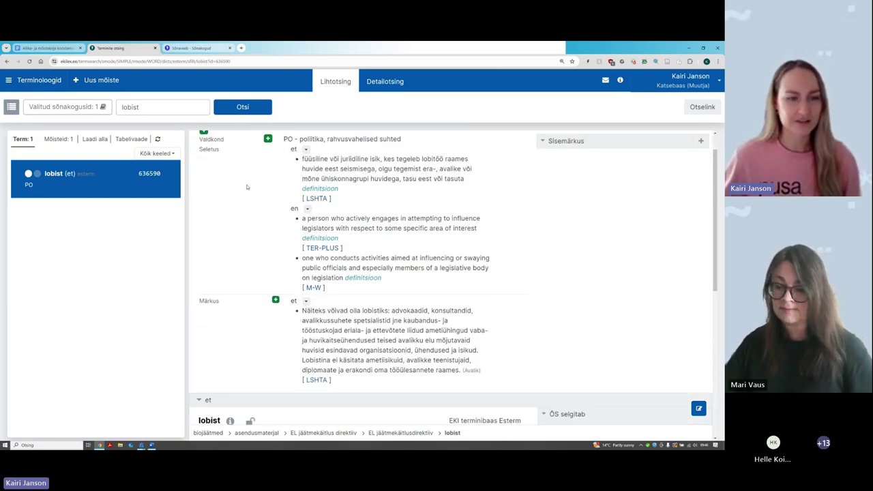
scroll(247, 187, up, 1)
scroll(223, 257, down, 5)
scroll(223, 256, down, 3)
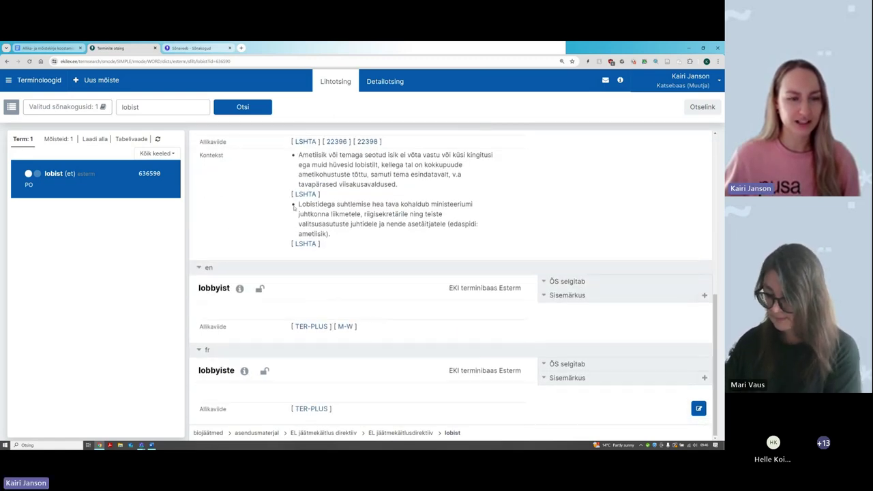
Step: Review how the lobist entry separates the concept-level domain, definitions and note from the Estonian, English and French term sections
scroll(293, 206, up, 8)
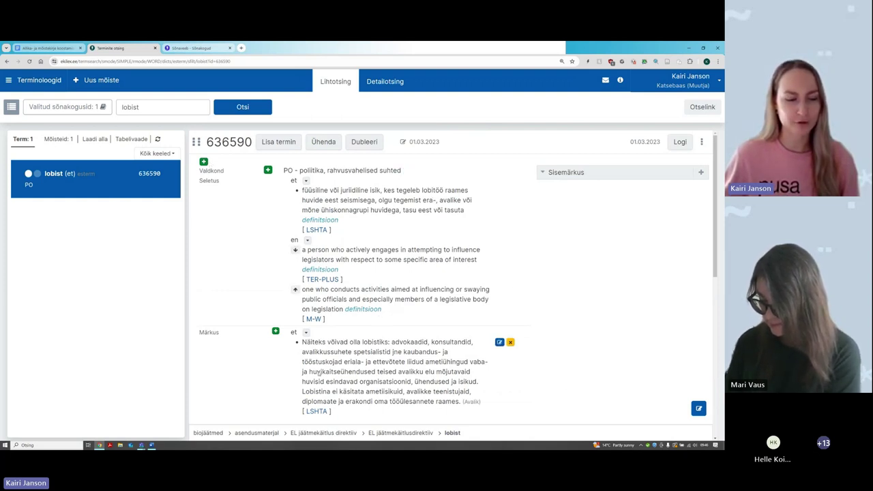
scroll(307, 321, down, 5)
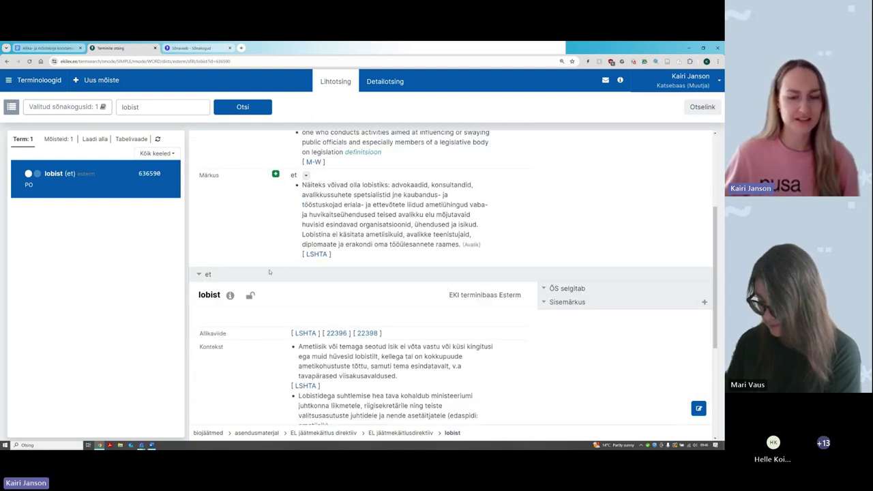
scroll(216, 268, down, 2)
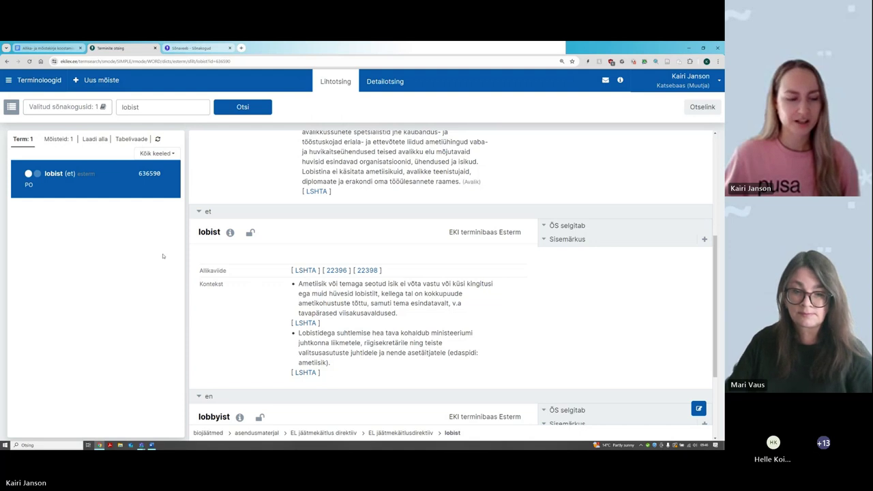
scroll(354, 286, down, 2)
scroll(355, 287, down, 2)
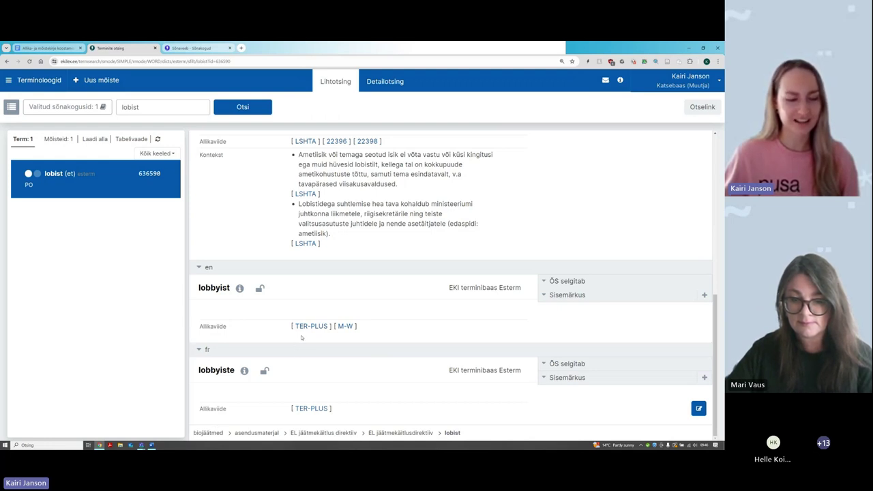
scroll(235, 297, up, 5)
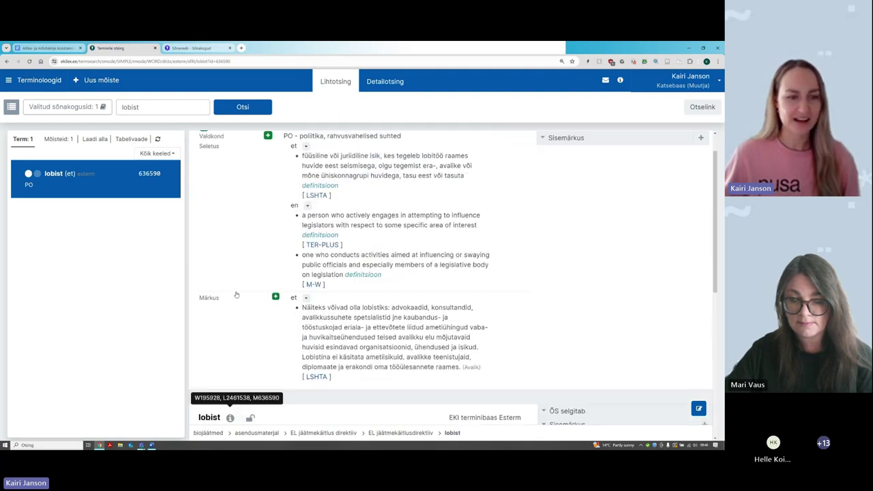
scroll(236, 294, up, 1)
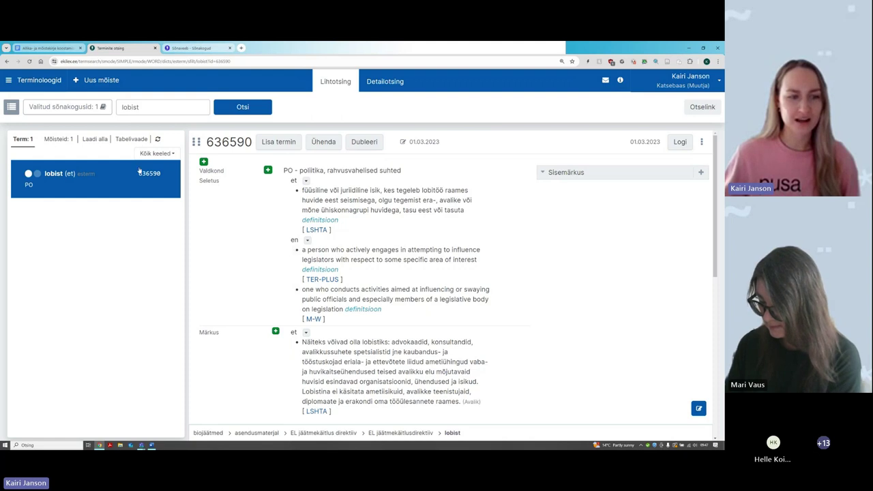
scroll(504, 348, down, 1)
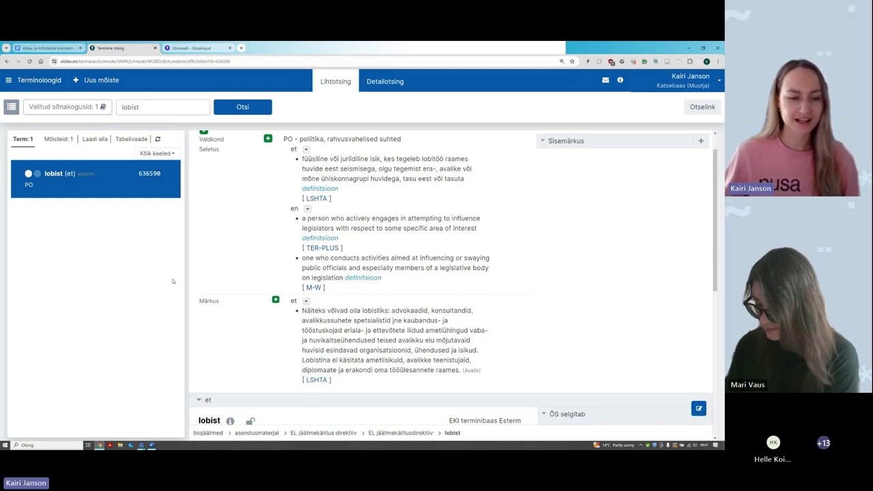
scroll(335, 364, down, 3)
scroll(336, 364, down, 3)
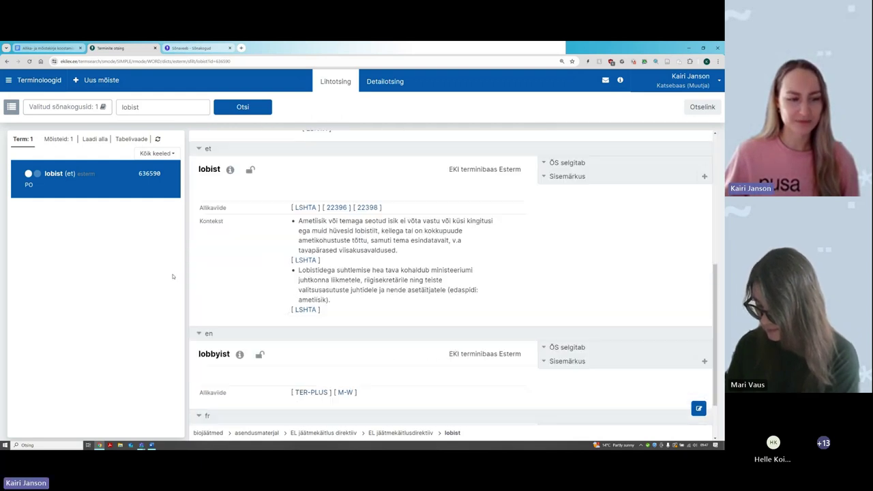
scroll(248, 326, down, 2)
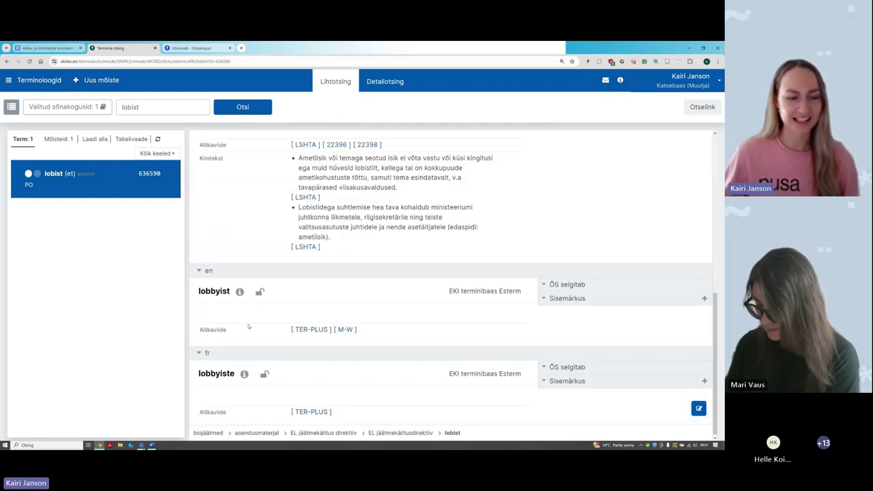
scroll(300, 327, up, 2)
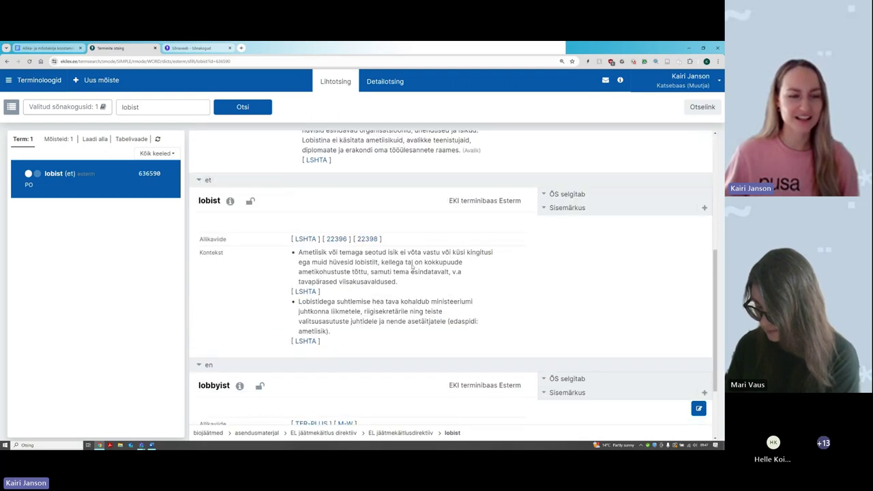
scroll(242, 281, down, 2)
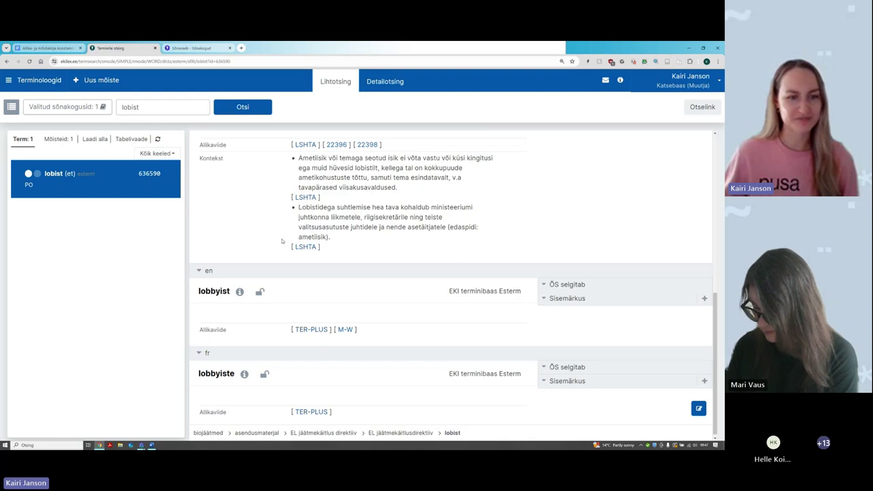
Step: Look back from the Estonian term's sources and contexts to the concept's note, definitions and domain
scroll(281, 240, up, 3)
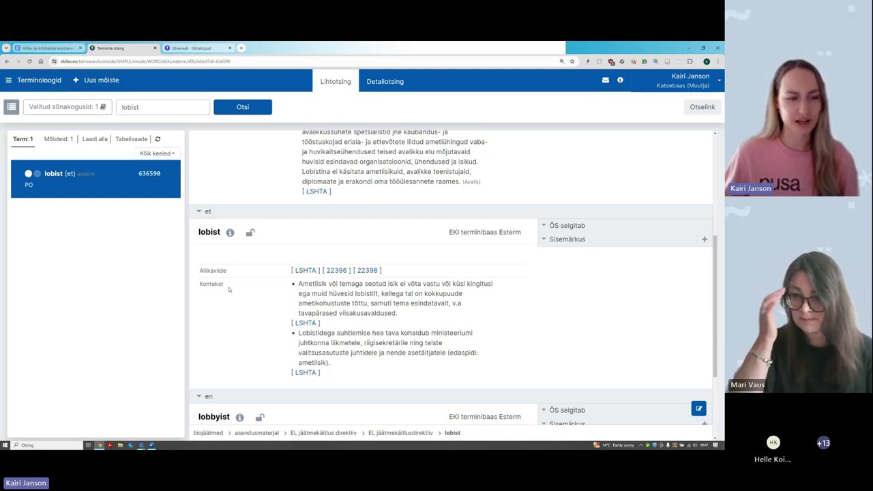
scroll(343, 234, up, 1)
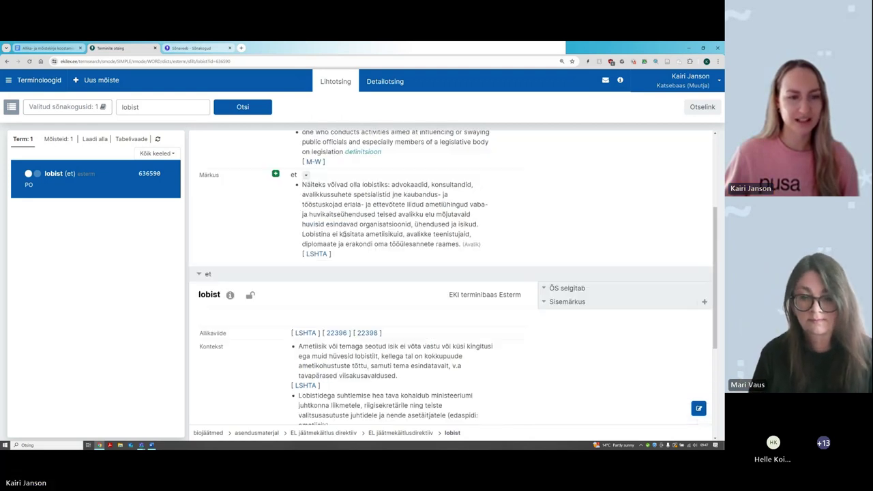
scroll(343, 234, up, 1)
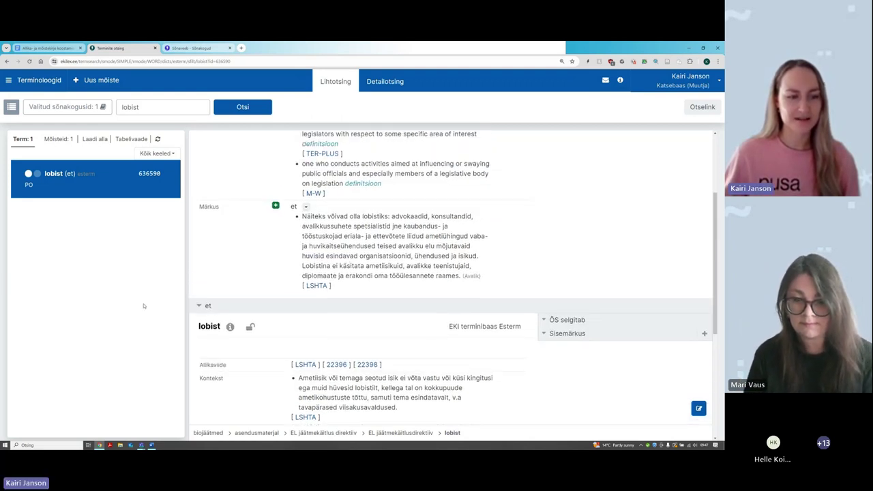
scroll(240, 298, up, 1)
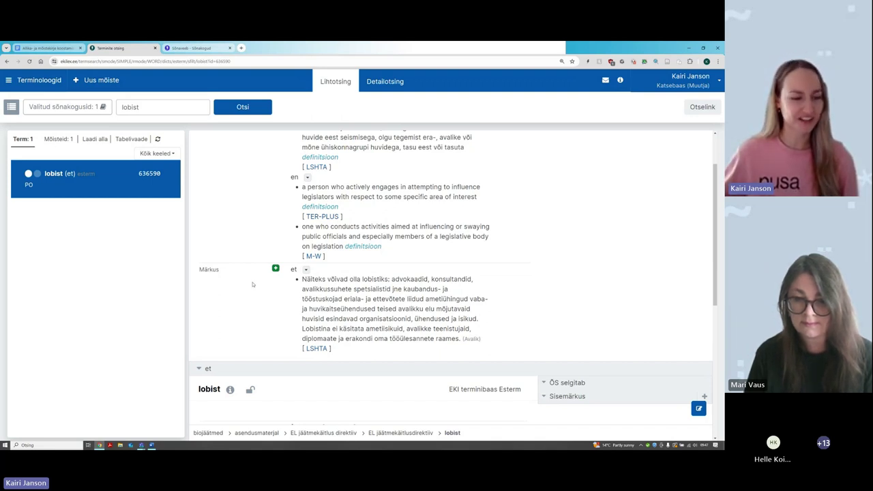
scroll(372, 264, up, 1)
scroll(371, 263, up, 1)
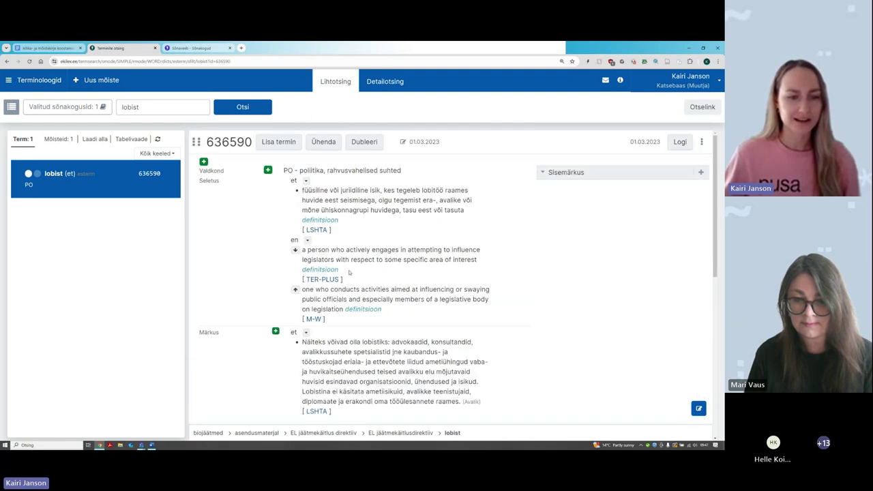
Step: Highlight the Estonian term lobist, its Estonian definition and each of the two English definitions in turn
scroll(211, 296, down, 1)
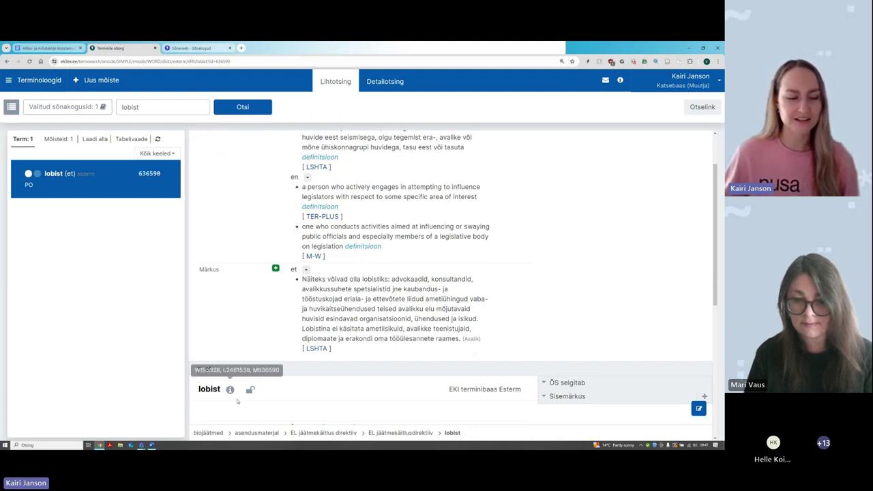
drag(196, 394, 222, 391)
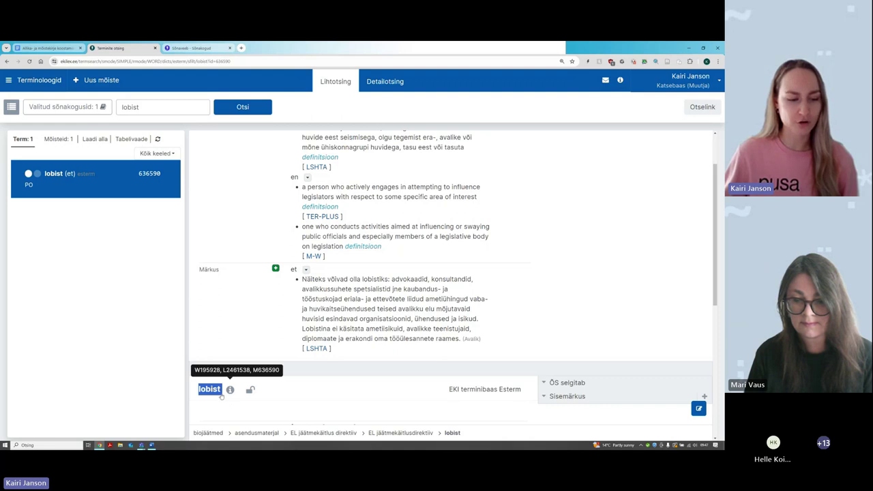
click(53, 243)
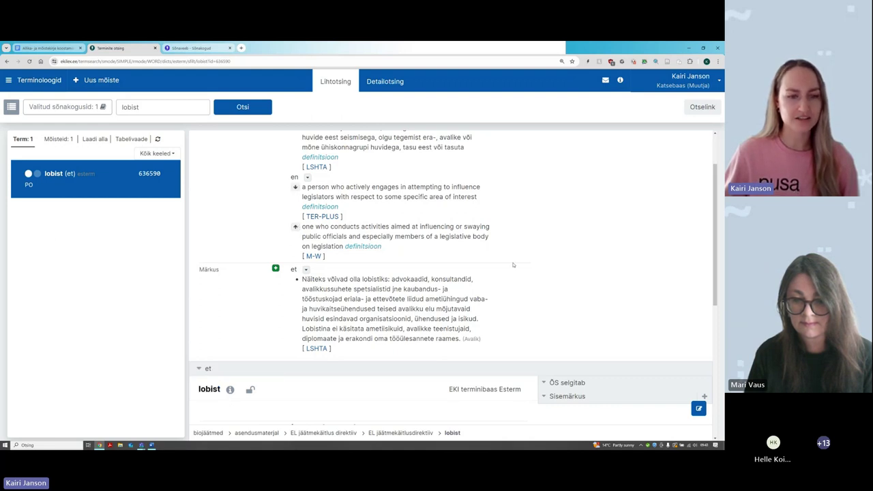
scroll(238, 225, up, 2)
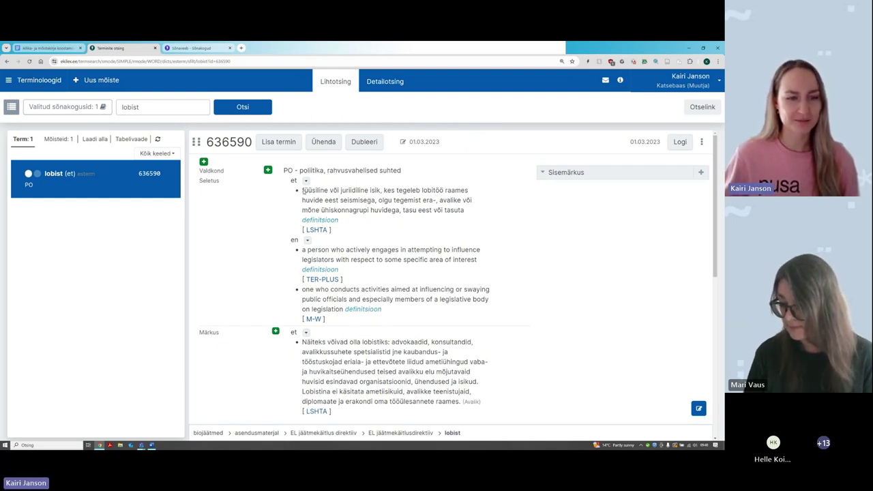
drag(302, 190, 475, 216)
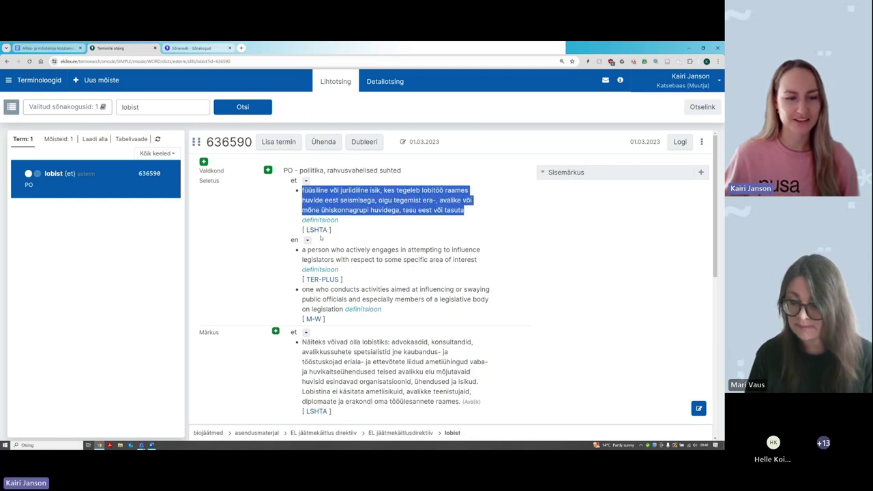
click(281, 253)
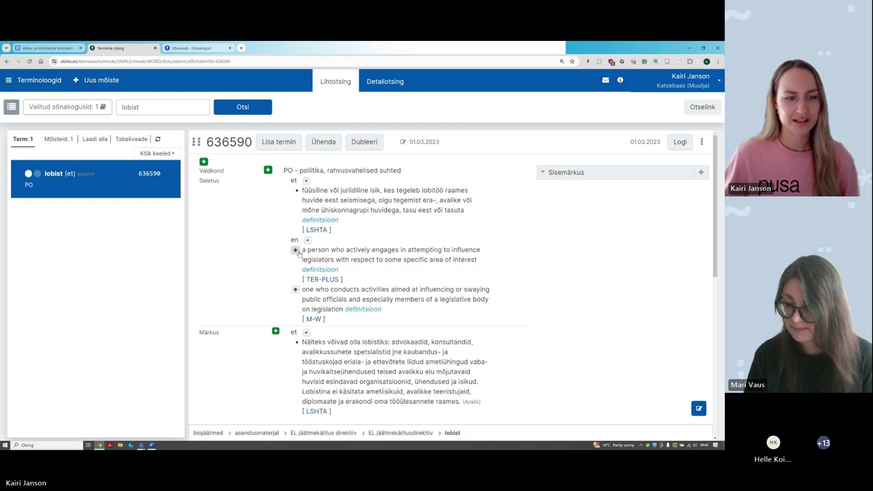
drag(308, 252, 338, 282)
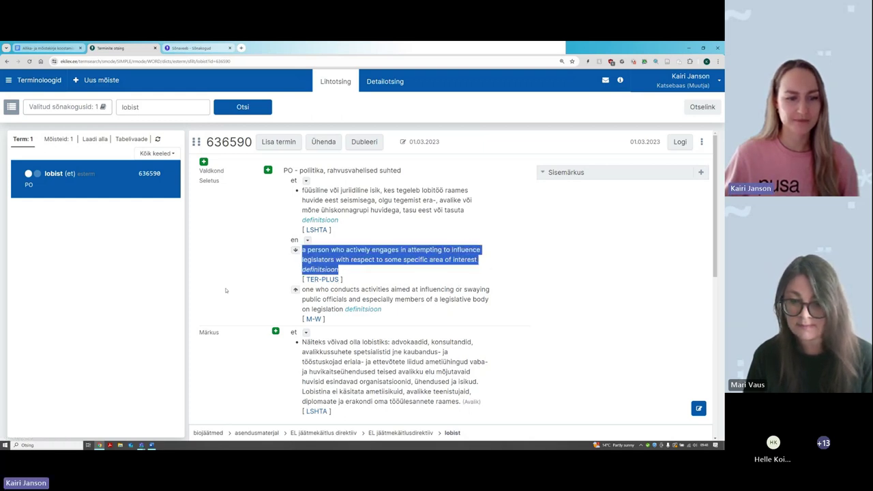
click(303, 289)
drag(303, 289, 343, 310)
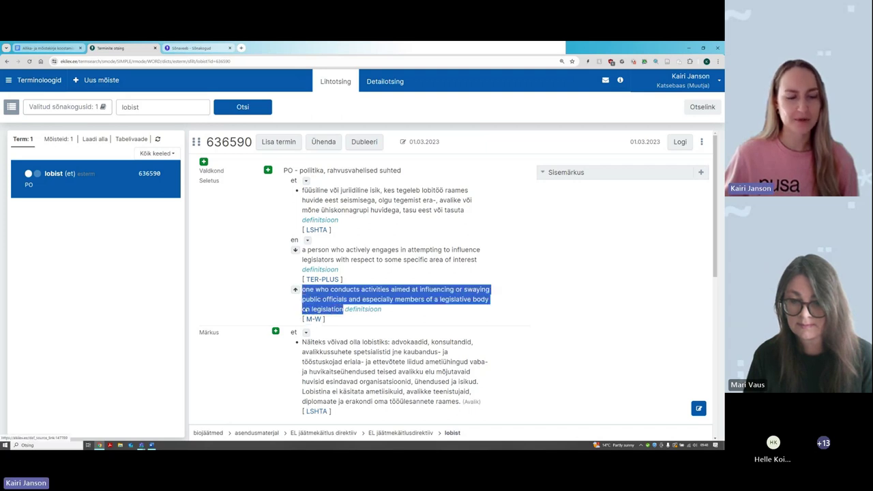
click(240, 256)
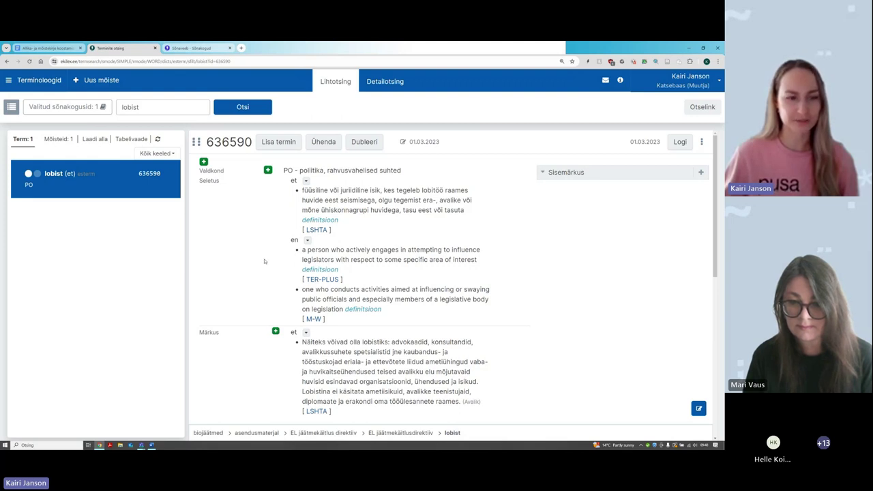
Step: Highlight the term lobist beneath the concept's note and review where the note ends and the Estonian term section begins
scroll(249, 260, down, 1)
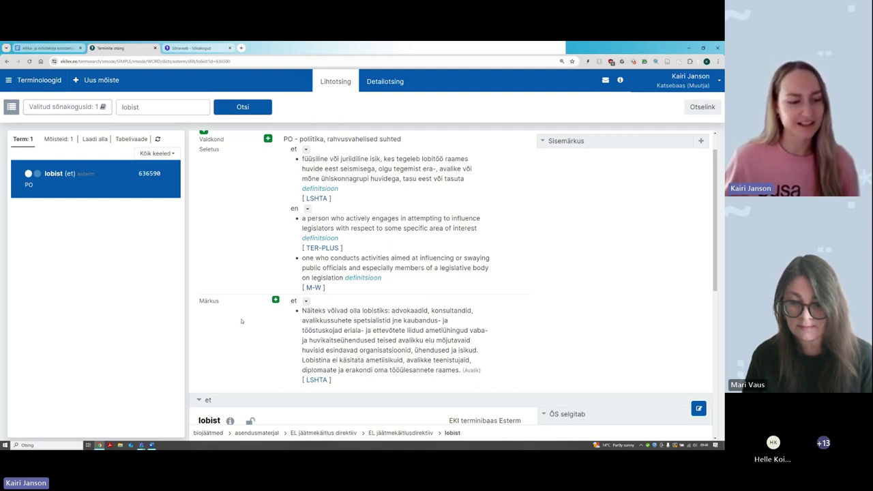
scroll(236, 382, down, 1)
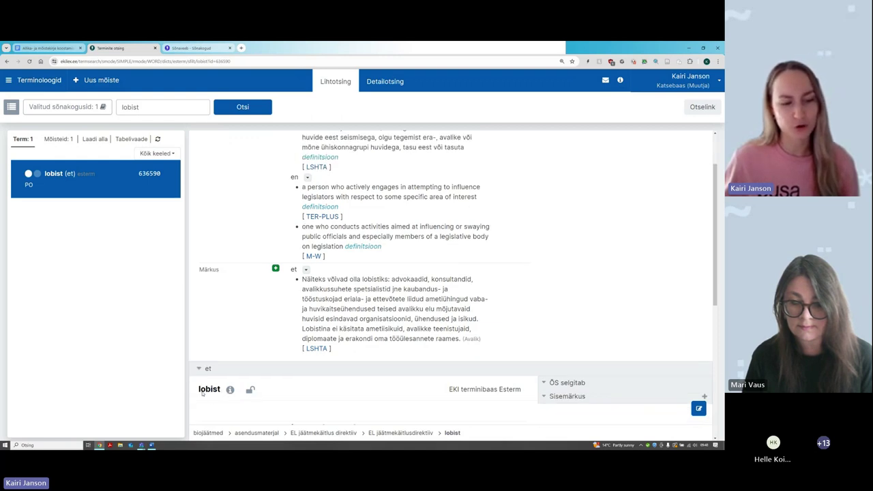
drag(198, 389, 221, 391)
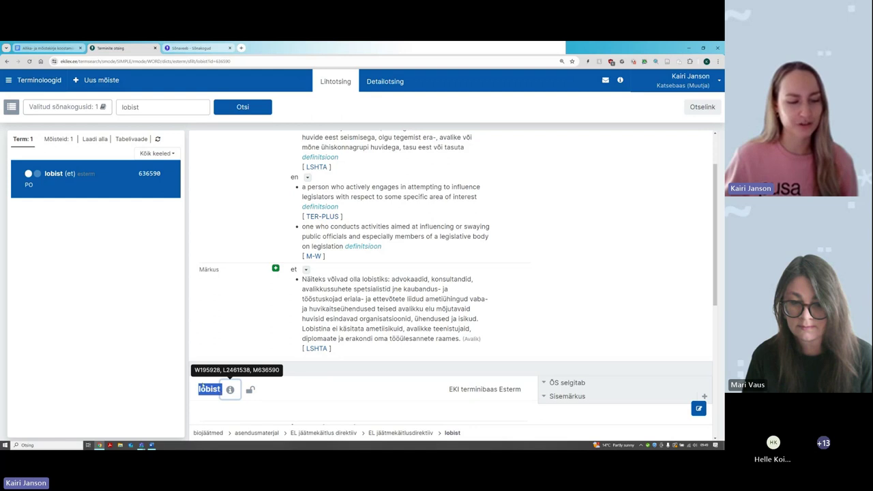
click(192, 346)
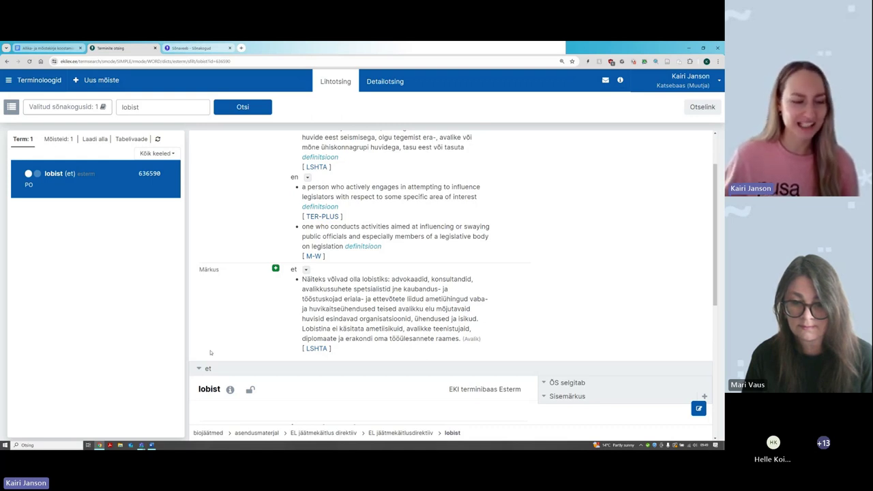
scroll(210, 353, down, 1)
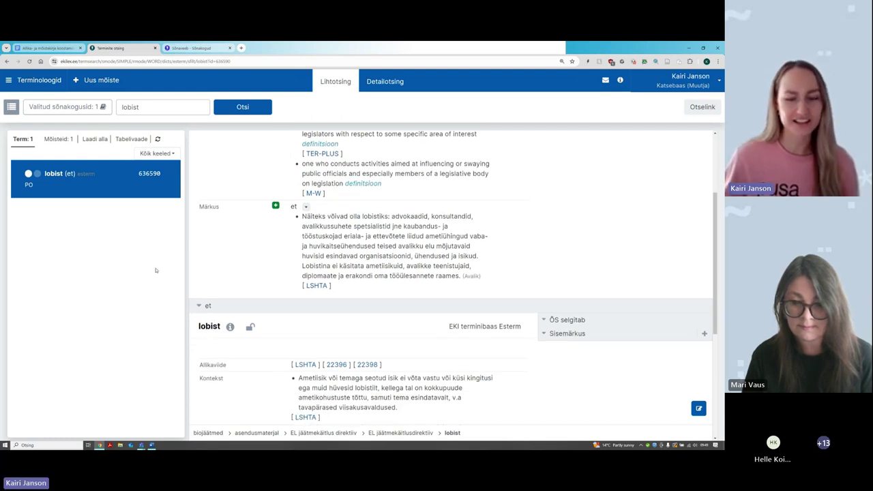
scroll(234, 291, up, 1)
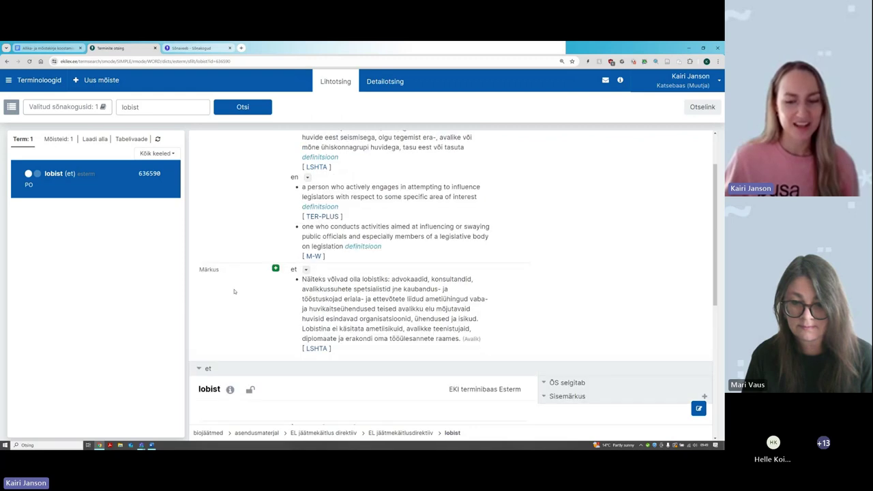
Step: Highlight the Estonian term lobist and each of its two usage examples under Kontekst
scroll(286, 252, down, 3)
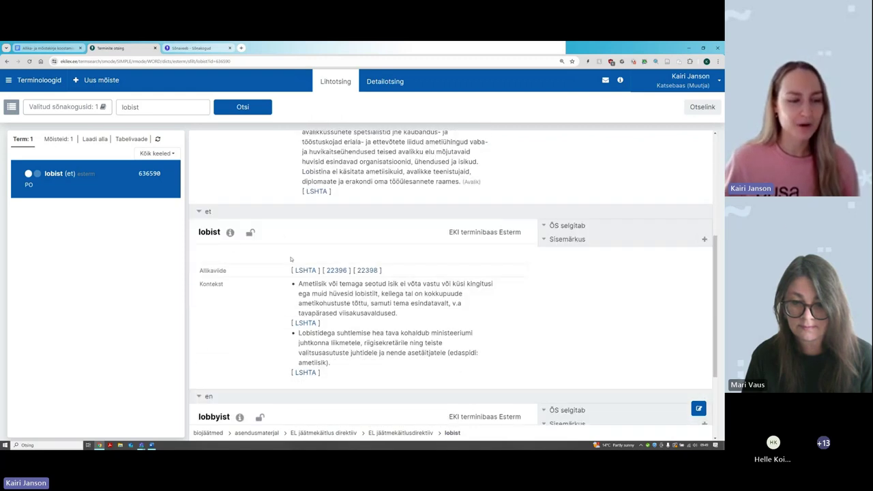
double_click(197, 232)
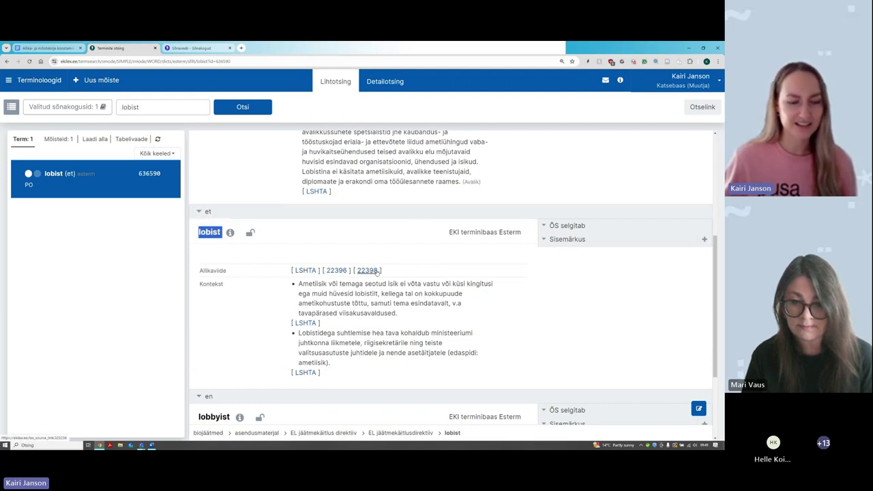
click(301, 287)
drag(301, 286, 399, 316)
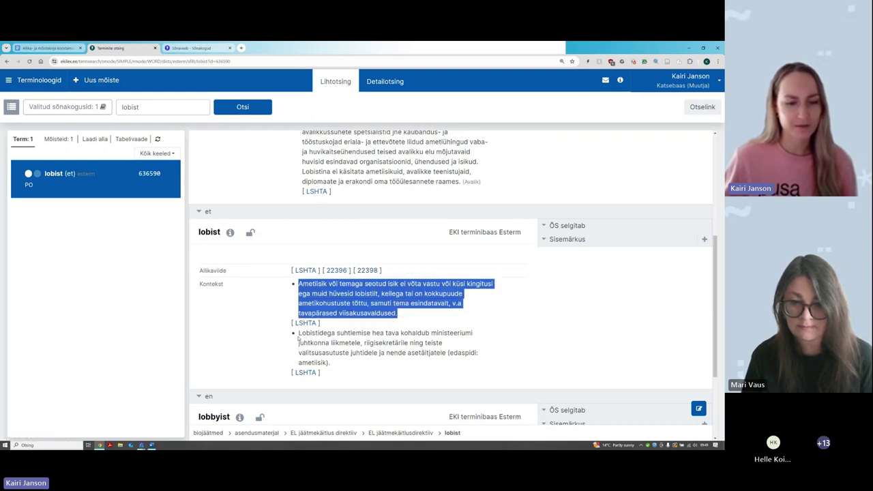
drag(299, 334, 348, 363)
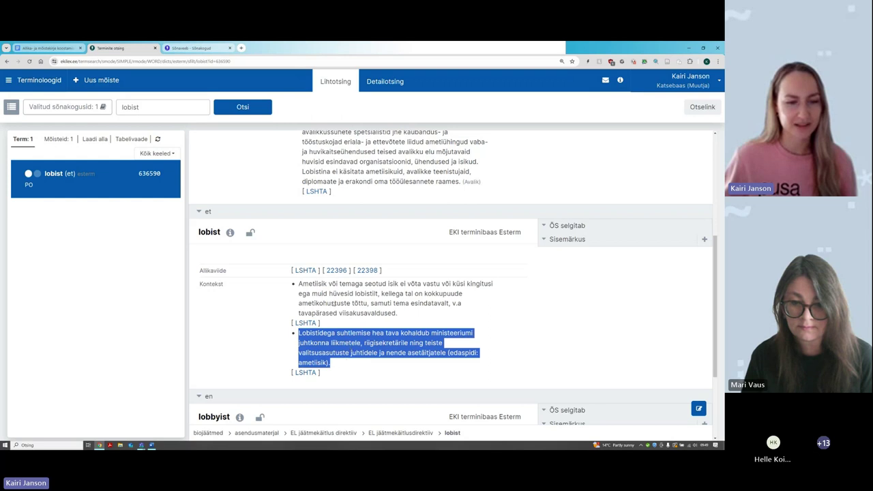
Step: Highlight the inflected forms lobistilt and Lobistidega in the two usage examples, and view the English and French term sections
click(276, 287)
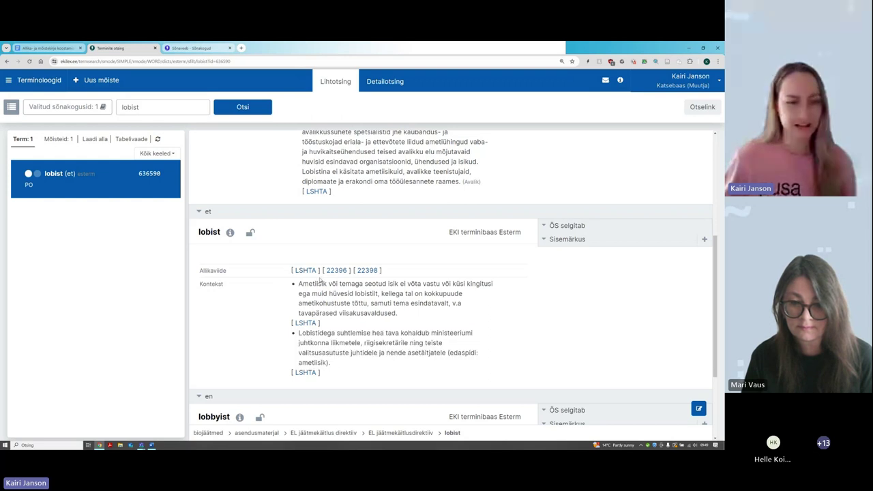
drag(356, 293, 378, 294)
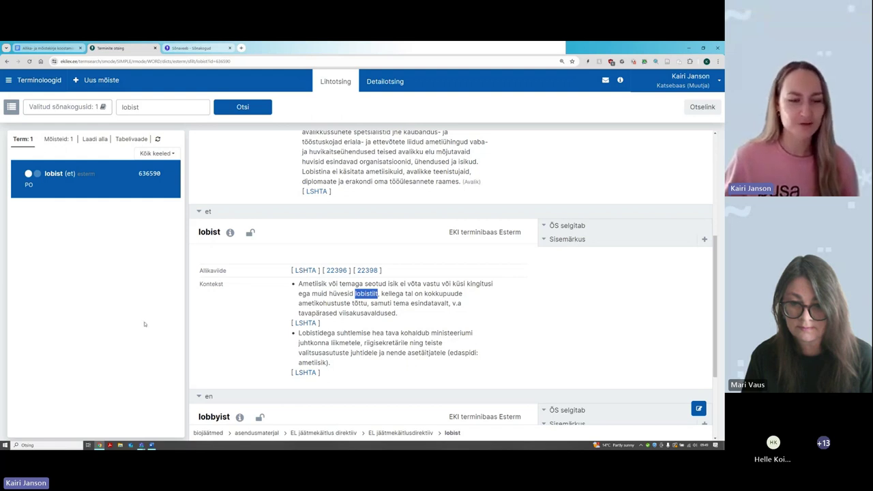
click(299, 333)
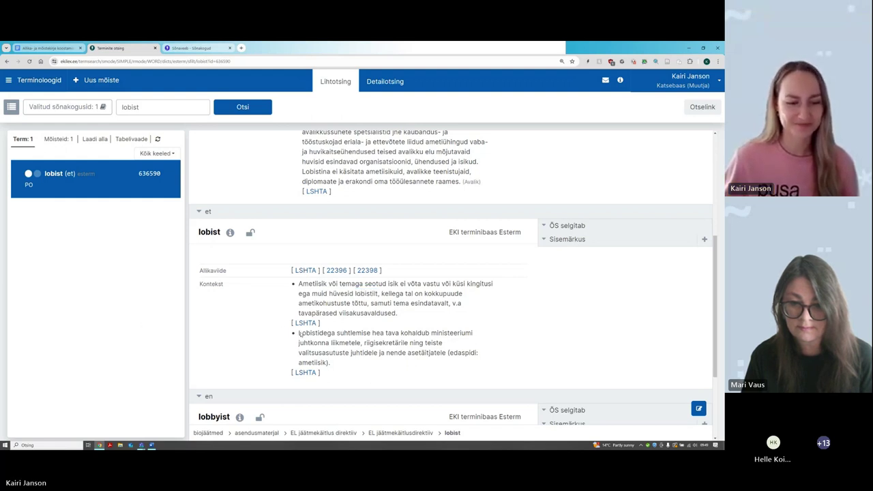
drag(299, 333, 336, 334)
scroll(264, 336, down, 2)
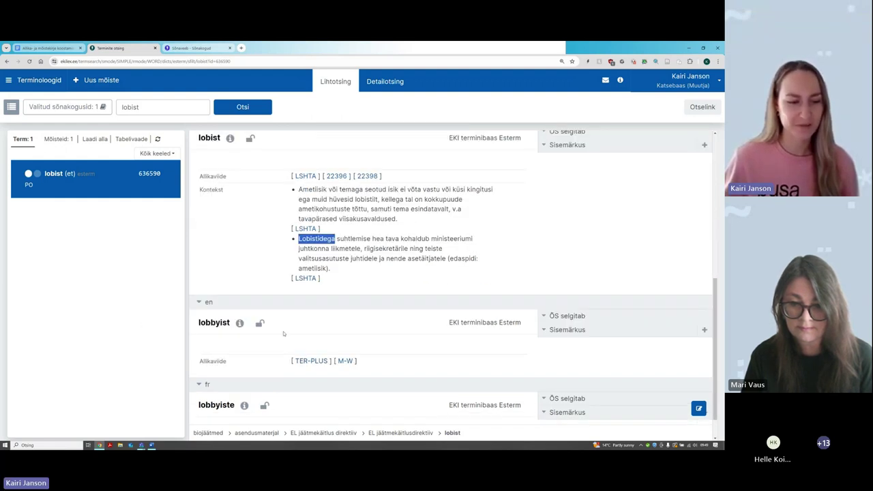
scroll(227, 333, down, 1)
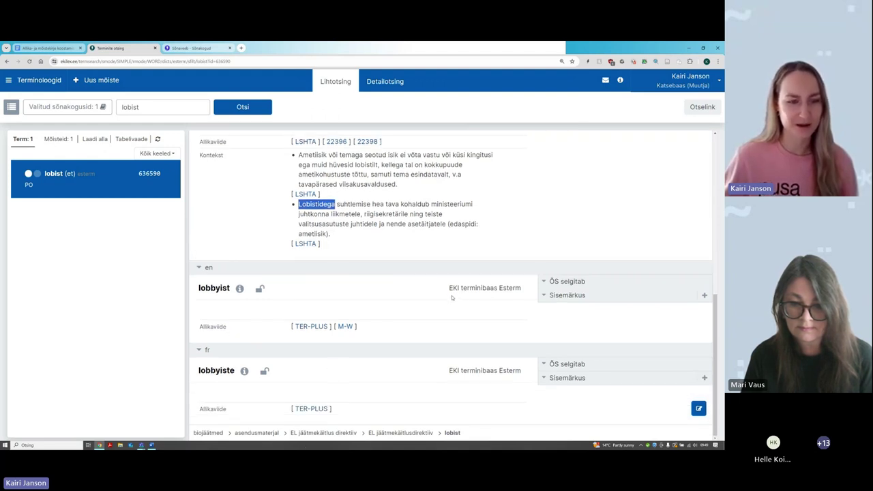
scroll(450, 297, up, 10)
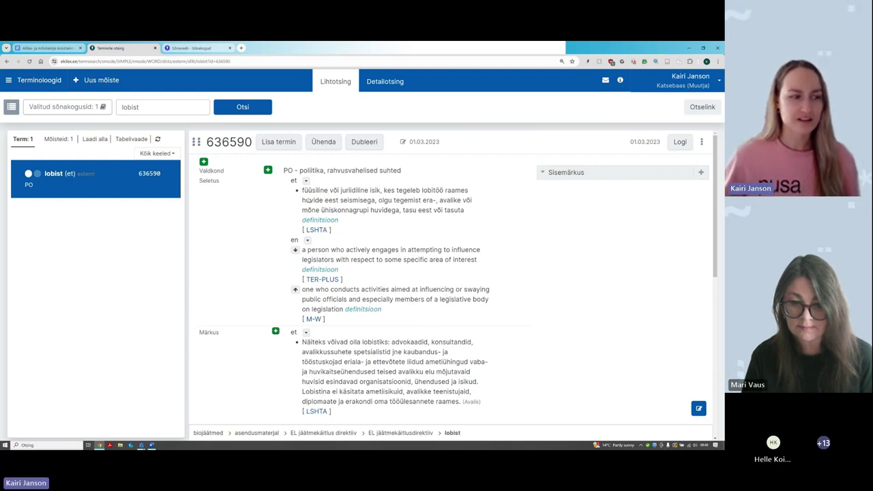
Step: Switch to Sõnaveeb, search for lobist and find its entry from EKI terminibaas Esterm
click(200, 49)
click(136, 96)
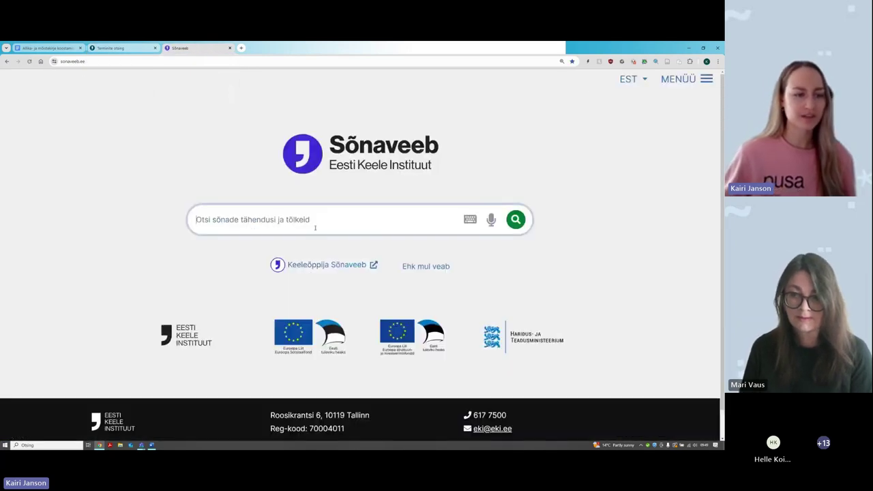
text(lobist)
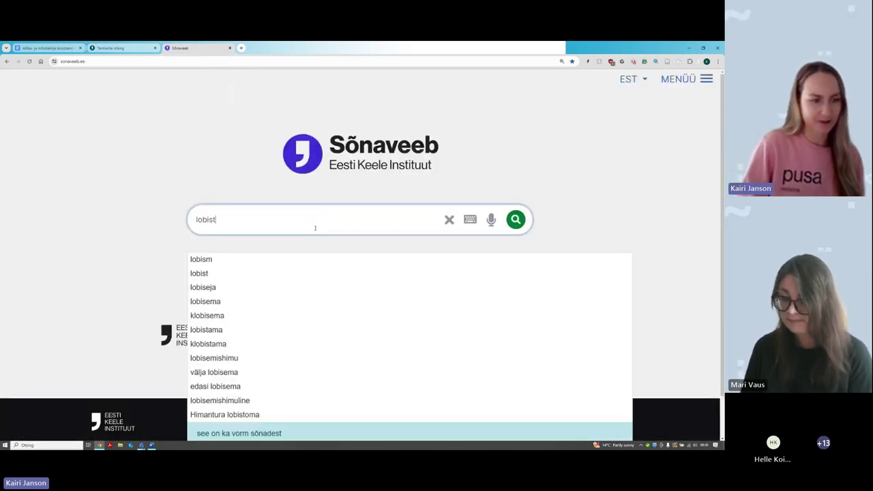
key(Return)
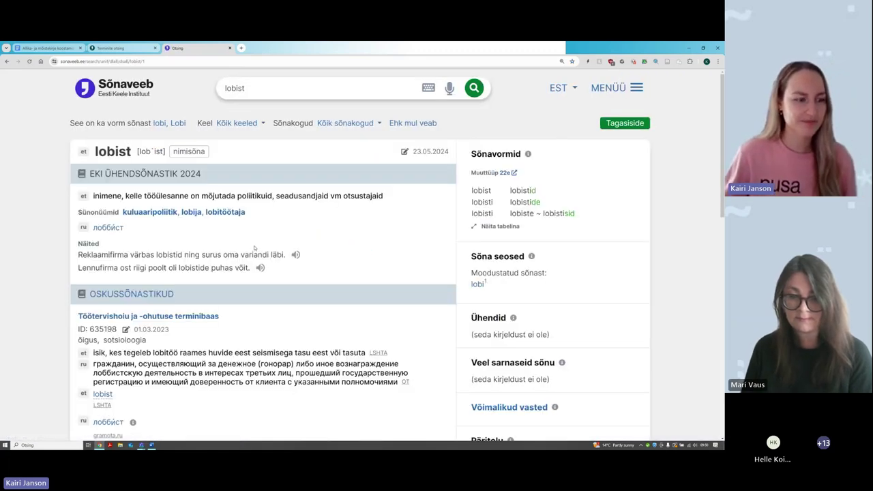
scroll(238, 262, down, 3)
scroll(238, 262, down, 2)
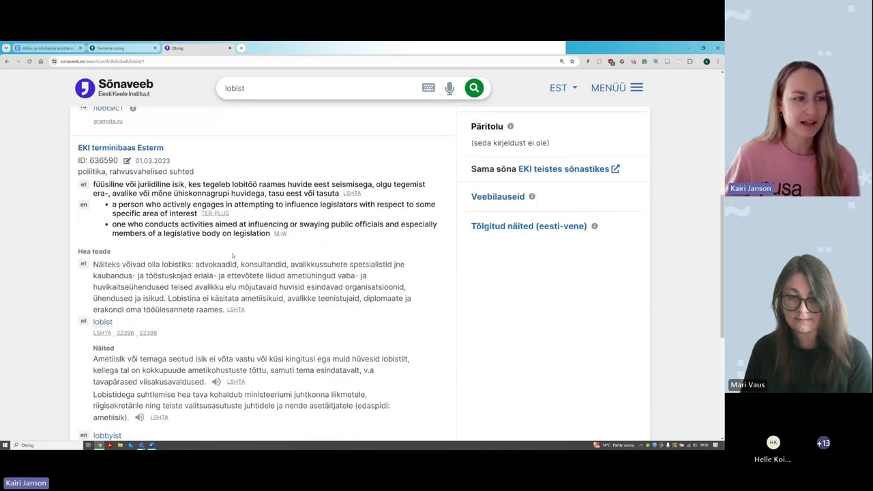
scroll(232, 258, down, 1)
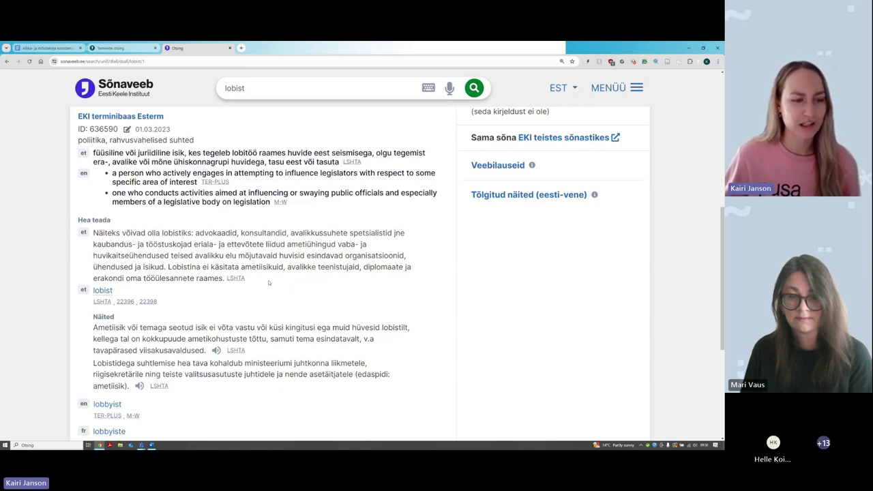
Step: Highlight the Hea teada heading above the note and review the Esterm entry through to its French term
drag(77, 219, 111, 220)
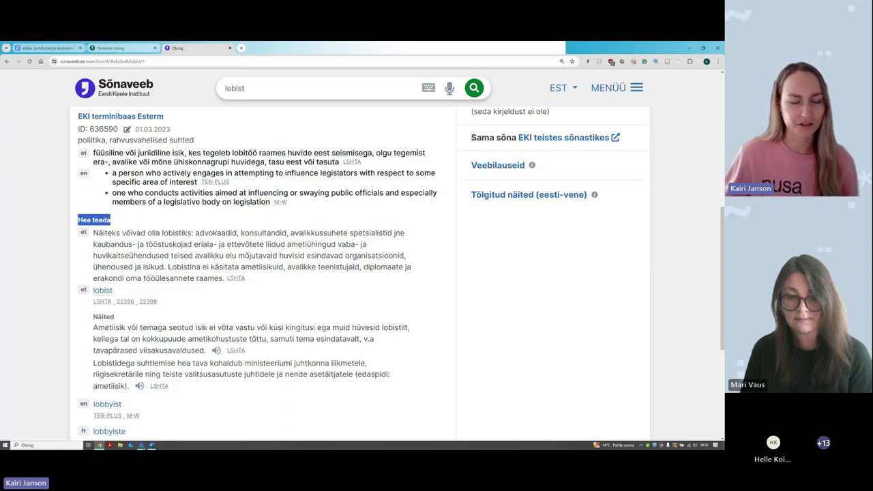
click(75, 256)
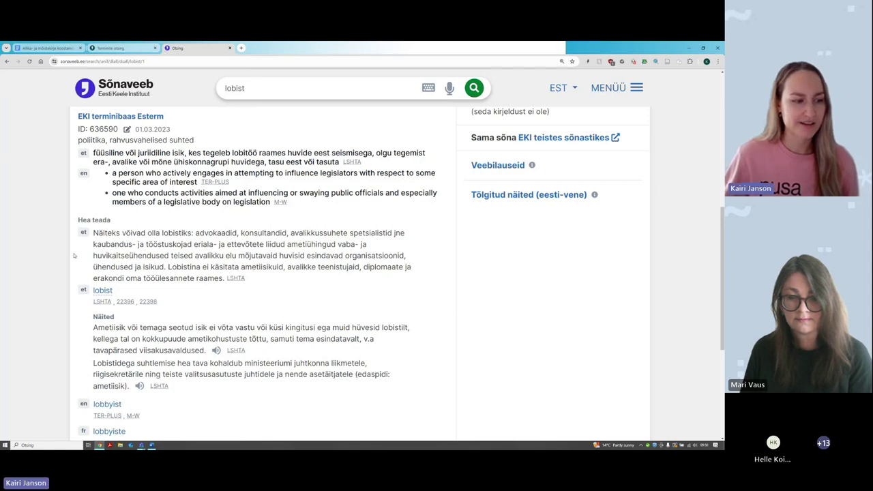
scroll(74, 255, down, 3)
scroll(74, 252, up, 1)
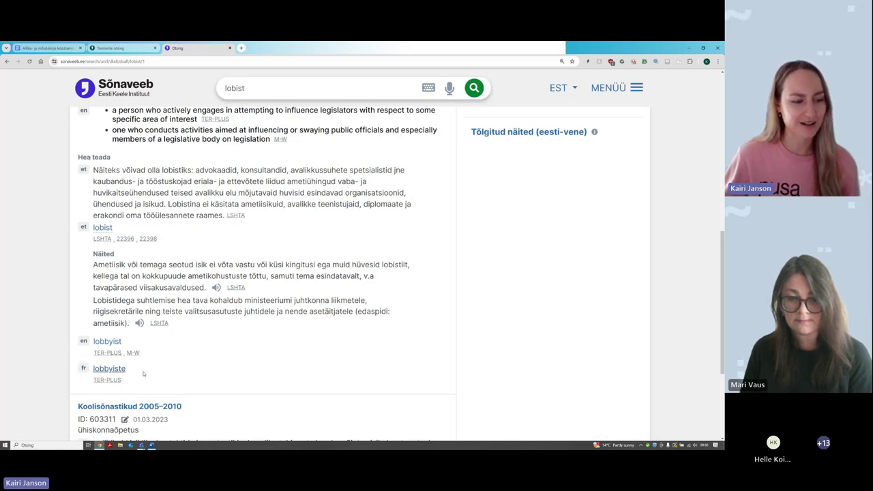
scroll(195, 363, up, 2)
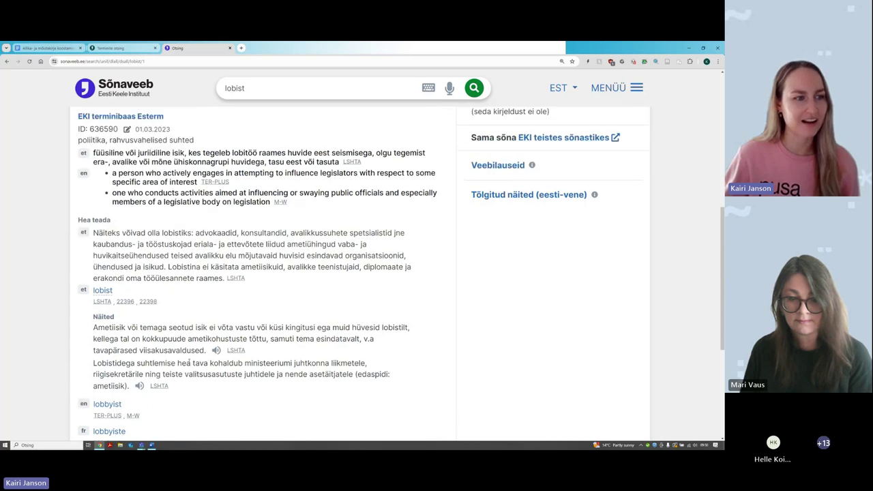
Step: Switch back to Ekilex and compare the lobist concept's definitions, note and term sections with the published entry
click(121, 47)
scroll(287, 271, down, 3)
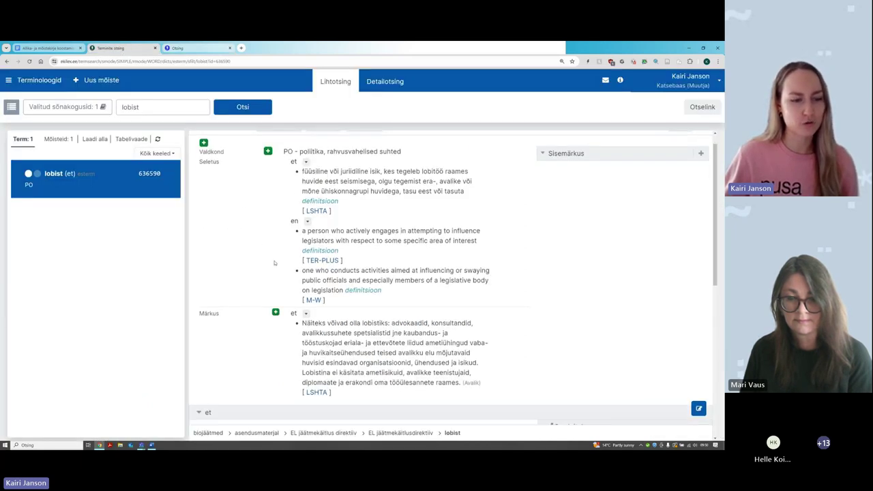
scroll(287, 271, down, 2)
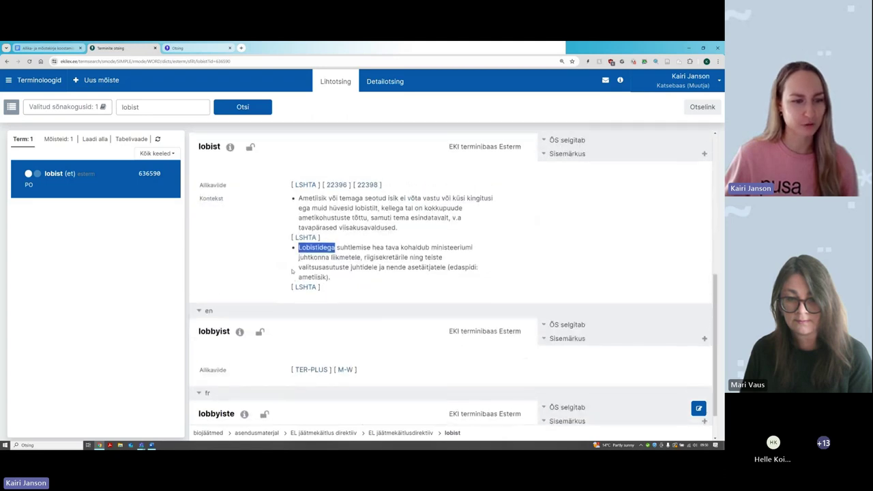
scroll(283, 237, up, 6)
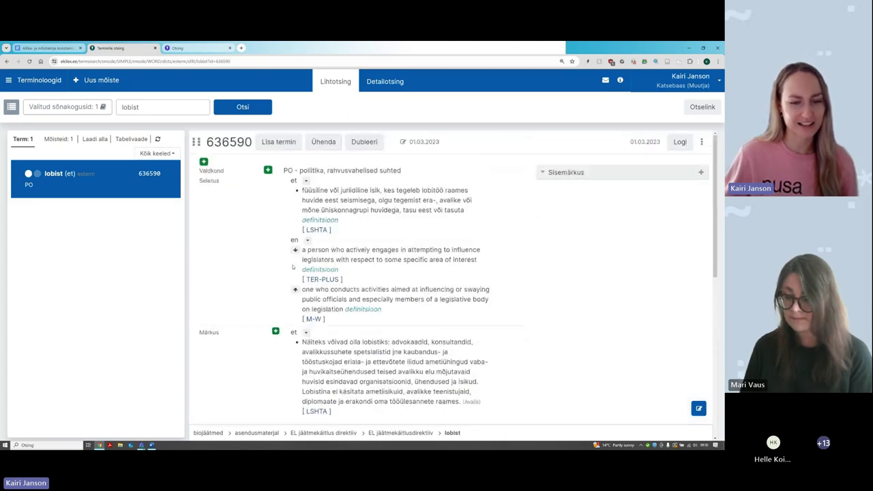
scroll(265, 257, down, 1)
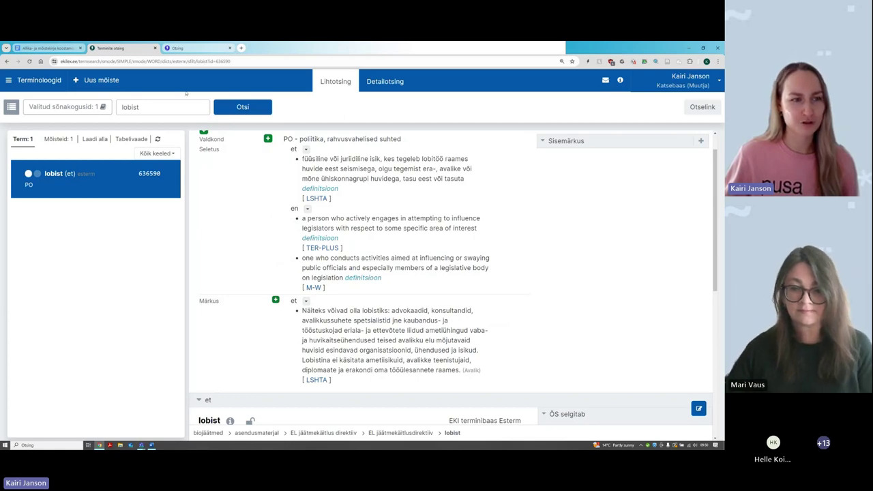
Step: Return to Sõnaveeb and review the order of definitions, note, terms and examples in the published Esterm entry
click(191, 47)
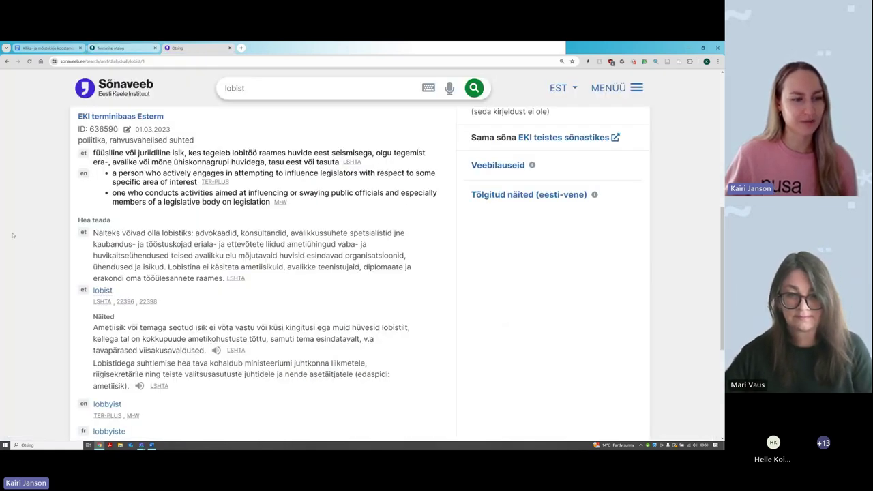
scroll(24, 228, up, 1)
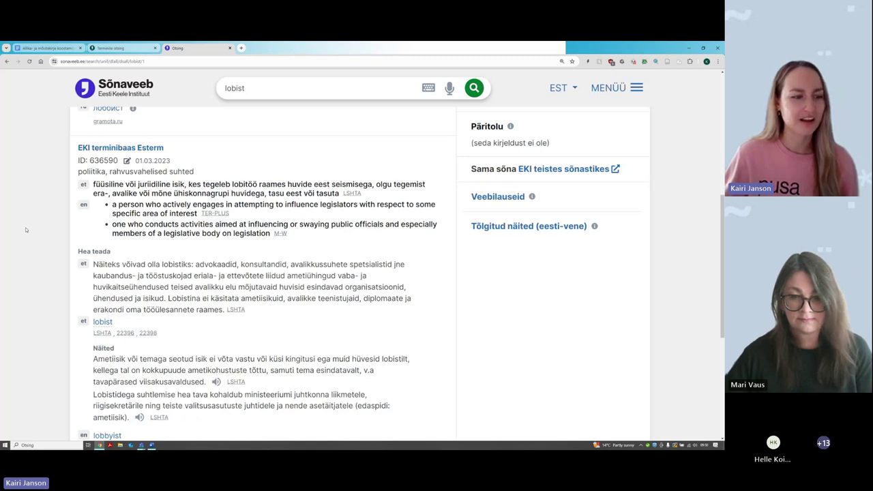
scroll(19, 242, down, 1)
scroll(18, 242, down, 2)
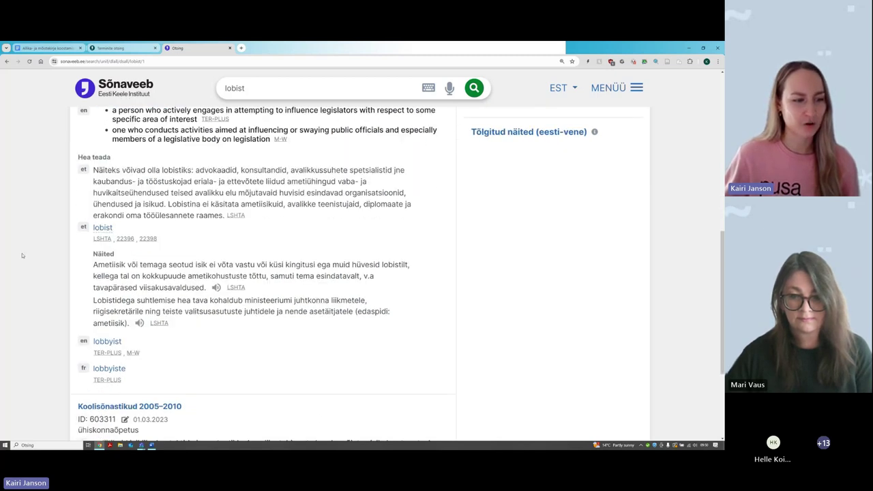
scroll(23, 256, up, 2)
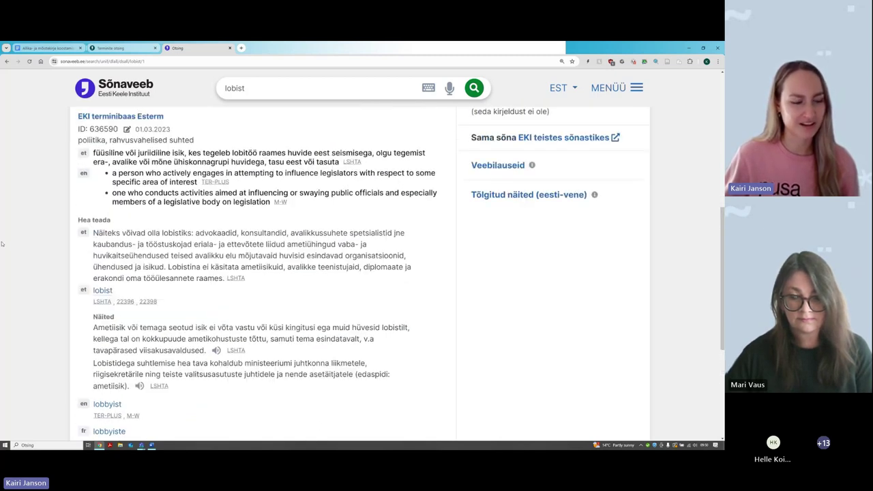
scroll(6, 232, up, 1)
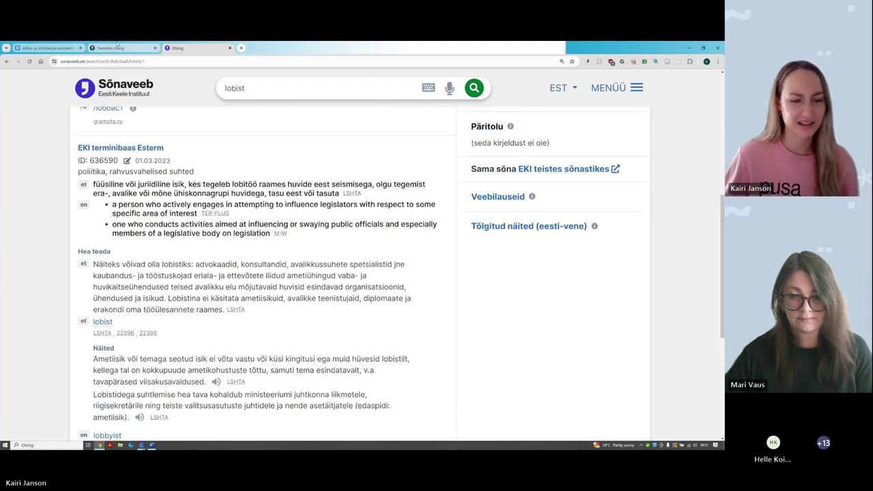
Step: Switch back to Ekilex and search the selected term base for vaimse tervise
click(116, 47)
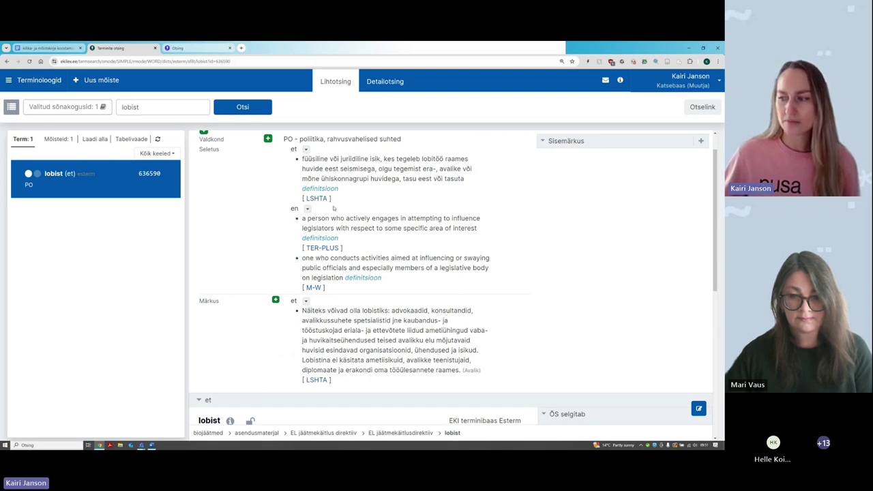
mouse_move(339, 225)
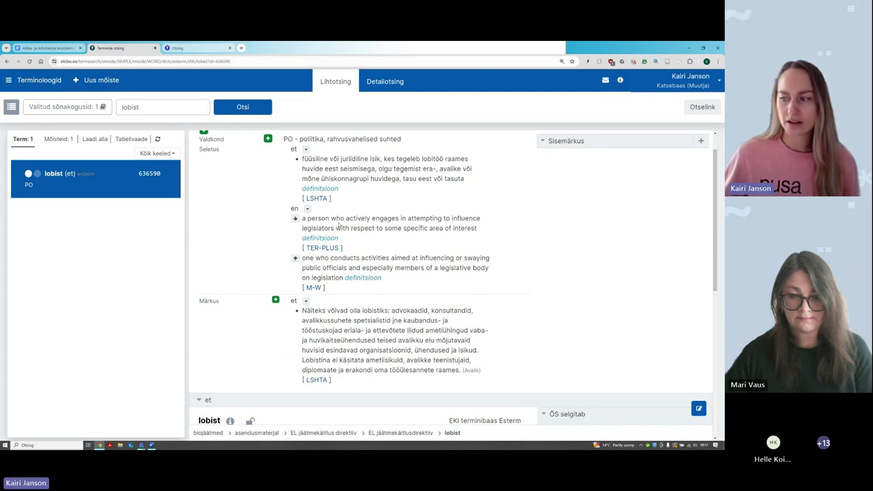
double_click(153, 107)
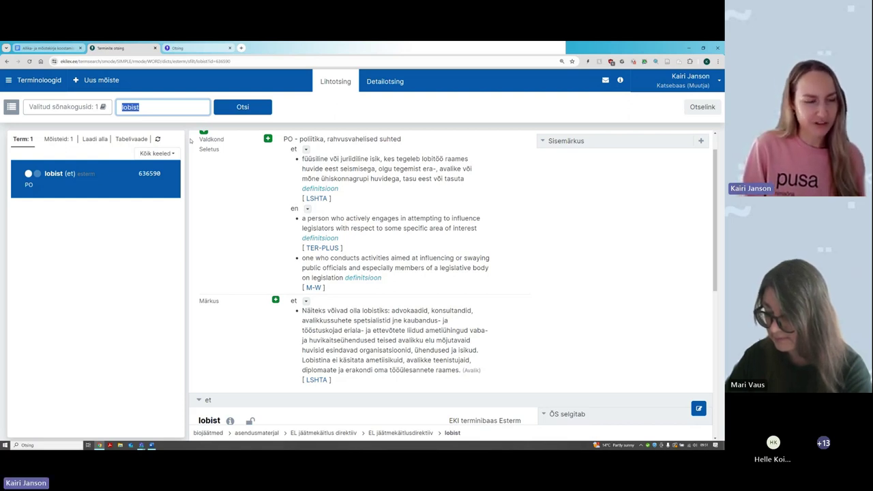
text(vaimse te)
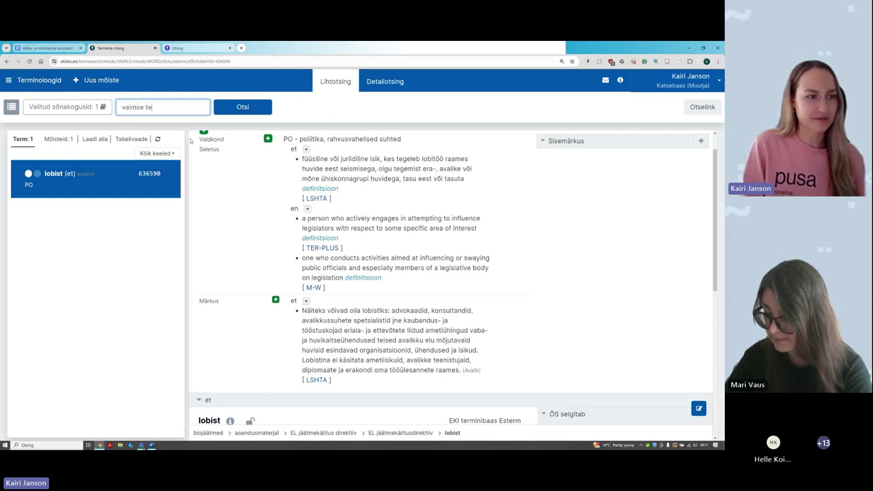
text(rv)
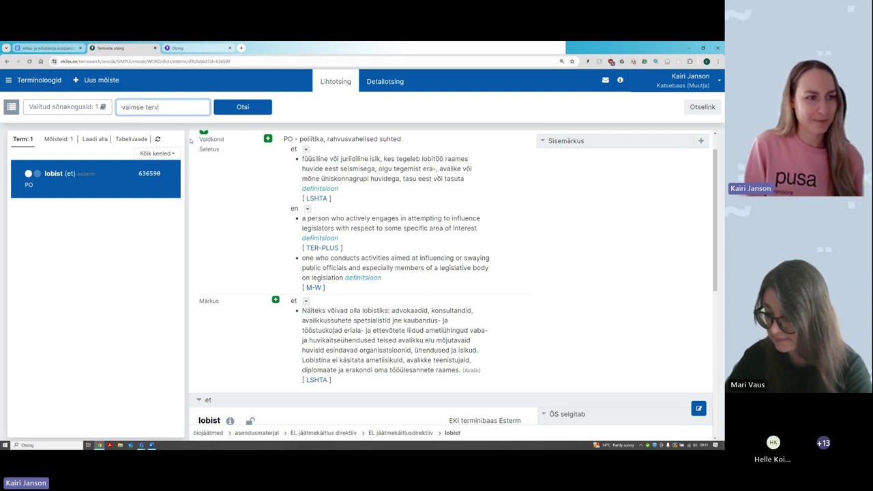
text(ise)
key(Return)
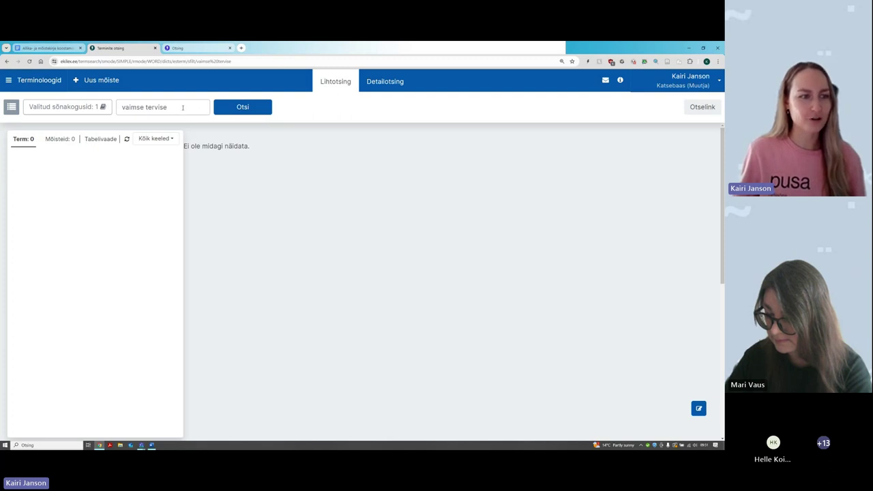
Step: Search with the wildcard query vaimse tervise* and view the results grouped by concept and again by term
click(183, 107)
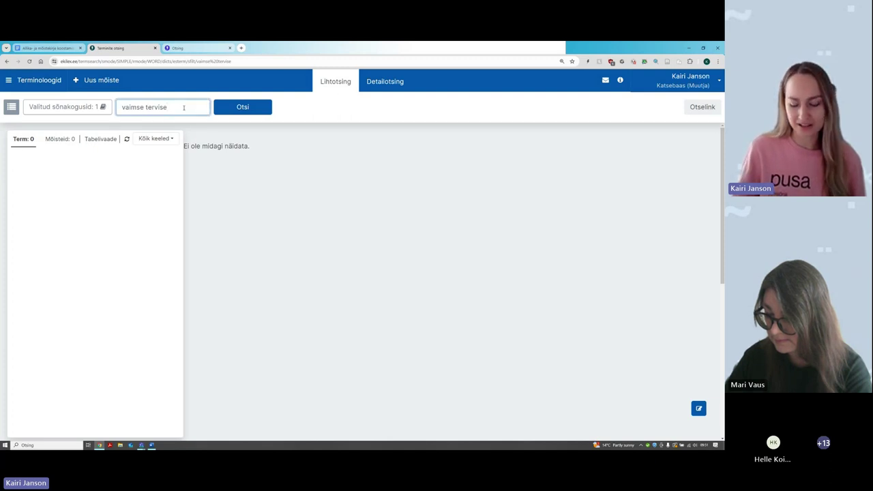
text(*)
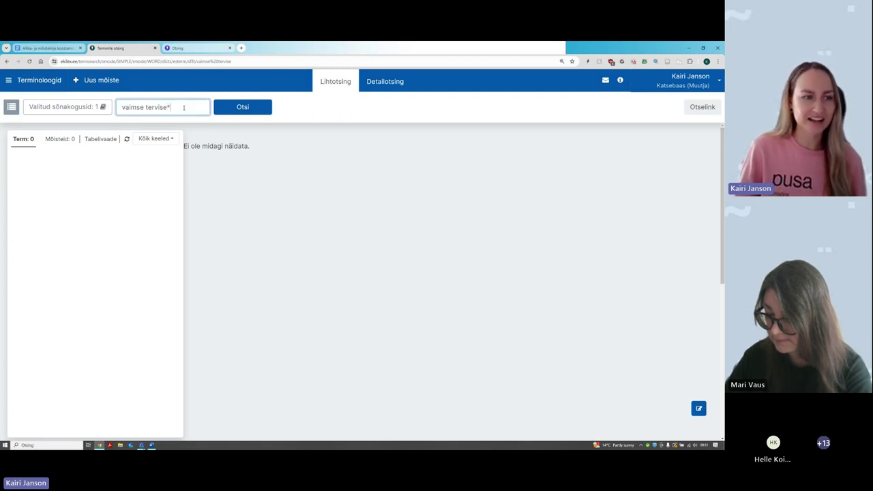
click(242, 106)
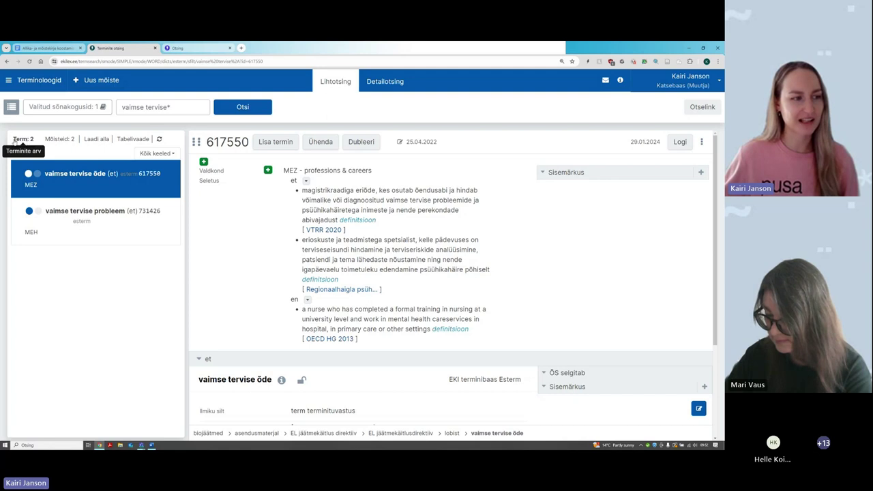
click(60, 139)
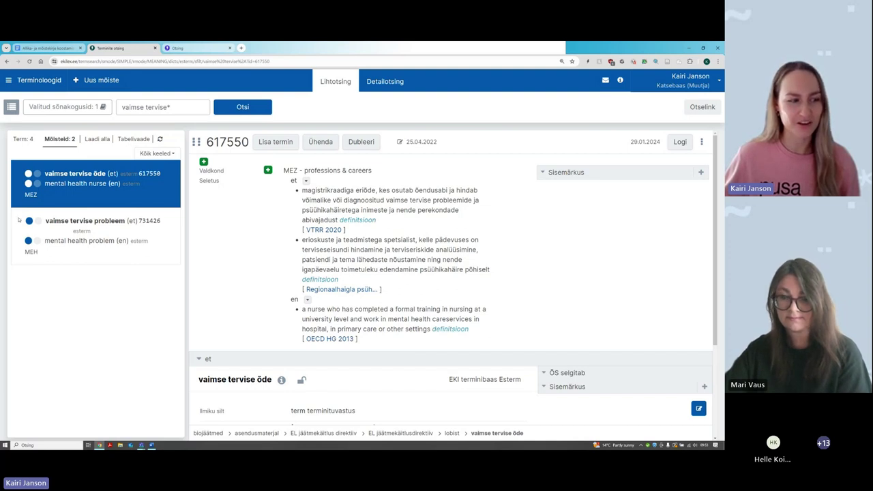
click(20, 139)
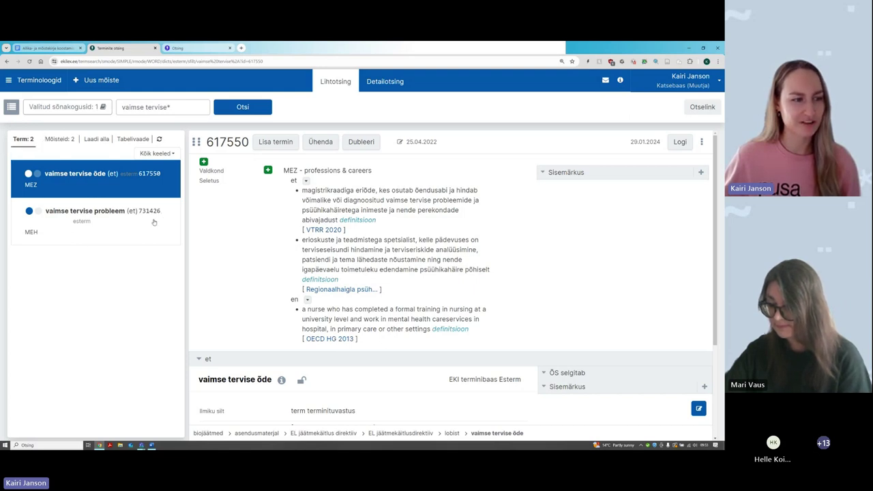
Step: Group the search results by concept (Mõisteid) and open the detailed search (Detailotsing)
click(60, 139)
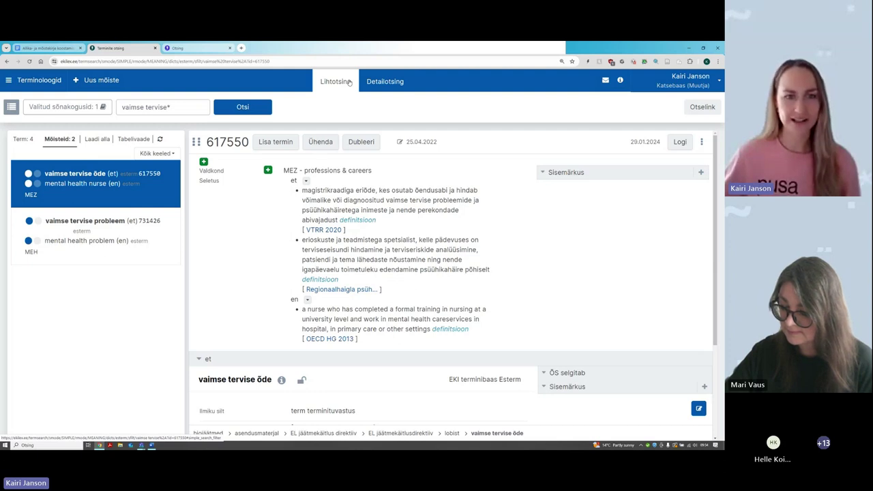
click(383, 81)
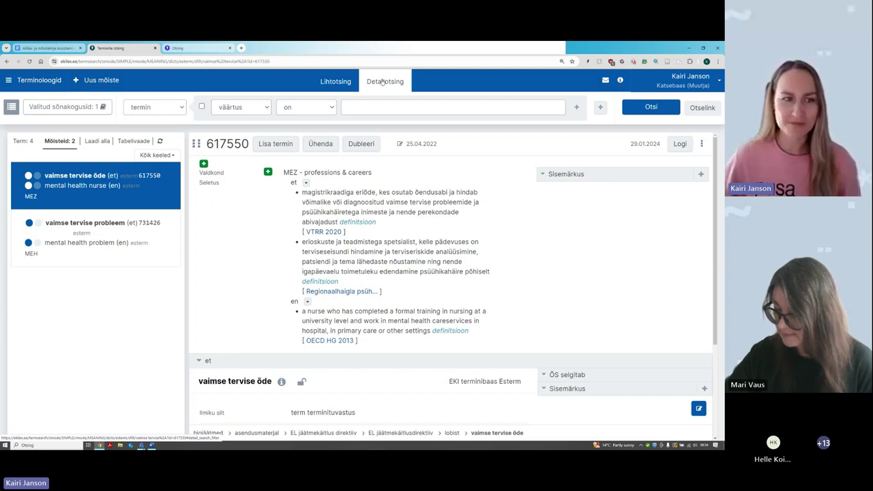
Step: Examine the detailed search's available search objects, attributes and comparison conditions, and point out the open concept's ID
click(169, 109)
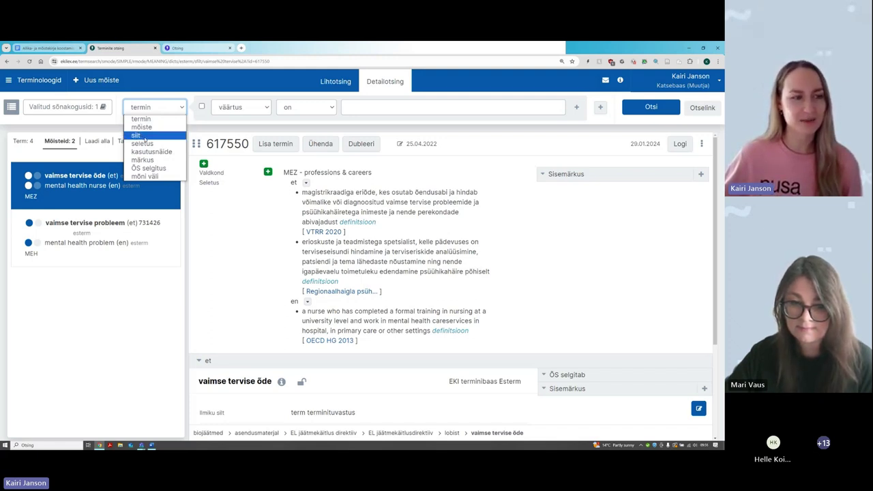
click(207, 149)
drag(207, 147, 250, 147)
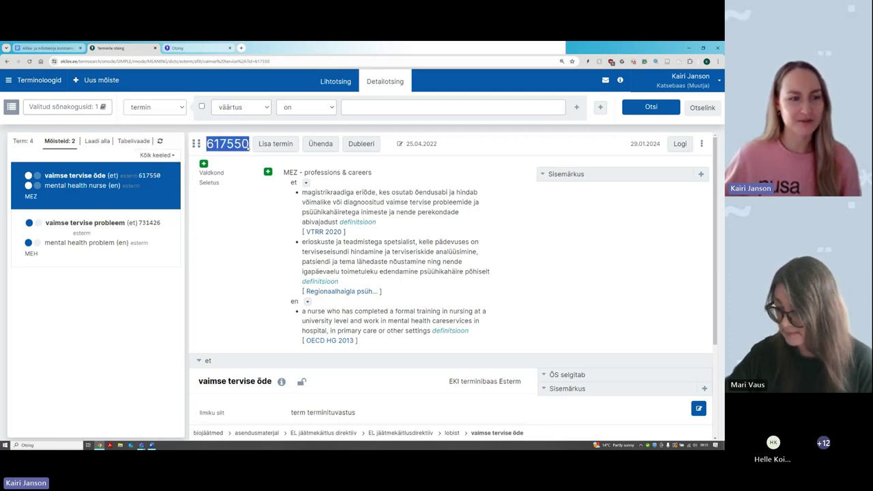
click(155, 109)
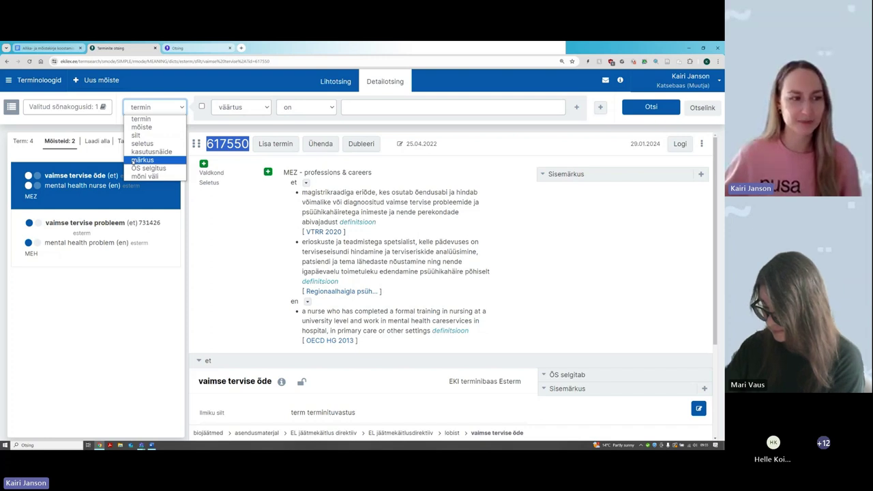
click(191, 92)
click(267, 105)
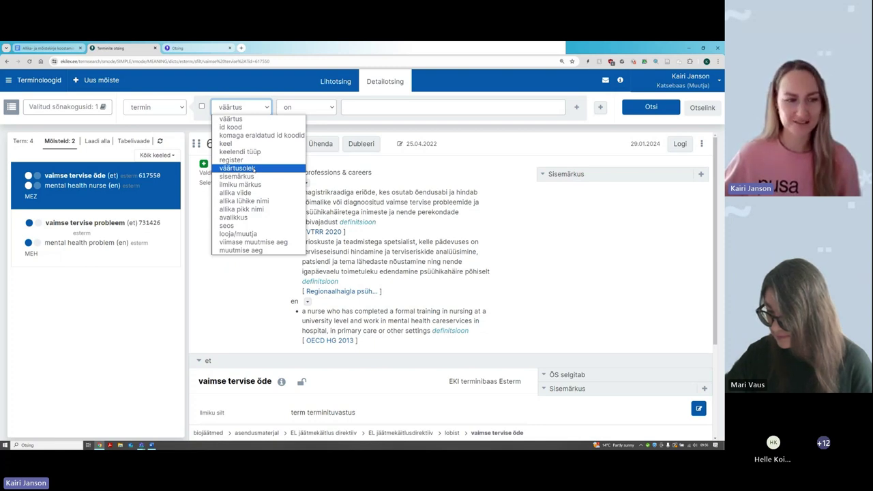
click(230, 119)
click(304, 107)
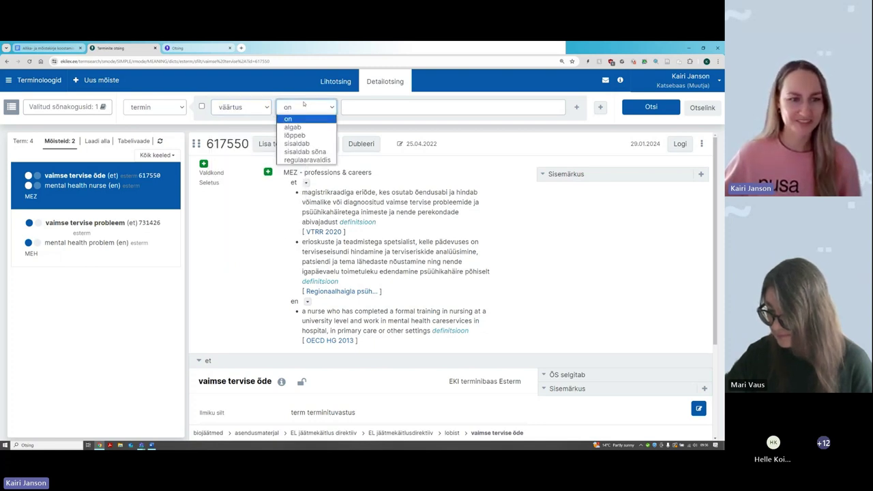
click(304, 103)
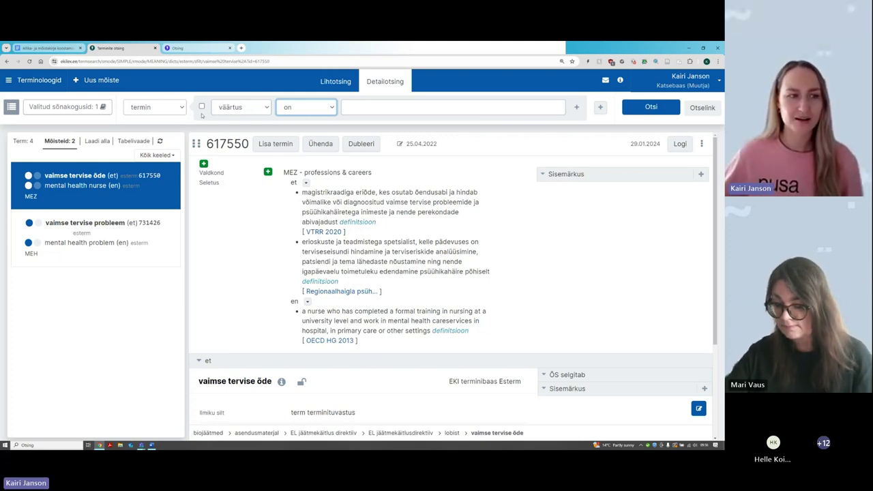
Step: Run a detailed search with the criterion termin, väärtus, sisaldab and the text elevant
click(148, 109)
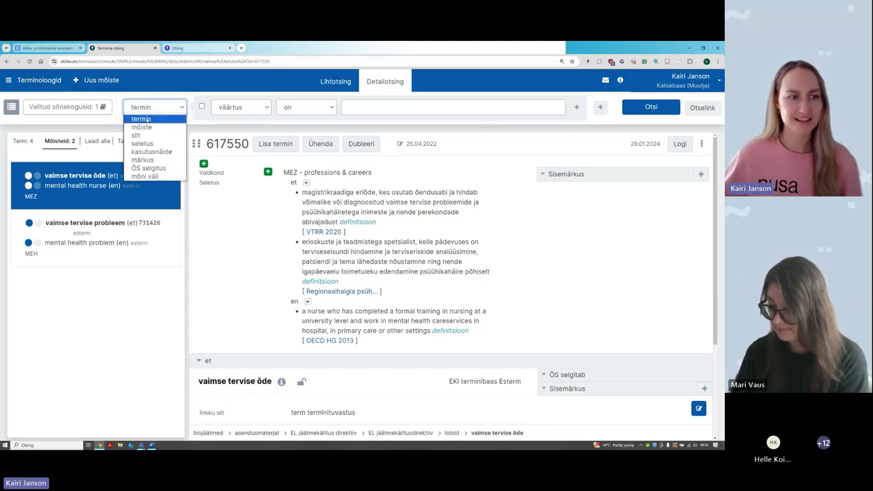
click(148, 120)
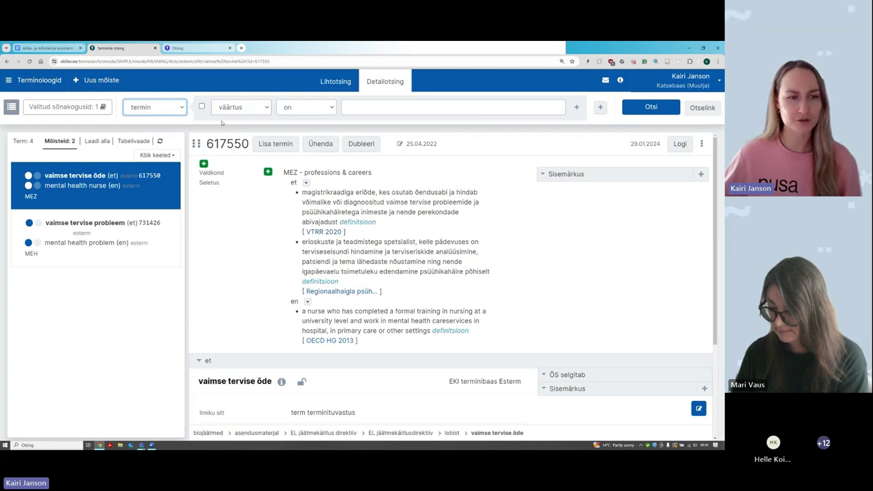
click(238, 108)
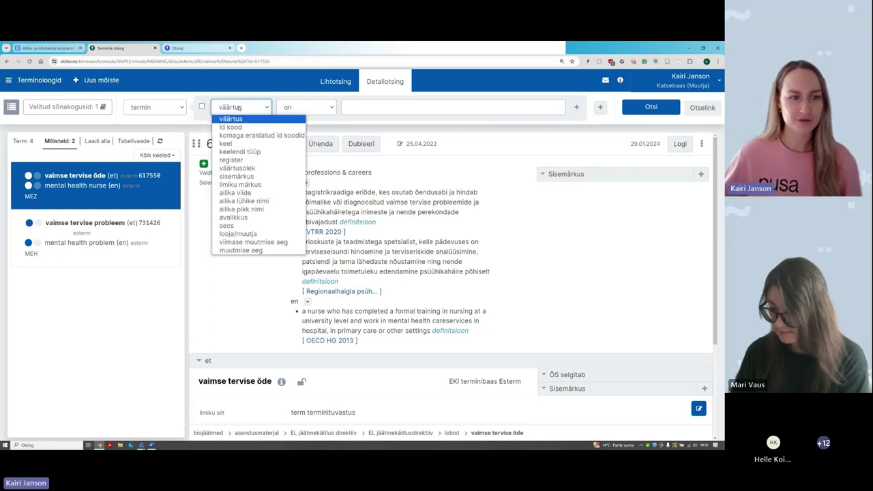
click(240, 120)
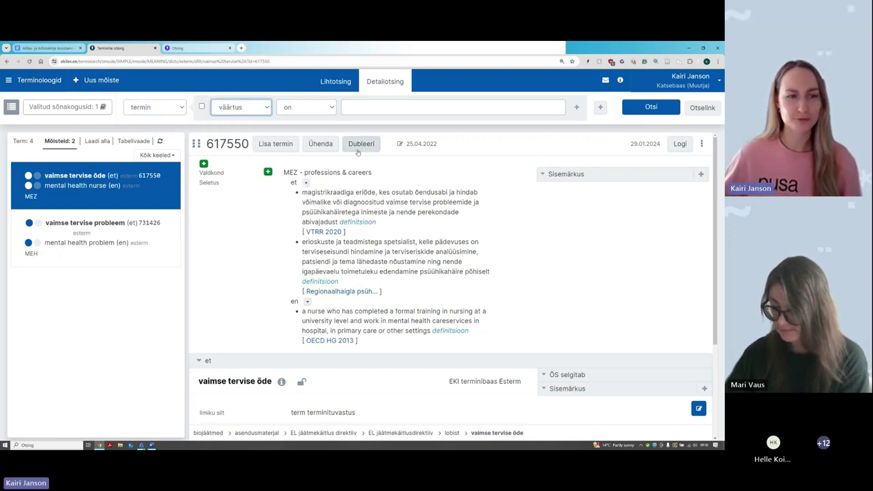
click(297, 109)
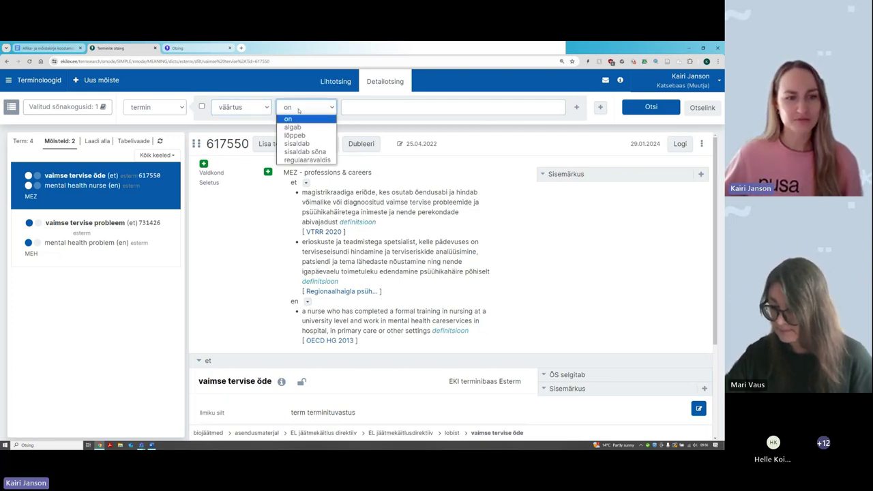
click(310, 144)
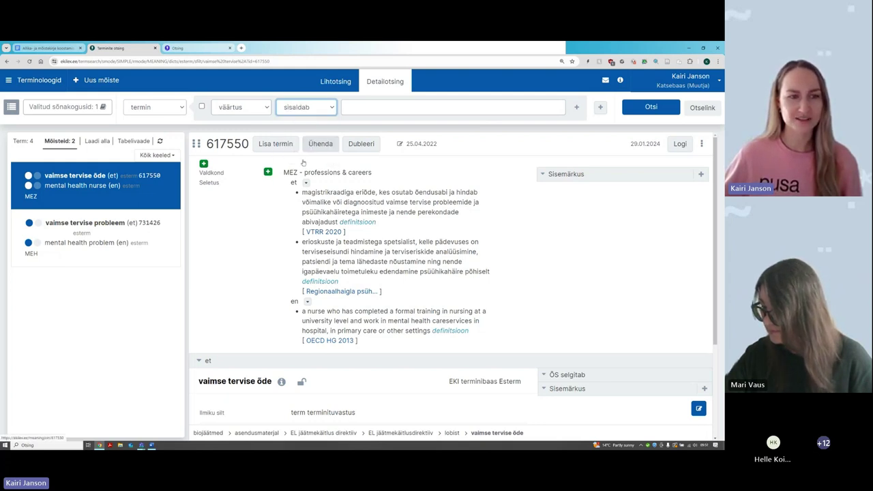
click(367, 106)
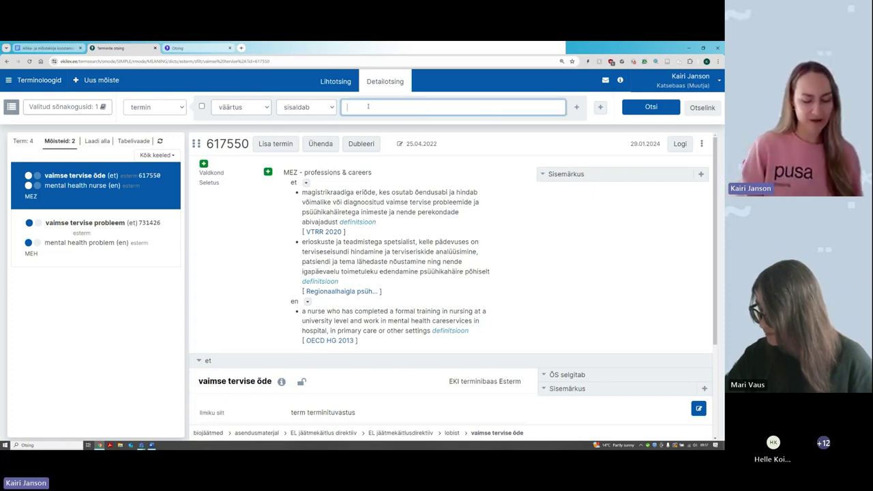
text(elevant)
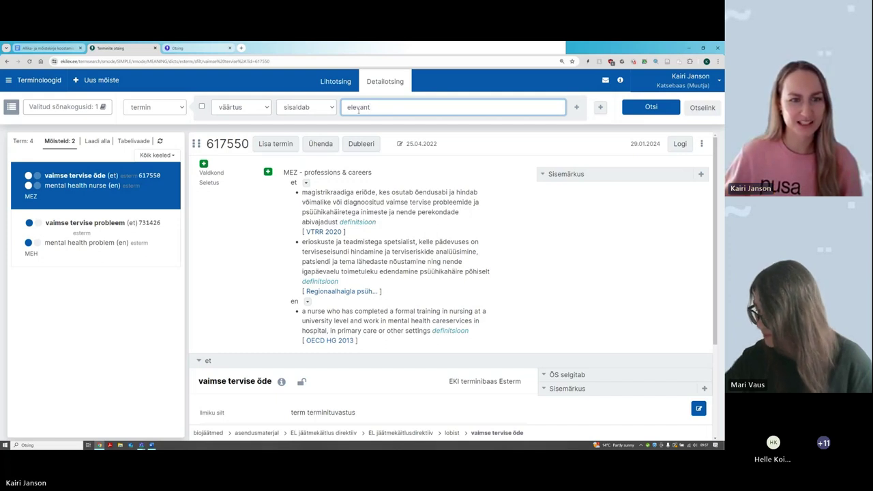
click(647, 107)
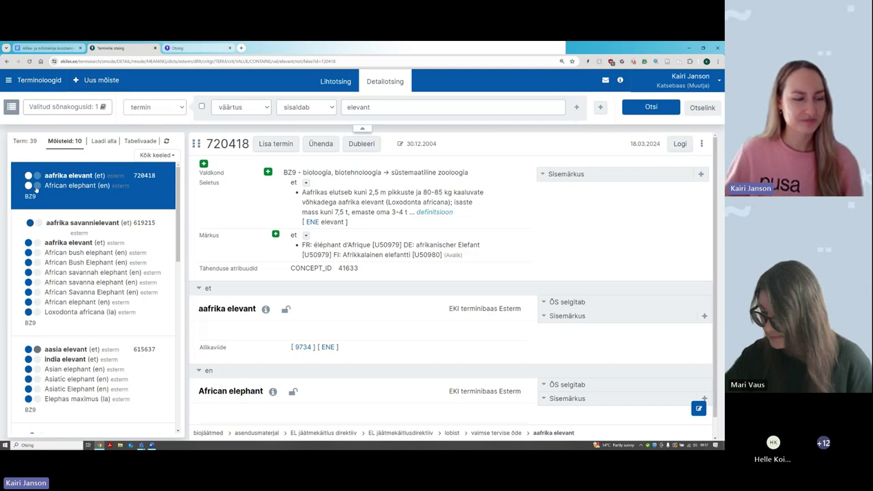
Step: Examine the full concept list for elevant, checking which terms in each language contain that string
scroll(152, 184, down, 3)
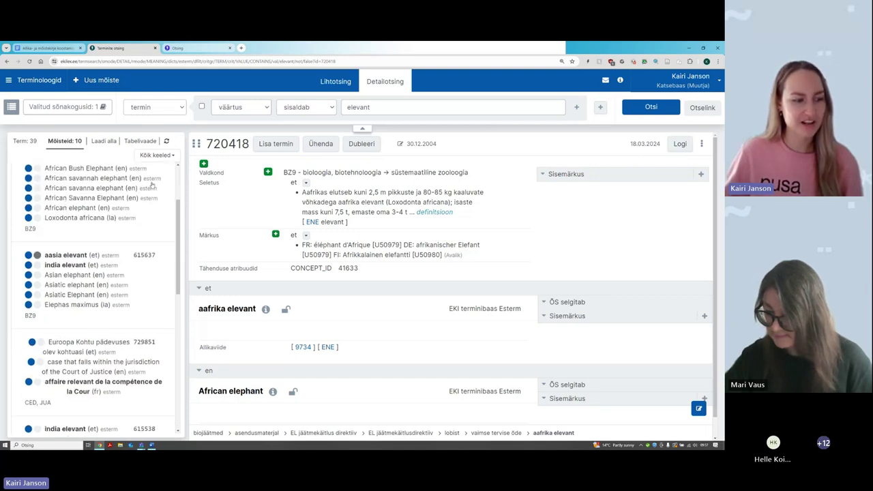
scroll(151, 186, down, 4)
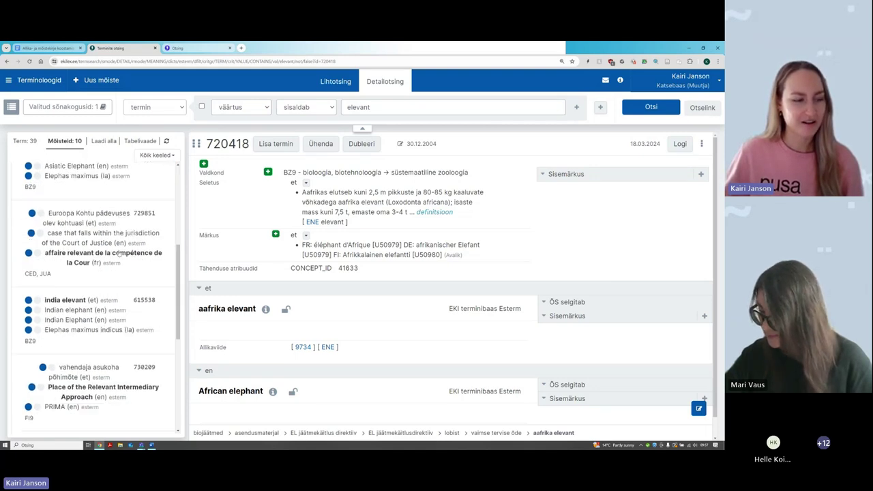
scroll(119, 253, down, 2)
scroll(109, 243, down, 3)
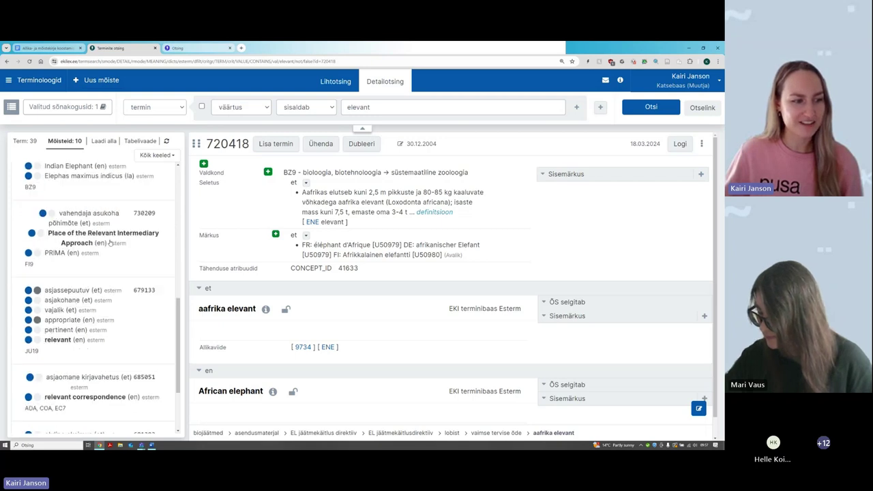
scroll(117, 253, down, 3)
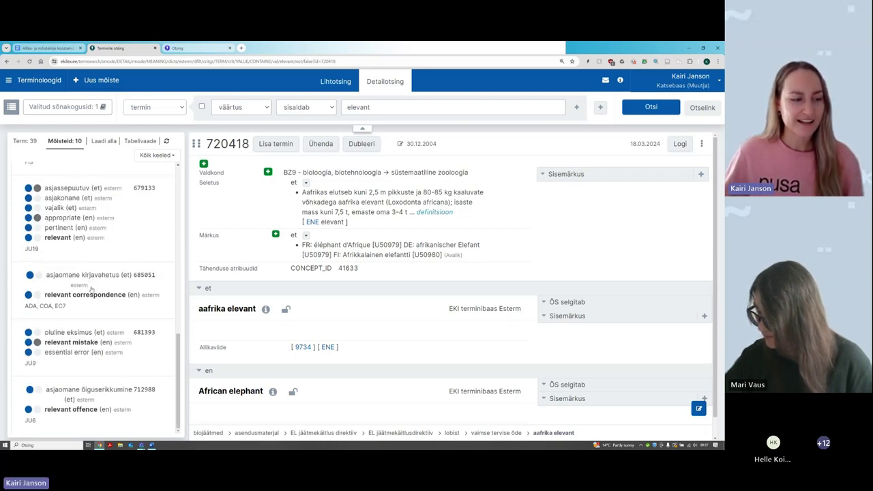
scroll(85, 290, up, 2)
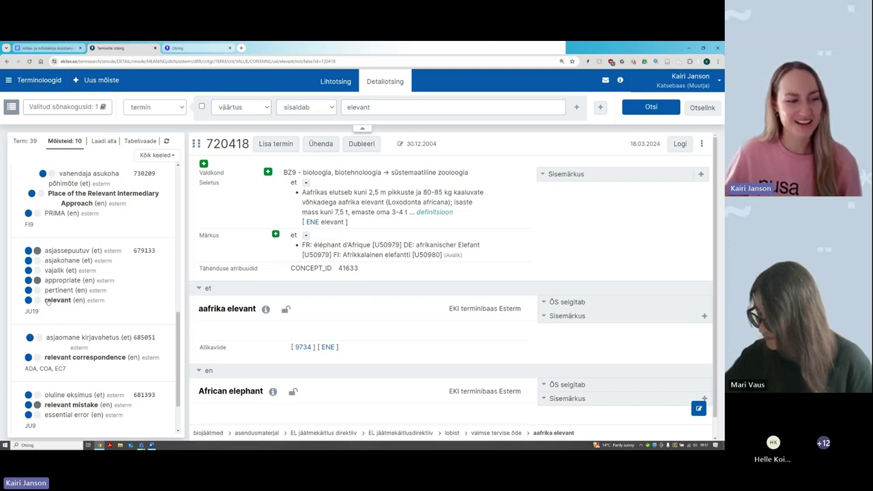
scroll(42, 320, up, 15)
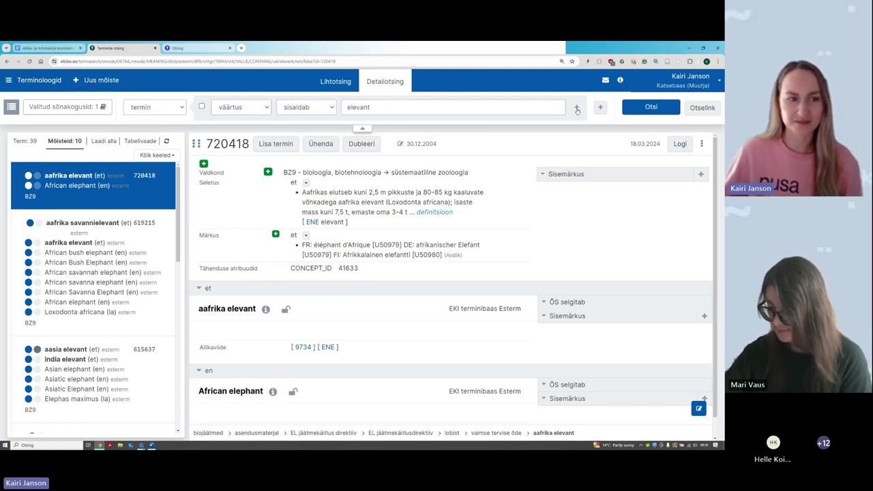
Step: Add a second criterion to the term search that sets keel on to eesti
click(576, 109)
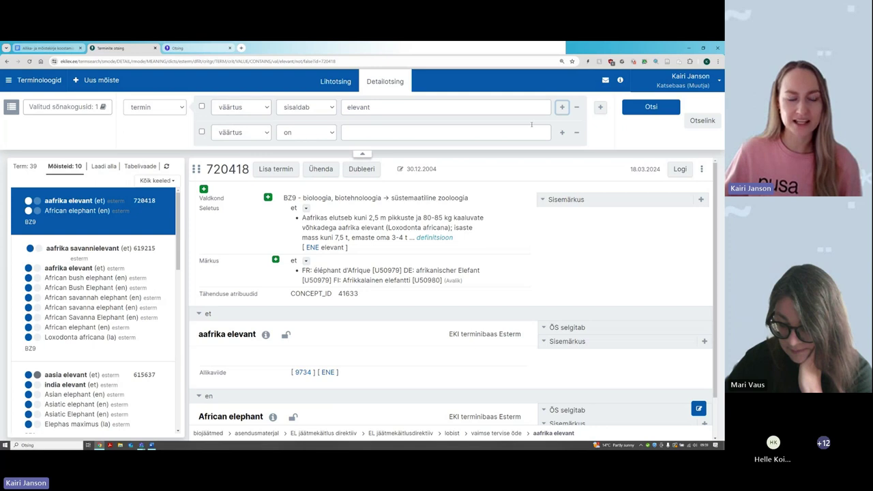
click(242, 132)
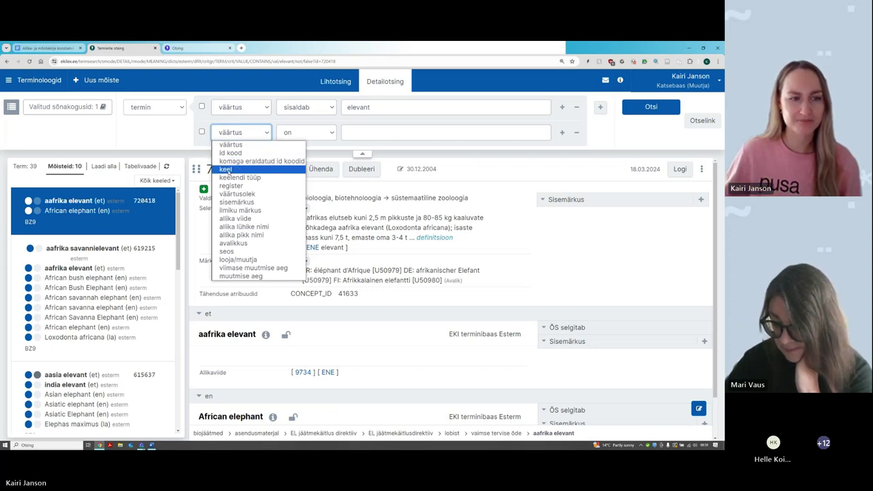
click(227, 169)
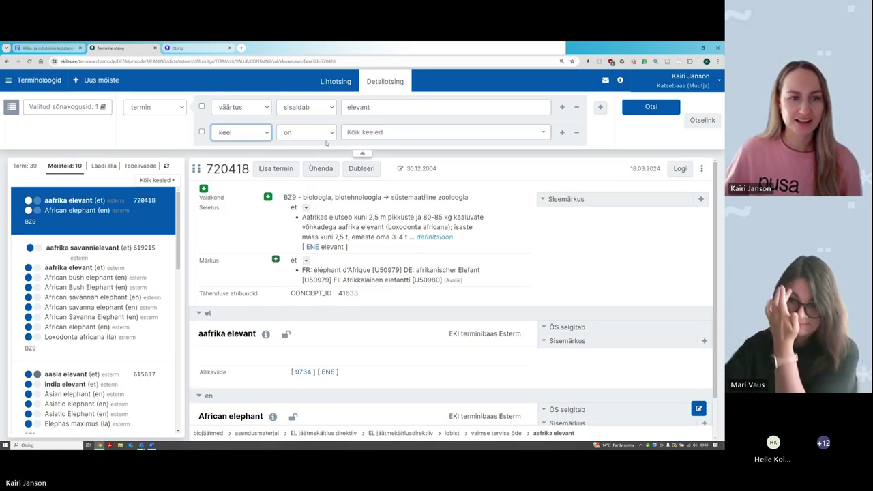
click(326, 135)
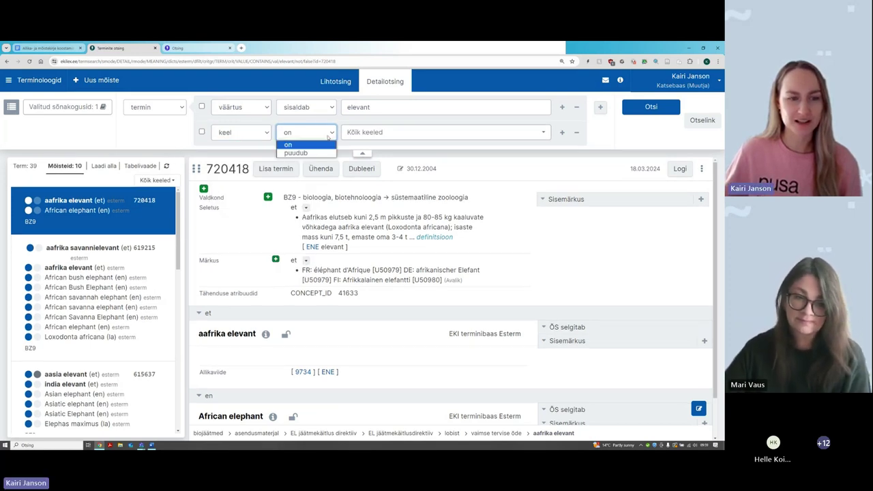
click(327, 137)
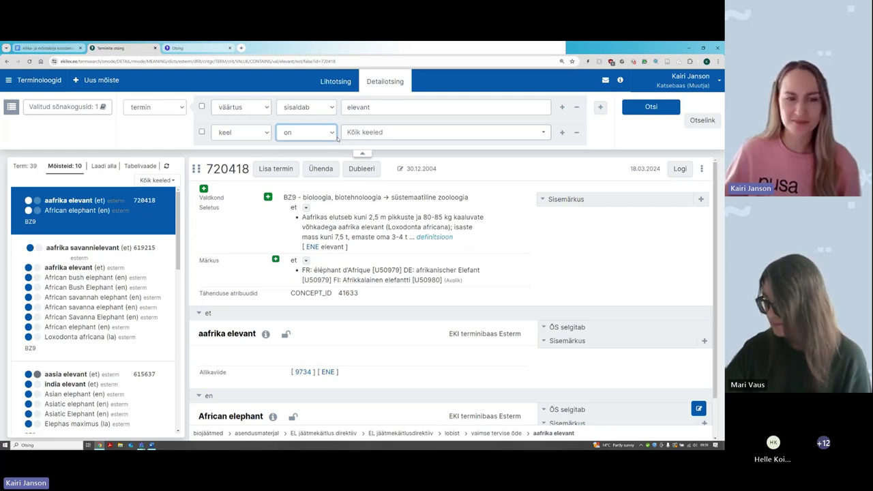
click(419, 133)
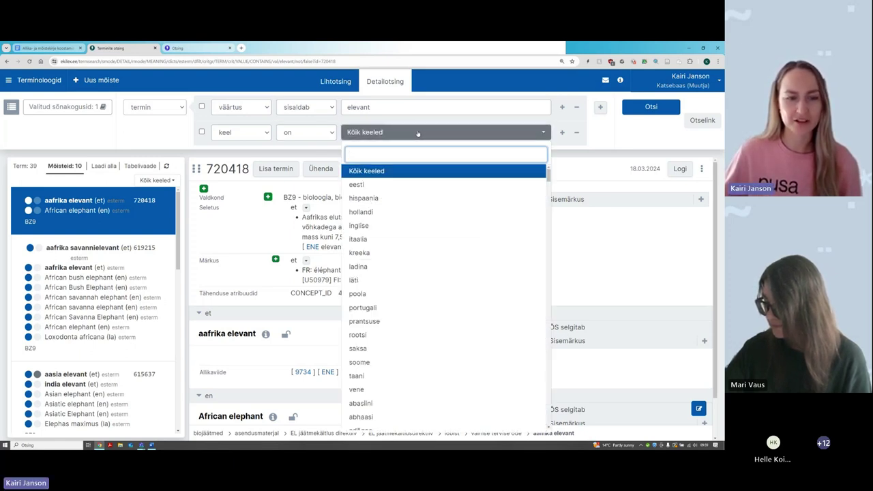
click(382, 184)
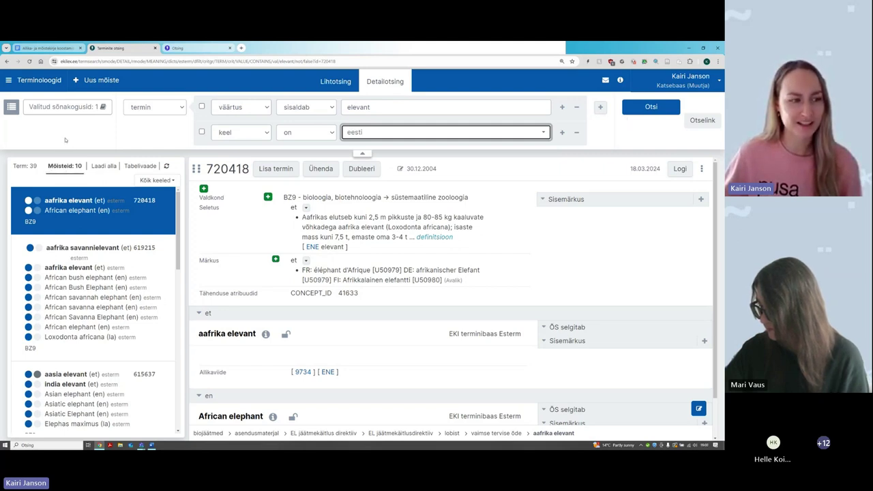
Step: Review the current multilingual matches, run the search with the added language criterion and view the filtered concepts
scroll(115, 325, down, 4)
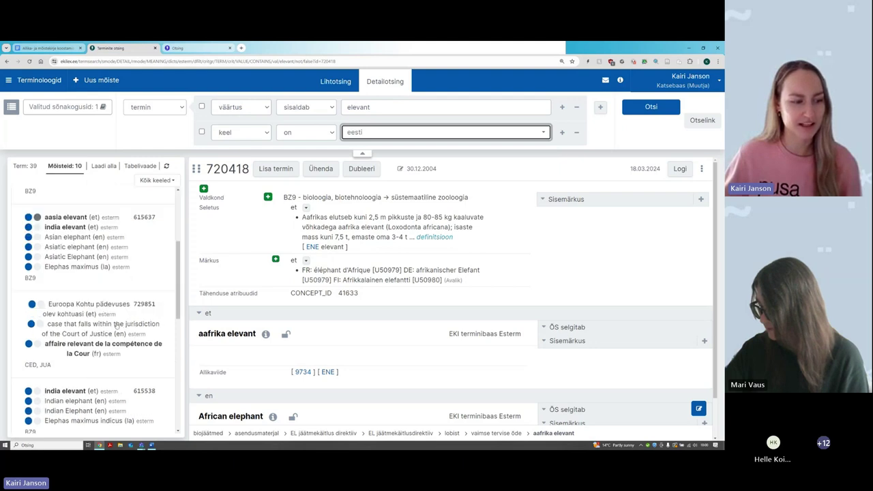
scroll(115, 325, down, 5)
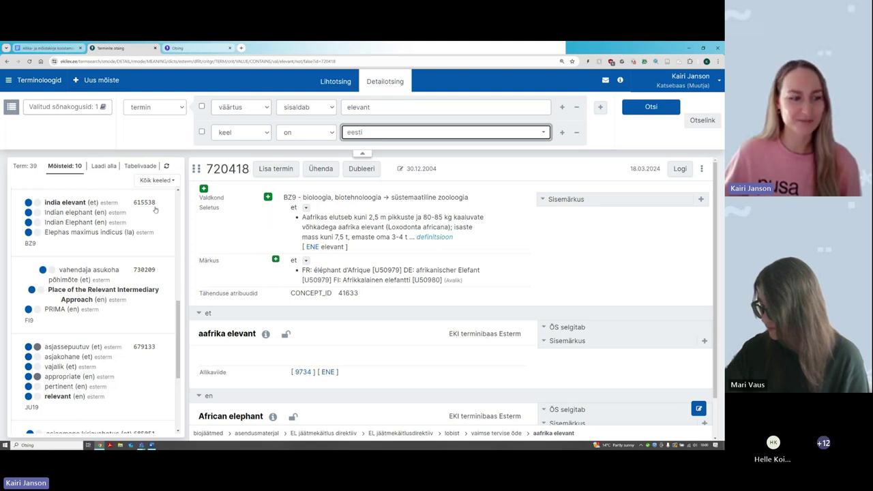
scroll(156, 212, up, 5)
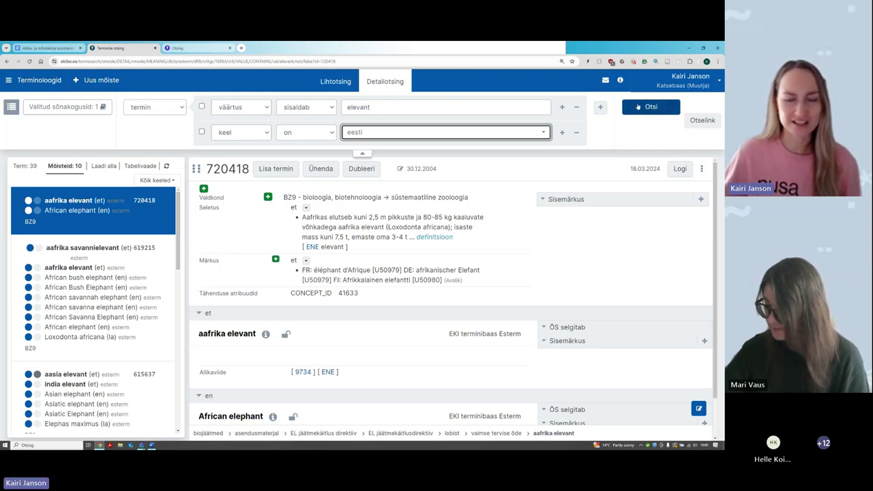
click(659, 111)
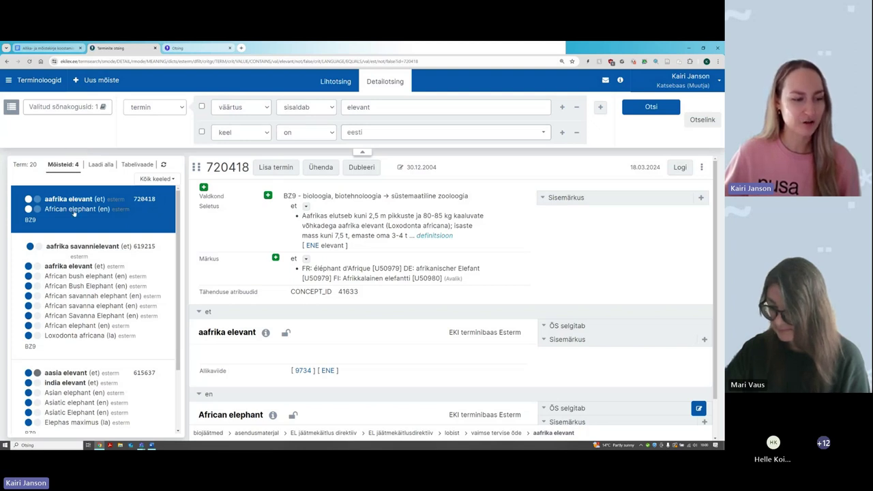
scroll(76, 212, down, 1)
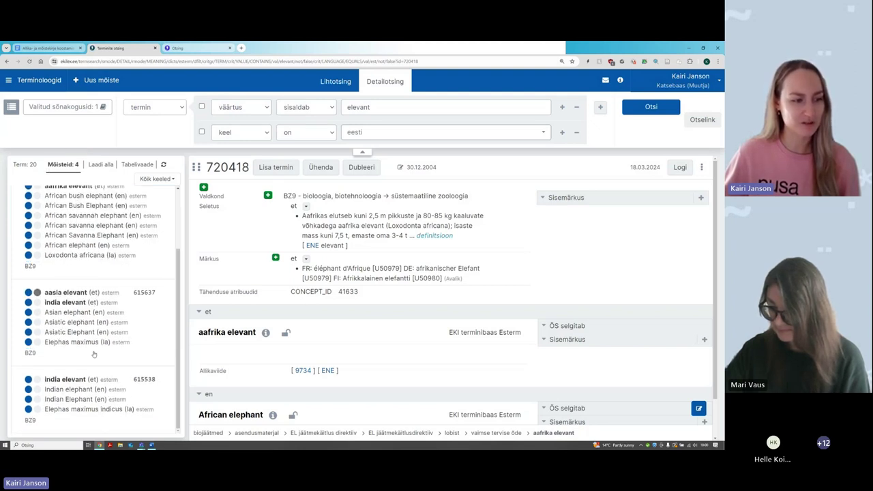
Step: Review the Estonian-filtered elevant concepts, comparing the terms listed for each language
scroll(94, 354, up, 2)
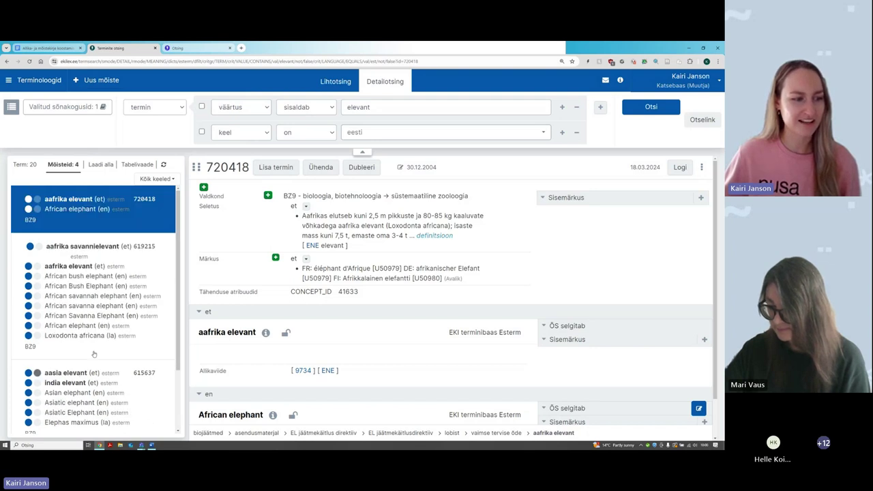
scroll(94, 353, down, 1)
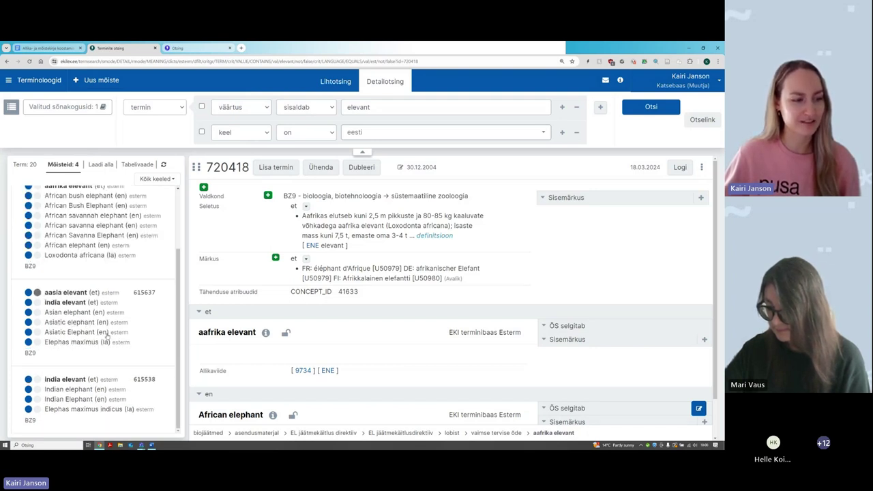
scroll(107, 335, up, 1)
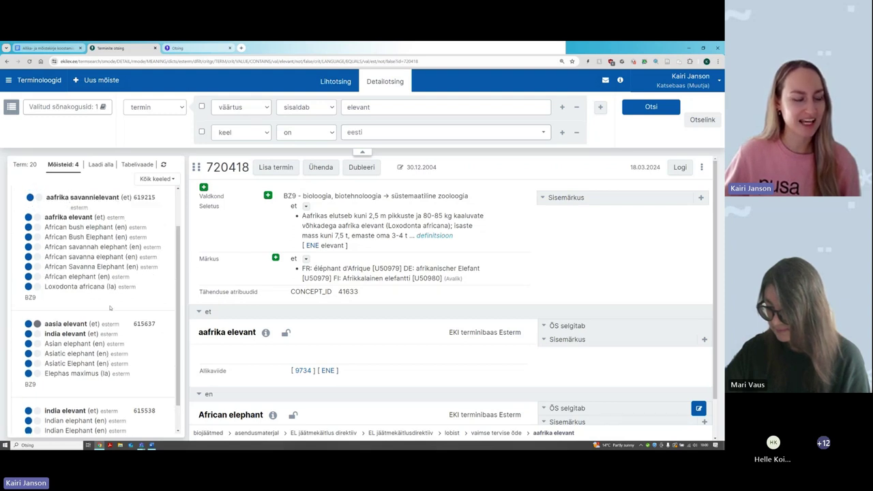
scroll(67, 246, up, 2)
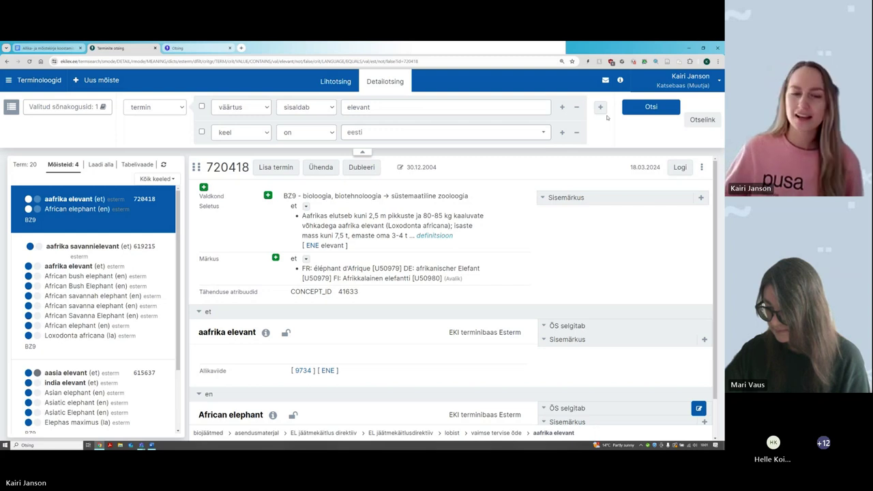
Step: Remove the keel criterion from the detailed search and switch the search object from termin to mõiste
click(577, 135)
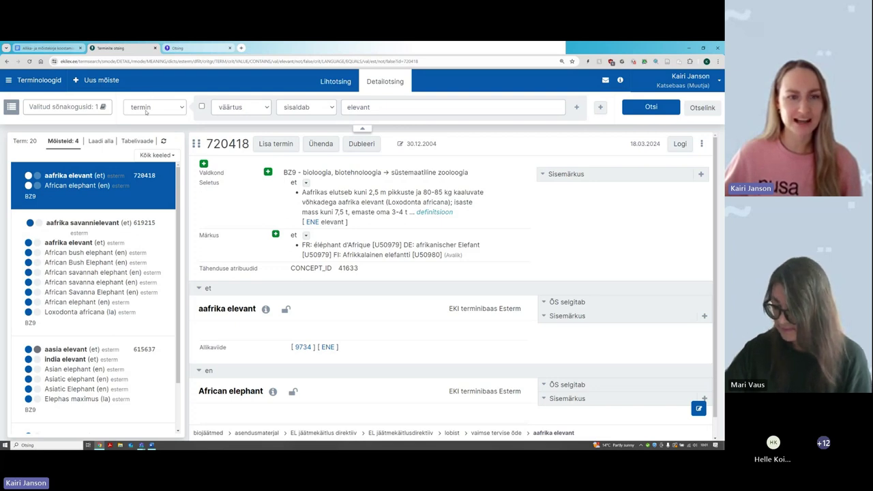
click(169, 110)
click(164, 127)
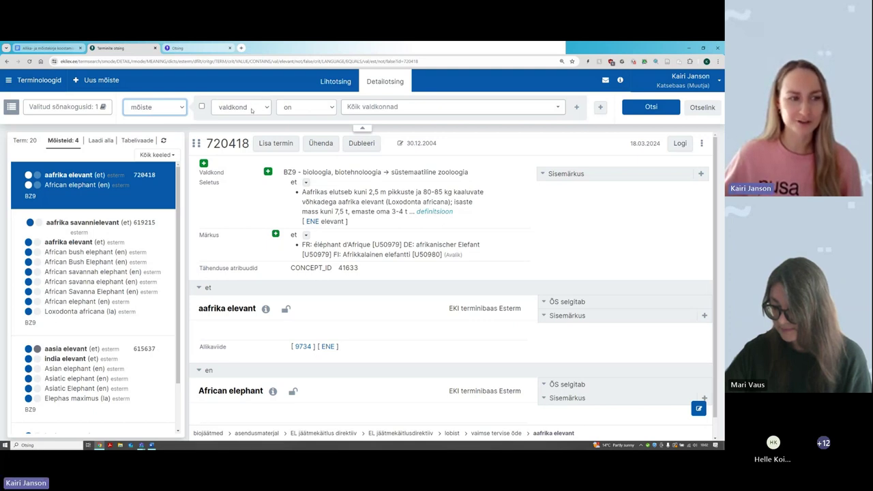
Step: Set the concept criterion to viimase muutmise aeg, on varasem kui, with the date 13.06.2024
click(251, 111)
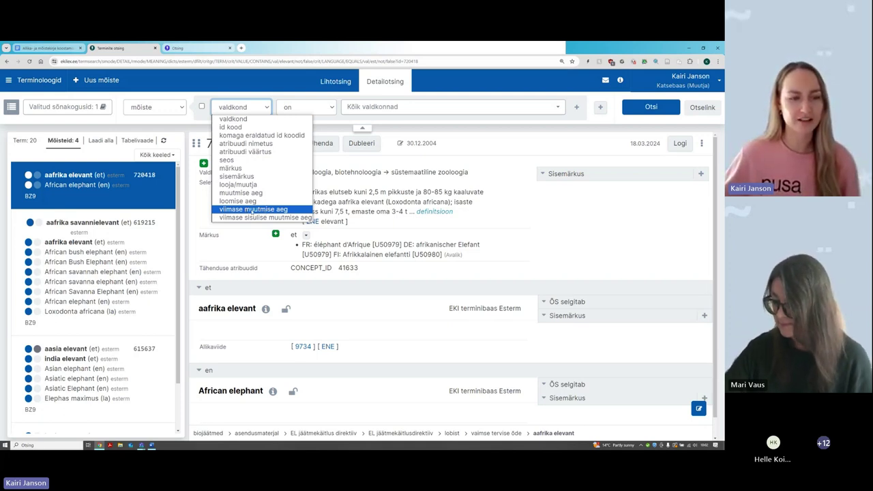
click(257, 209)
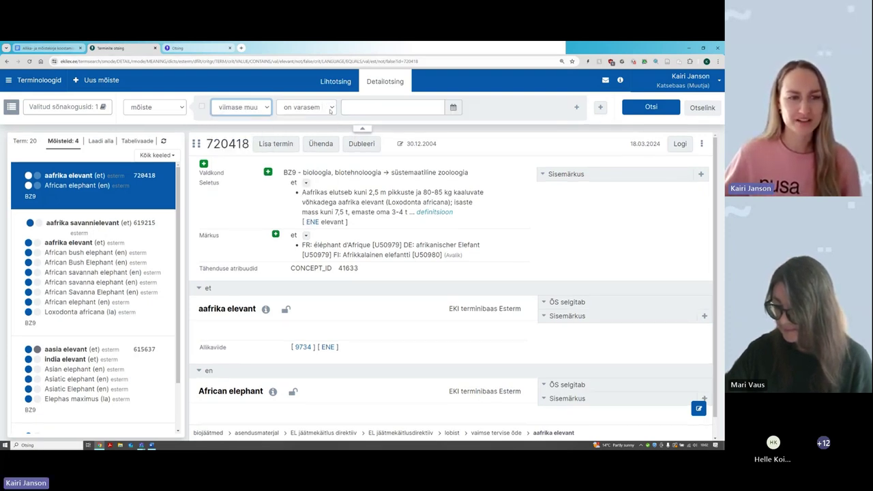
click(330, 109)
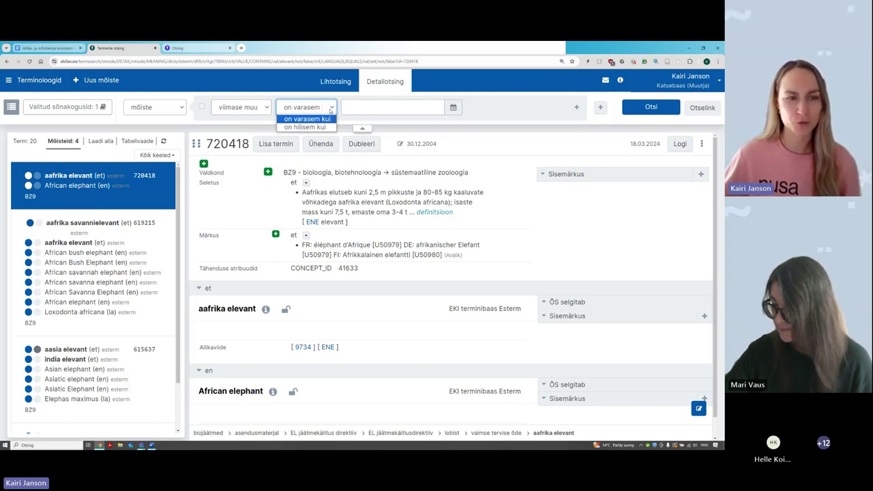
click(330, 109)
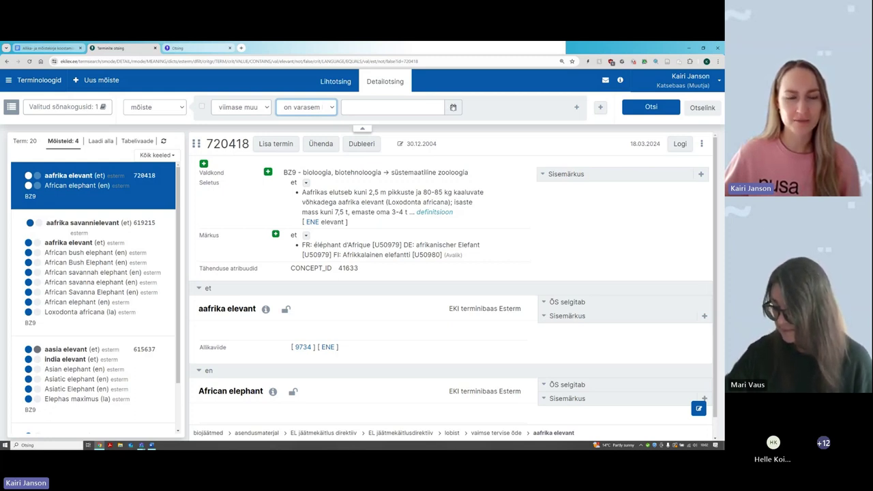
click(345, 110)
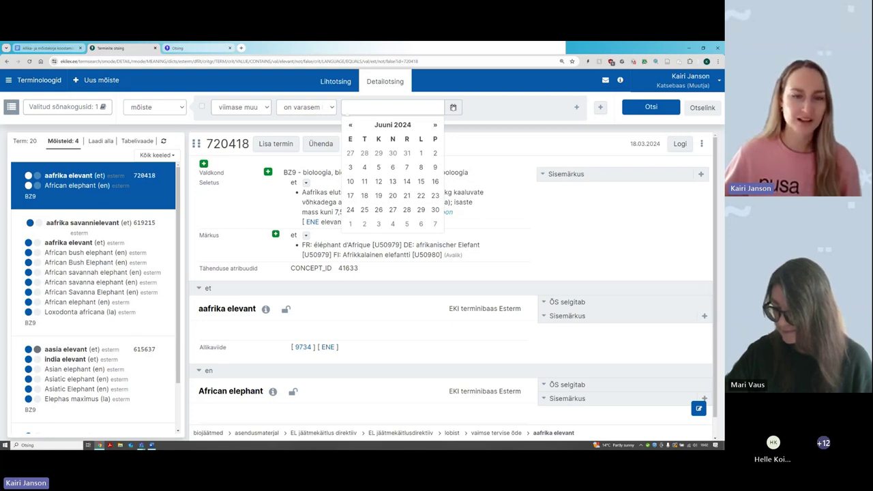
click(394, 183)
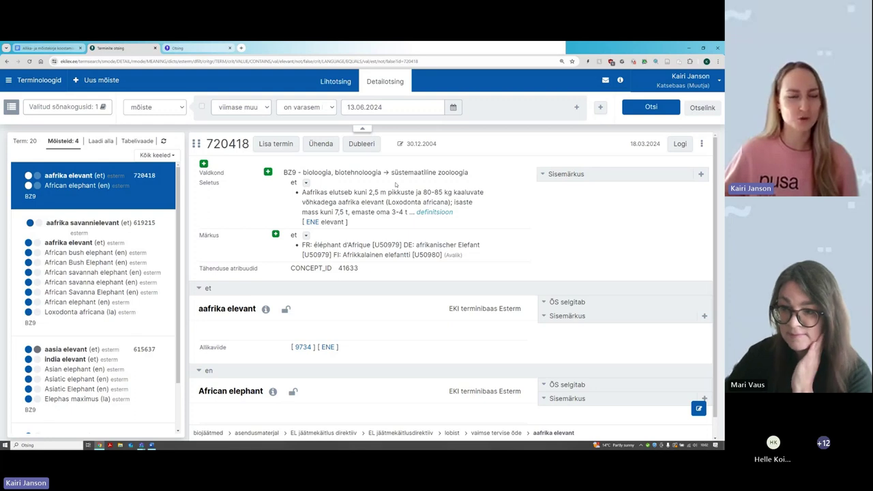
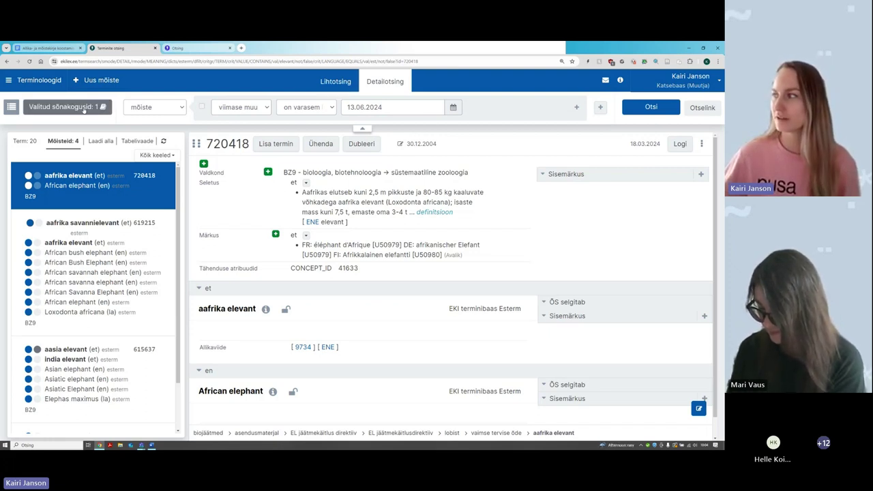
Step: Clear the selected dictionaries and run the search in Teatriterminite baas only
click(84, 109)
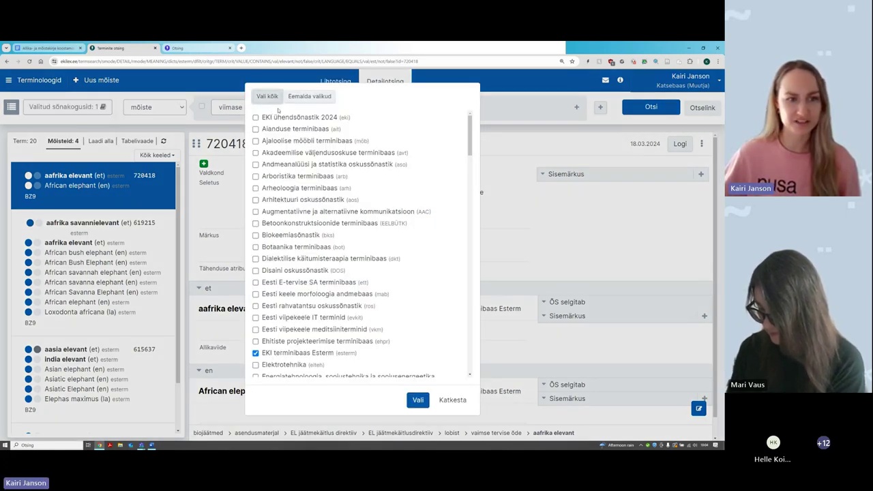
click(314, 97)
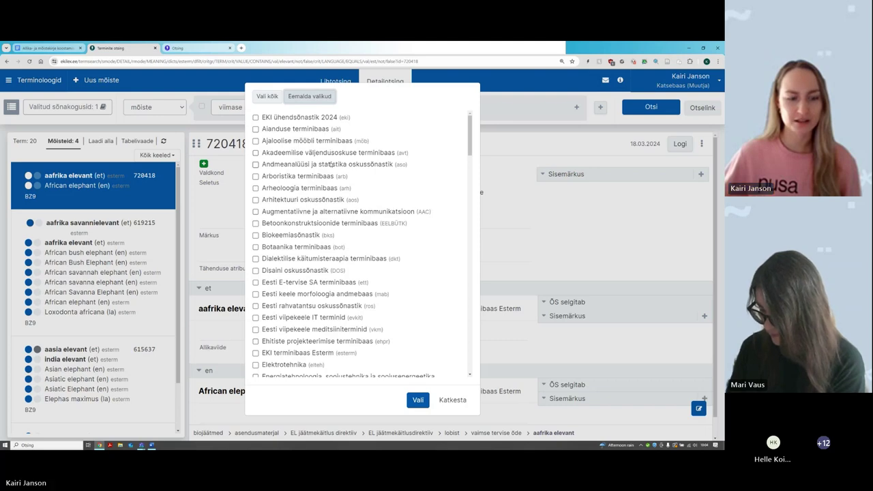
scroll(329, 164, down, 7)
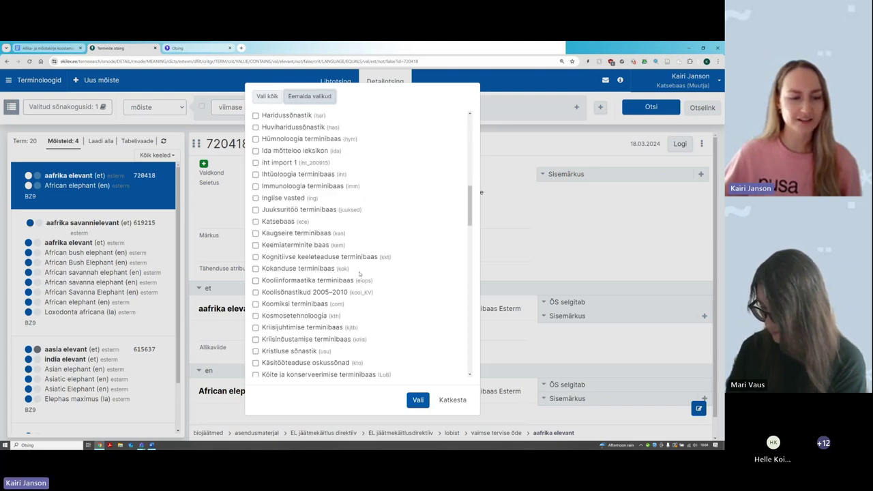
scroll(313, 257, down, 12)
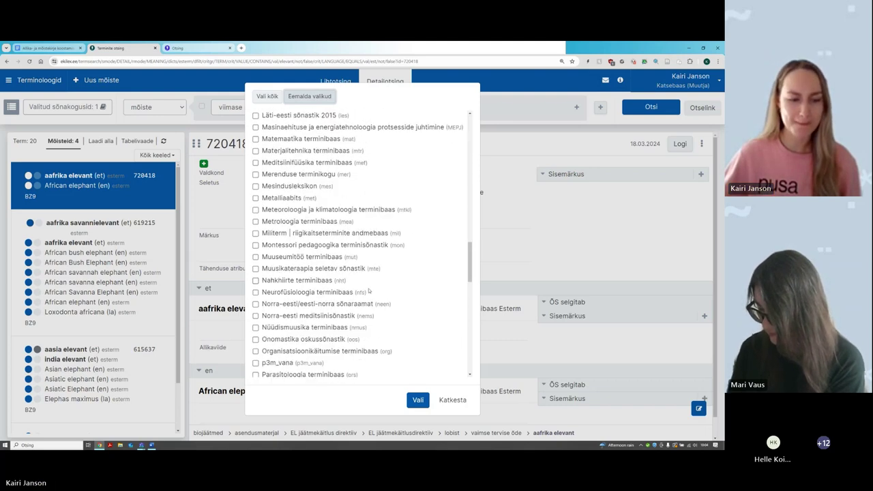
scroll(369, 292, down, 5)
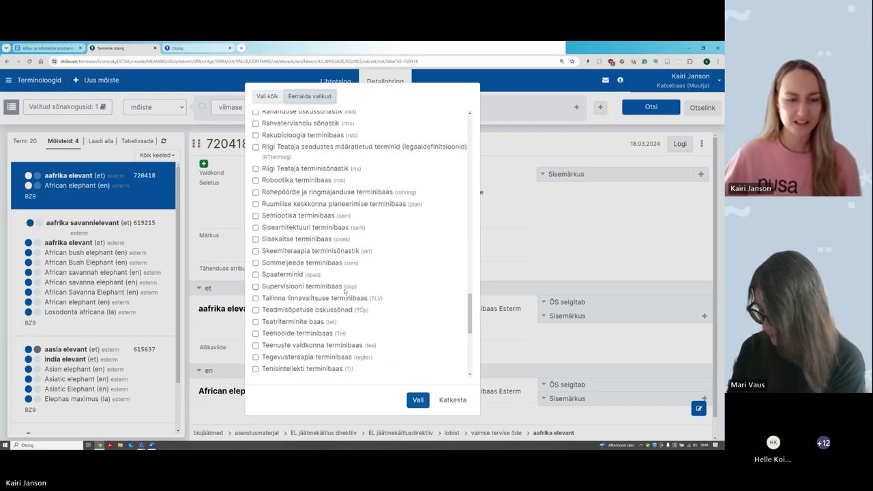
scroll(345, 291, down, 3)
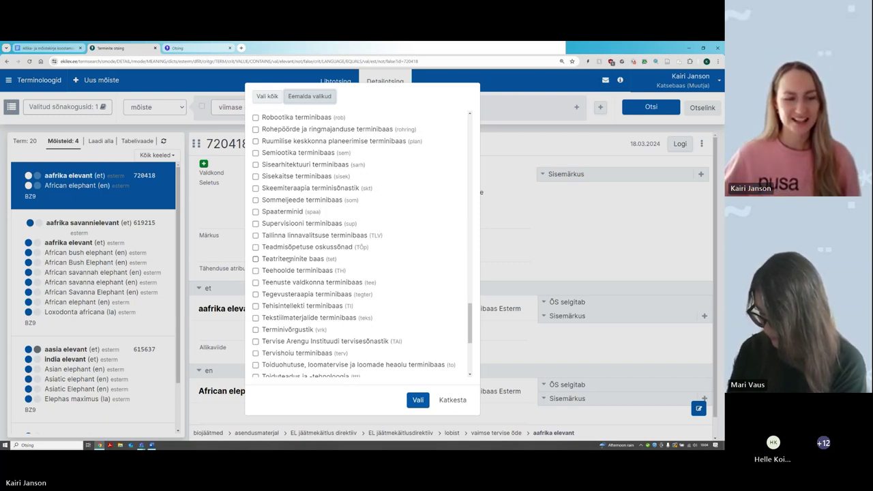
click(289, 260)
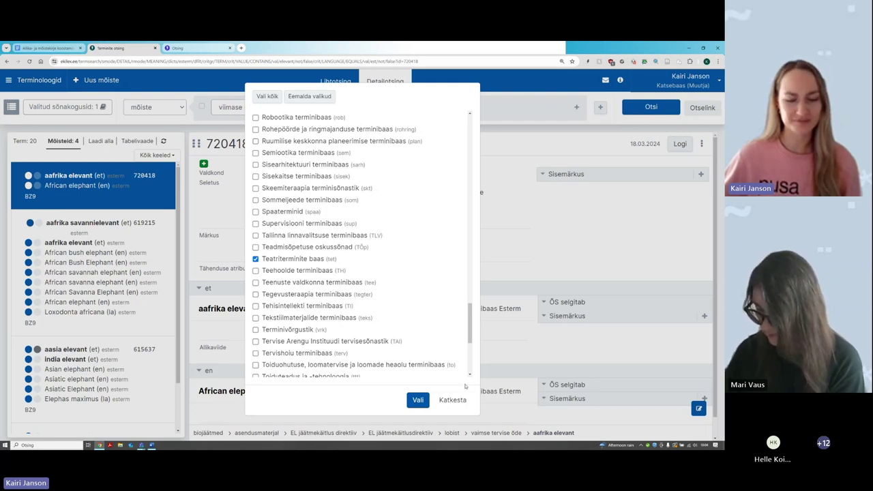
click(418, 400)
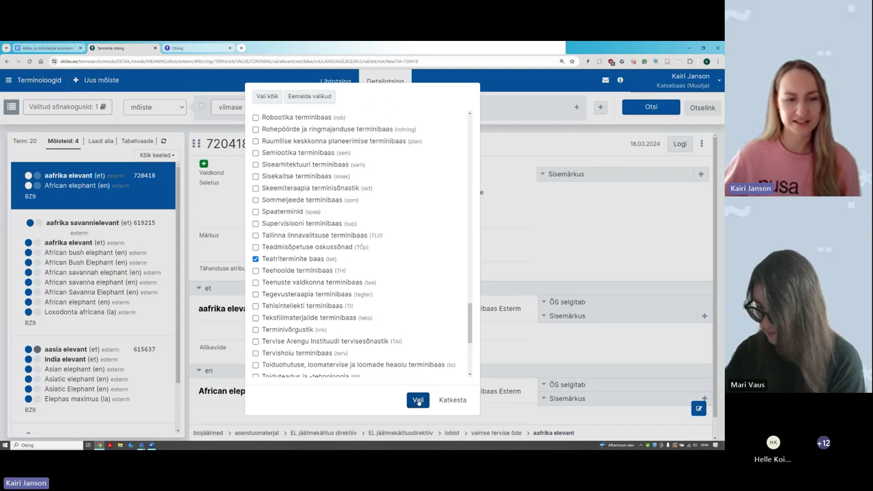
click(418, 400)
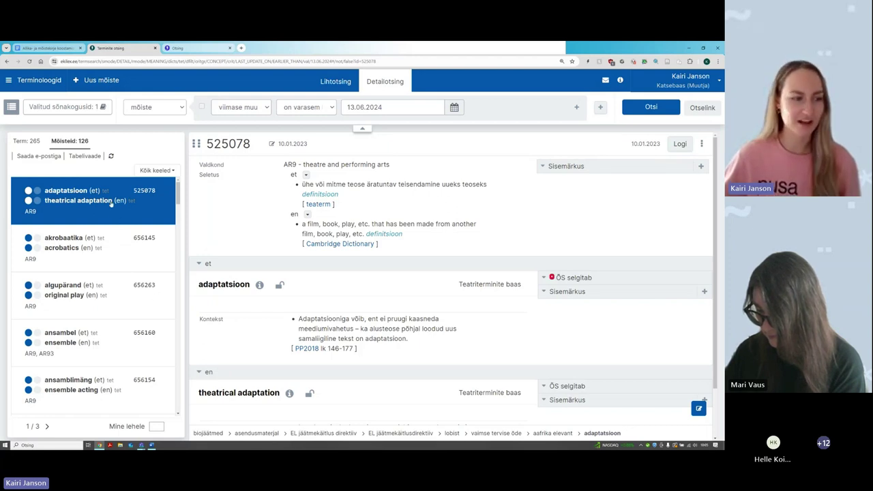
Step: Browse the theatre concepts found and open the concept ansambliteater / ensemble theatre
scroll(101, 292, down, 2)
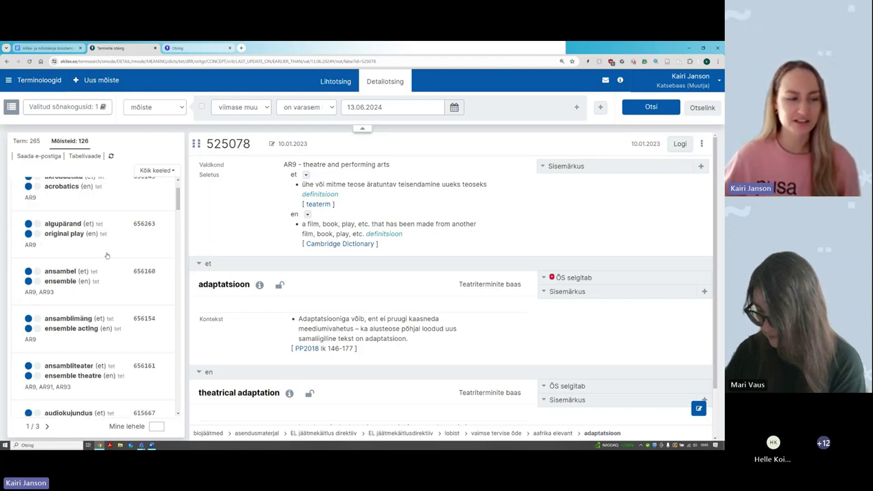
scroll(99, 309, down, 2)
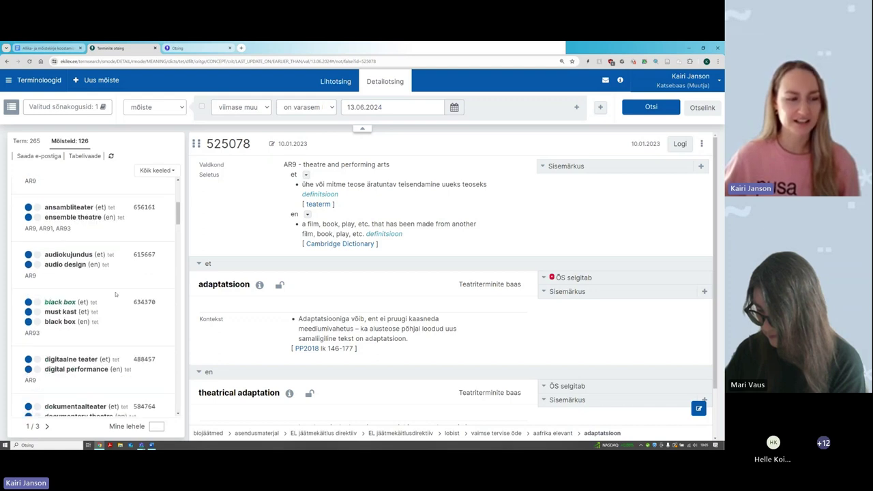
click(109, 229)
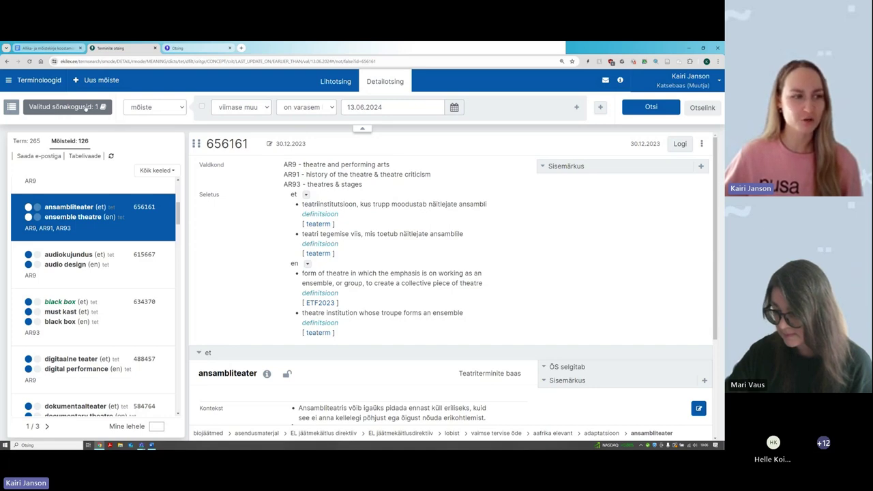
Step: Replace the dictionary selection with Katsebaas only and run the same date search there
click(86, 107)
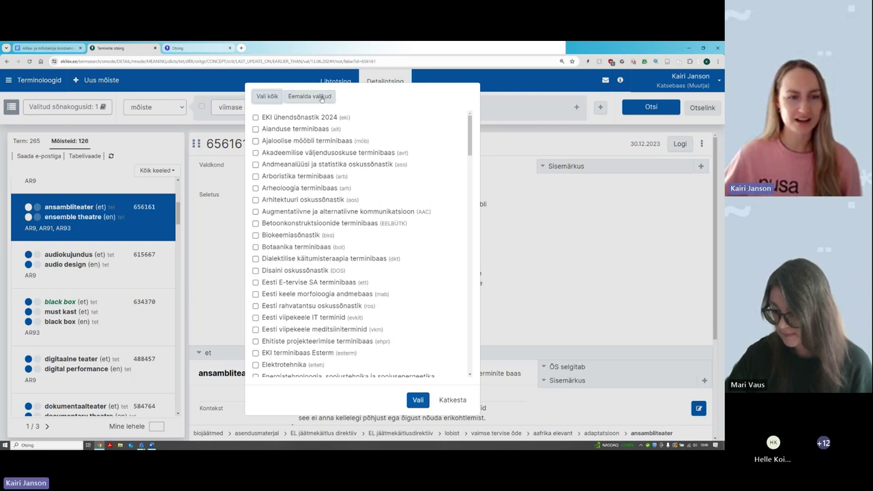
click(322, 97)
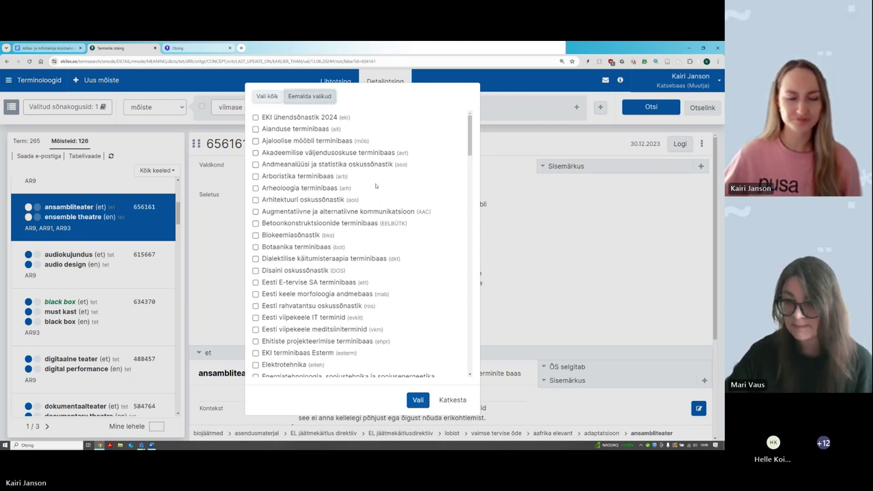
scroll(321, 223, down, 3)
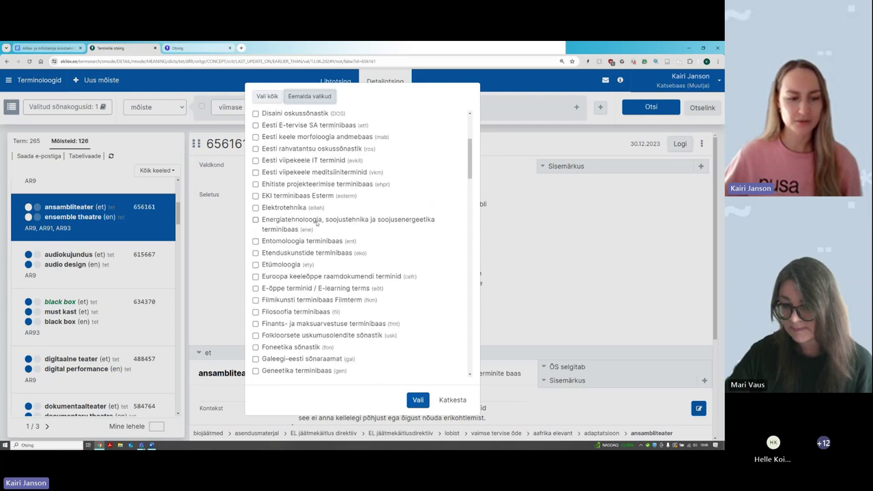
scroll(361, 276, down, 3)
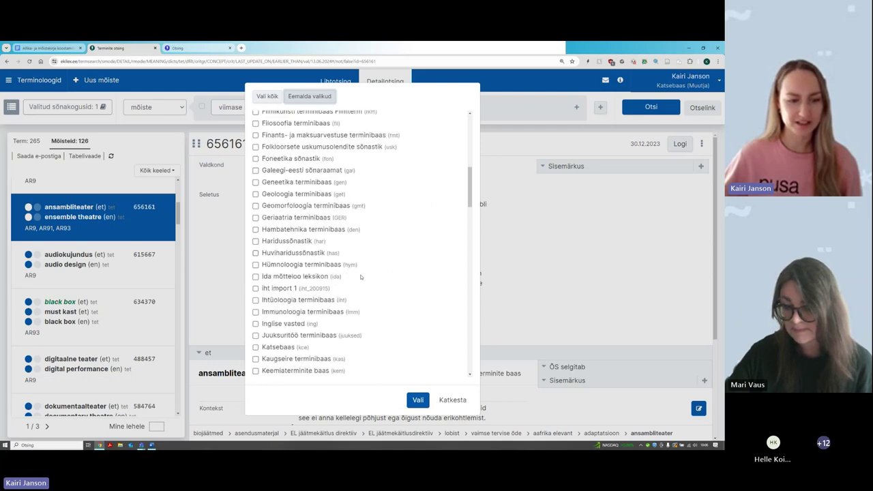
scroll(361, 276, down, 2)
scroll(357, 273, down, 1)
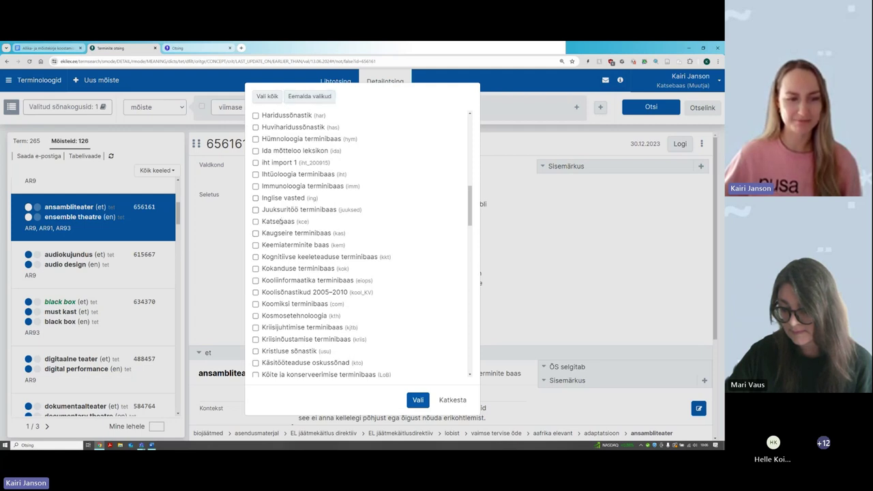
click(281, 222)
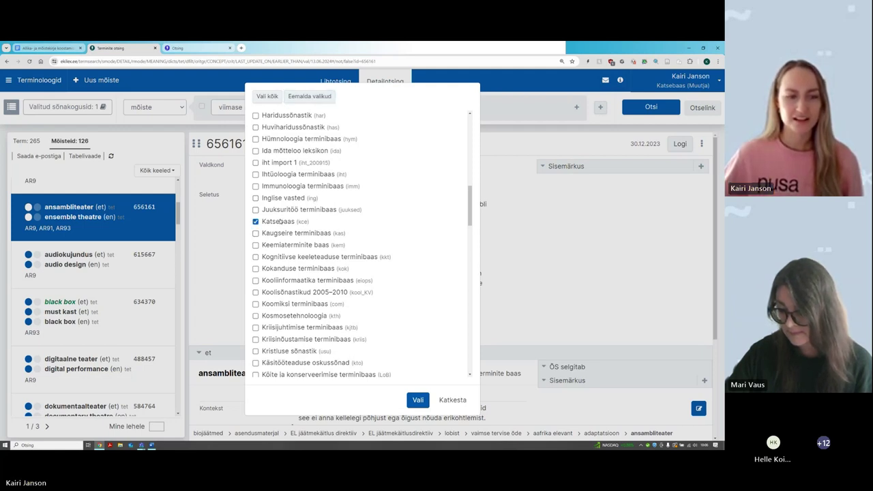
click(415, 401)
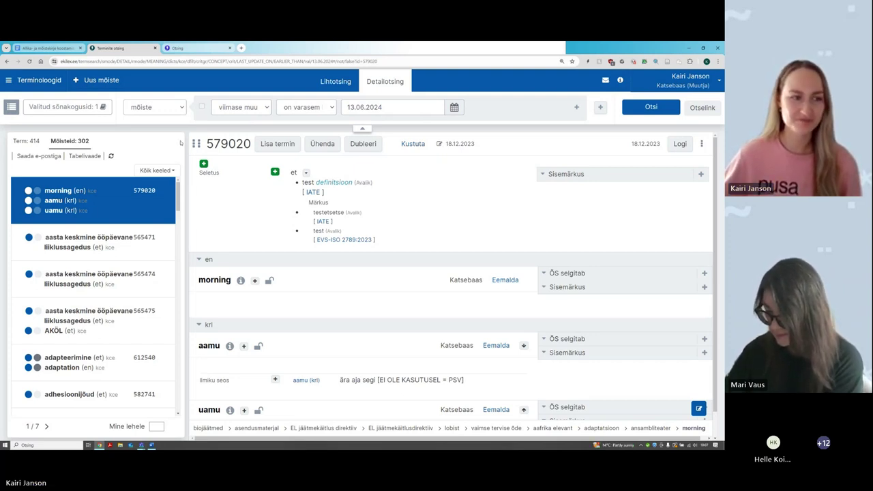
Step: Search Katsebaas by the concept criterion looja/muutja, on, with the creator's or editor's full name as the value
click(144, 107)
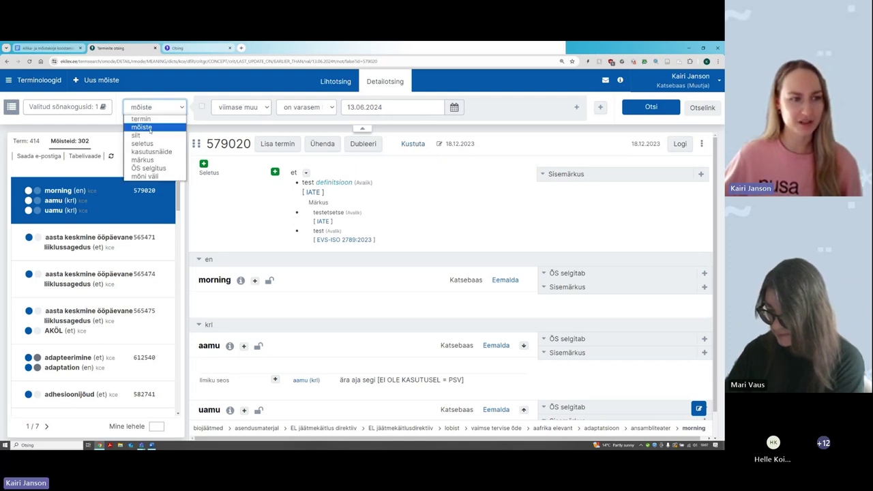
click(151, 129)
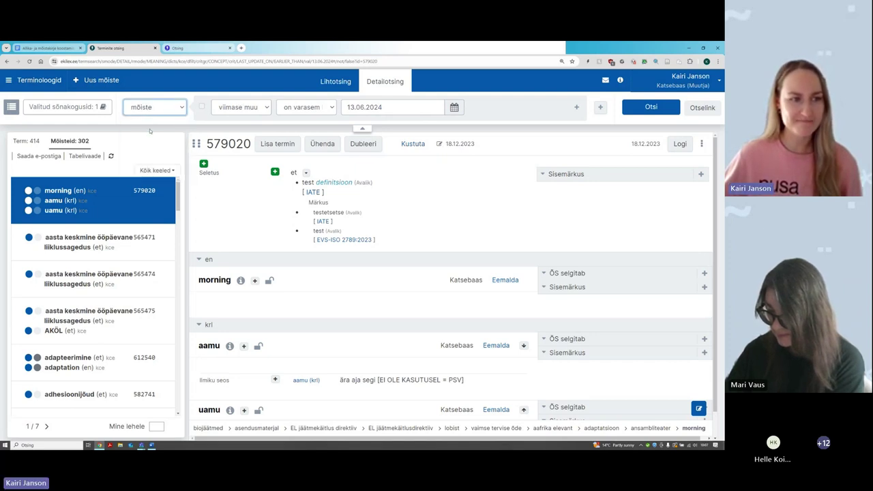
click(259, 108)
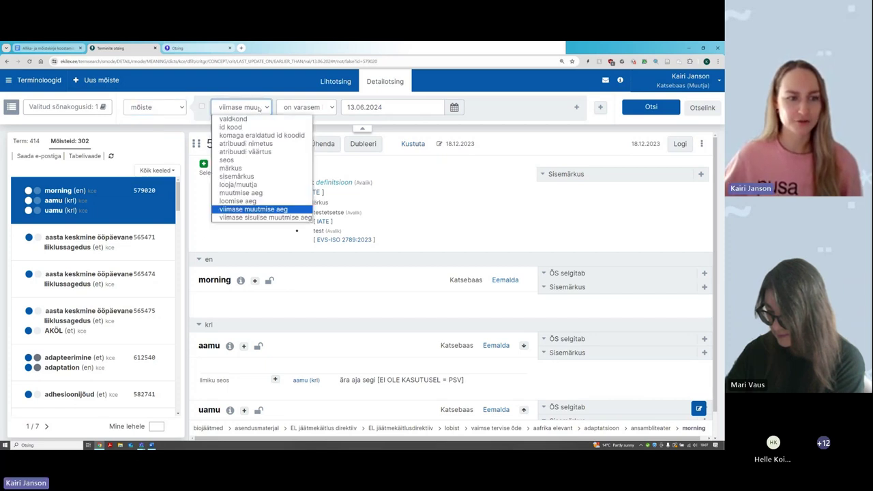
click(238, 185)
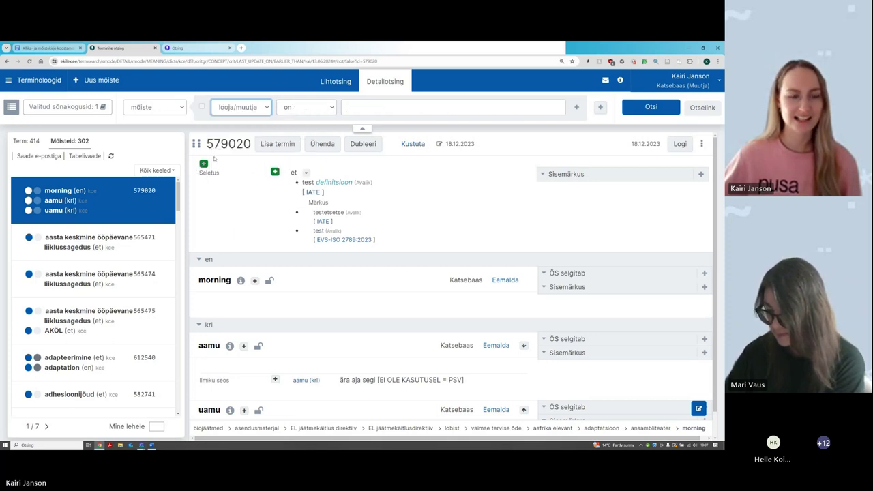
click(316, 109)
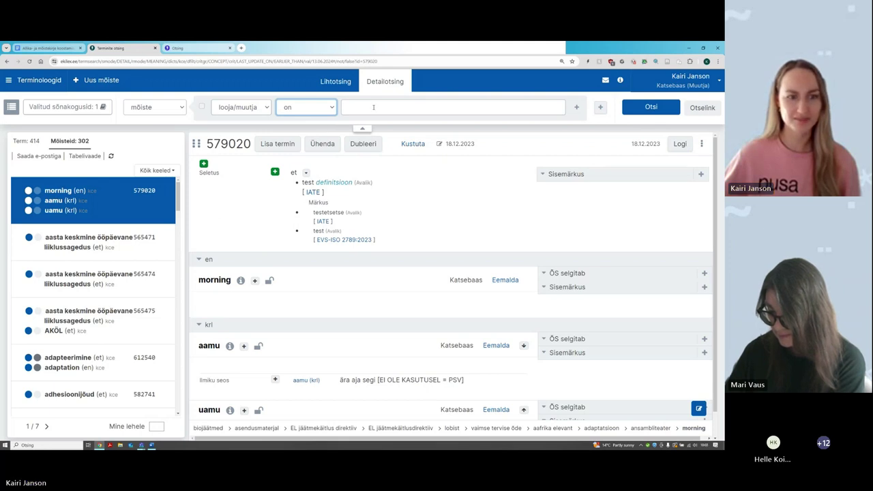
click(373, 107)
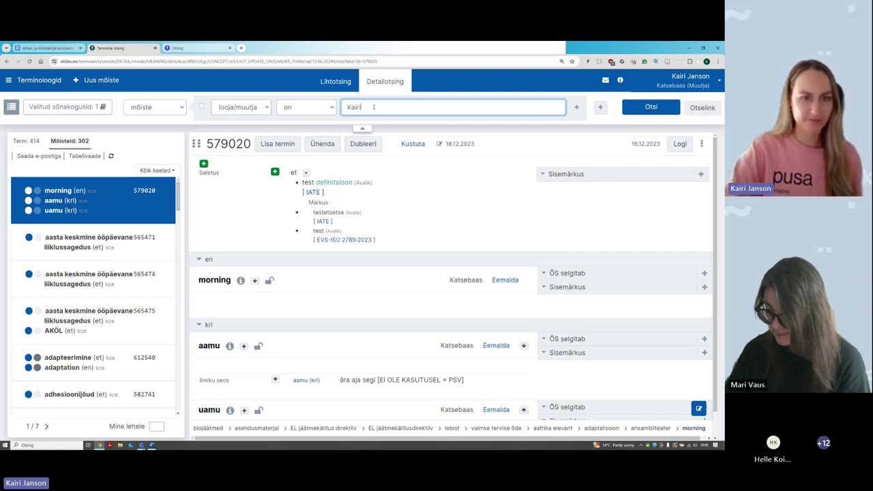
text(nson)
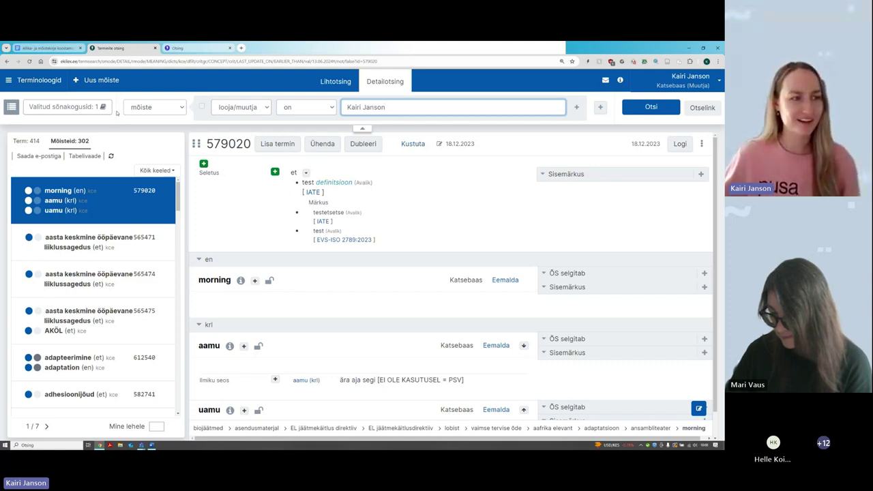
click(635, 110)
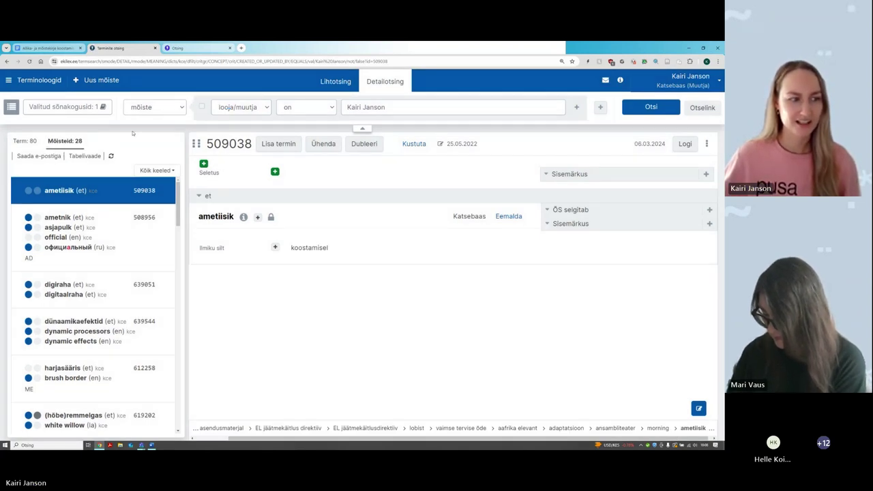
Step: Browse the list of concepts found and open the concept ametnik / official
scroll(127, 200, down, 2)
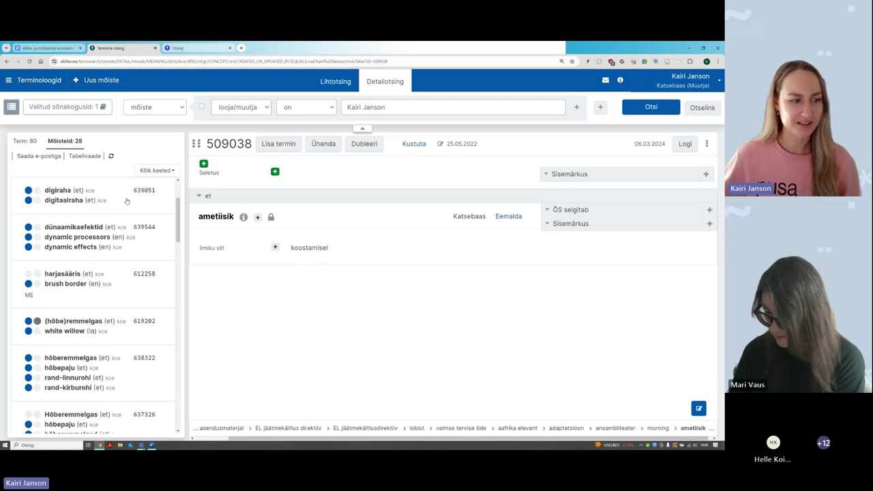
scroll(126, 200, down, 2)
scroll(127, 201, down, 8)
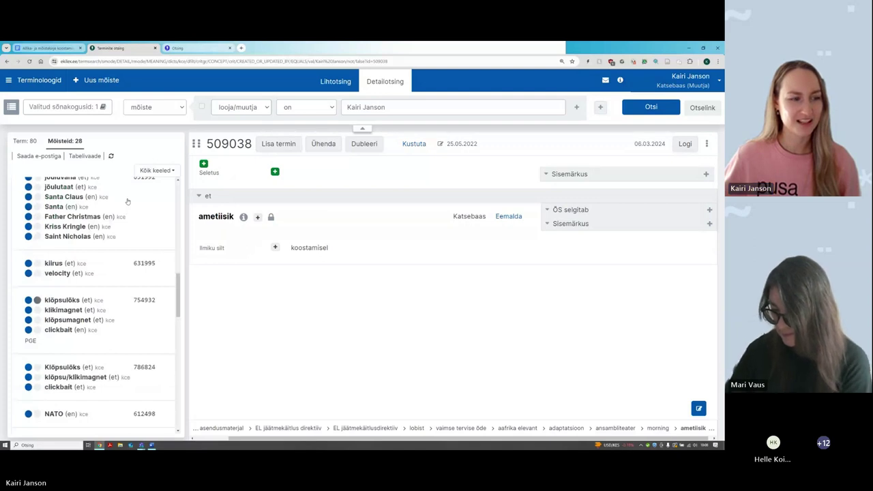
scroll(126, 201, up, 1)
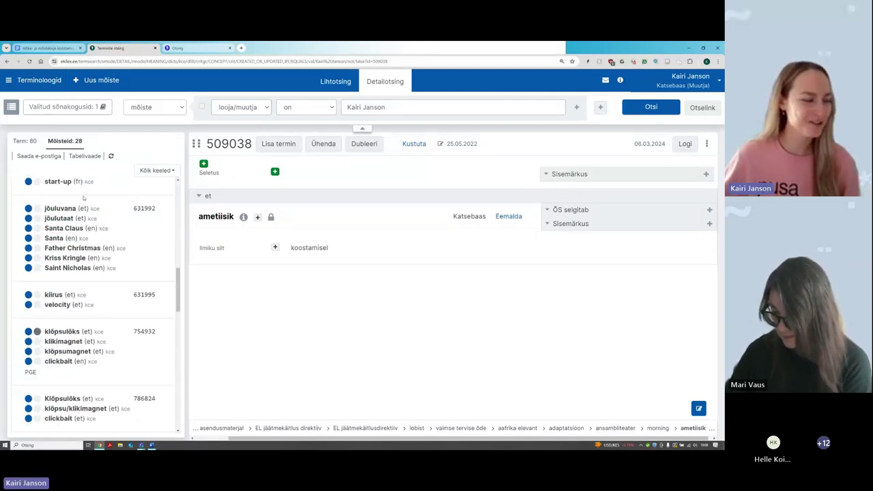
scroll(69, 219, up, 5)
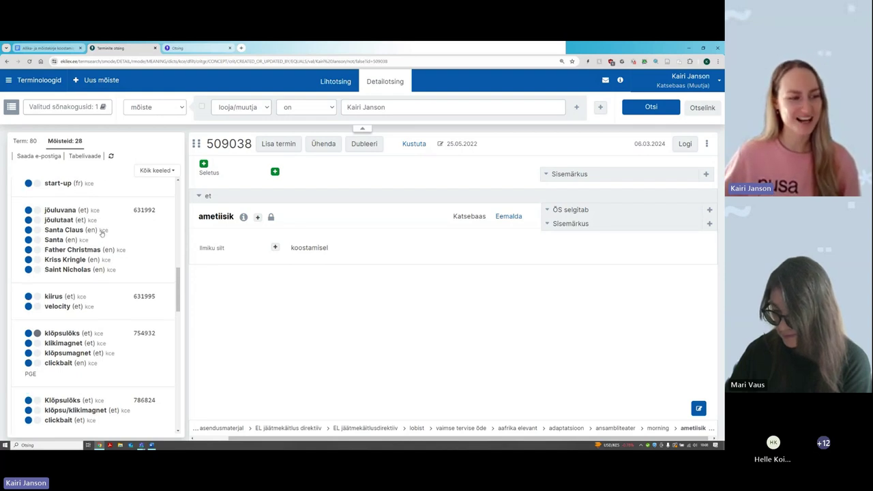
scroll(54, 222, up, 3)
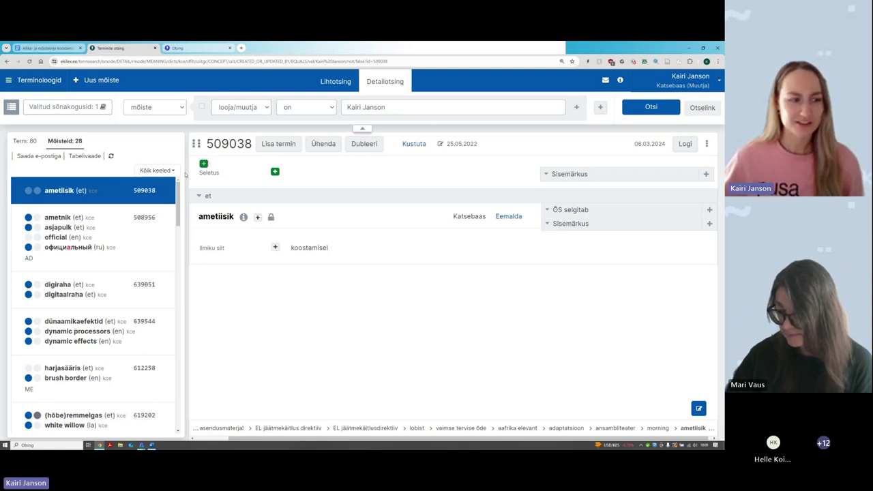
click(115, 228)
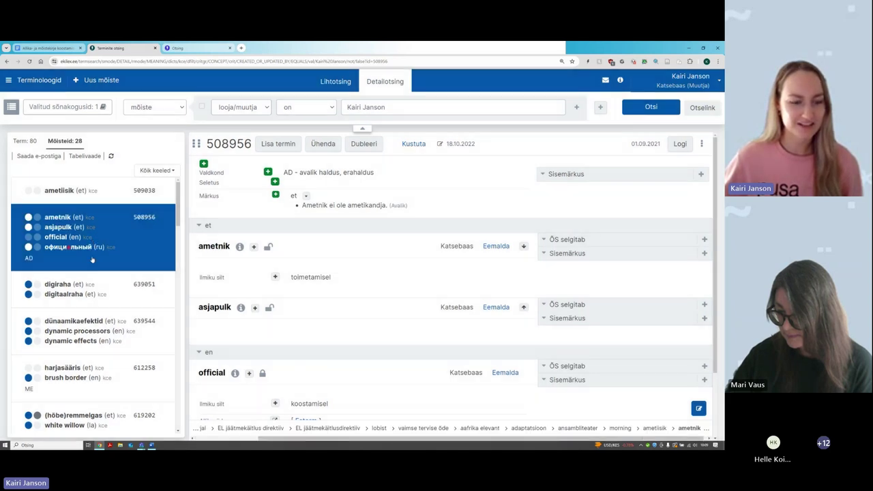
Step: Find the concept jõuluvana / Santa Claus further down the results and open it
scroll(132, 350, down, 2)
scroll(132, 350, down, 2)
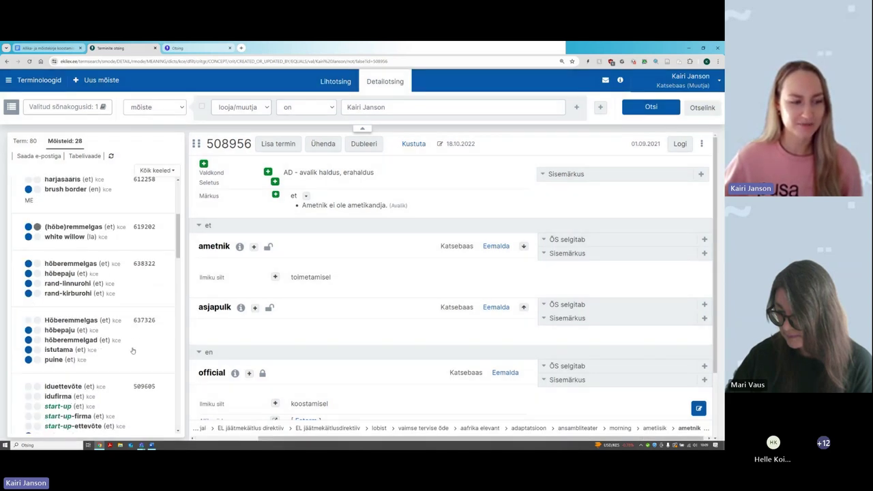
scroll(104, 344, down, 1)
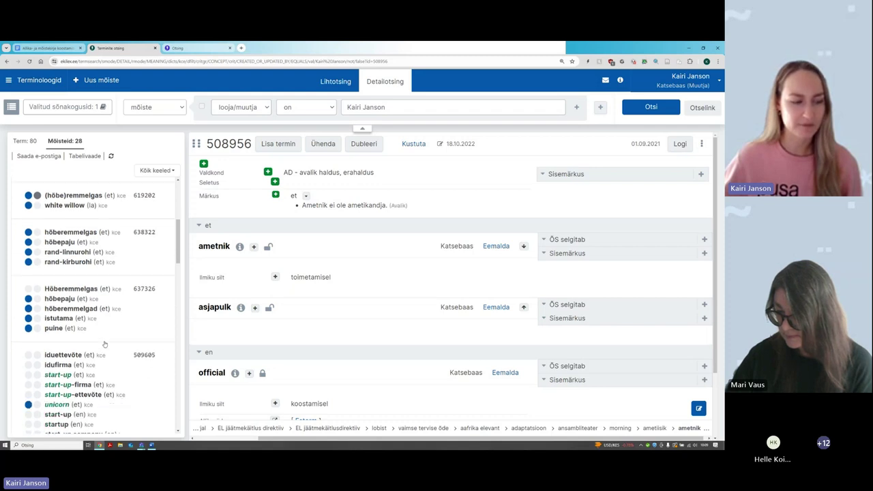
scroll(104, 344, down, 3)
click(96, 373)
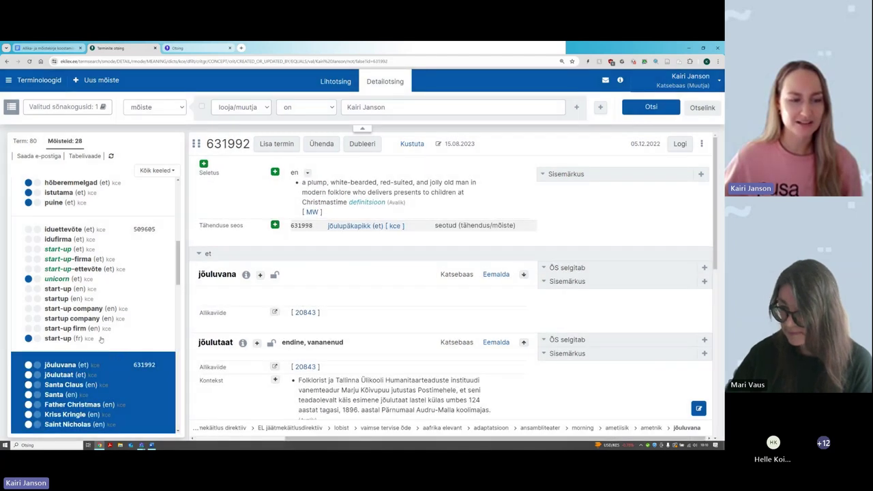
Step: Examine the jõuluvana concept's definition, related concept and Estonian terms, highlighting the value state endine, vananenud beside jõulutaat
scroll(101, 339, down, 1)
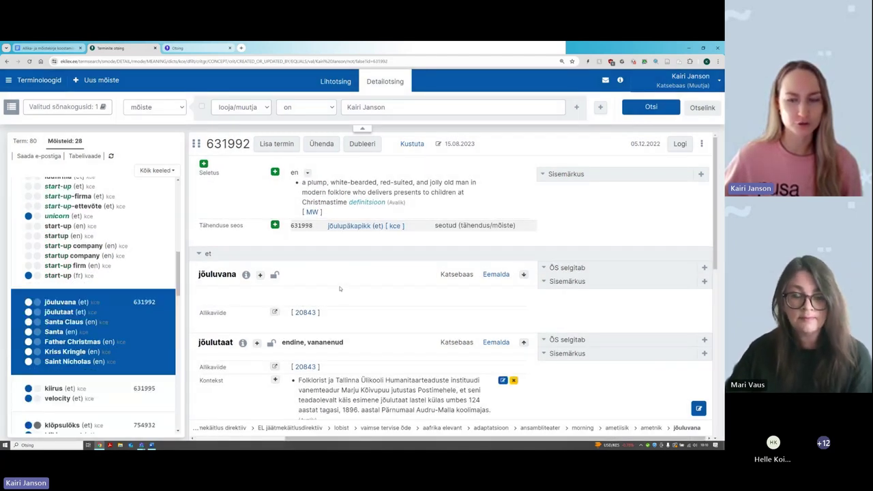
scroll(339, 289, down, 1)
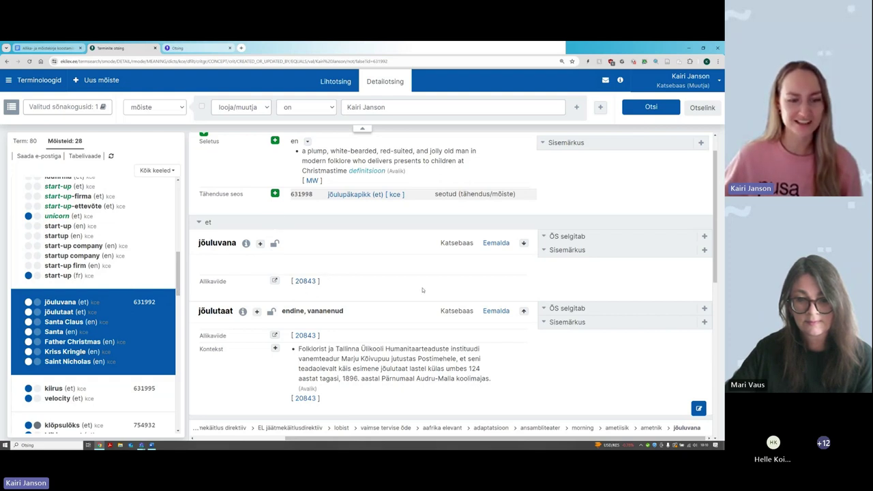
scroll(421, 289, up, 1)
scroll(419, 291, down, 1)
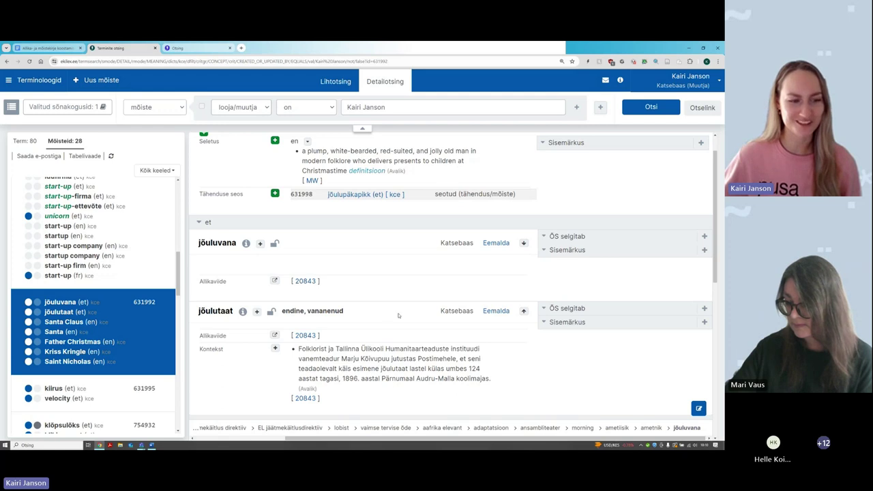
scroll(407, 315, down, 1)
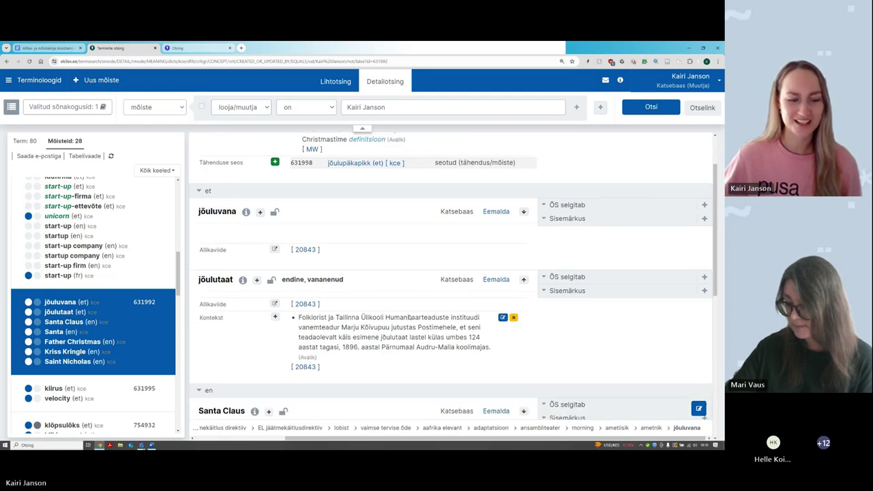
scroll(287, 272, up, 1)
mouse_move(244, 258)
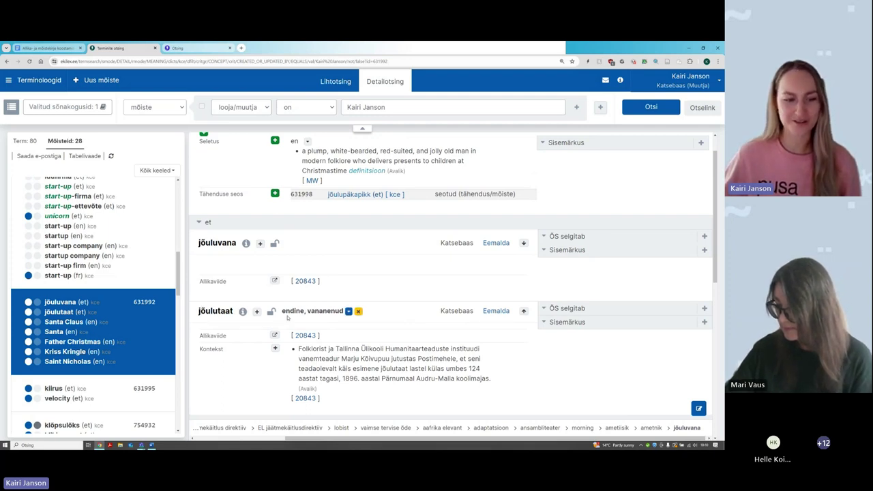
drag(282, 311, 342, 316)
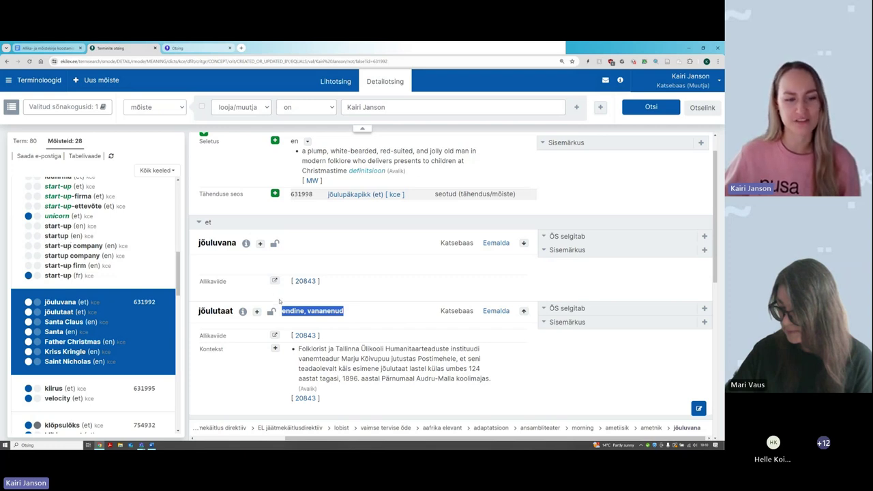
scroll(227, 310, up, 1)
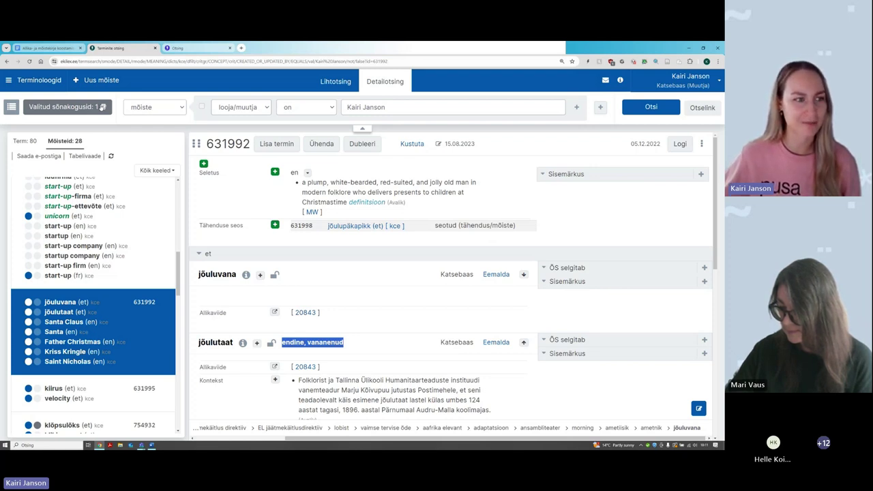
Step: Replace the dictionary selection with EKI terminibaas Esterm only and run the same looja/muutja search there
click(102, 107)
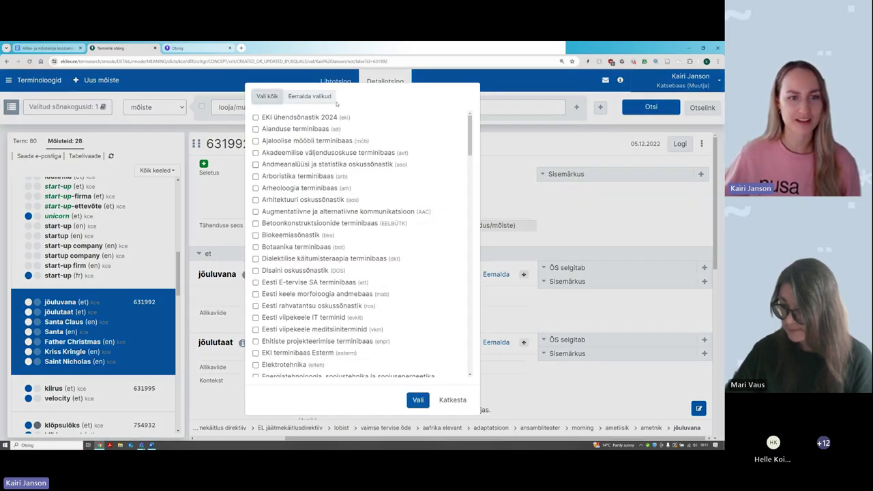
click(330, 97)
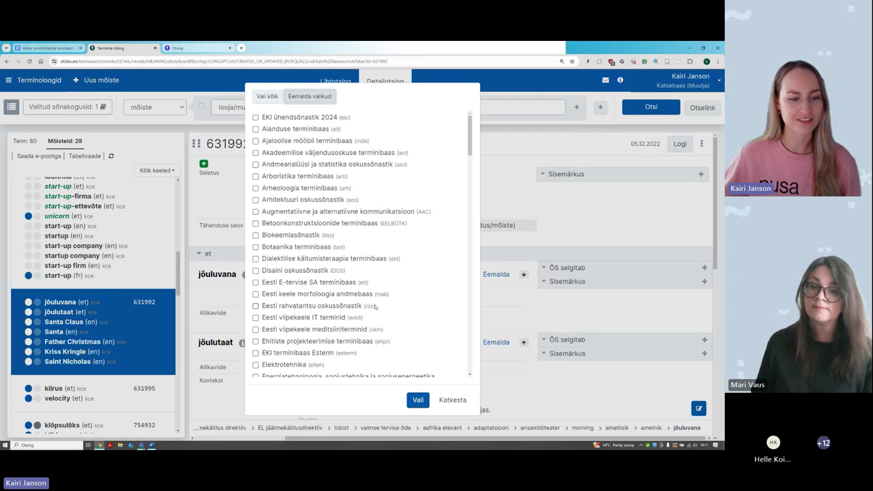
click(321, 354)
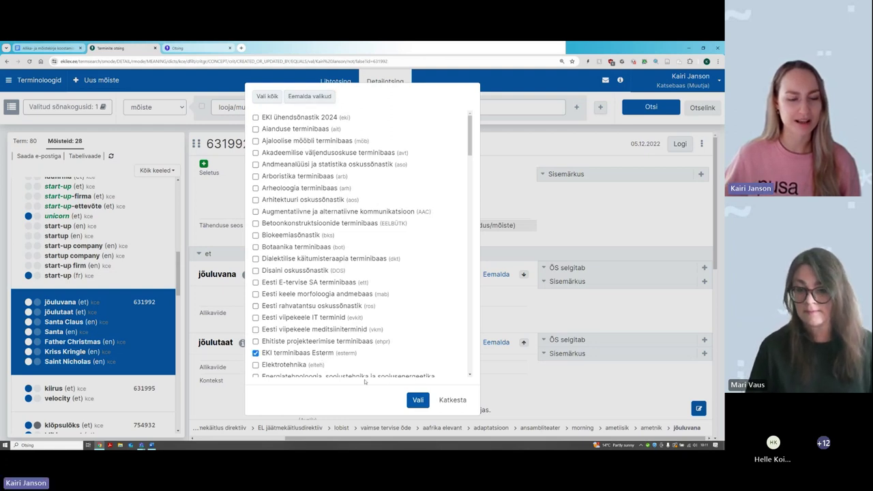
click(416, 401)
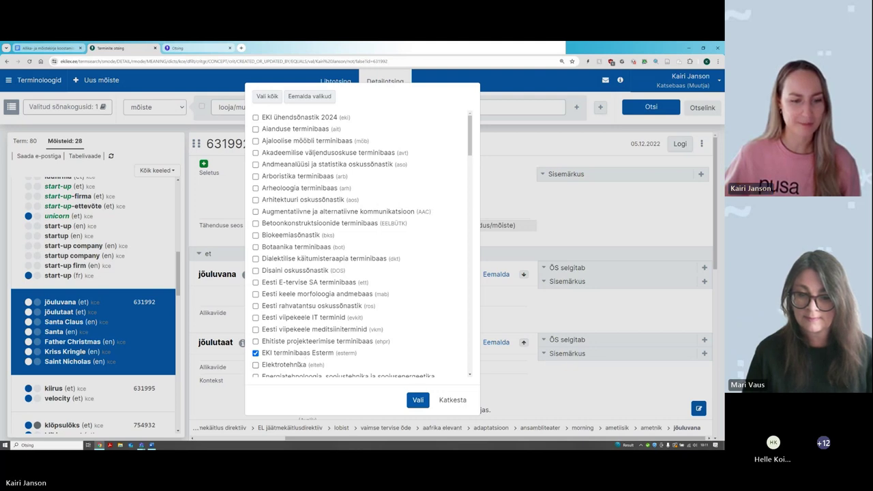
click(417, 401)
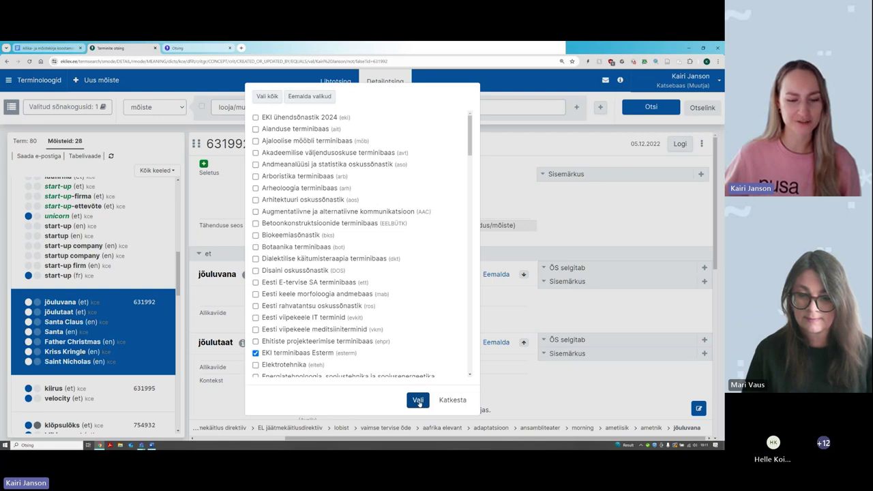
click(418, 401)
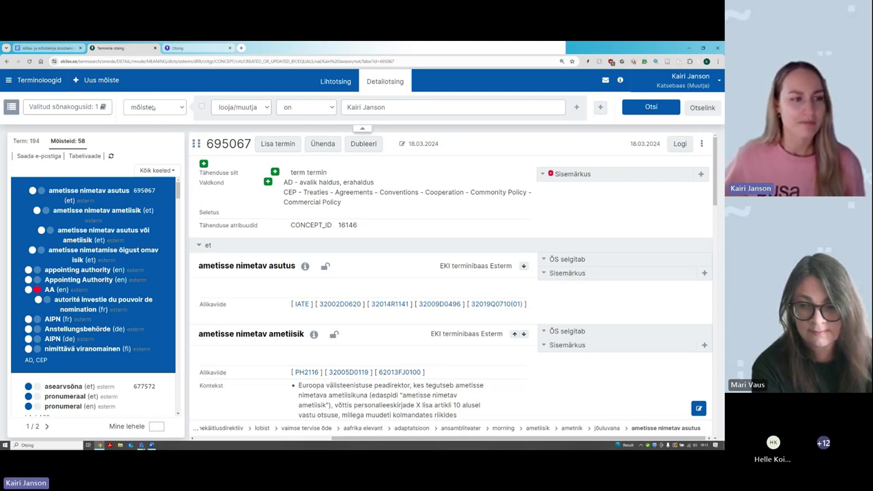
Step: Run a detailed search for terms whose väärtusolek on eelistatud AINULT KUI MITU TERMINIT
click(153, 107)
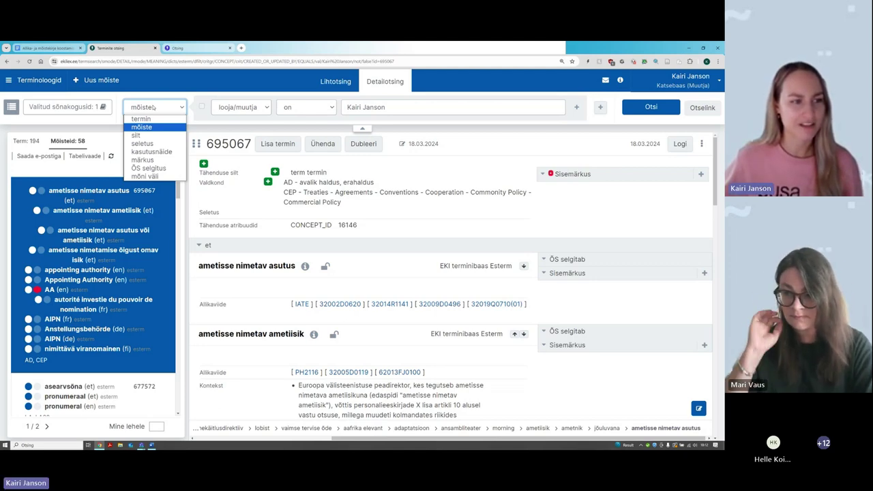
click(157, 118)
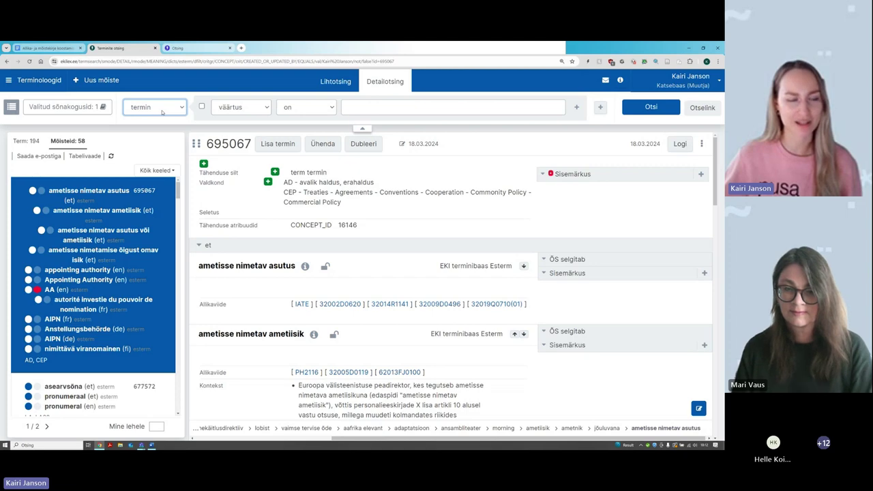
click(251, 107)
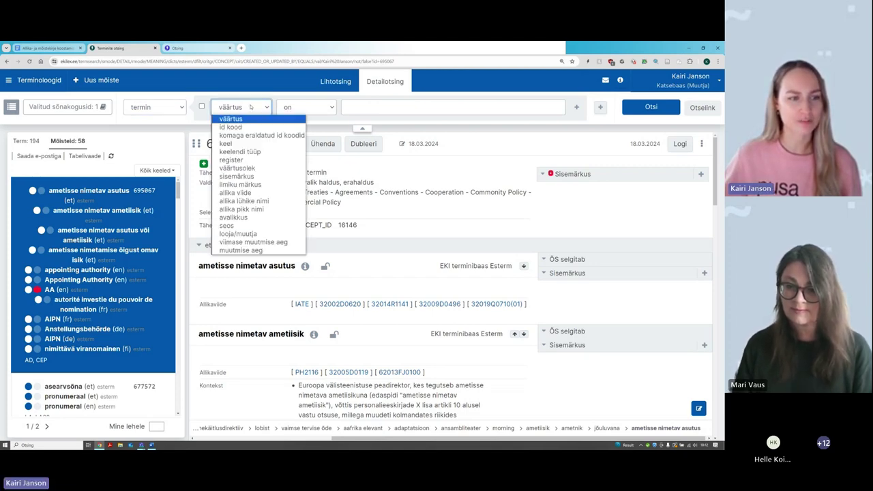
click(279, 169)
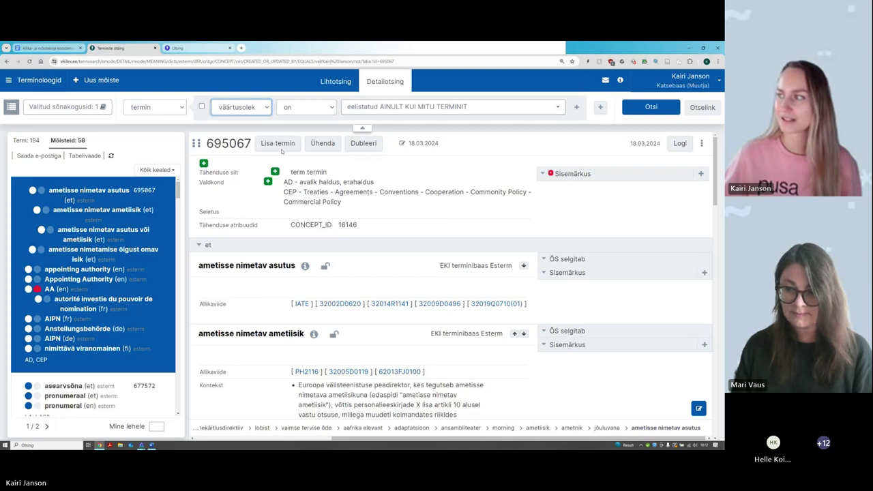
click(311, 107)
click(311, 107)
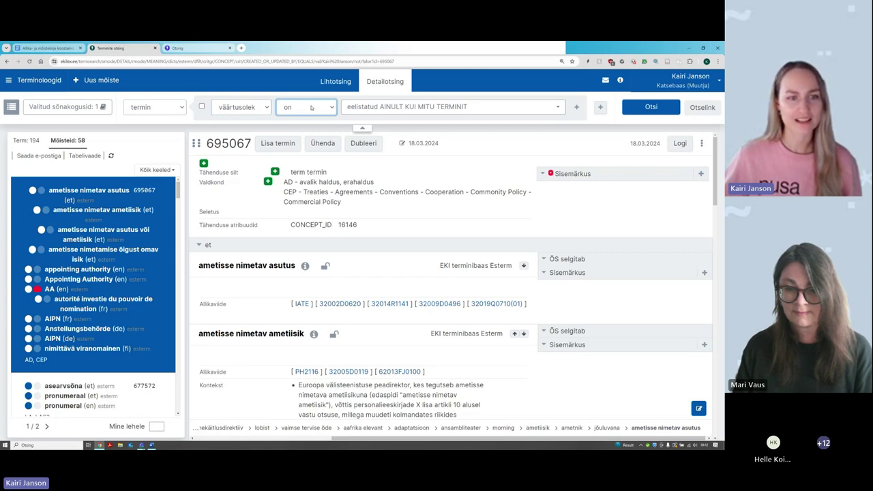
click(311, 107)
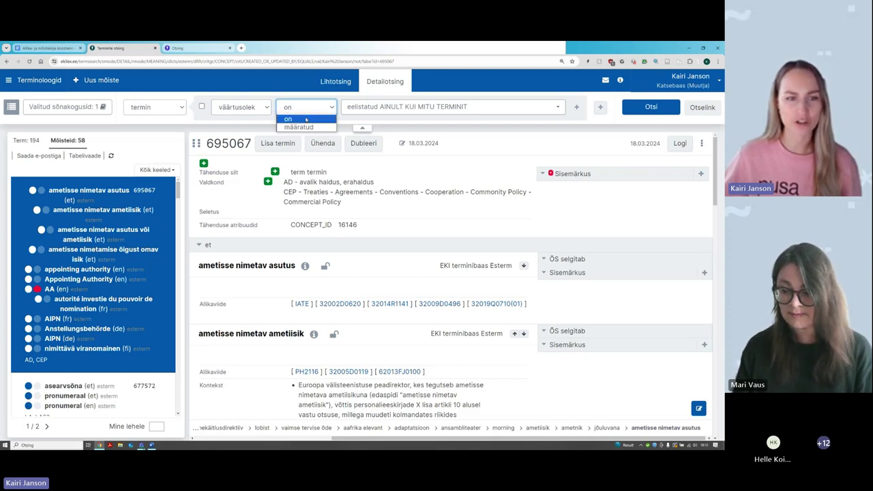
click(306, 120)
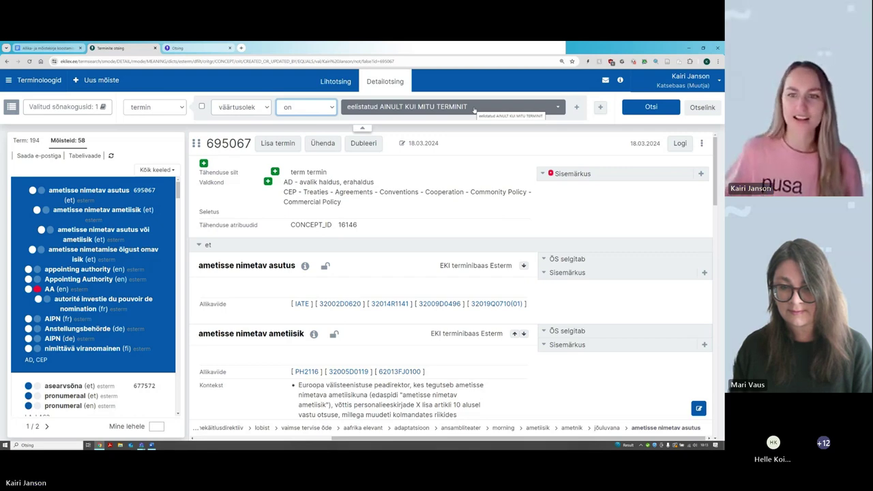
click(645, 109)
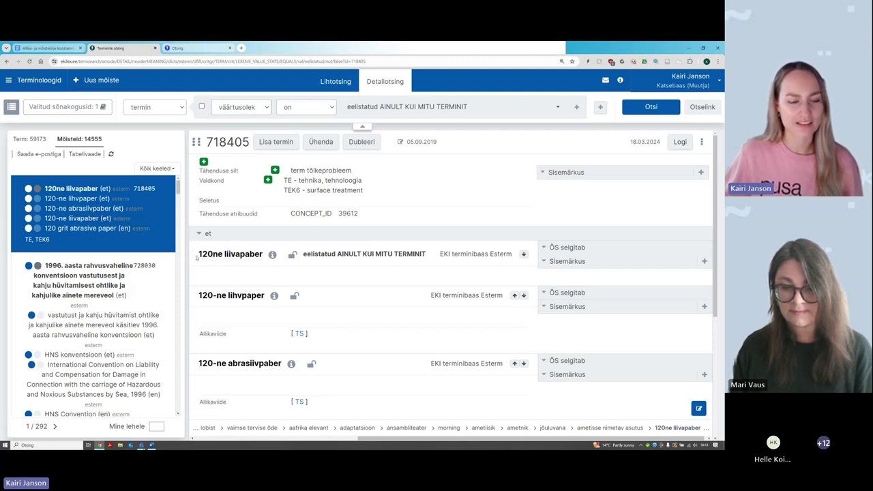
Step: Examine the Estonian terms of the 120ne liivapaber concept and highlight the value state beside 120ne liivapaber
scroll(252, 356, down, 2)
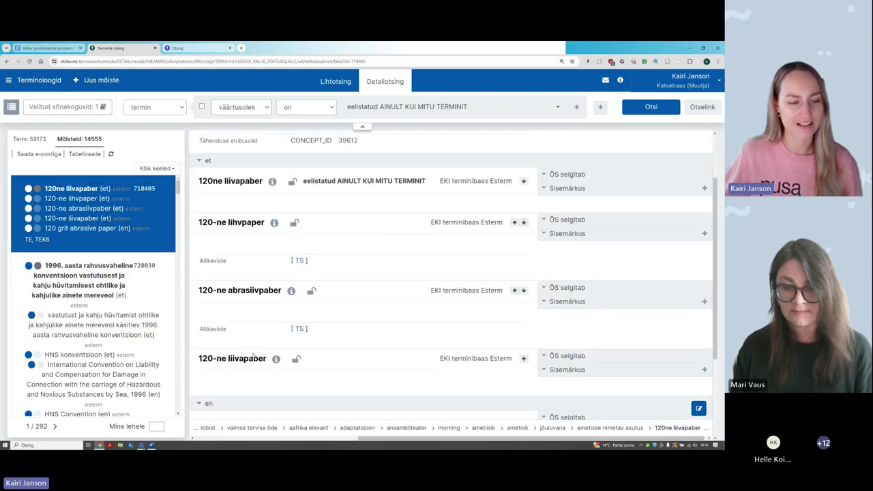
scroll(242, 273, up, 2)
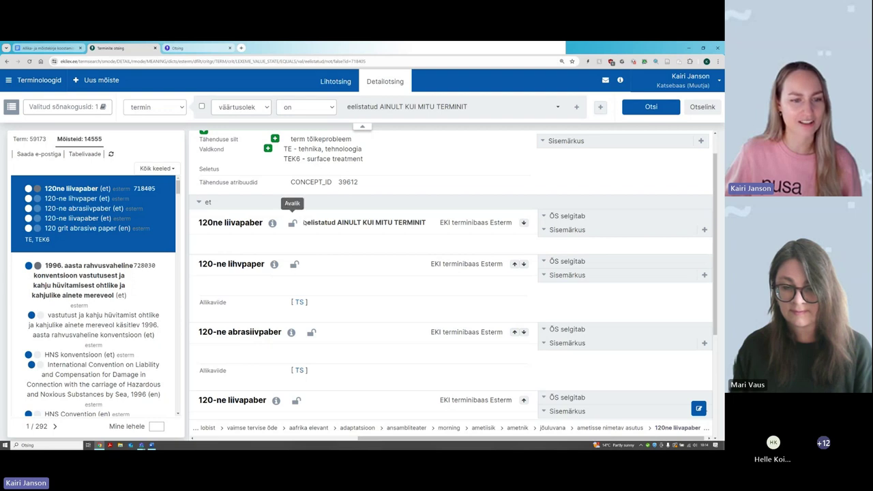
drag(303, 222, 428, 235)
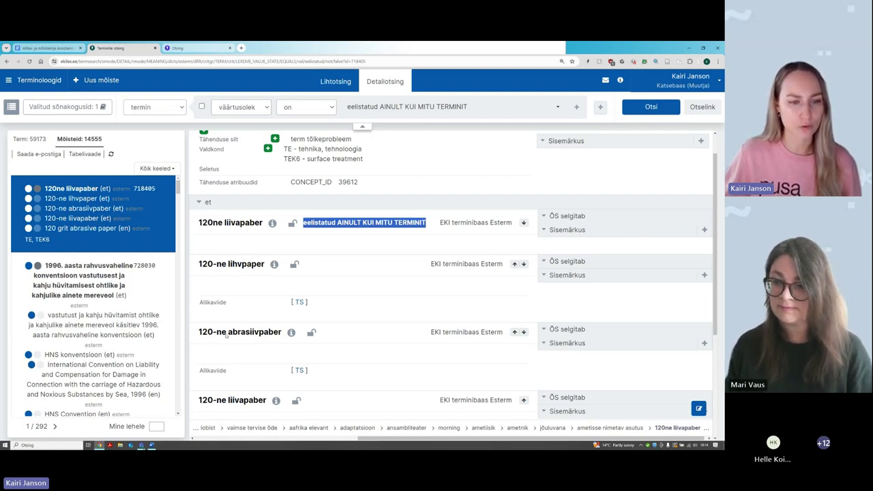
Step: Find the concept 2. suutlikkusklass further down the results, open it and review its Estonian terms and their value state
scroll(68, 231, down, 1)
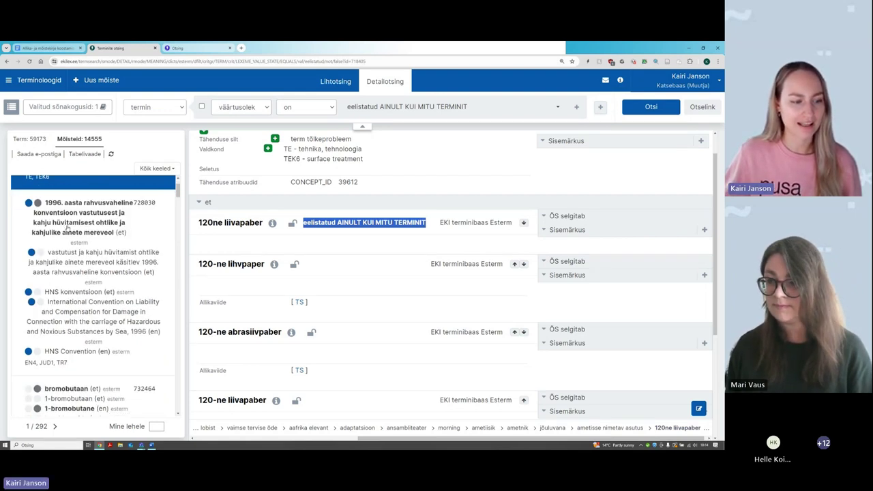
scroll(68, 231, down, 5)
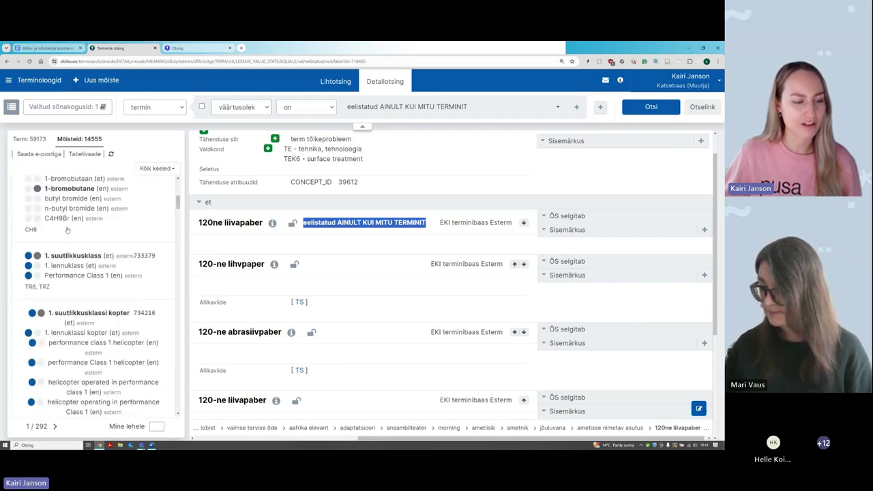
scroll(66, 232, down, 4)
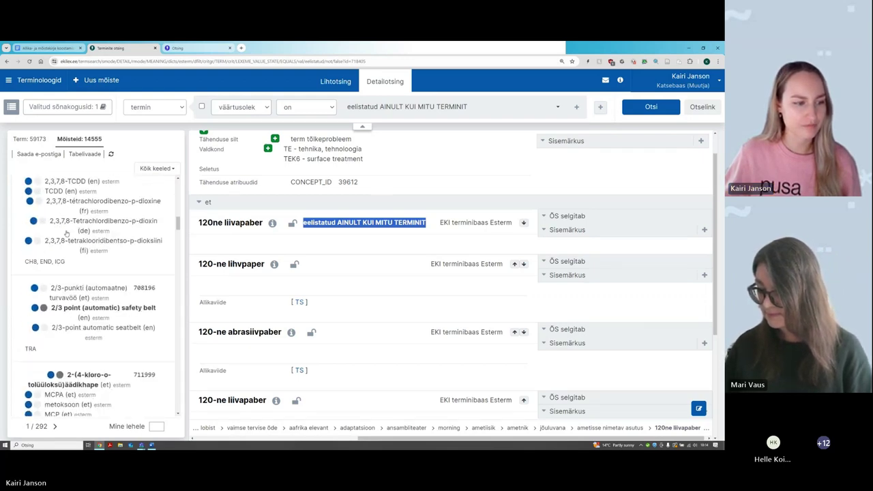
scroll(66, 234, down, 5)
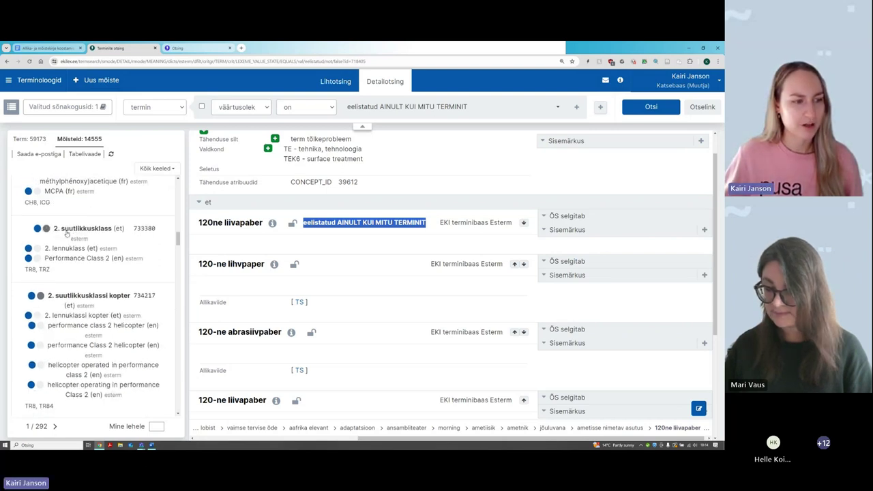
click(143, 264)
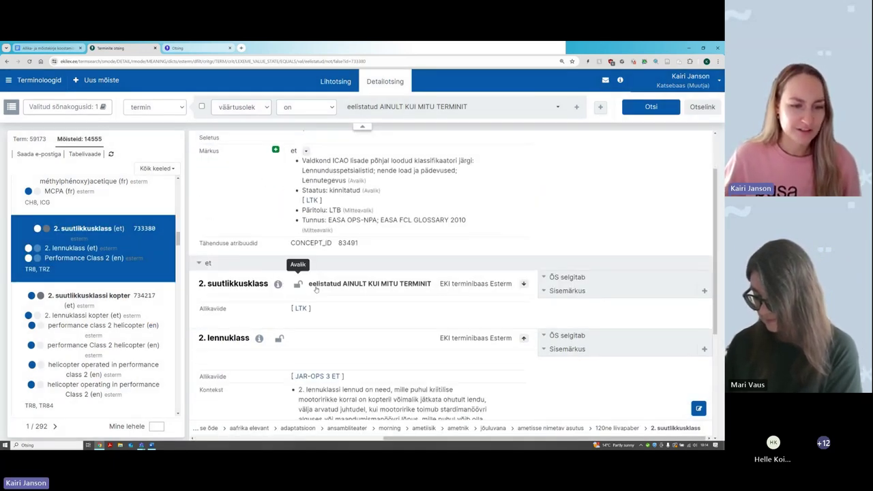
scroll(417, 292, down, 1)
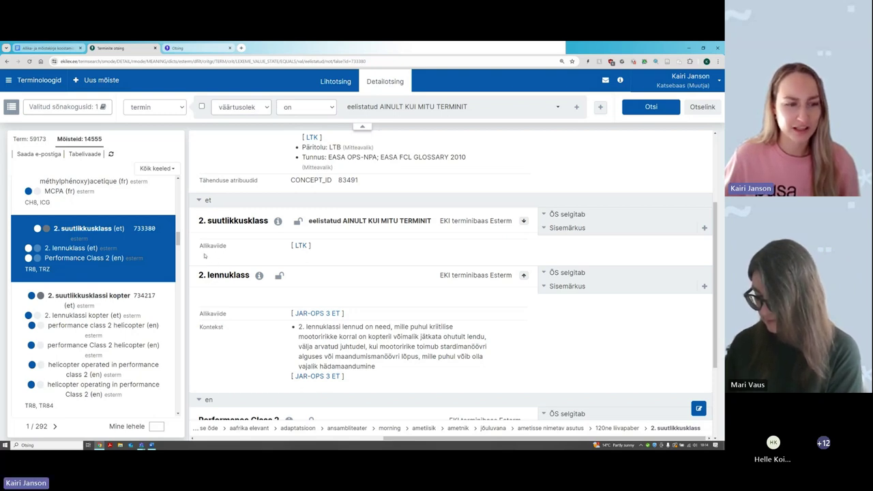
scroll(223, 259, up, 1)
scroll(223, 260, up, 2)
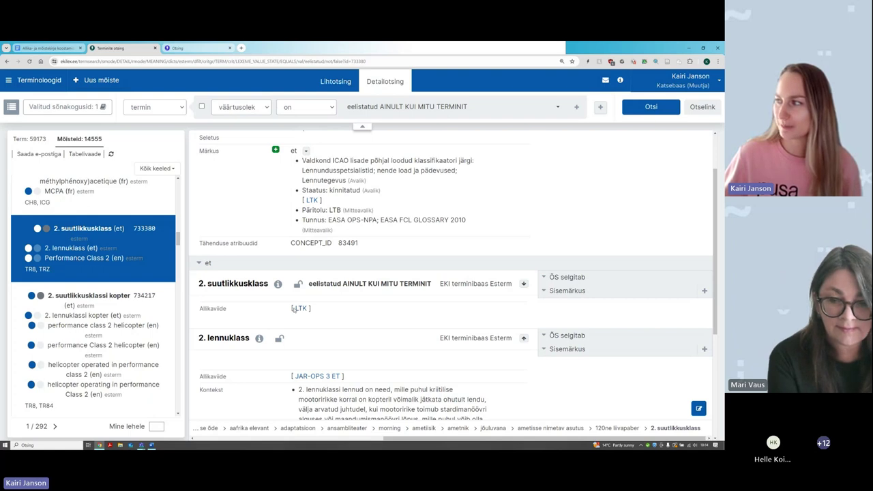
mouse_move(205, 186)
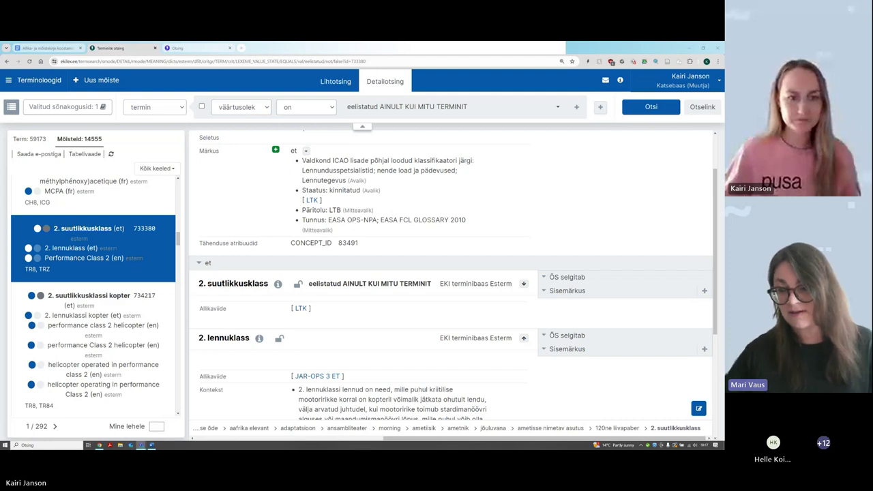
scroll(372, 202, up, 2)
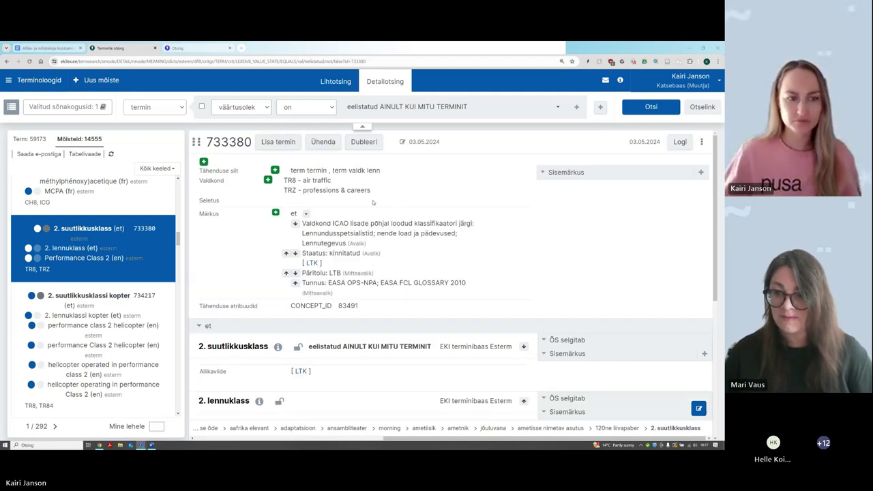
click(267, 180)
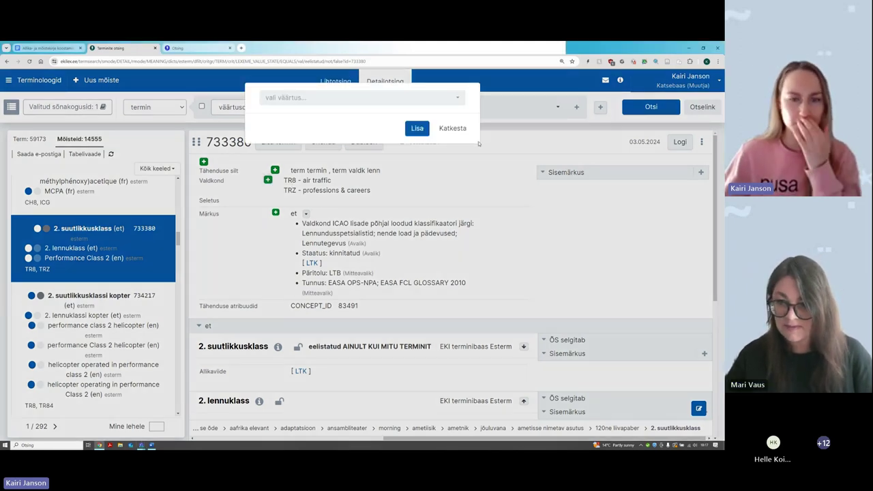
click(455, 129)
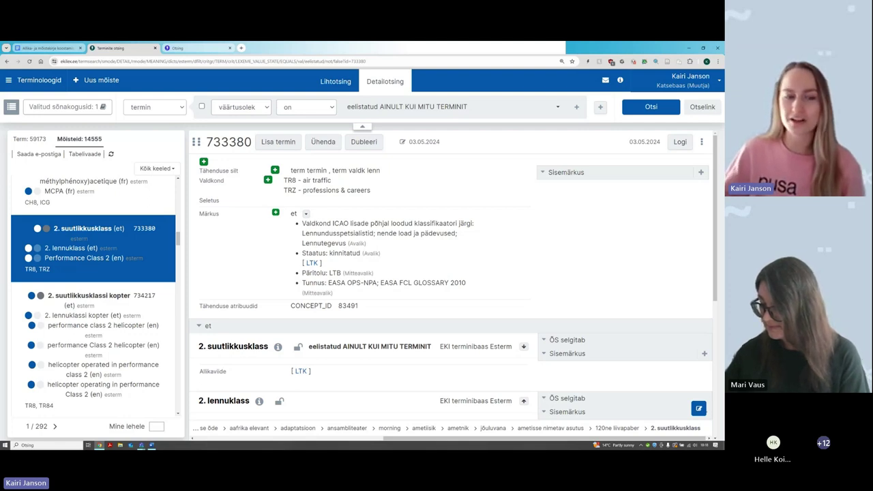
Step: Examine the notes, terms and source references of the 2. suutlikkusklass concept, and display the identifiers of its first Estonian term
mouse_move(311, 229)
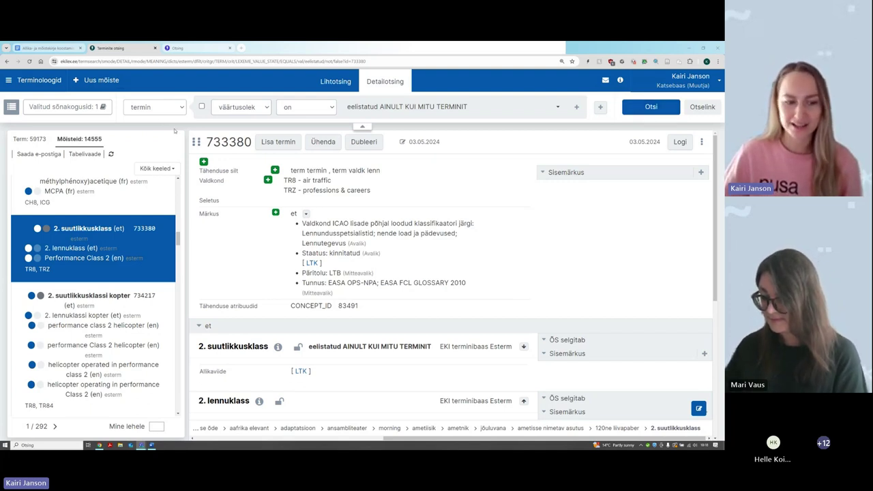
scroll(264, 207, down, 2)
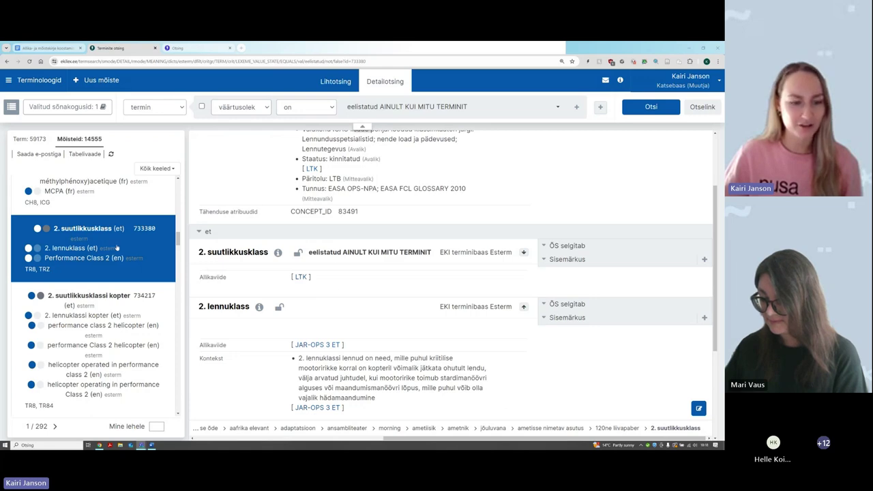
scroll(341, 293, down, 2)
scroll(341, 293, down, 1)
scroll(345, 293, up, 5)
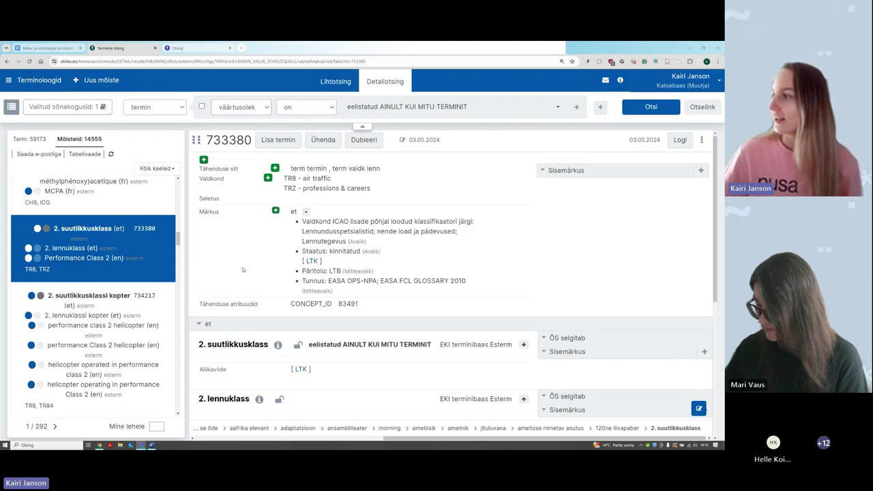
mouse_move(281, 194)
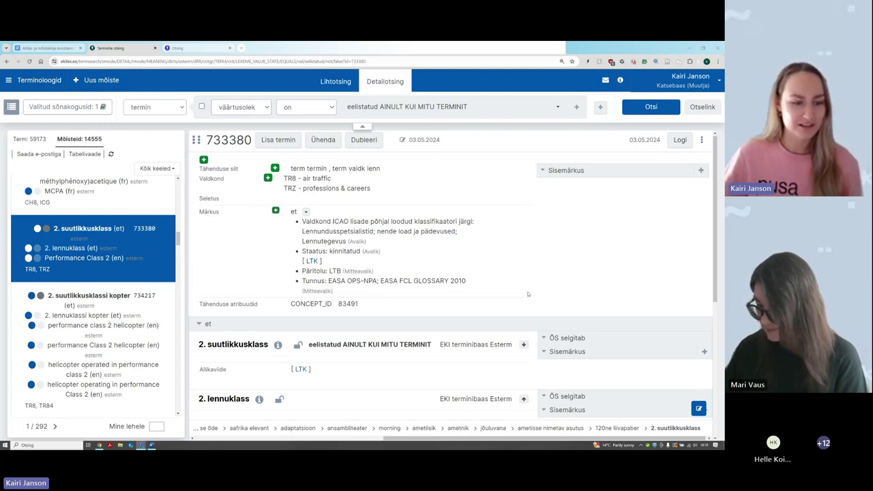
scroll(527, 293, down, 3)
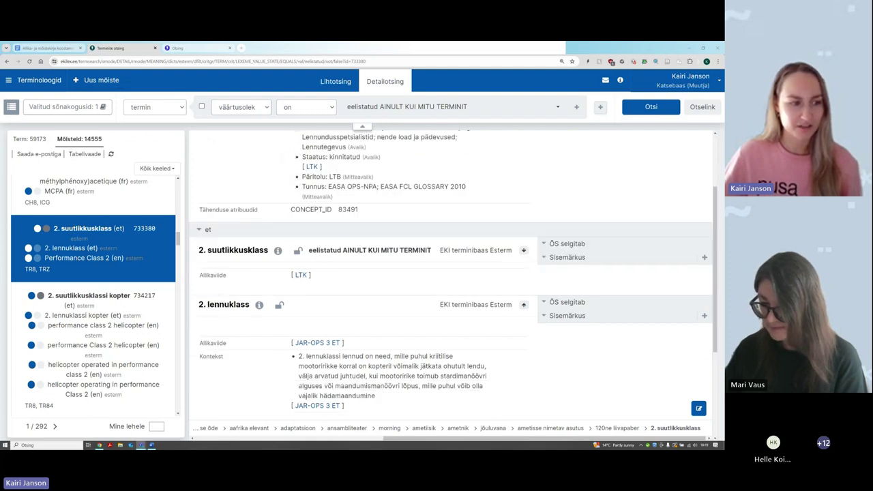
mouse_move(277, 251)
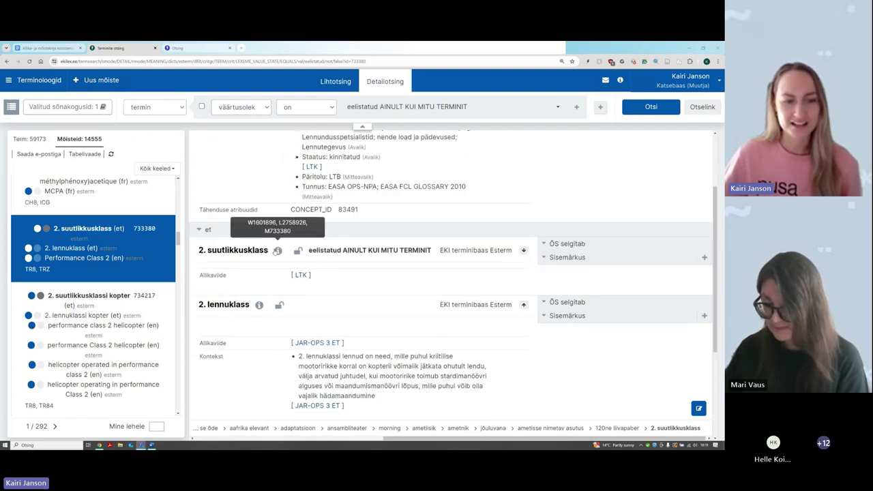
scroll(244, 220, up, 3)
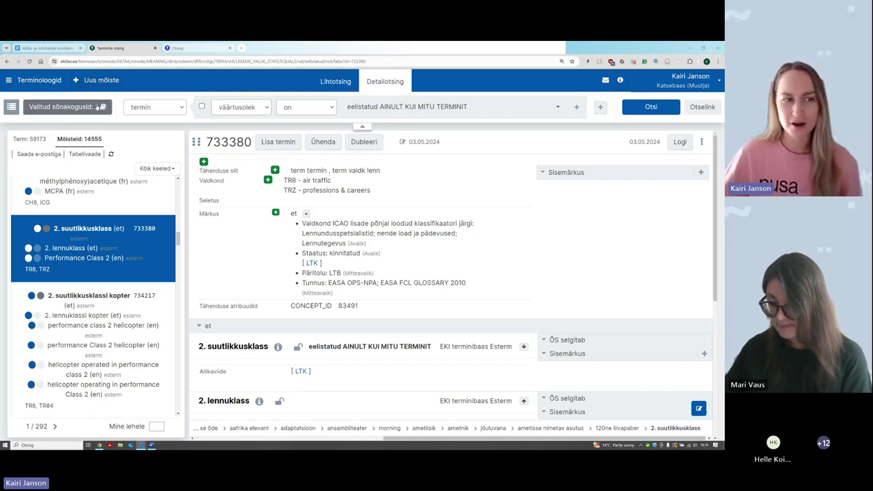
Step: Set the detailed search criterion to silt with väärtus and the condition on
click(141, 109)
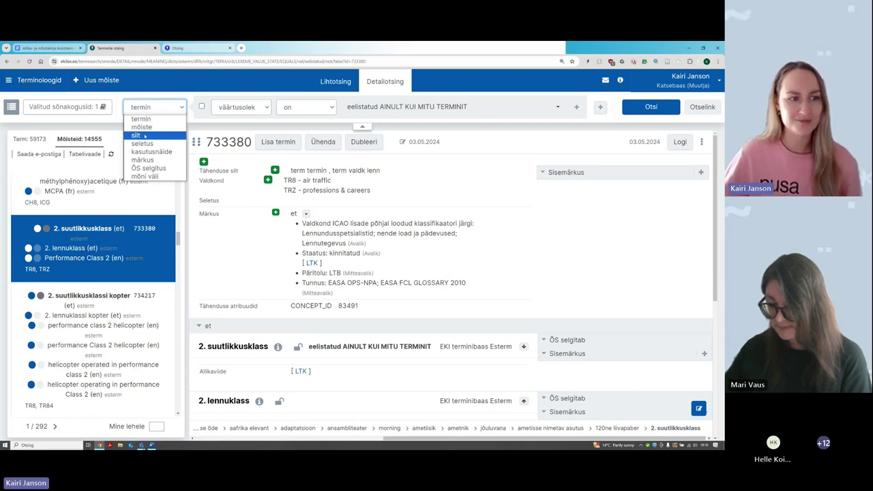
click(143, 136)
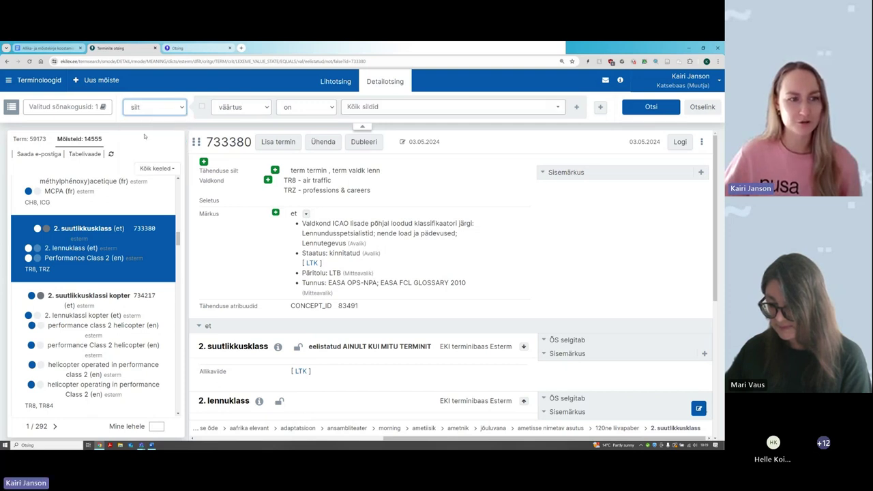
click(257, 109)
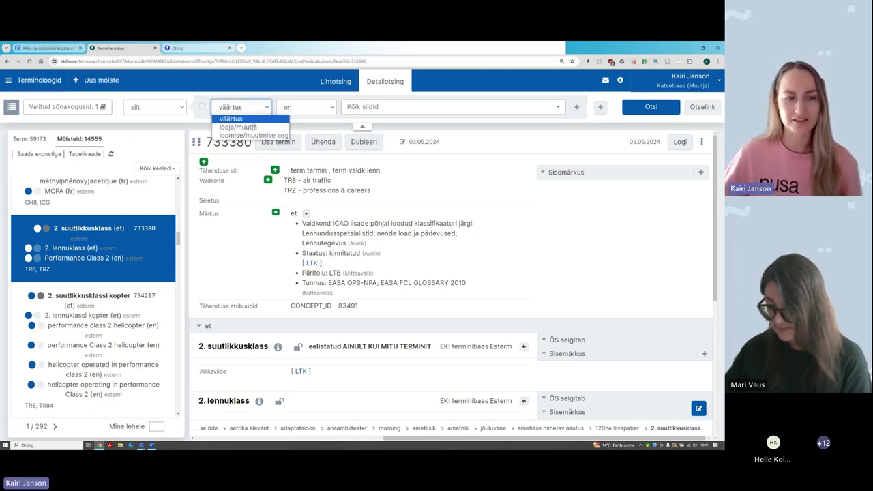
key(Escape)
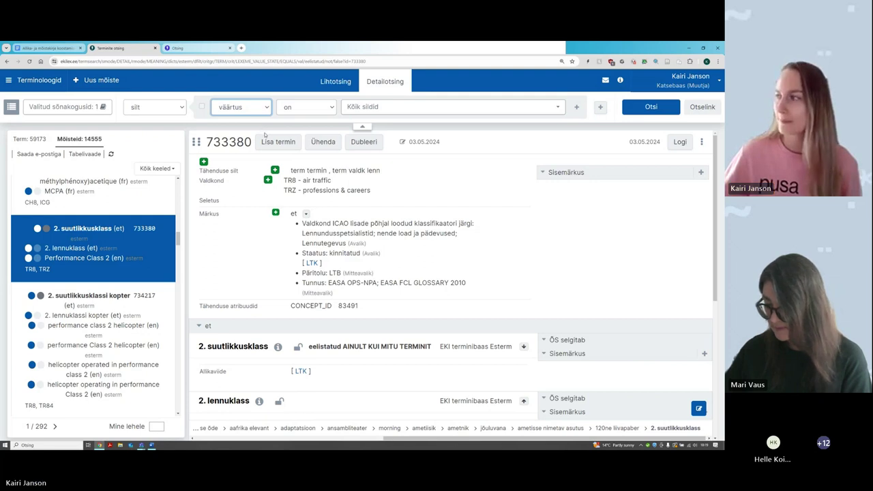
click(318, 110)
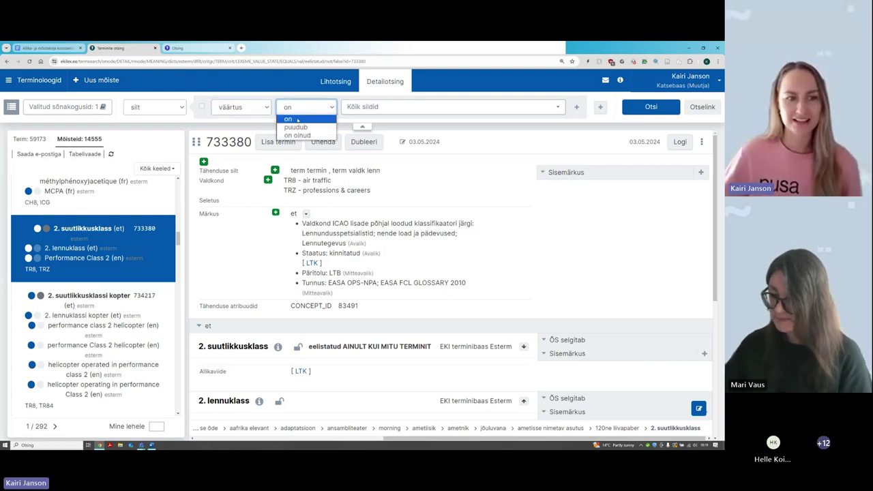
click(290, 119)
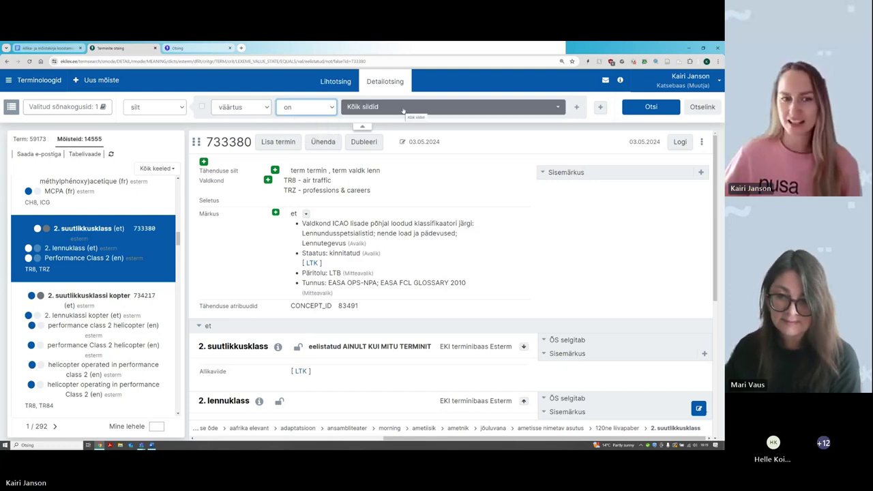
Step: Choose the label töös as the value of the silt criterion and run the search
click(402, 110)
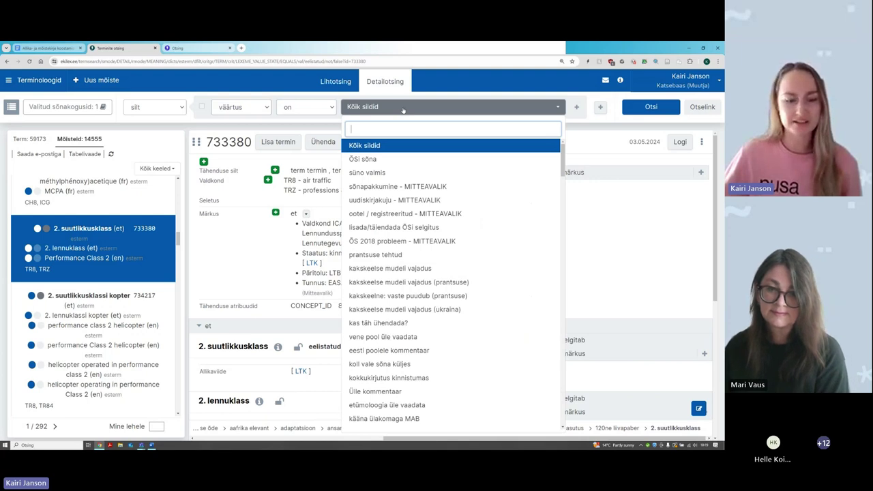
scroll(404, 178, down, 1)
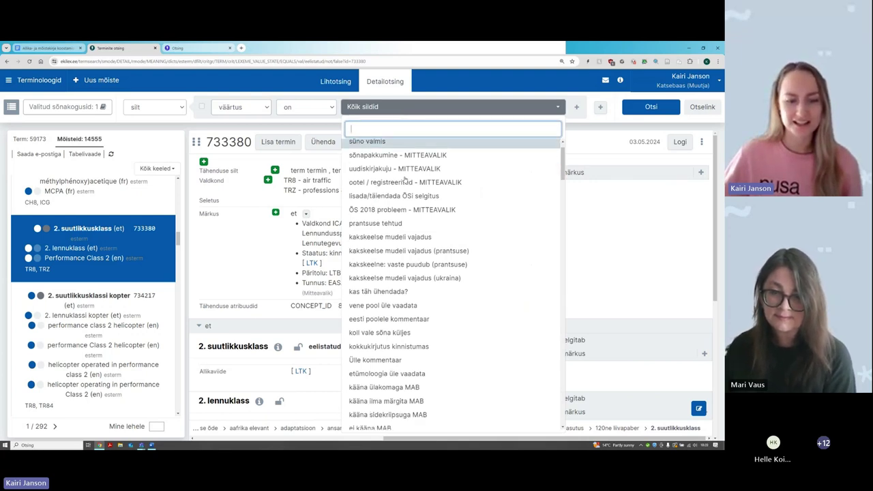
scroll(404, 179, up, 1)
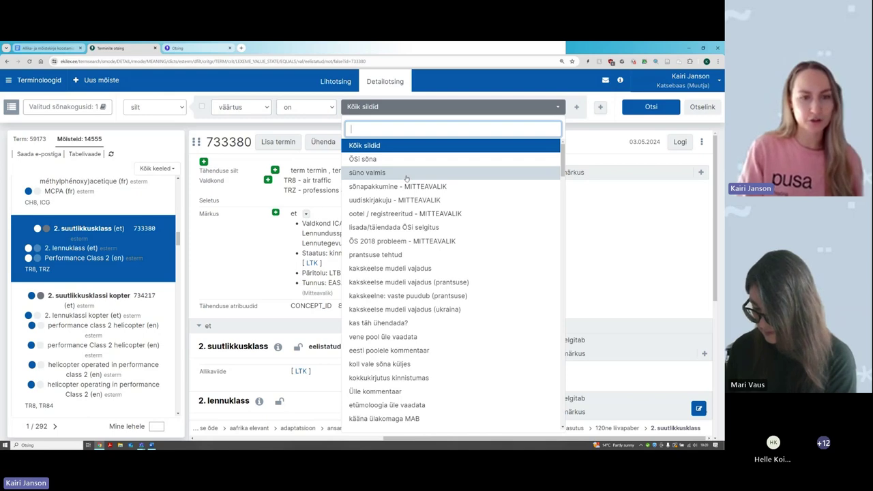
text(töös)
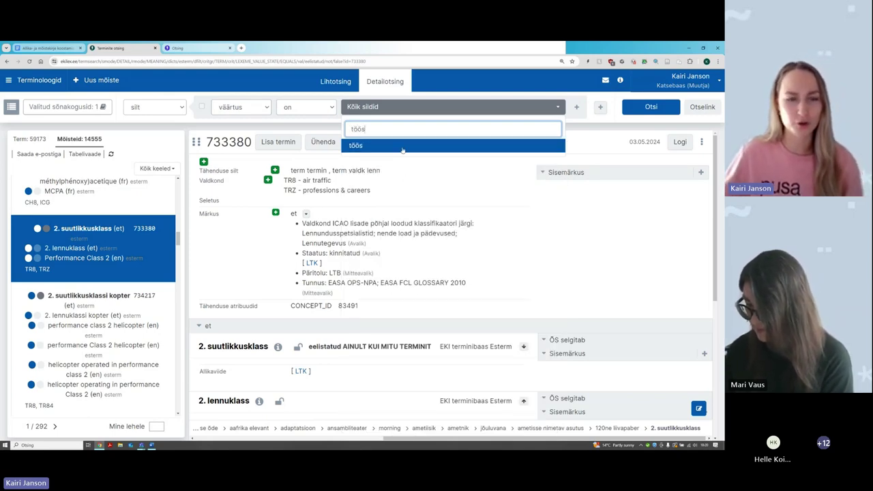
click(403, 146)
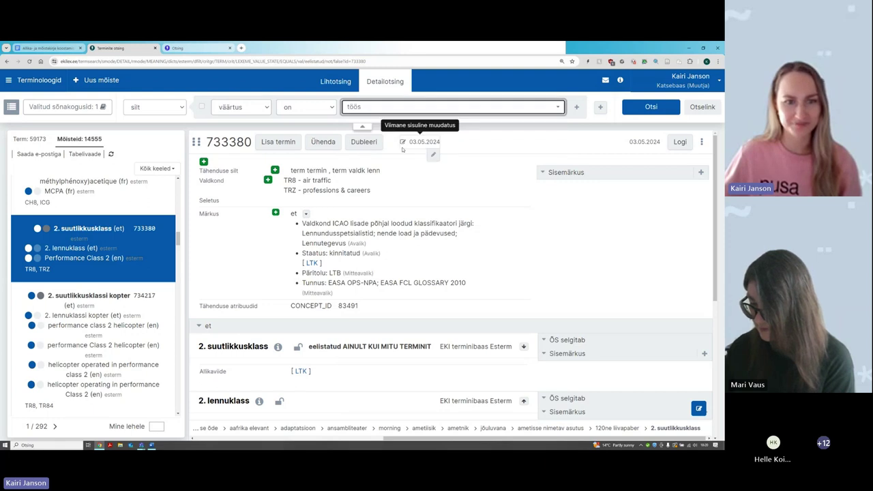
click(232, 94)
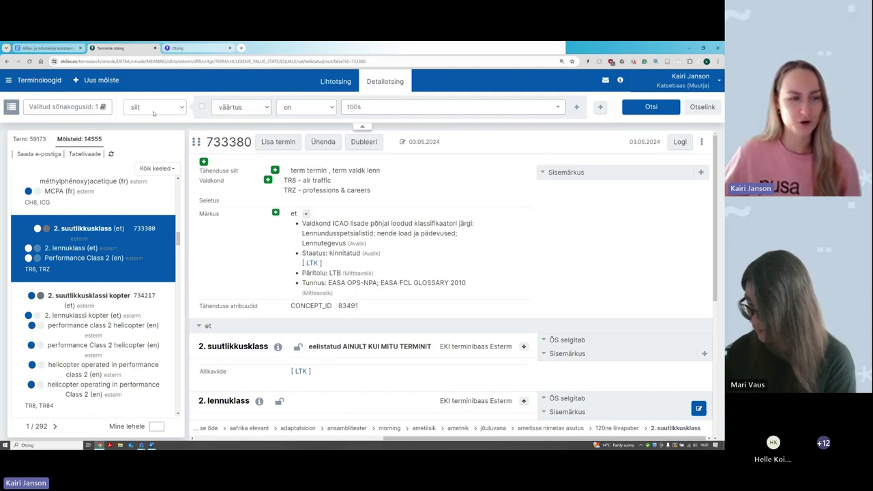
click(652, 108)
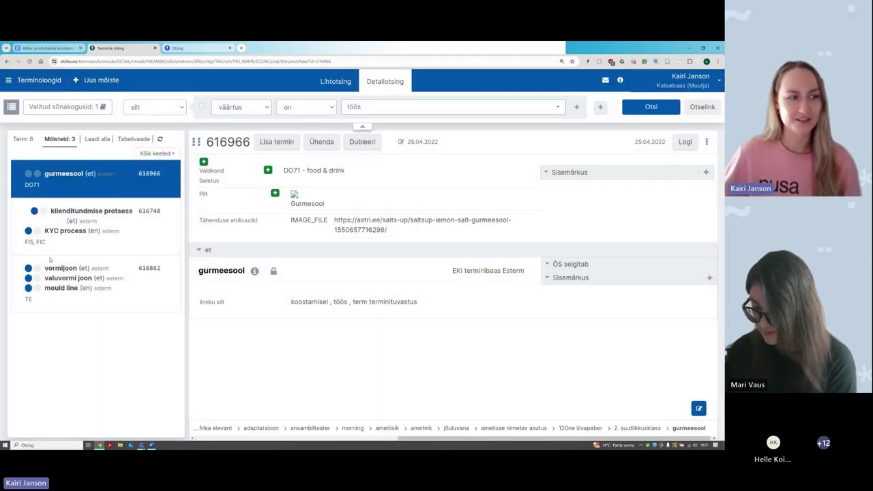
Step: Open the vormijoon concept and examine its terms, highlighting the term vormijoon and its label töös
click(93, 280)
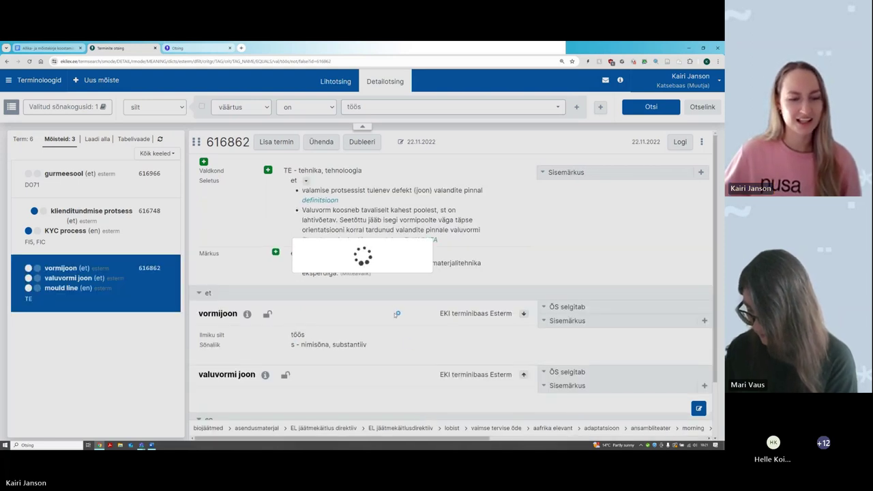
scroll(394, 315, down, 1)
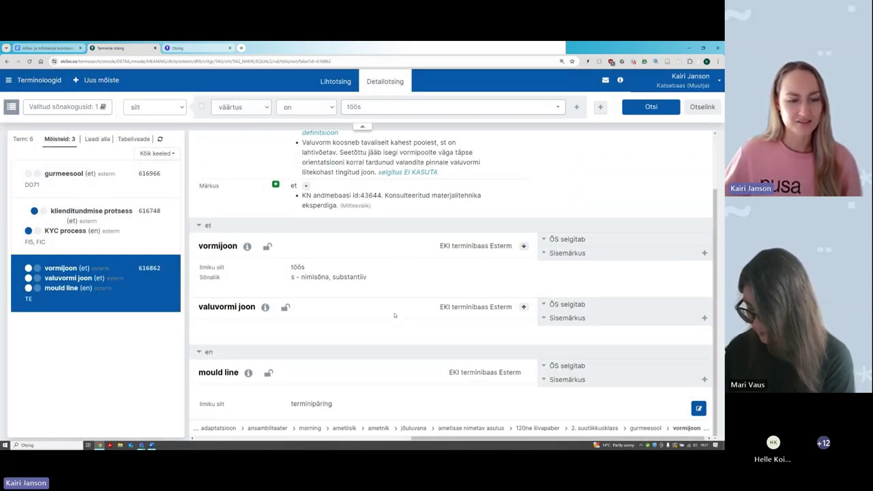
scroll(283, 273, up, 1)
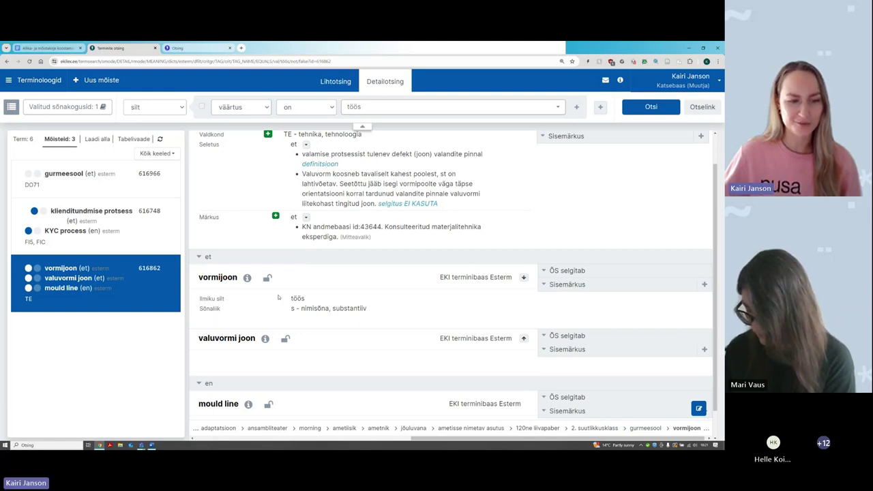
drag(287, 300, 321, 302)
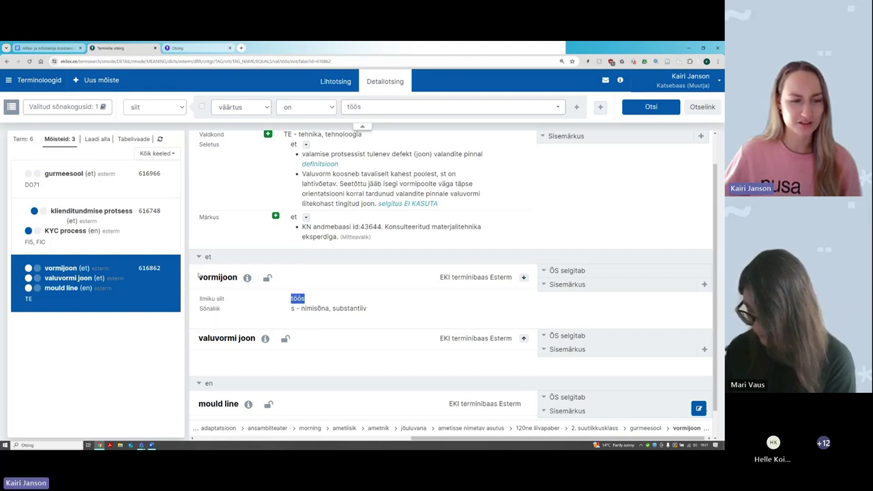
drag(196, 277, 239, 278)
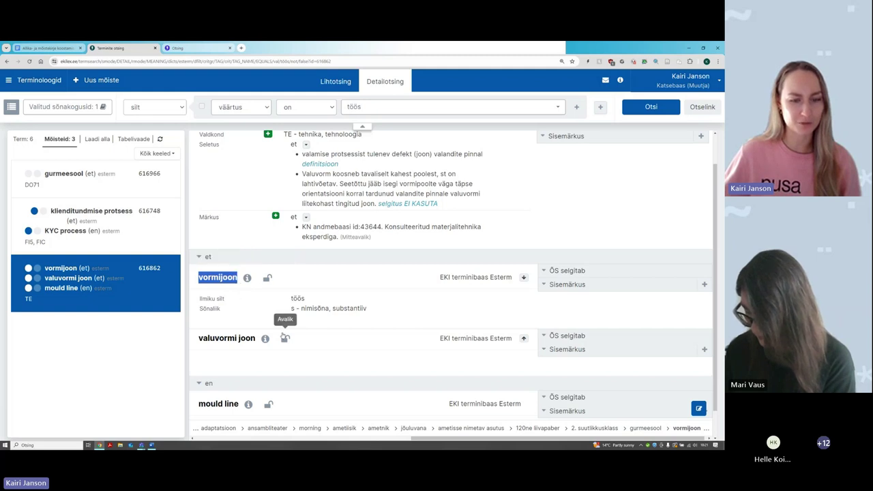
scroll(386, 336, up, 1)
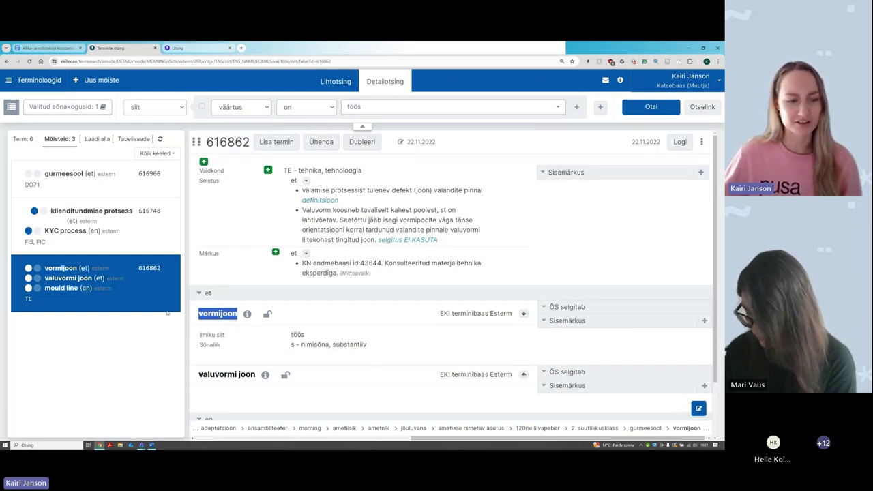
click(136, 387)
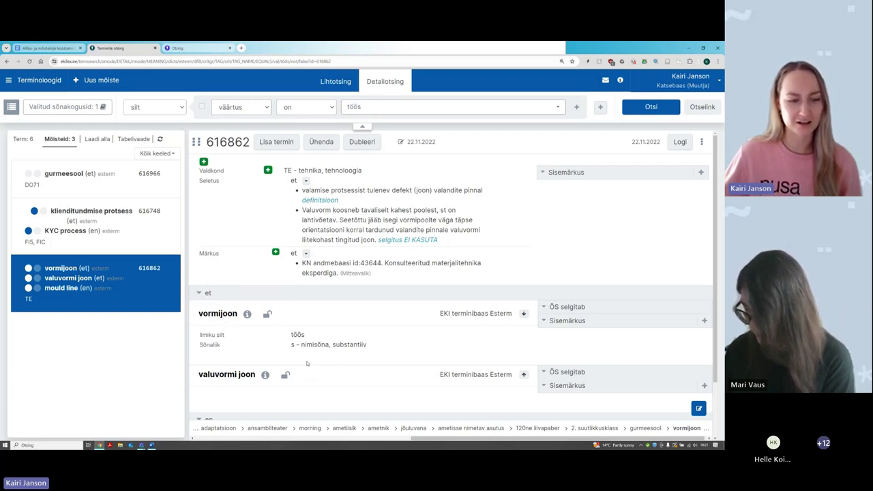
double_click(292, 335)
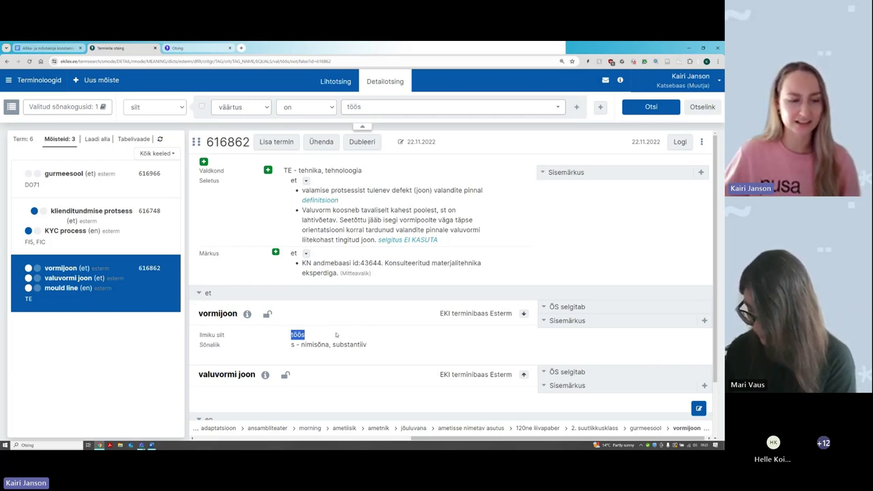
Step: Clear the dictionary selection and select only Rohepöörde ja ringmajanduse terminibaas
click(157, 108)
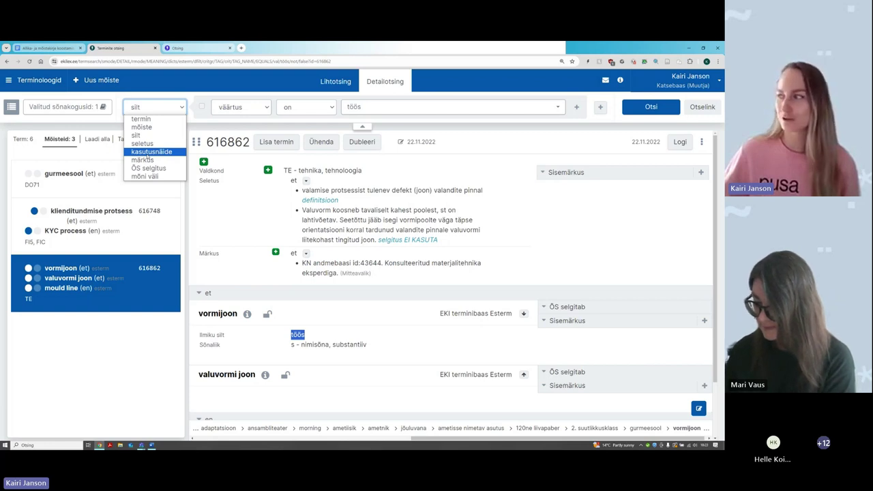
click(112, 99)
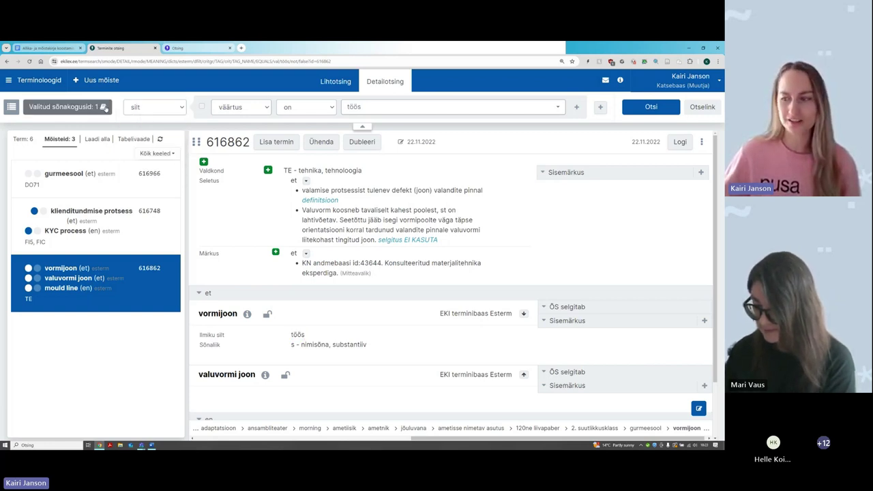
click(102, 107)
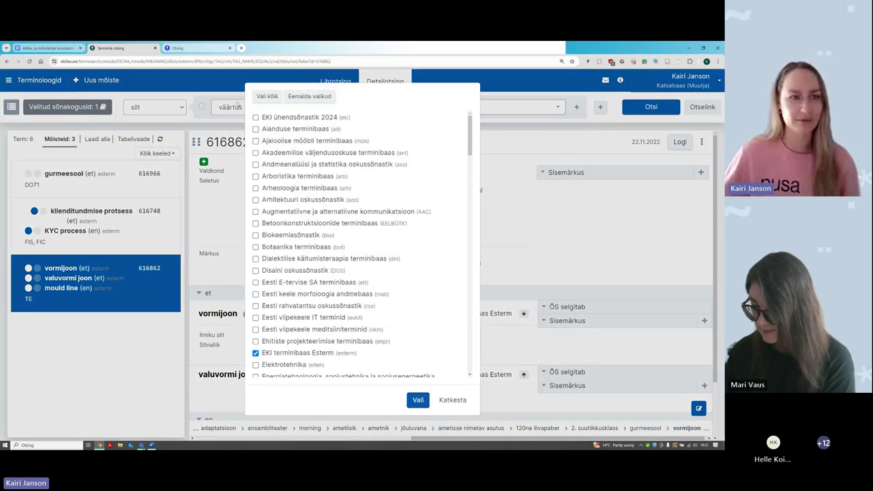
click(300, 101)
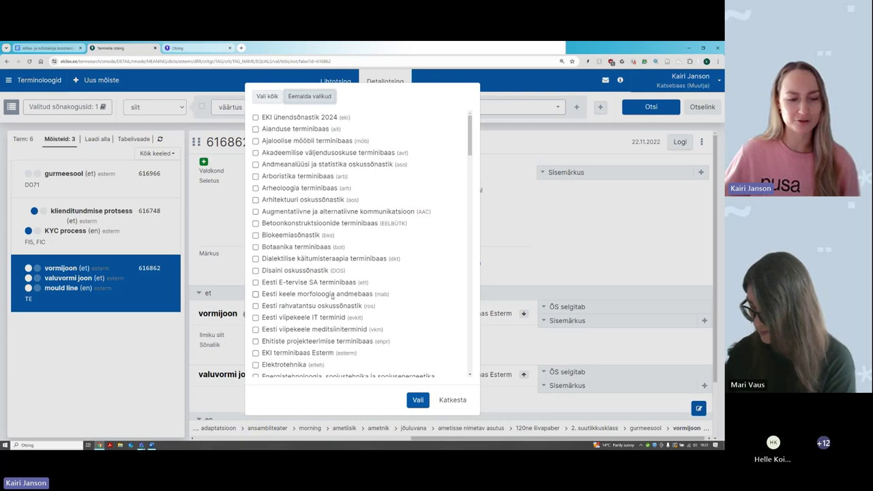
scroll(328, 298, down, 15)
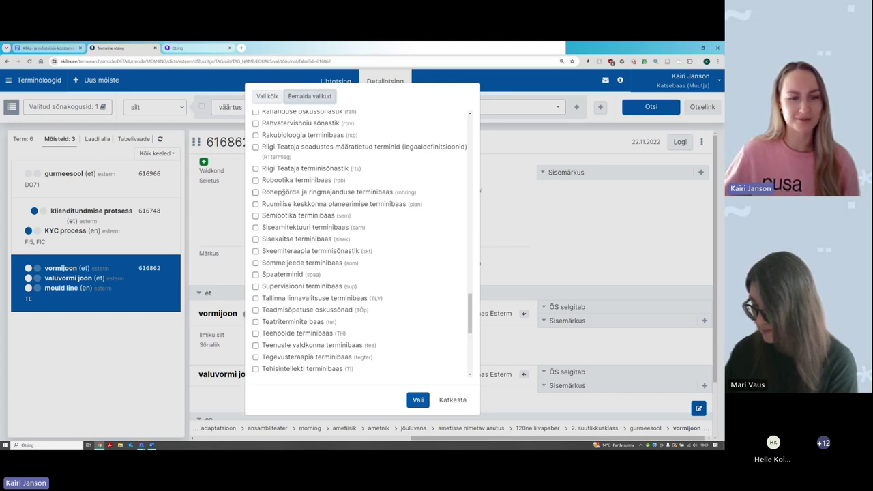
click(282, 193)
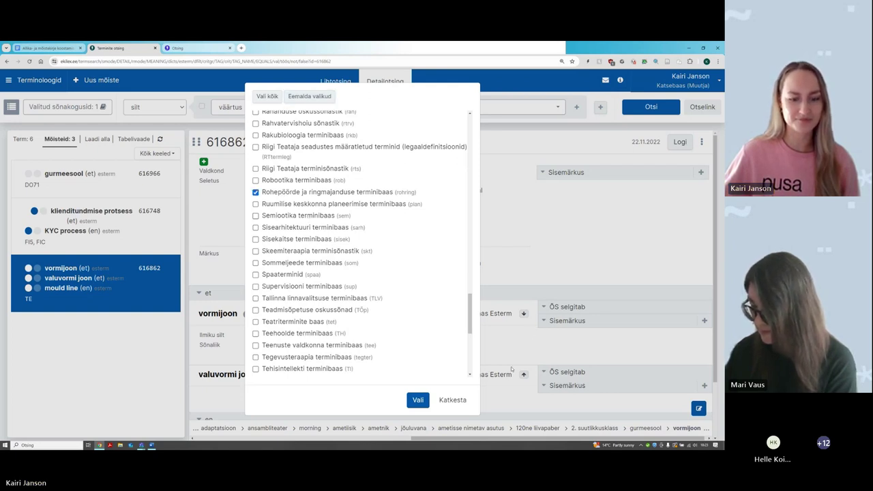
click(417, 399)
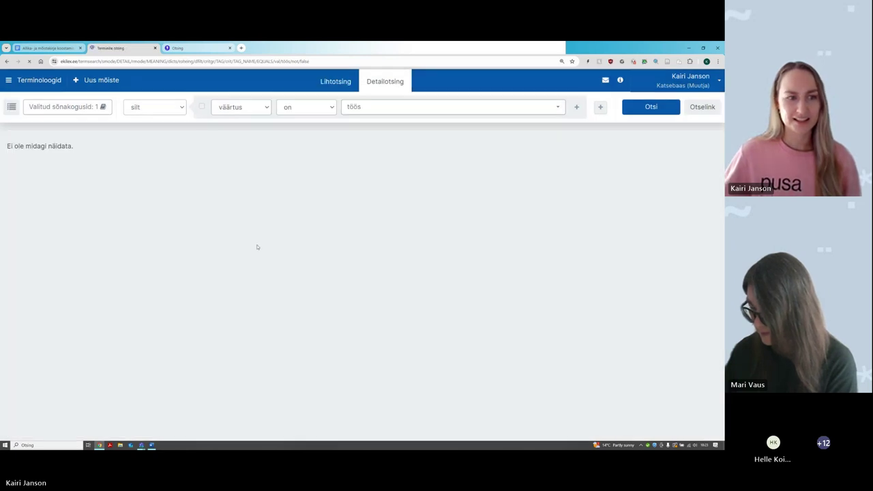
Step: Run a detailed search for kasutusnäide whose väärtus is määratud and review the Kontekst of the biojäätmed concept
click(146, 107)
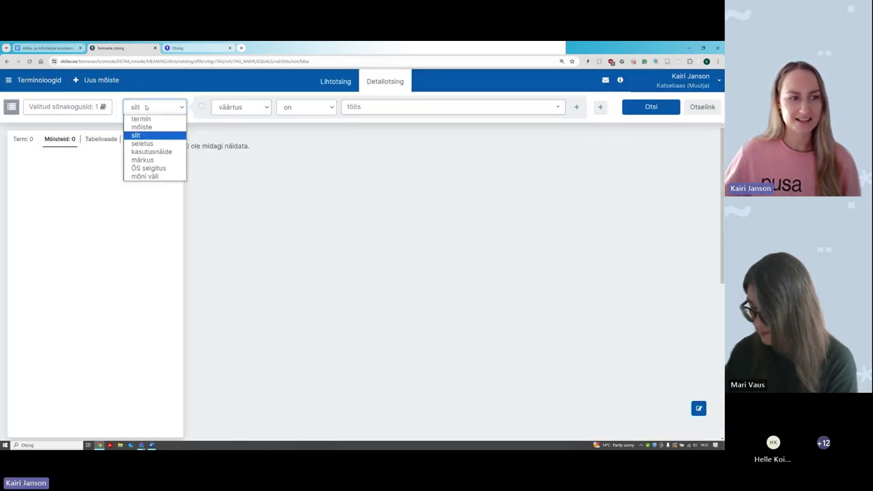
click(169, 152)
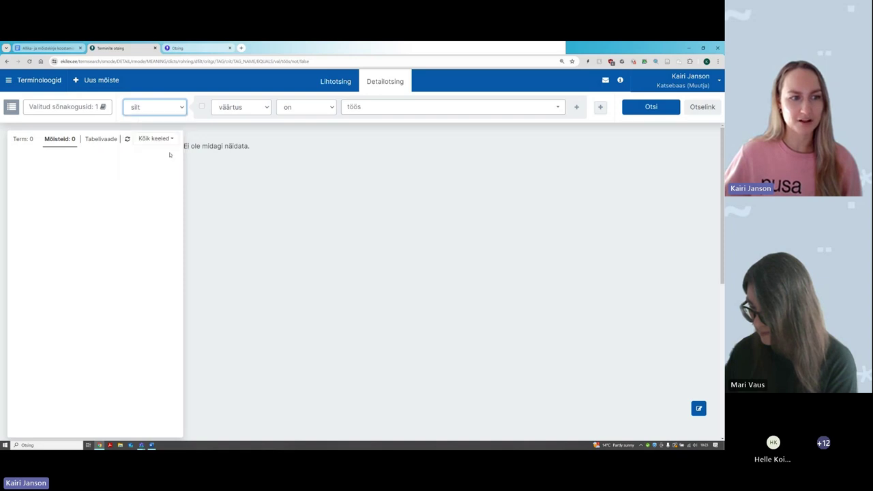
click(239, 108)
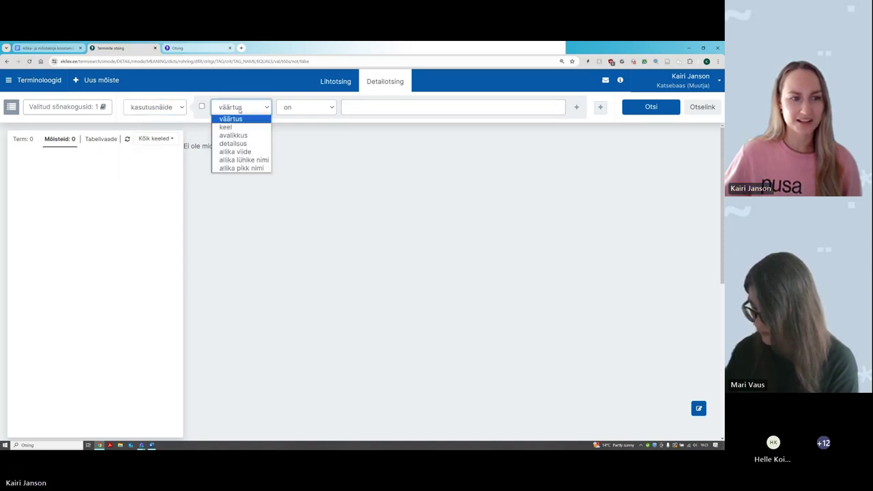
click(240, 120)
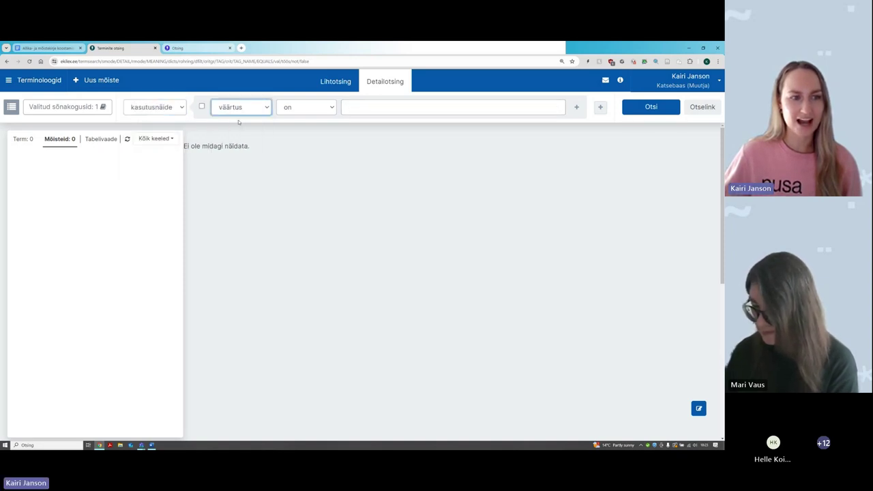
click(308, 107)
click(315, 168)
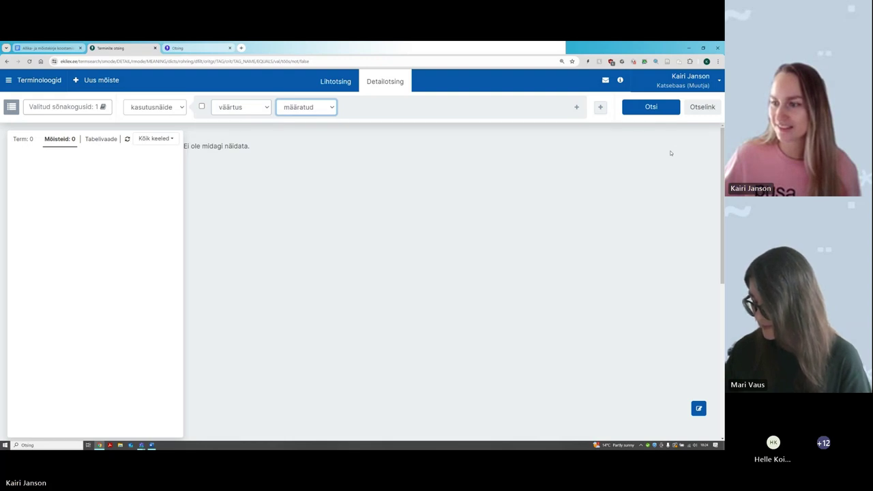
click(651, 108)
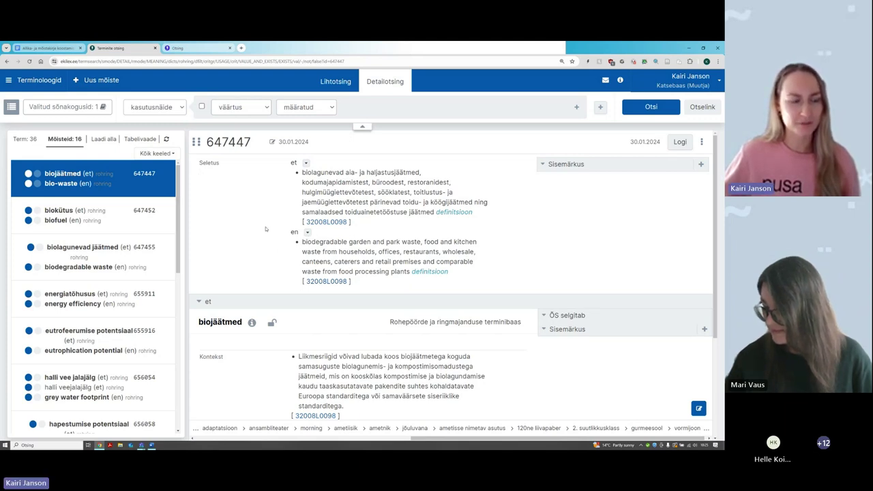
scroll(265, 240, down, 1)
scroll(266, 240, down, 2)
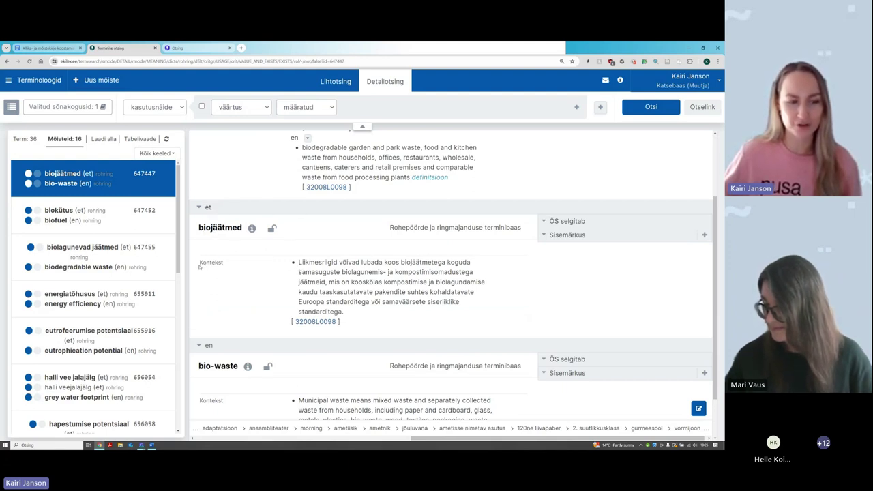
Step: Highlight the Kontekst sentence of the term biojäätmed, the term itself and its inflected form biojäätmetega in the sentence
drag(199, 267, 224, 265)
drag(299, 262, 362, 311)
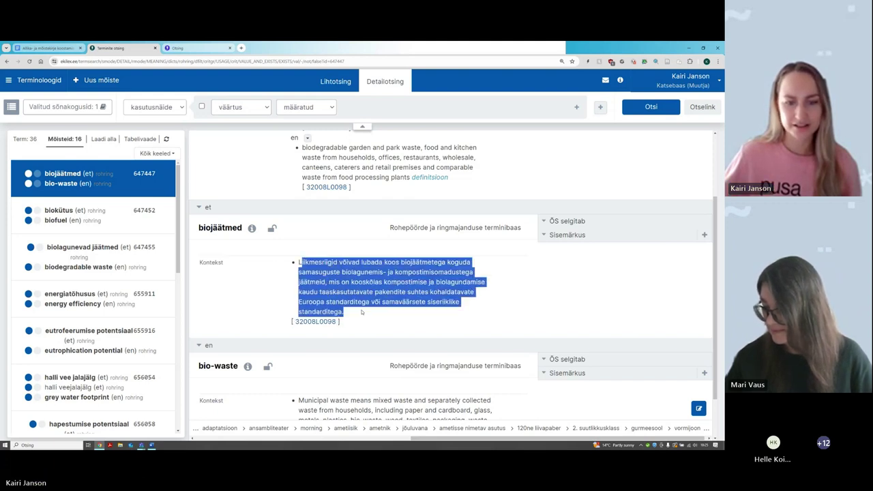
click(361, 311)
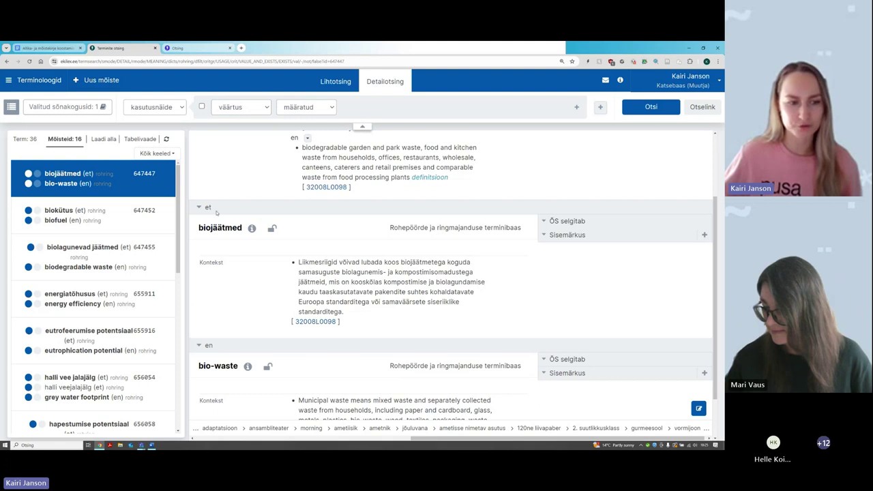
drag(197, 228, 243, 228)
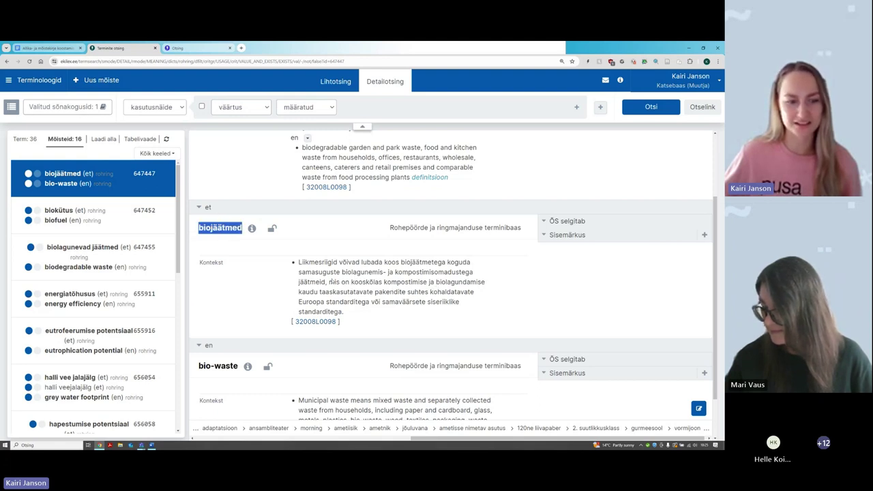
drag(401, 262, 446, 263)
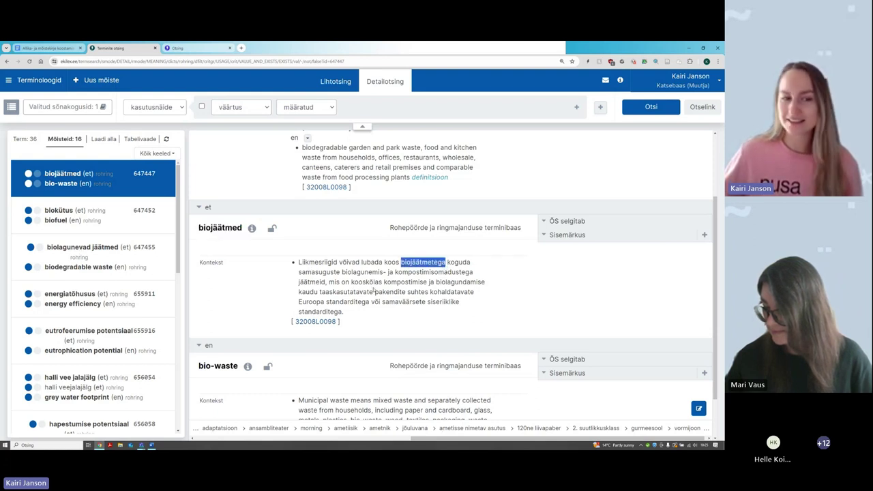
scroll(364, 300, up, 2)
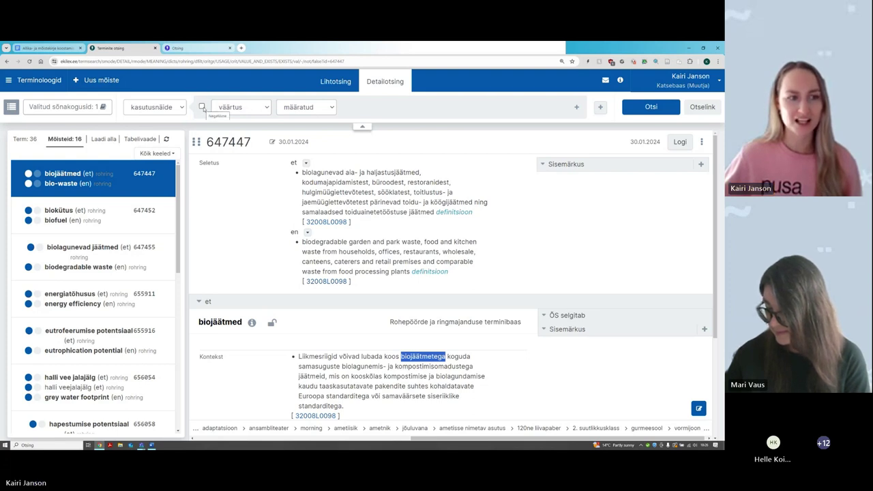
Step: Run the detailed search with the kasutusnäide väärtus määratud criterion negated, and clear the negation again
click(202, 107)
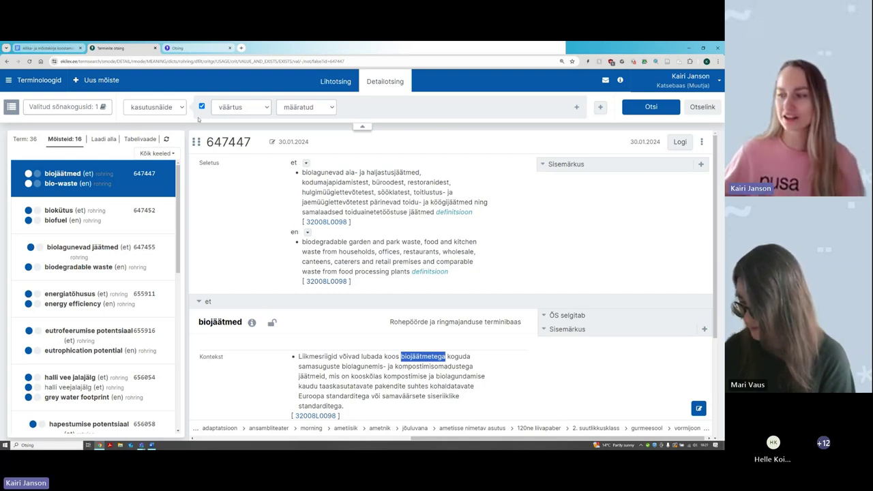
click(670, 111)
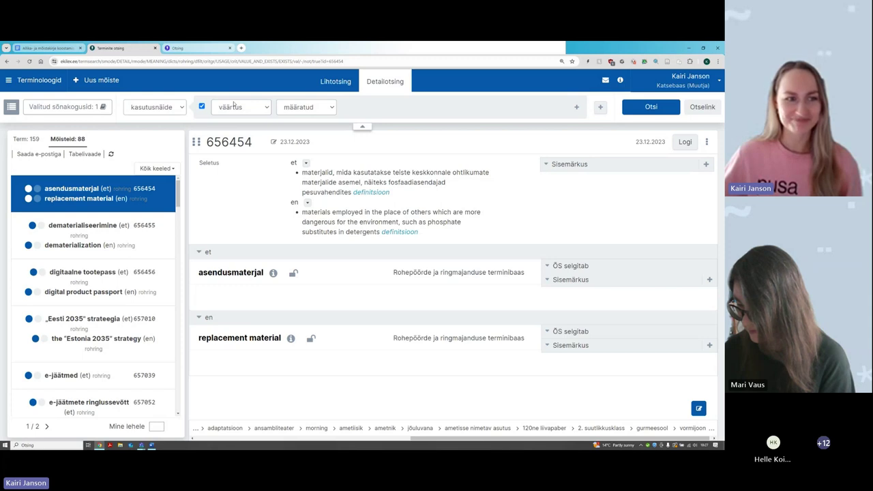
click(180, 109)
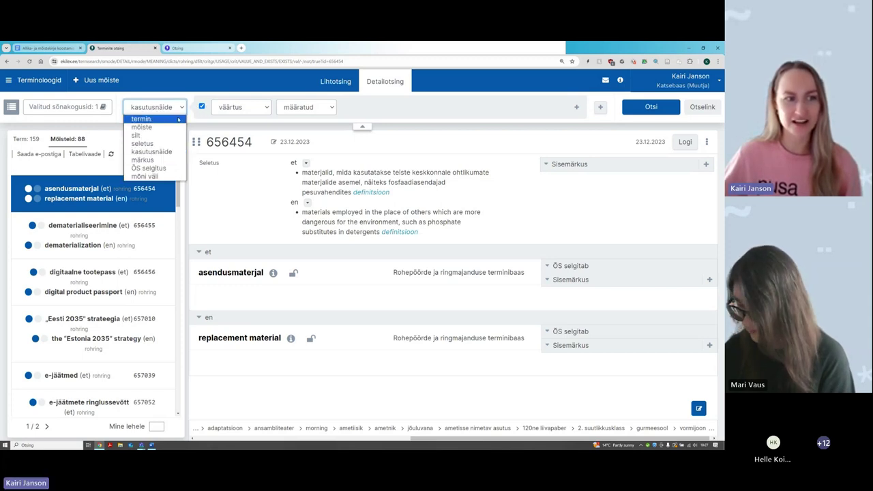
click(230, 107)
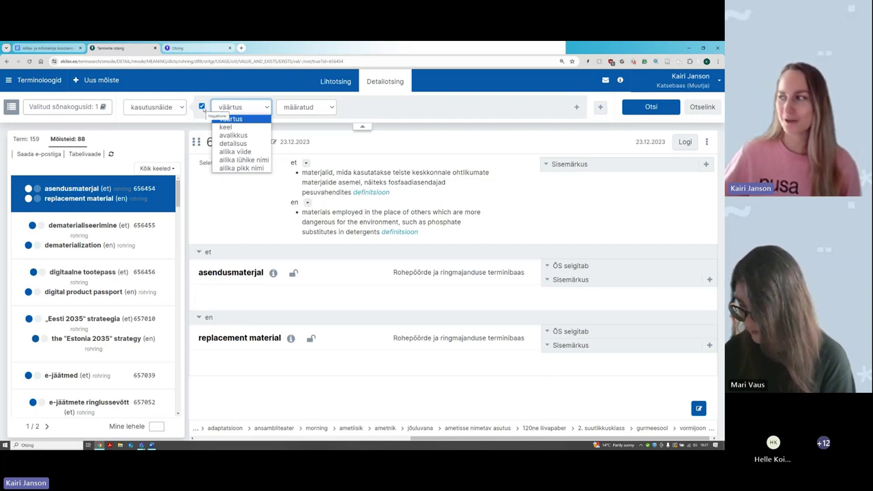
click(202, 107)
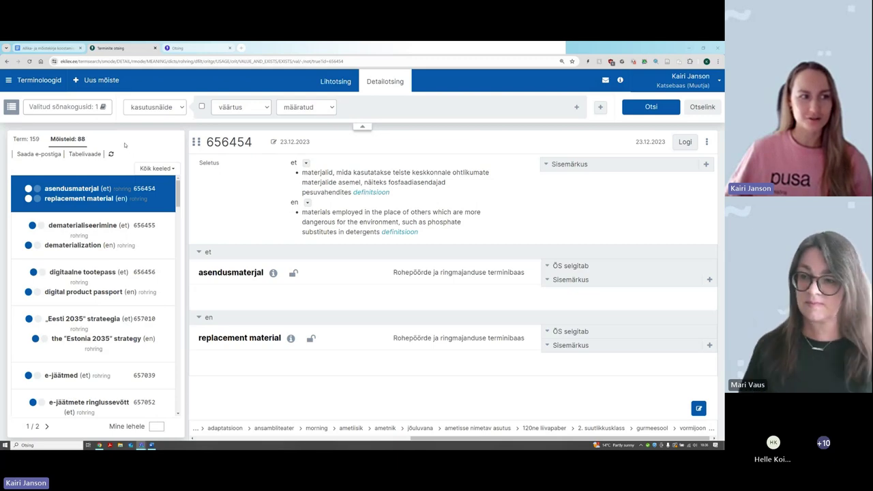
Step: Switch to Allikate otsing and run a simple source search for sõnastik
click(42, 82)
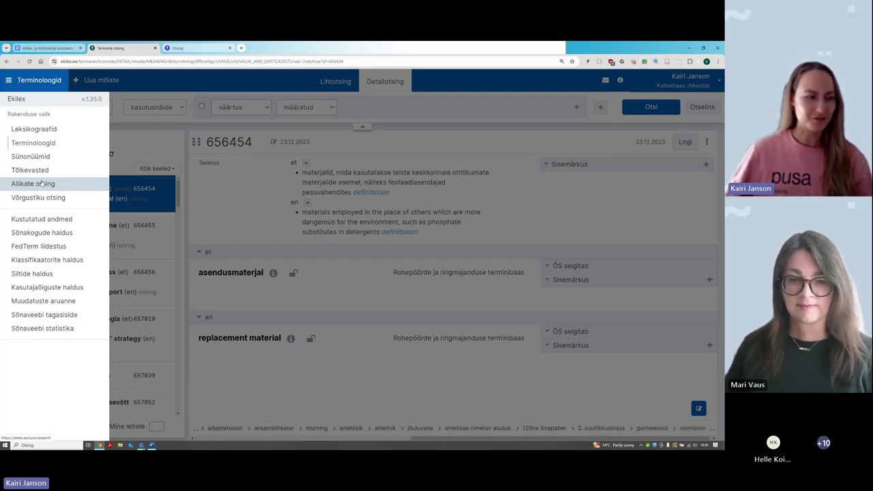
click(43, 184)
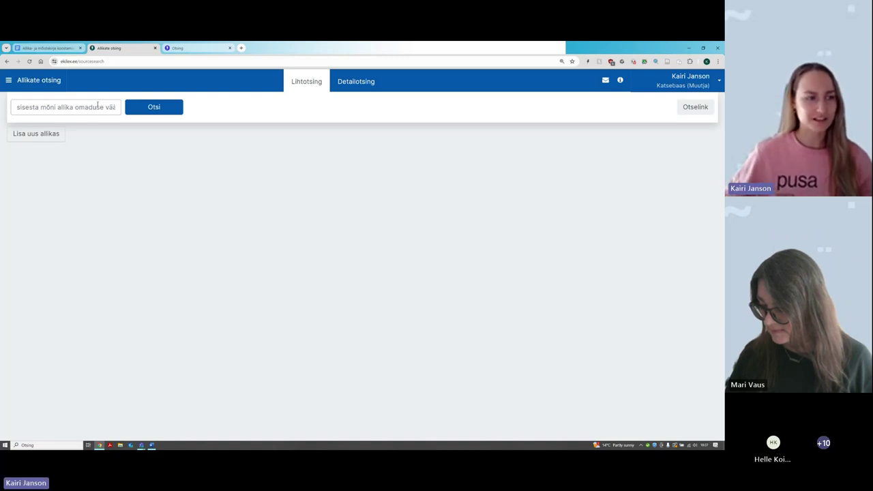
click(97, 106)
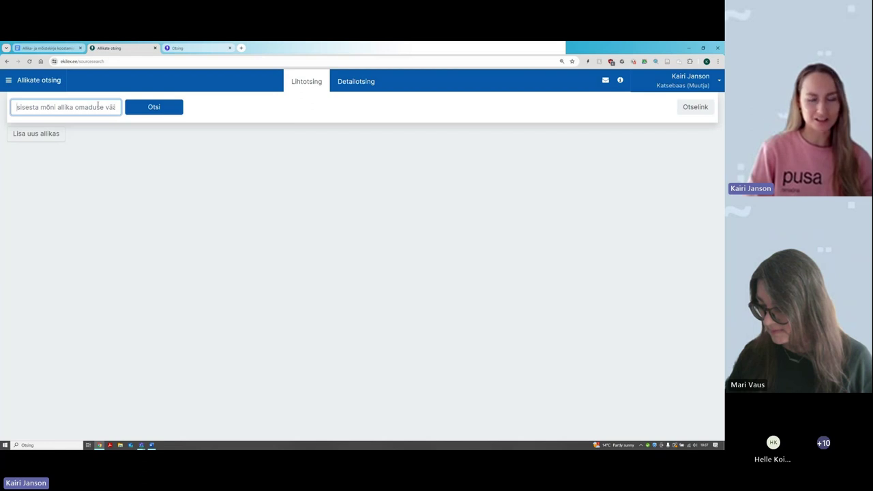
text(sõnastik)
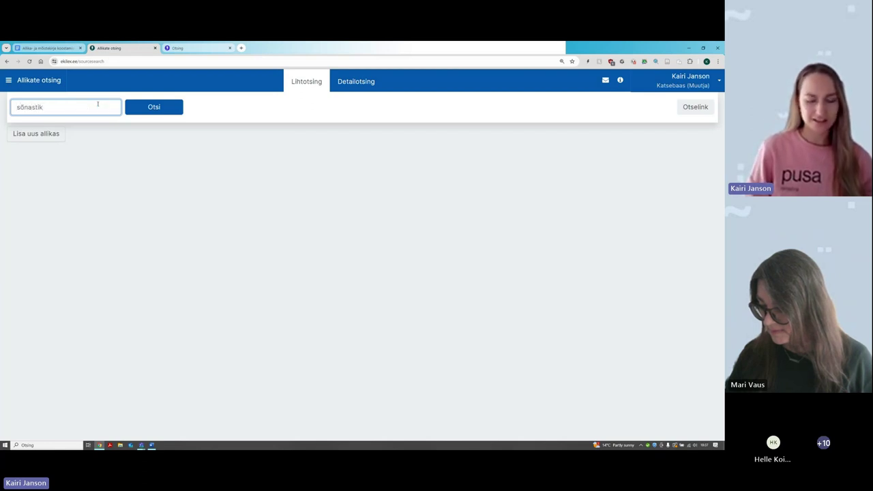
key(Return)
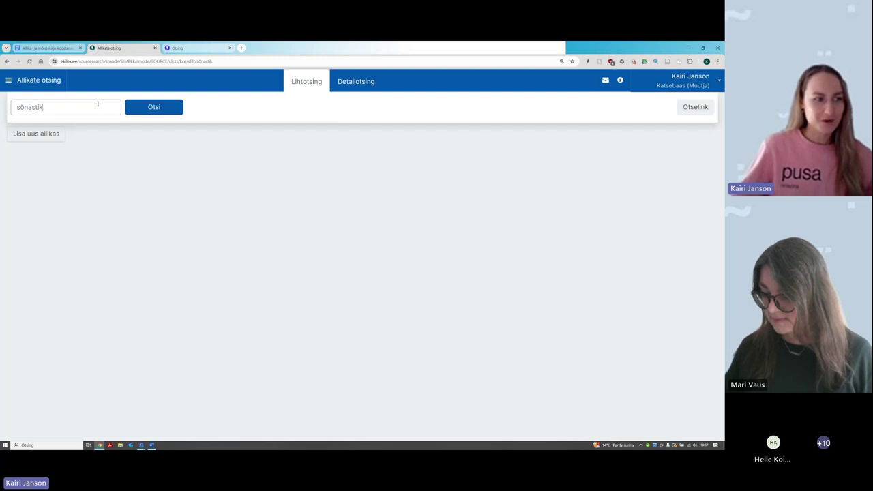
Step: Add wildcards around the source search term and search for *sõnastik*
click(97, 105)
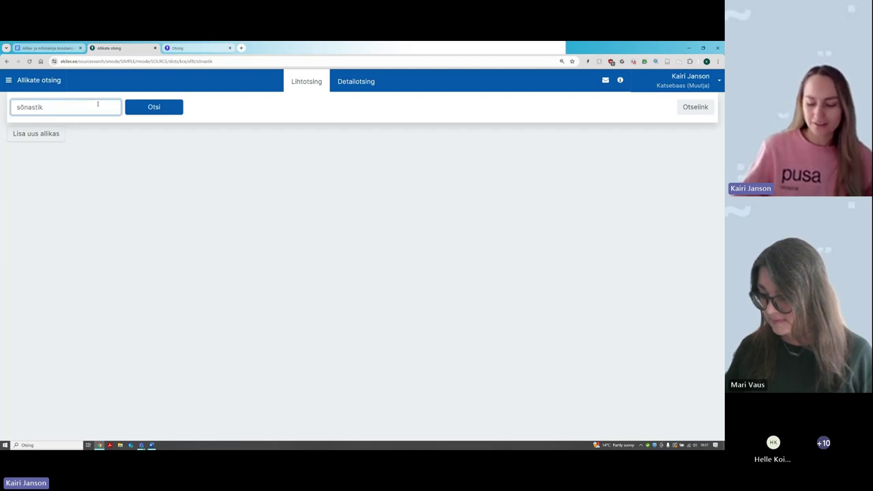
text(*)
key(Home)
text(*)
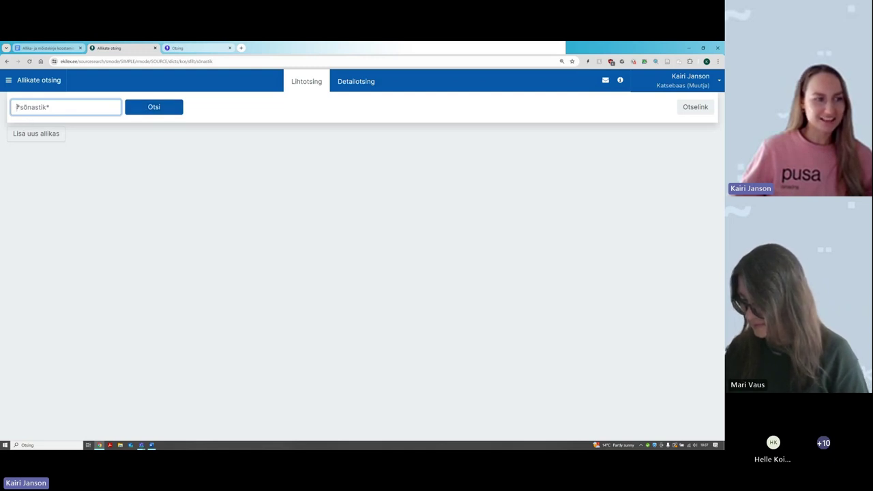
double_click(17, 107)
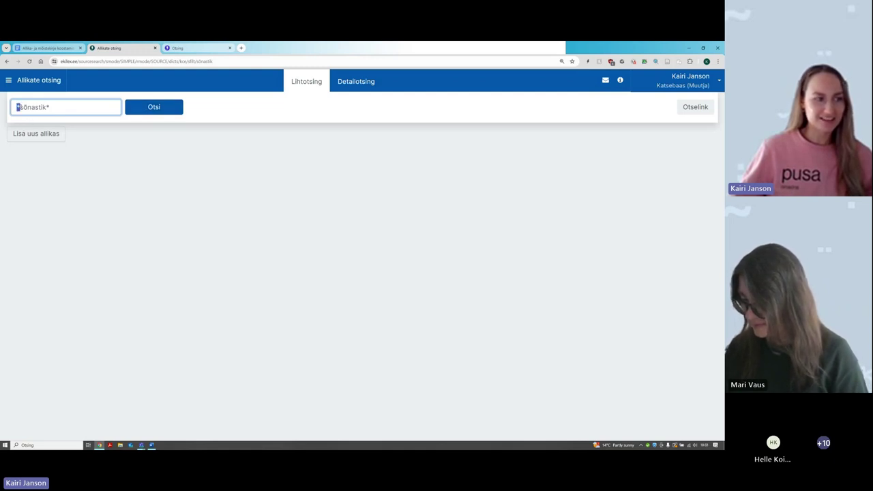
click(157, 110)
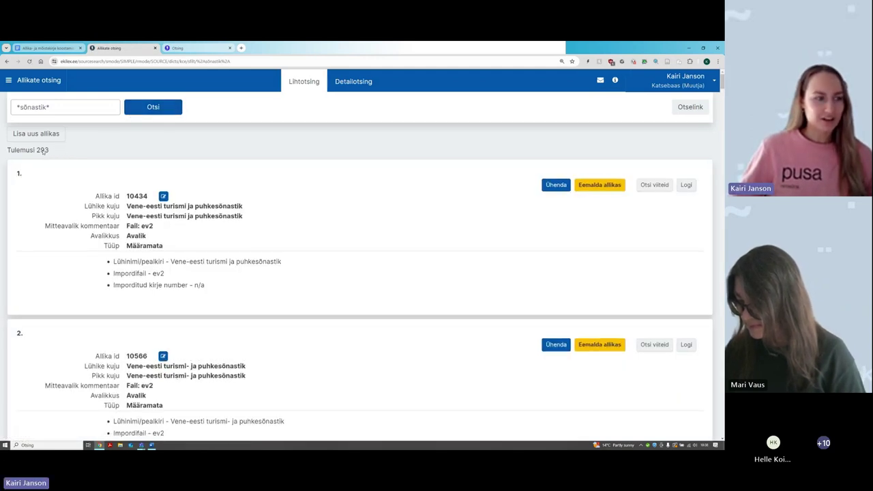
Step: Examine the result count and browse the sources found for *sõnastik*, returning to the start of the list
drag(41, 150, 50, 150)
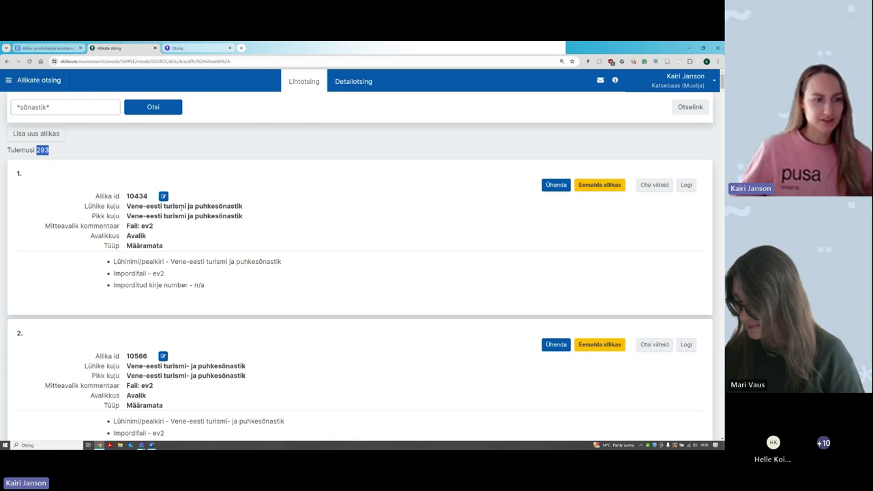
scroll(219, 271, down, 5)
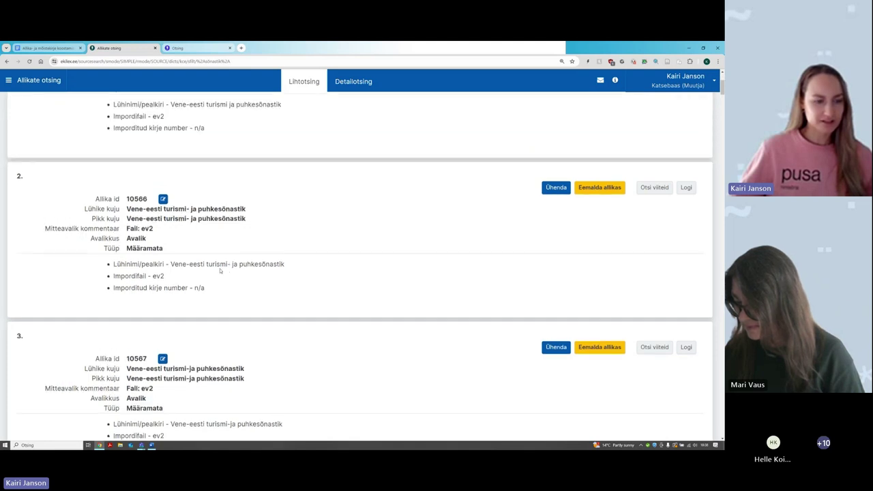
scroll(219, 271, down, 15)
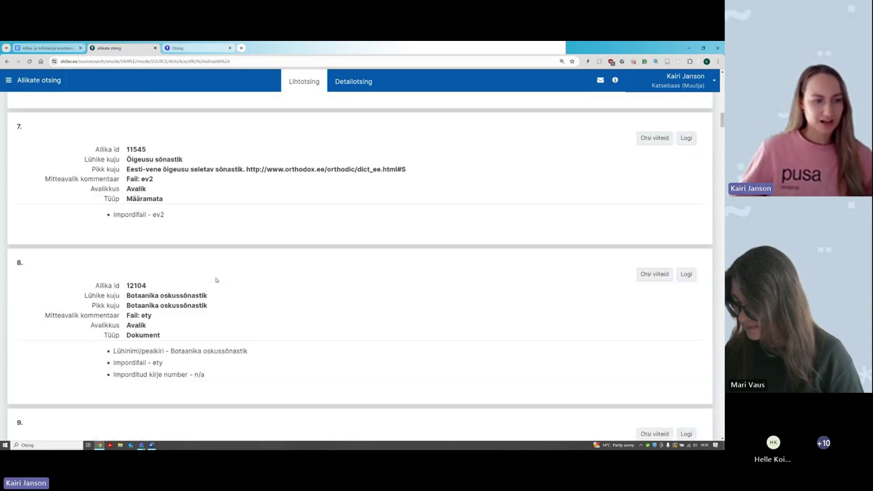
scroll(213, 276, up, 1)
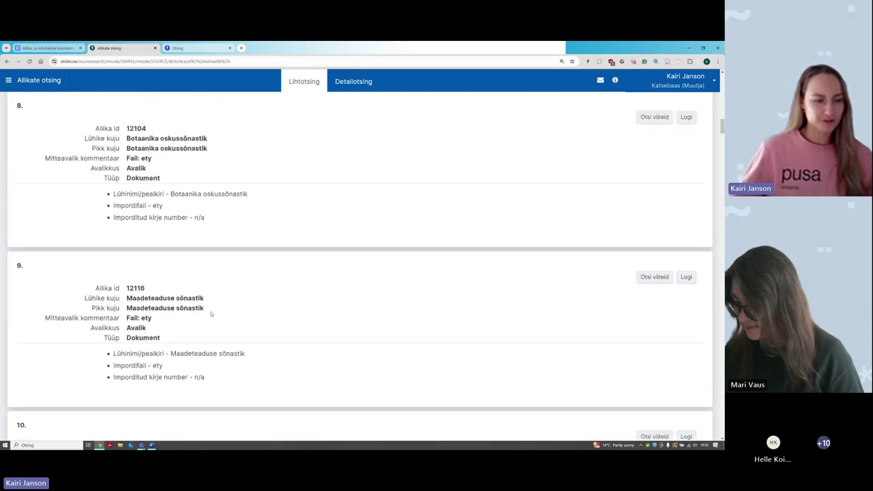
scroll(187, 293, down, 1)
scroll(189, 221, down, 3)
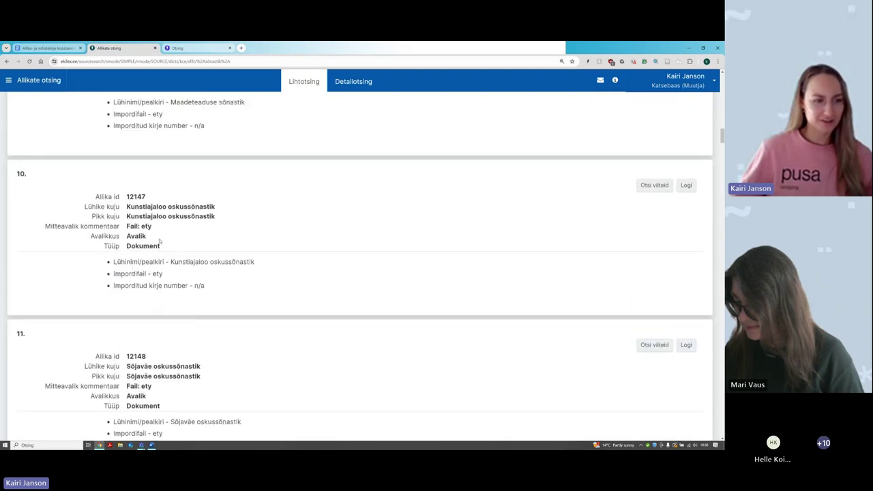
scroll(374, 261, down, 2)
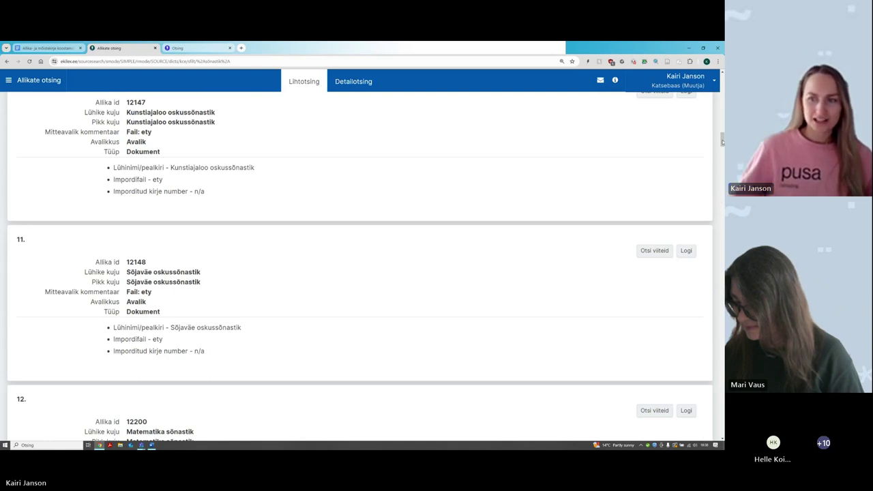
click(720, 102)
click(719, 103)
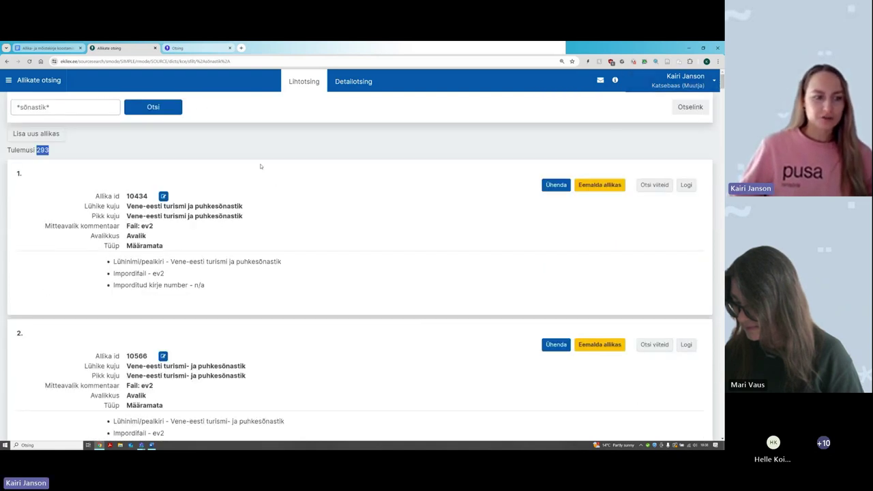
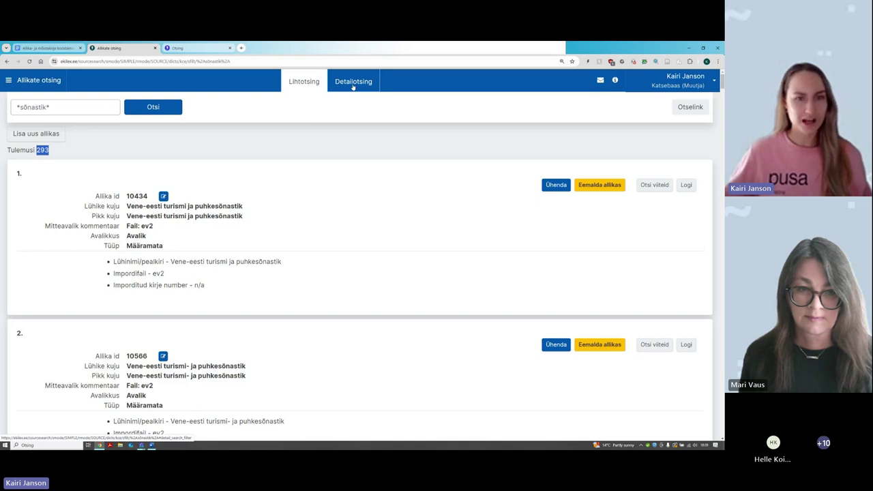
Step: Switch the source search to Detailotsing and set its allikas criterion to kasutatud sõnakogus with the condition on
key(ctrl+plus)
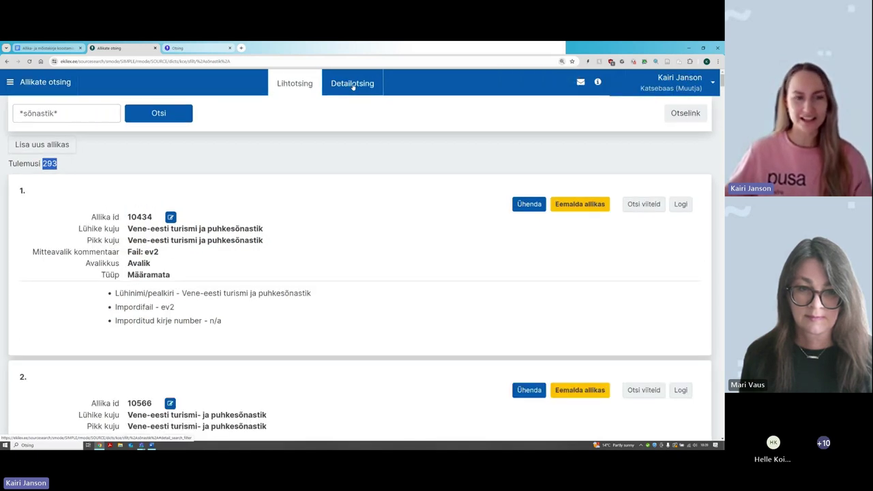
click(352, 86)
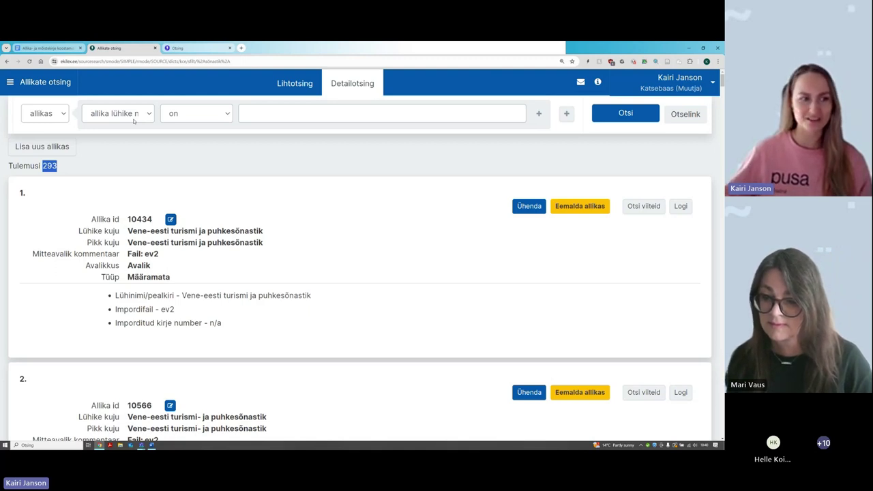
click(55, 115)
click(55, 115)
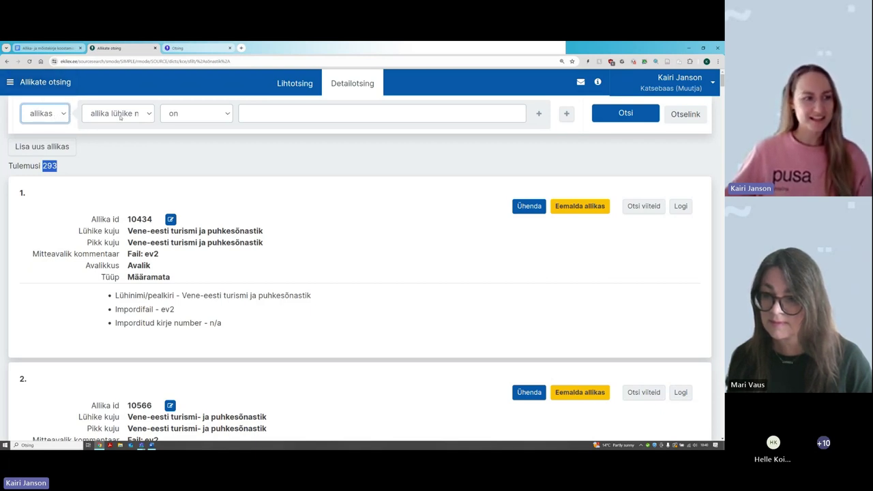
click(120, 117)
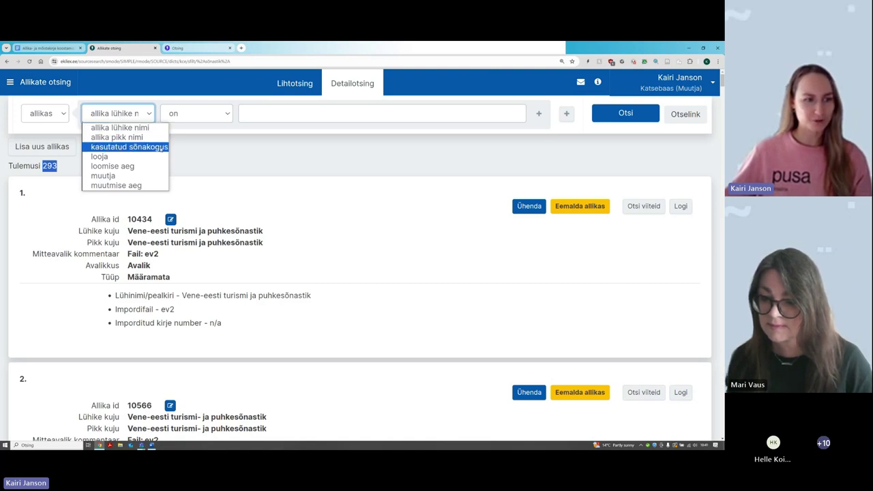
click(163, 147)
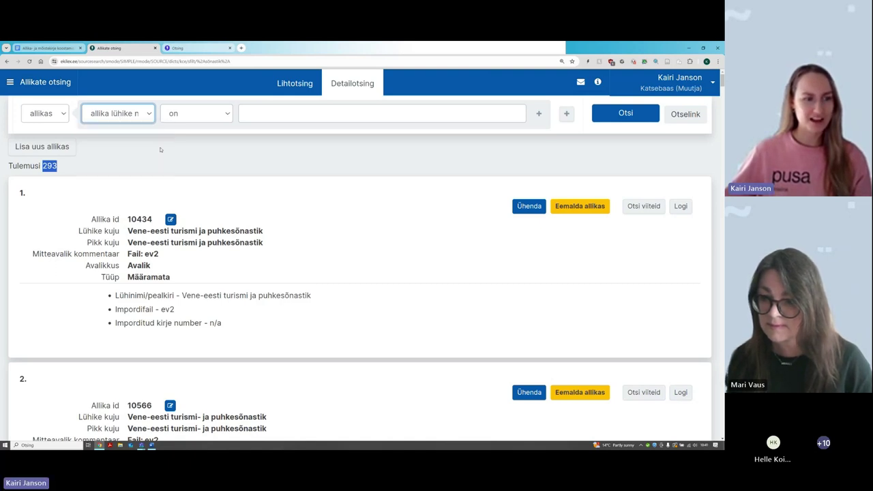
click(204, 113)
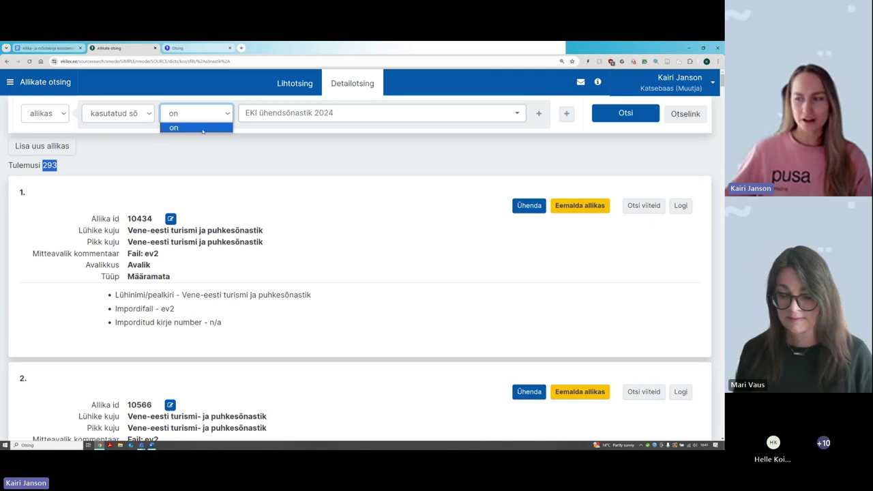
click(202, 129)
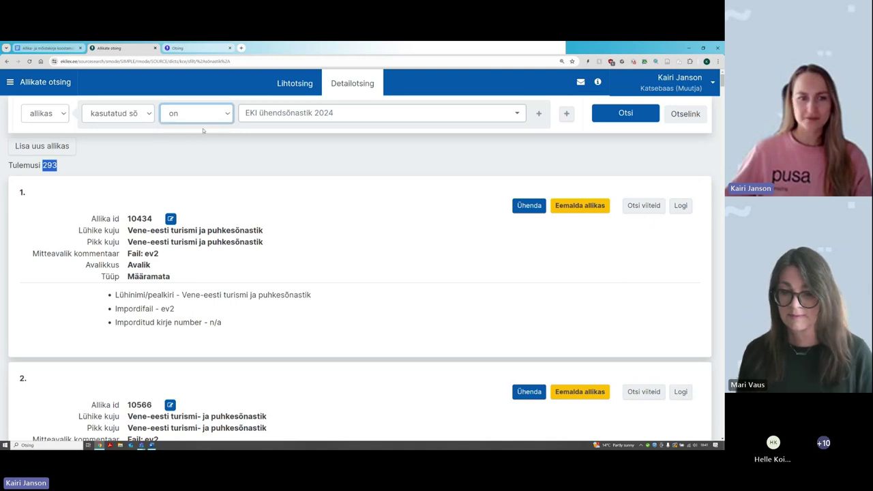
Step: Choose Teatriterminite baas as the dictionary using the sources and run the detailed search
click(315, 115)
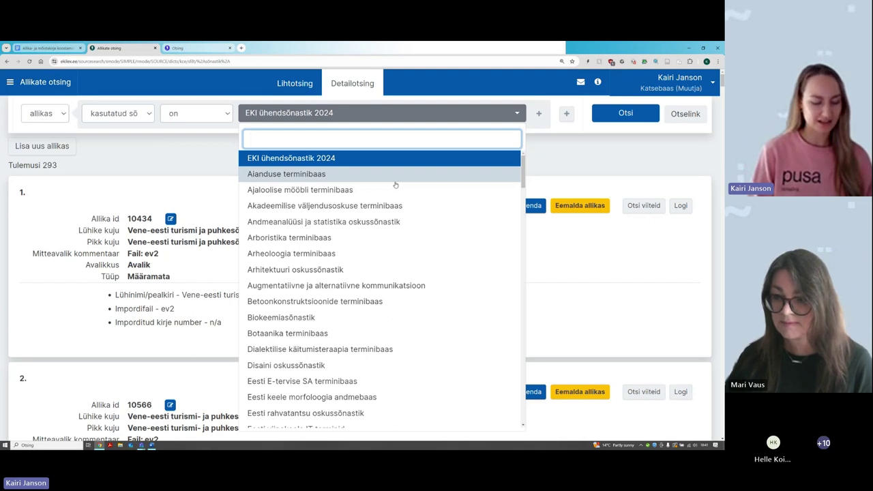
text(teatri)
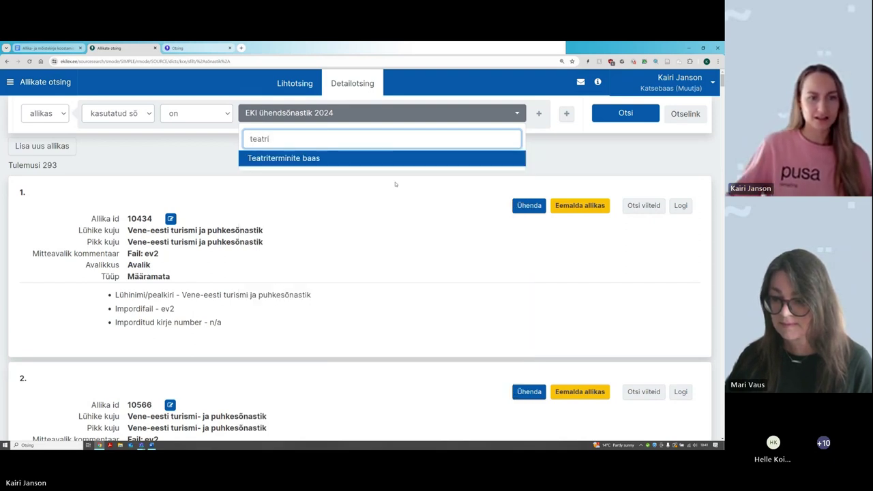
click(269, 158)
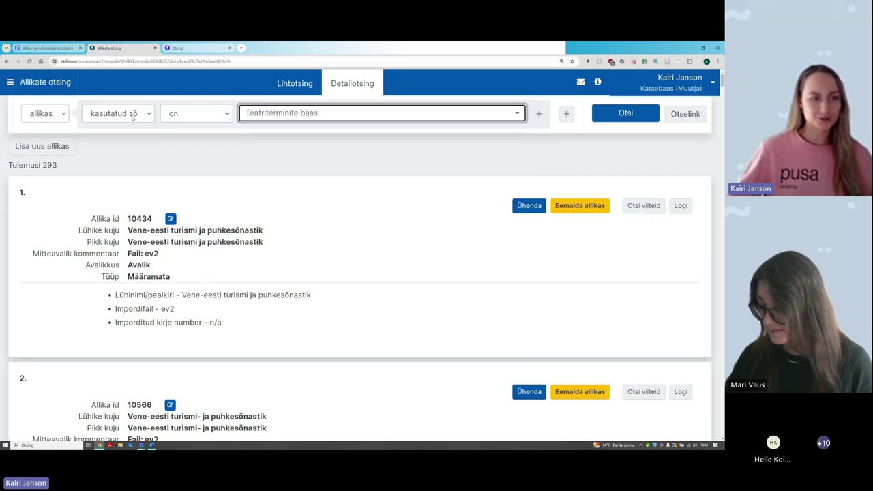
click(619, 113)
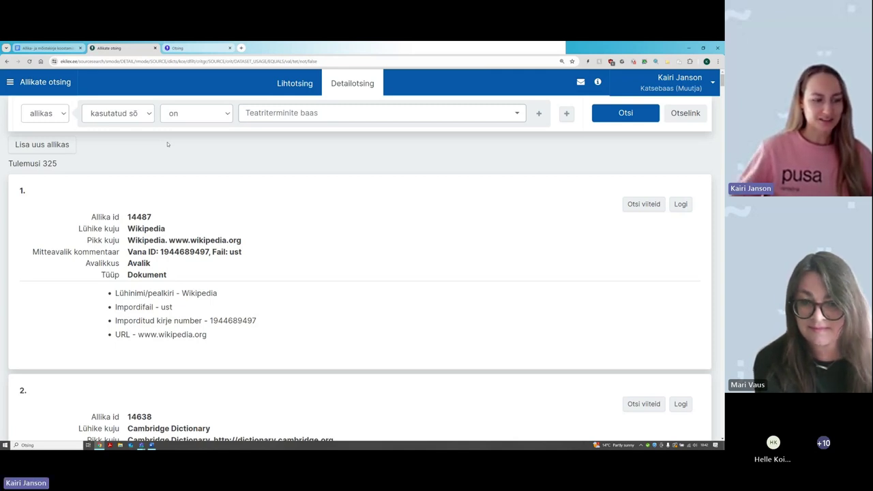
Step: Browse the sources used in Teatriterminite baas and return to the start of the list
scroll(195, 189, down, 5)
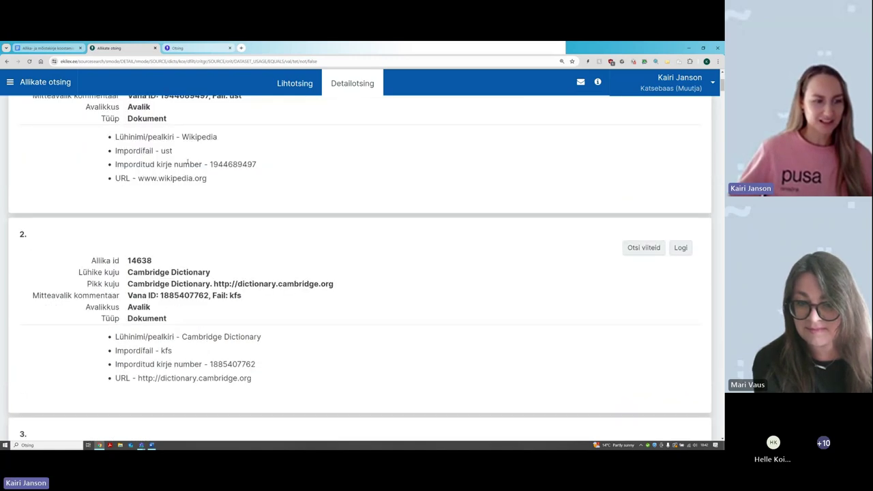
scroll(190, 188, down, 3)
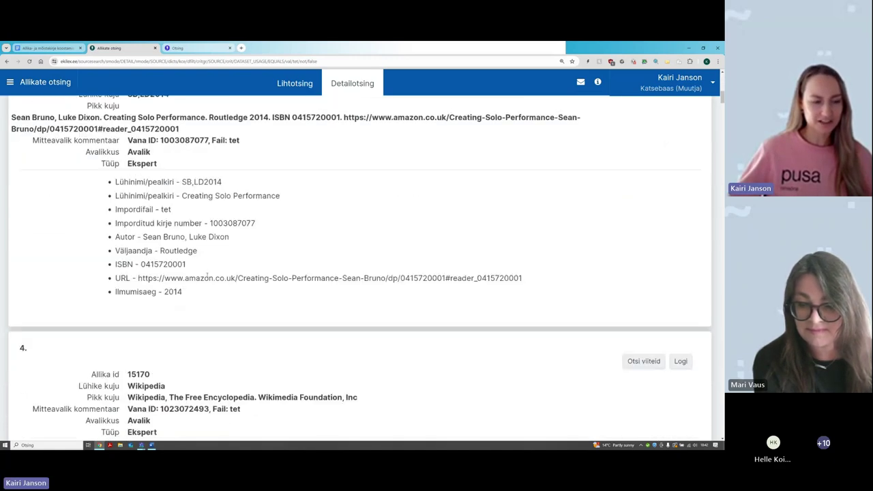
scroll(206, 276, down, 6)
scroll(214, 263, down, 3)
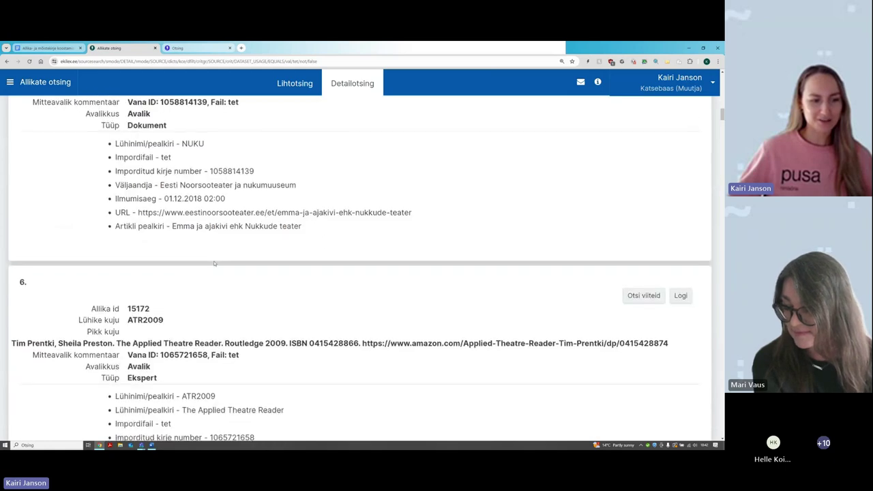
scroll(214, 263, down, 2)
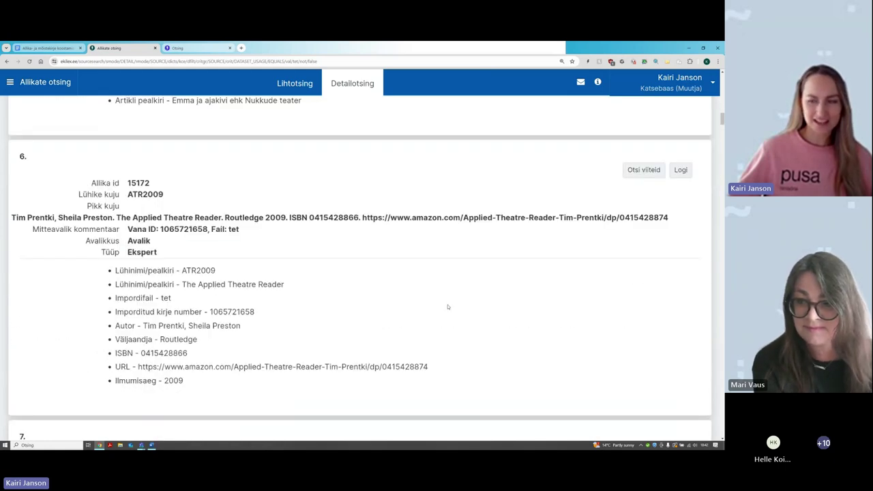
scroll(448, 306, down, 2)
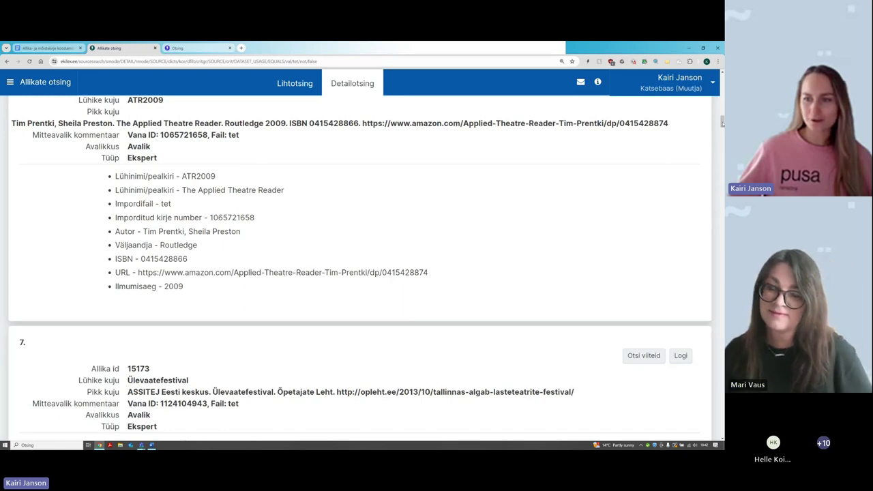
drag(722, 121, 720, 80)
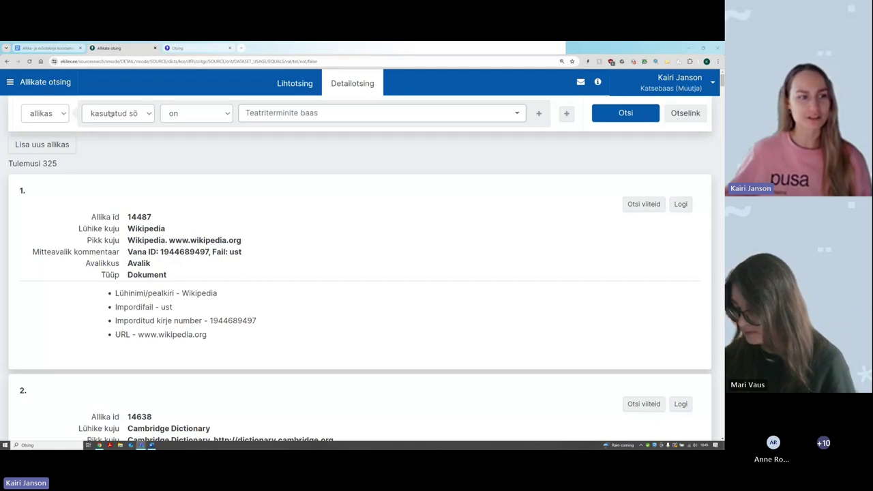
Step: Change the source criterion to looja and review the other available source criteria
click(110, 114)
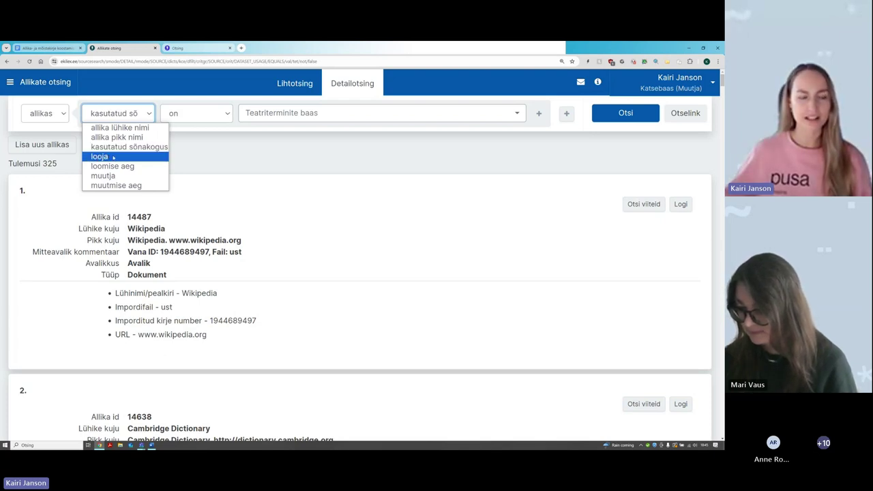
click(113, 157)
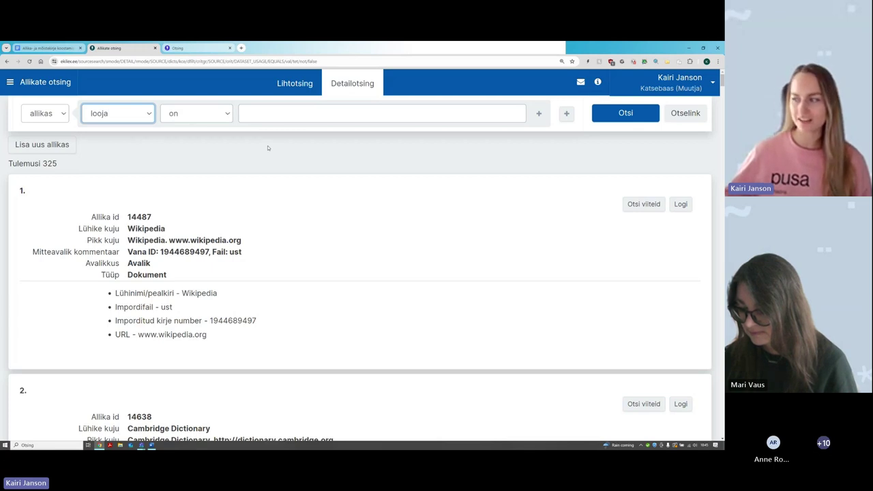
click(114, 114)
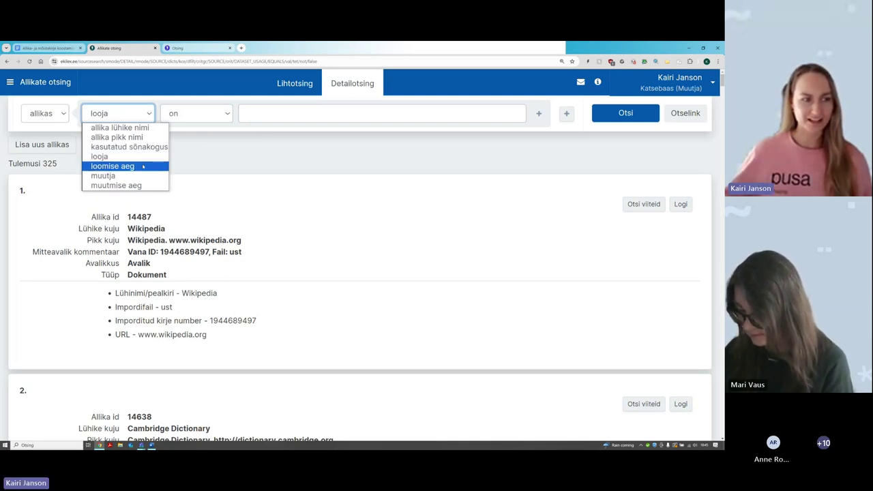
click(352, 162)
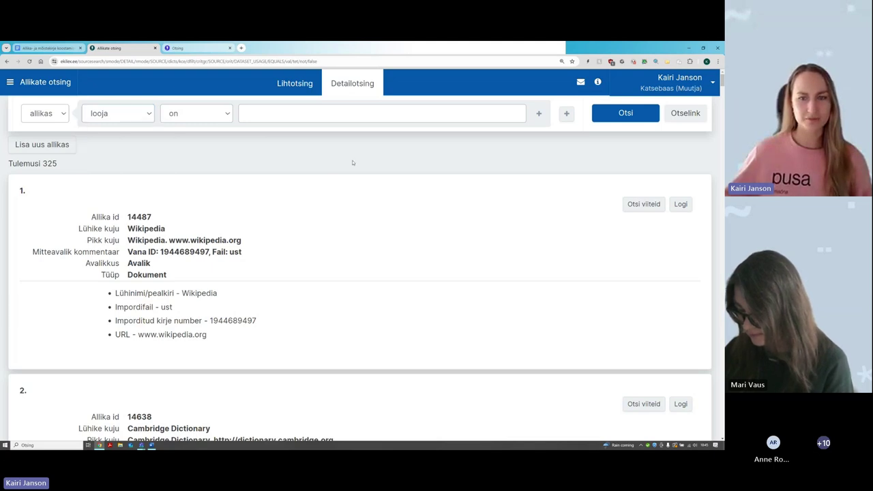
Step: Try combining a loomise aeg criterion with an added kasutatud sõnakogus criterion for Arboristika terminibaas, and remove the added criterion
click(539, 114)
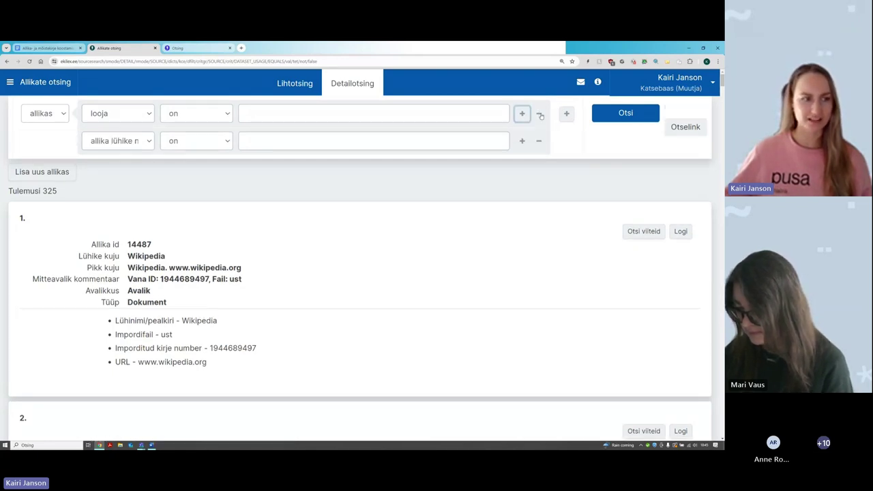
click(114, 116)
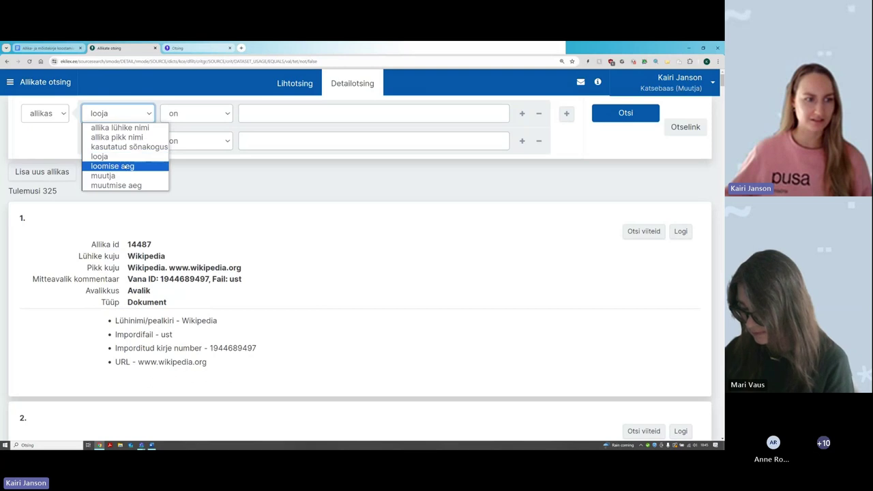
click(123, 167)
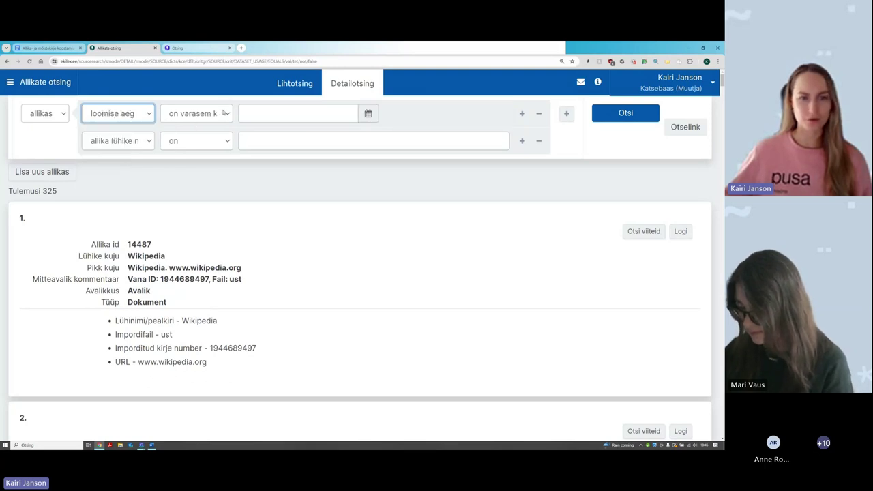
click(118, 140)
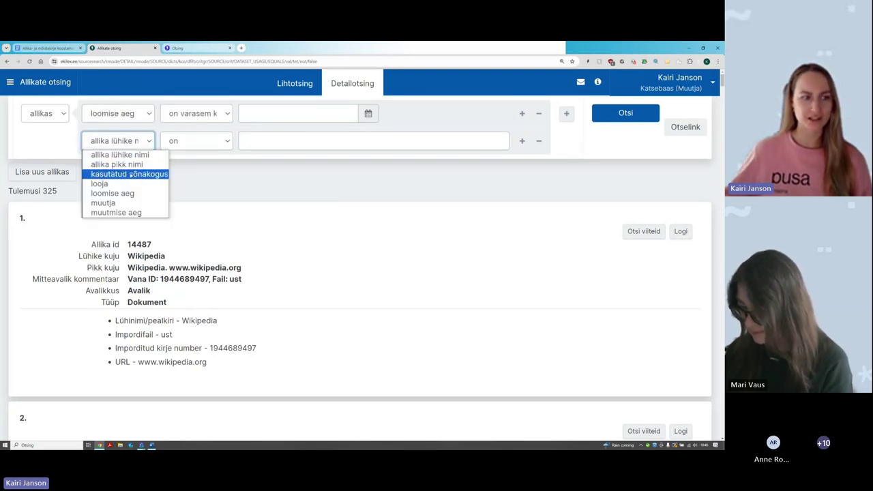
click(131, 176)
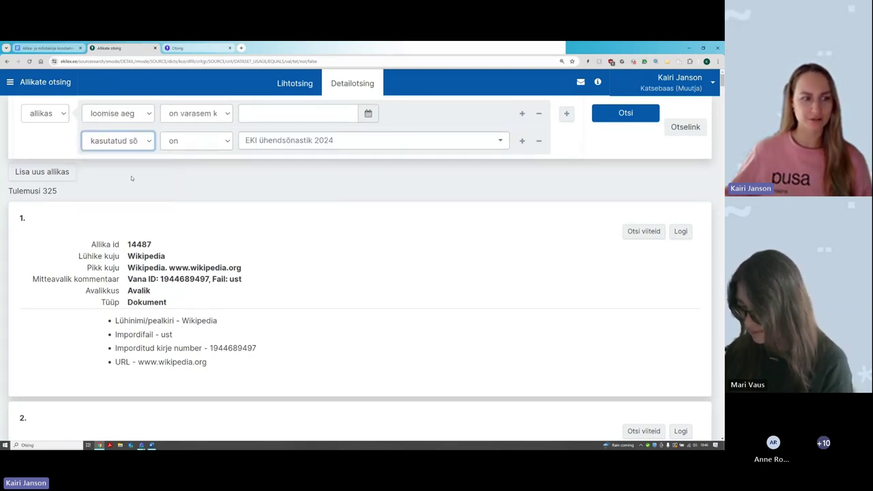
click(251, 141)
click(278, 270)
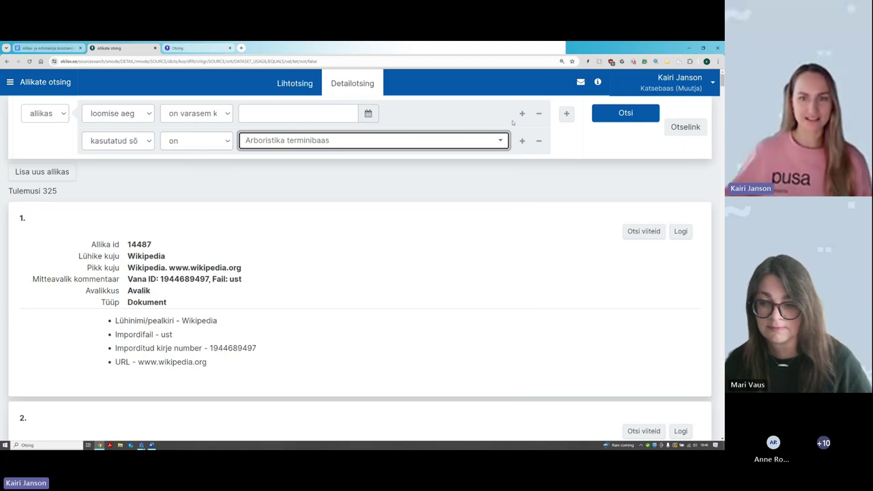
click(539, 144)
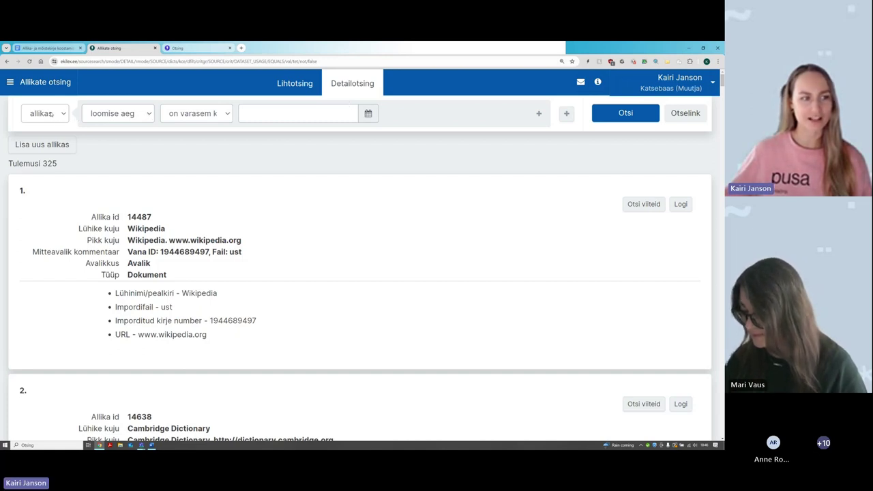
Step: Set the source criterion back to kasutatud sõnakogus and open the choice of dictionaries
click(118, 115)
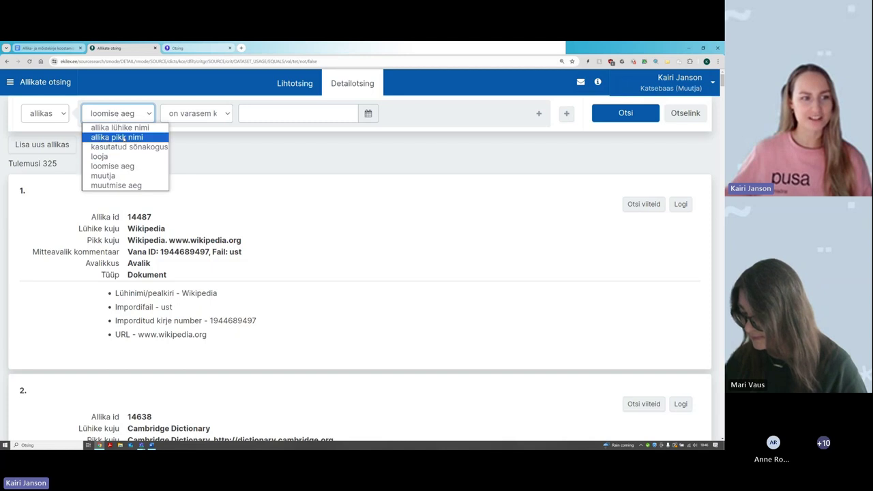
click(126, 147)
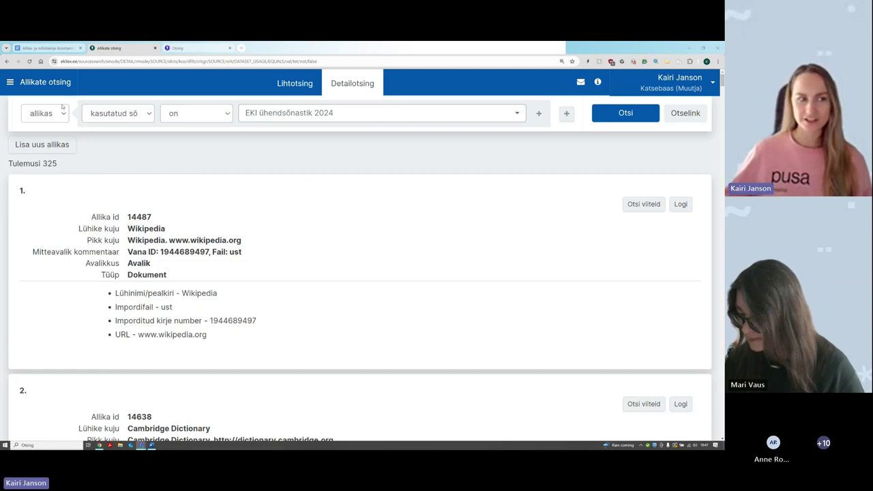
click(118, 117)
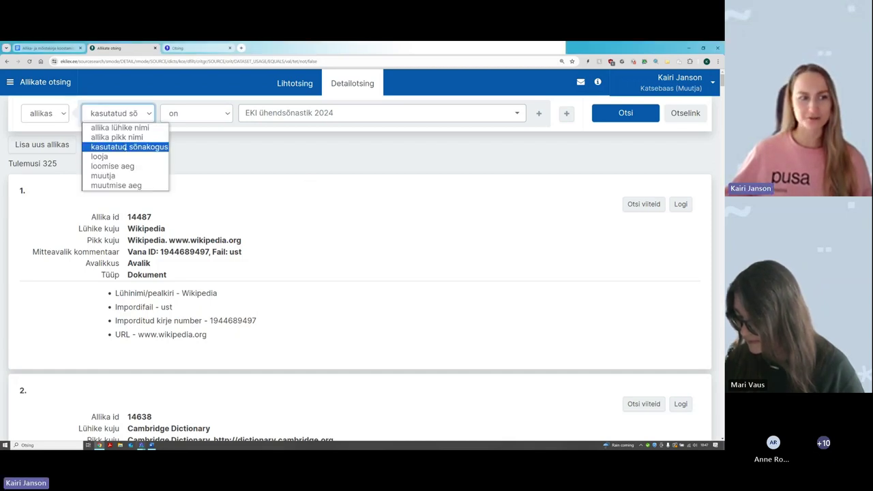
click(201, 124)
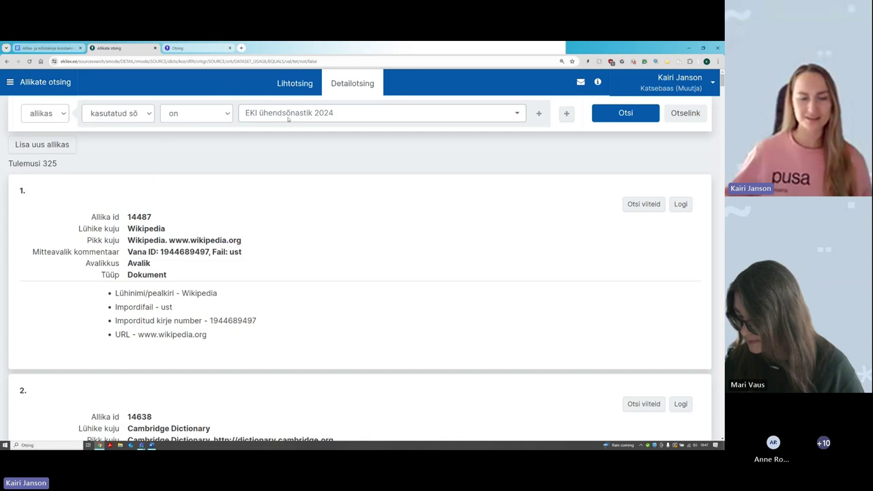
click(288, 116)
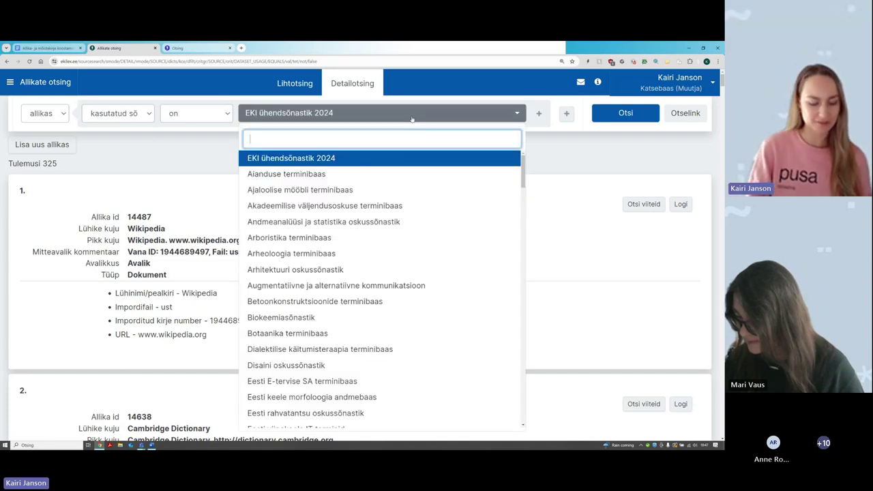
Step: Filter the source search by the dataset Vibulaskmise terminibaas and run the search
text(vibu)
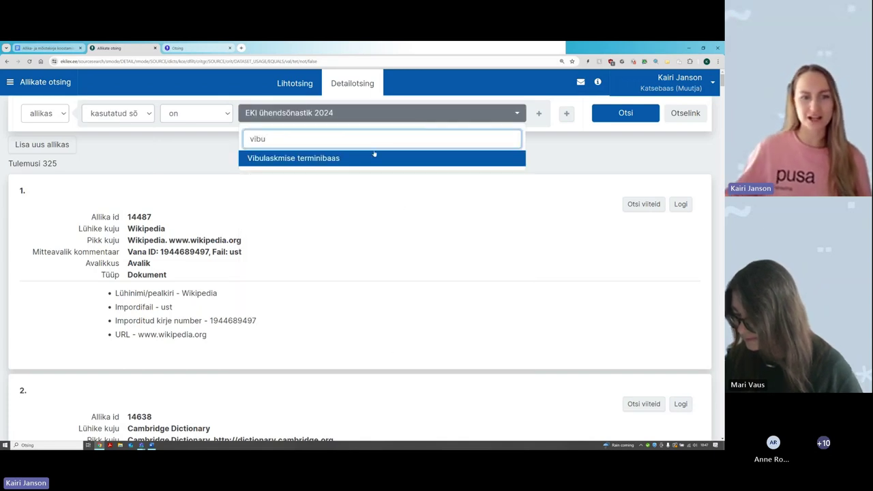
click(368, 158)
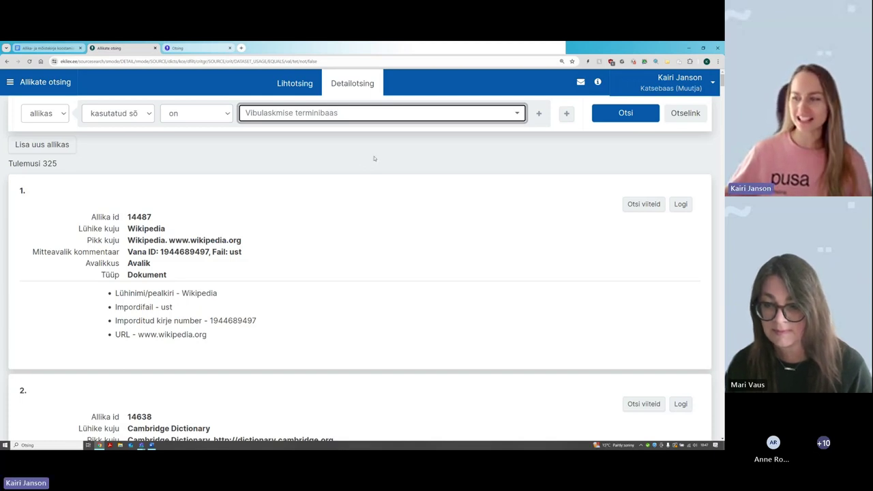
click(626, 113)
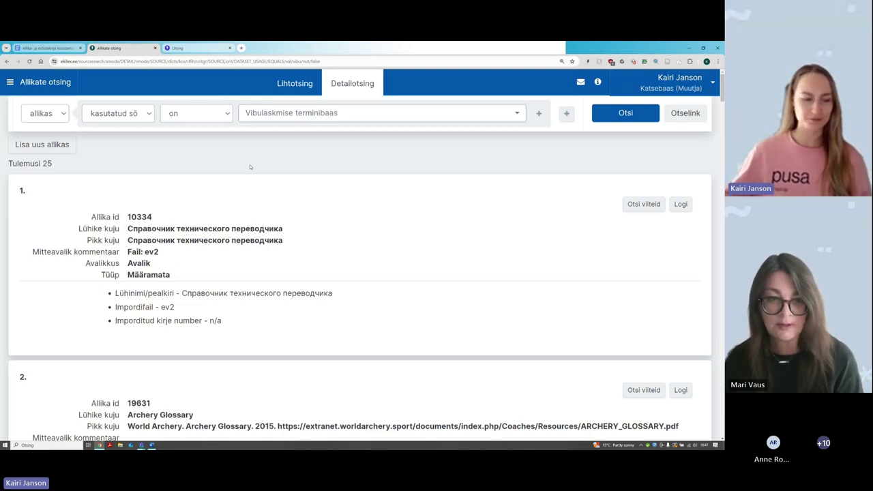
Step: Look through the source records found for Vibulaskmise terminibaas and return to the start of the results
scroll(330, 287, down, 3)
scroll(331, 287, down, 3)
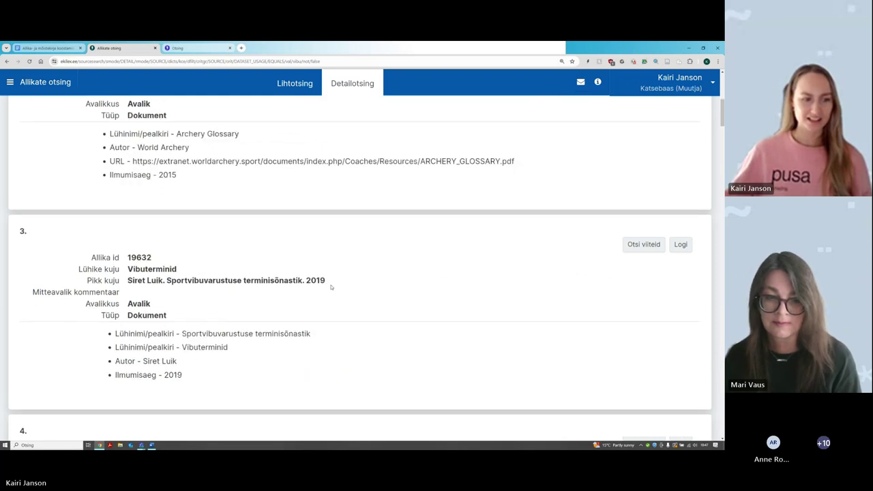
scroll(330, 287, down, 3)
scroll(331, 287, down, 3)
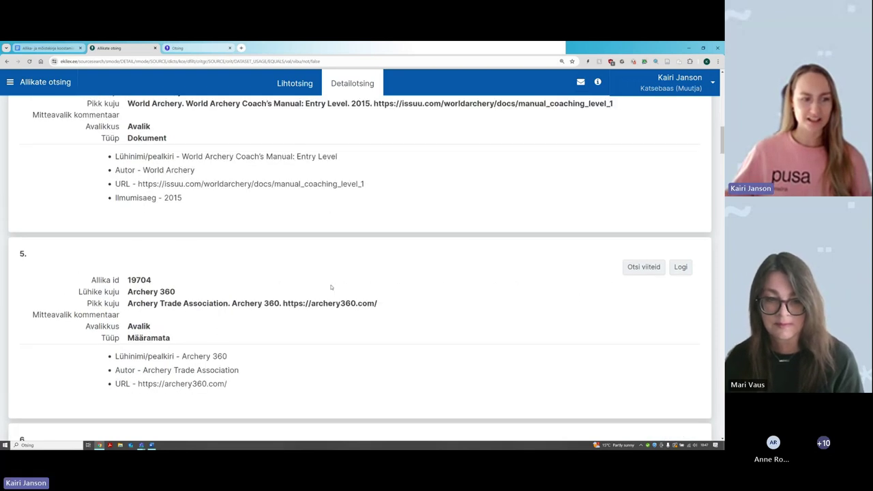
scroll(331, 287, down, 3)
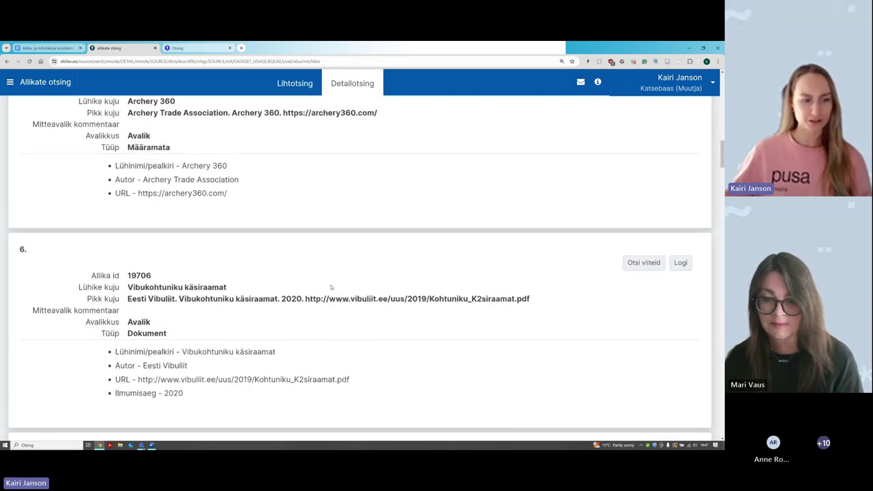
scroll(331, 287, down, 3)
scroll(331, 286, down, 3)
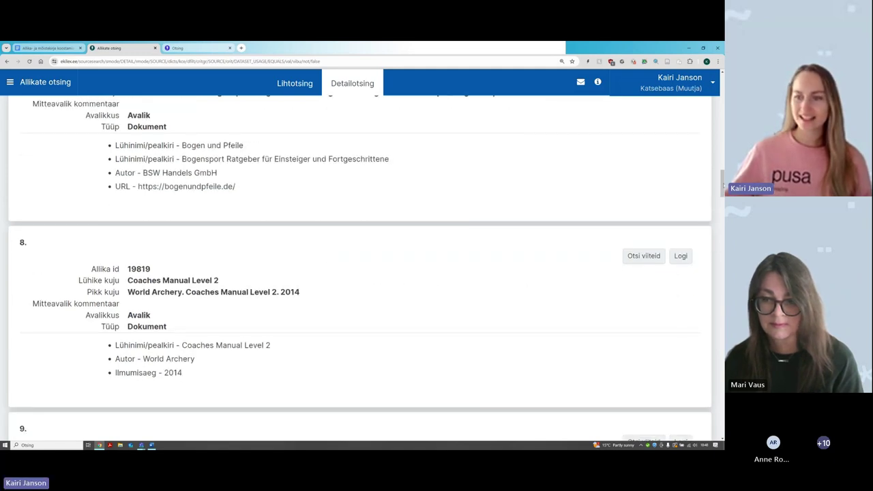
scroll(709, 201, up, 20)
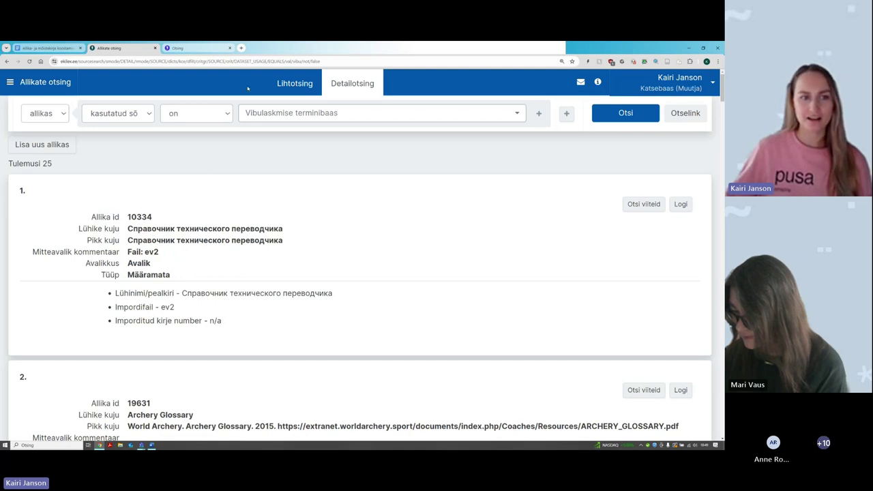
Step: Open the website terminoloogia.ee in a new browser tab
click(241, 48)
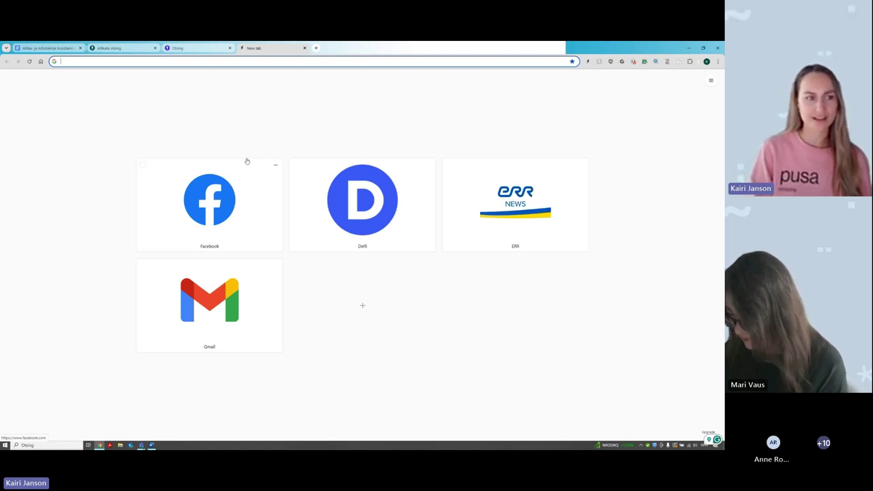
text(terminoloogia.ee)
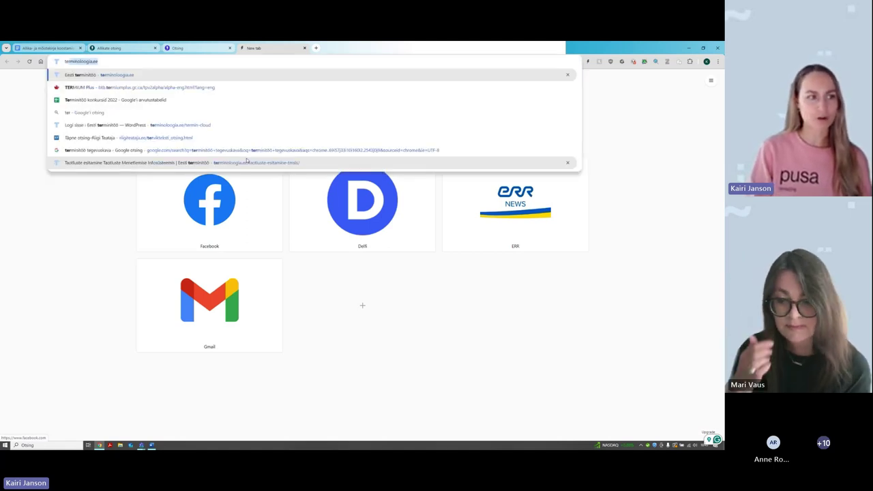
key(Return)
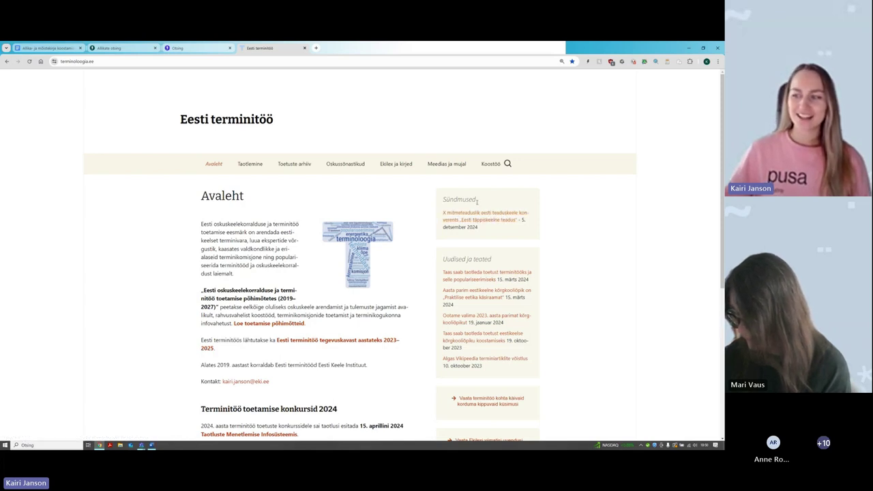
click(201, 62)
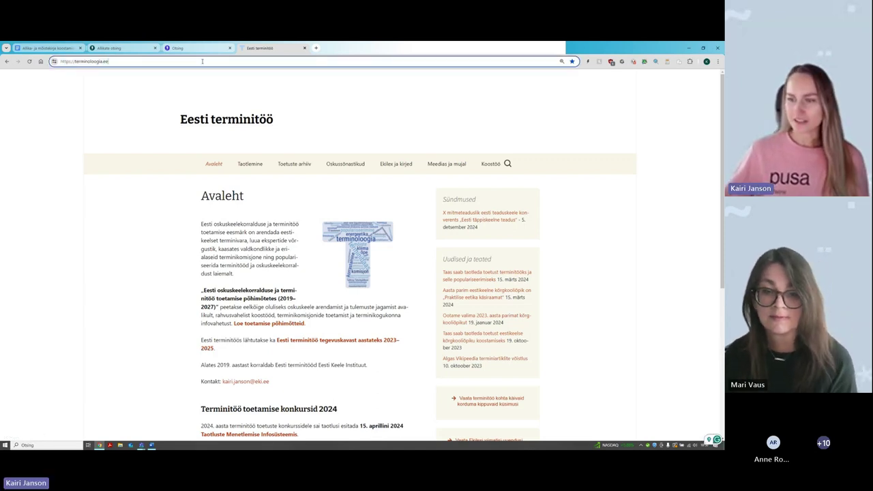
click(202, 61)
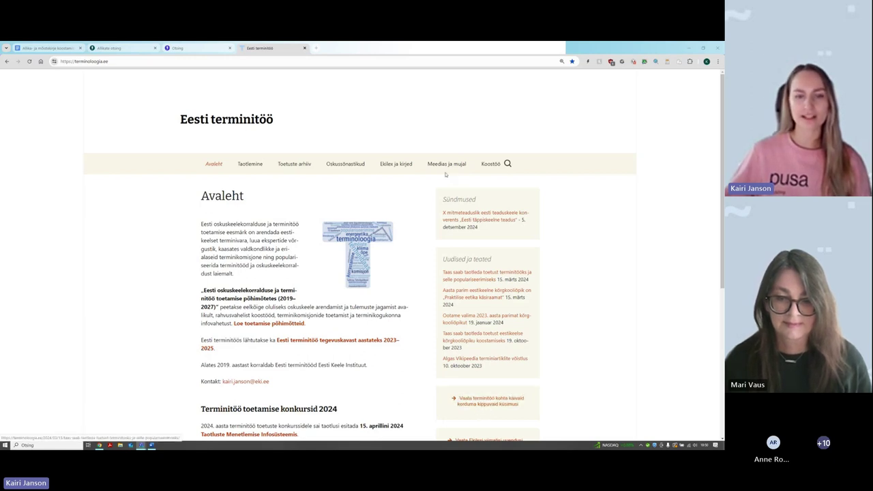
Step: Enlarge the Eesti terminitöö home page and open its frequently asked questions page (Korduma kippuvad küsimused)
mouse_move(421, 170)
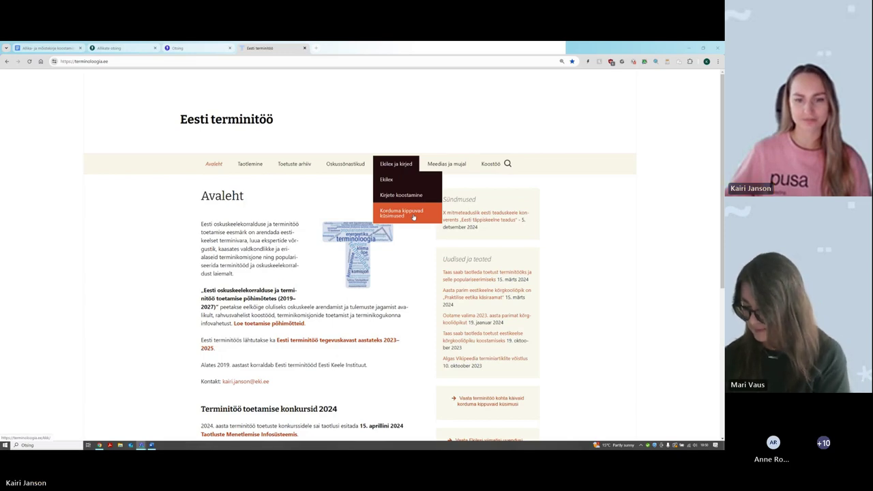
key(ctrl+plus)
key(ctrl+plus)
mouse_move(420, 241)
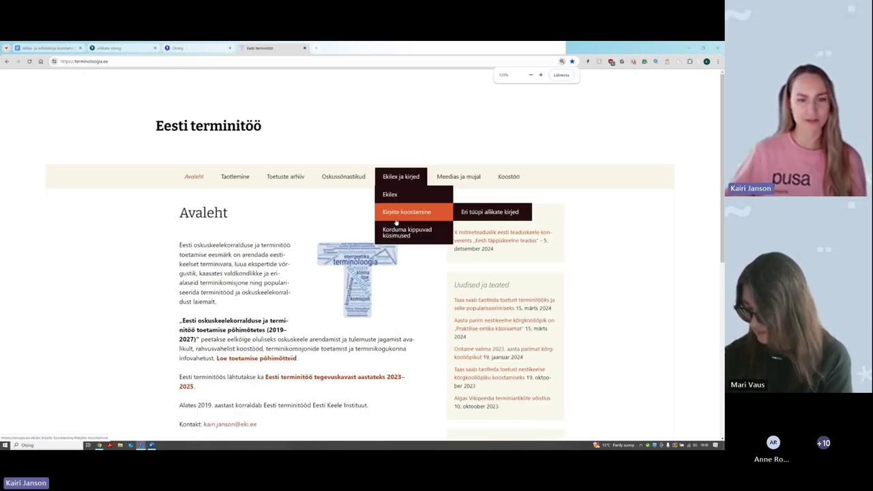
scroll(420, 241, down, 1)
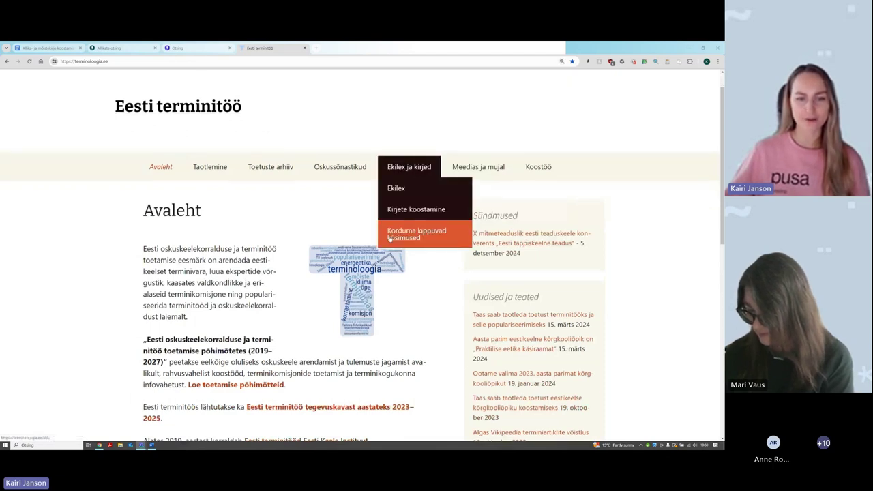
scroll(600, 272, down, 3)
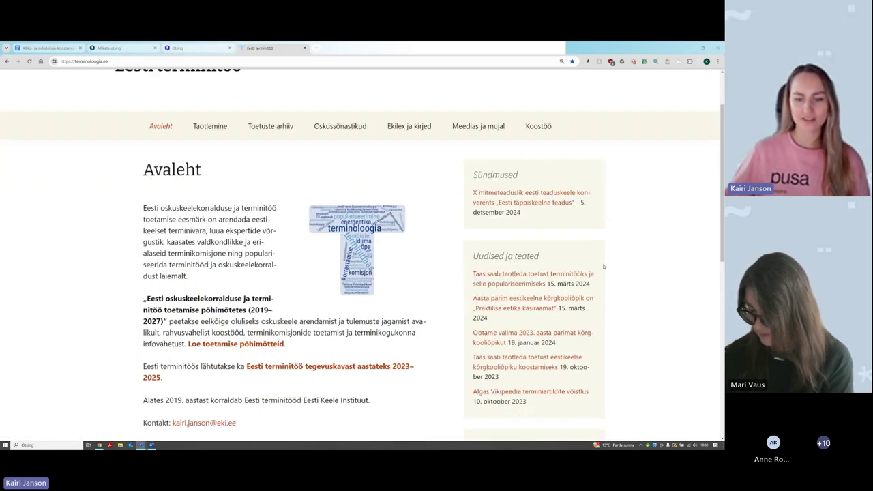
scroll(583, 293, up, 1)
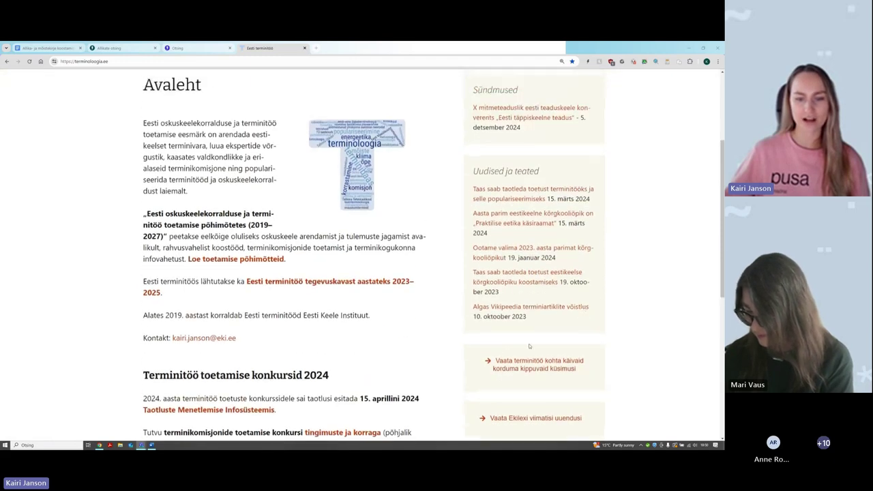
click(559, 367)
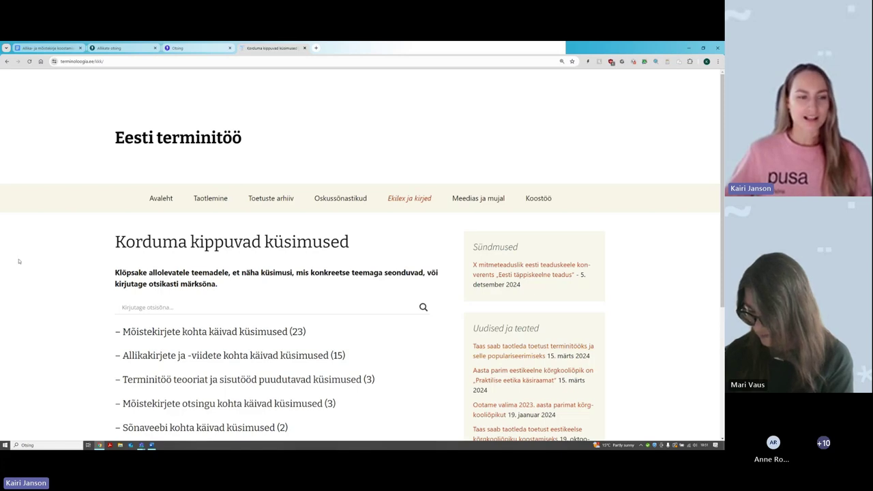
Step: Search the frequently asked questions for "raamat"
scroll(20, 259, down, 2)
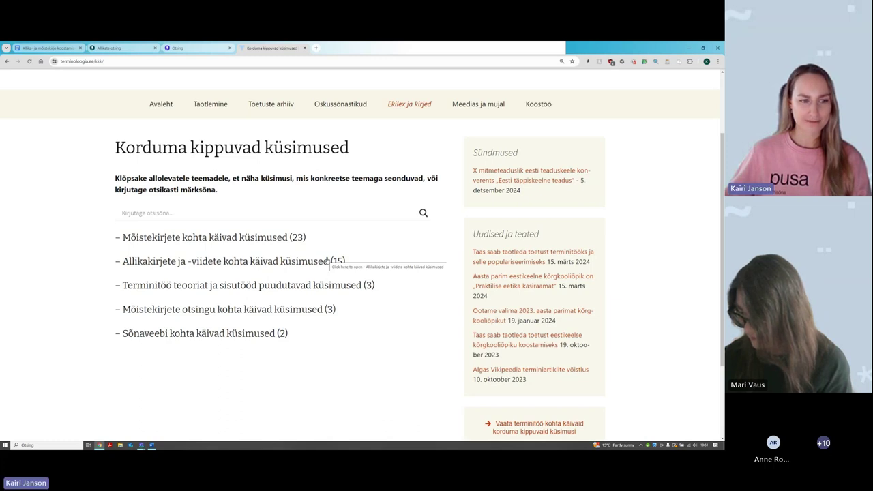
click(232, 214)
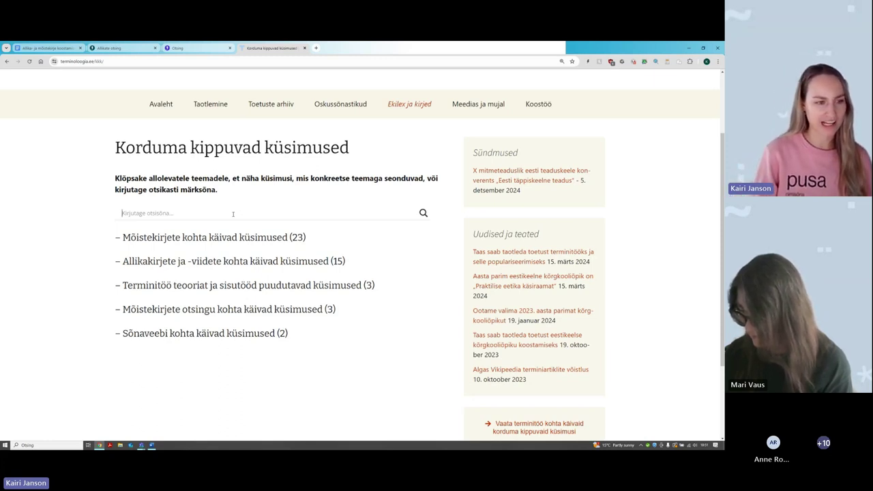
text(raamat)
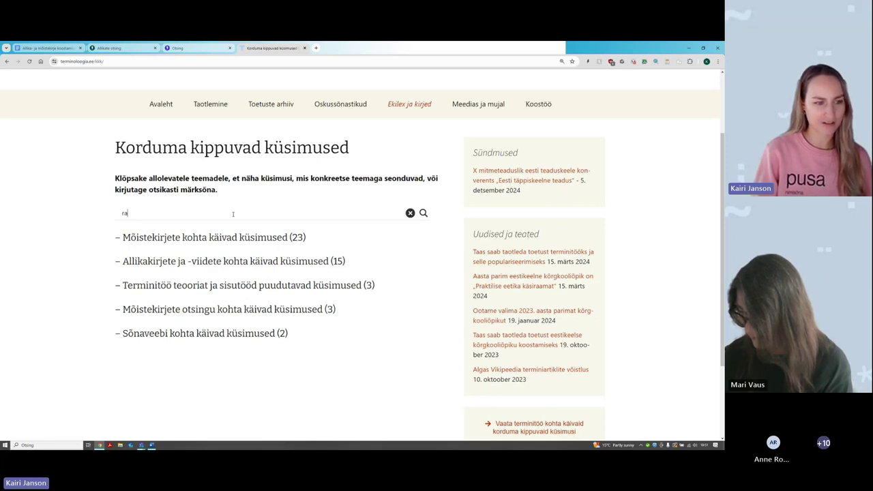
key(Return)
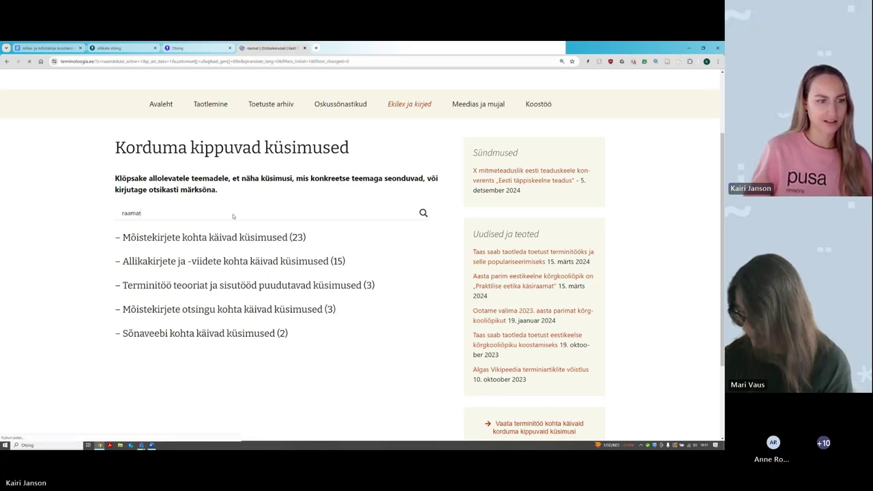
scroll(205, 157, down, 1)
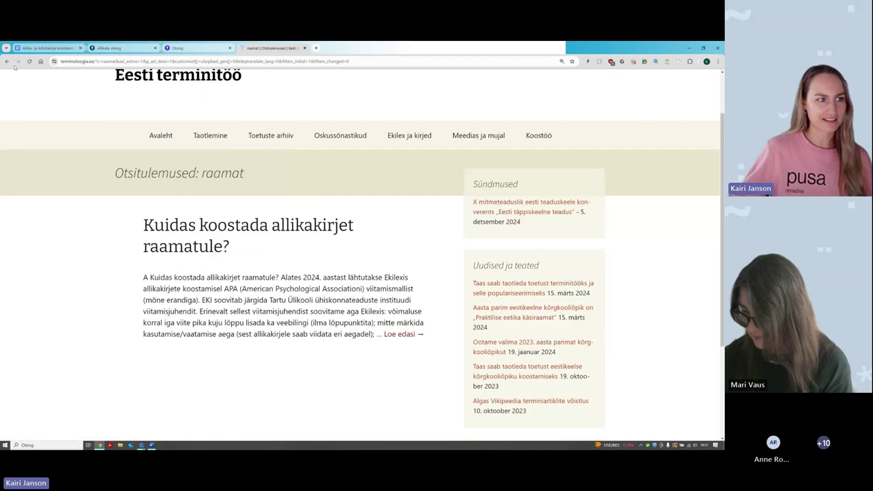
Step: Return to the frequently asked questions and expand the category Allikakirjete ja -viidete kohta käivad küsimused to review its questions
click(6, 62)
click(189, 211)
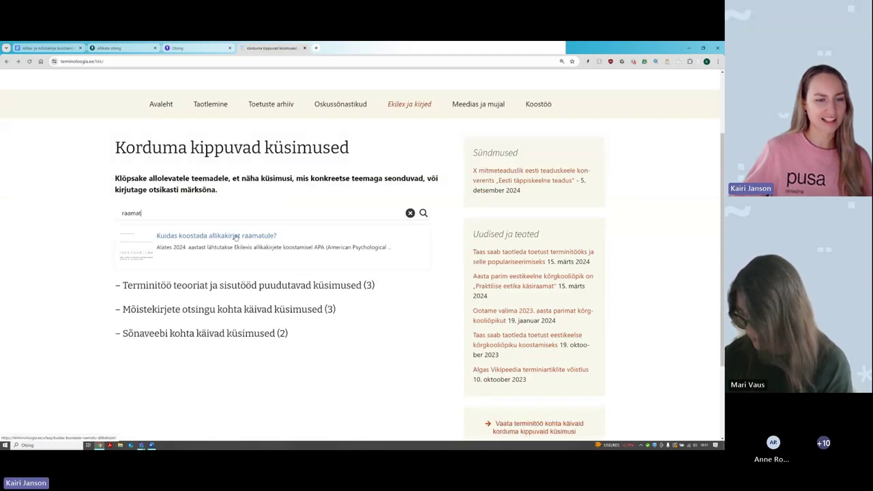
click(238, 274)
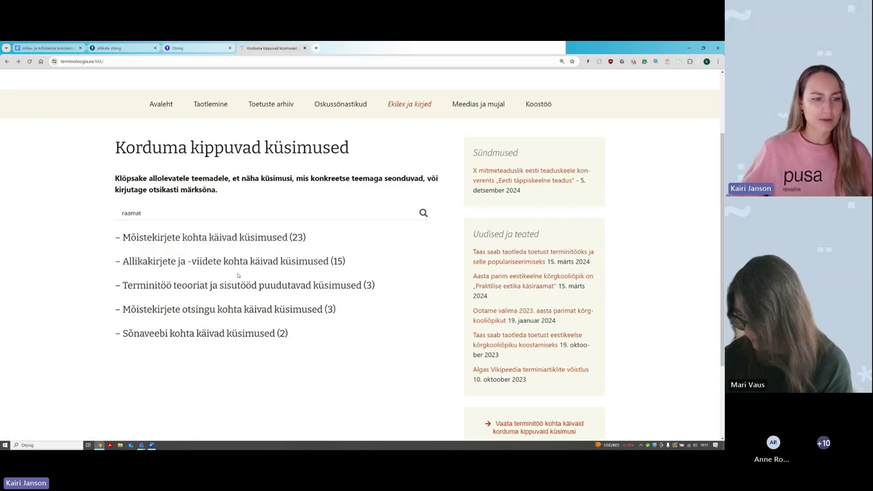
click(227, 264)
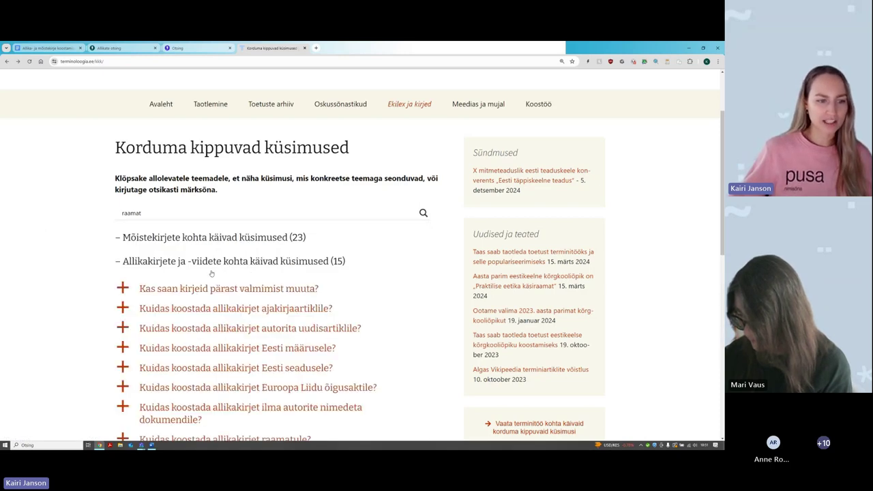
scroll(31, 230, down, 5)
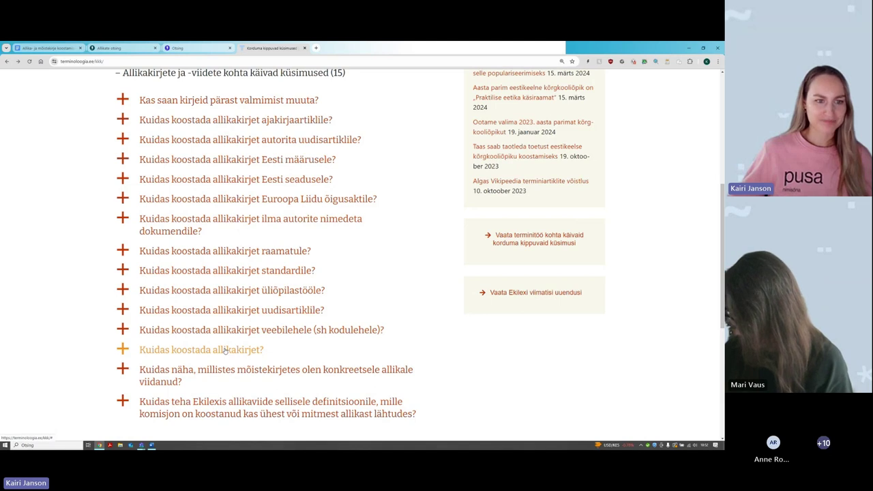
scroll(16, 258, up, 2)
scroll(15, 258, down, 1)
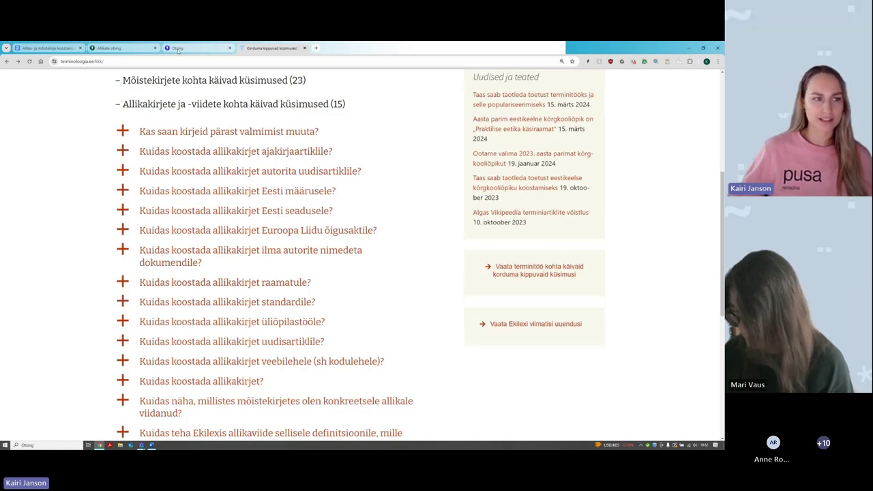
Step: Expand the answer to "Kuidas koostada allikakirjet ajakirjaartiklile?" and read its introduction on the APA citation style
click(242, 152)
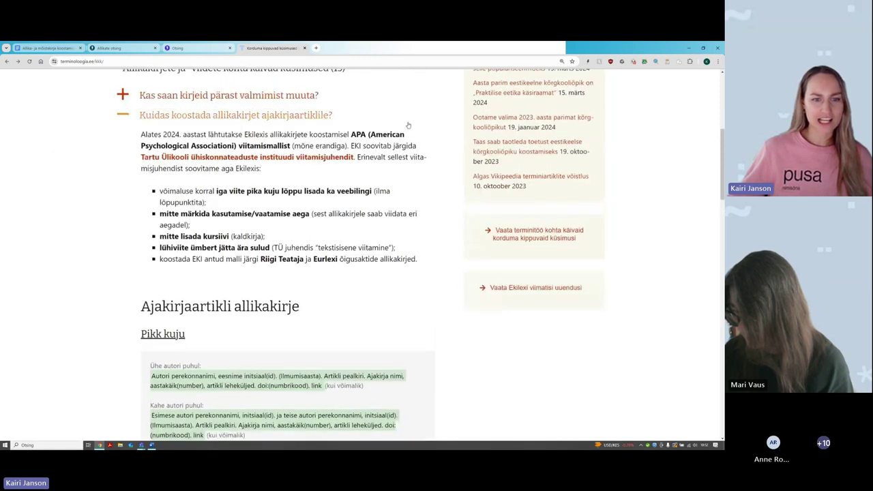
click(407, 123)
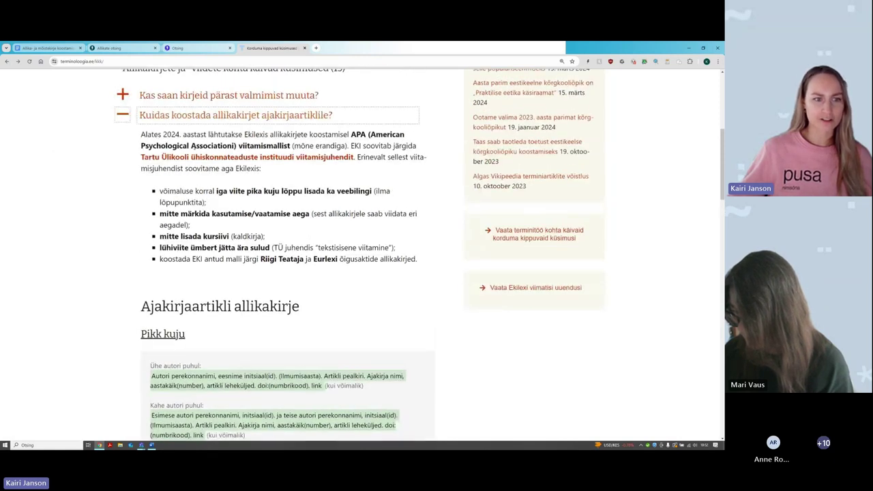
drag(238, 145, 292, 145)
click(71, 145)
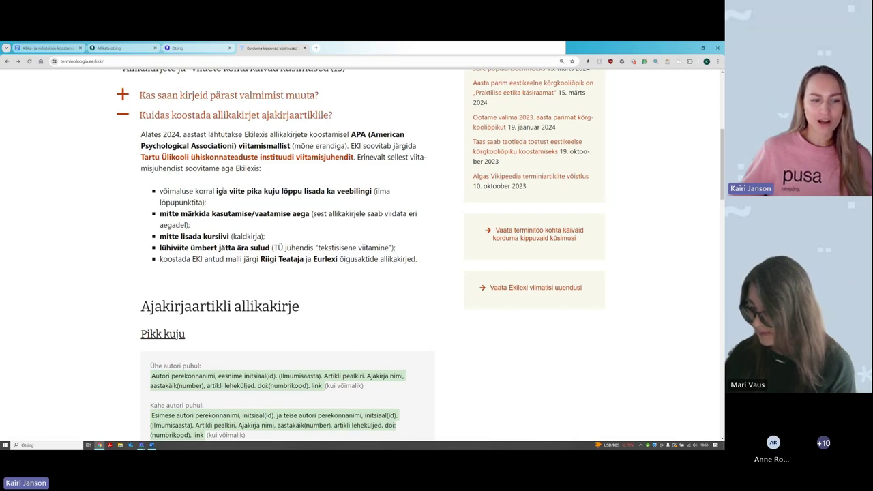
Step: Check the journal article source template and highlight the guideline on adding a web link to the end of the long form
scroll(138, 357, down, 1)
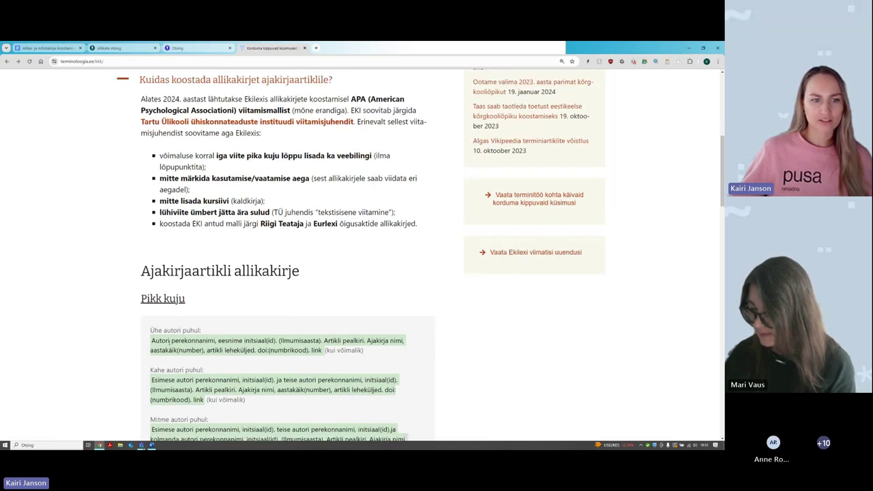
scroll(169, 342, up, 2)
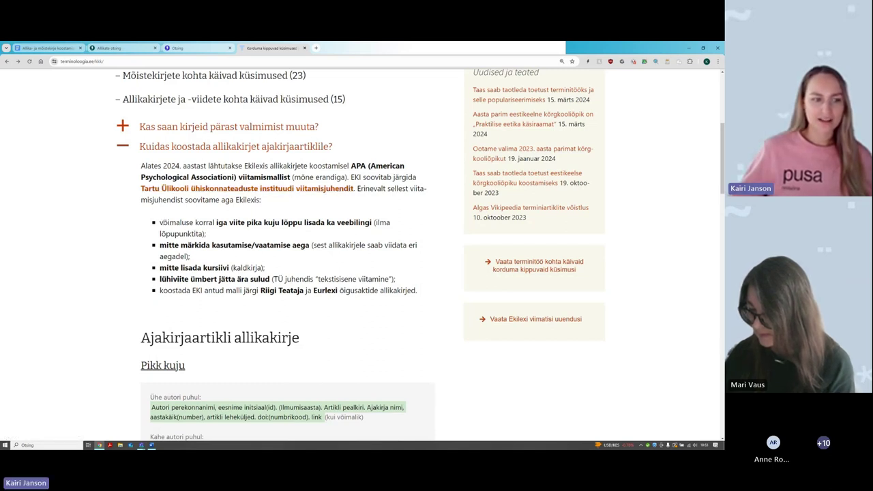
double_click(176, 223)
drag(176, 222, 206, 233)
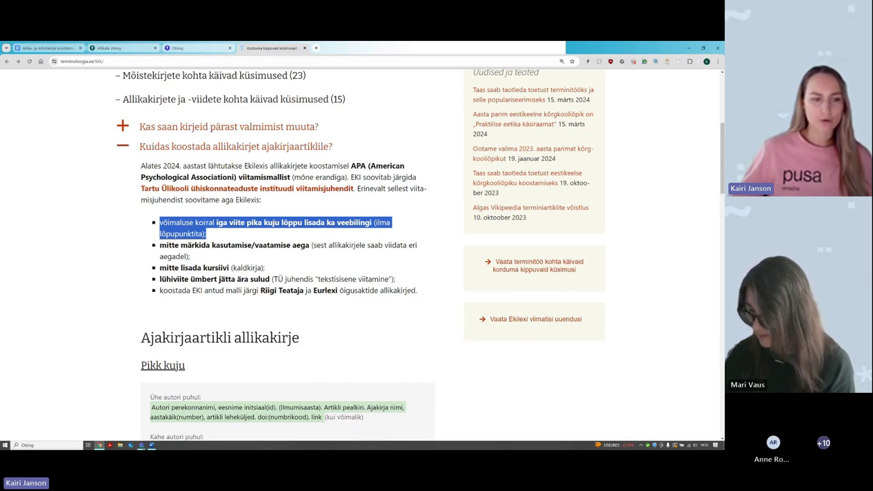
Step: Highlight the guidelines "mitte märkida kasutamise/vaatamise aega" and "mitte lisada kursiivi" in the journal article answer and read them
click(218, 232)
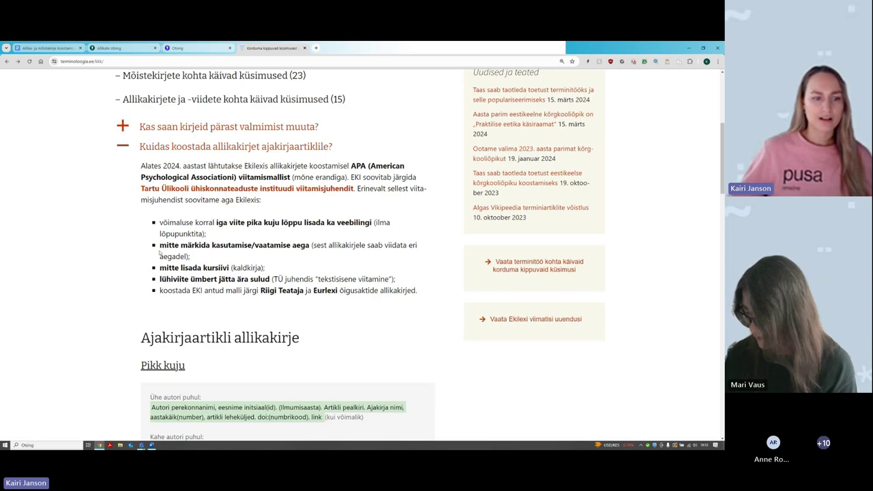
drag(159, 245, 310, 246)
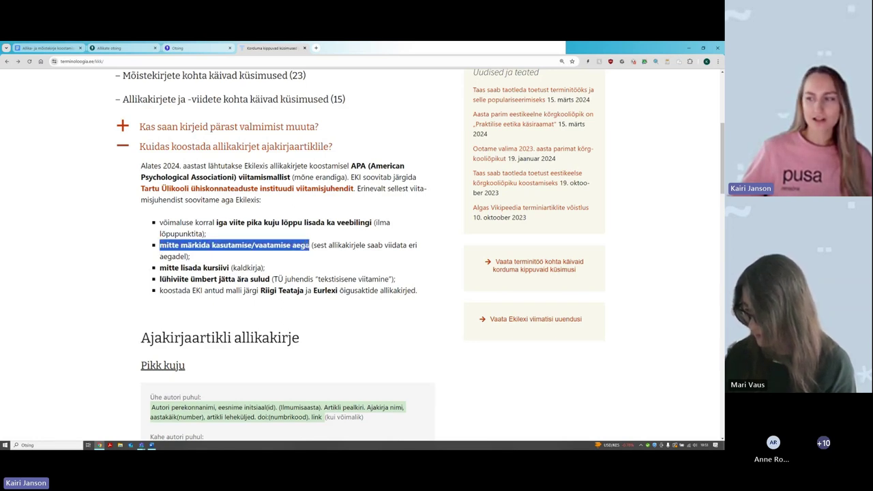
click(199, 257)
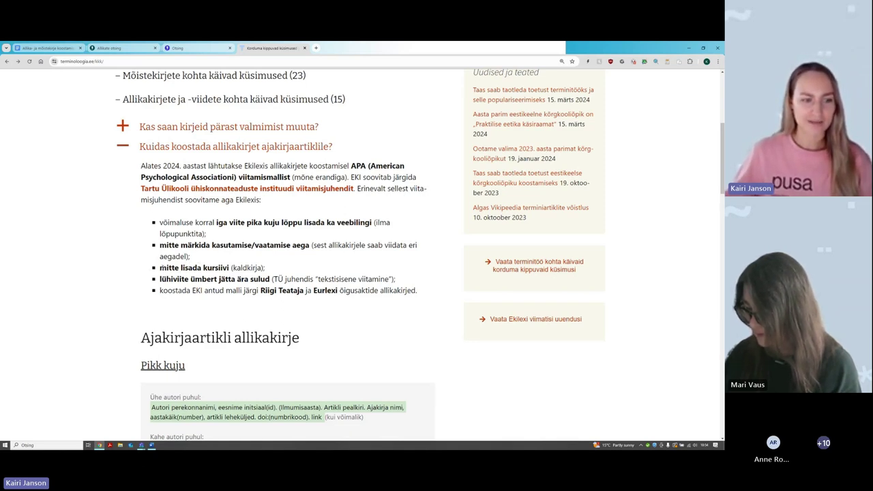
drag(159, 267, 264, 269)
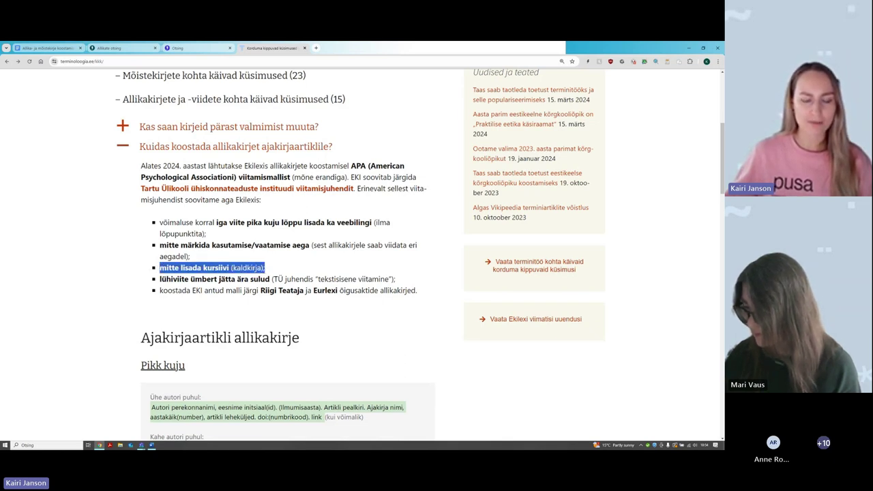
click(123, 266)
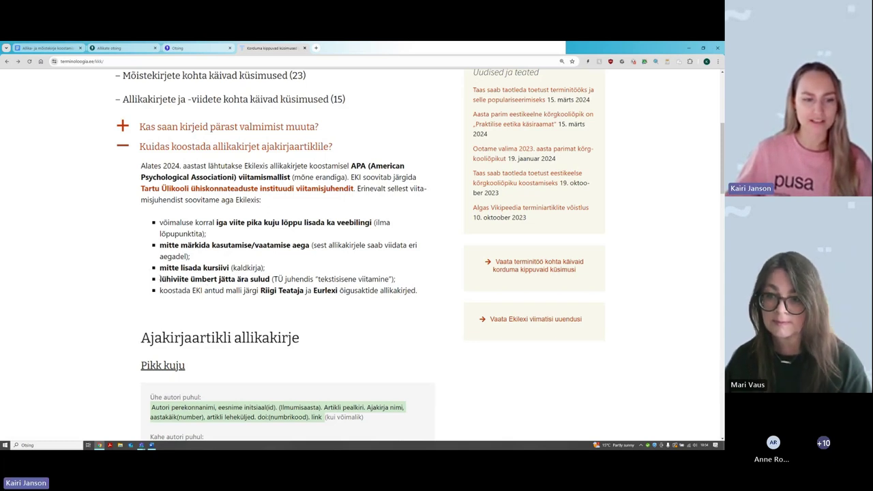
Step: Highlight the guideline on omitting parentheses around the short citation and the Eurlexi mention in the legal act template guideline
drag(160, 279, 395, 276)
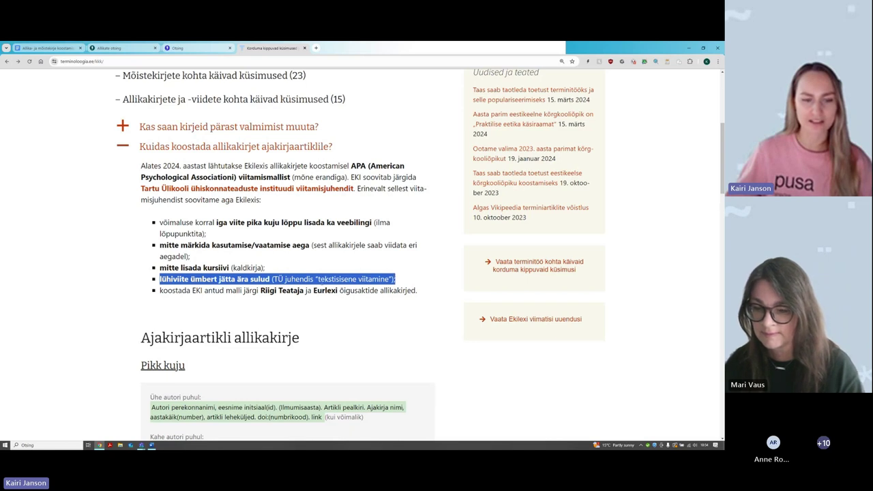
click(271, 279)
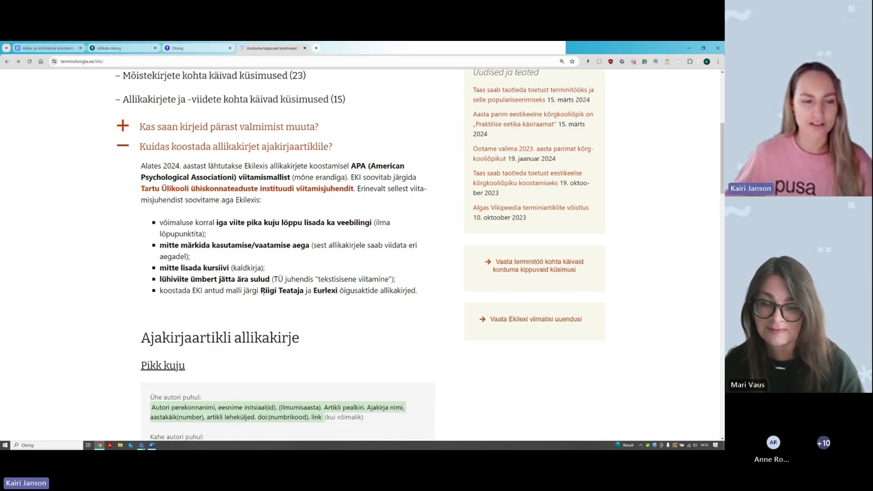
drag(259, 291, 338, 291)
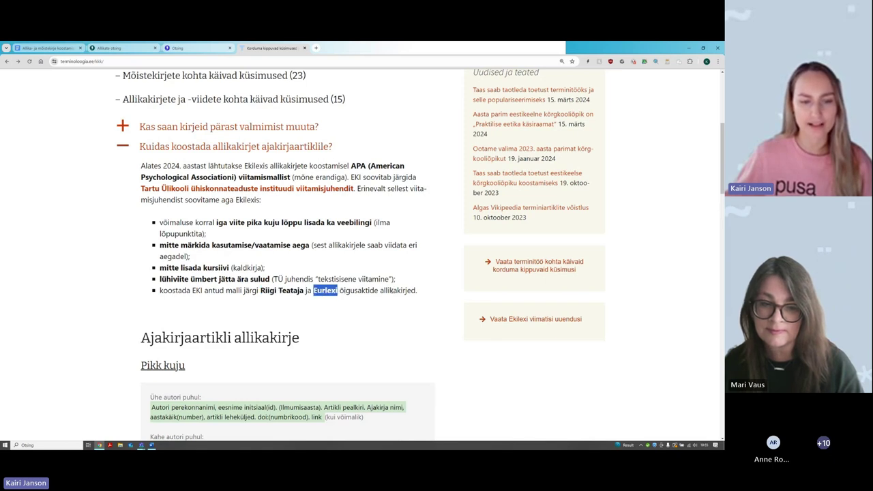
click(355, 300)
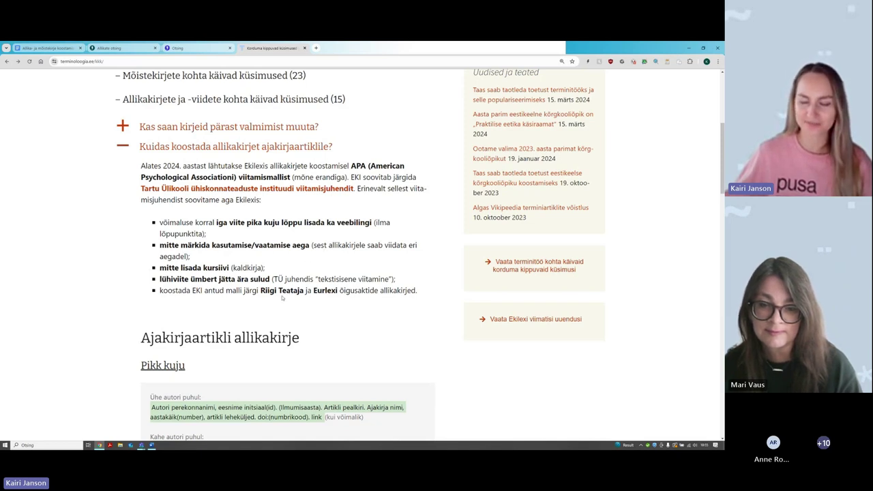
Step: Collapse the journal article answer, expand "Kuidas koostada allikakirjet Eesti määrusele?" and review its templates, examples and sample Ekilex record
scroll(370, 257, up, 3)
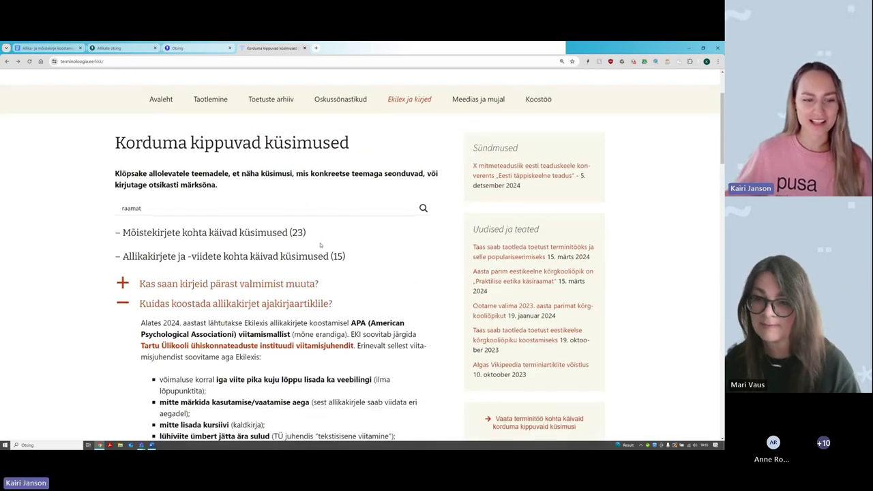
scroll(161, 185, down, 2)
click(182, 209)
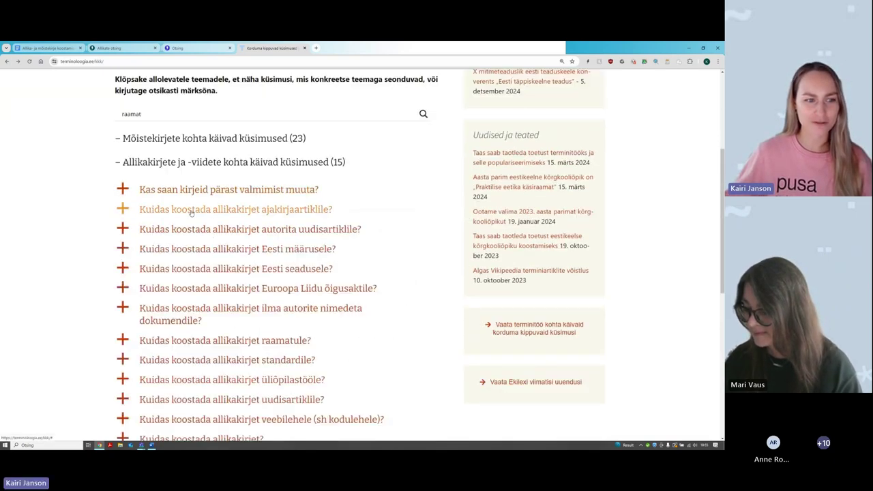
click(225, 249)
scroll(286, 246, down, 3)
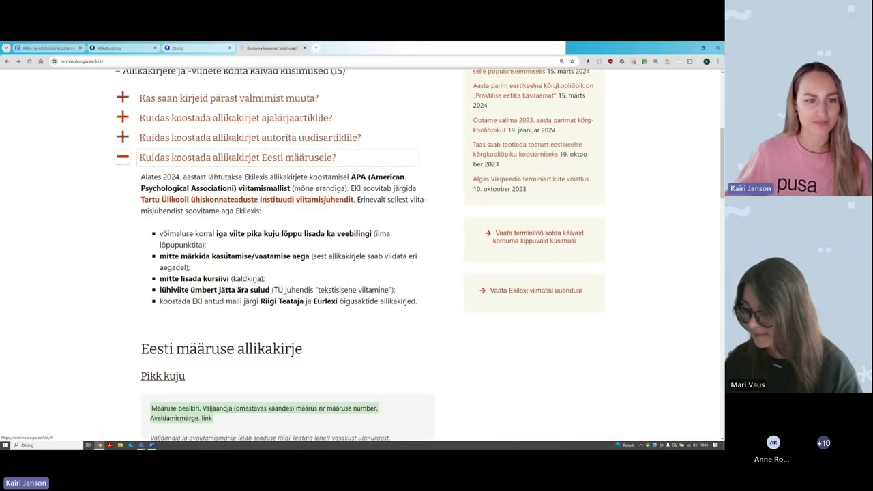
scroll(349, 240, down, 6)
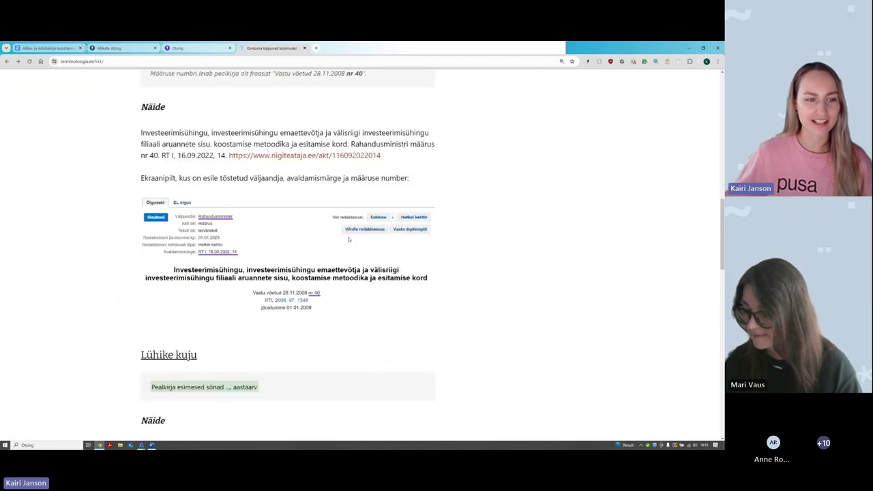
scroll(348, 240, down, 1)
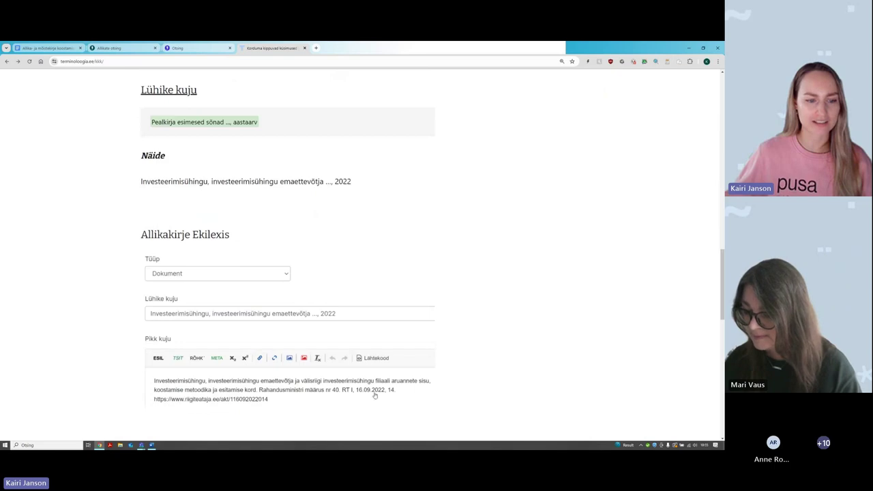
scroll(334, 276, down, 2)
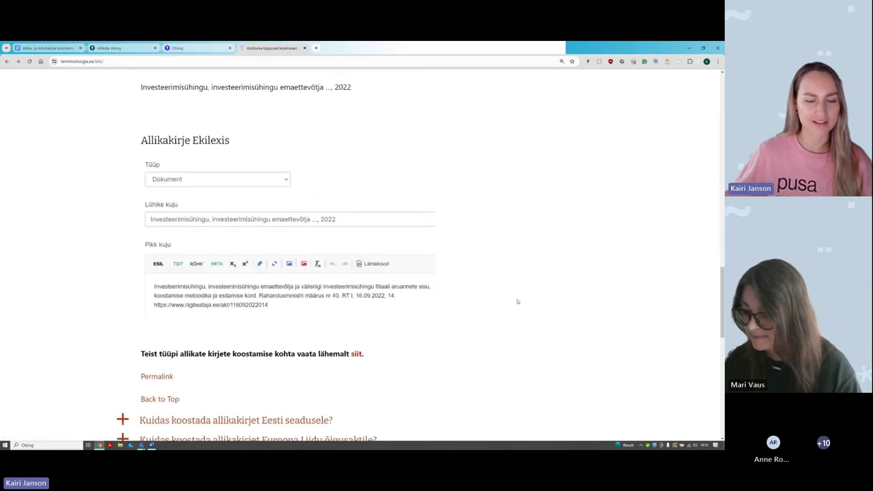
scroll(516, 303, up, 7)
scroll(462, 283, up, 15)
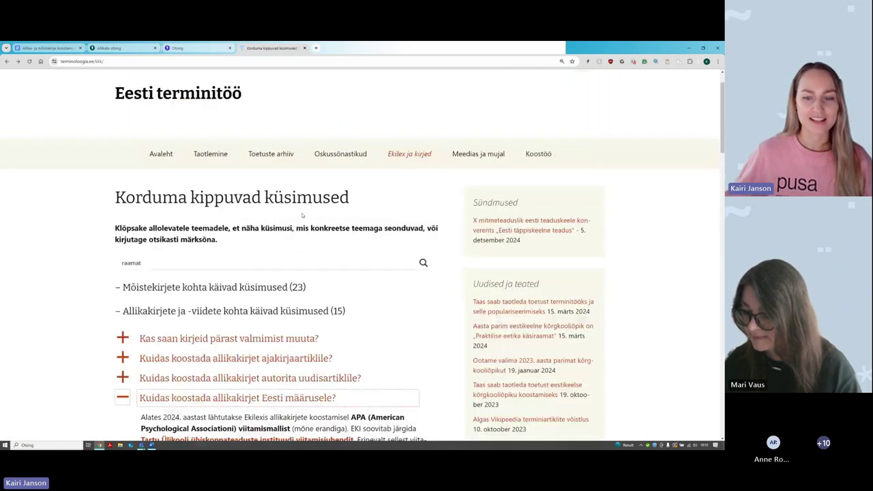
Step: Switch to the Google Docs document "Allika- ja mõistekirje koostamise alusmaterjal (12.06.2024)" and highlight the heading Allikakirje 1
click(134, 49)
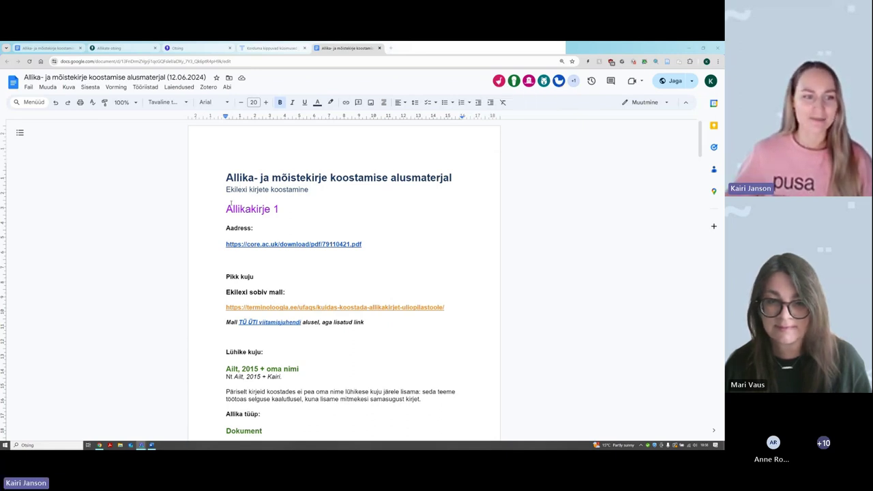
scroll(377, 249, down, 3)
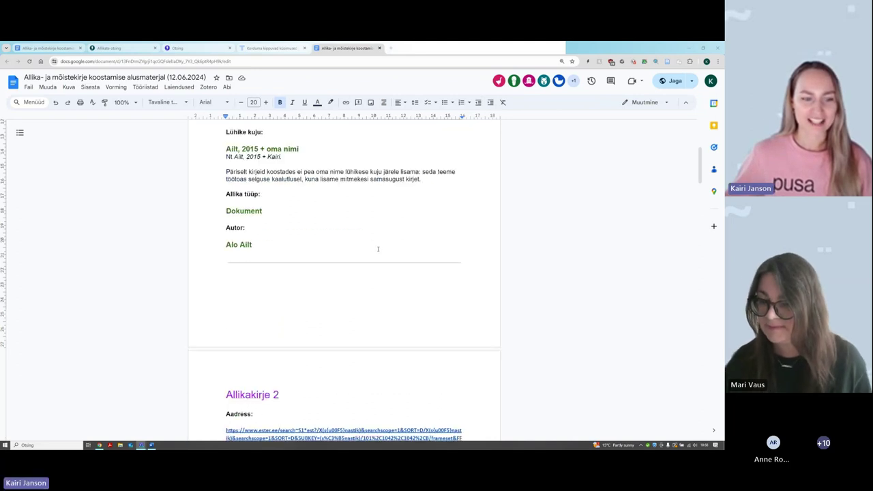
scroll(355, 239, up, 3)
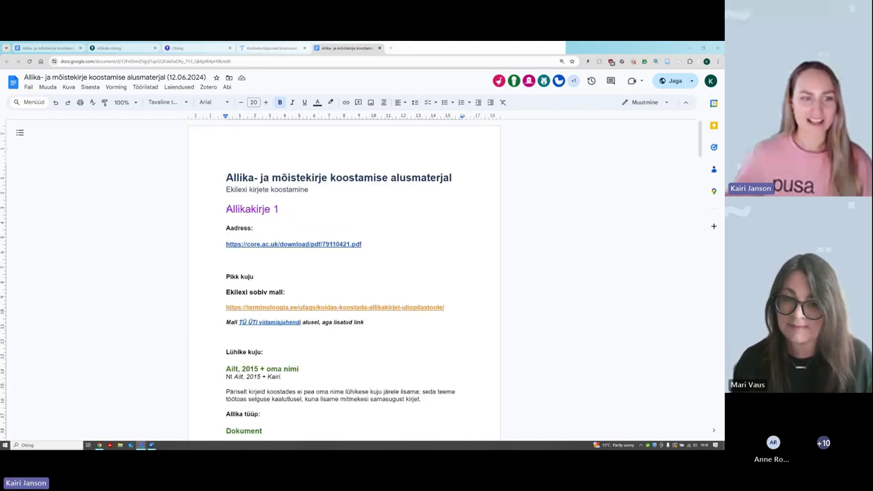
triple_click(225, 210)
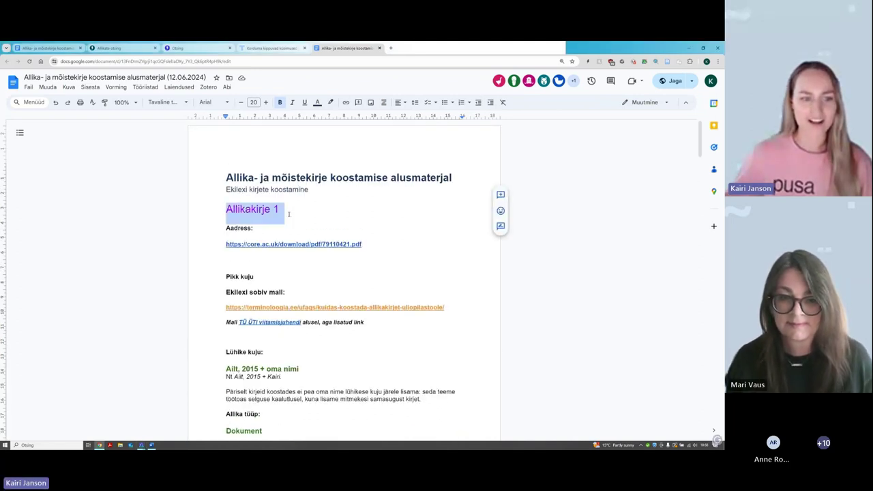
click(226, 210)
Step: Look through the Allikakirje 2 and Mõistekirje sections, highlight the Mõistekirje heading, and return to the Allikakirje 1 heading
scroll(346, 215, down, 4)
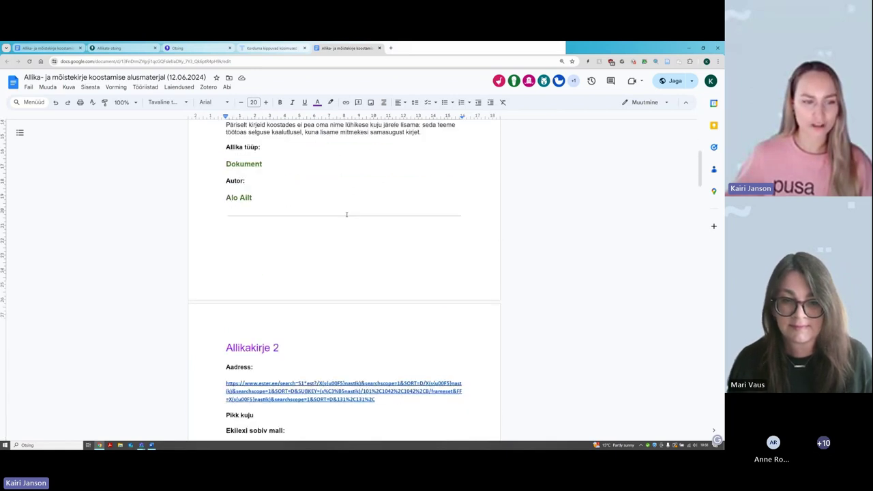
scroll(347, 214, down, 4)
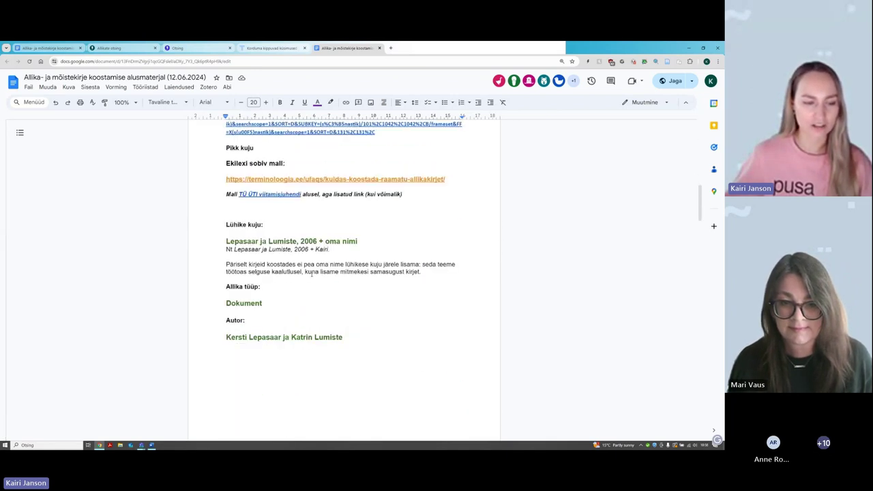
scroll(312, 273, down, 4)
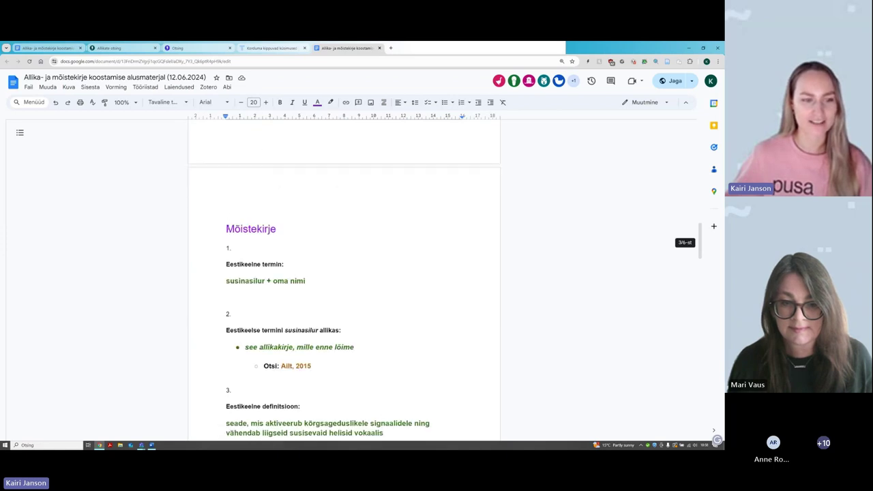
drag(226, 229, 280, 230)
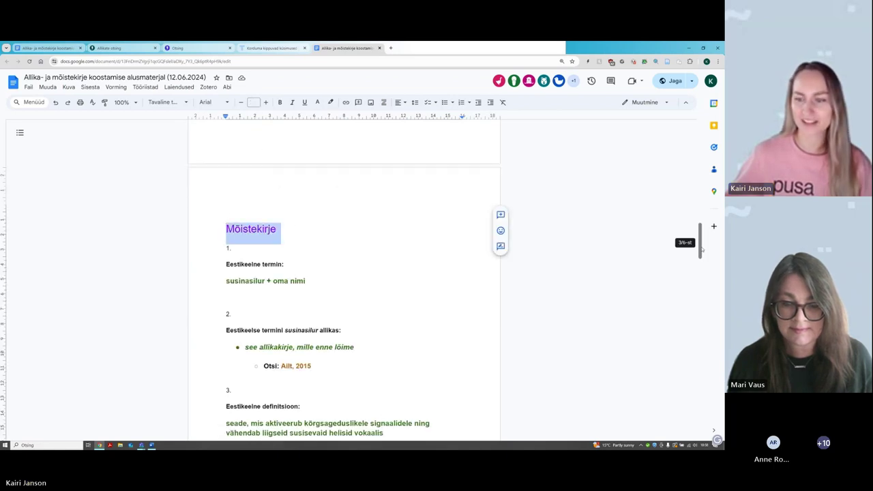
drag(701, 250, 701, 139)
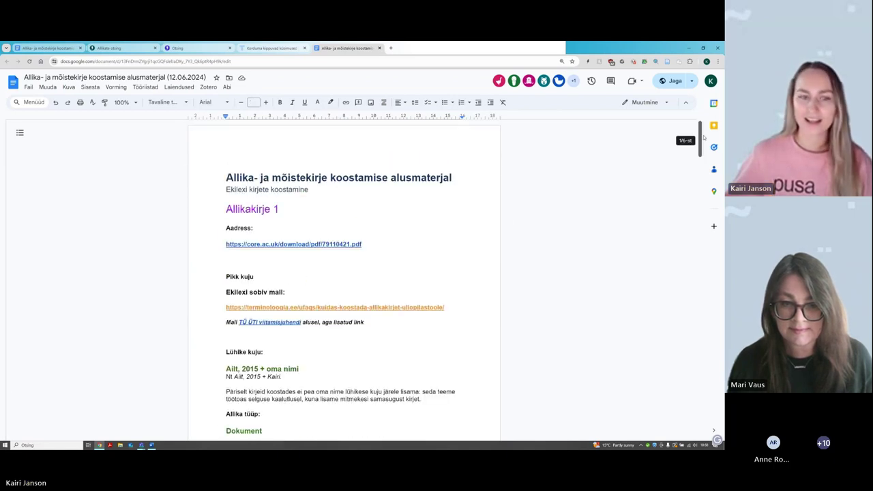
click(313, 214)
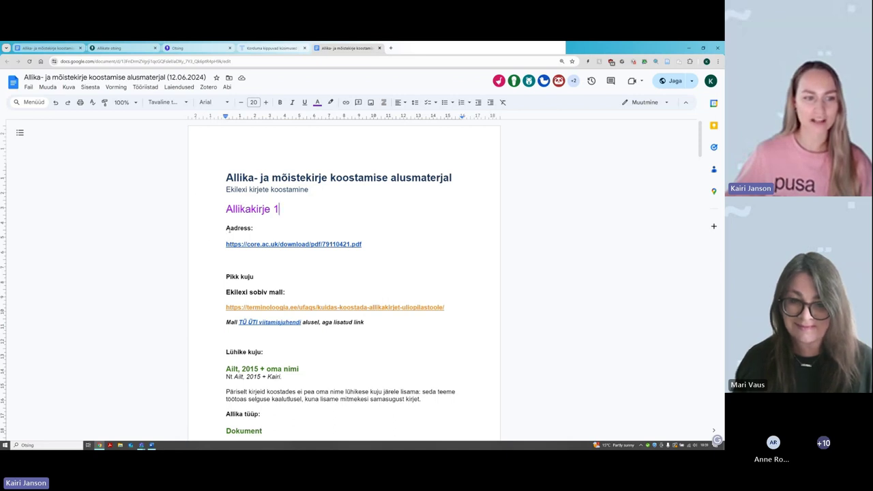
Step: Open the core.ac.uk PDF linked under Allikakirje 1 and arrange the PDF and the instruction document side by side after the Ekilex tab
click(257, 243)
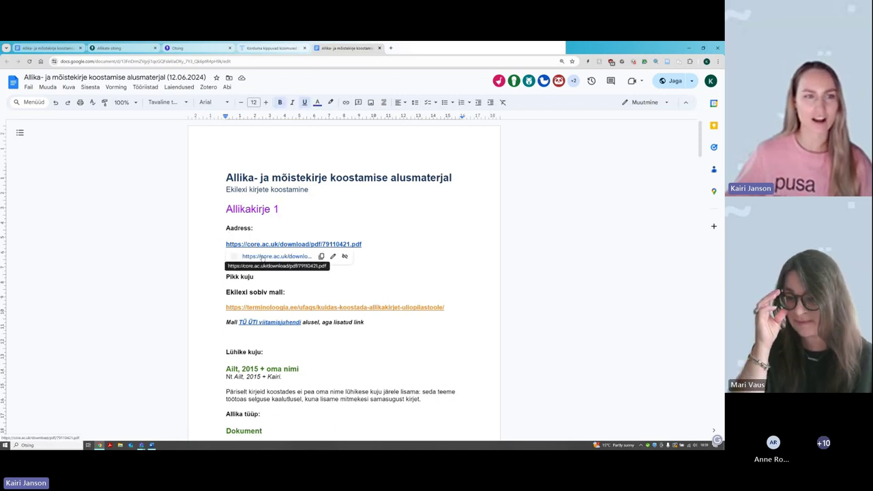
click(243, 257)
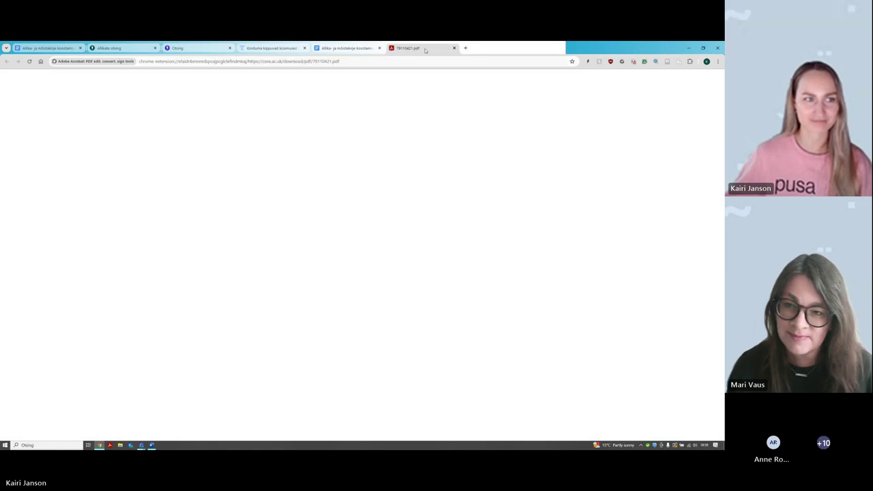
drag(231, 67, 194, 49)
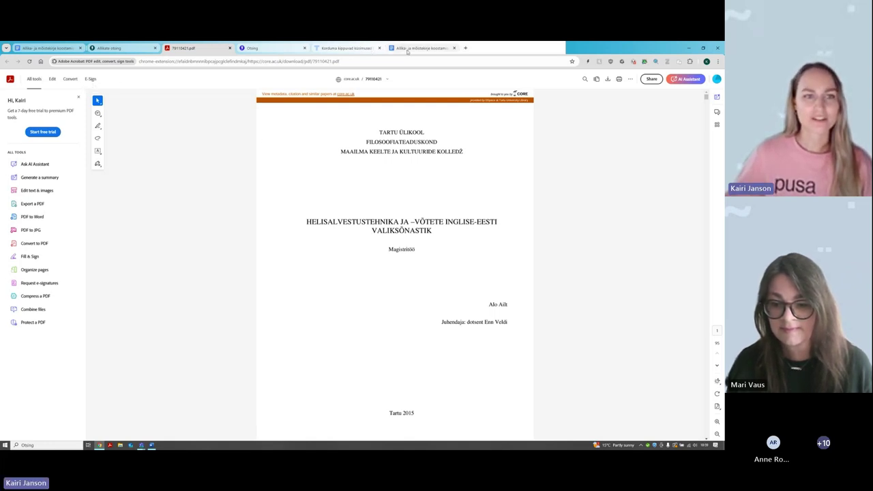
drag(417, 48, 259, 49)
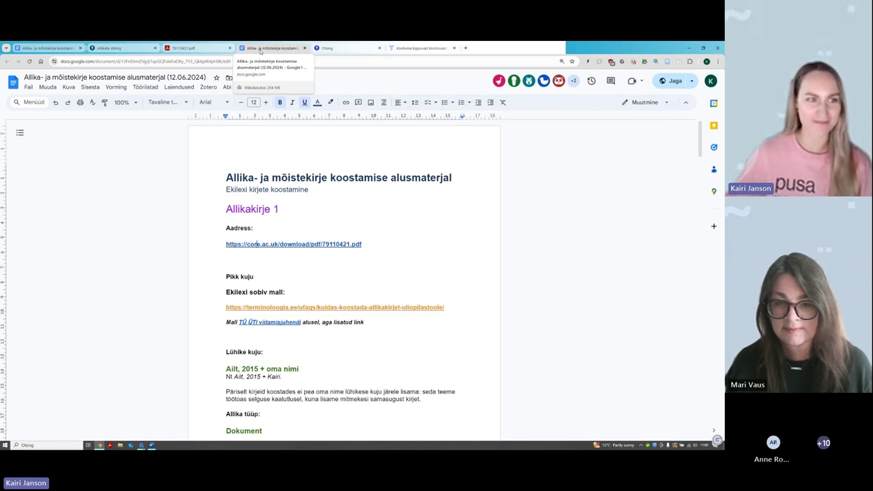
Step: Switch to the Ekilex source search, change to Lihtotsing, and open the form for adding a new source
click(132, 47)
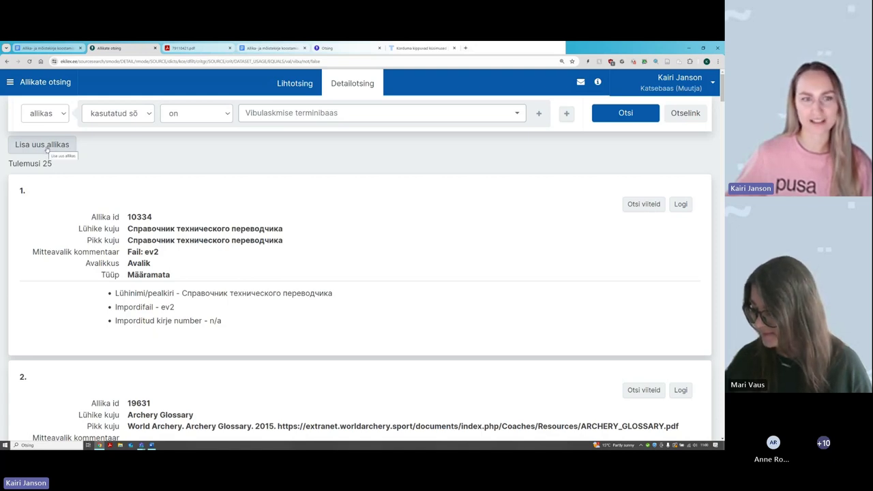
click(311, 86)
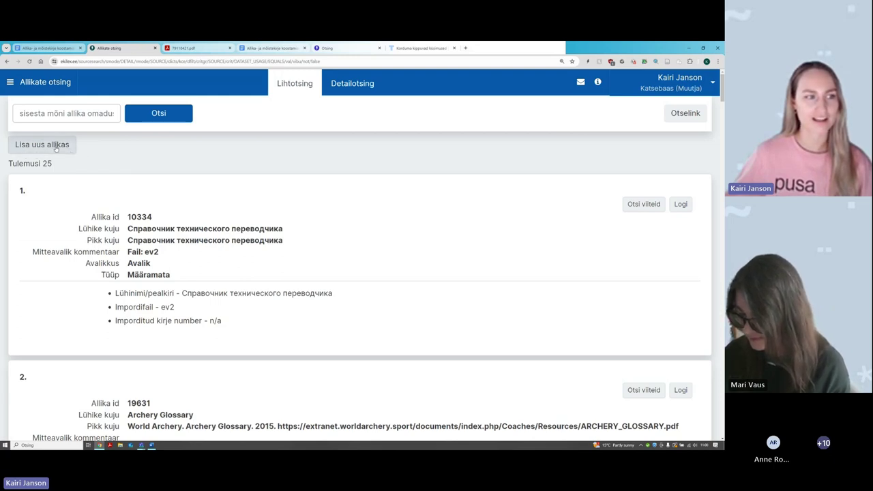
click(55, 80)
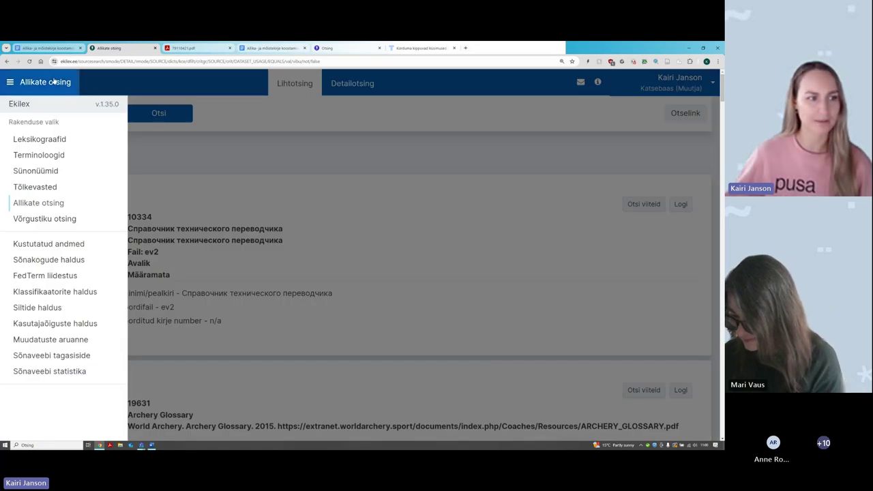
click(54, 81)
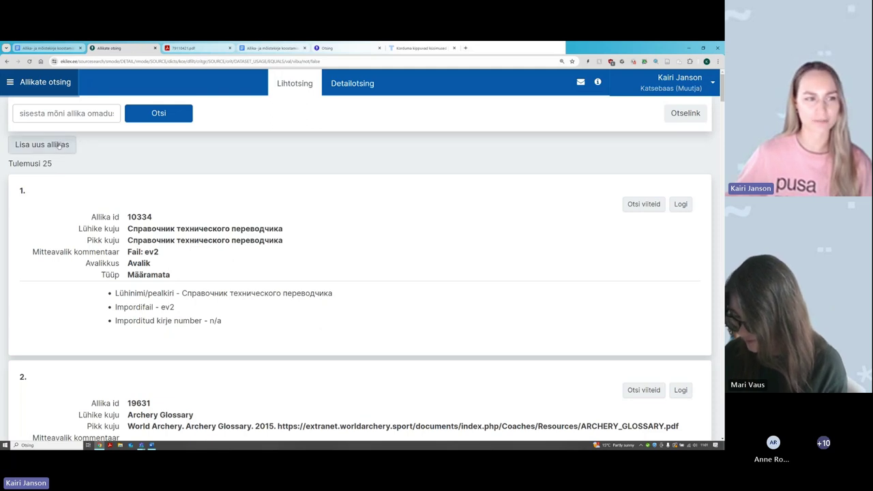
click(59, 146)
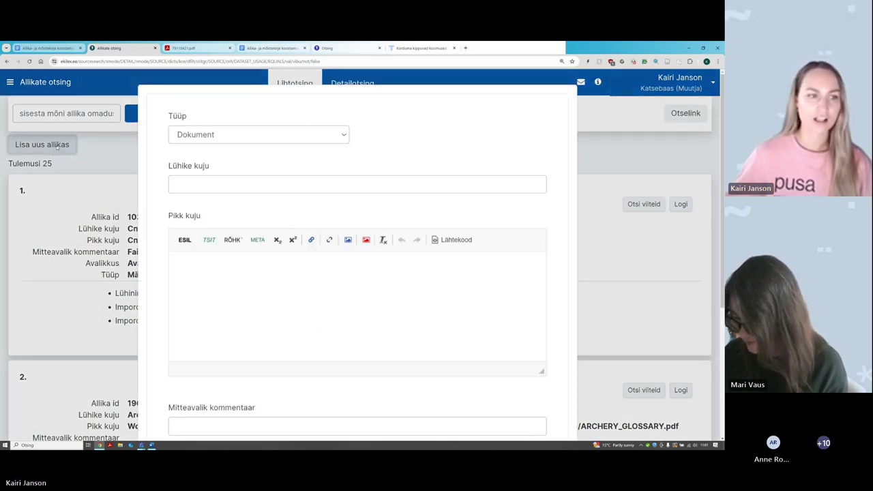
Step: Look over the new source form, choose Dokument as the Tüüp, and place the cursor in the Pikk kuju field
scroll(391, 311, down, 1)
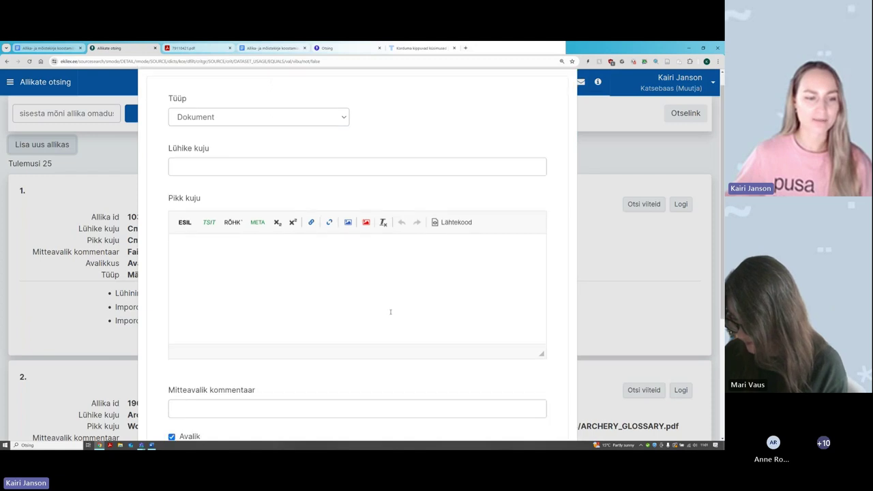
scroll(391, 311, down, 3)
scroll(416, 293, up, 3)
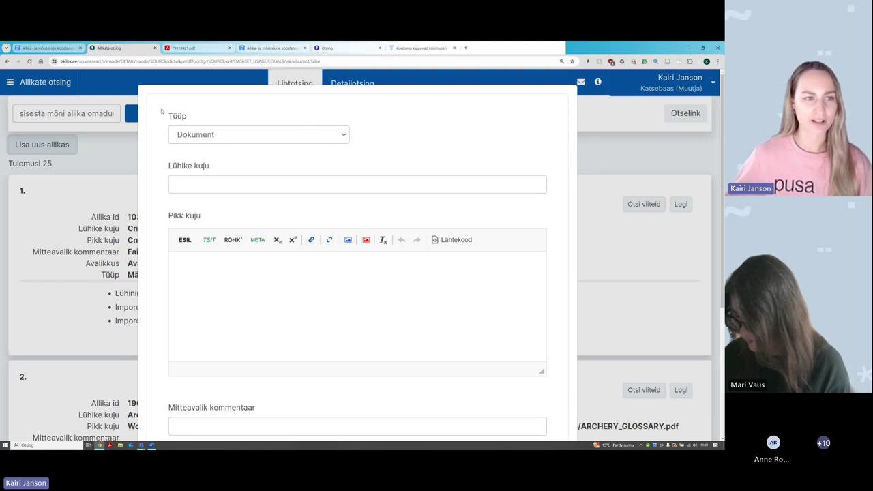
click(184, 138)
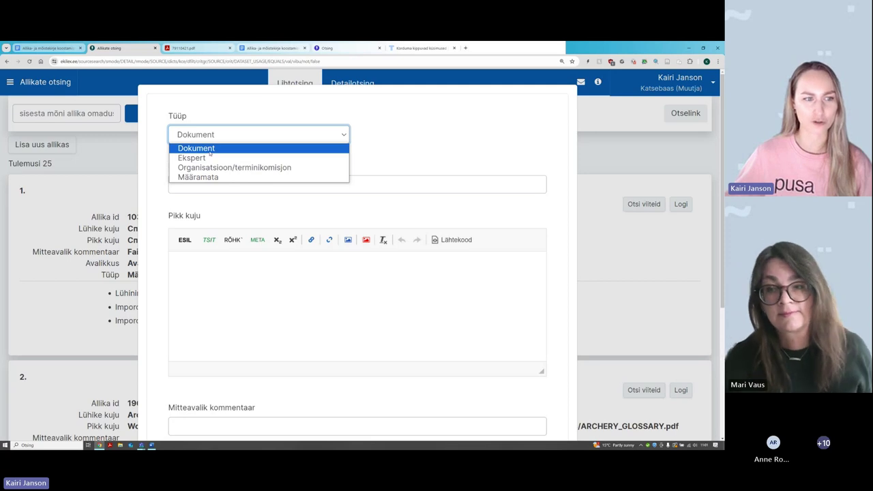
click(210, 153)
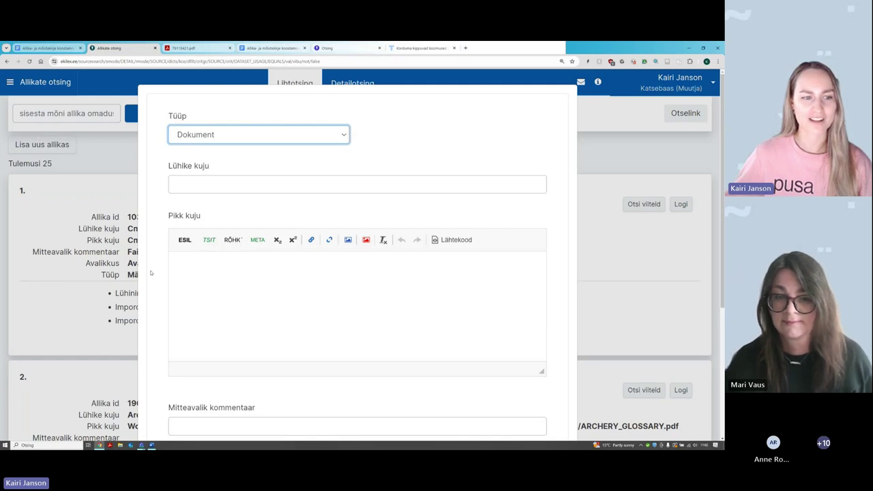
click(189, 280)
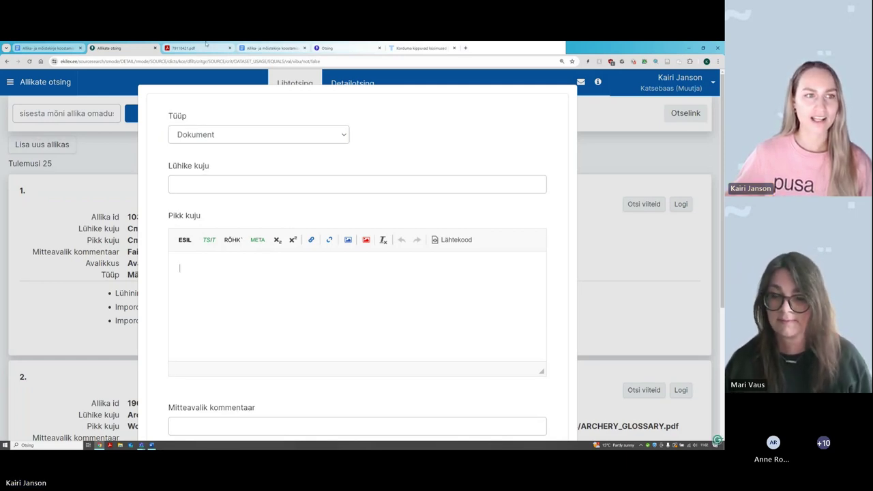
Step: In the alusmaterjal document, highlight the Pikk kuju and Ekilexi sobiv mall lines under Allikakirje 1 and open the terminoloogia.ee template link
mouse_move(198, 44)
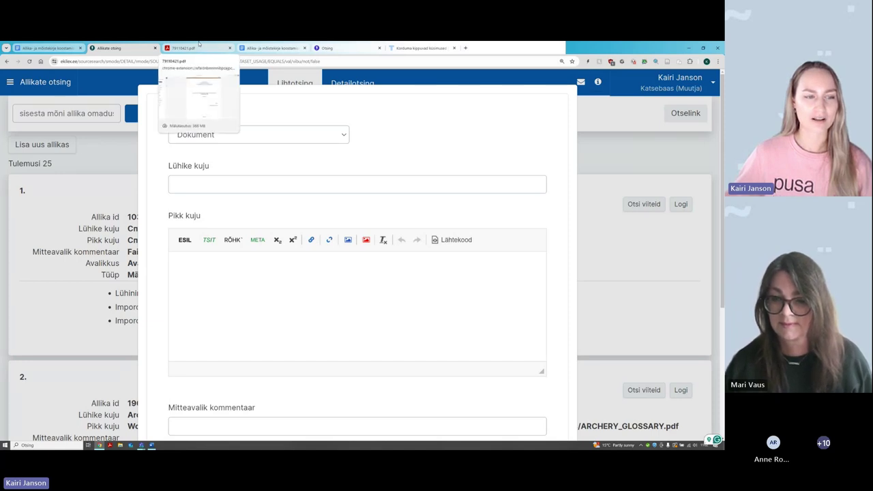
mouse_move(257, 49)
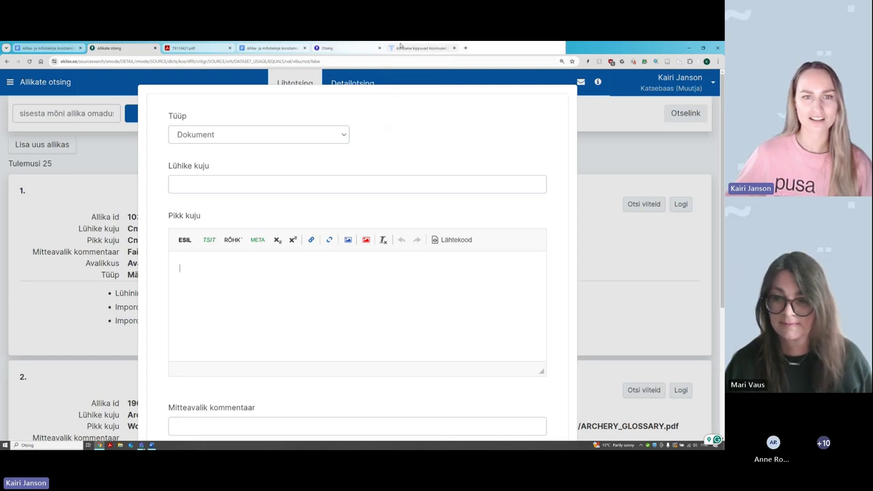
mouse_move(400, 49)
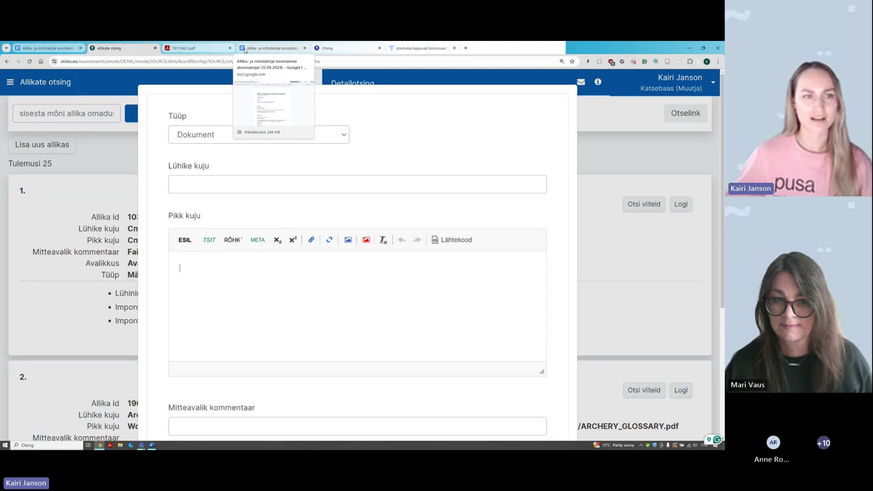
click(245, 50)
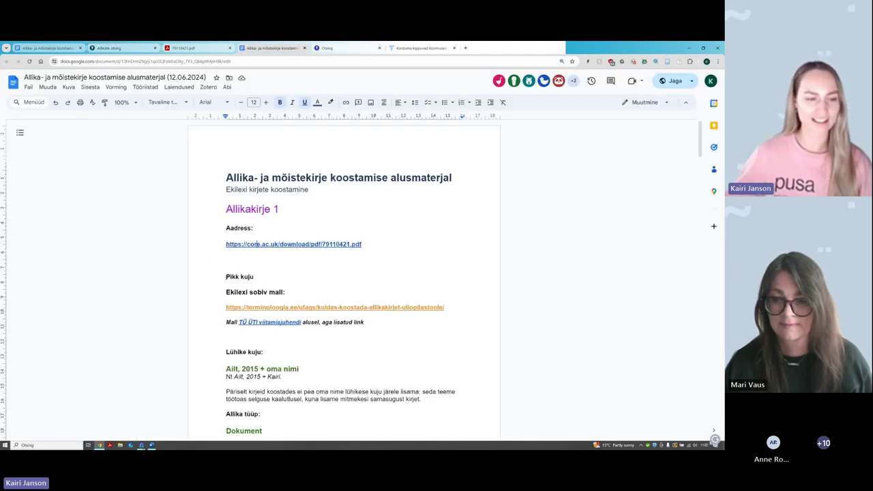
drag(226, 276, 313, 296)
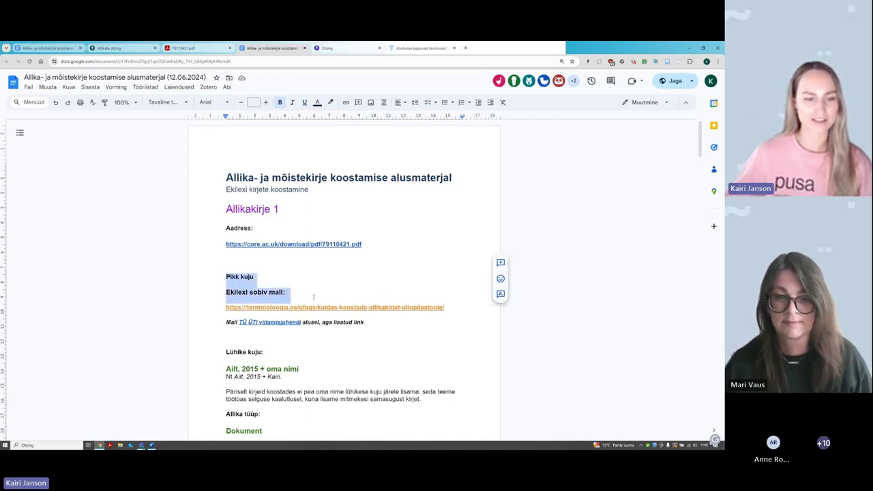
click(313, 296)
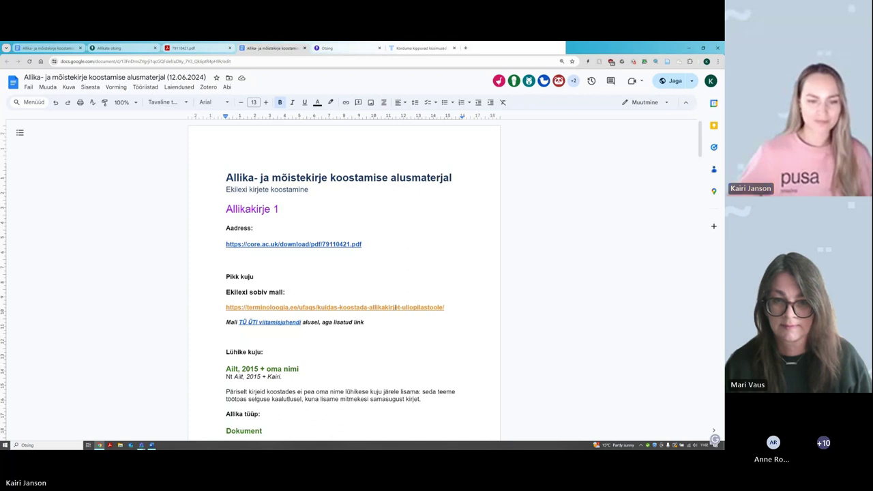
click(377, 306)
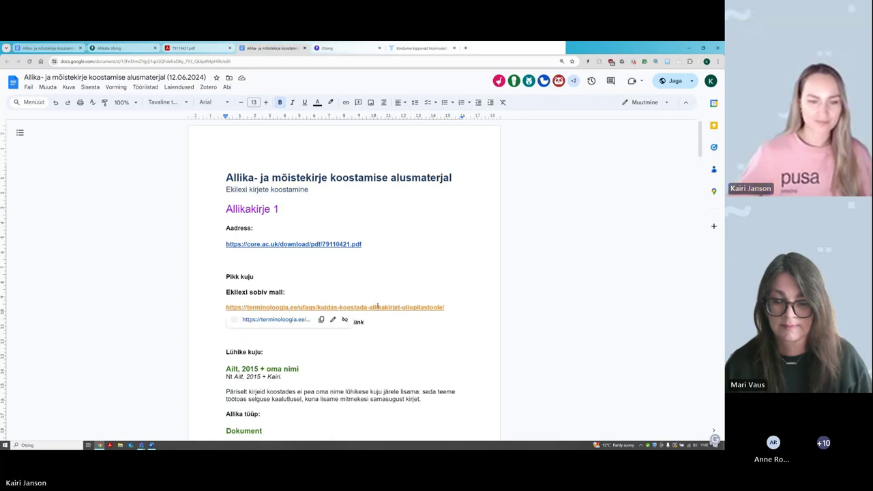
click(285, 325)
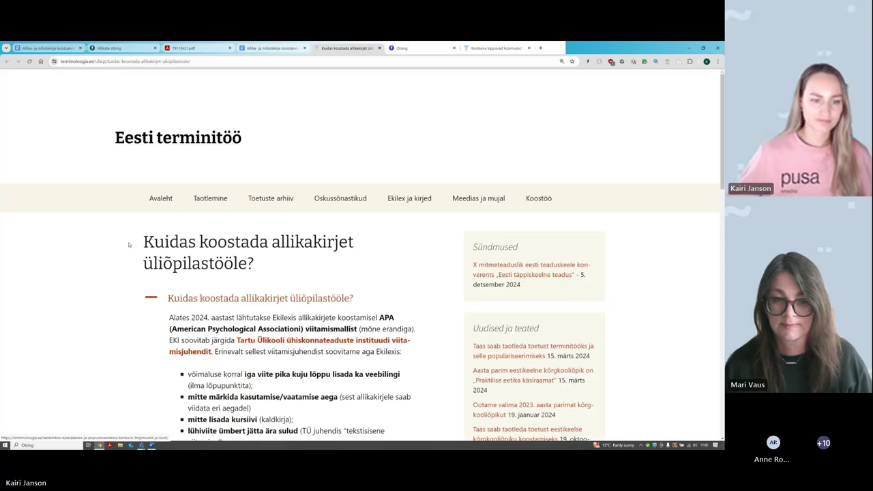
Step: Highlight the page title "Kuidas koostada allikakirjet üliõpilastööle?" and look through the citation recommendations below it
scroll(112, 250, down, 4)
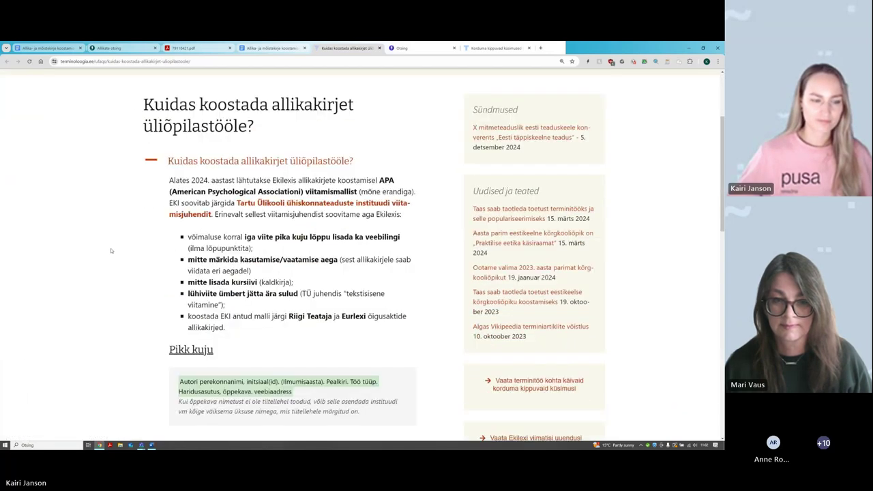
scroll(111, 251, up, 3)
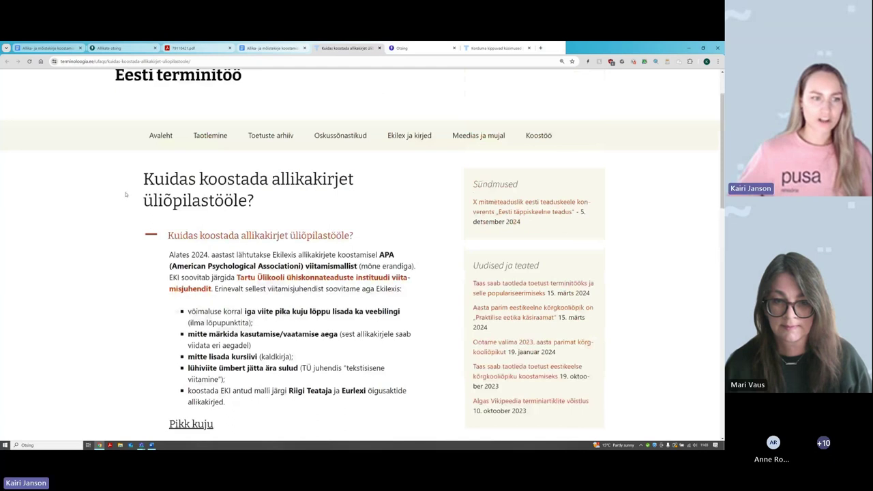
drag(144, 178, 256, 202)
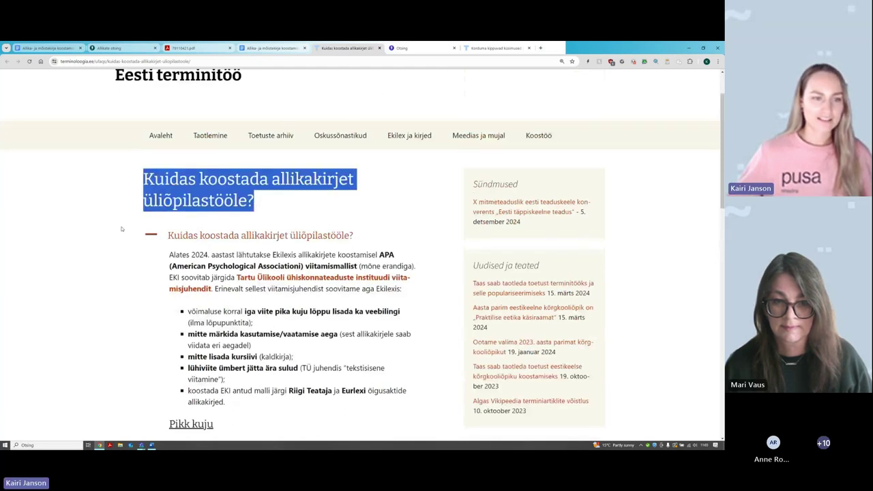
scroll(116, 238, down, 1)
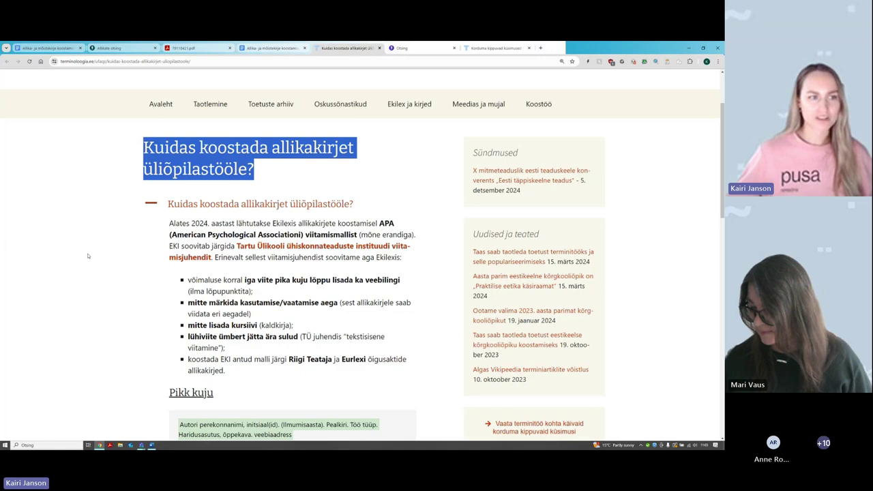
scroll(88, 256, down, 1)
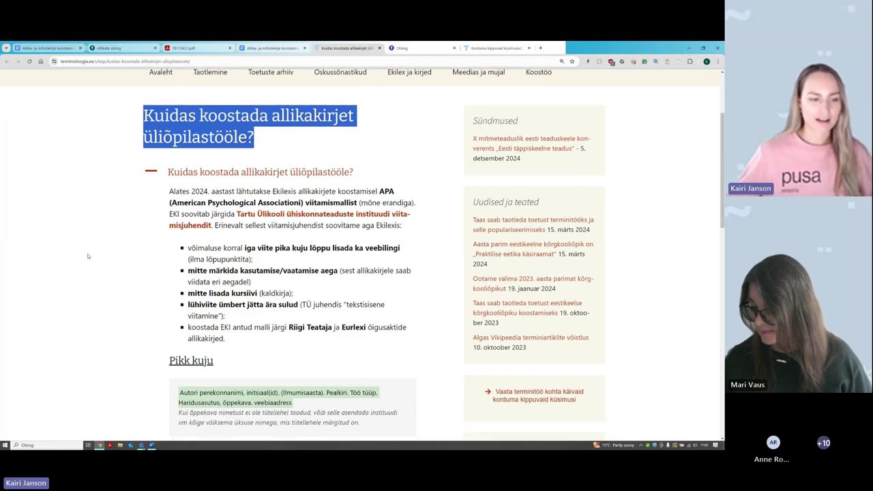
scroll(88, 255, down, 2)
scroll(88, 255, up, 2)
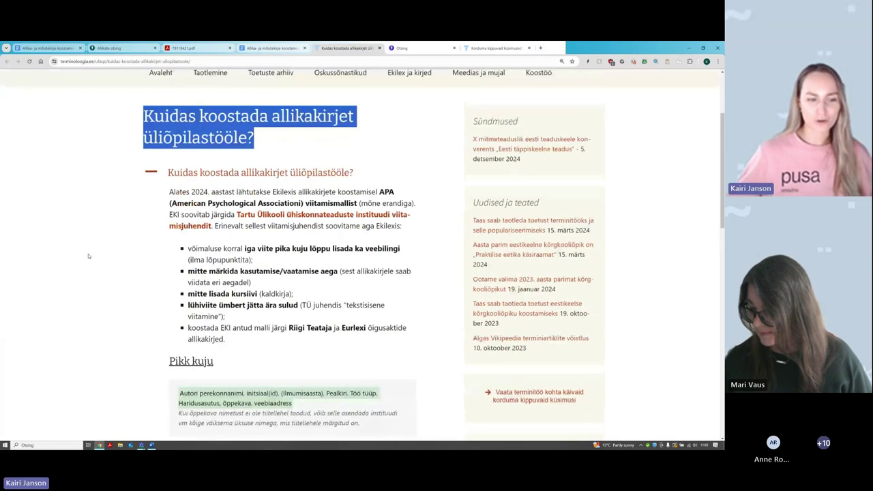
scroll(88, 256, down, 2)
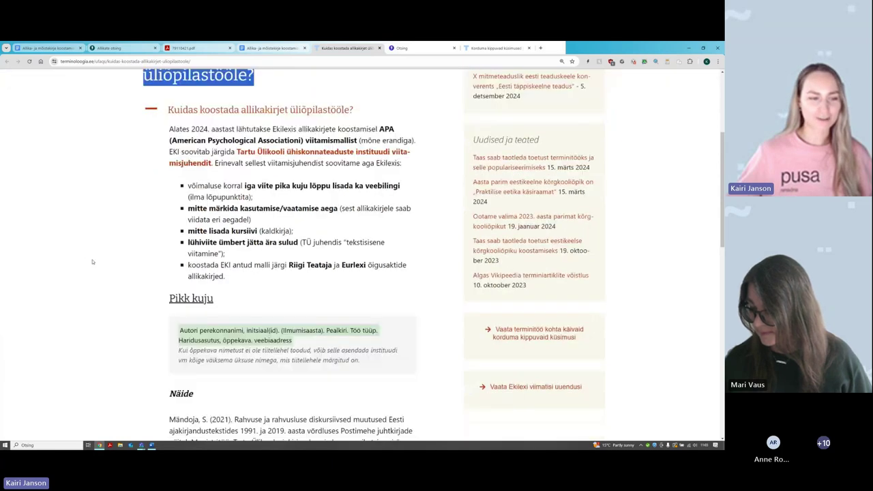
Step: Highlight the Pikk kuju heading and look through its template and example down to the Lühike kuju section
drag(167, 300, 214, 299)
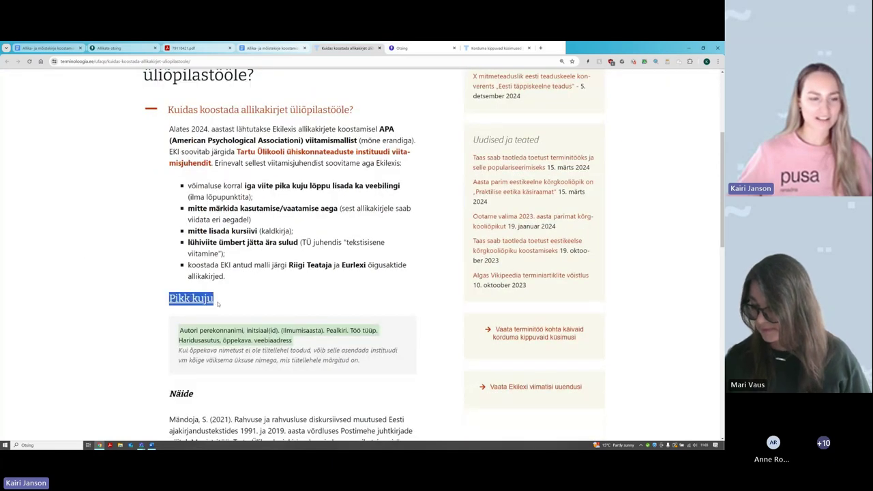
scroll(49, 293, down, 2)
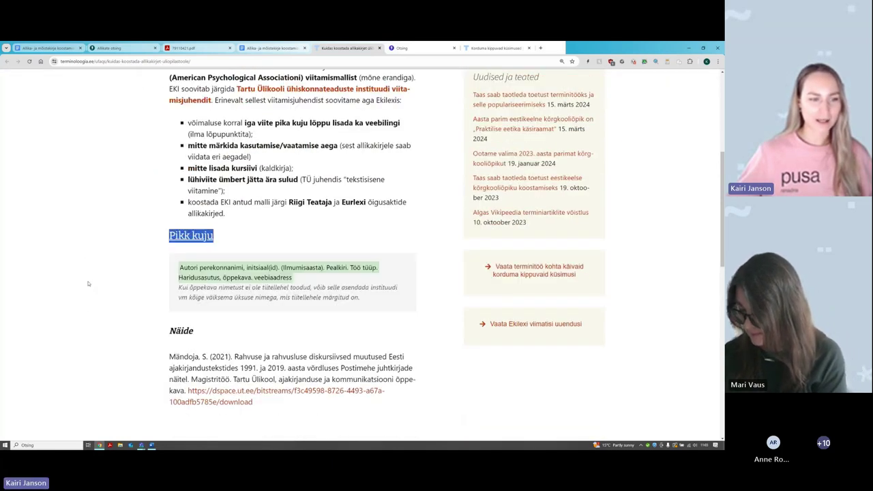
scroll(89, 284, down, 3)
scroll(137, 282, down, 2)
scroll(140, 265, up, 2)
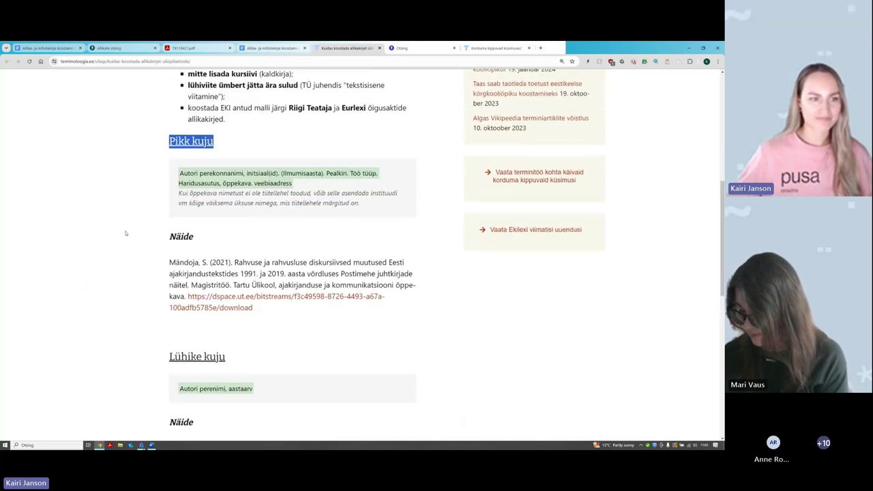
click(108, 252)
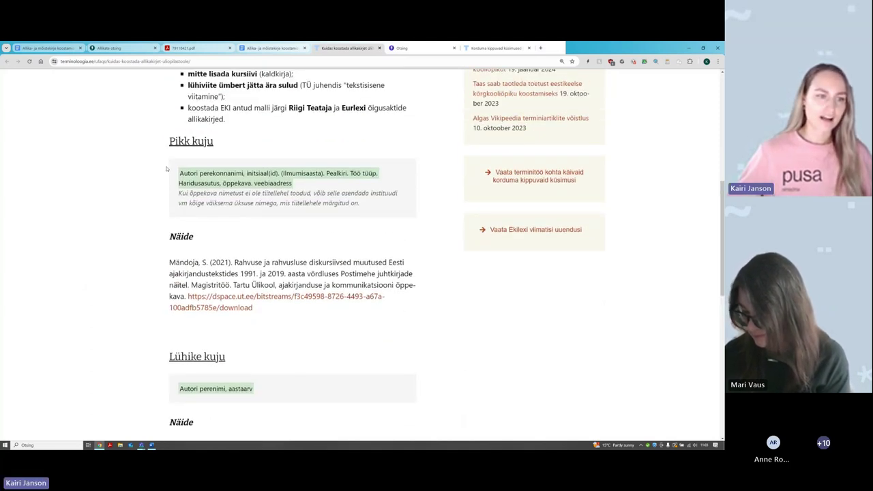
Step: Compare the green Pikk kuju template with the example reference under Näide by highlighting each of them
drag(180, 172, 293, 184)
click(227, 174)
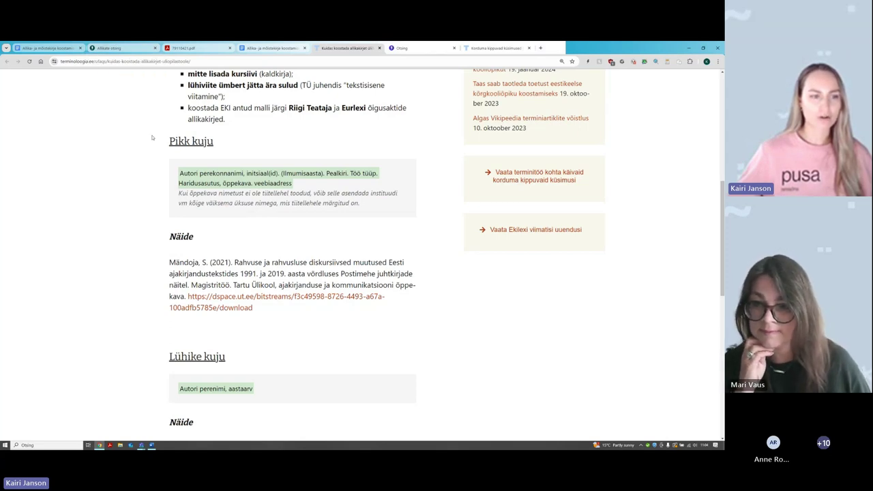
drag(179, 173, 297, 185)
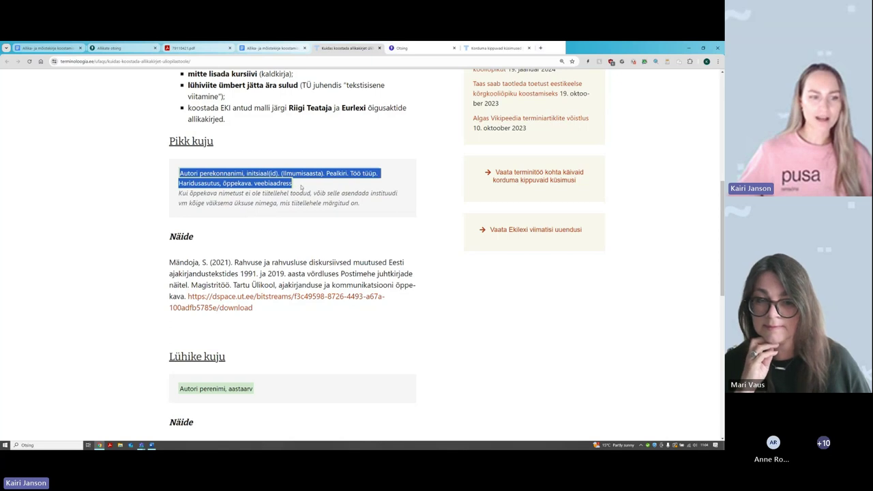
click(164, 245)
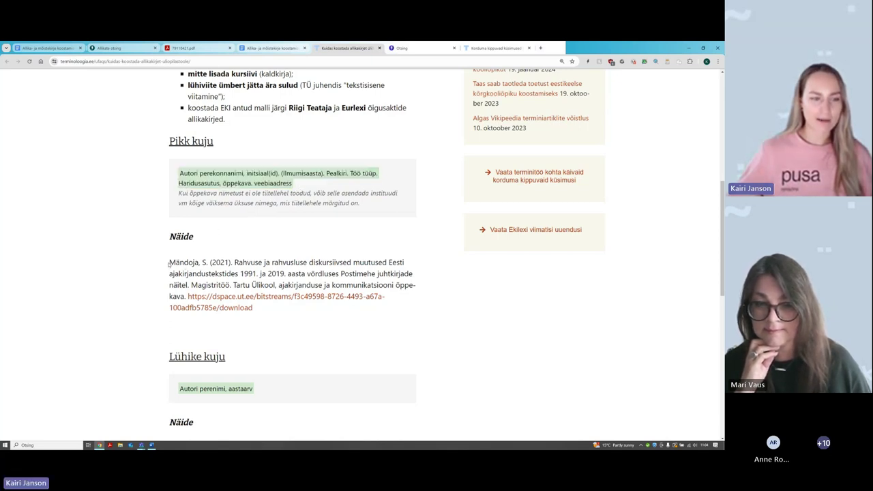
drag(170, 263, 252, 308)
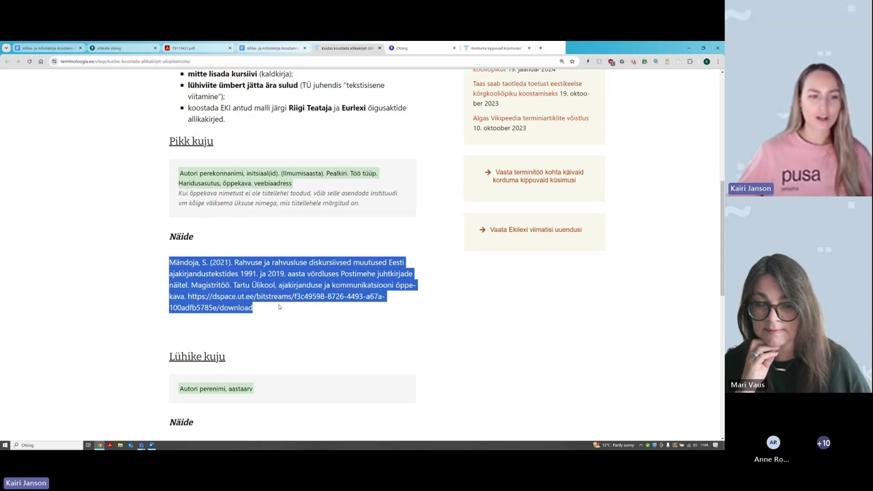
click(123, 239)
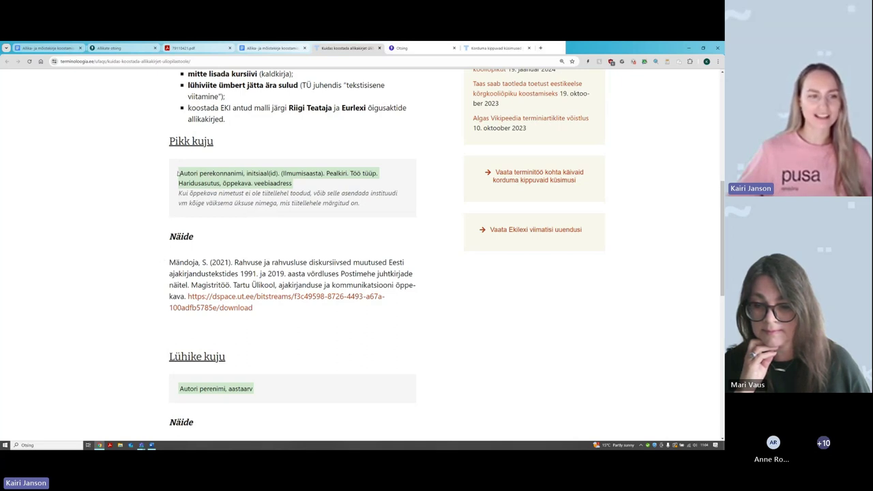
drag(177, 173, 301, 182)
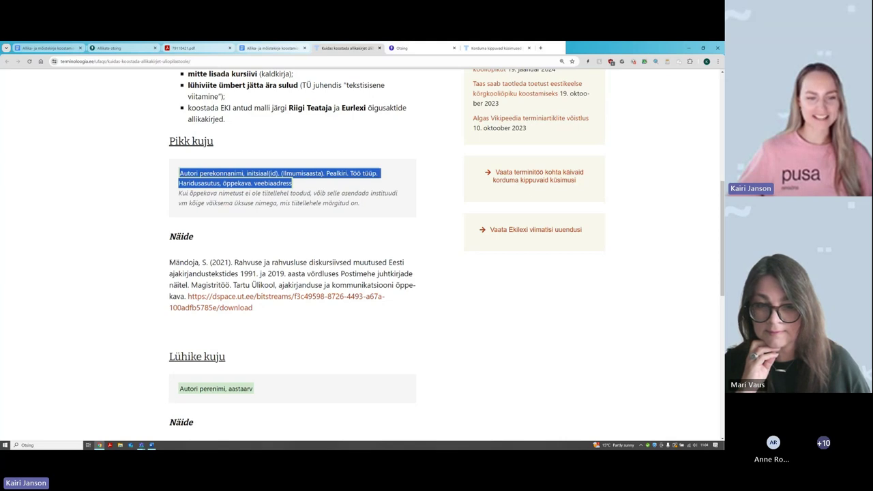
Step: Copy the Pikk kuju example reference into the Pikk kuju field of the Ekilex source form and insert three blank lines above it
drag(170, 262, 254, 308)
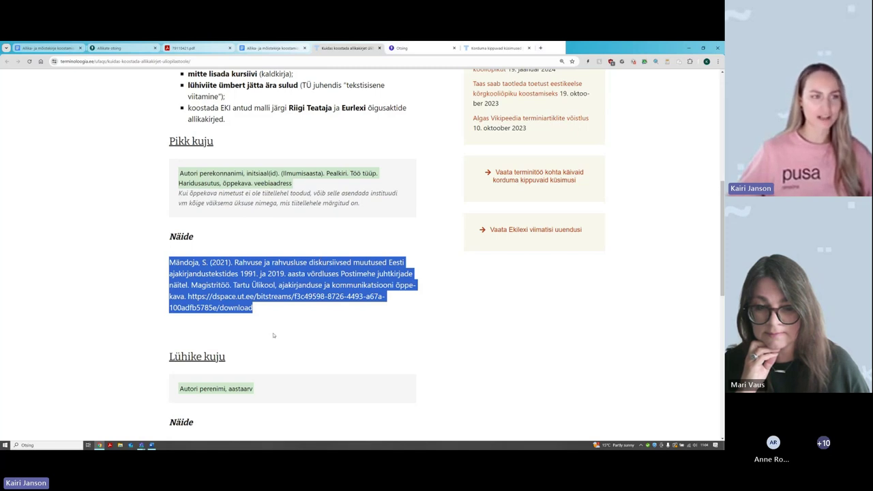
click(130, 49)
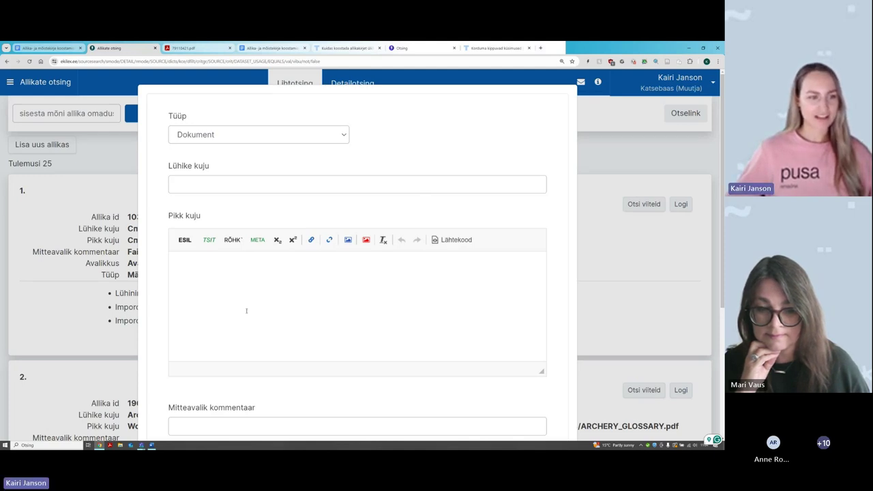
key(ctrl+v)
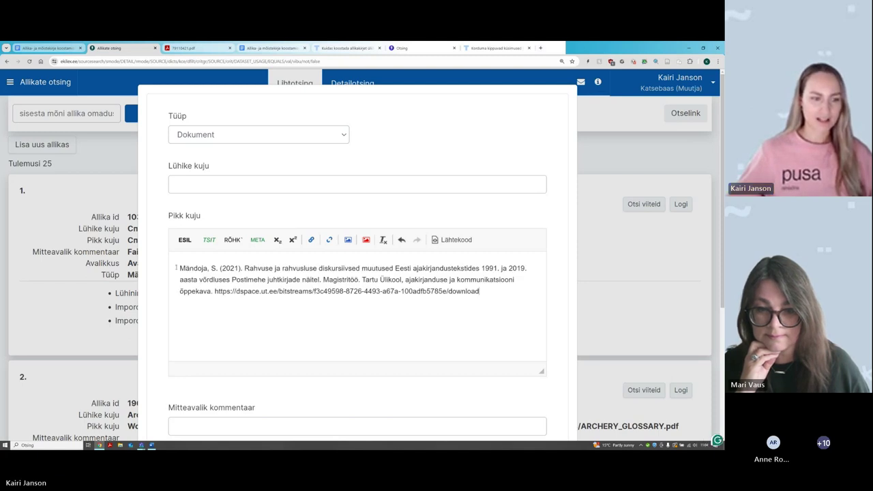
key(Return)
key(Return)
key(Return)
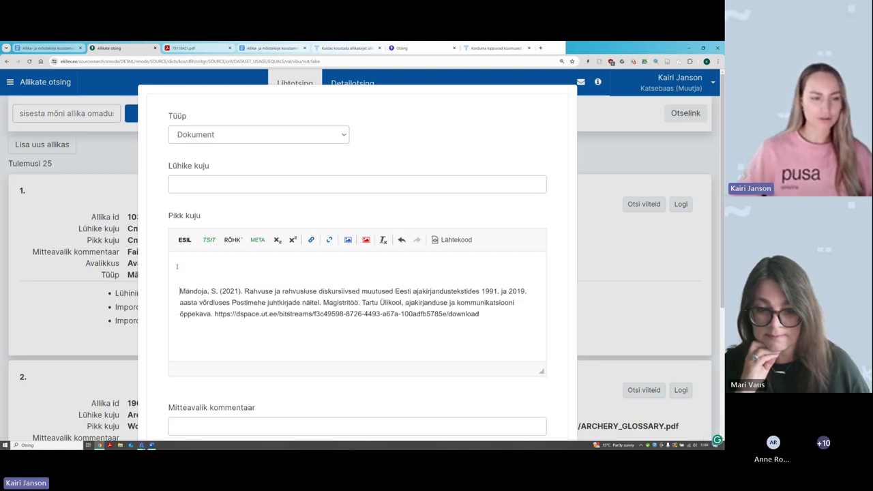
key(Up)
key(Up)
key(Up)
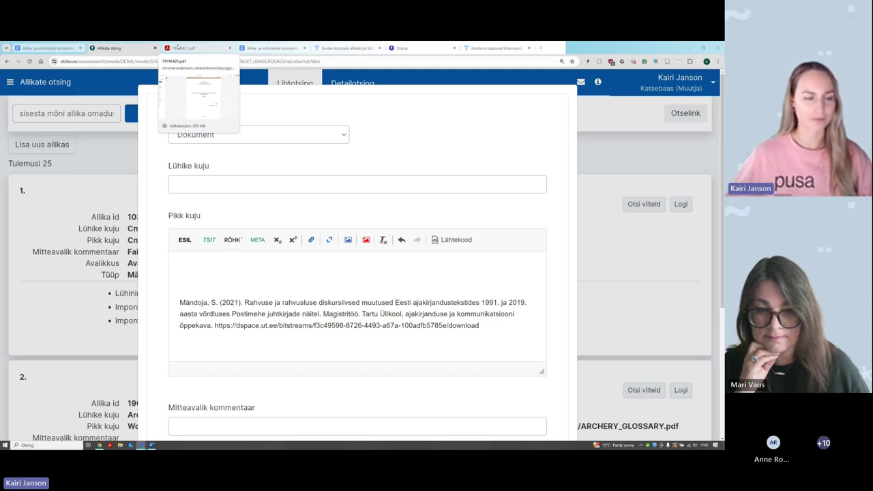
Step: Look over the thesis title page in 79110421.pdf and the Allikakirje 1 instructions in the base material, returning to the source form
click(177, 47)
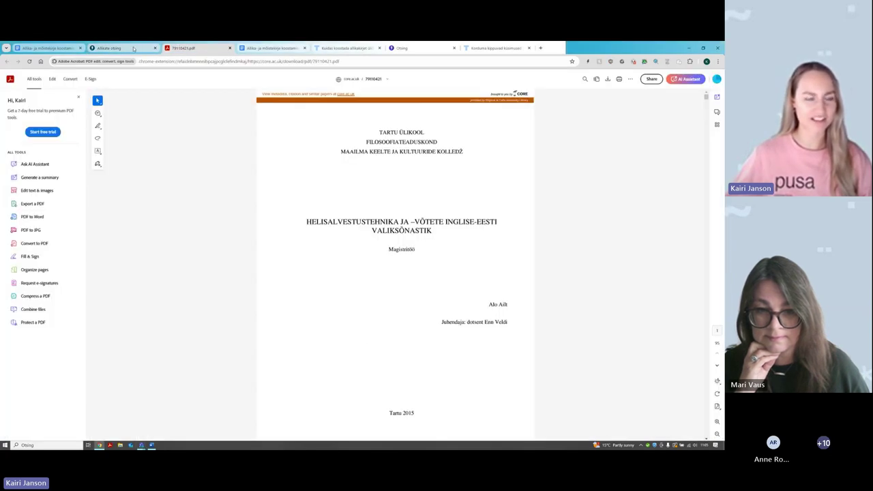
click(142, 48)
click(187, 47)
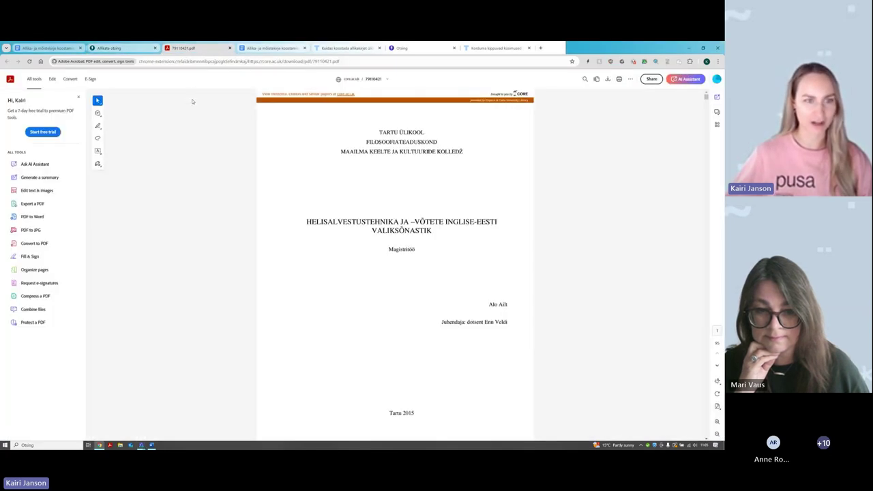
click(249, 50)
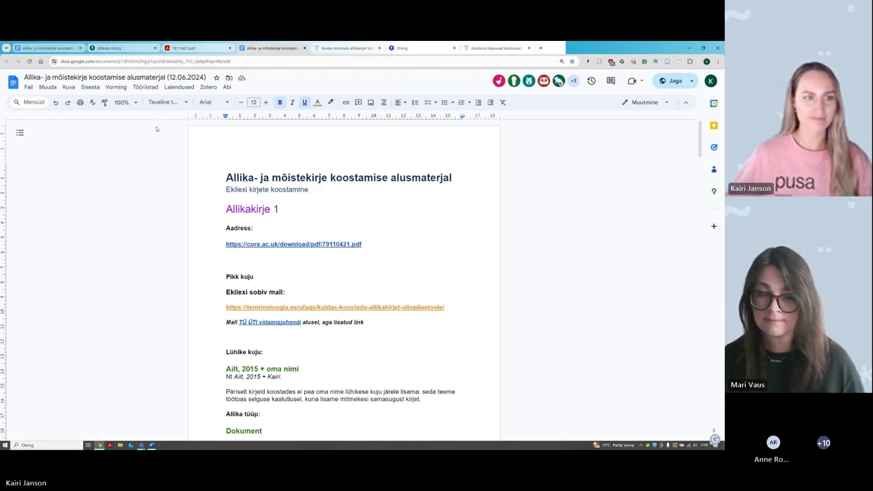
click(125, 45)
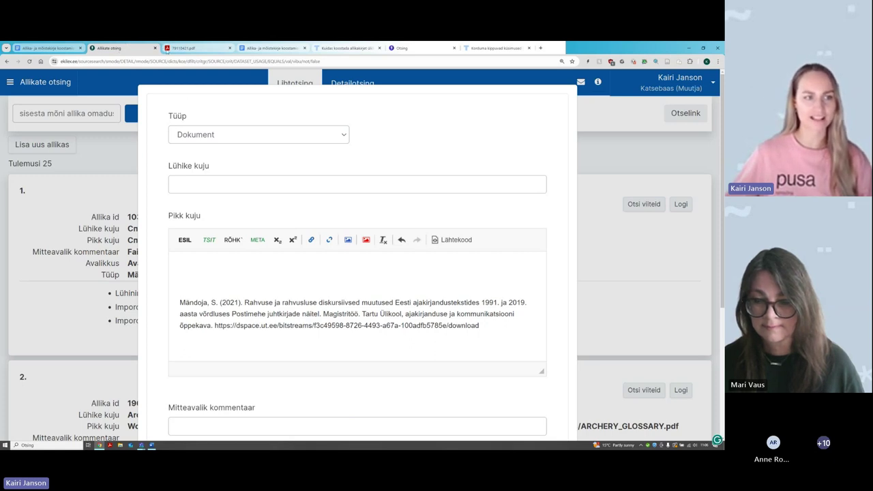
Step: Check the author on the thesis title page and enter the author's surname and initial at the start of the Pikk kuju field
click(189, 49)
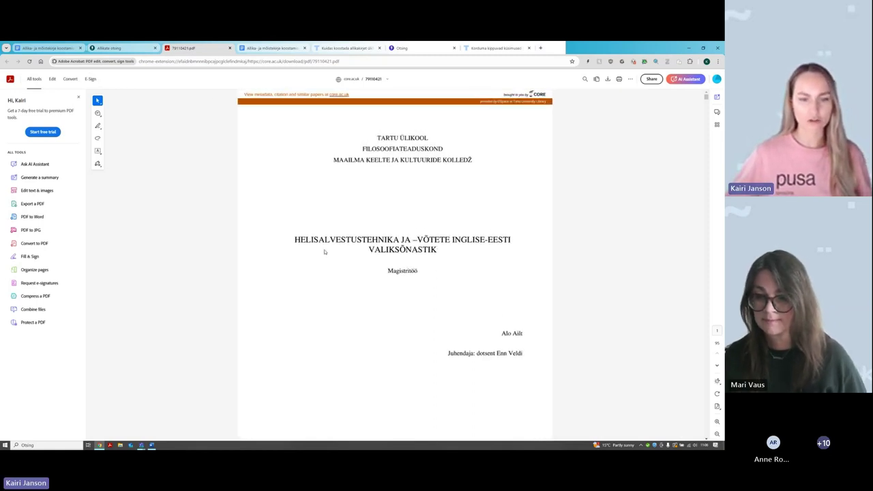
scroll(376, 281, down, 2)
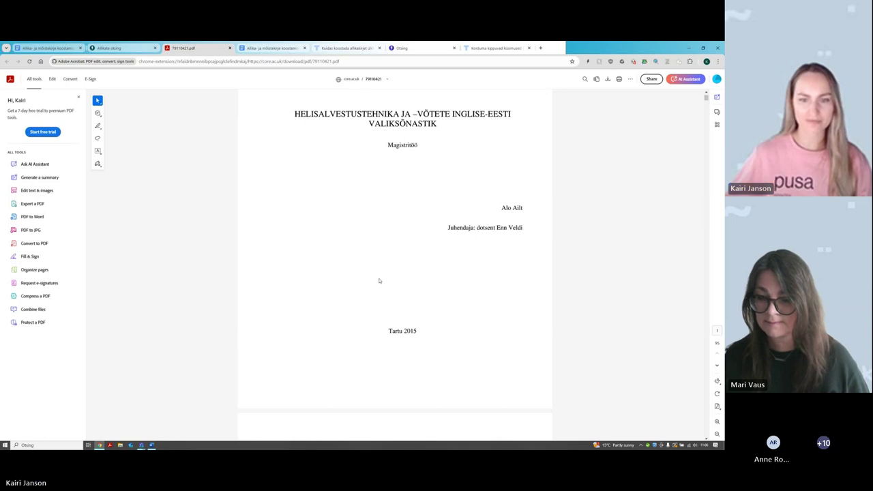
scroll(378, 281, up, 2)
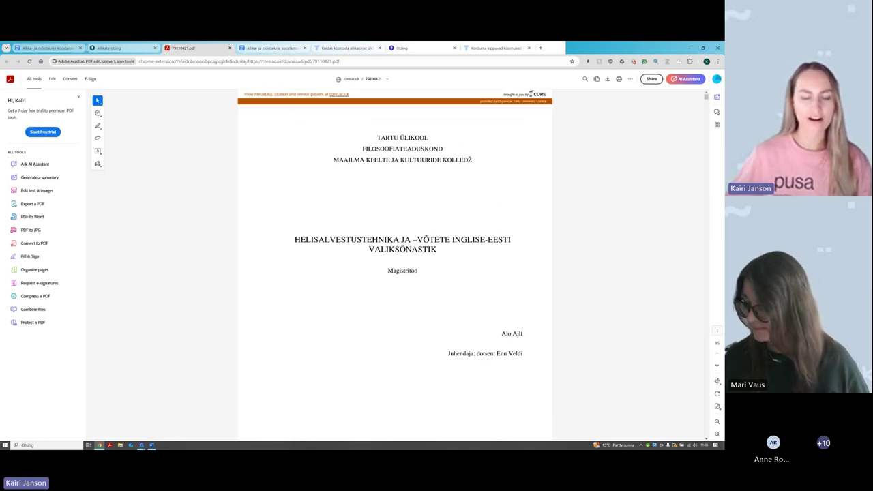
click(117, 47)
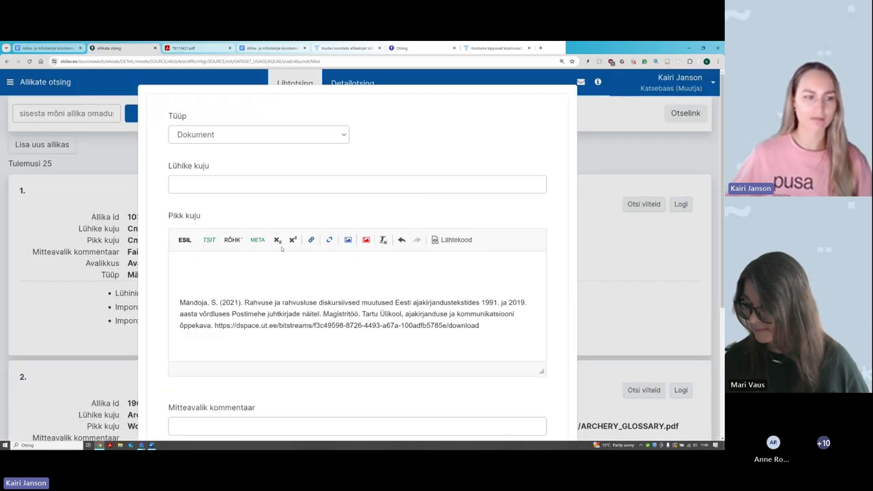
text(Ailt)
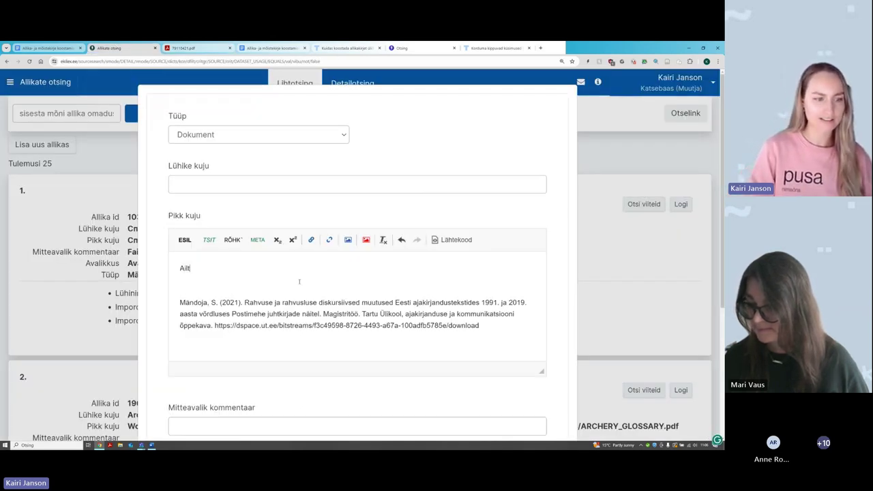
text(, A.)
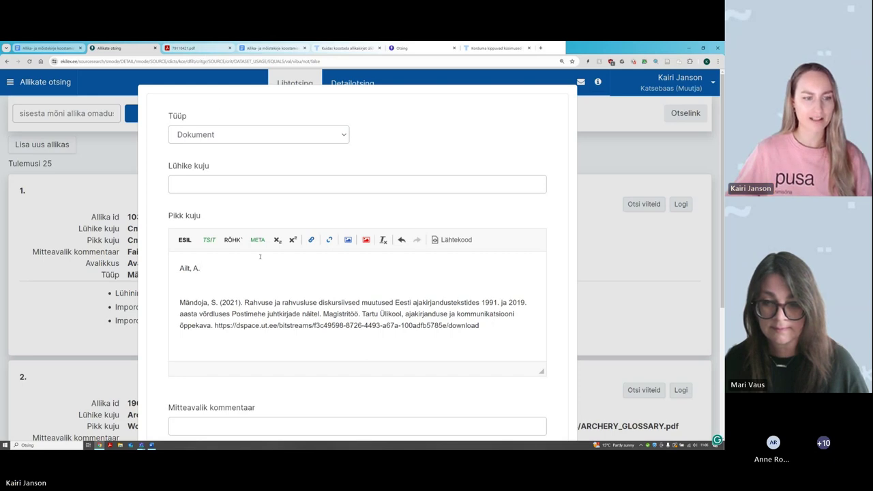
Step: Highlight the year in the example reference and find the matching place and year line on the thesis title page
drag(221, 302, 238, 302)
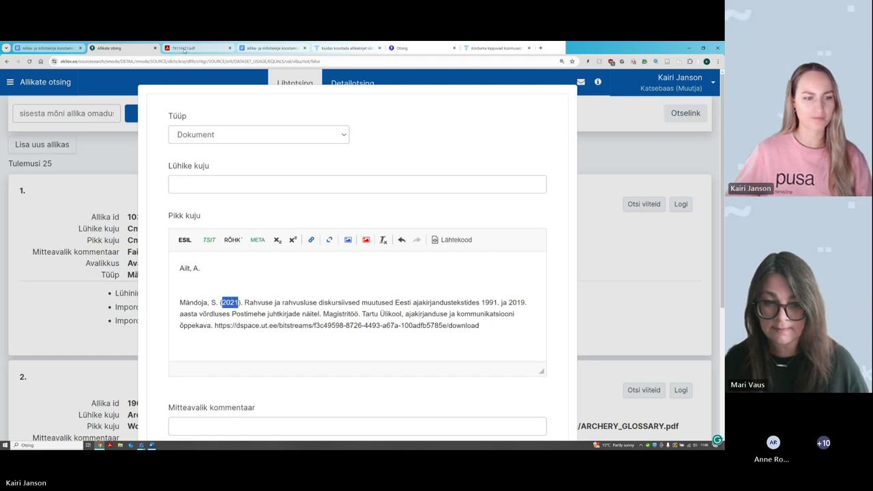
mouse_move(184, 50)
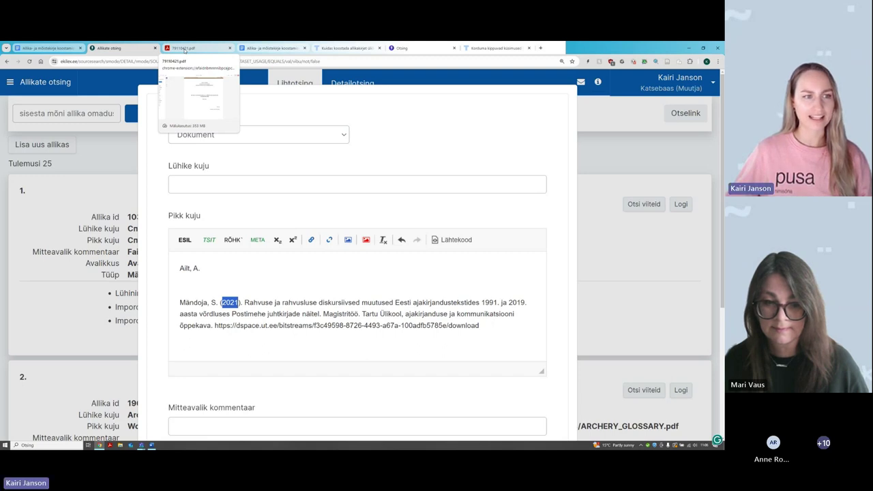
click(184, 49)
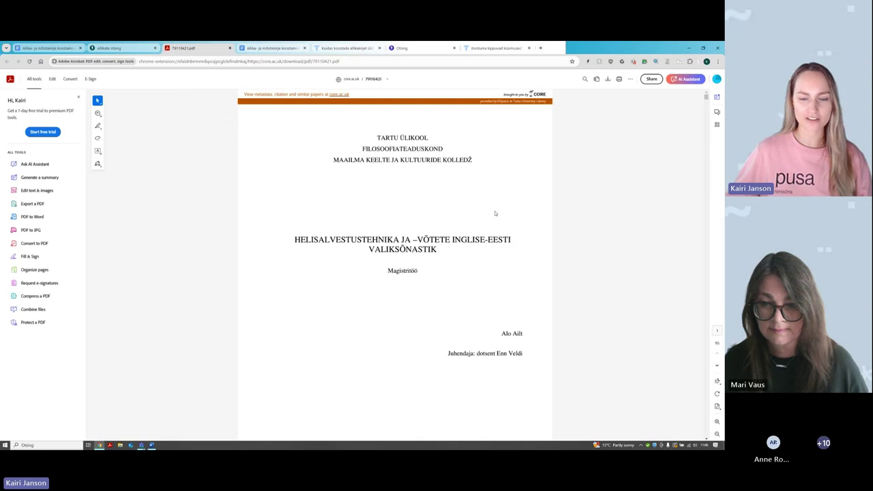
scroll(495, 213, down, 3)
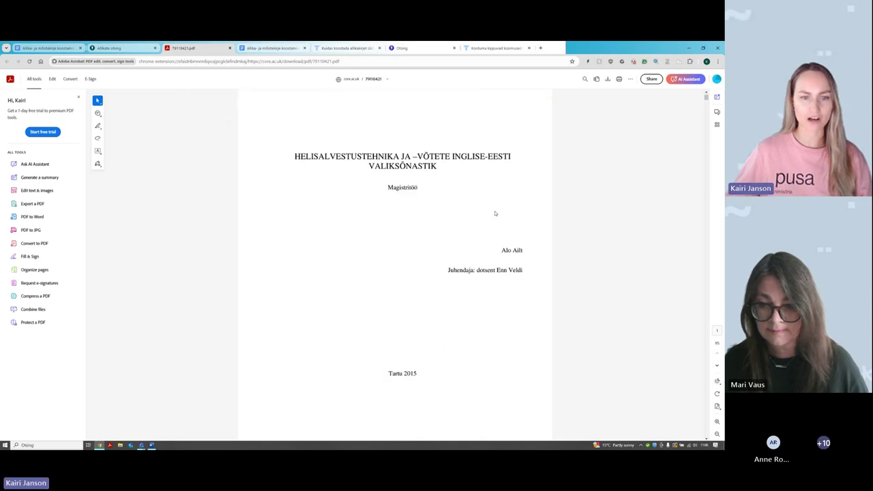
drag(388, 363, 424, 362)
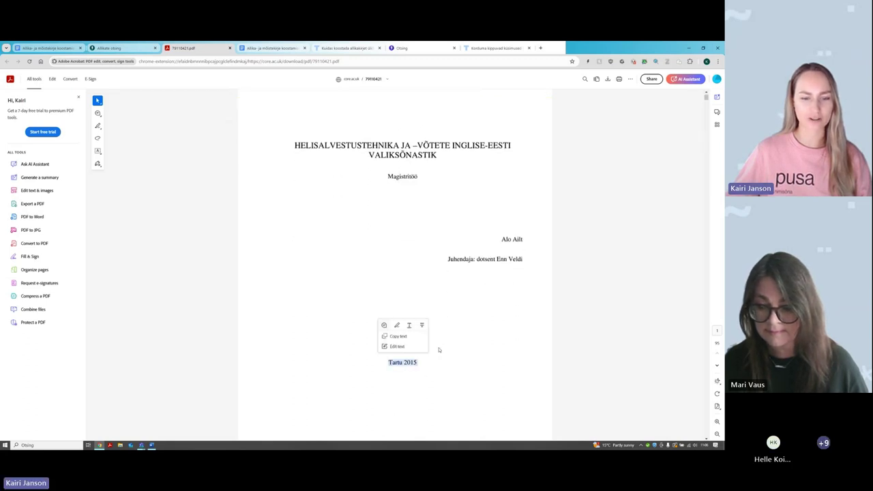
click(382, 234)
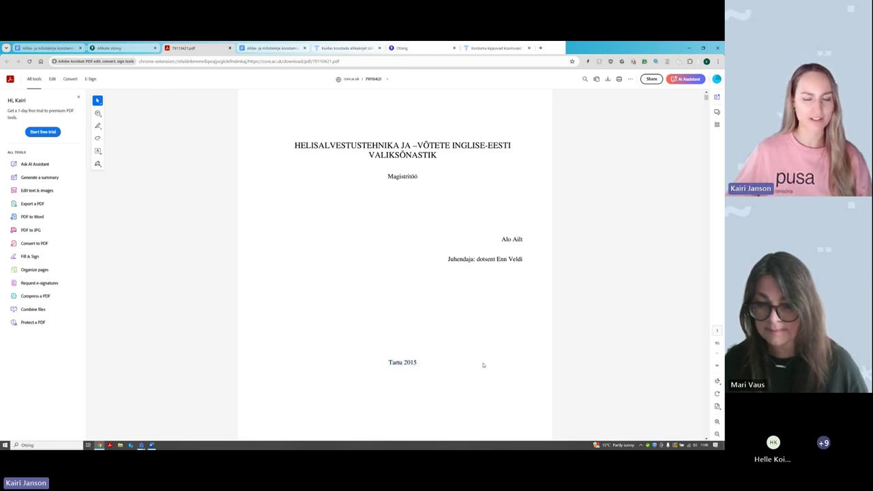
Step: Add the publication year "(2015)." after the author in the Pikk kuju field
click(127, 48)
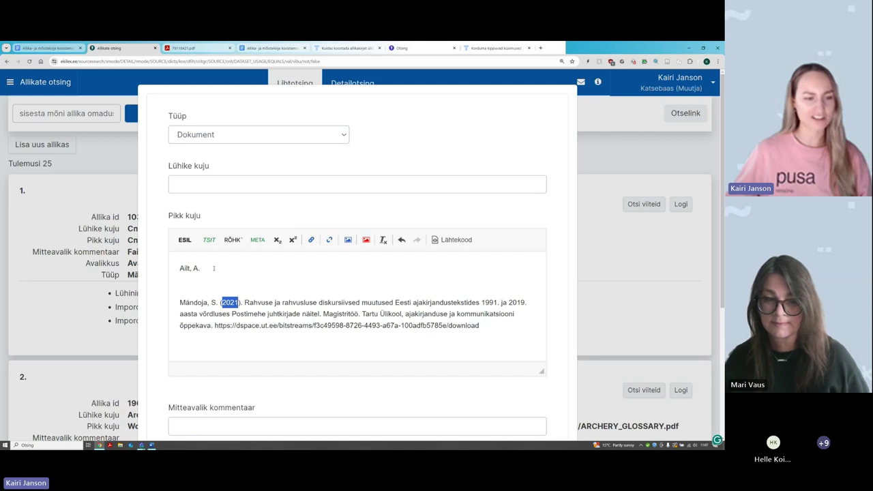
click(225, 268)
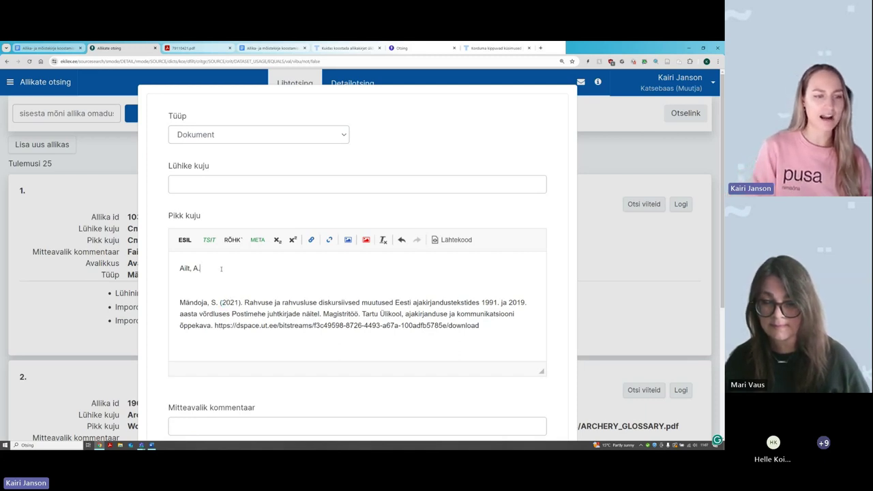
text(()
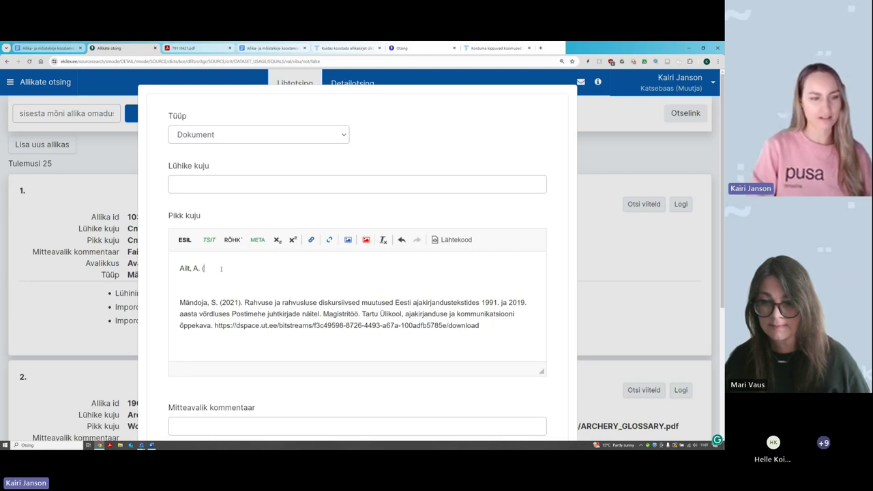
text(2015))
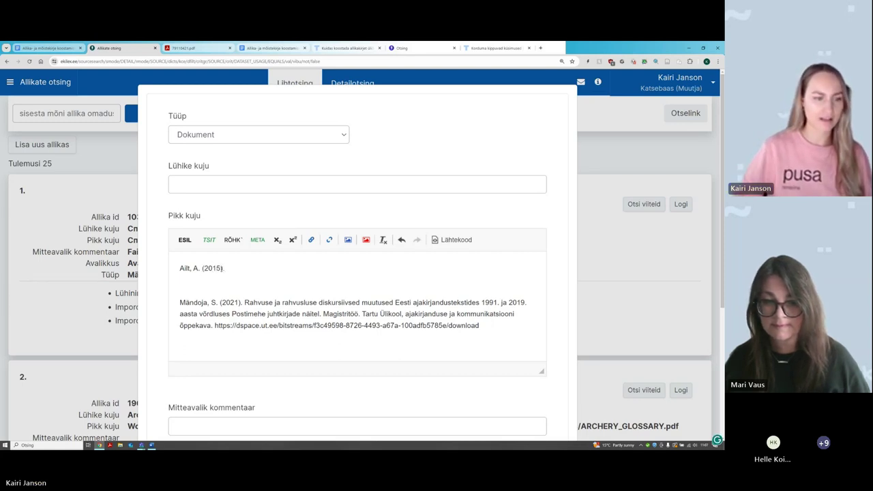
text(.)
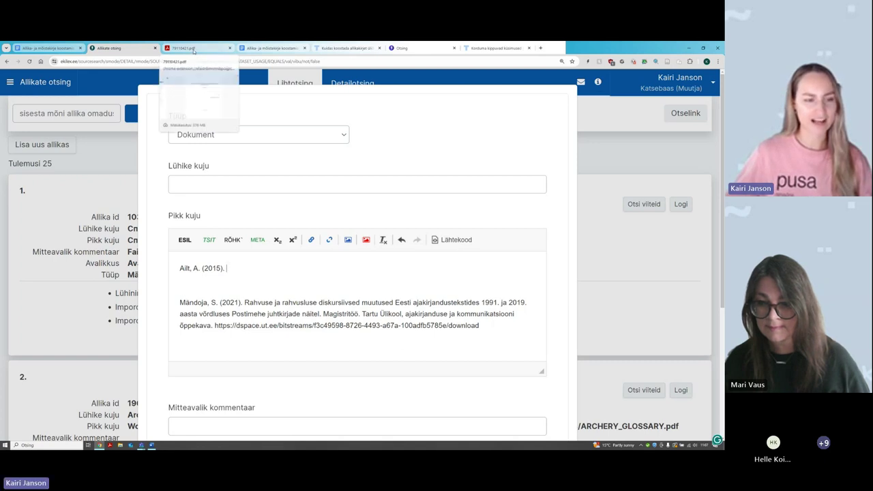
Step: Copy the uppercase thesis title from the PDF title page and paste it after the year in the Pikk kuju field
click(195, 48)
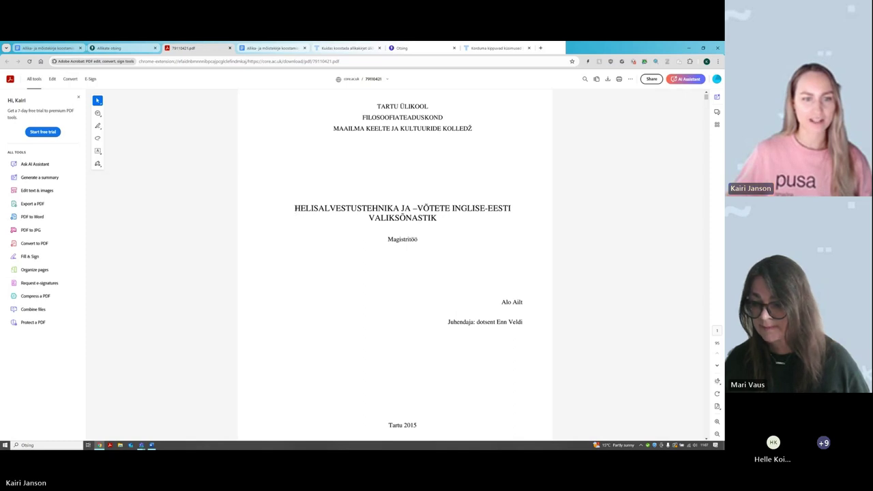
drag(295, 208, 448, 220)
key(ctrl+c)
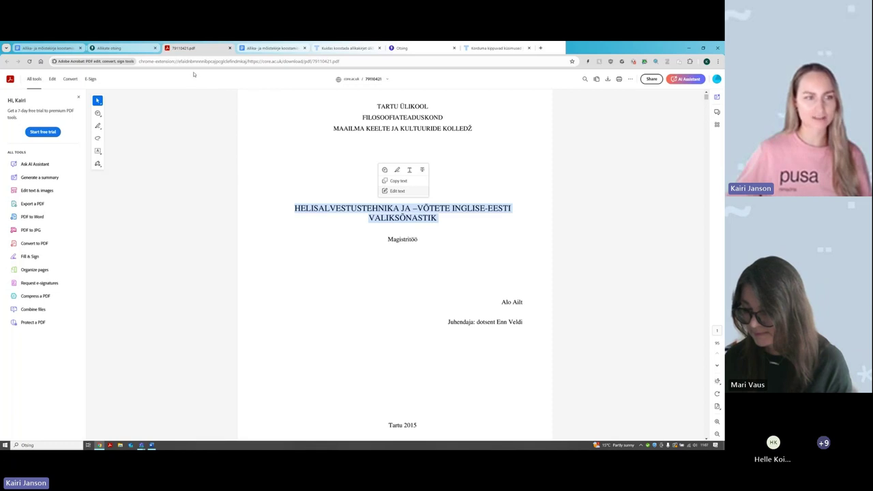
click(114, 47)
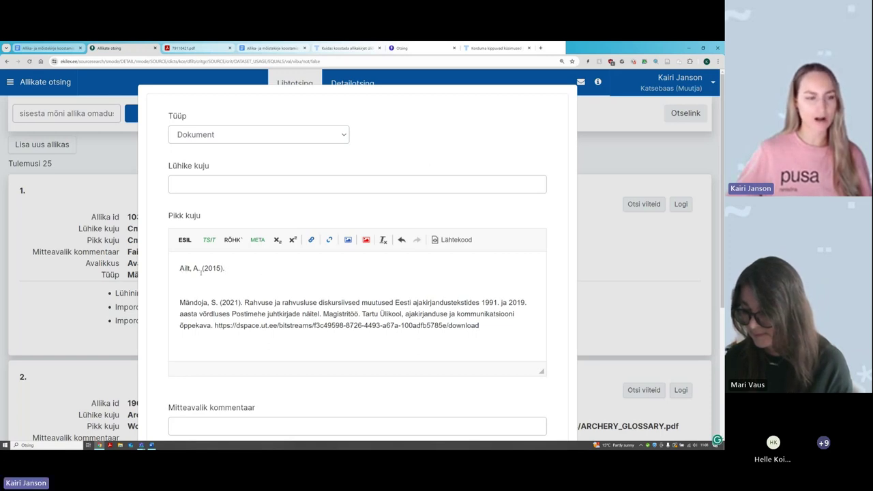
key(ctrl+v)
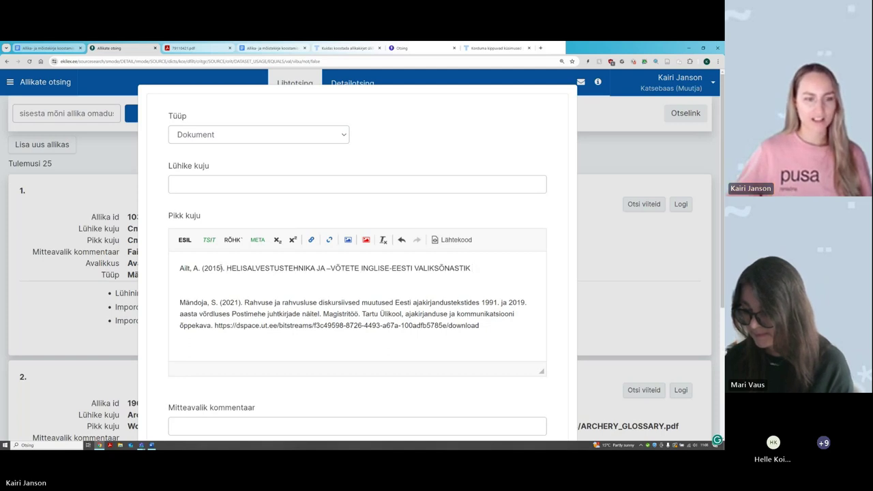
Step: Write the title in sentence case as "Helisalvestustehnika ja -võtete inglise-eesti valiksõnastik." after the year and delete the uppercase version
click(225, 269)
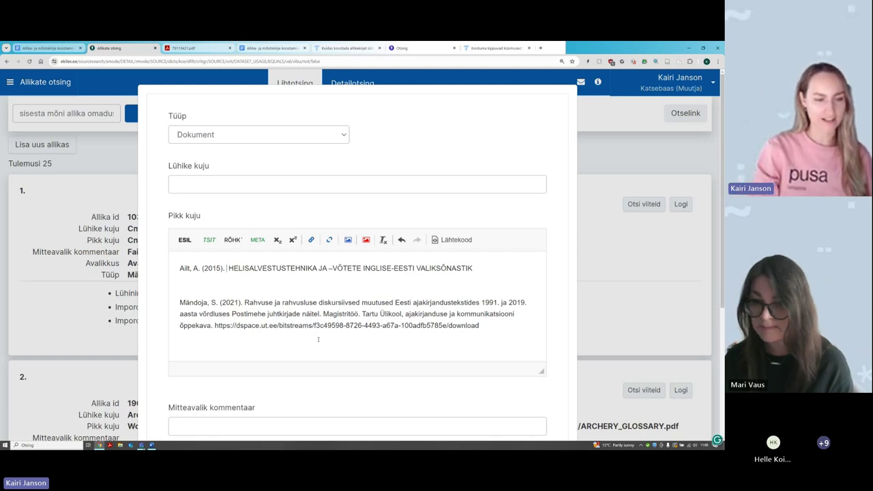
text(Heli)
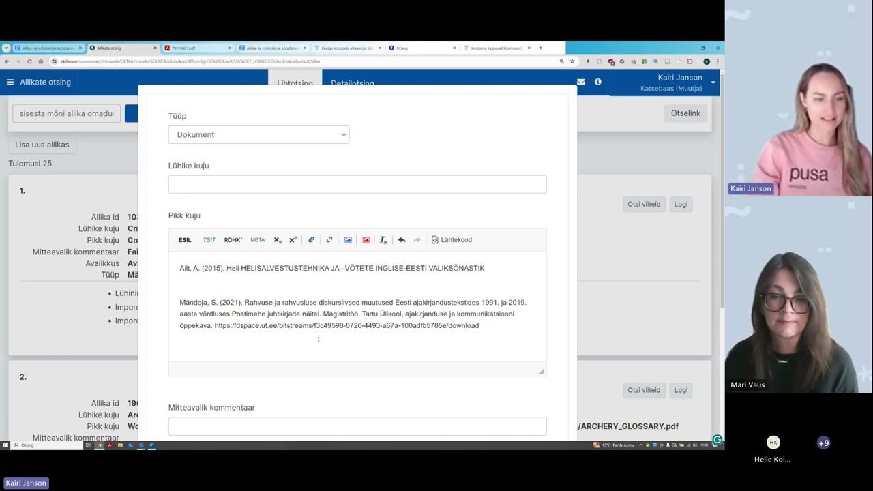
text(salvestu)
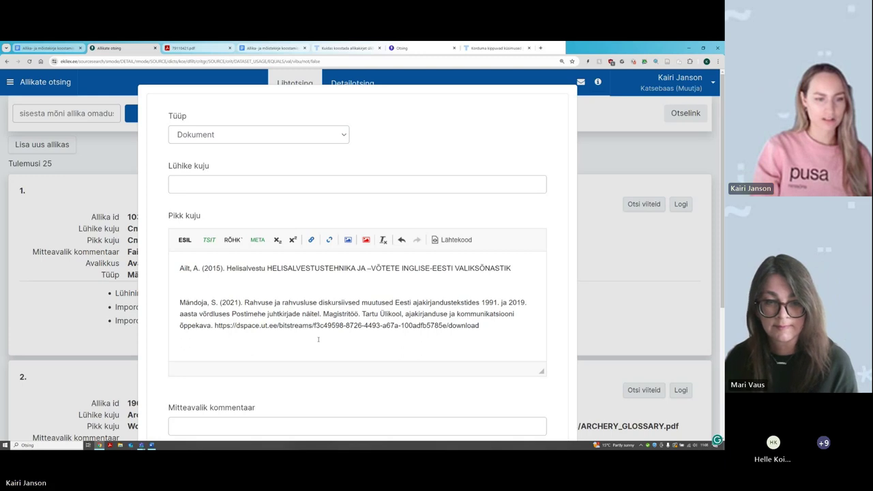
text(stehnika )
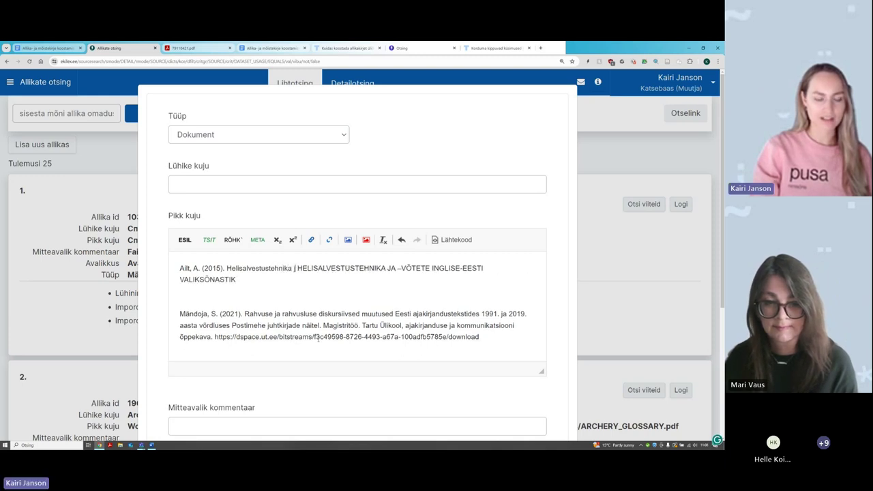
text(ja -võtete)
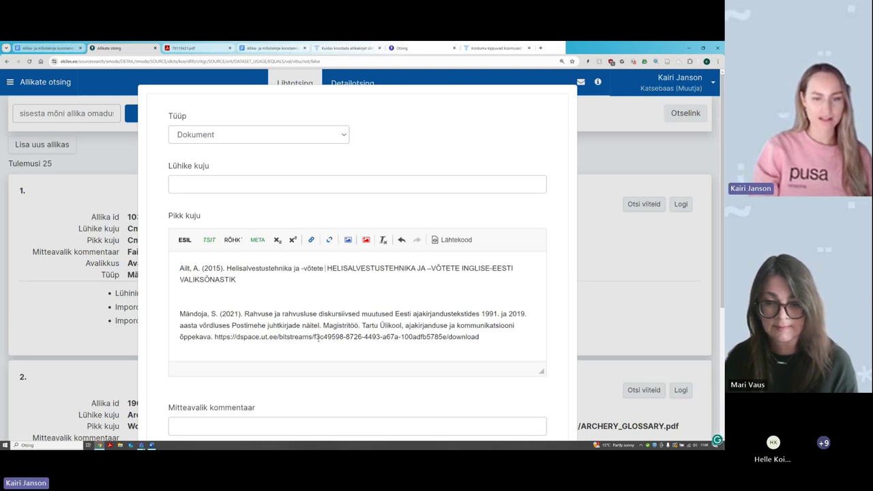
text( inglise-eesti va)
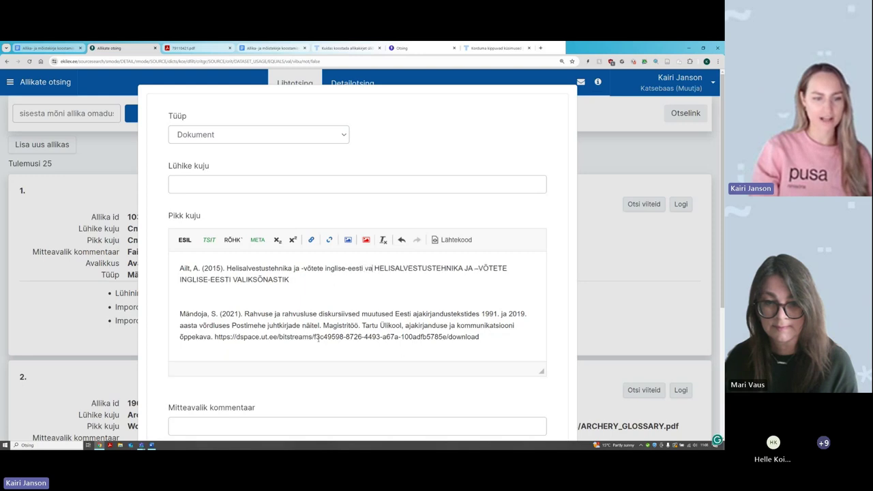
text(liksõnastik)
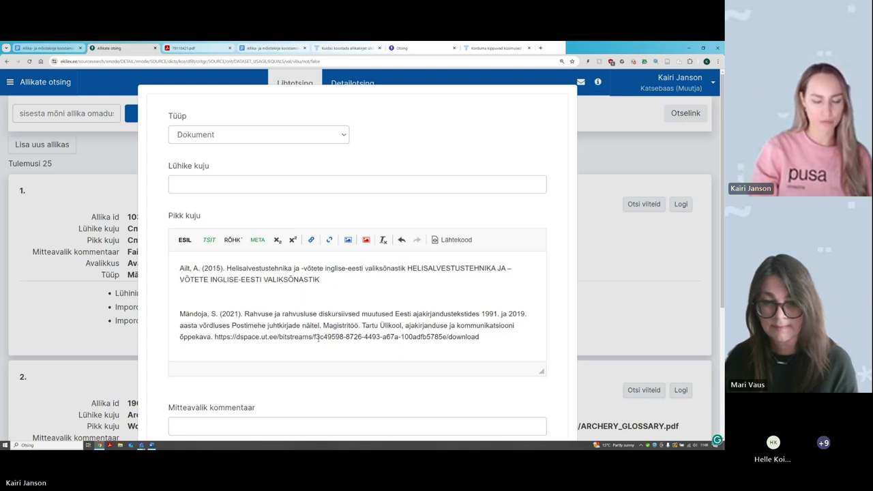
text(.)
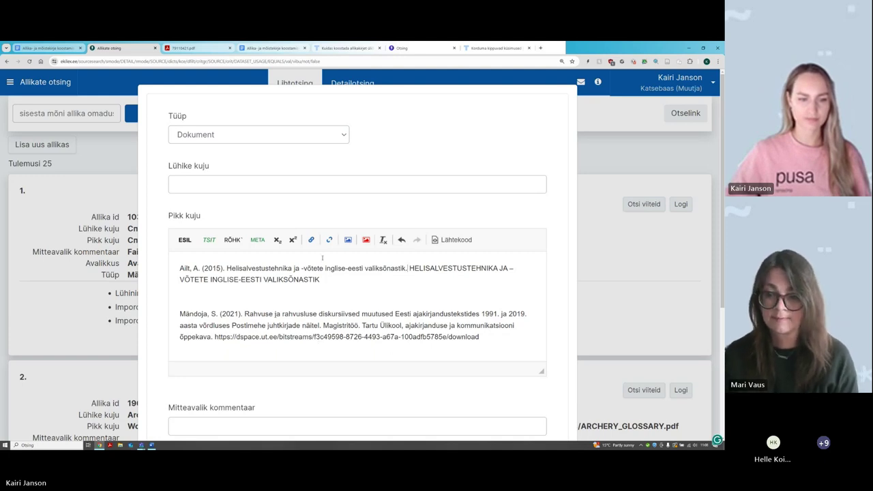
drag(320, 279, 409, 268)
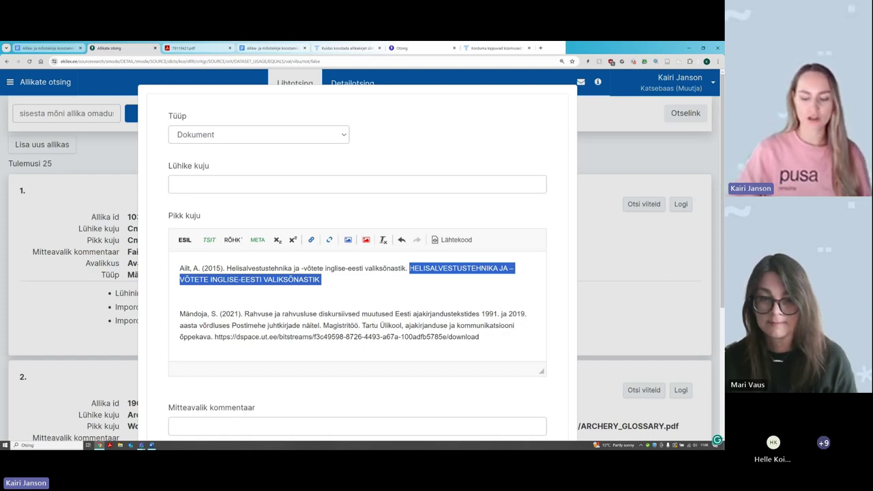
key(BackSpace)
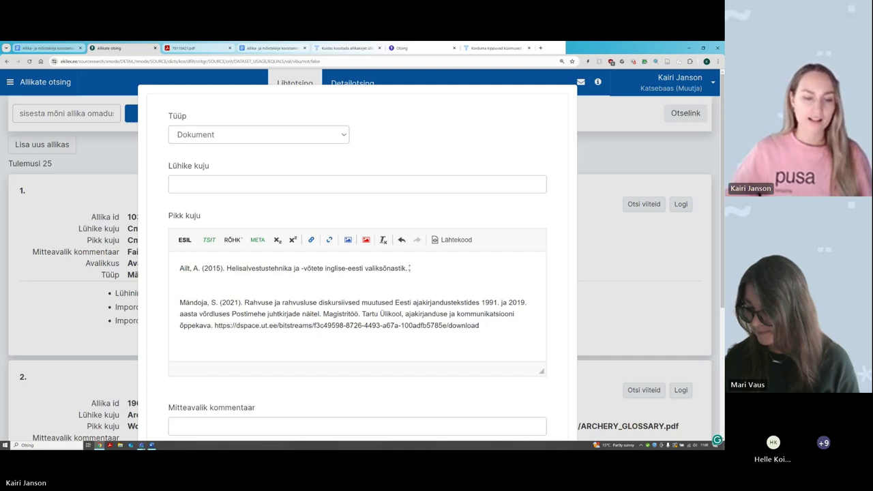
Step: Check the thesis type in the example reference and PDF title page, and add "Magistritöö." after the title in the Pikk kuju field
drag(324, 314, 360, 314)
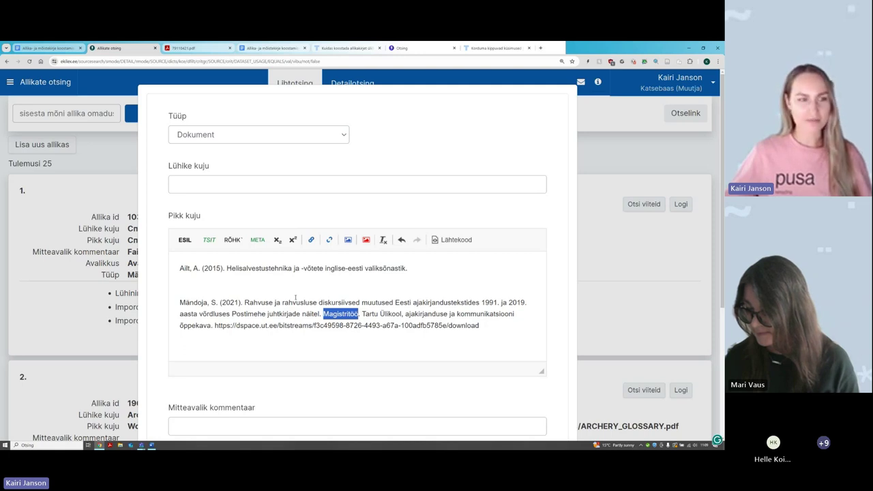
click(213, 45)
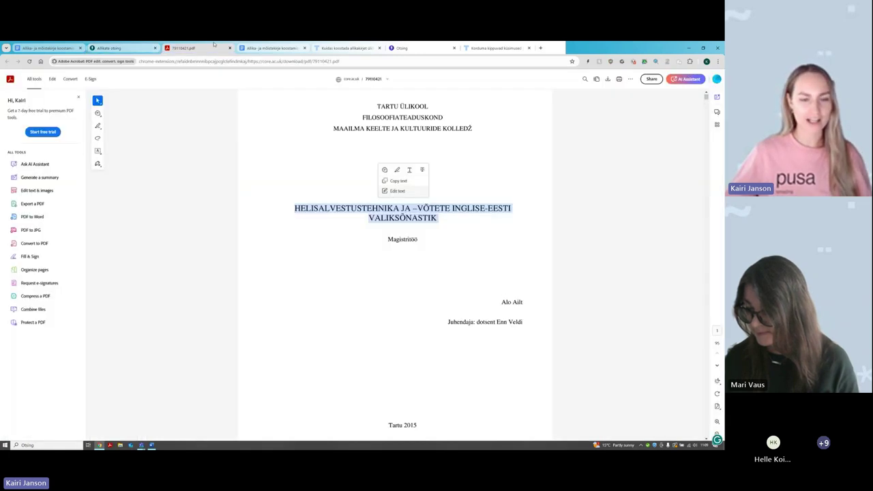
click(114, 49)
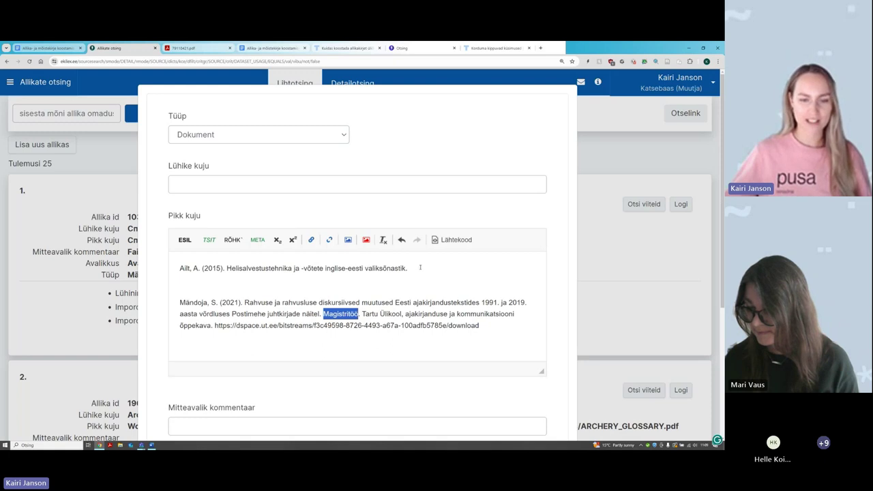
click(420, 267)
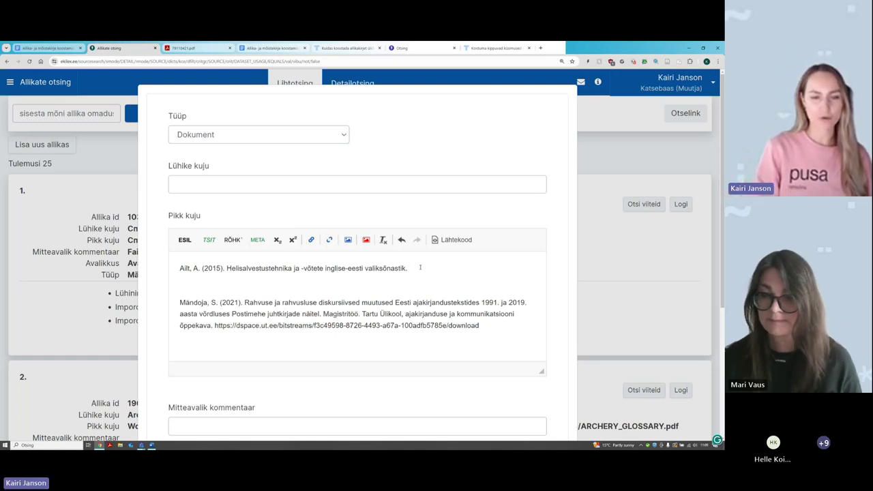
text(M)
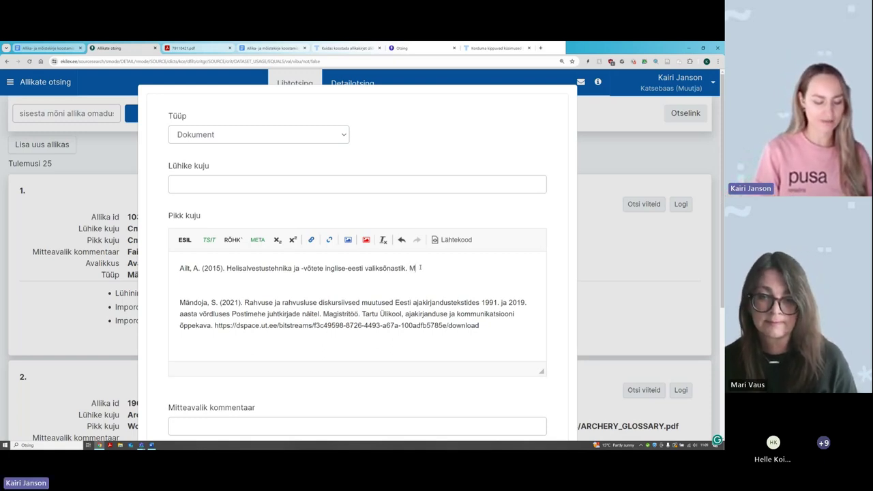
text(agistritöö)
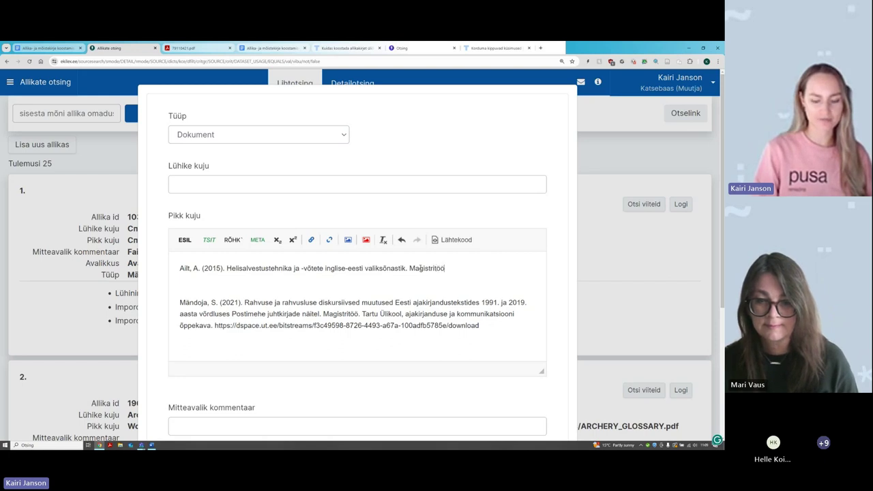
text(.)
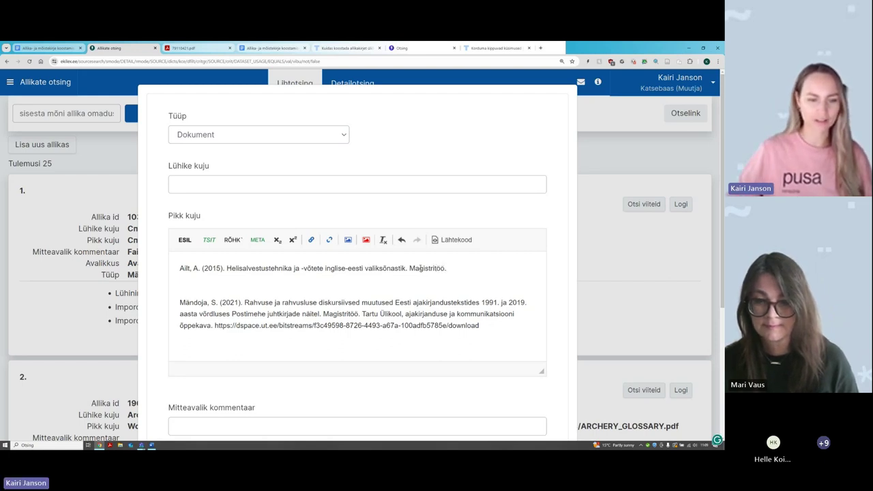
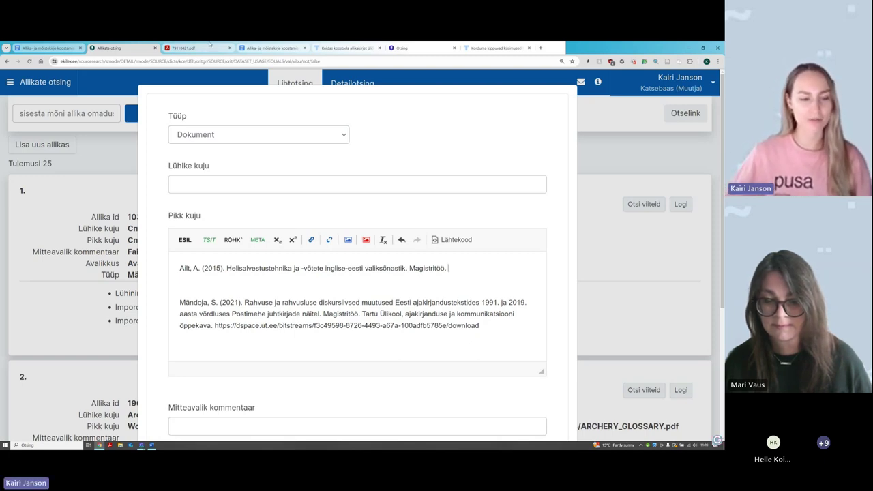
Step: Find the university and college names on the thesis title page and highlight the college line
mouse_move(209, 43)
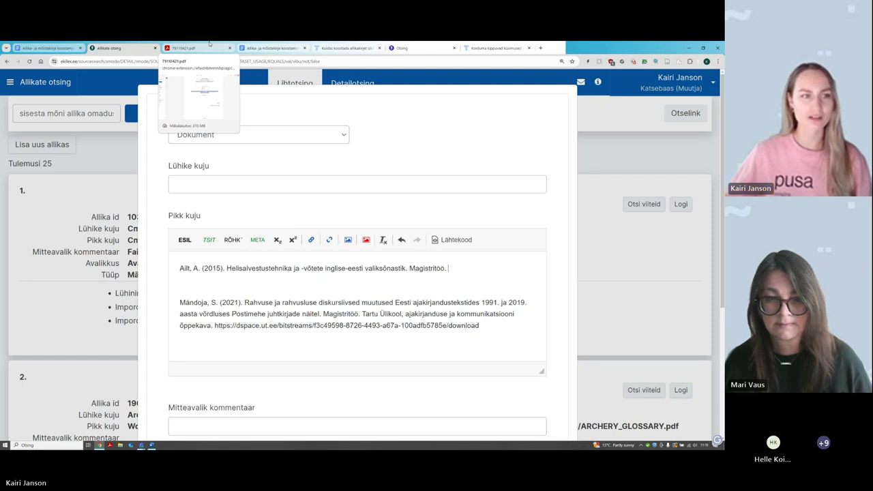
click(209, 45)
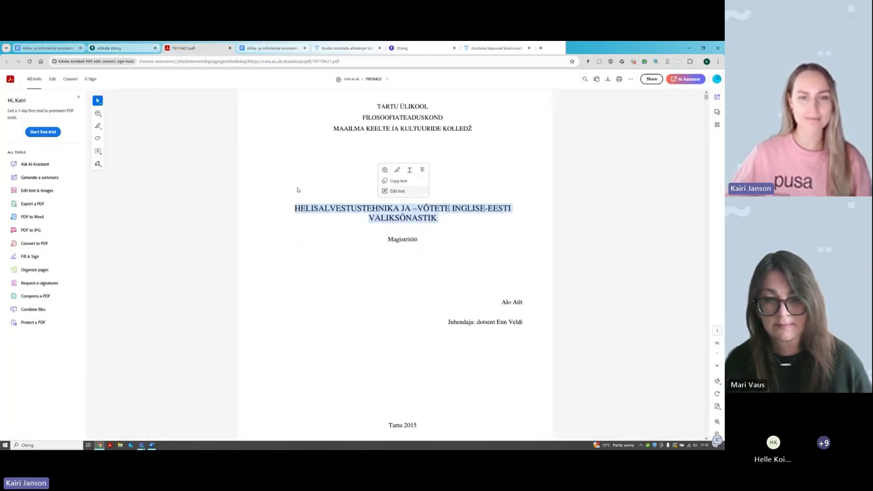
scroll(328, 146, down, 2)
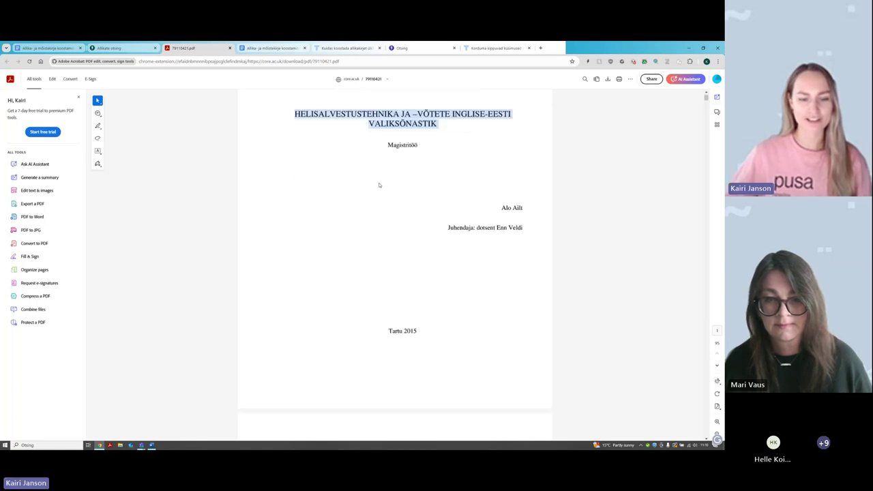
scroll(379, 185, up, 3)
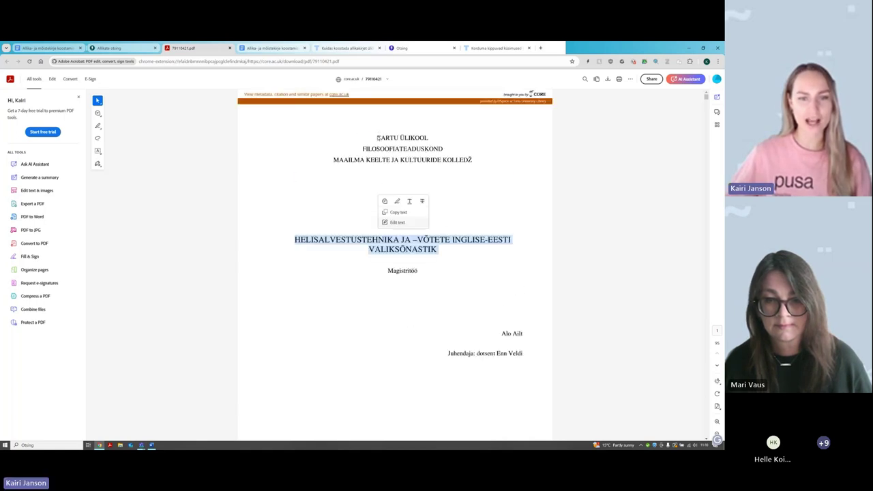
drag(333, 161, 471, 158)
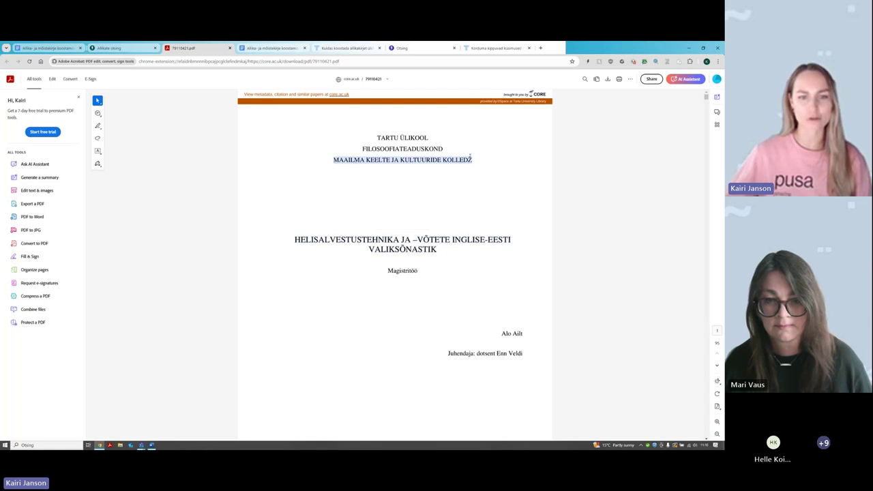
click(338, 107)
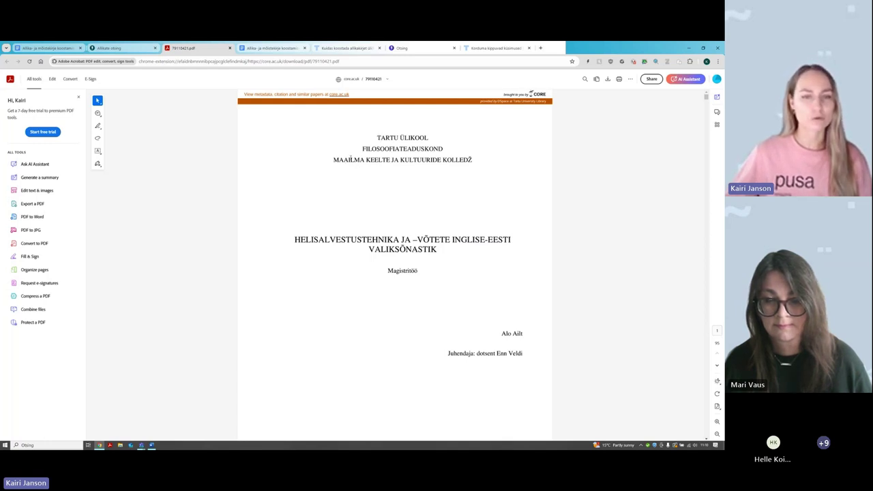
Step: Add "Tartu Ülikool, maailma keelte ja kultuuride kolledž." after the thesis type in the Pikk kuju reference
click(120, 48)
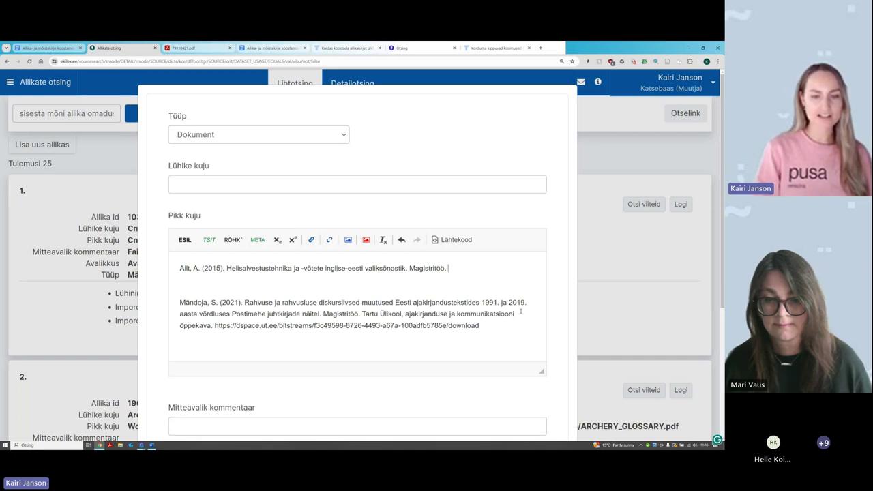
text(Tartu Üli)
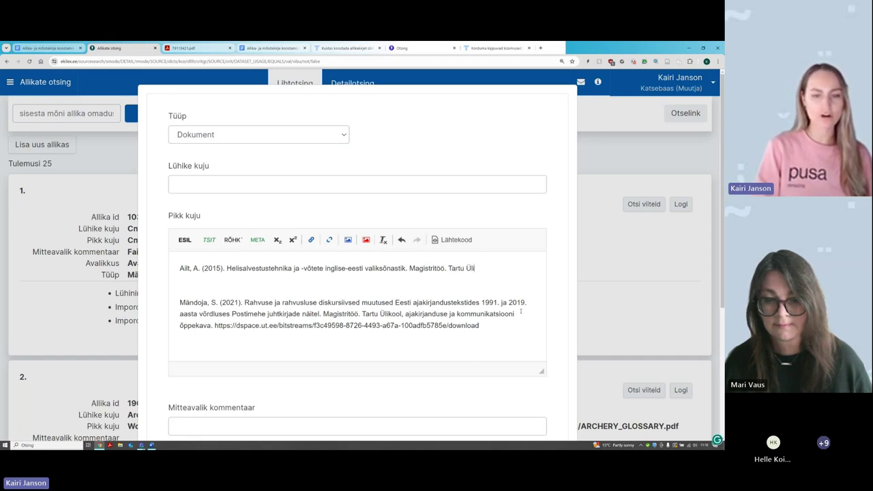
text(kool)
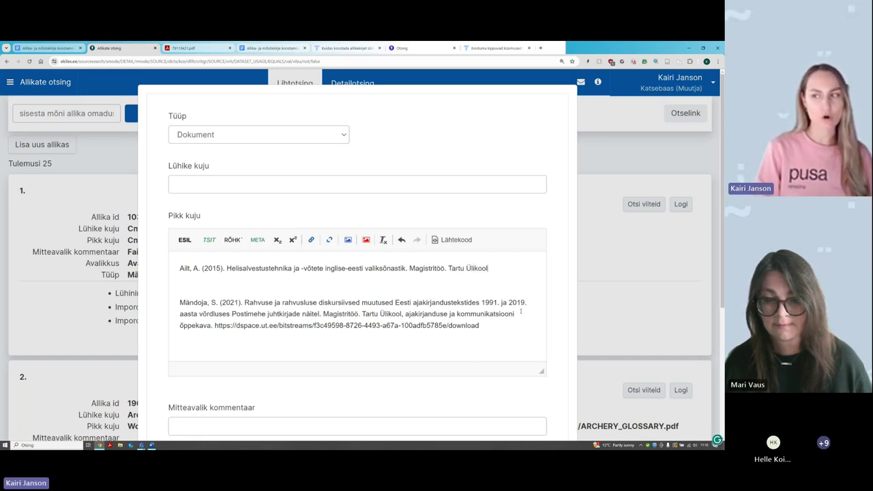
text(, ma)
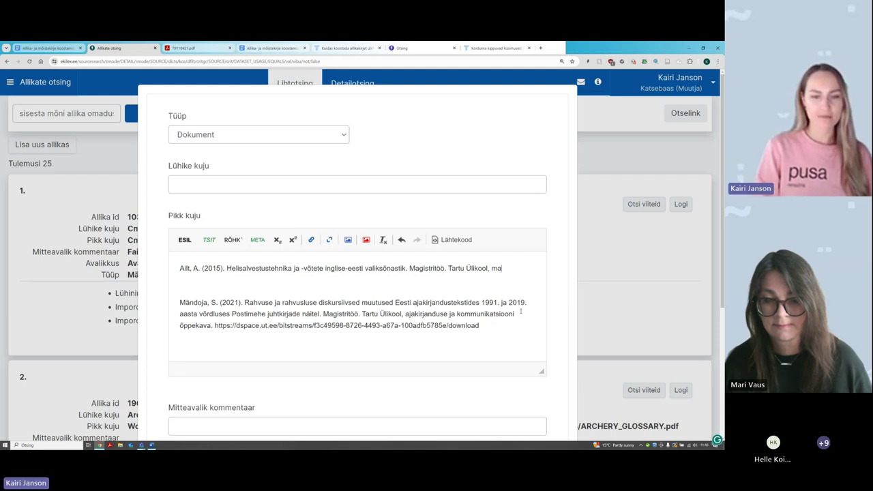
text(ailma keelte ja)
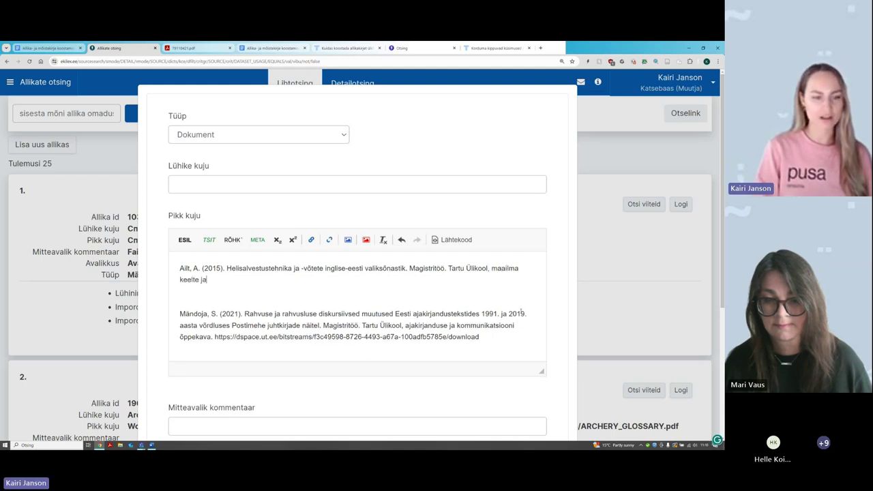
text( kultuuride ko)
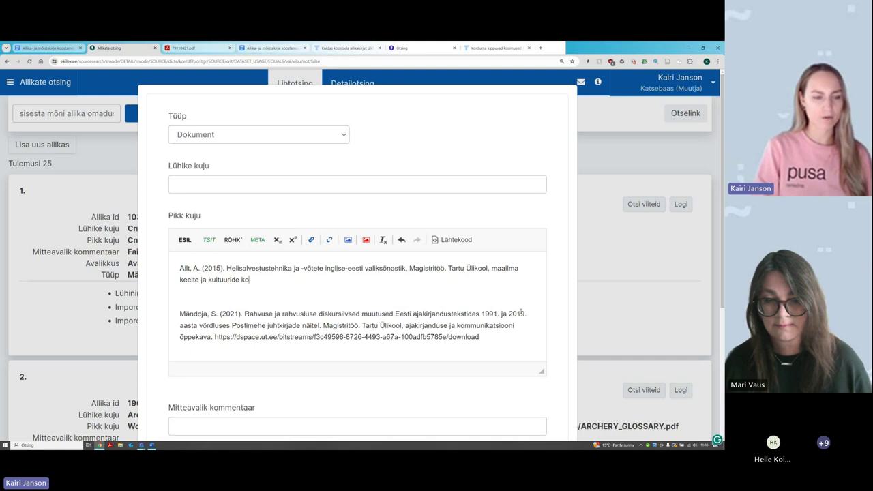
text(lledž.)
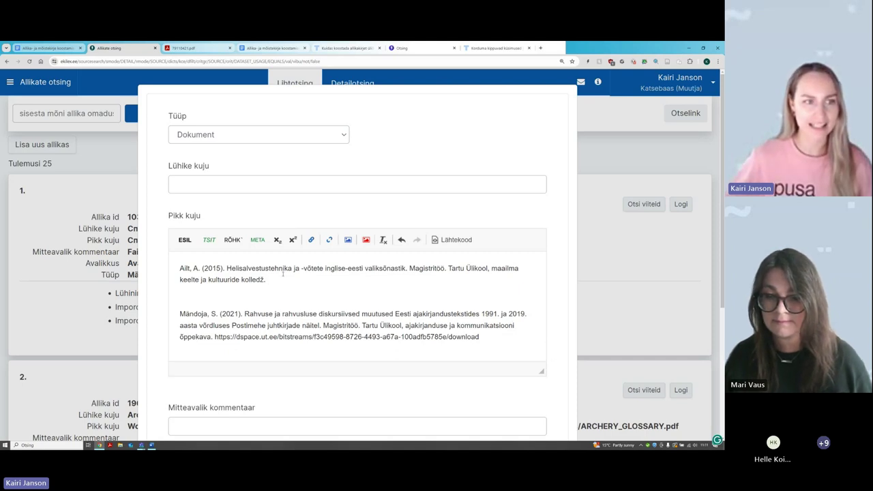
click(180, 48)
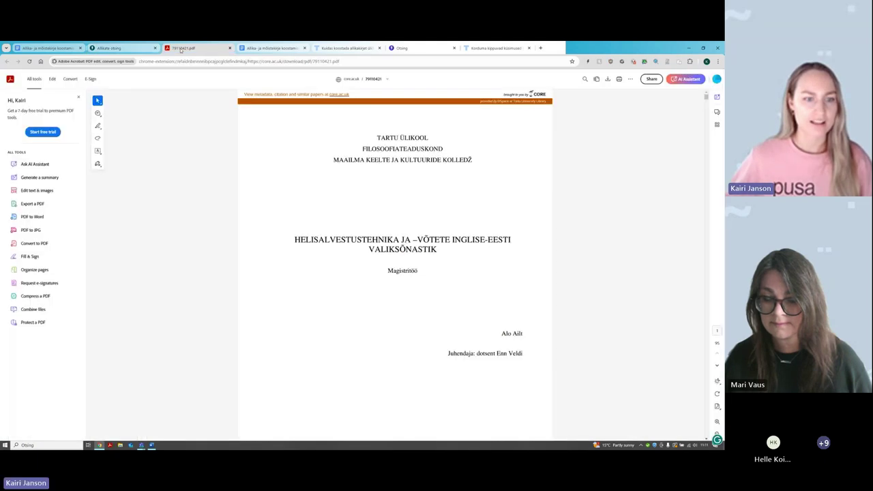
click(140, 43)
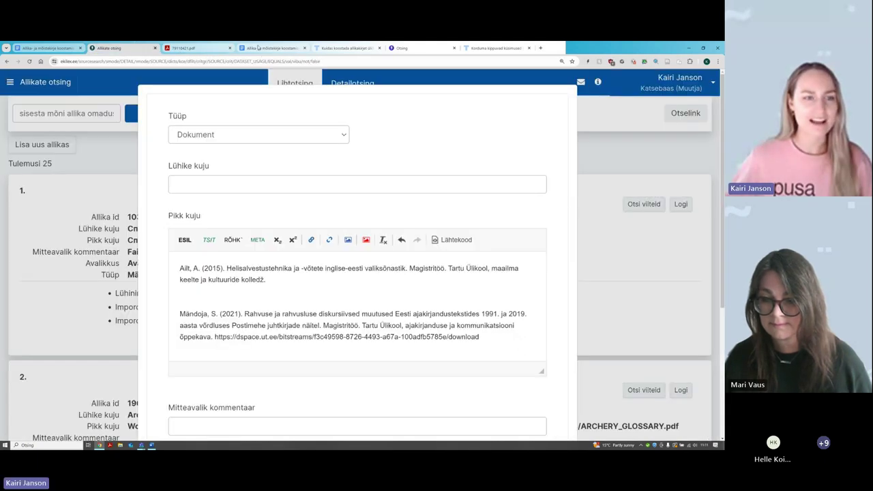
click(252, 48)
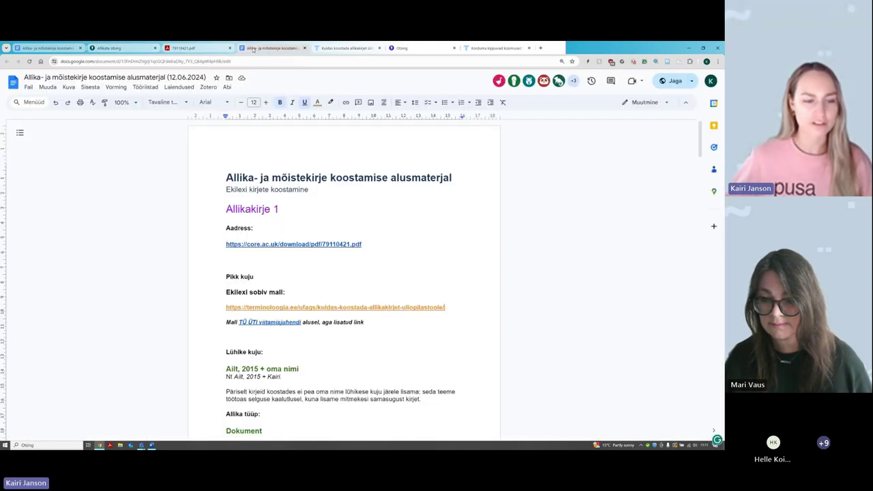
scroll(341, 339, down, 3)
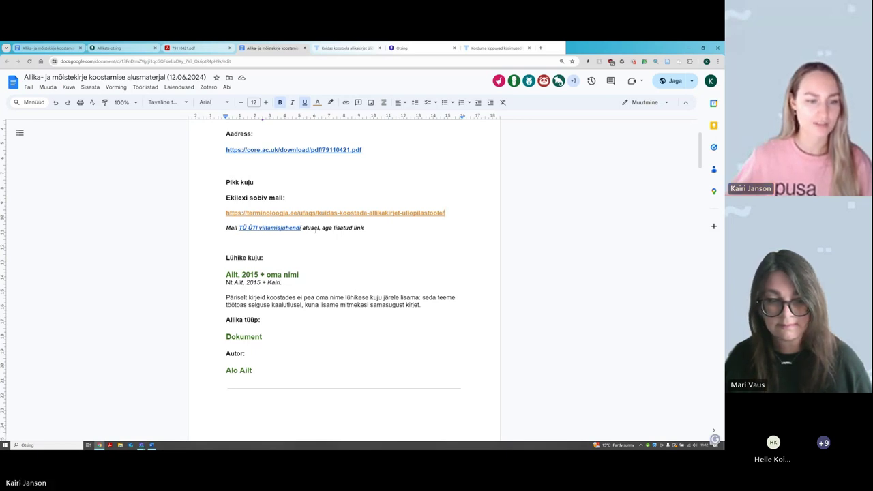
scroll(316, 229, down, 1)
scroll(315, 229, up, 3)
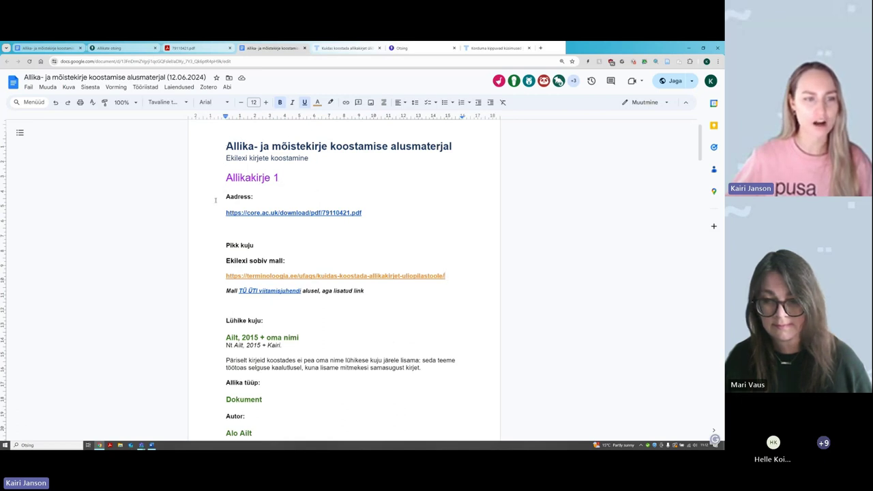
drag(221, 212, 372, 212)
key(ctrl+c)
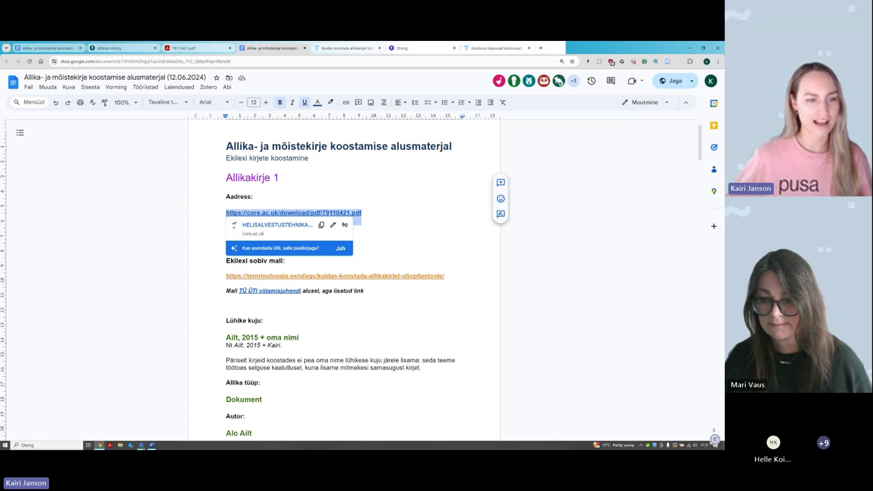
click(116, 49)
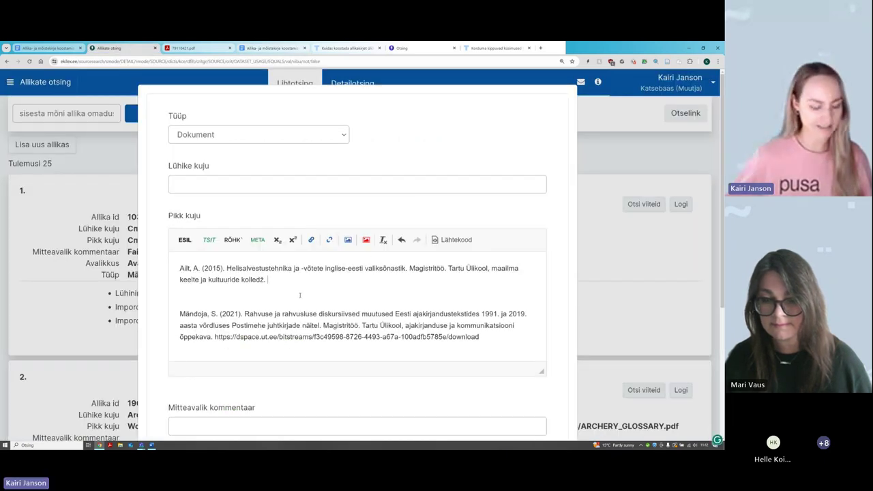
key(ctrl+v)
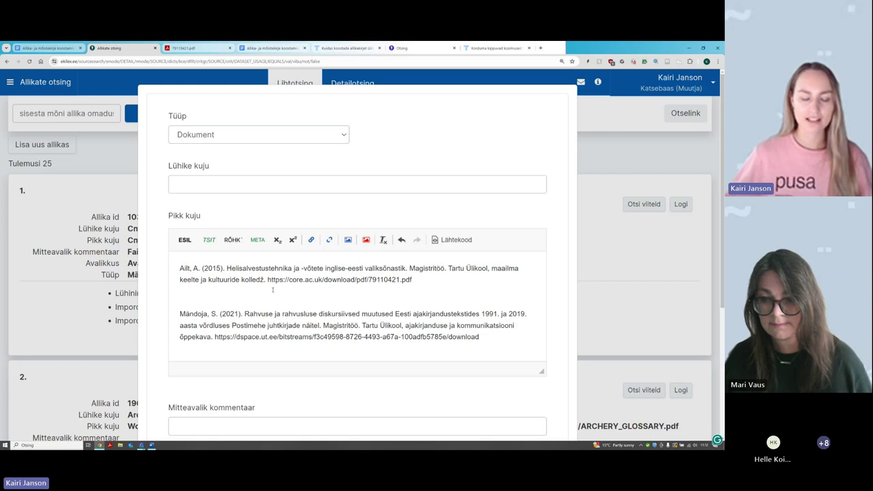
click(183, 268)
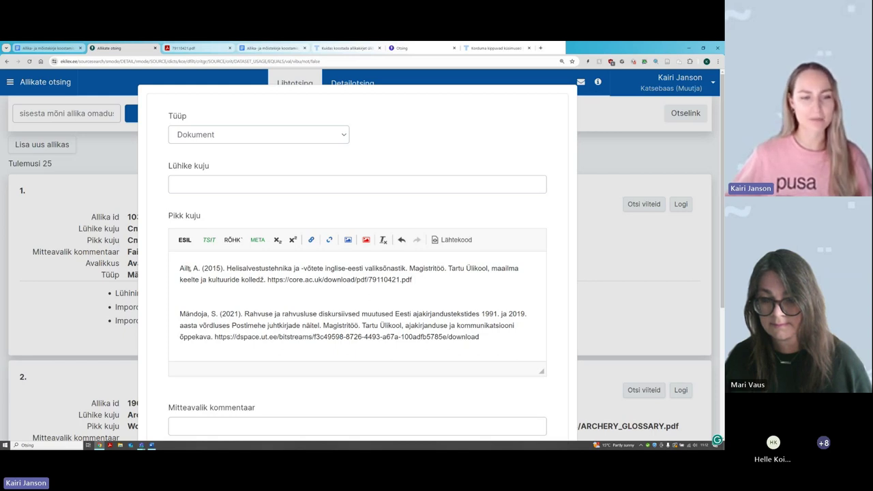
key(BackSpace)
text(Ä)
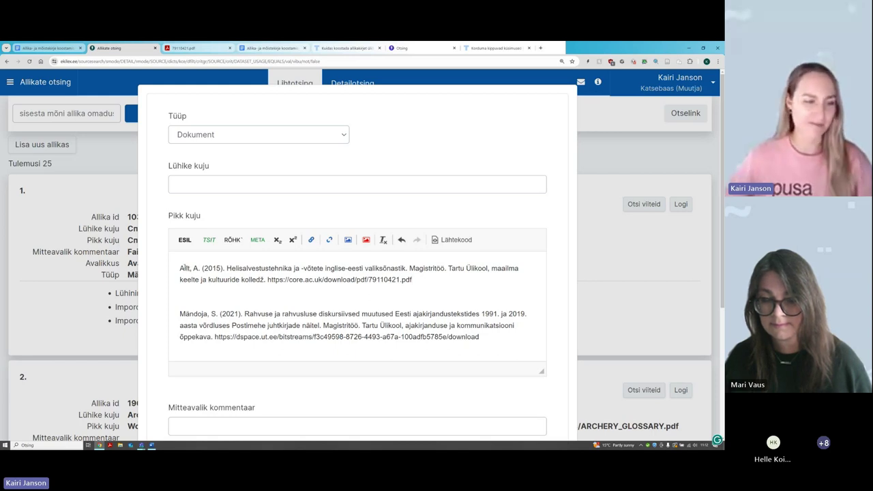
Step: Delete the example reference and the blank lines below the thesis reference in Pikk kuju, and activate the empty Lühike kuju field
click(412, 279)
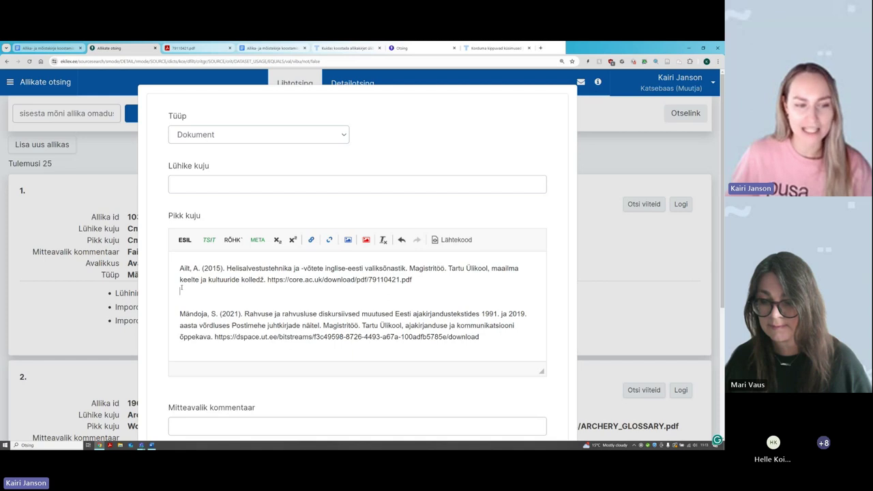
drag(182, 289, 501, 355)
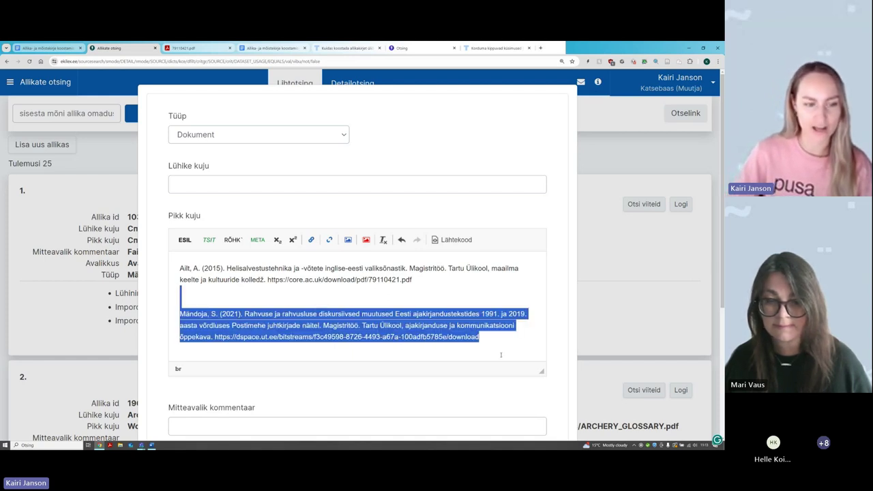
key(Delete)
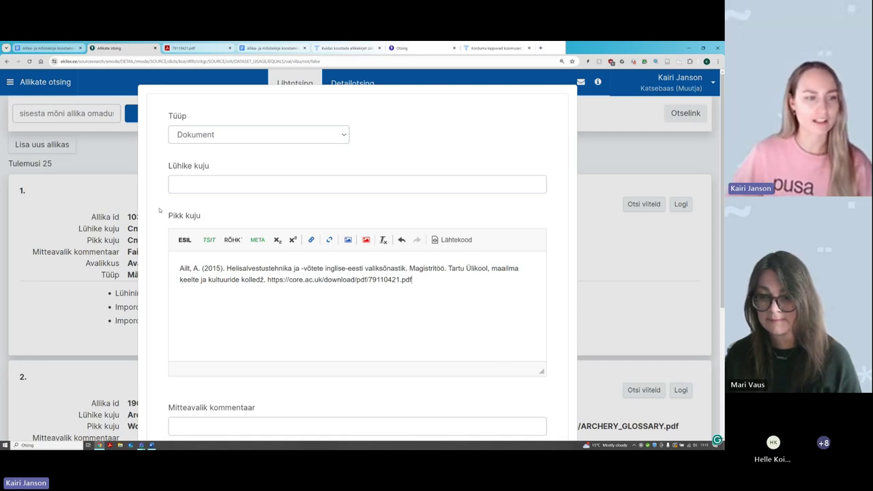
click(221, 181)
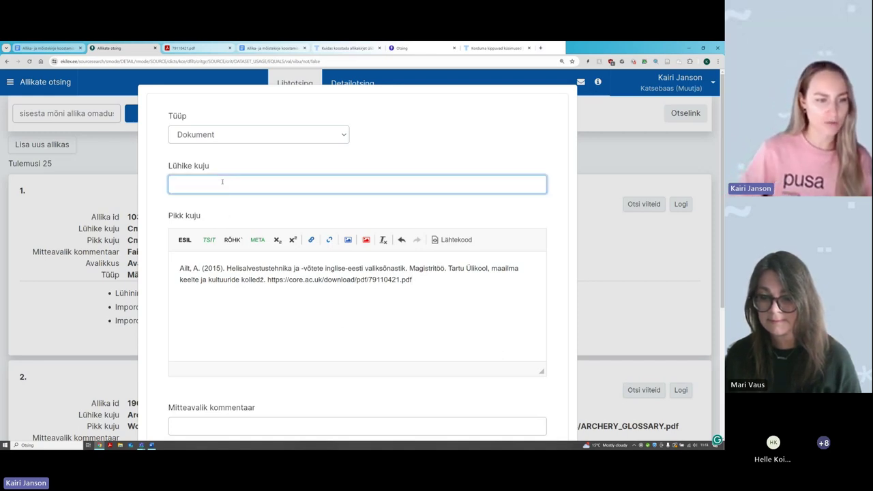
Step: Enter the author's surname and the year 2015 as the Lühike kuju, and add the new source of type Dokument
text(A)
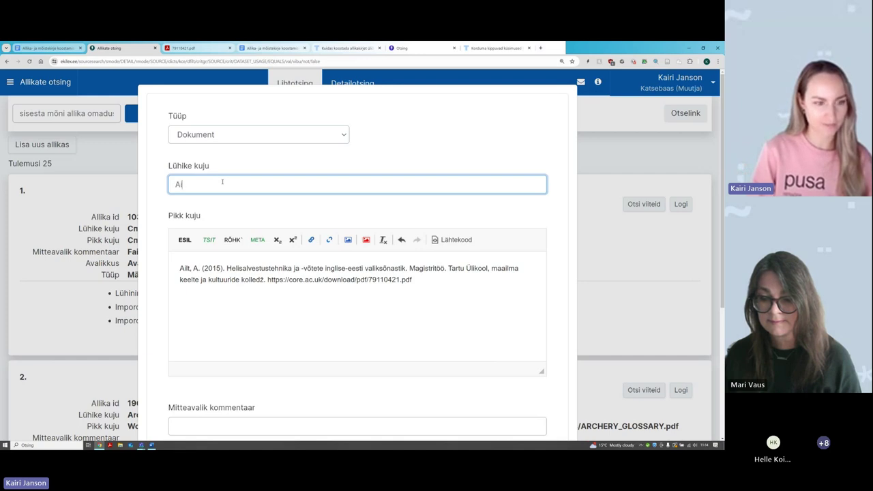
text(ilt, 2015)
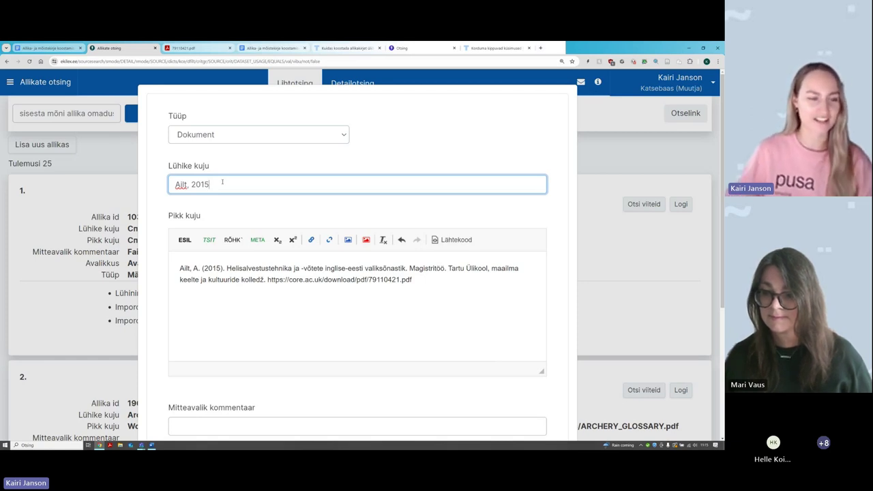
scroll(295, 263, down, 1)
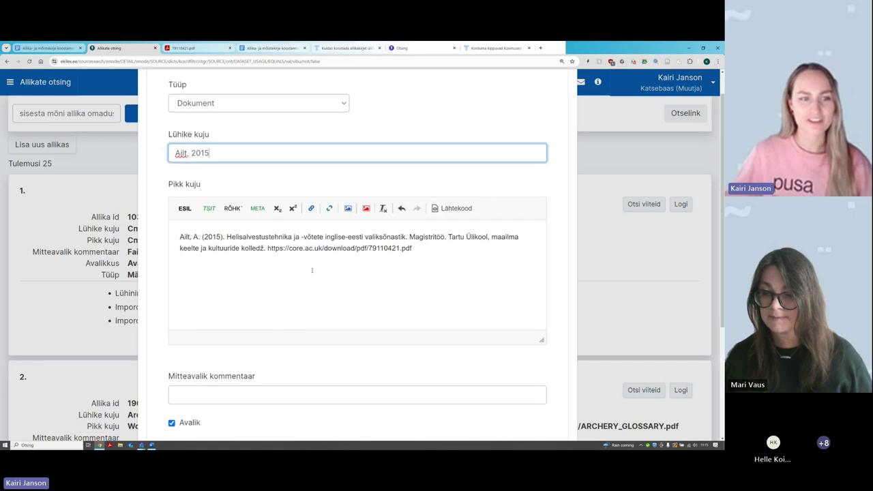
scroll(314, 250, down, 2)
scroll(314, 250, down, 2)
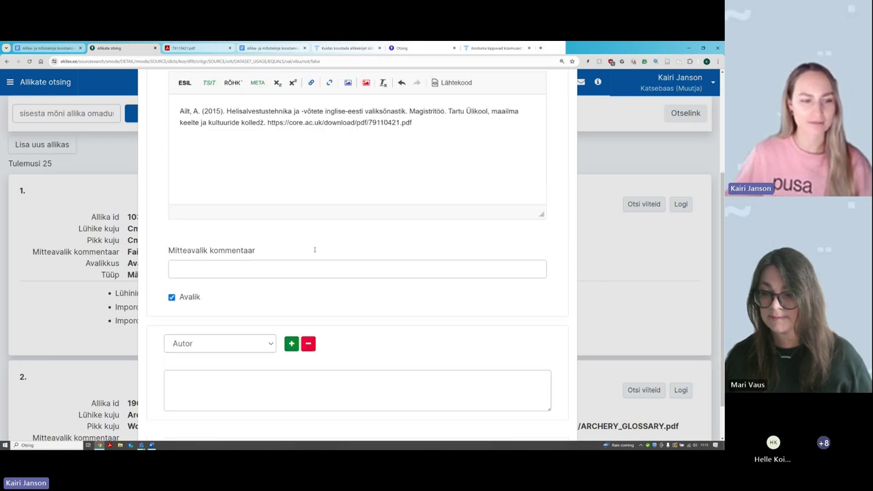
scroll(313, 251, down, 1)
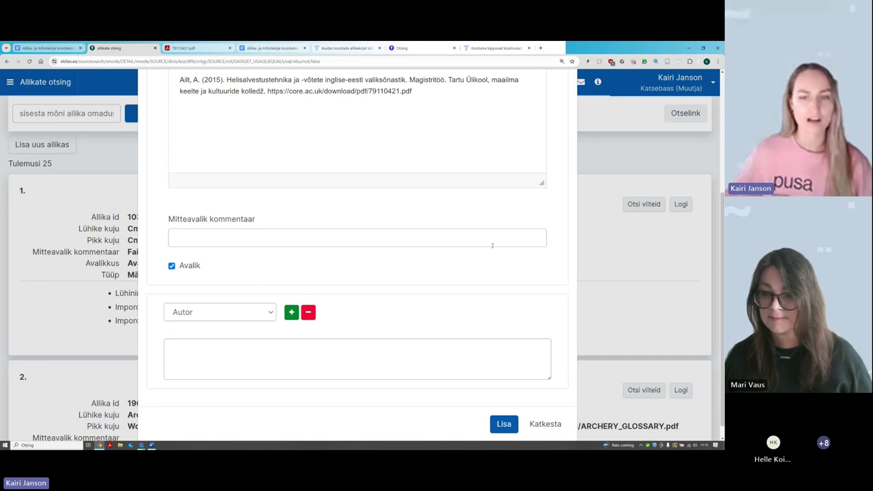
scroll(497, 243, up, 1)
scroll(497, 243, up, 3)
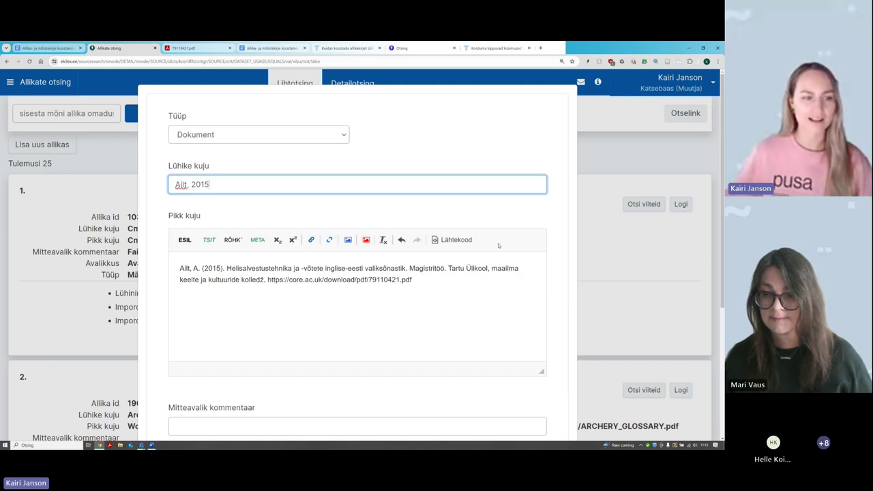
scroll(498, 245, down, 2)
scroll(468, 233, down, 4)
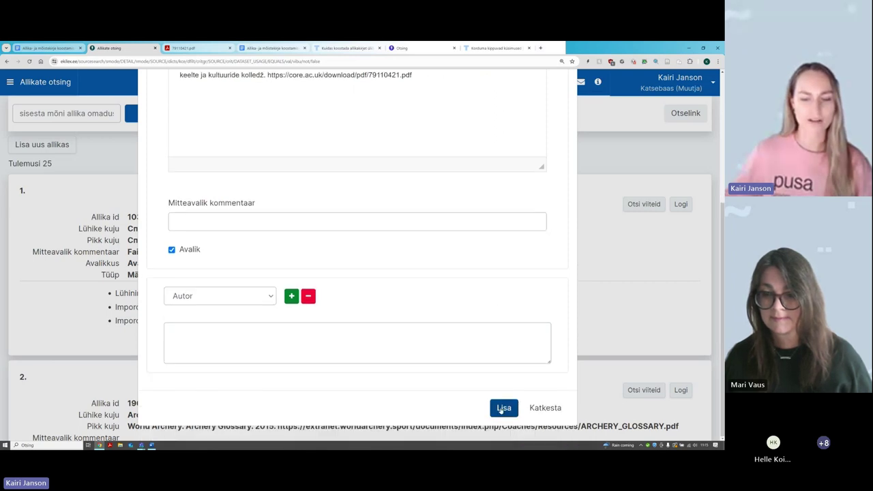
click(505, 407)
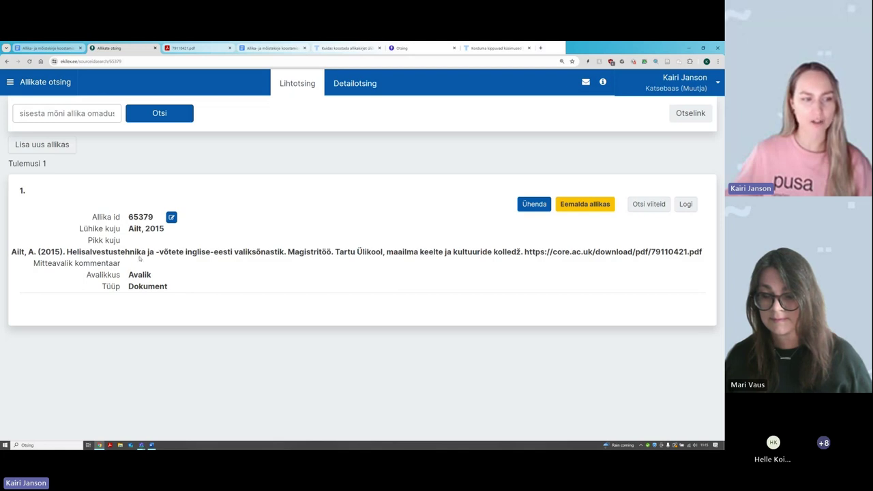
triple_click(136, 228)
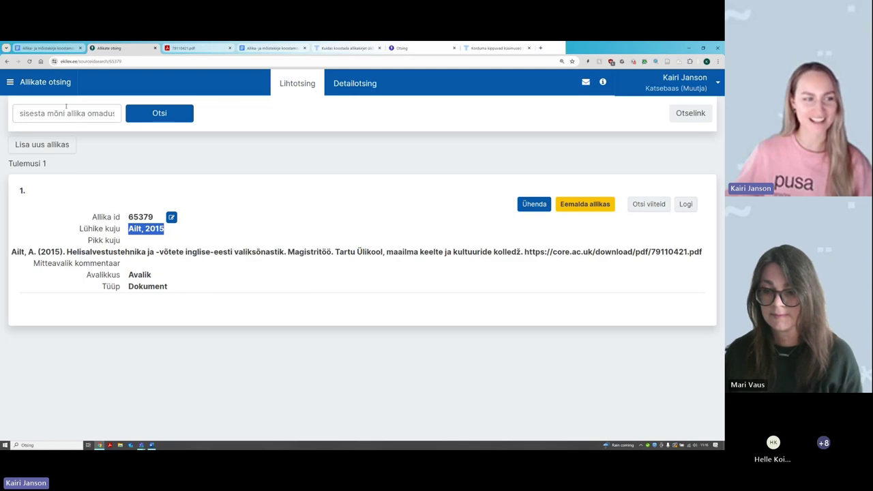
click(212, 193)
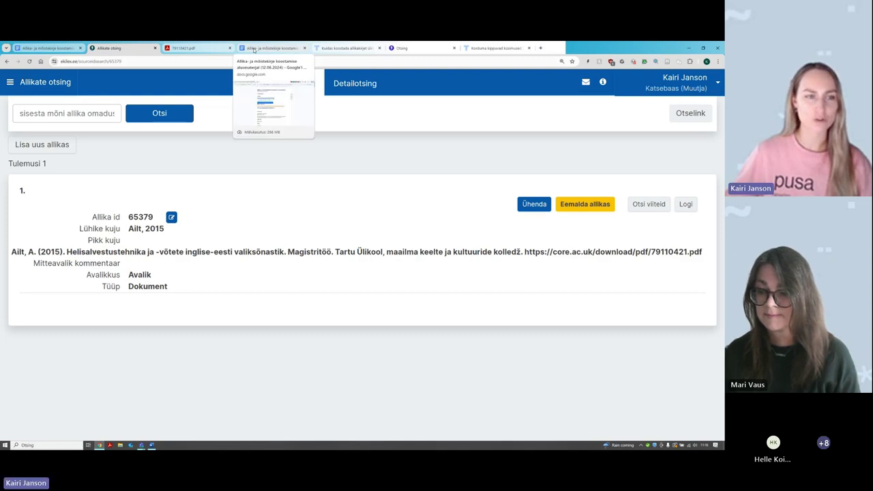
Step: Find the Allikakirje 2 section in the source material document and highlight its heading
click(254, 49)
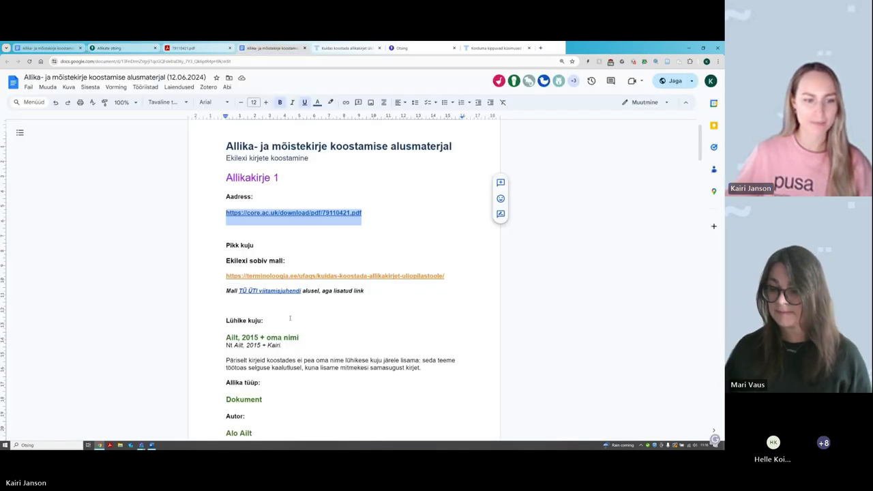
scroll(291, 319, down, 6)
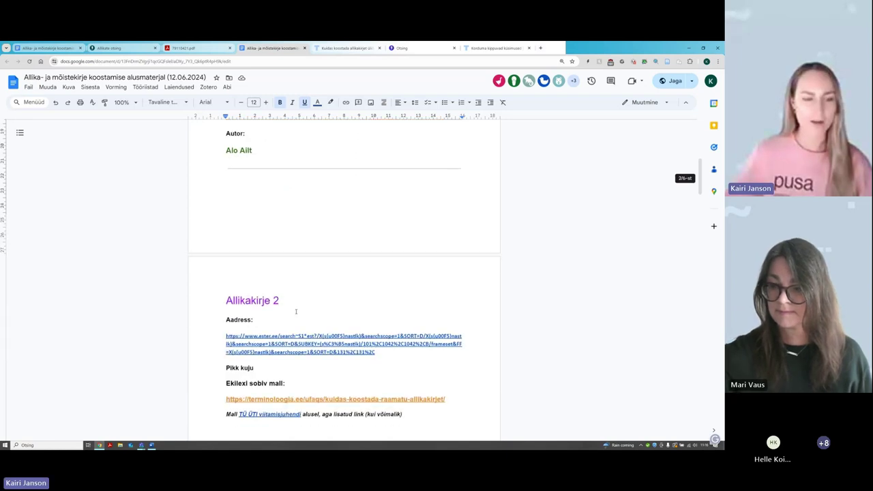
scroll(298, 308, down, 2)
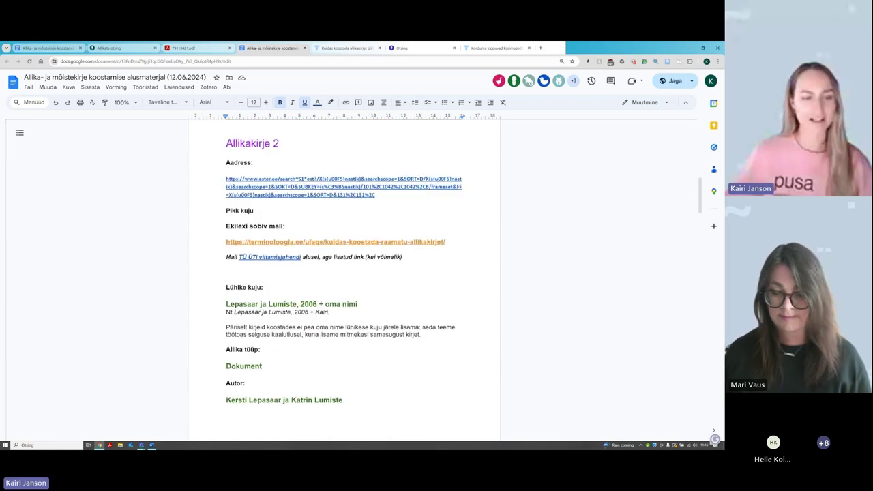
drag(226, 143, 279, 143)
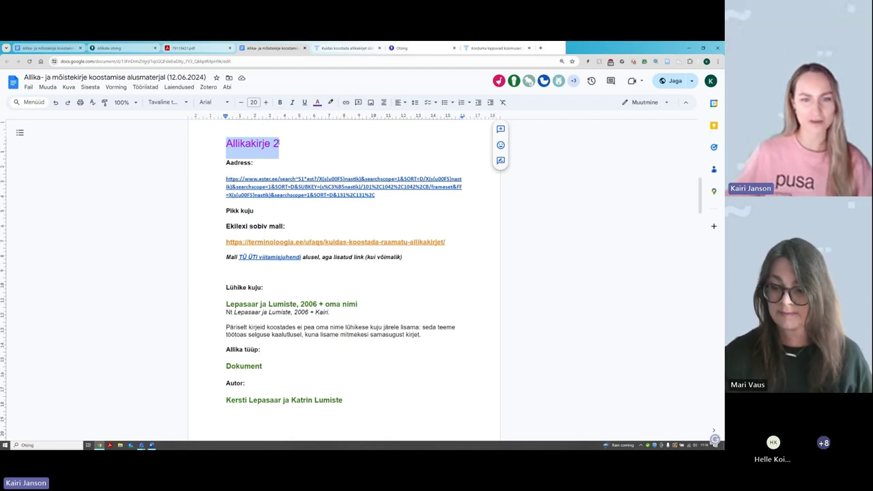
scroll(297, 208, down, 3)
scroll(297, 208, up, 5)
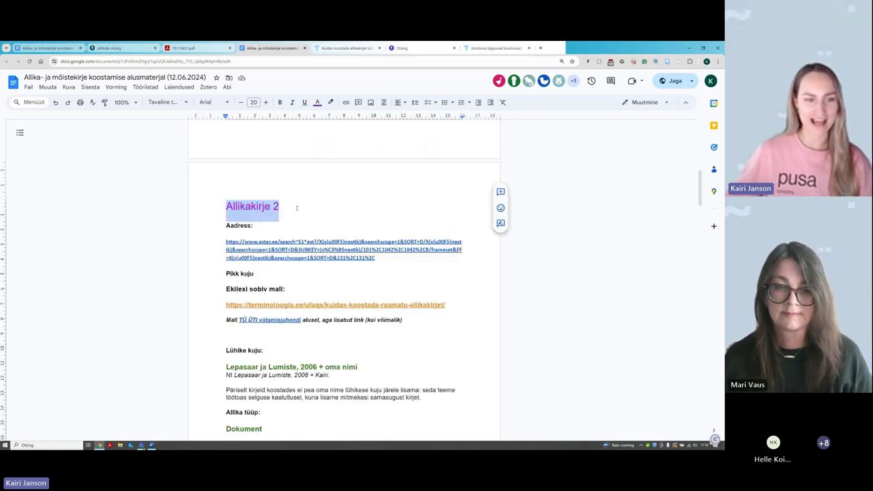
scroll(297, 208, down, 2)
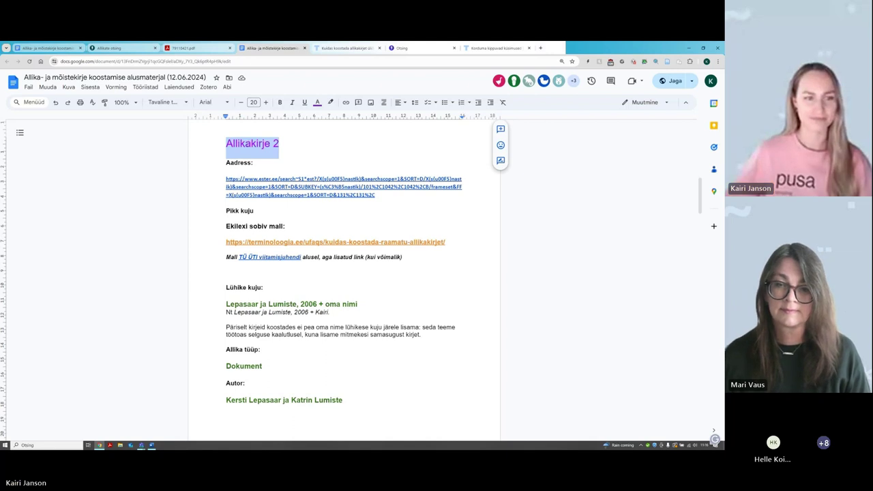
click(224, 143)
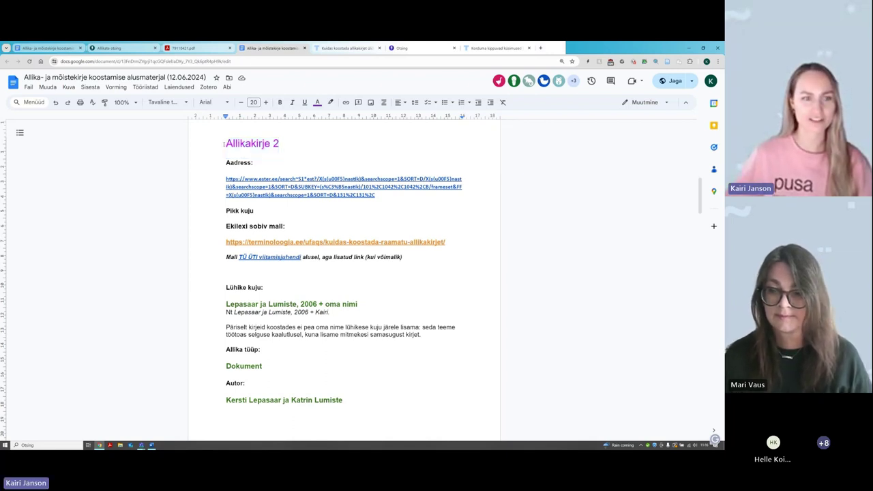
drag(226, 143, 291, 143)
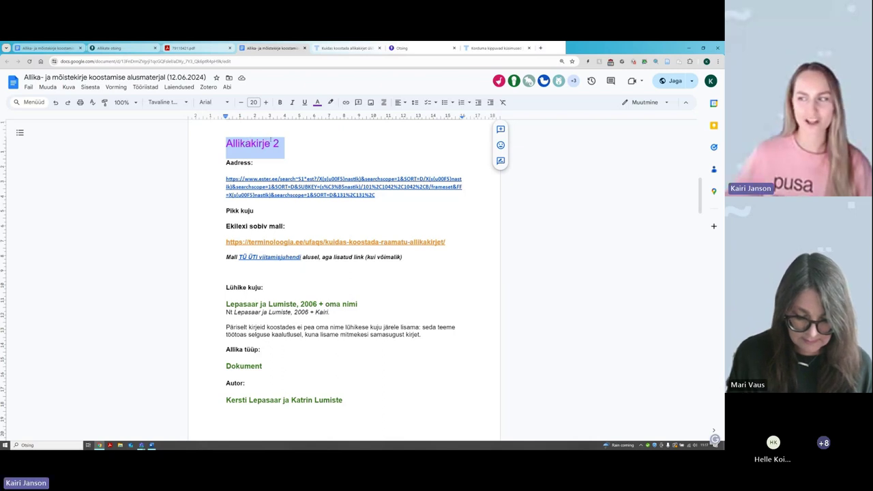
click(301, 150)
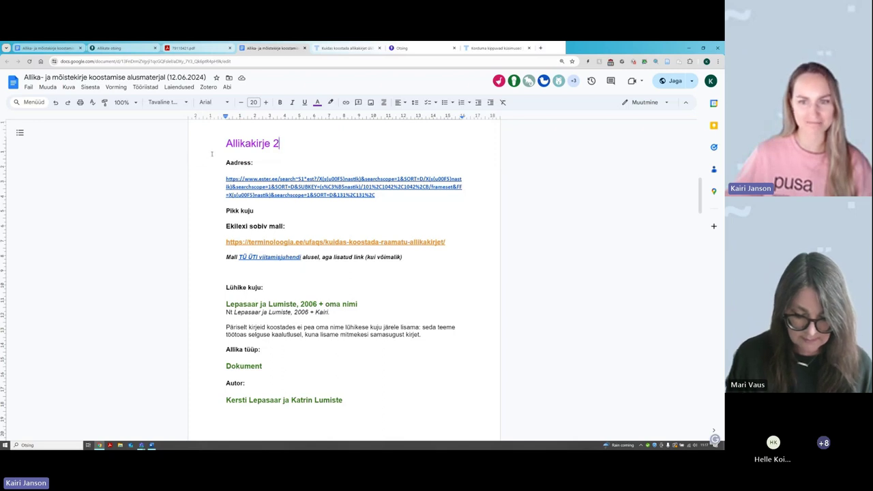
Step: Check the list of current viewers of the source material document, and highlight the Allikakirje 2 heading again
click(573, 81)
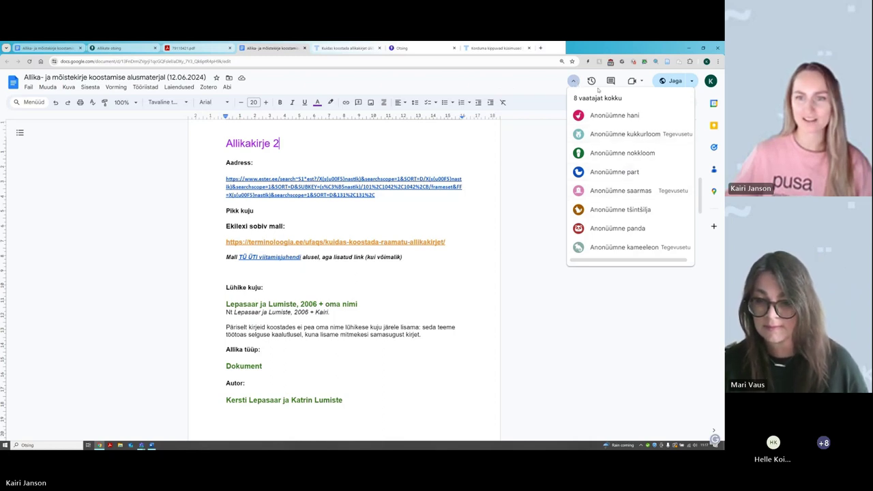
click(575, 83)
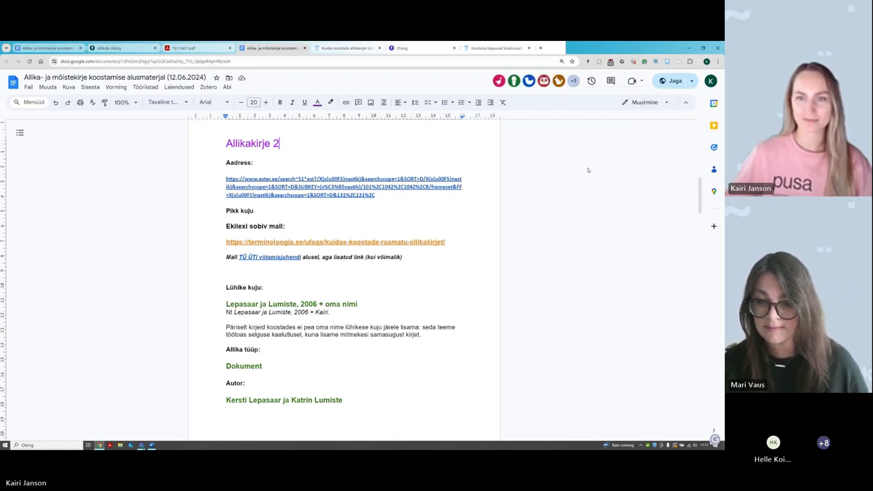
key(Down)
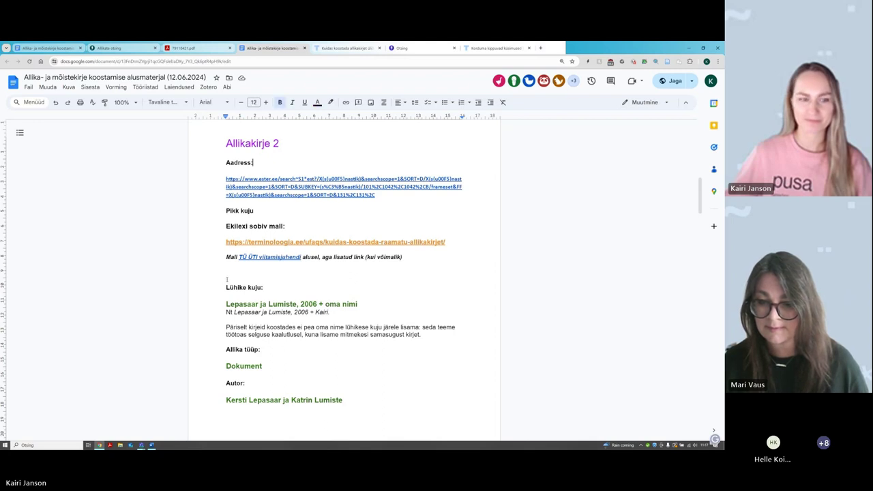
drag(224, 142, 280, 152)
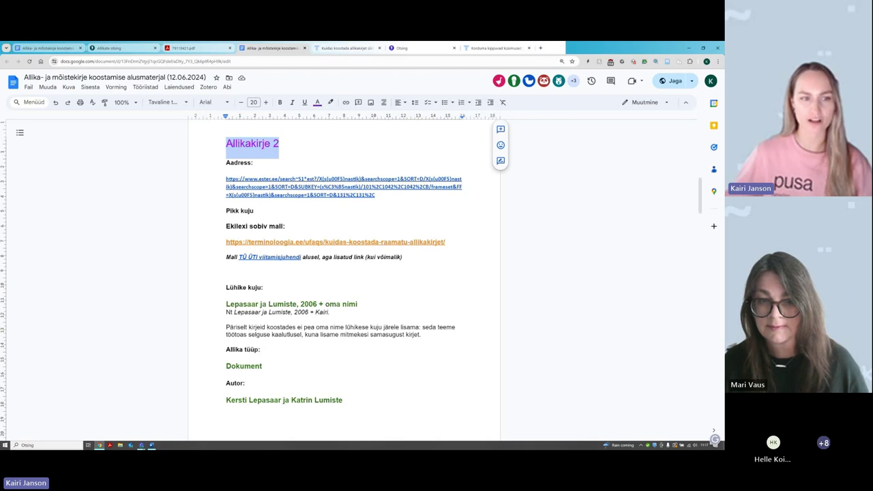
drag(226, 144, 283, 144)
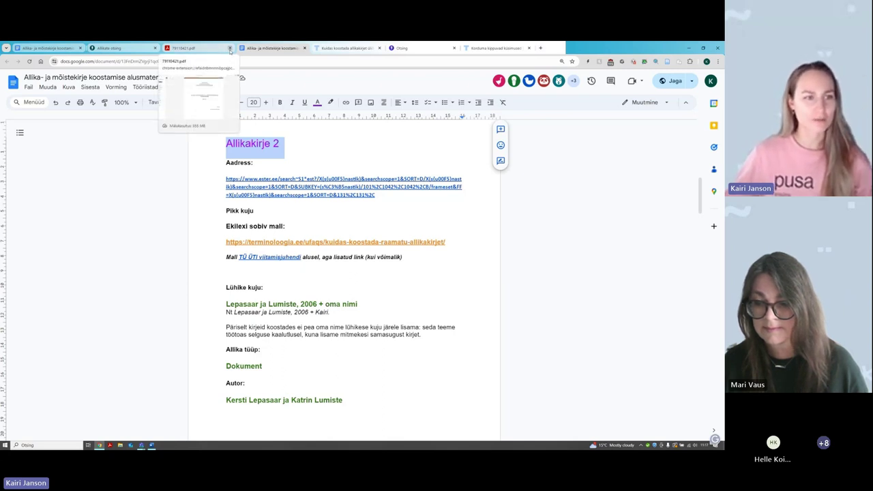
Step: Close the thesis PDF 79110421.pdf and open the ESTER catalogue link given as the Aadress of Allikakirje 2
click(229, 49)
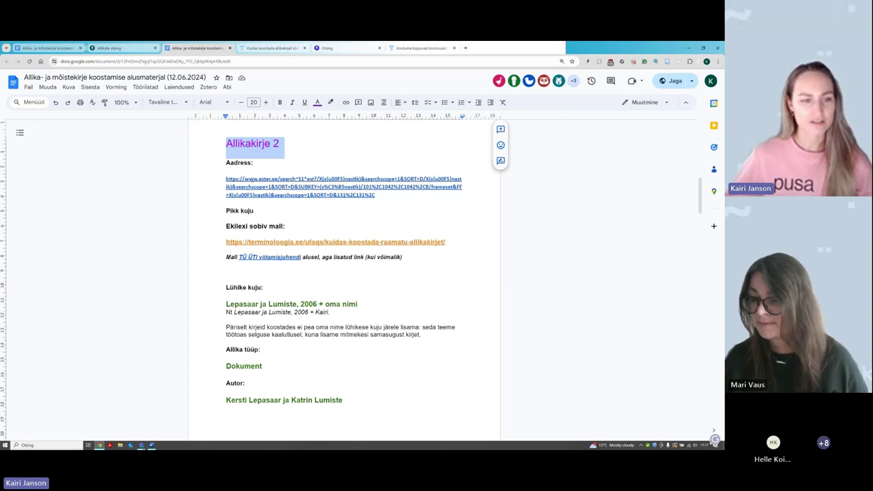
click(230, 162)
drag(226, 162, 256, 162)
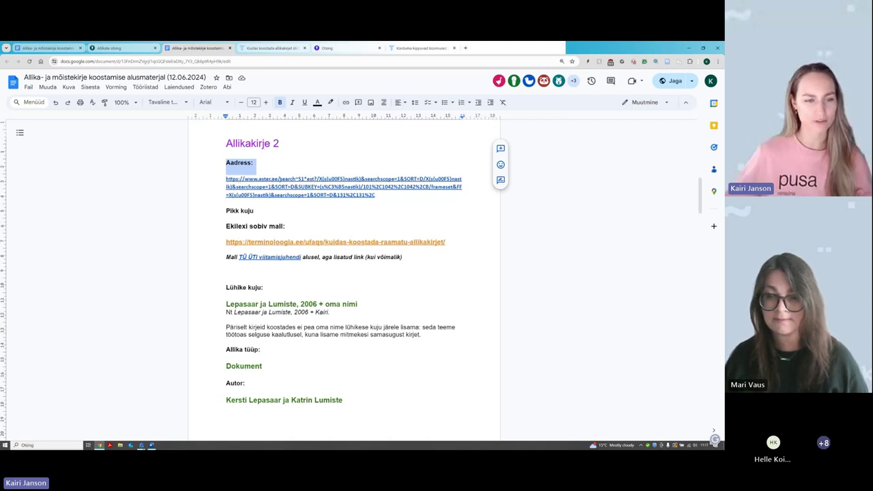
click(279, 180)
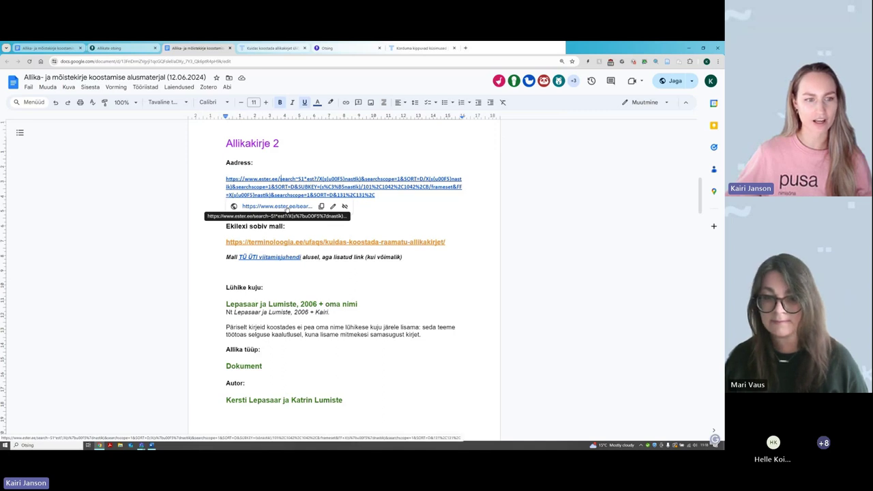
click(283, 207)
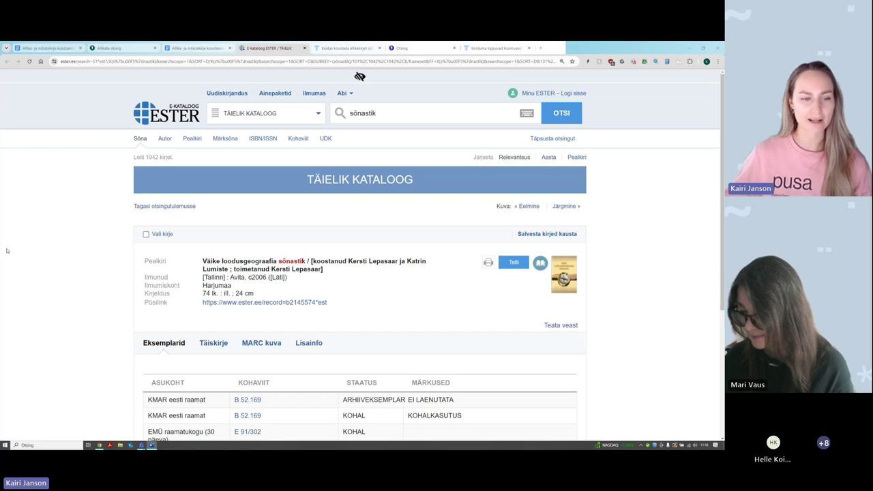
Step: Examine the book's ESTER record for its title, compilers, publication details and permanent link, highlighting the compiler and publication lines
scroll(7, 251, down, 2)
scroll(7, 250, up, 1)
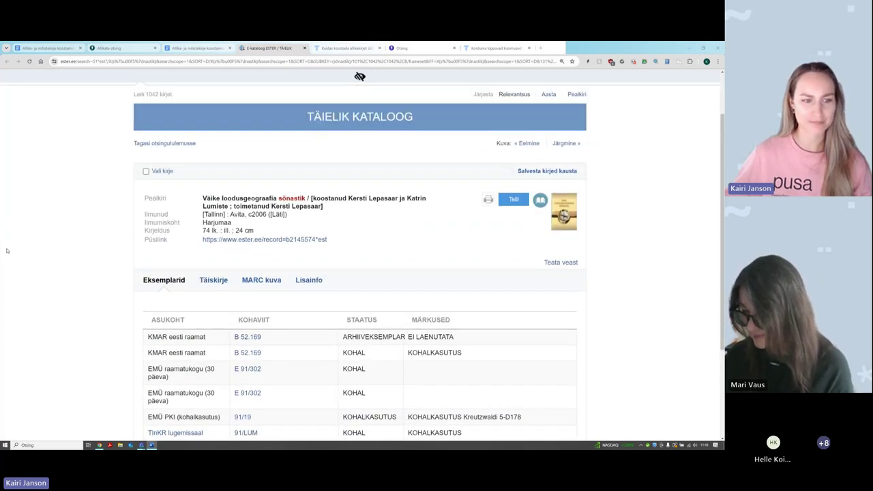
scroll(7, 250, up, 1)
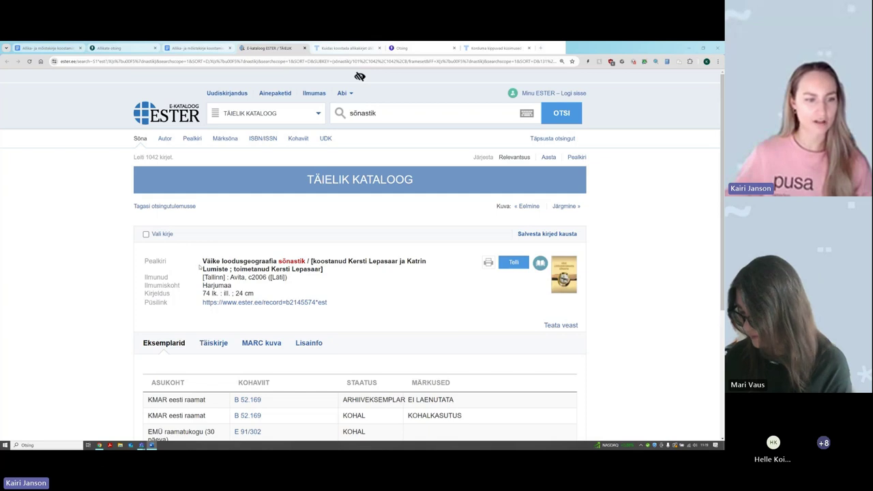
drag(204, 260, 225, 303)
click(225, 303)
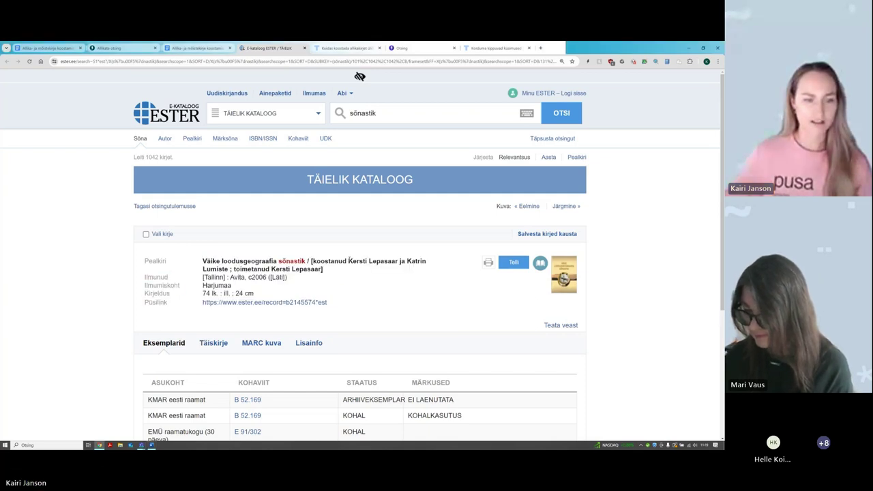
drag(348, 261, 389, 279)
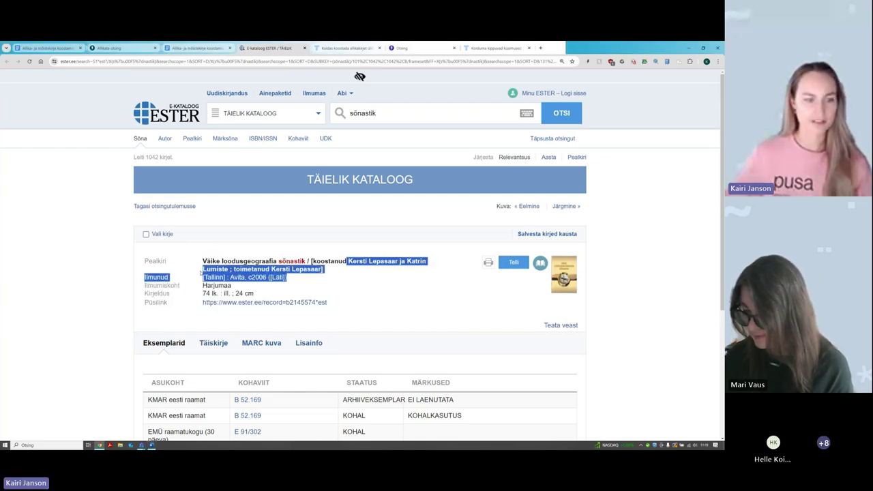
click(136, 279)
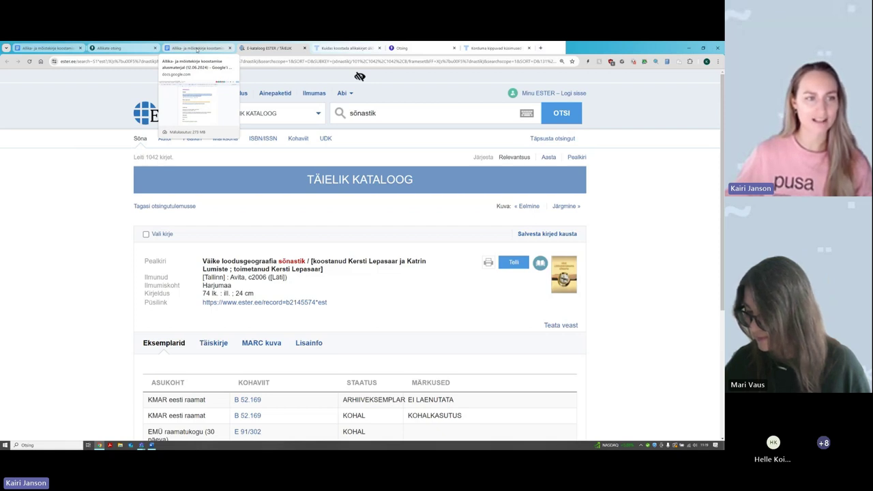
Step: Return to the source material document and highlight the heading of the Allikakirje 2 exercise
click(197, 48)
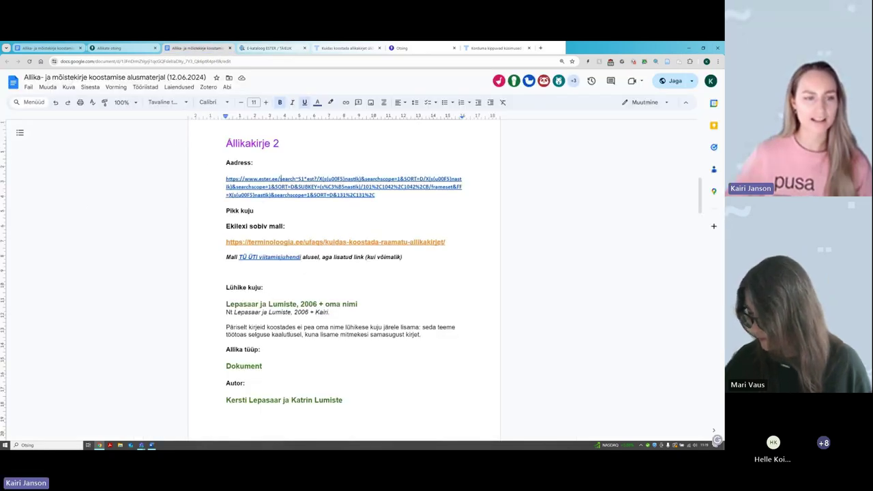
drag(226, 143, 283, 145)
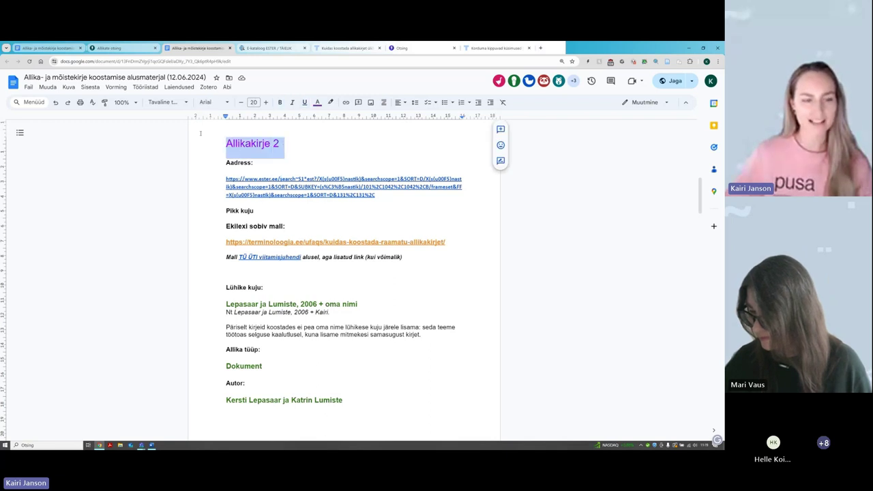
Step: Highlight the Allikakirje 2 heading and the Ekilexi sobiv mall label, and open the guide link for book source records below it
click(356, 229)
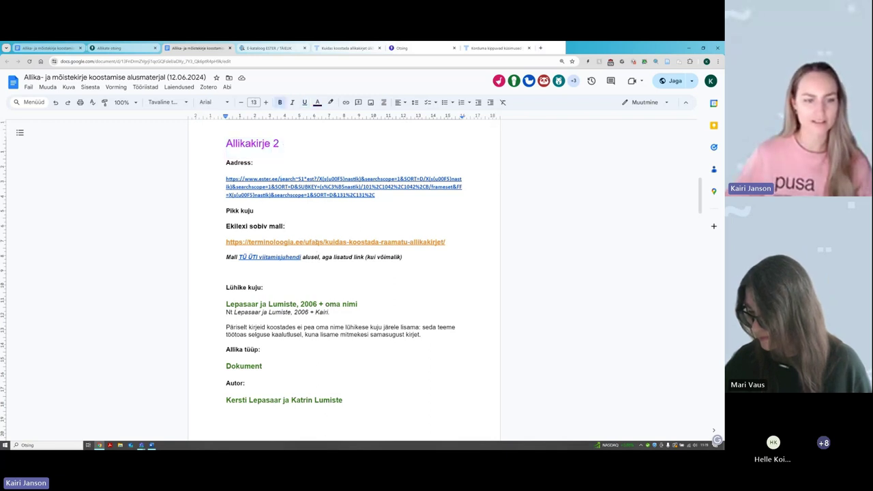
triple_click(226, 226)
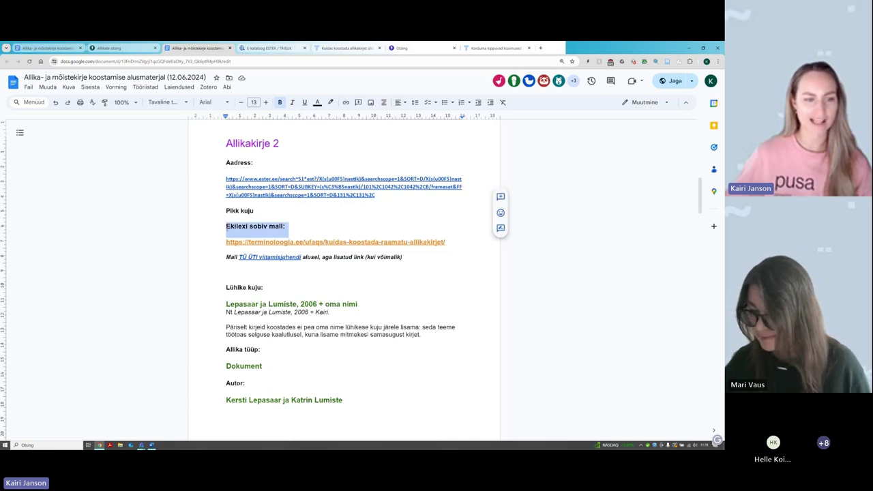
click(334, 228)
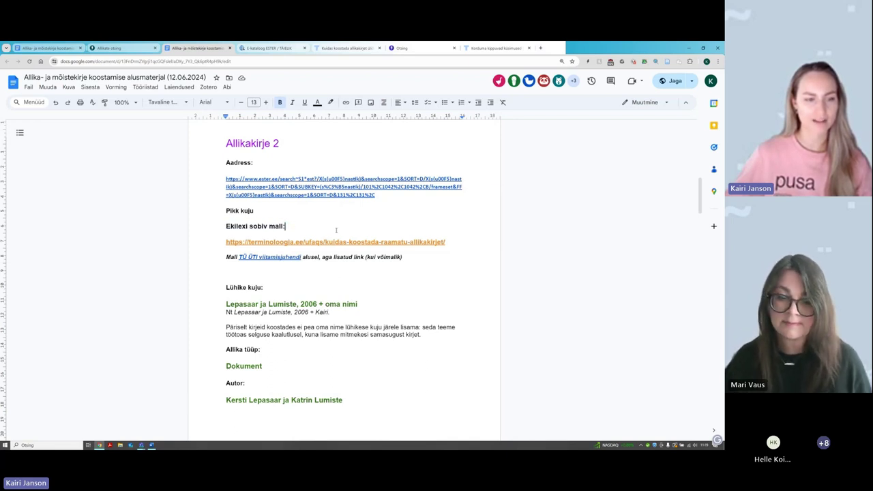
drag(224, 144, 283, 145)
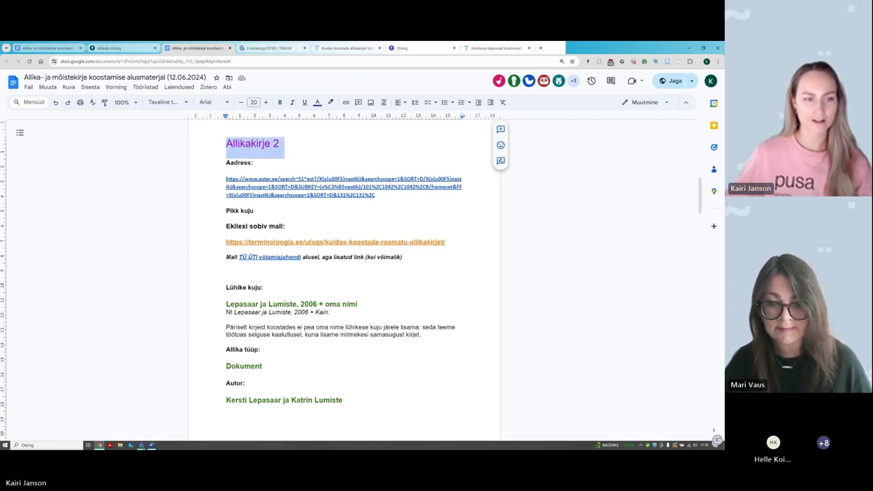
drag(226, 226, 297, 226)
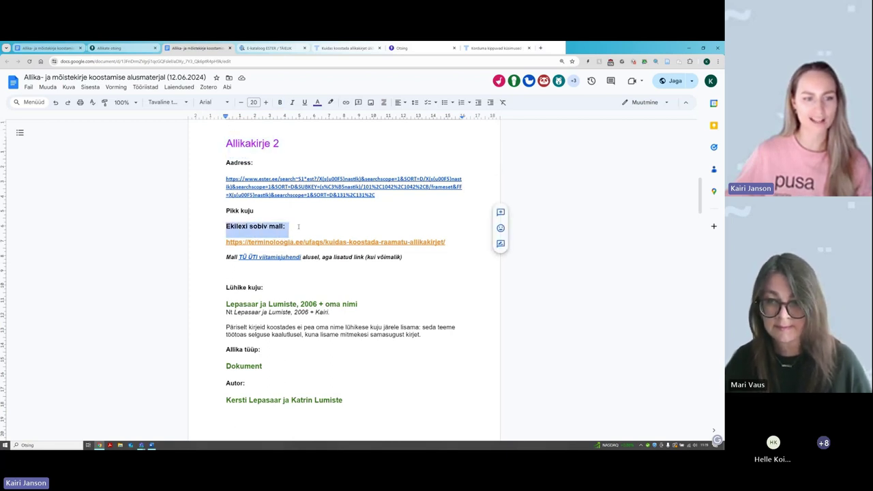
click(323, 242)
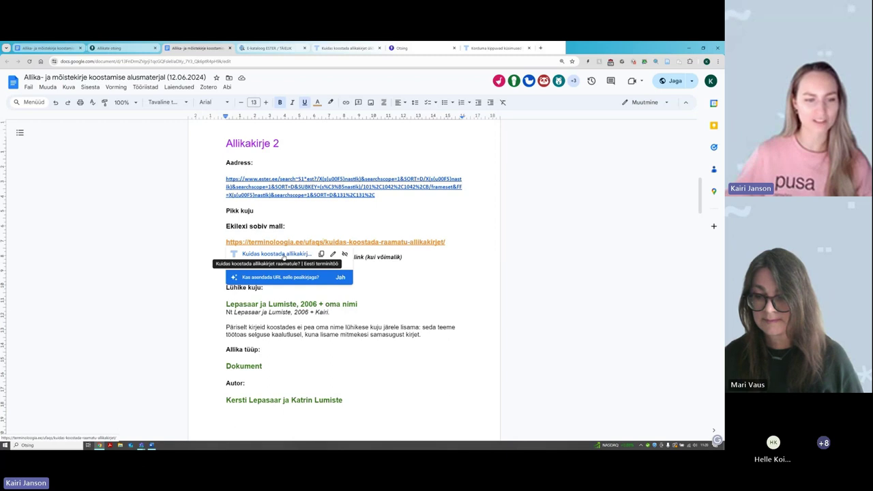
click(284, 254)
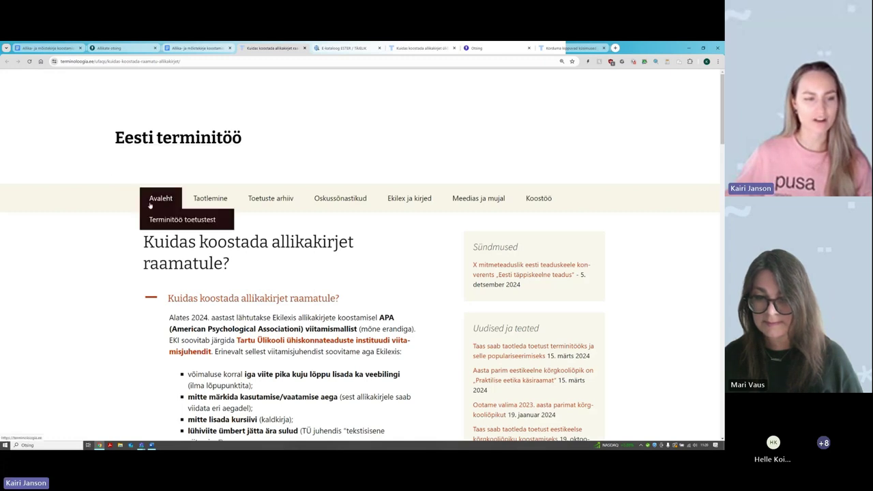
Step: Examine the guide's citation rules for Ekilex and its Pikk kuju templates and examples for a book source record
scroll(71, 252, down, 1)
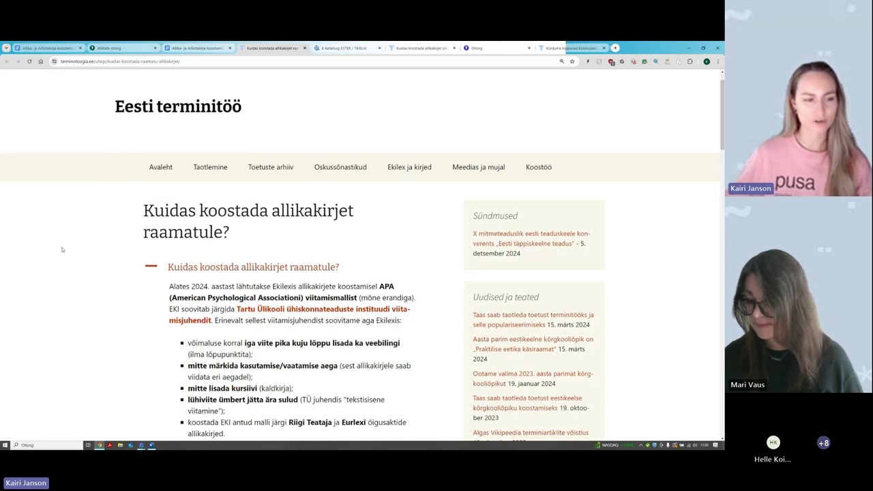
scroll(61, 204, down, 1)
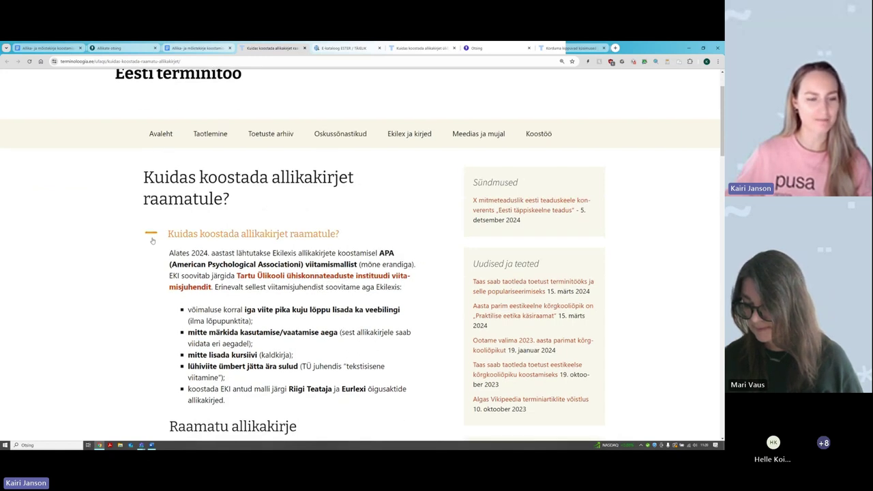
scroll(139, 236, down, 1)
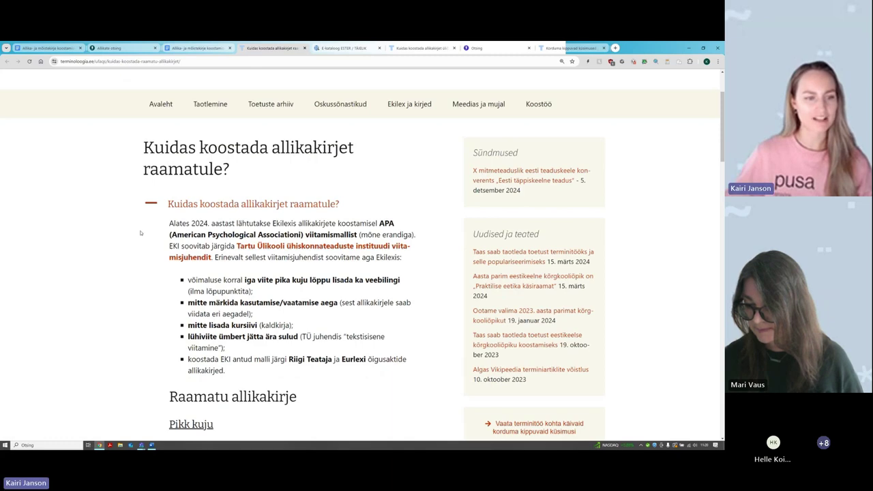
scroll(178, 153, down, 1)
scroll(178, 153, down, 4)
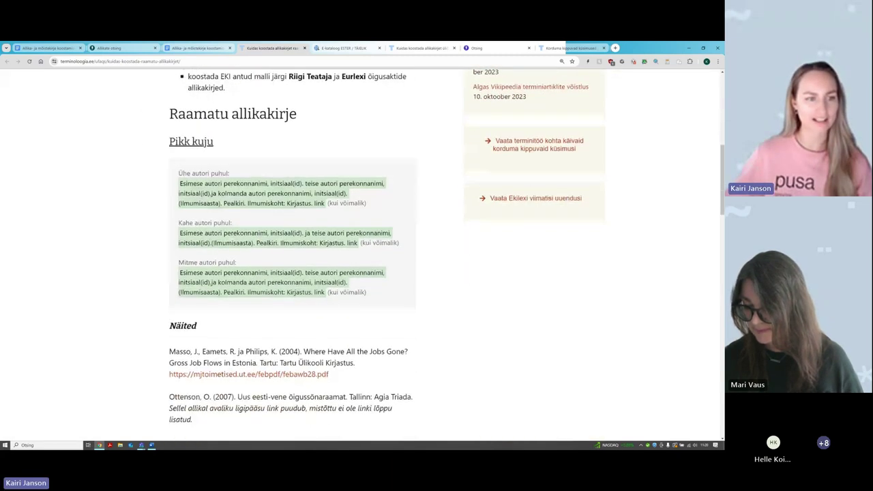
scroll(165, 139, down, 1)
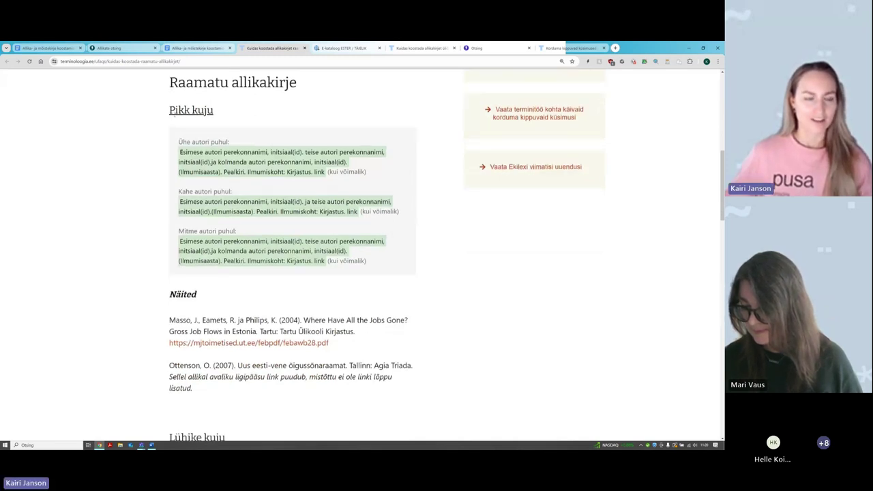
click(189, 45)
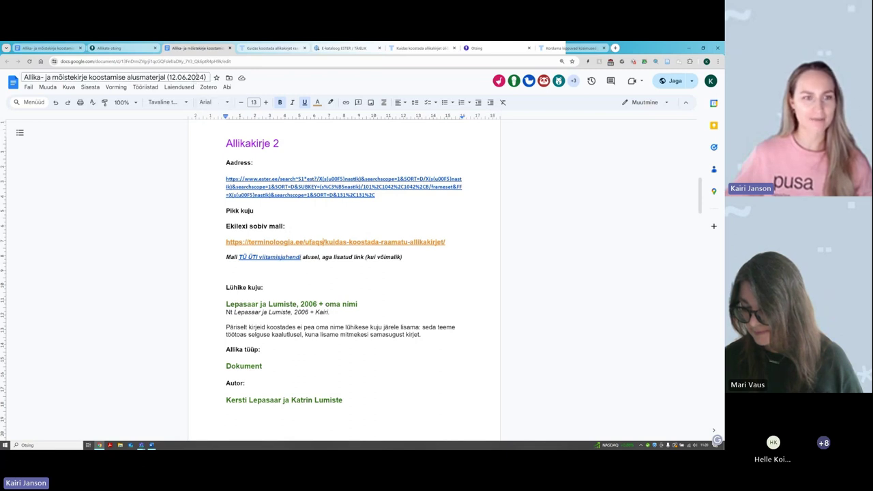
click(262, 45)
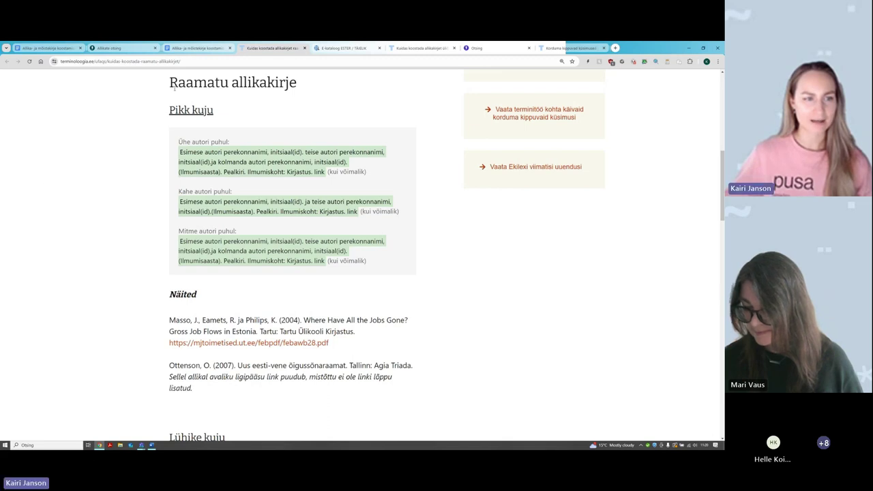
scroll(164, 112, up, 2)
scroll(164, 111, down, 2)
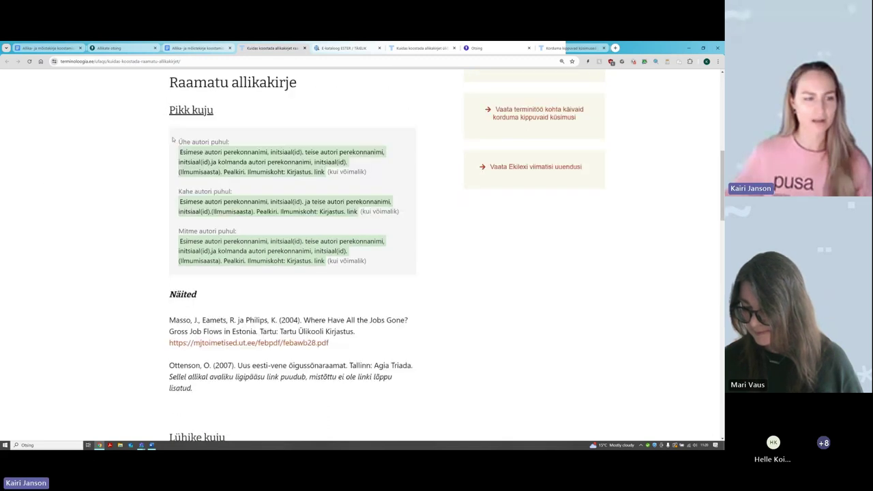
Step: Highlight the guide's Pikk kuju heading and the long-form template for a book with two authors
drag(169, 111, 218, 113)
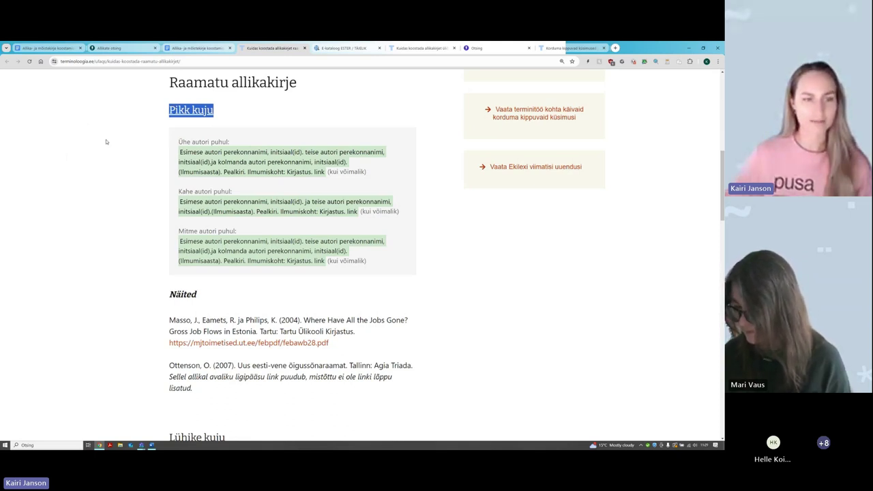
scroll(229, 158, down, 1)
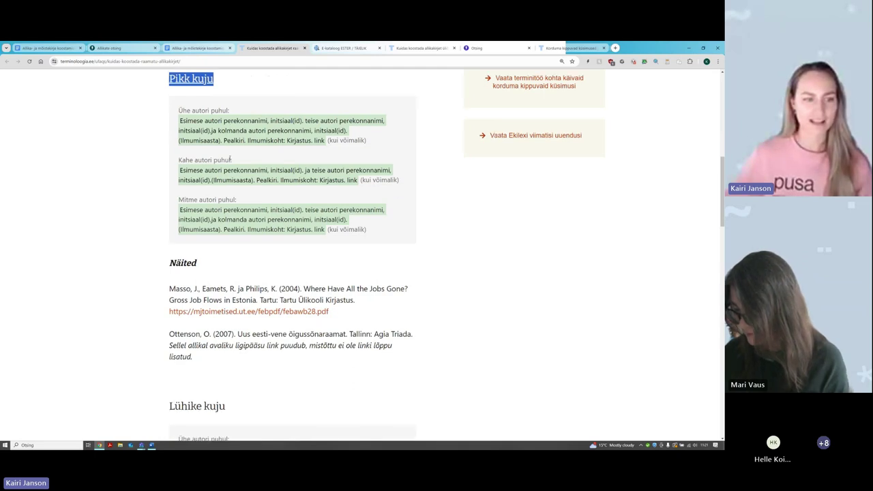
scroll(231, 158, up, 1)
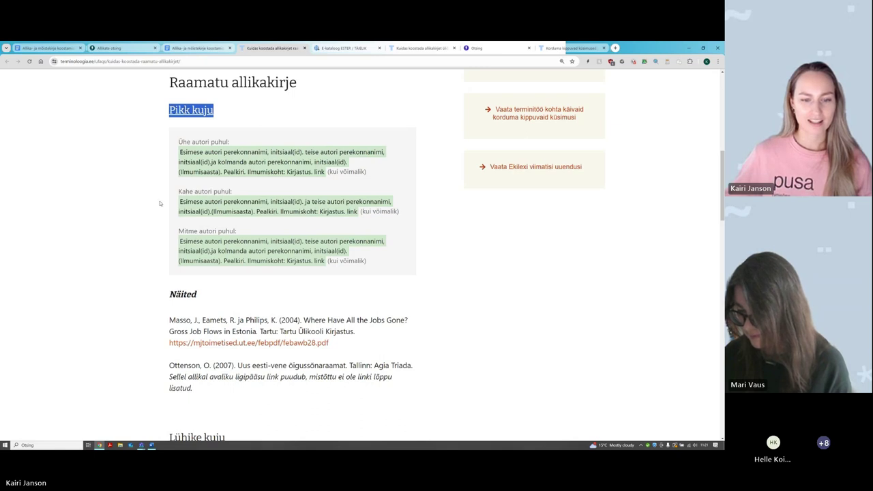
scroll(160, 203, down, 1)
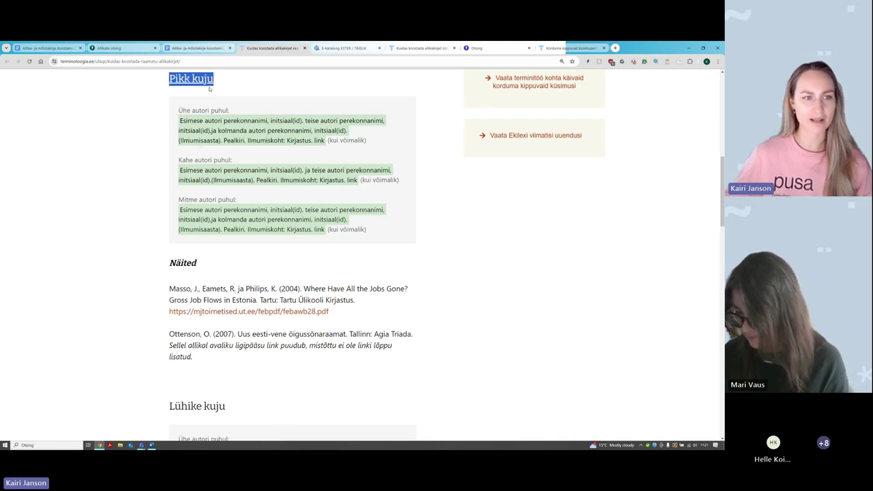
drag(179, 170, 358, 182)
click(124, 271)
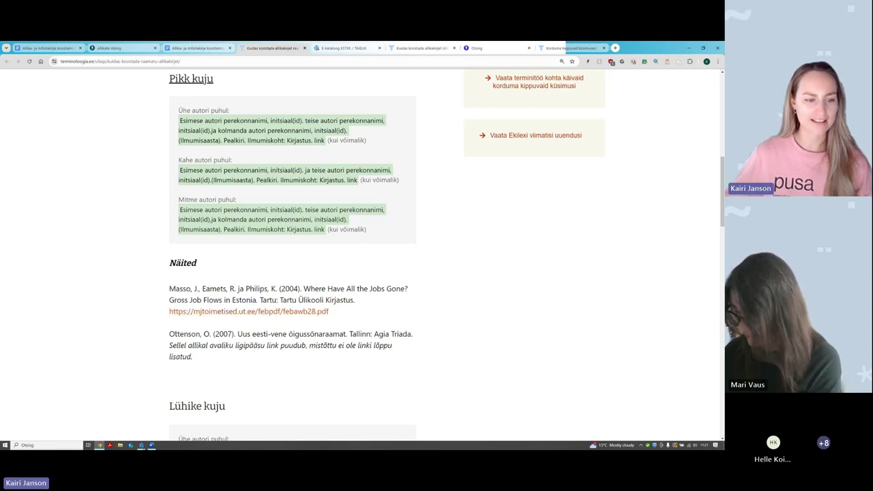
Step: Copy the 2007 single-author book example without its note, and highlight the one-author template and the 2004 multi-author example
drag(169, 334, 418, 338)
key(ctrl+c)
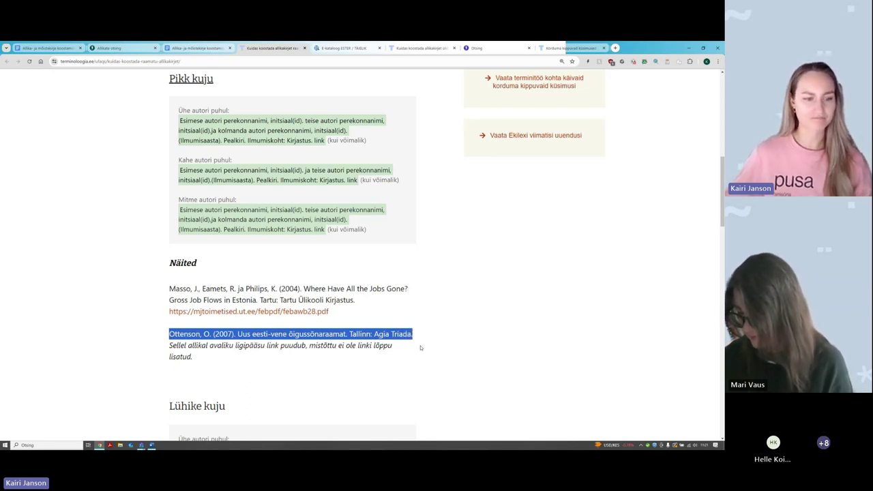
drag(176, 123, 326, 141)
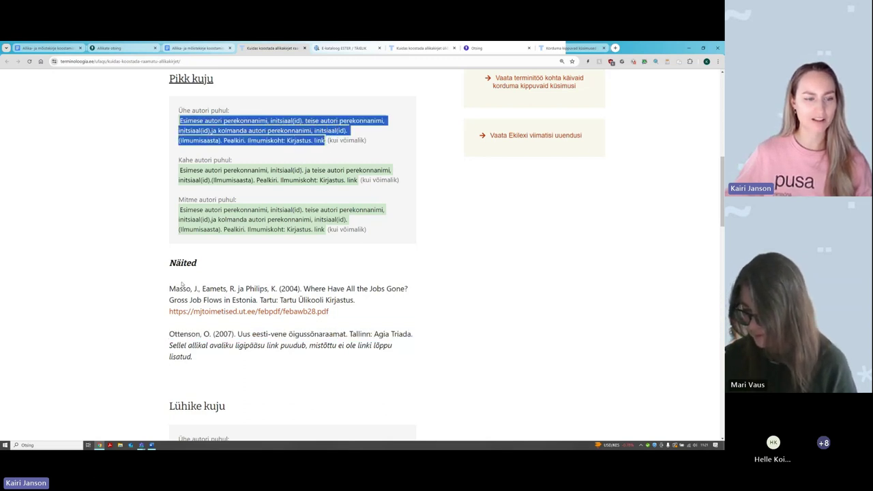
drag(169, 287, 370, 312)
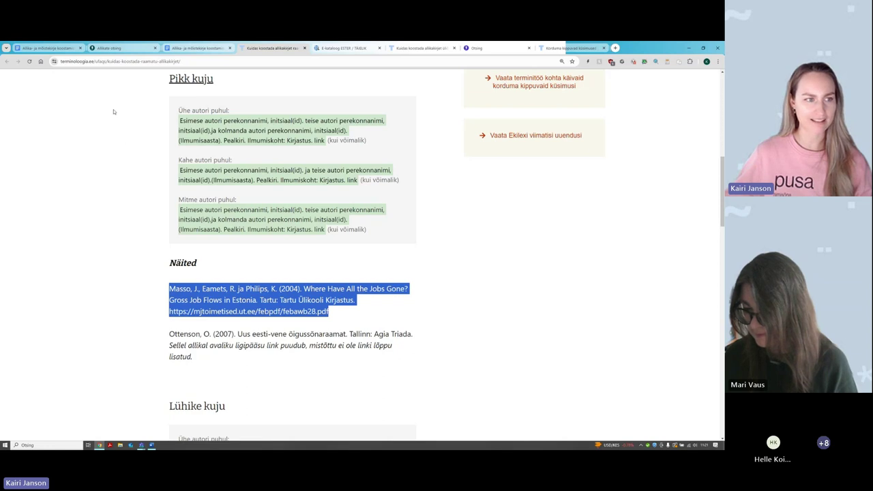
Step: Start a new source record in Ekilex and paste the copied book example into Pikk kuju with two empty lines above it
click(130, 49)
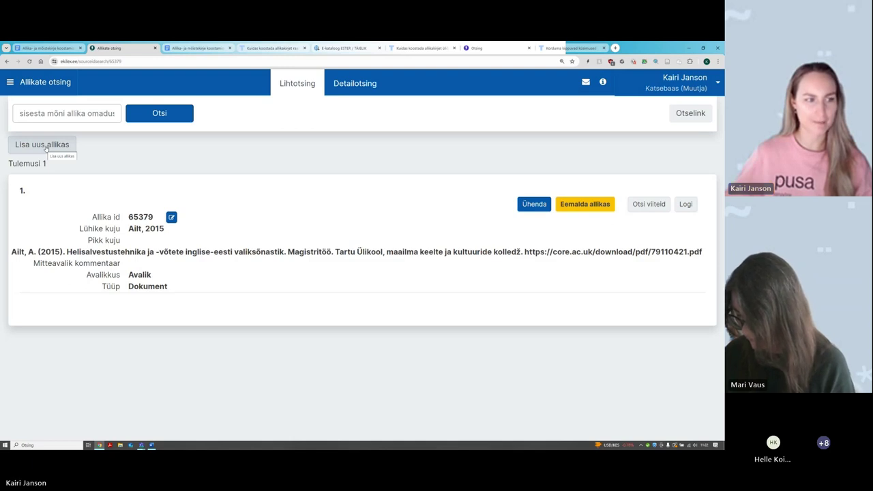
click(45, 147)
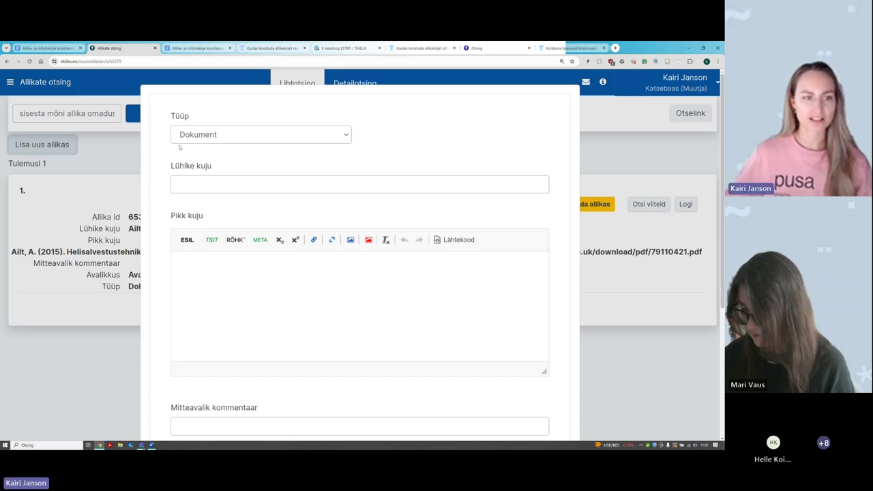
click(233, 283)
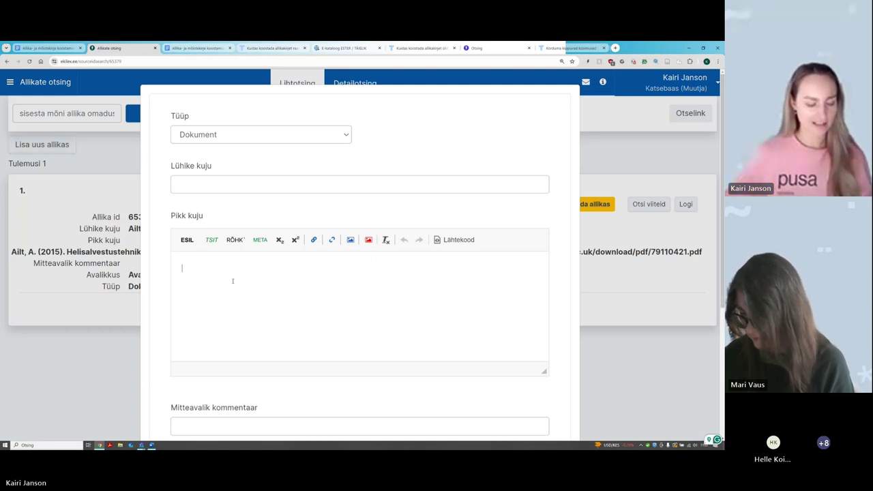
key(ctrl+v)
key(Home)
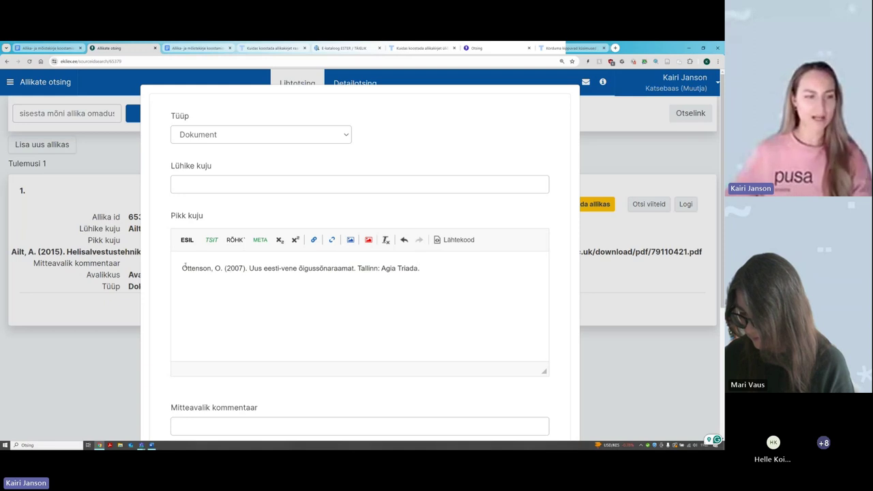
key(Return)
key(Return)
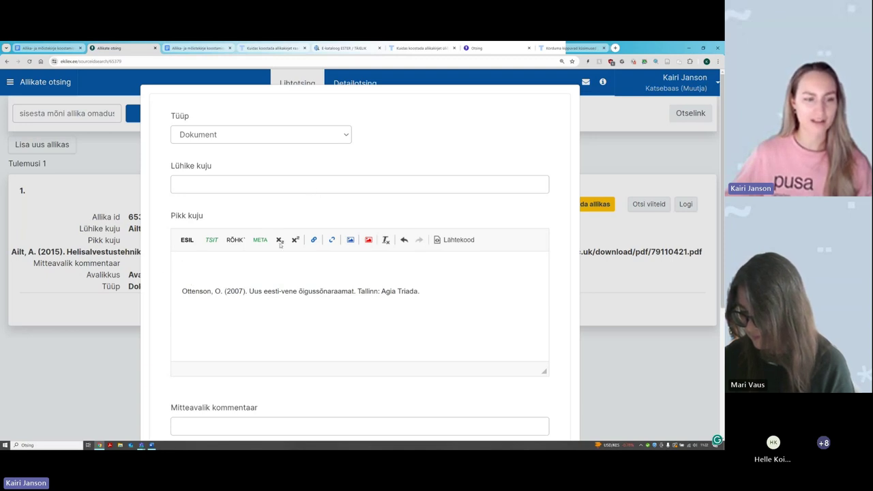
Step: Enter the ESTER record's two compilers on the first line of Pikk kuju as surname and initial, joined by "ja"
drag(181, 290, 224, 287)
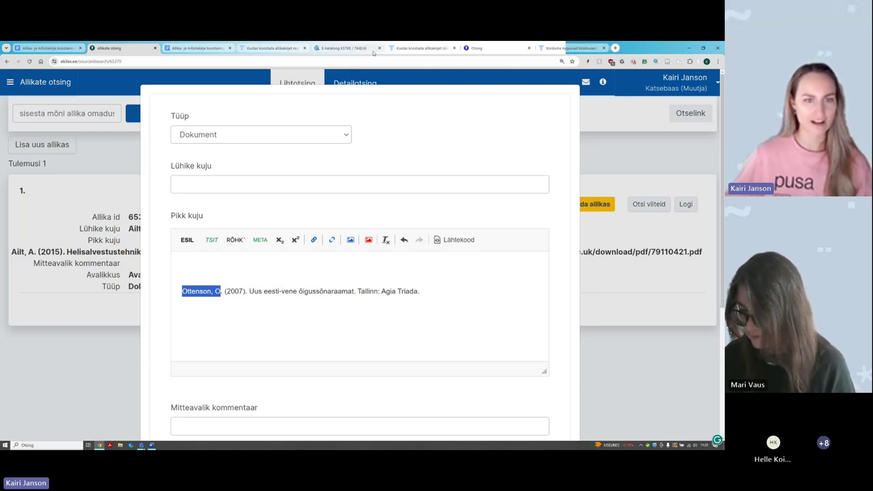
click(372, 49)
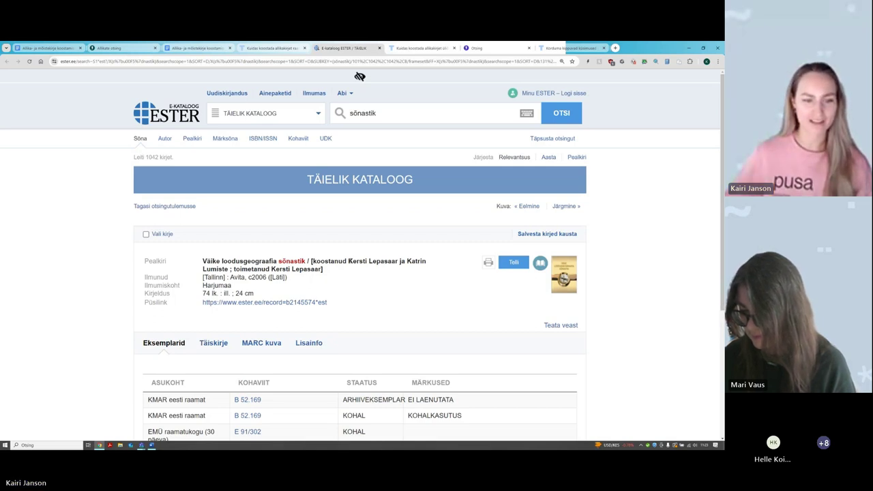
drag(348, 261, 228, 269)
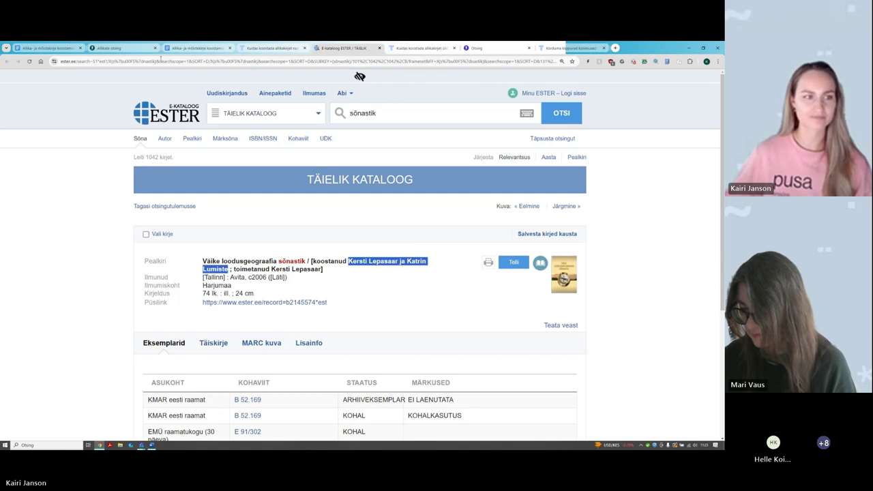
click(137, 49)
click(251, 267)
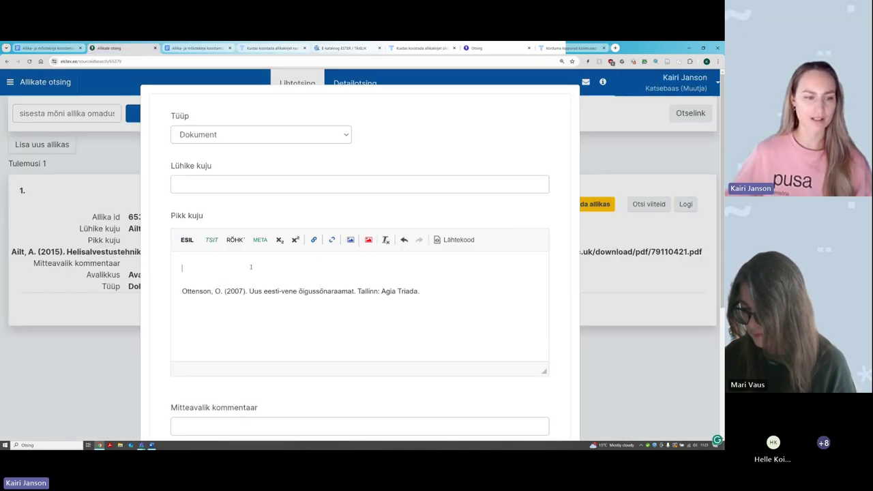
text(Lepasaar)
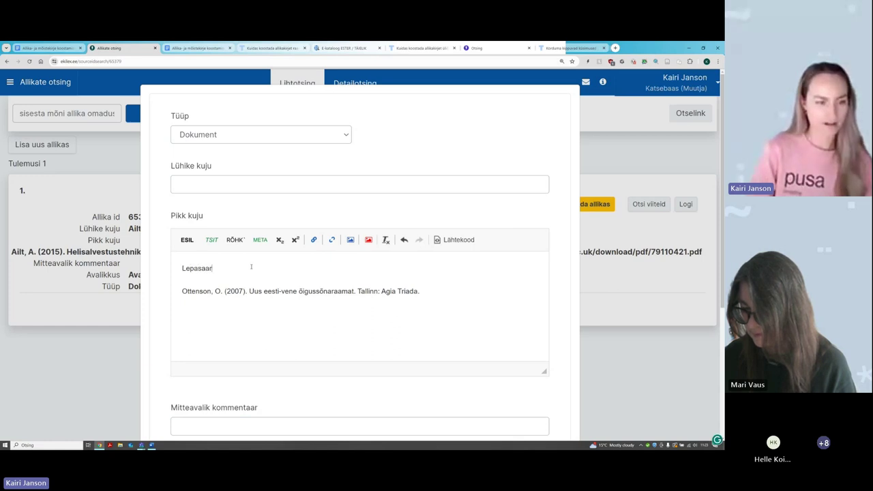
text(, K)
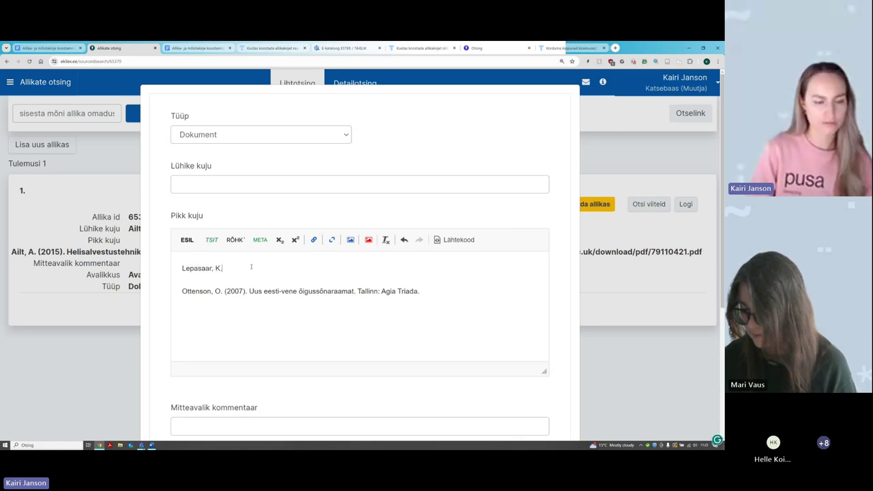
text(.)
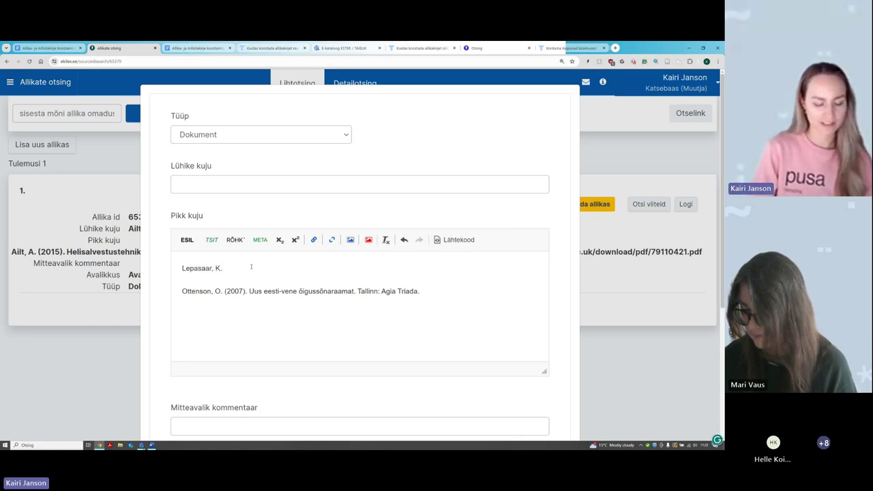
text( ja Lu)
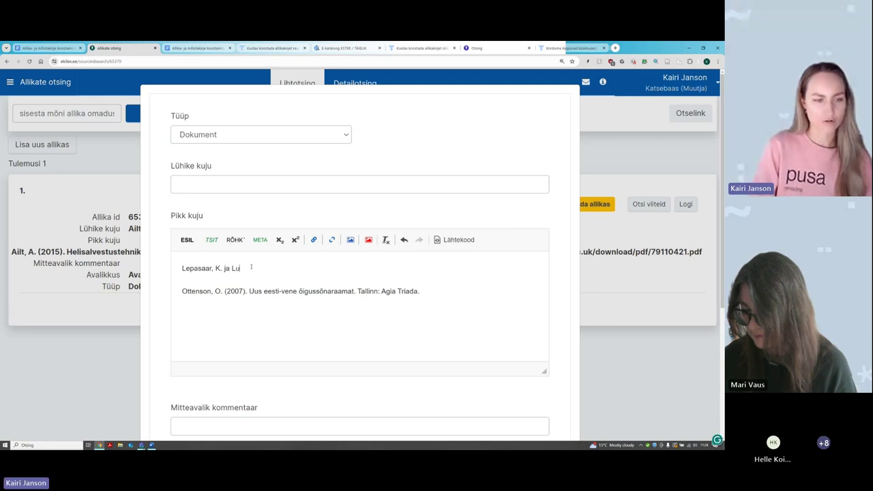
text(miste, K)
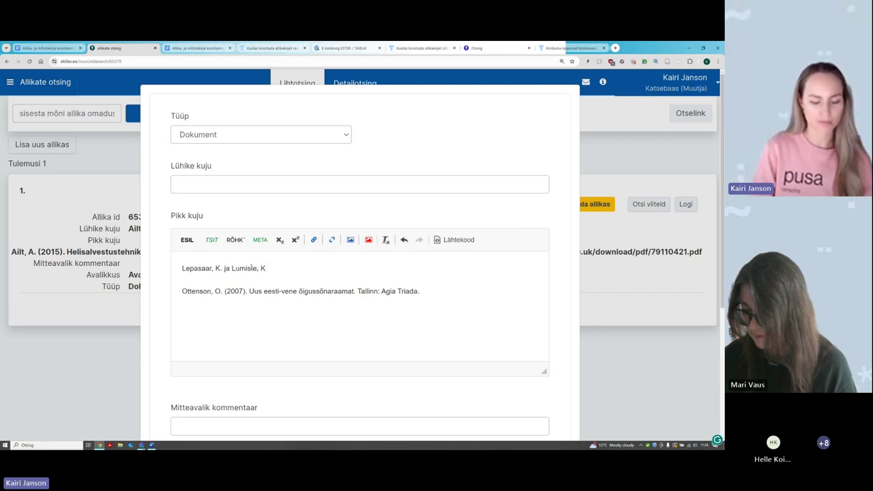
text(.)
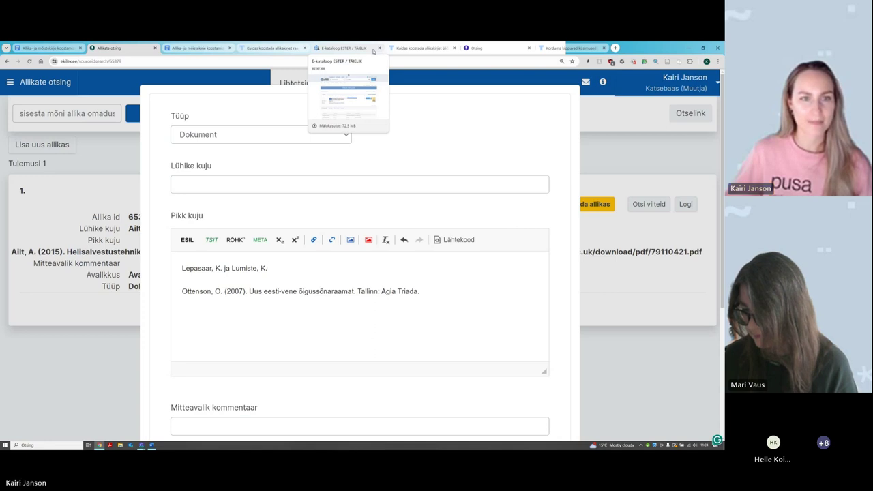
Step: Look up the publication year in the ESTER record's Ilmunud row and add "(2006)." after the authors in Pikk kuju
click(372, 51)
click(350, 272)
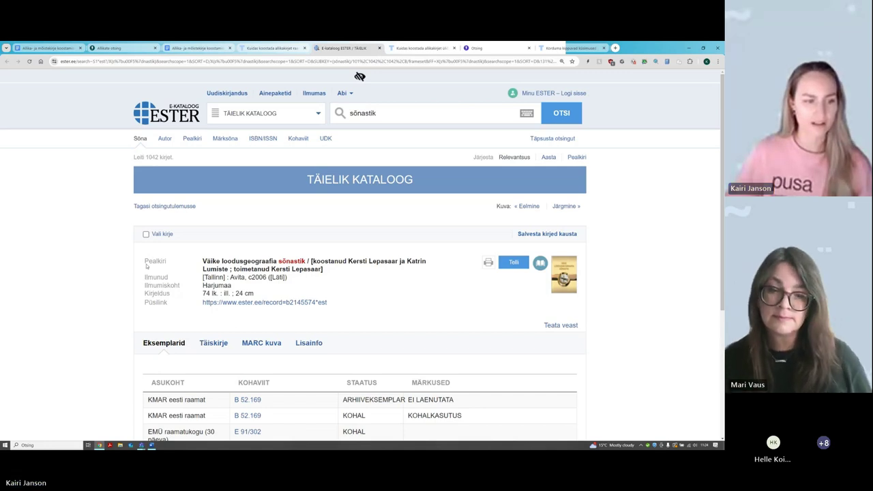
drag(144, 280, 169, 278)
click(149, 277)
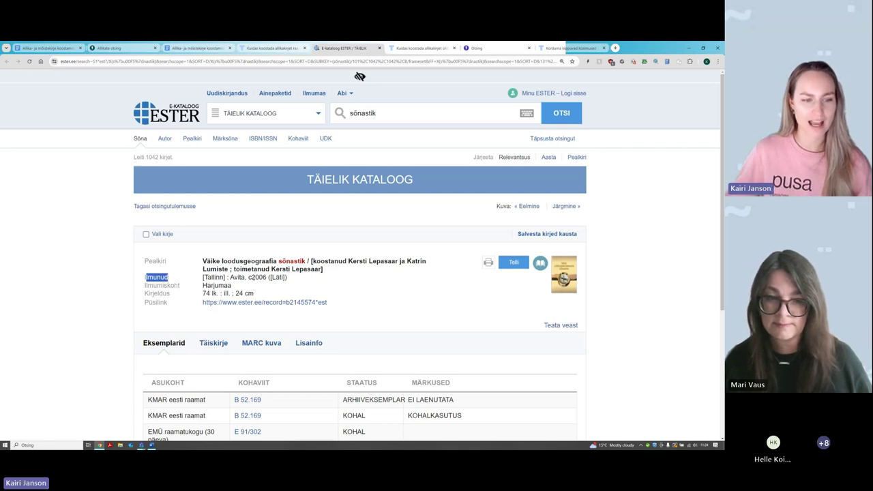
drag(251, 277, 266, 277)
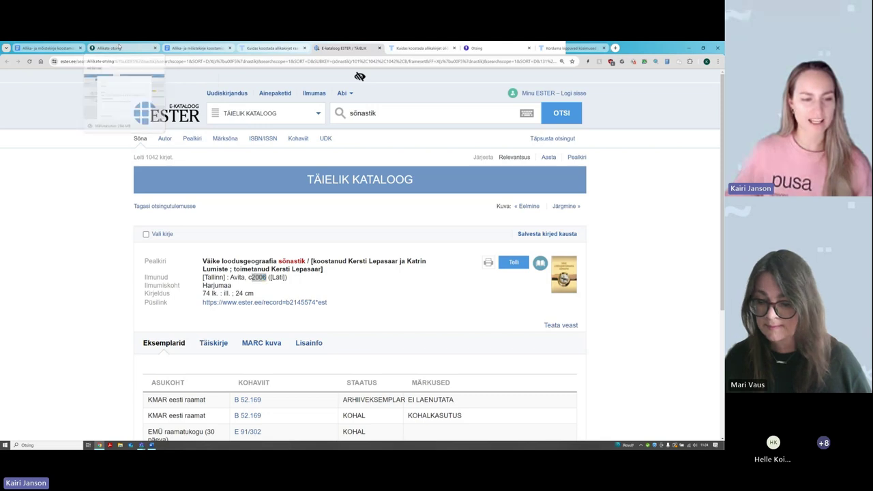
click(118, 47)
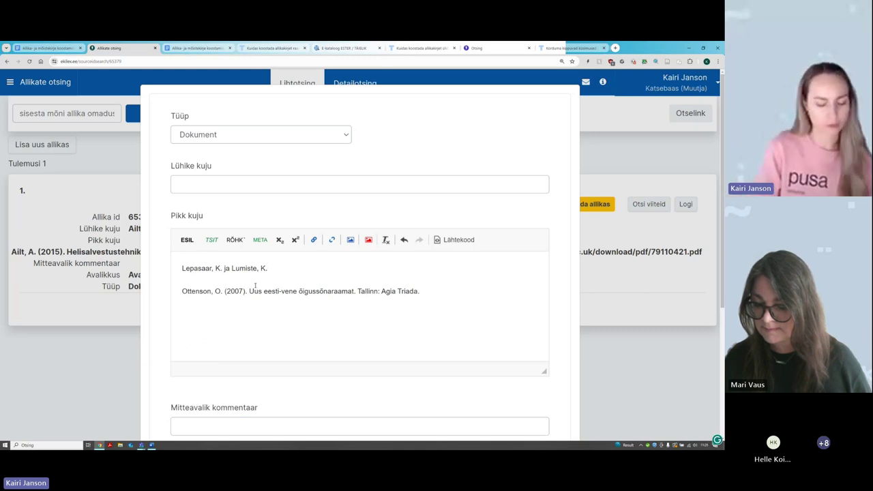
text((2)
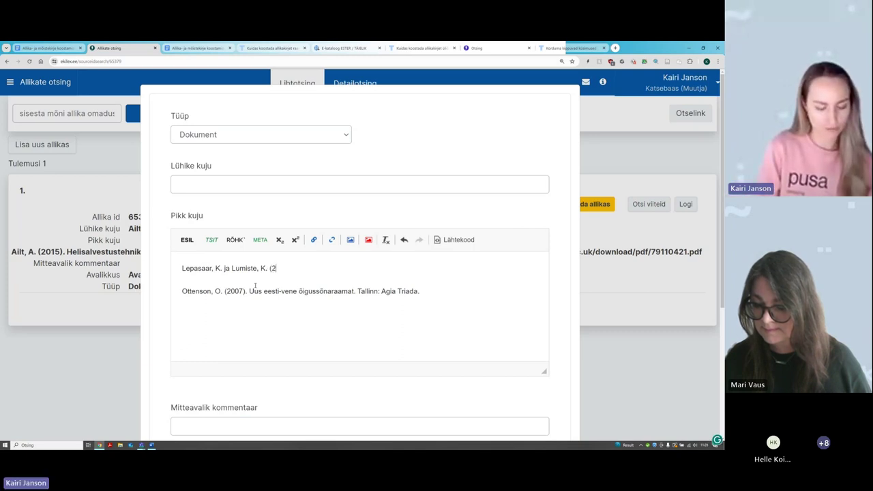
text(006)
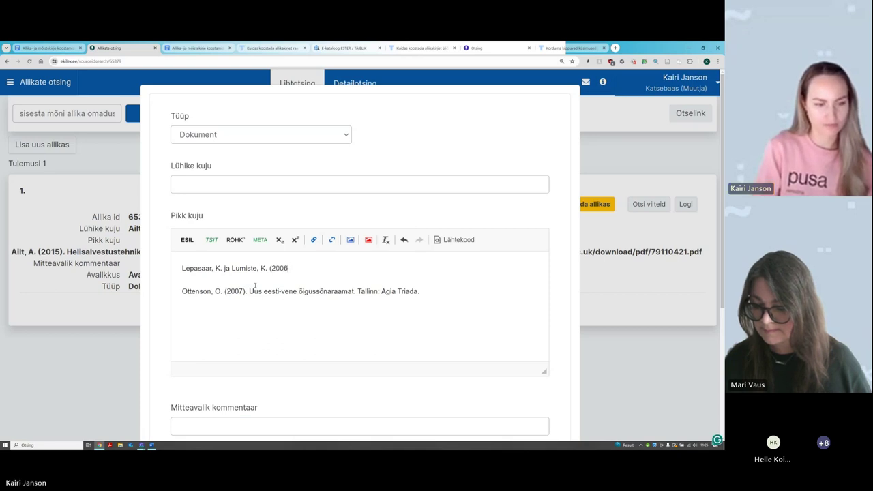
text(()
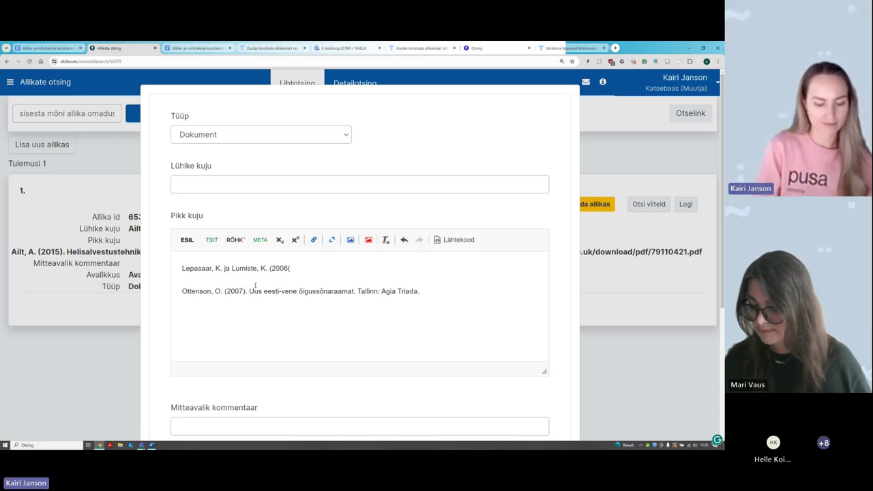
key(BackSpace)
text().)
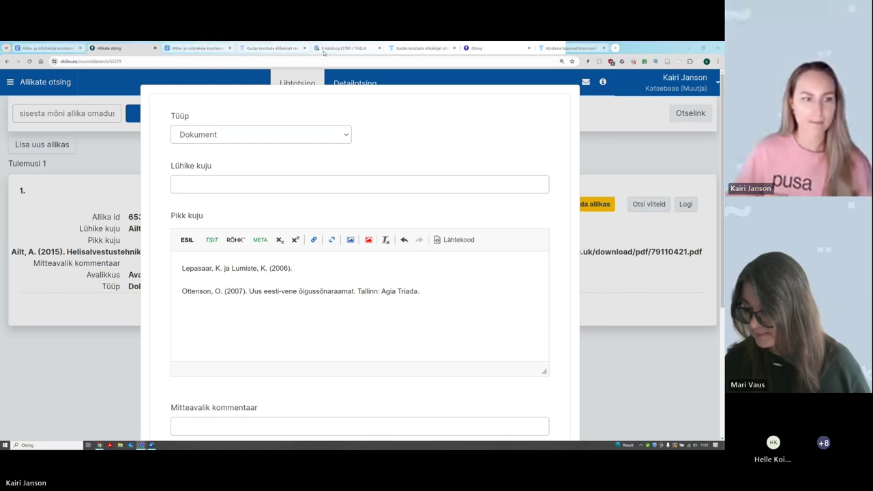
Step: Copy the title "Väike loodusgeograafia sõnastik" from the ESTER record and paste it after the year in Pikk kuju, ending with a full stop
click(374, 51)
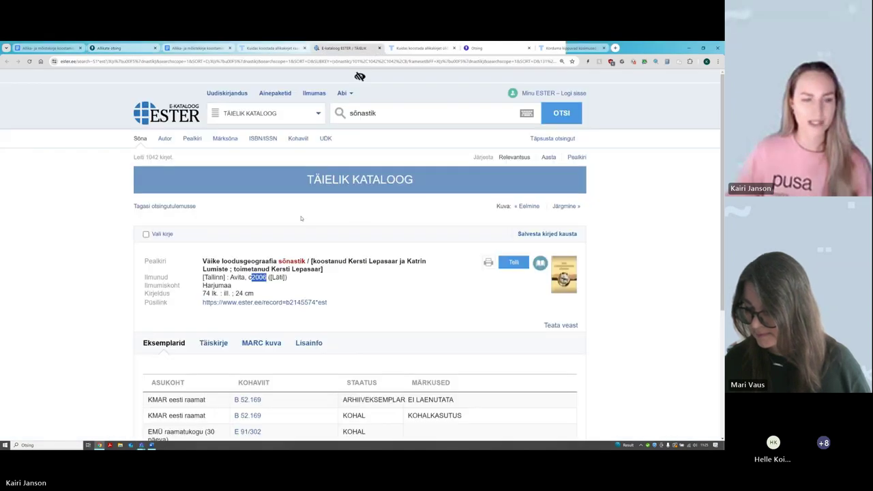
drag(145, 262, 169, 261)
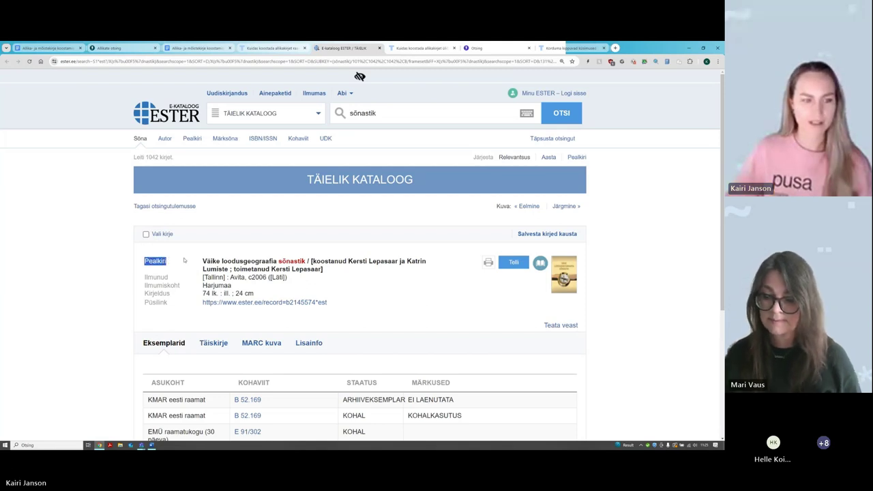
drag(203, 261, 305, 260)
key(ctrl+c)
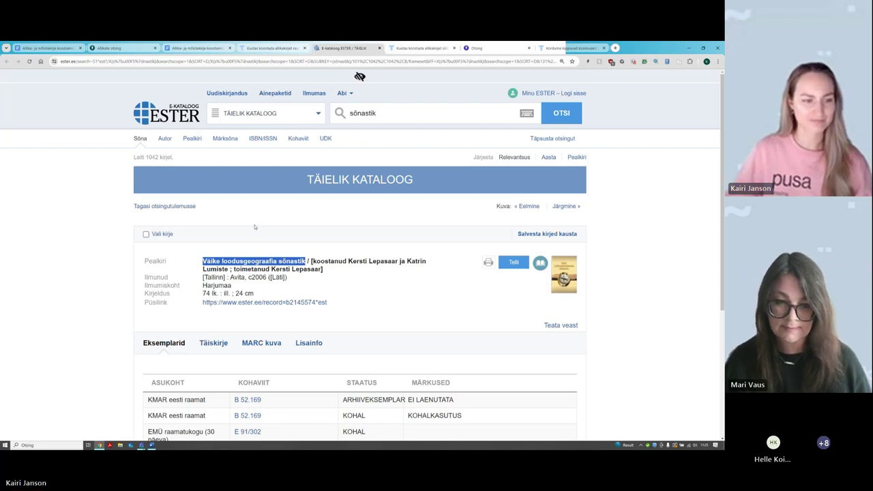
click(140, 49)
click(301, 270)
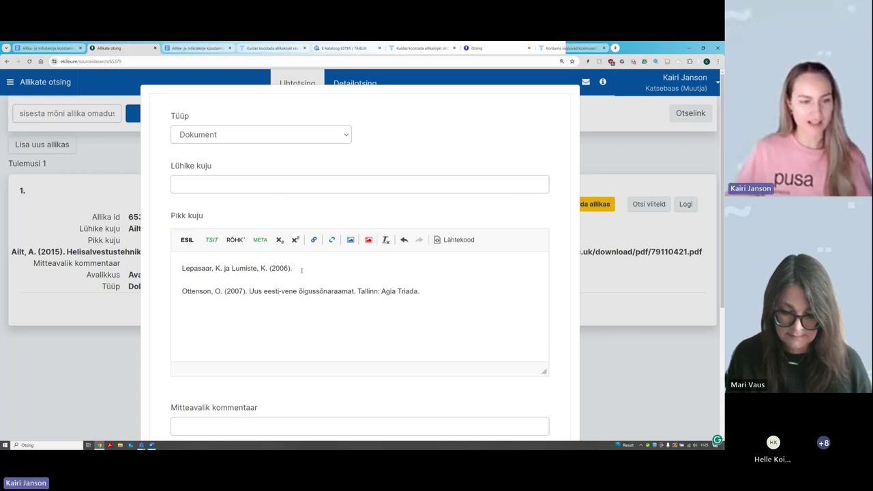
key(ctrl+v)
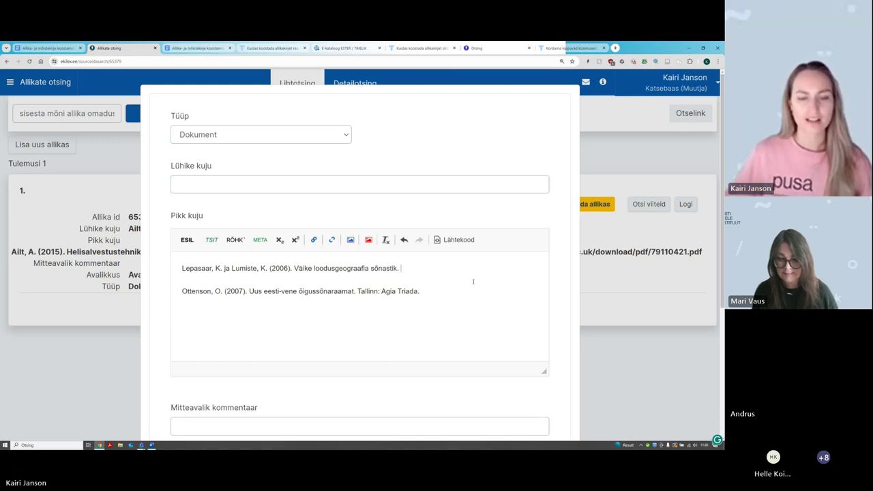
Step: Highlight the place and publisher in the pasted example, and examine the same details in the ESTER record's Ilmunud row
drag(358, 291, 419, 291)
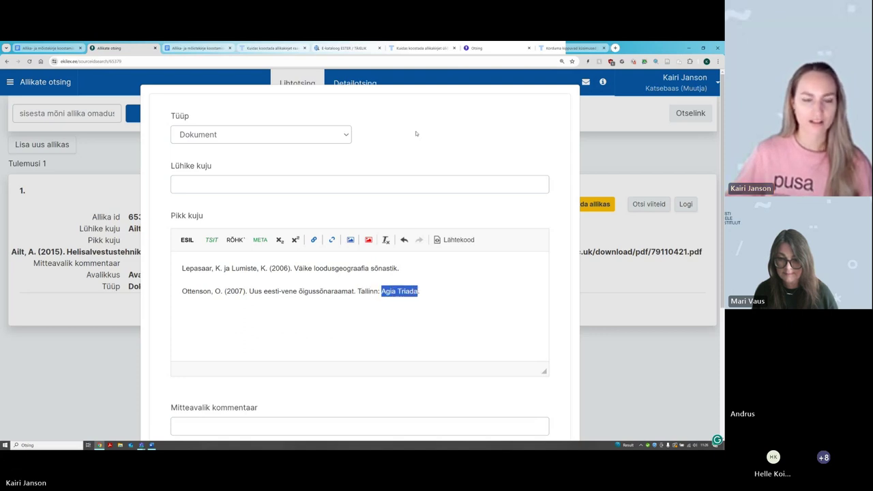
click(373, 53)
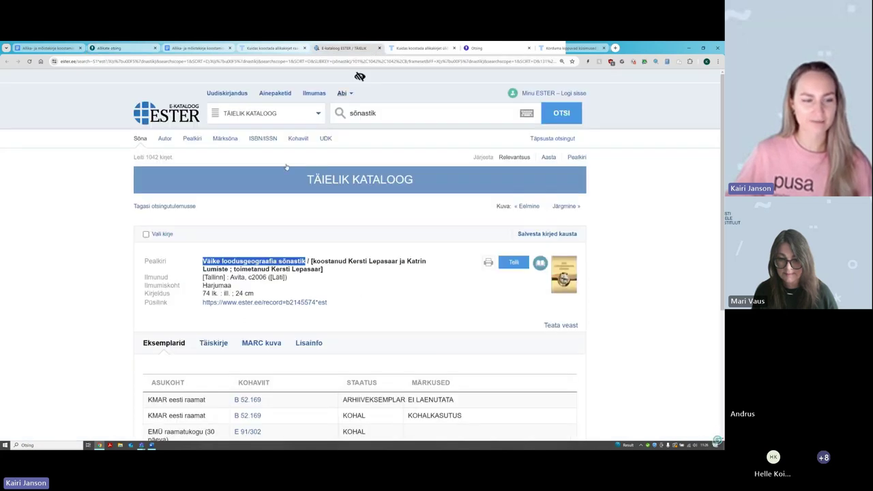
scroll(105, 289, down, 1)
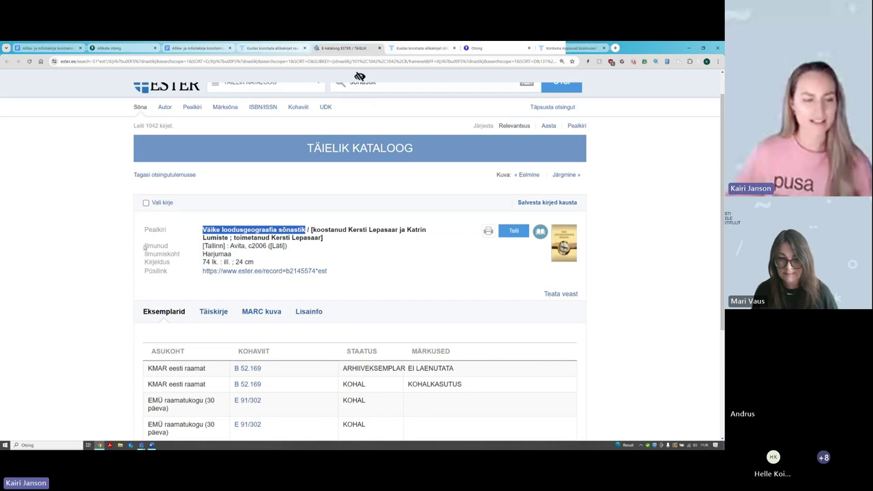
drag(143, 246, 170, 246)
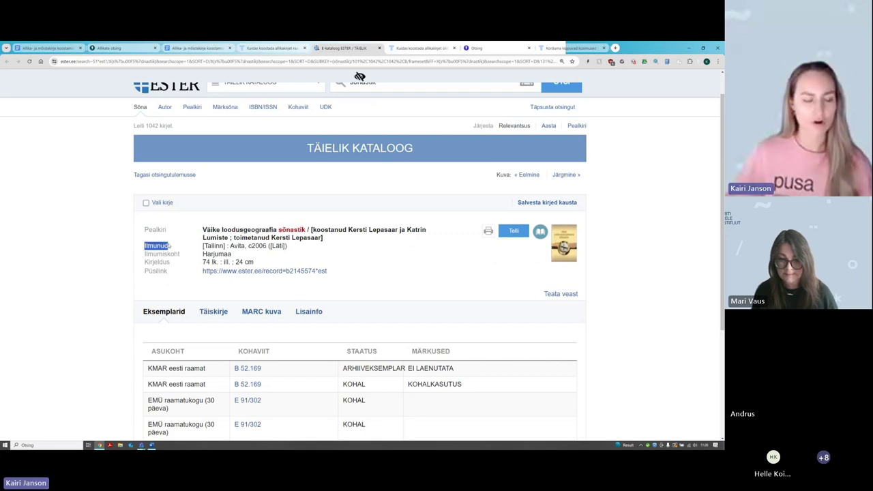
click(146, 246)
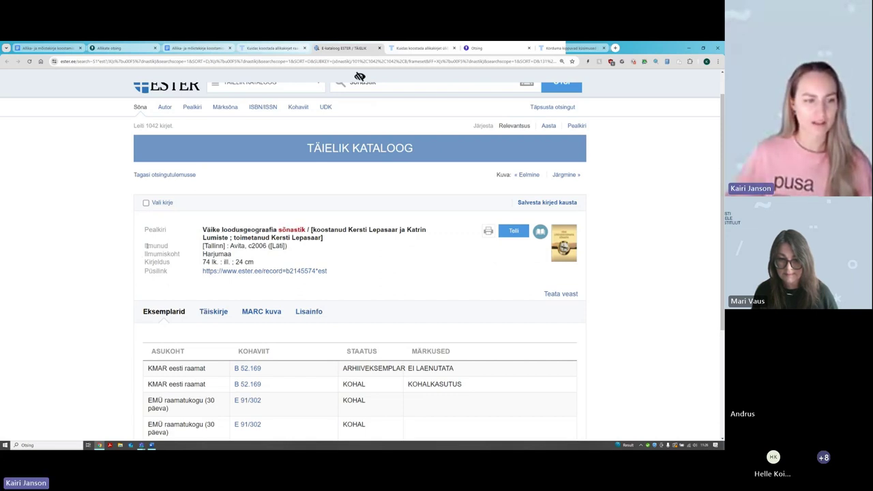
drag(146, 245, 171, 248)
click(164, 246)
click(171, 248)
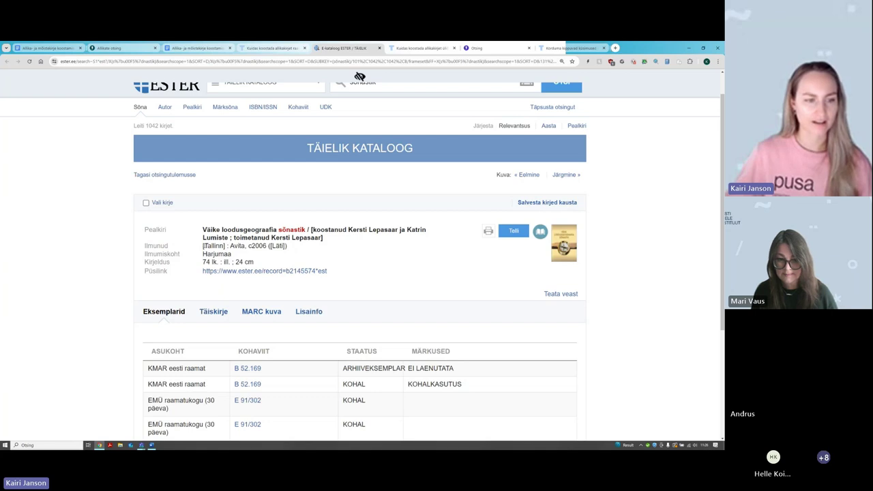
drag(203, 245, 244, 246)
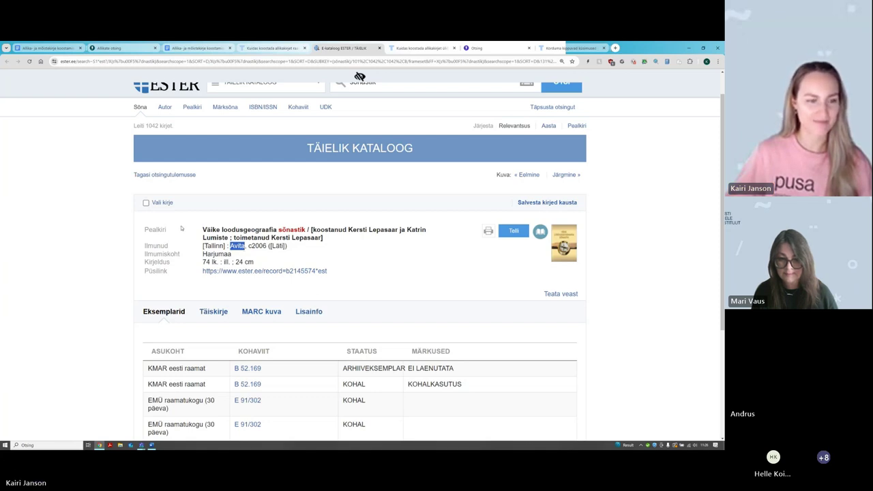
Step: Add the place and publisher "Tallinn: Avita" after the title in the Pikk kuju citation
click(139, 49)
key(Right)
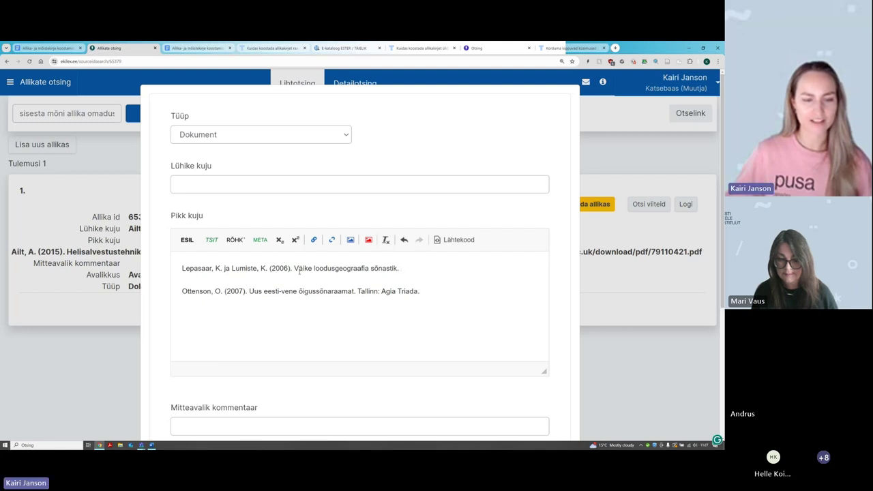
click(415, 268)
text(Tallinn)
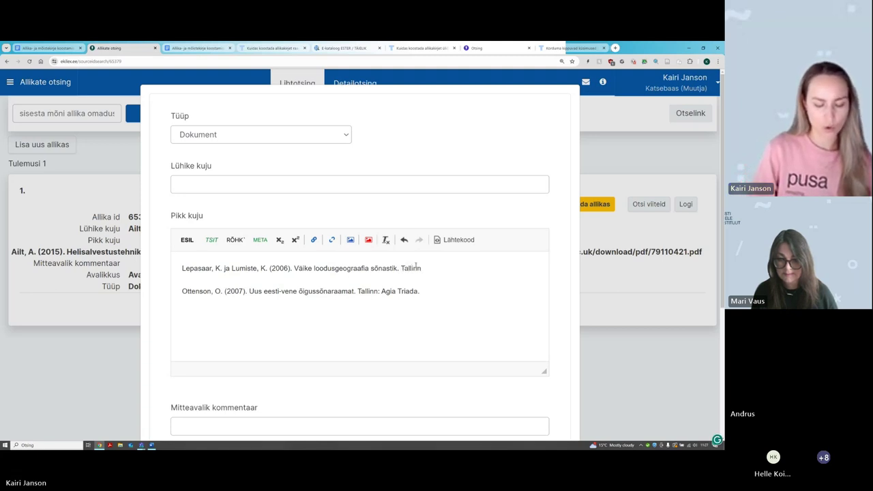
text(:)
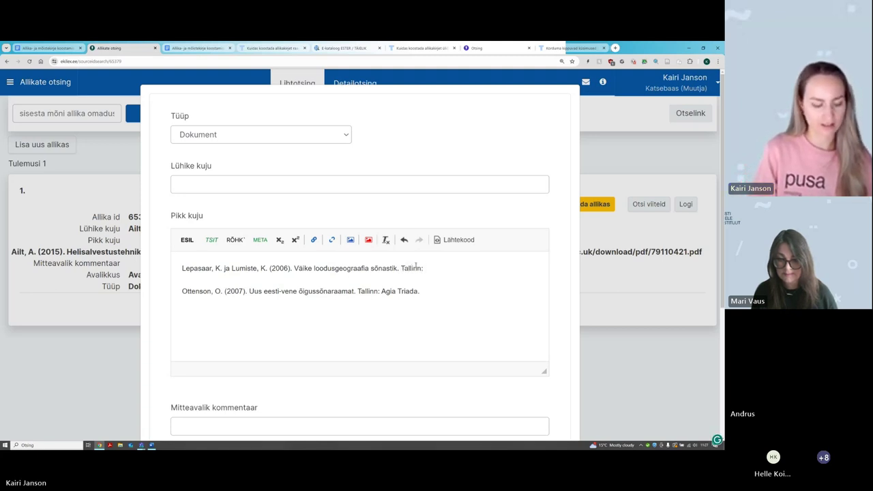
text( Av)
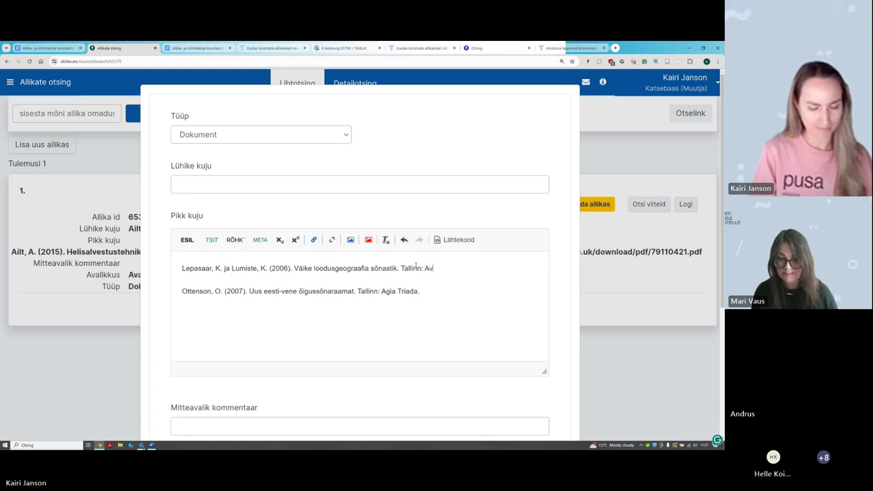
text(ita)
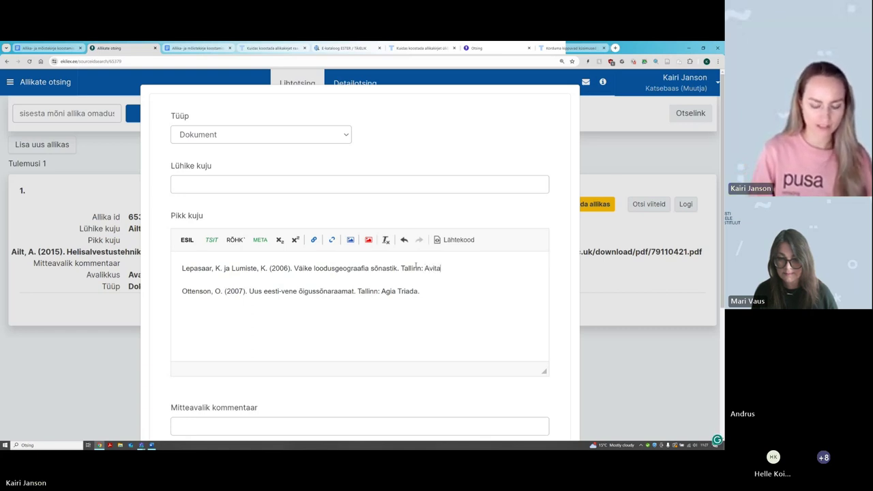
Step: End the book citation in Pikk kuju with a full stop and delete the pasted example citation below it
text(.)
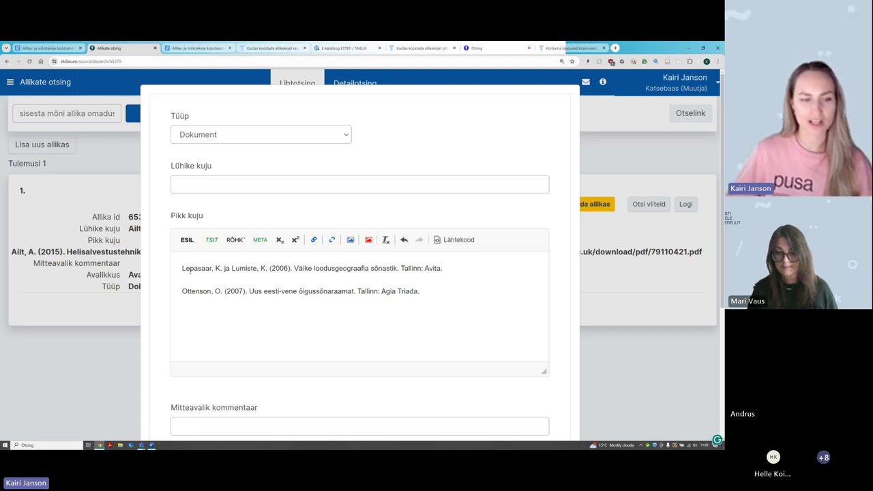
drag(182, 268, 503, 273)
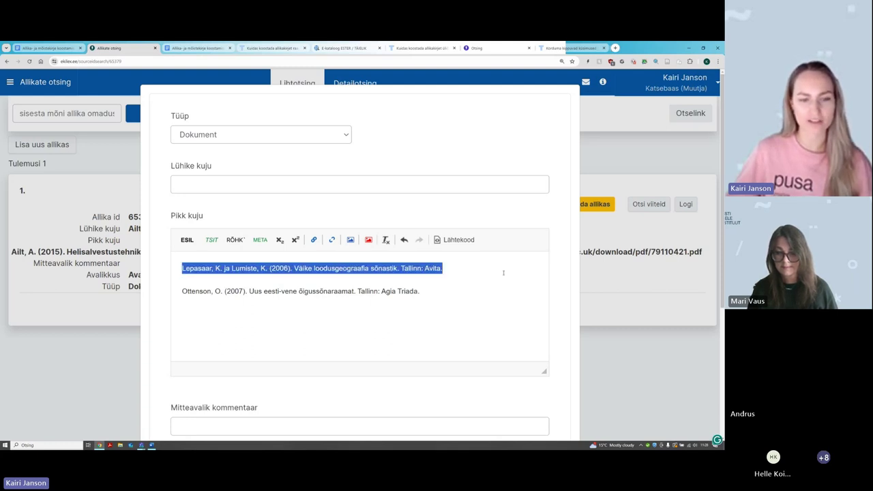
click(448, 266)
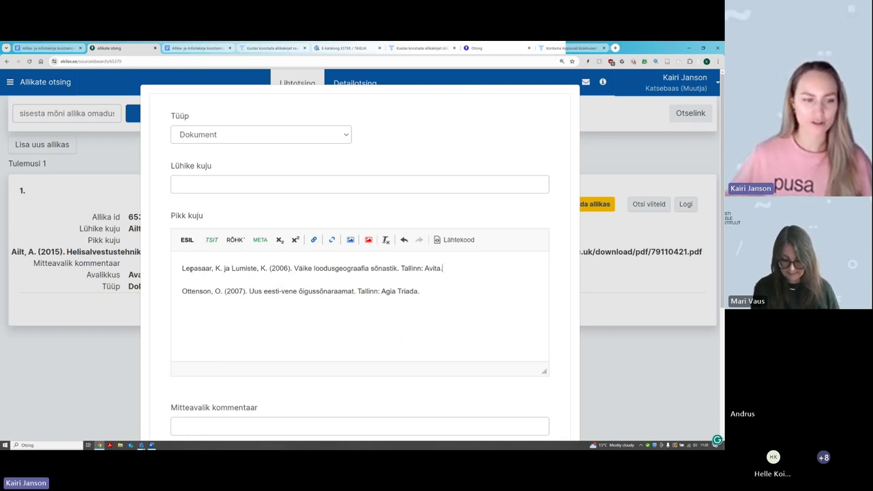
drag(181, 268, 453, 258)
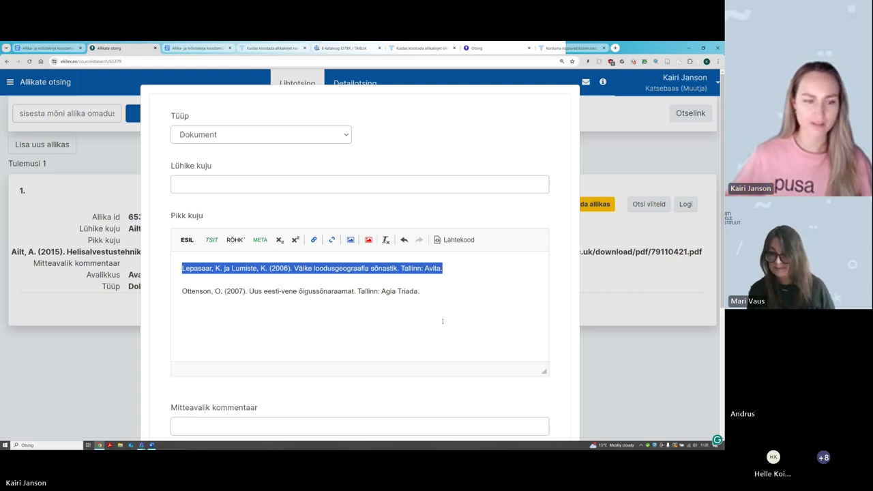
drag(442, 321, 180, 291)
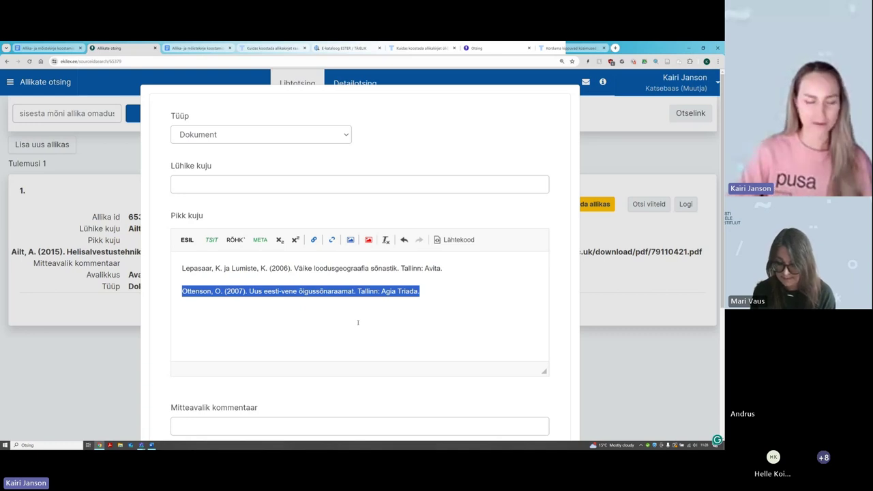
key(BackSpace)
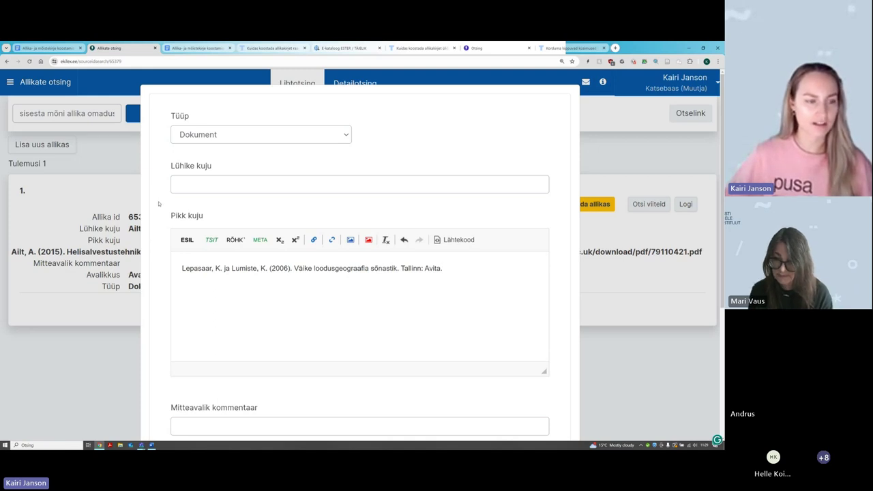
Step: Fill in Lühike kuju with both authors' surnames joined by "ja" and ", 2006", and add the source record
click(227, 183)
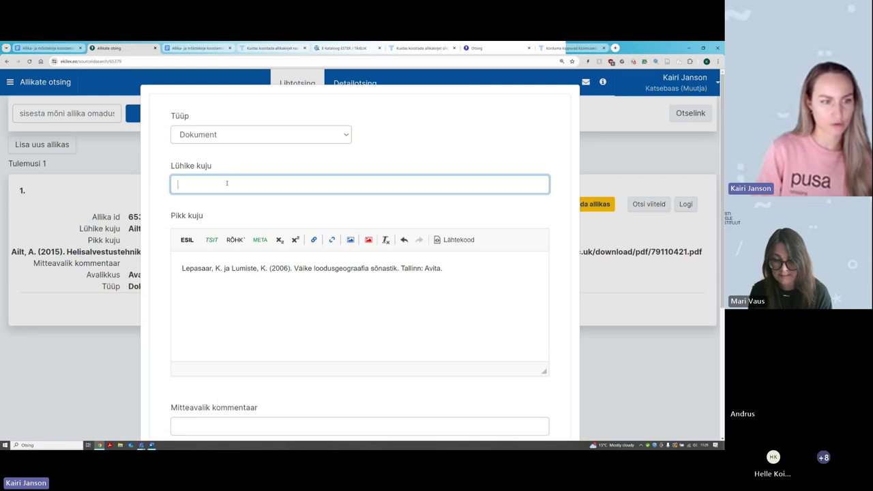
text(Lepas)
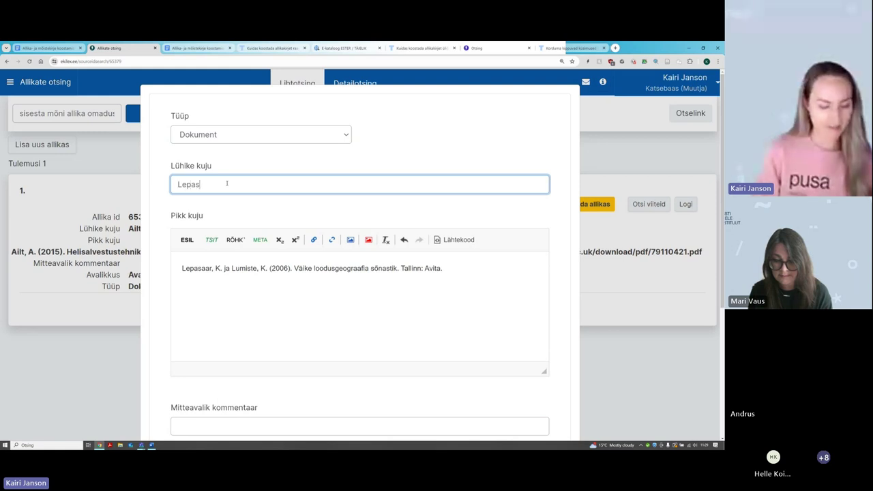
text(aar j)
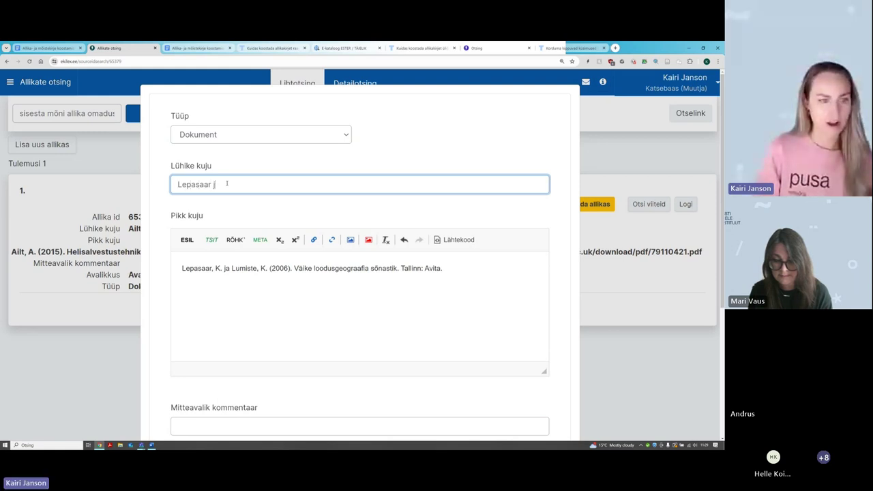
text(a Lumiste)
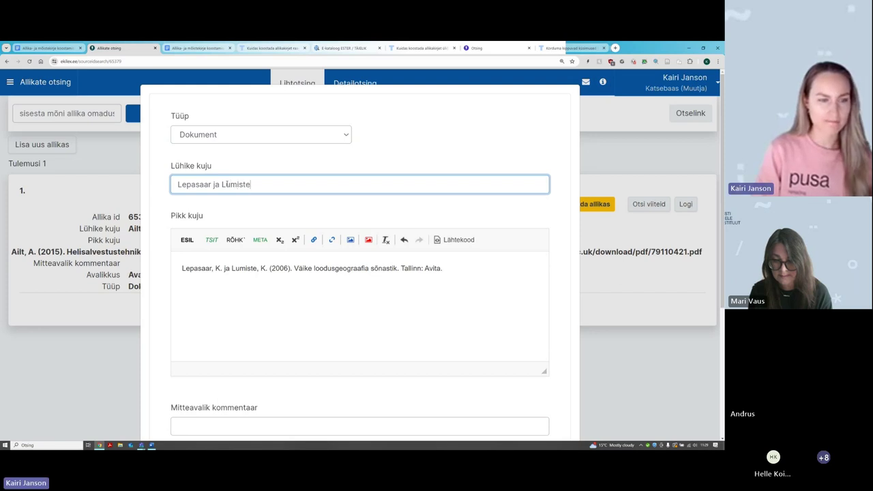
text(, 2006)
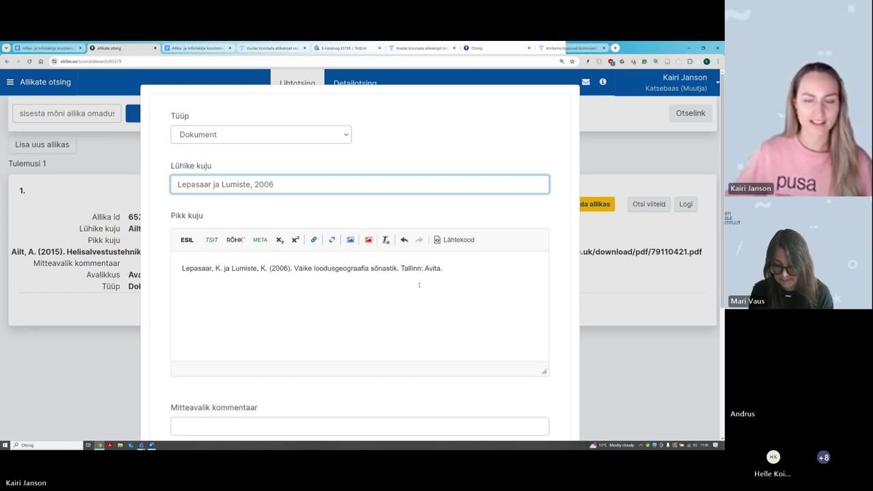
scroll(436, 281, down, 3)
scroll(440, 282, down, 2)
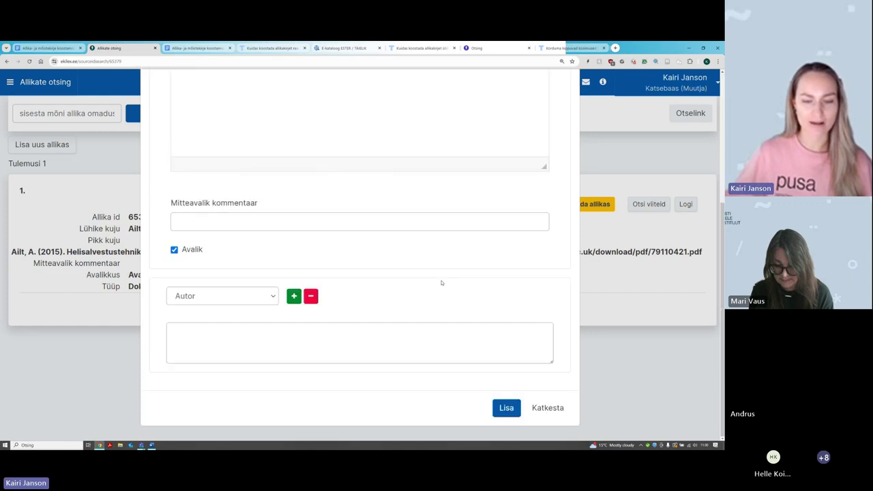
click(513, 407)
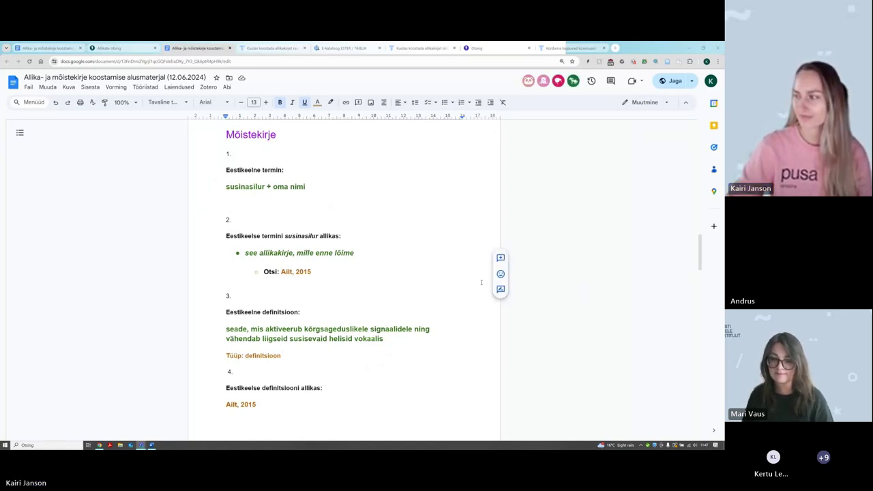
Step: Look over the workshop document from the second source exercise to the first tasks of the Mõistekirje section
scroll(362, 237, up, 8)
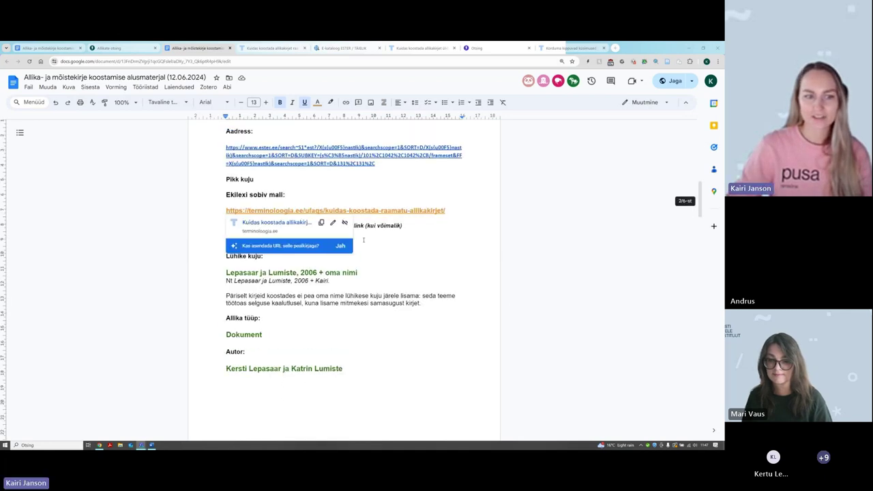
scroll(363, 239, down, 3)
scroll(364, 238, down, 2)
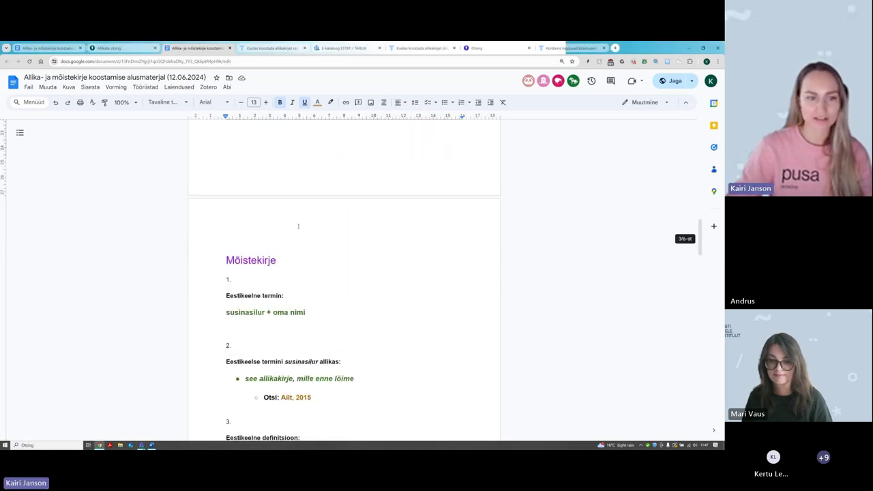
click(362, 232)
scroll(362, 232, down, 1)
scroll(362, 232, down, 1)
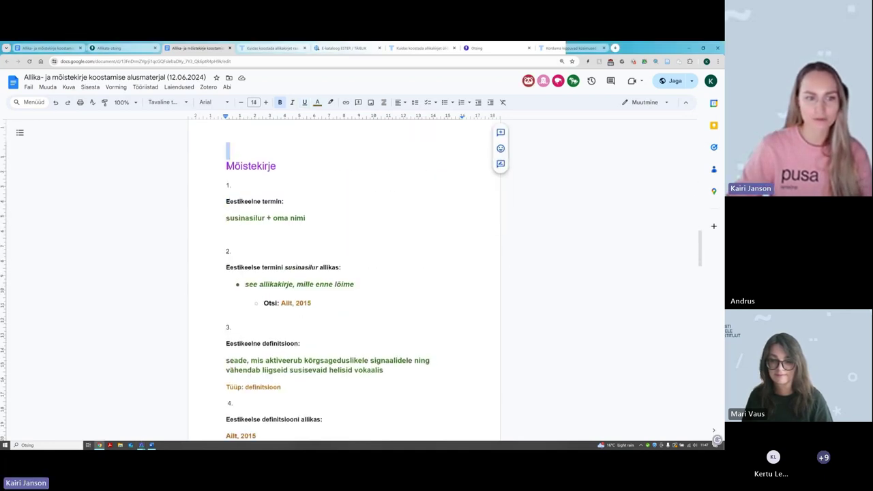
click(251, 166)
click(226, 166)
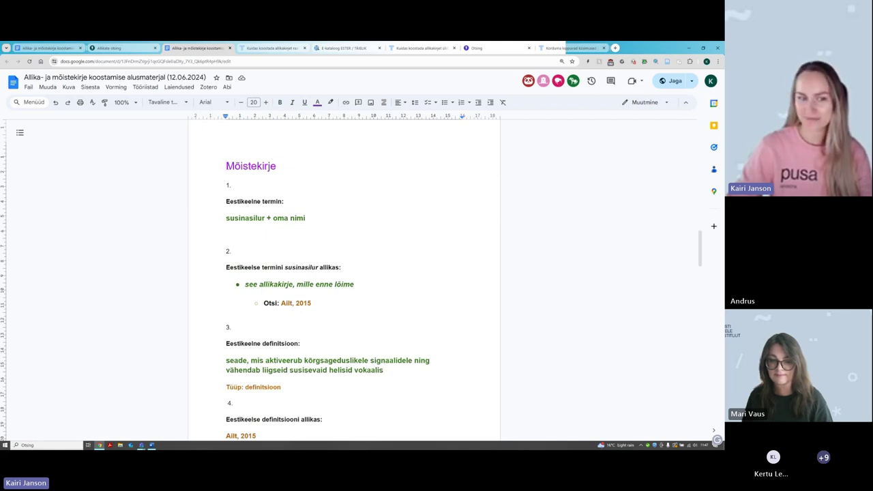
scroll(253, 180, down, 1)
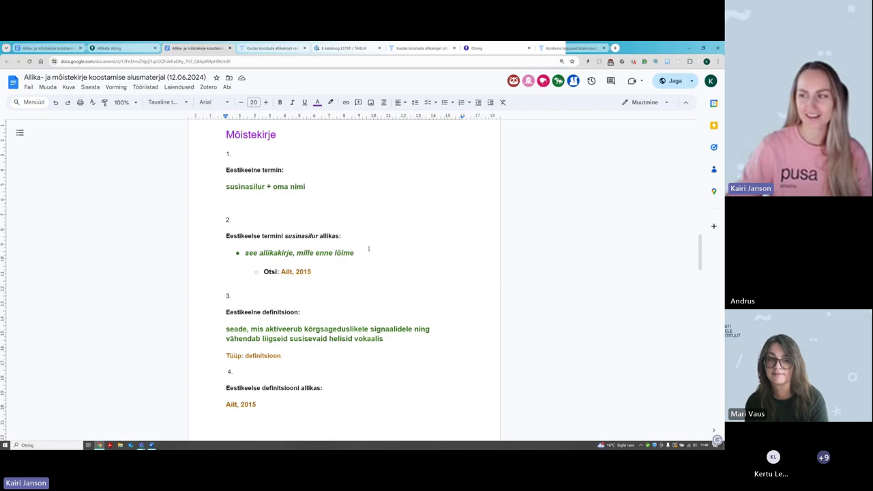
Step: Insert three blank lines above item 5 of the Mõistekirje exercise to move its heading onto the next page
scroll(368, 249, down, 4)
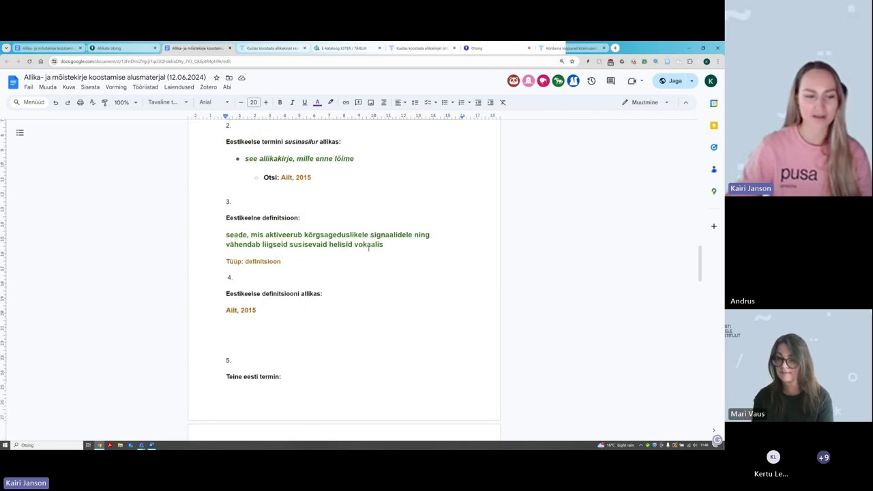
click(250, 226)
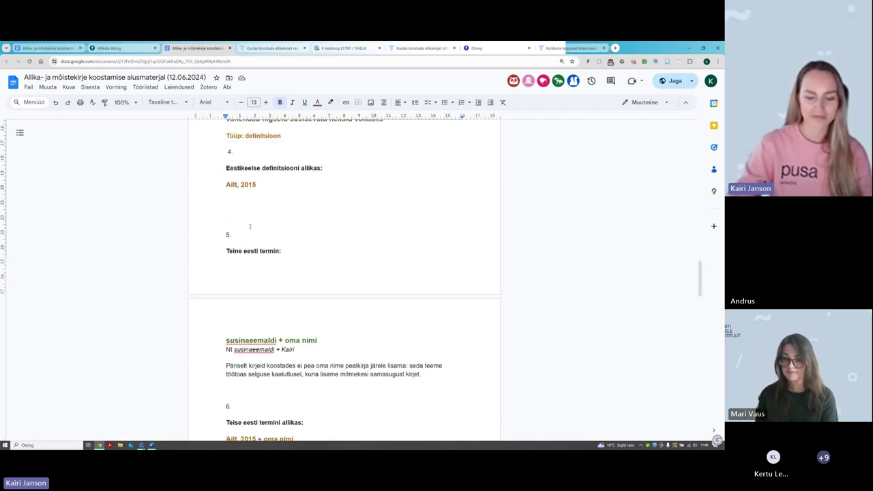
key(Return)
key(Return)
key(Return)
scroll(310, 233, down, 5)
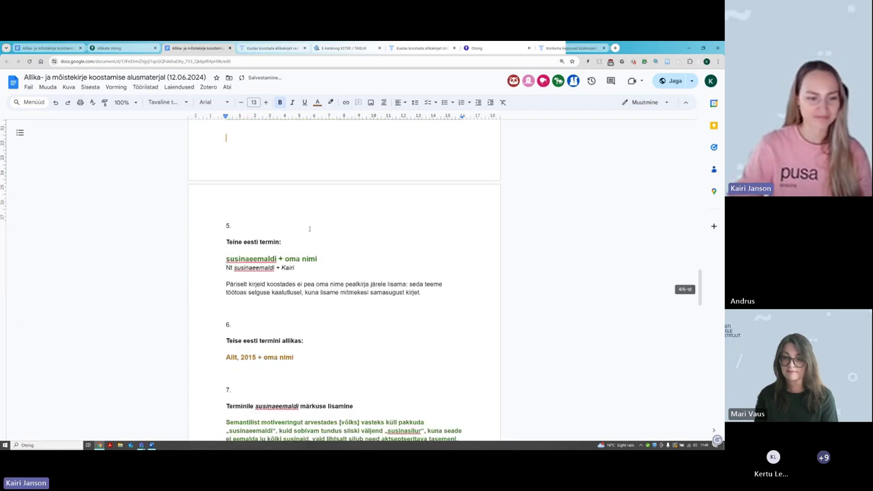
Step: Insert two blank lines above item 9 to keep its heading on the same page as the answer "eelistatud"
scroll(305, 238, down, 5)
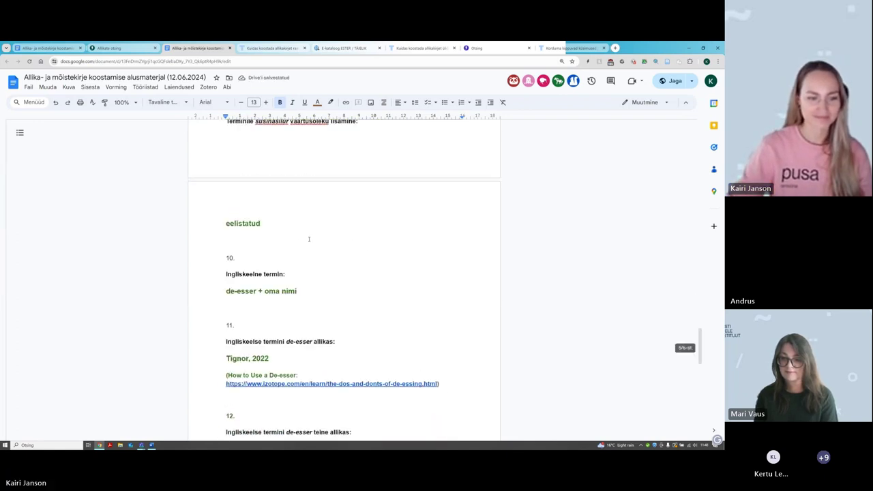
scroll(305, 238, up, 4)
click(237, 307)
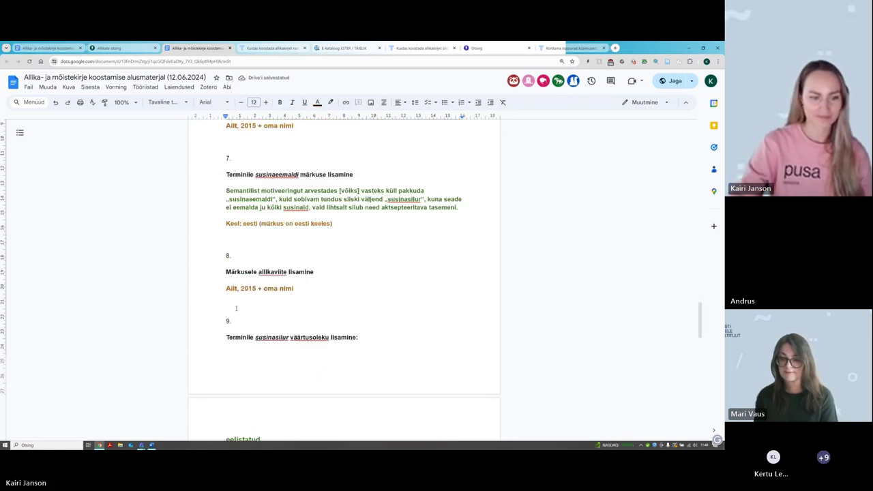
key(Return)
key(Return)
scroll(240, 308, down, 8)
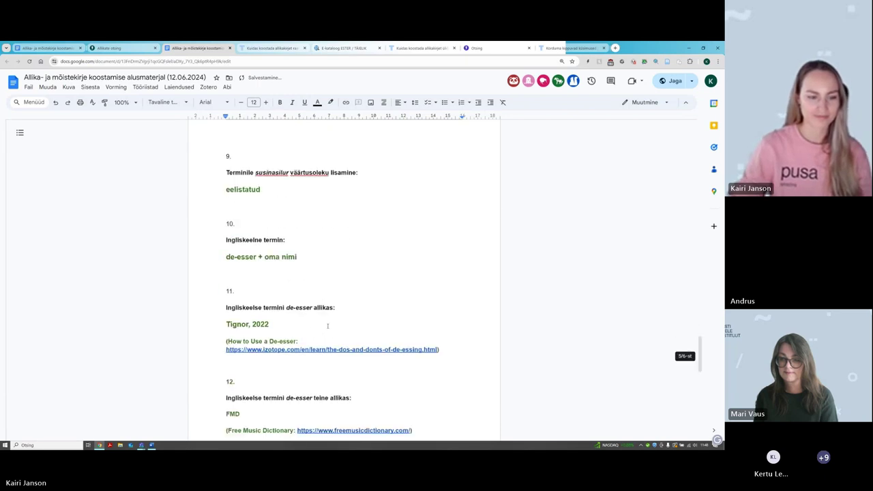
Step: Check the remaining items of the exercise, then return to the Mõistekirje heading and highlight it
scroll(383, 336, down, 3)
scroll(382, 335, up, 15)
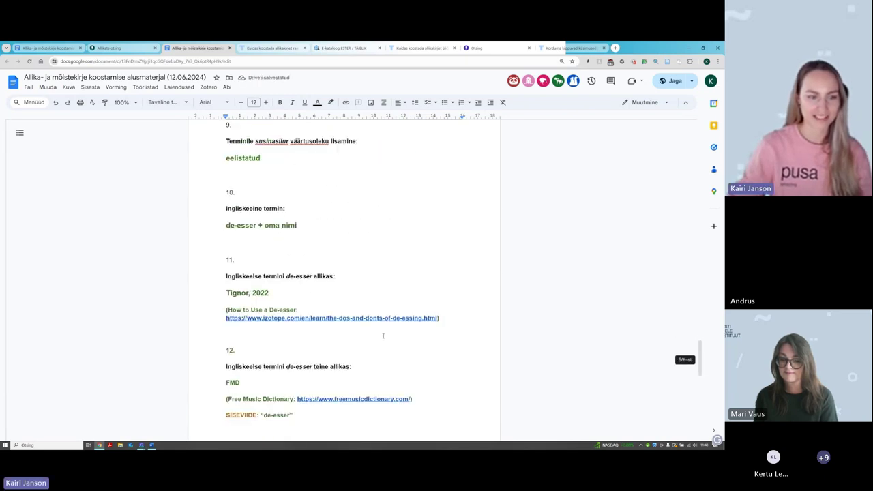
scroll(383, 336, up, 10)
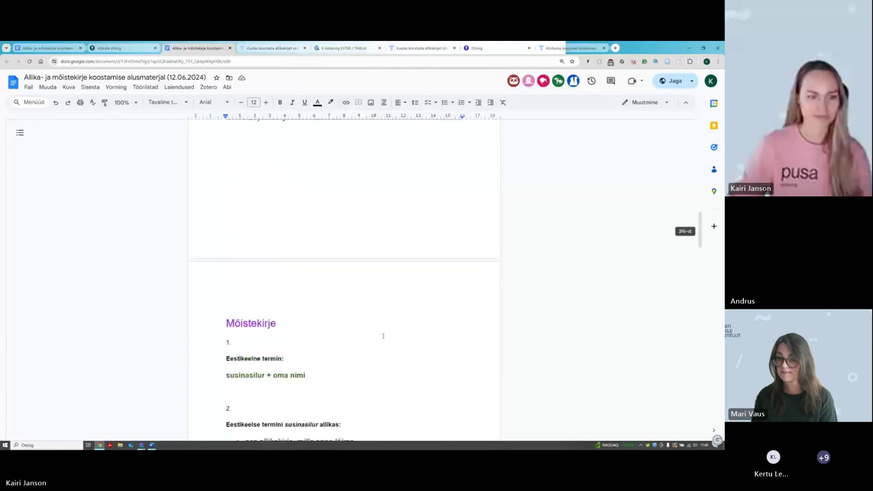
scroll(382, 336, down, 3)
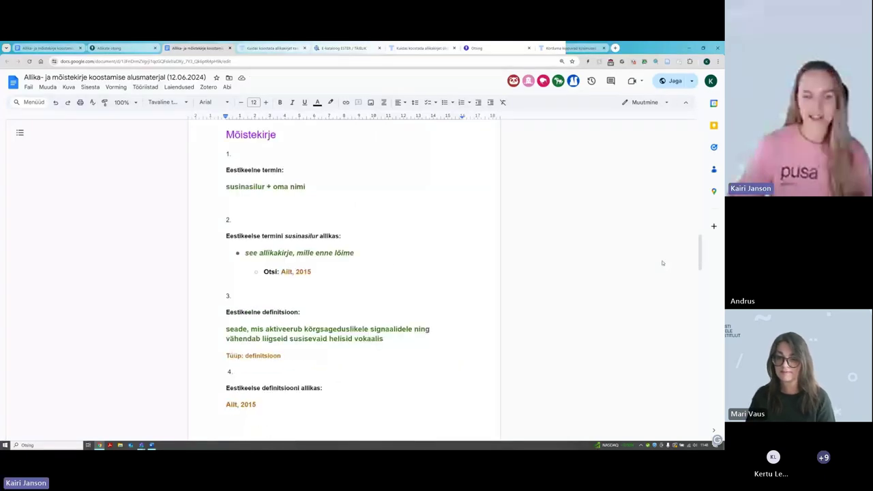
double_click(251, 135)
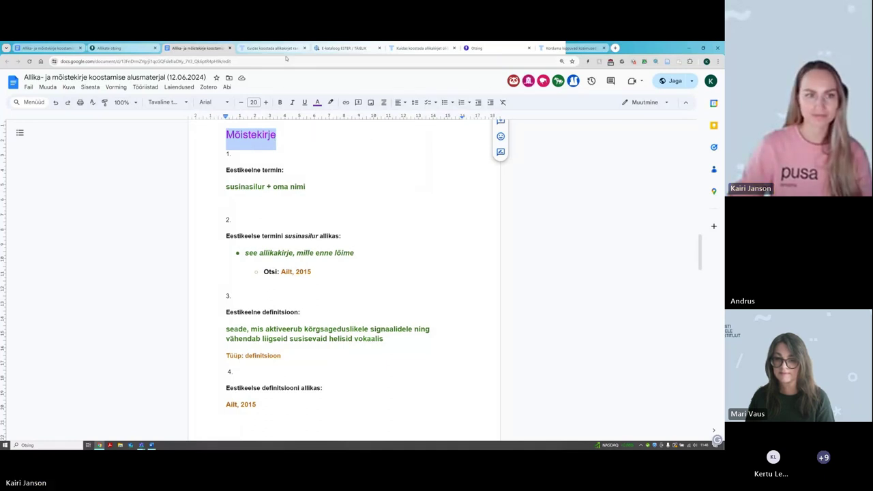
Step: Switch to Ekilex, change from the source search to the Terminoloogid view, and open the form for a new concept
click(273, 48)
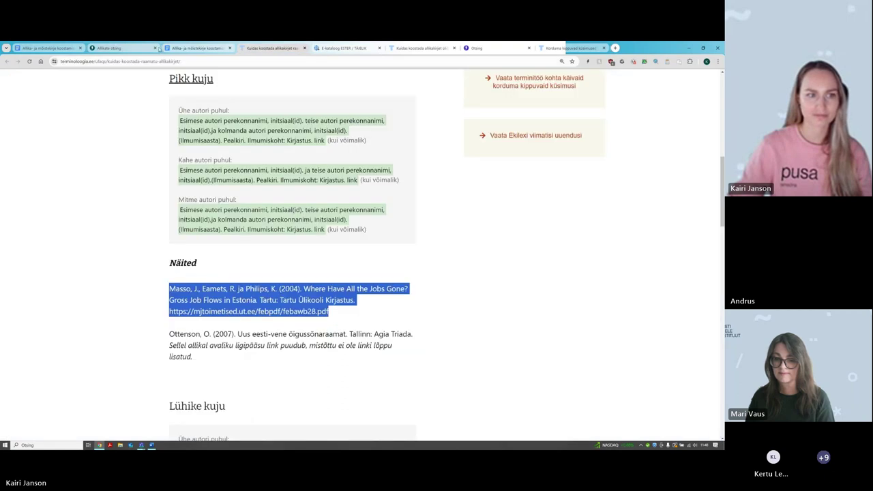
click(169, 48)
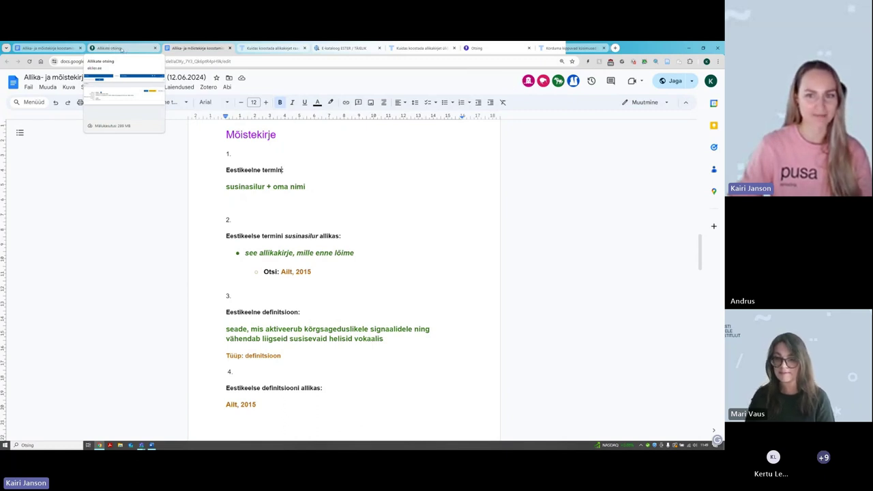
click(121, 49)
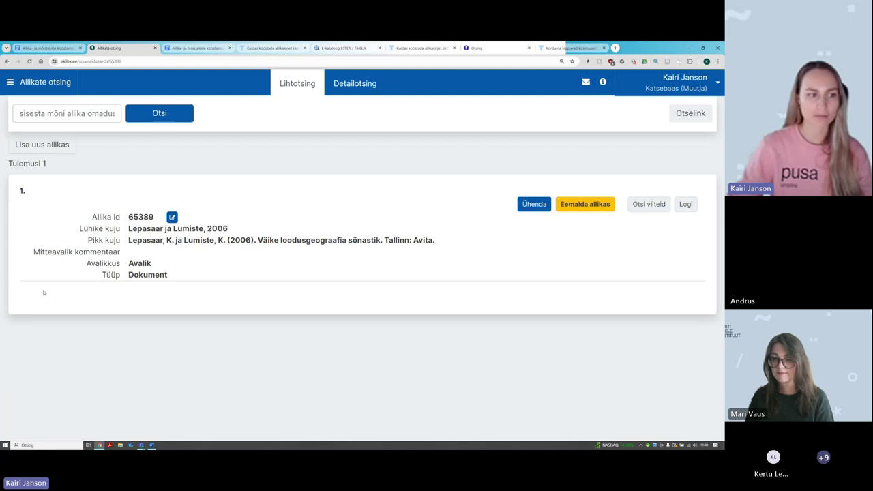
click(43, 82)
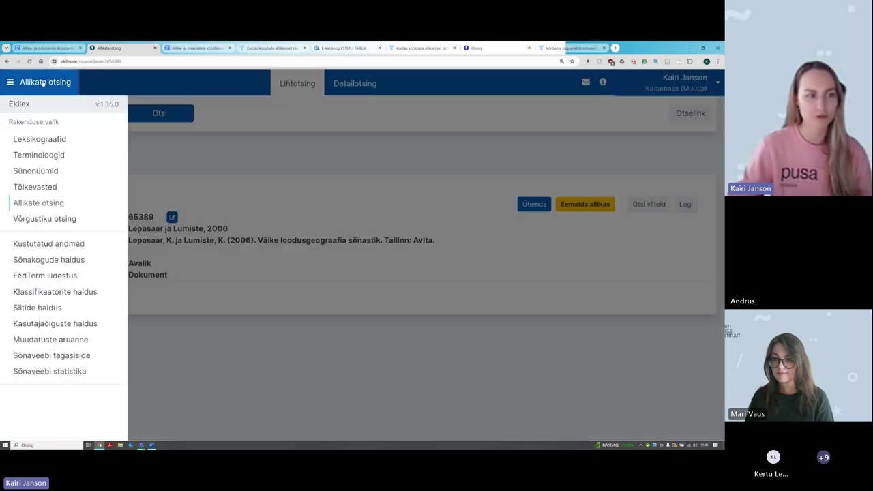
click(48, 157)
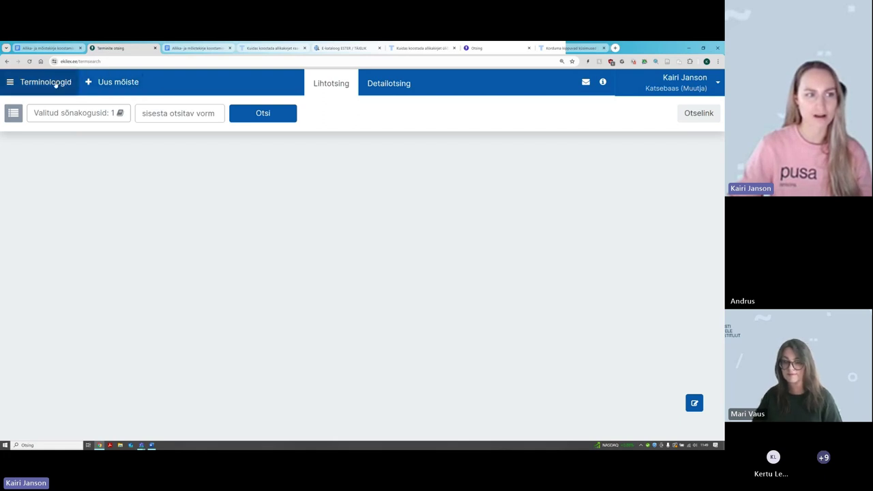
click(109, 84)
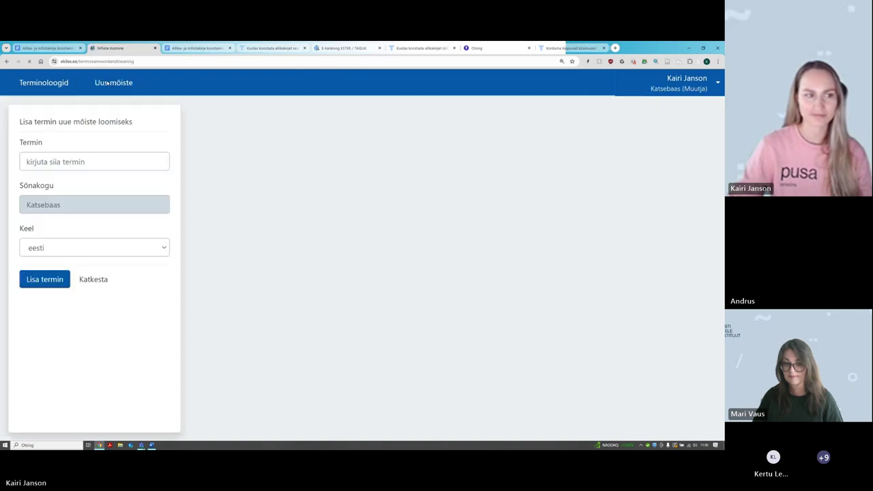
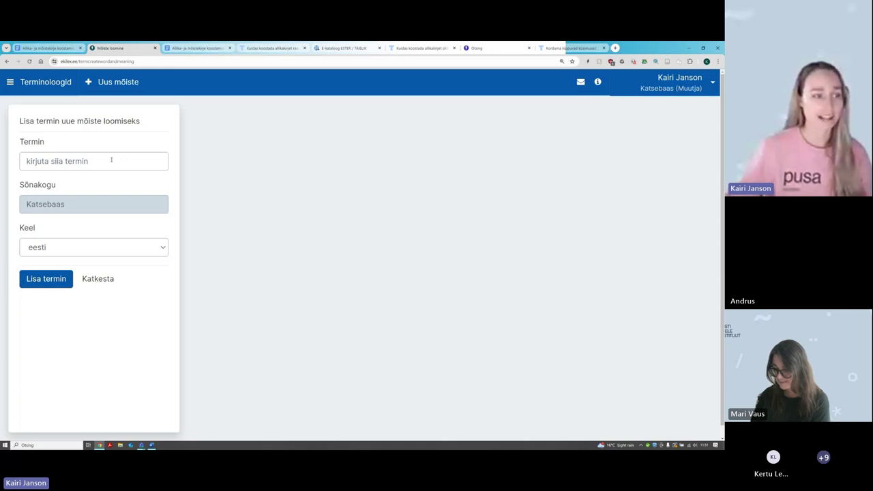
Step: Enter "piht" as the Estonian term for a new concept in Katsebaas and submit it for homonym selection
click(111, 160)
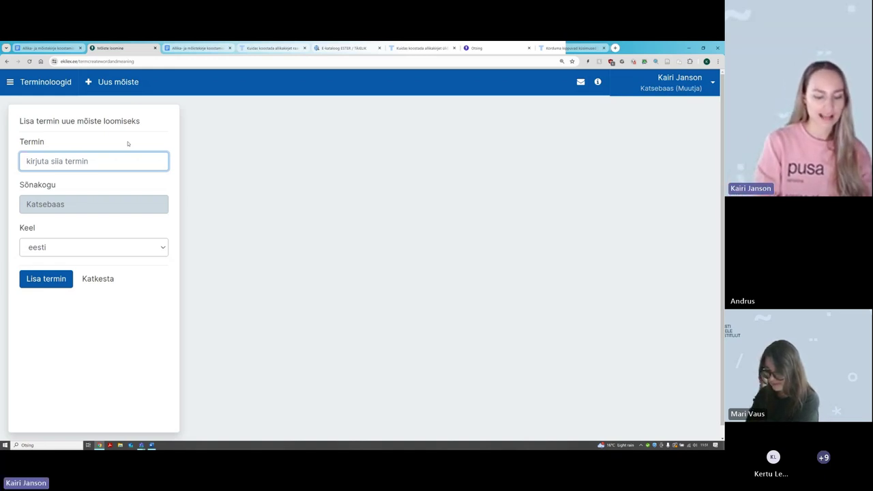
text(piht)
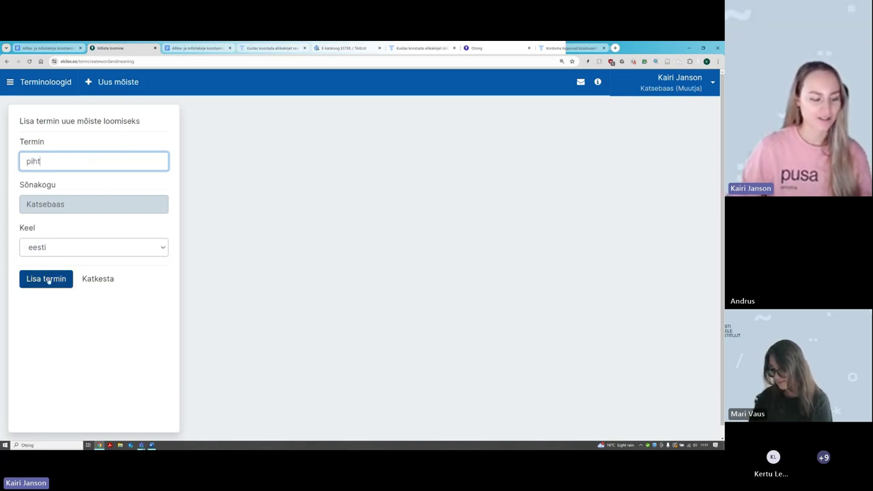
key(ctrl+plus)
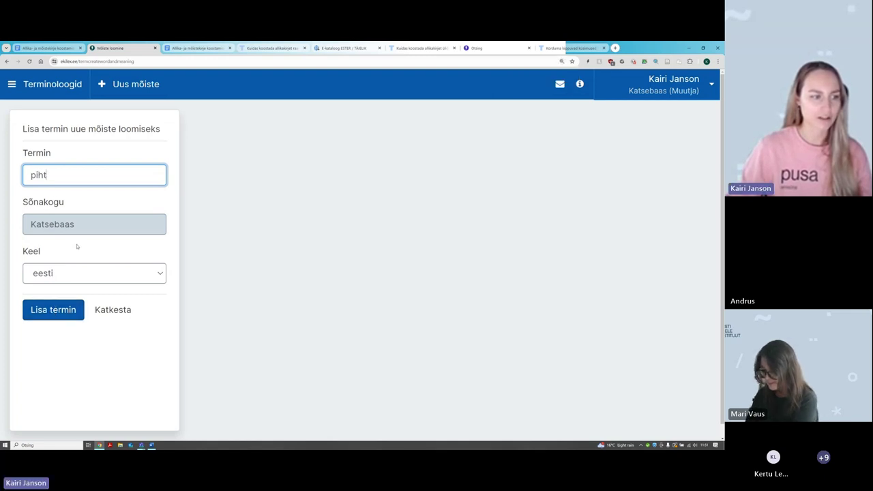
click(39, 312)
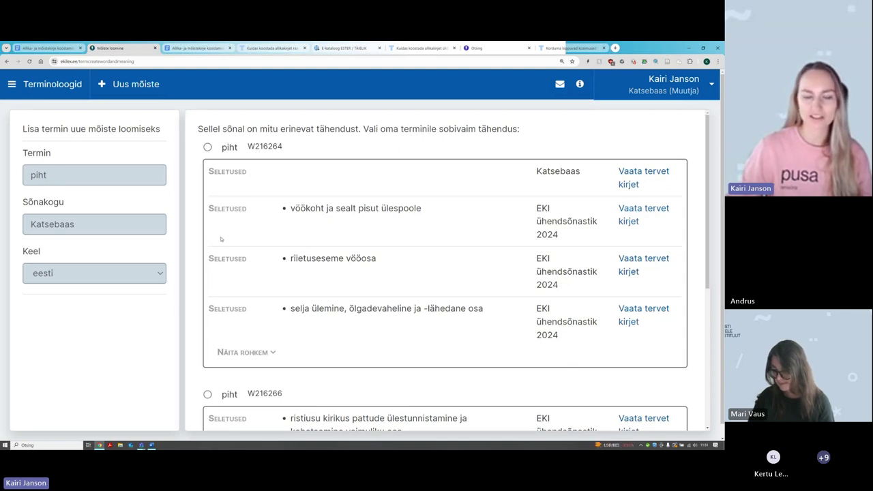
Step: Look through the existing homonyms of "piht" and highlight which dictionary each meaning of the first homonym comes from
scroll(225, 239, down, 3)
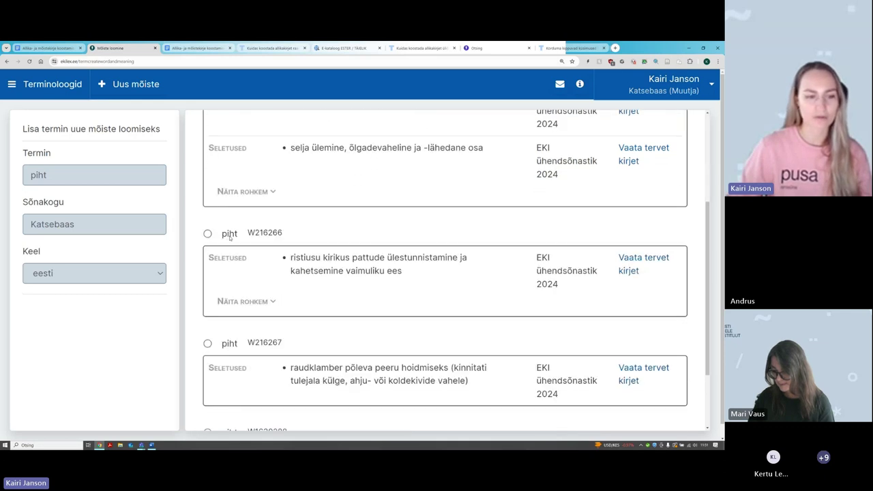
scroll(251, 235, up, 4)
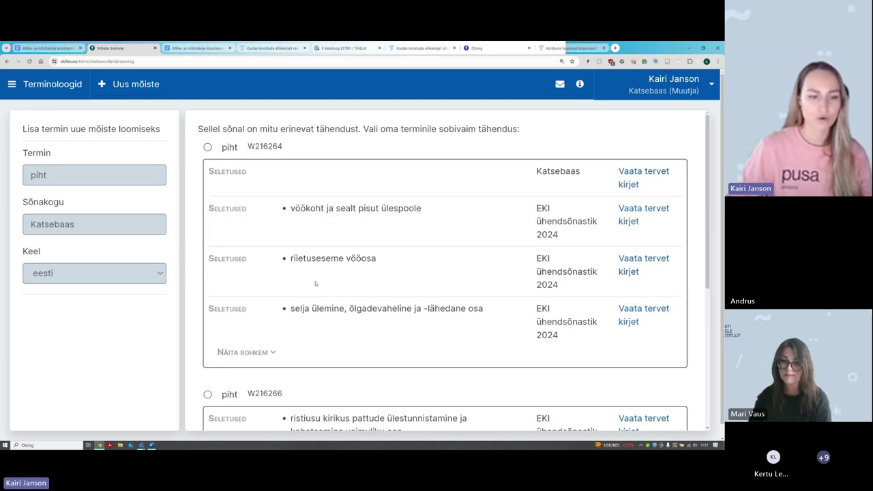
scroll(409, 279, down, 4)
scroll(447, 275, up, 4)
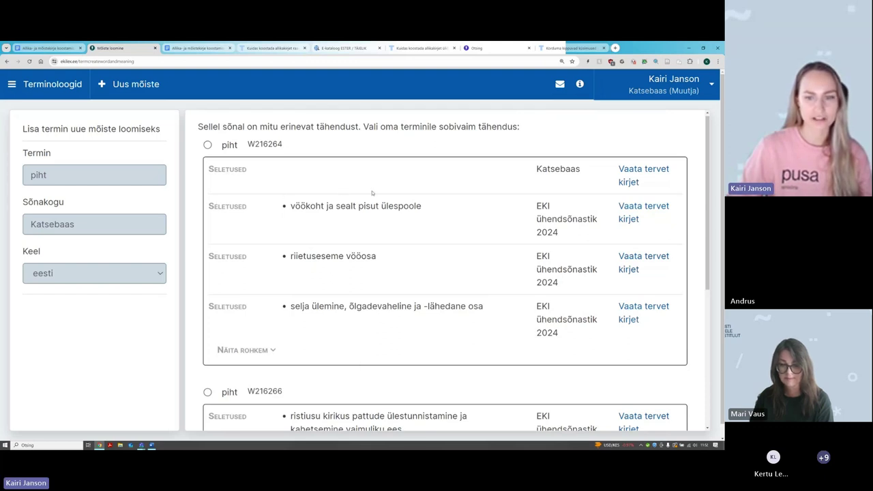
drag(536, 203, 571, 232)
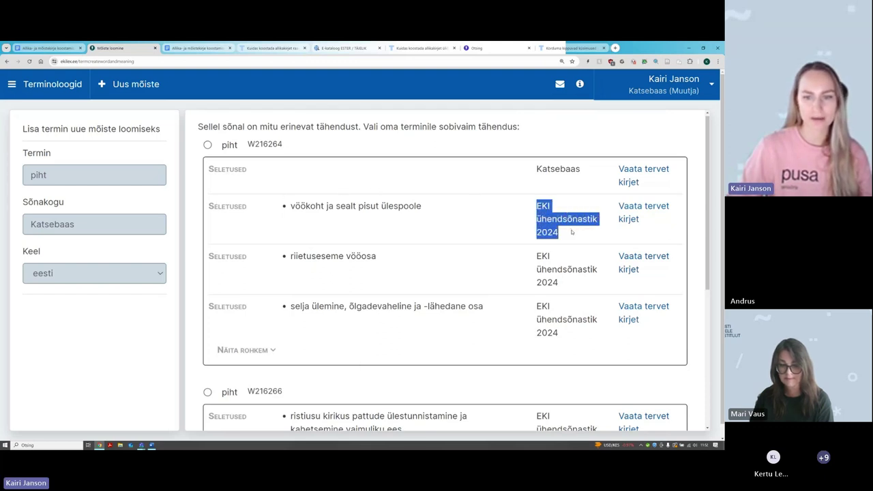
drag(537, 255, 575, 281)
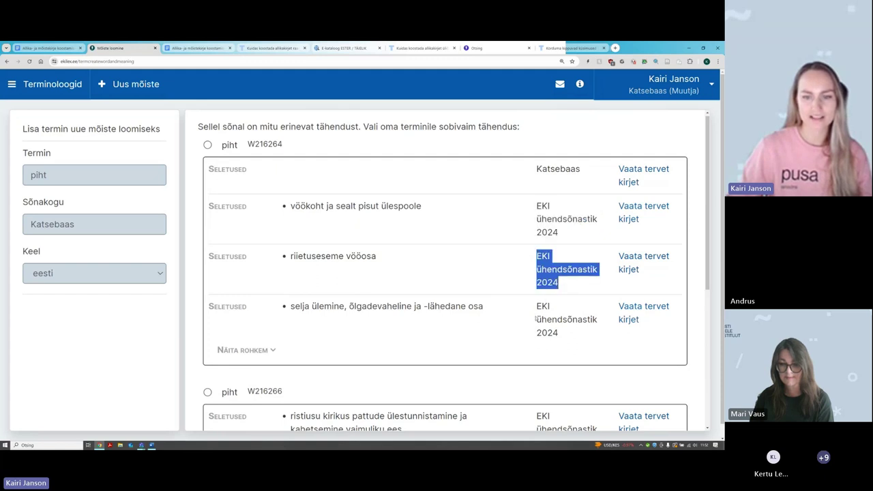
drag(537, 308, 568, 336)
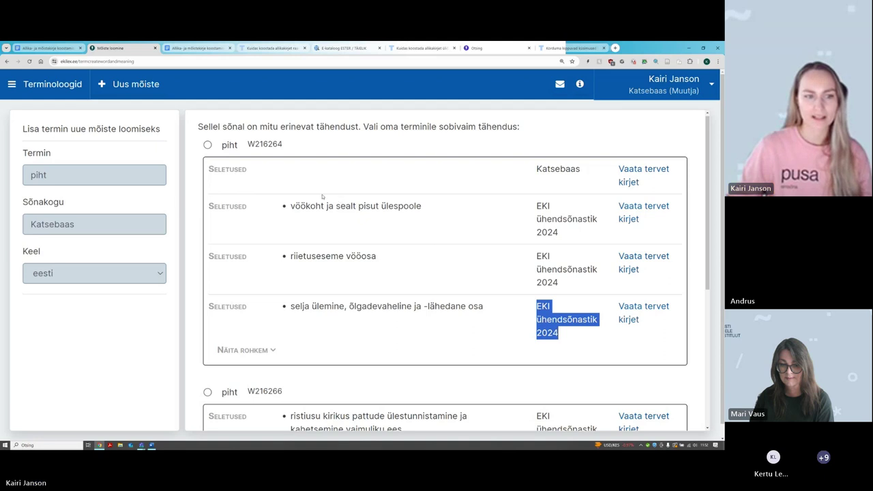
Step: Choose the first homonym of "piht" and highlight its waist, garment and upper-back definitions
click(220, 155)
drag(222, 147, 238, 145)
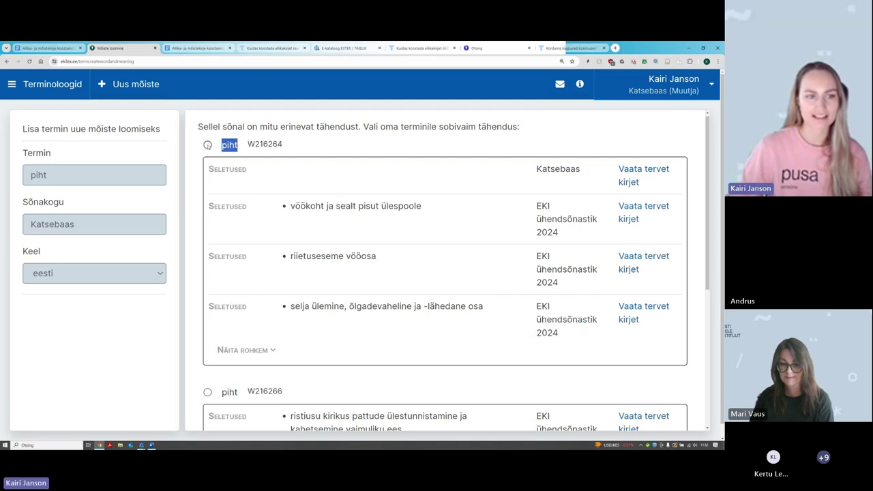
click(208, 145)
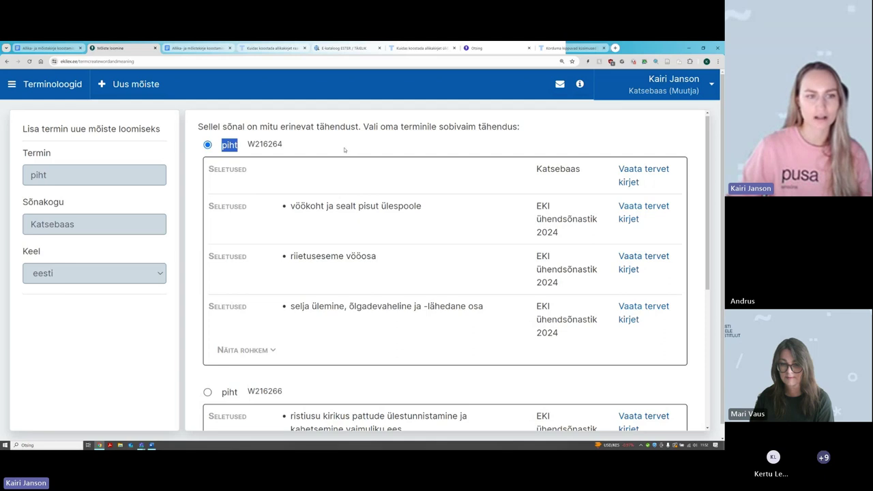
click(344, 149)
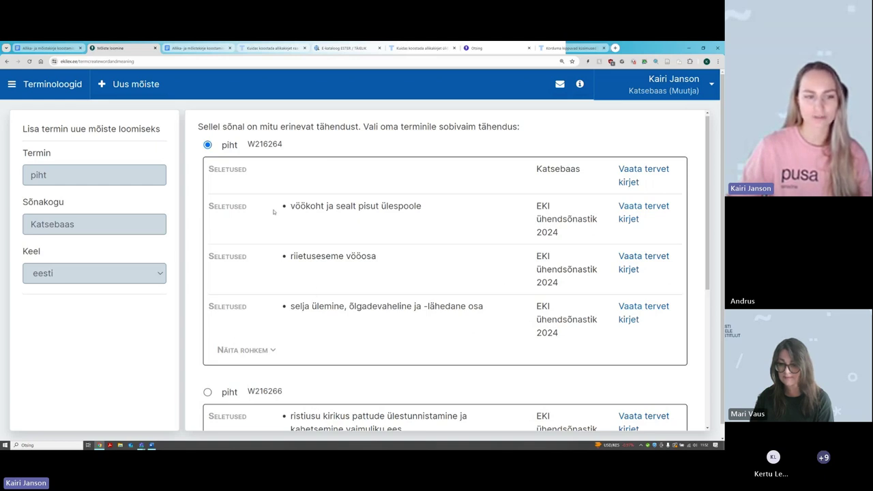
drag(227, 206, 424, 206)
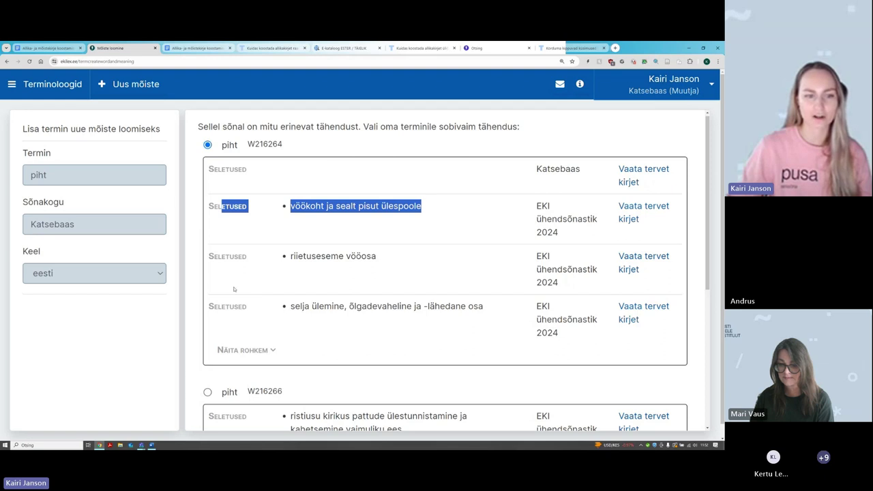
drag(229, 256, 376, 257)
drag(289, 306, 361, 307)
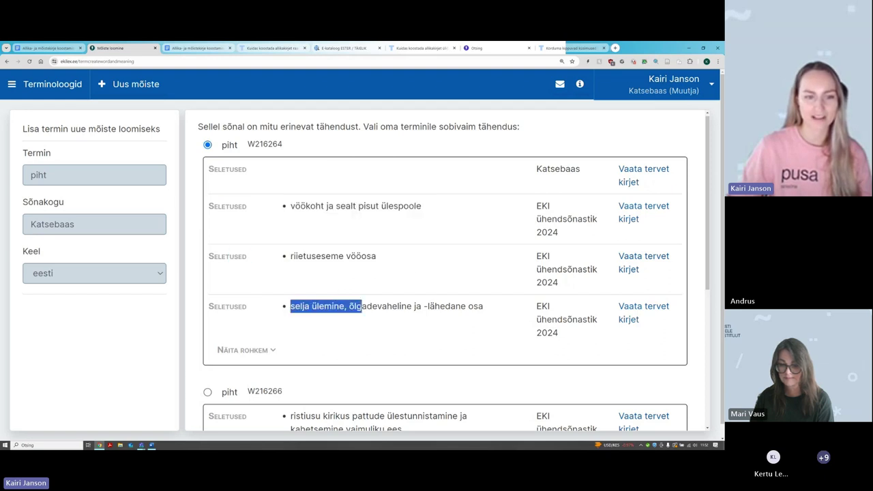
click(301, 218)
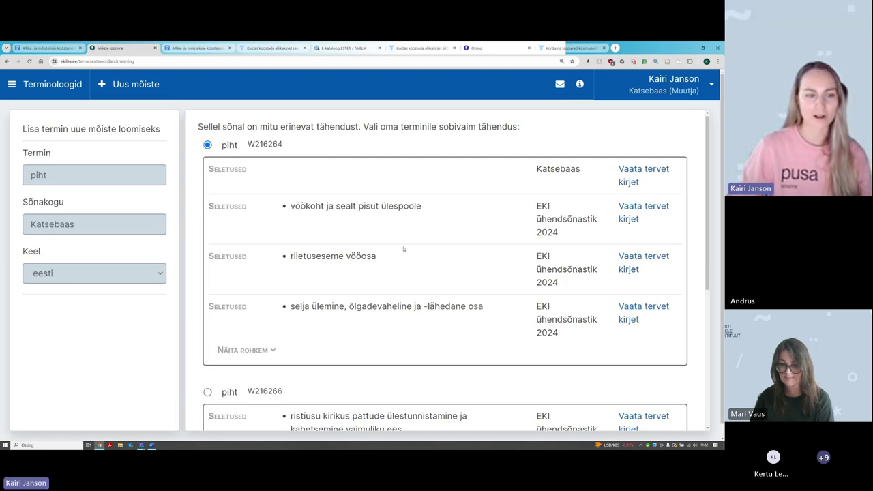
Step: Choose the "piht" homonym defined as confessing sins before a clergyman instead
scroll(403, 249, down, 1)
scroll(399, 254, down, 1)
scroll(399, 253, down, 1)
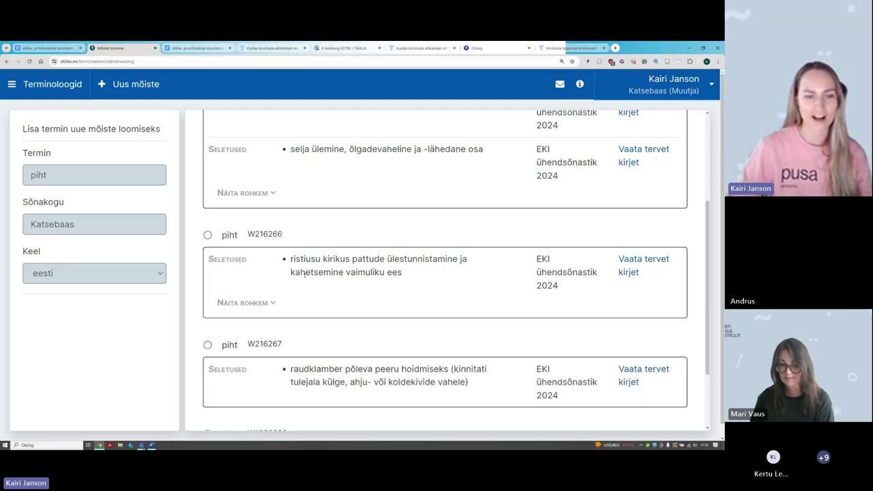
double_click(232, 234)
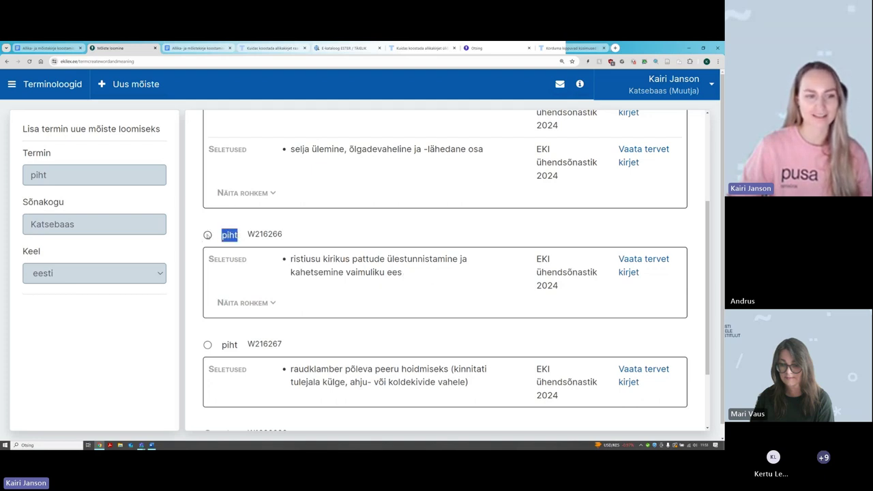
click(207, 236)
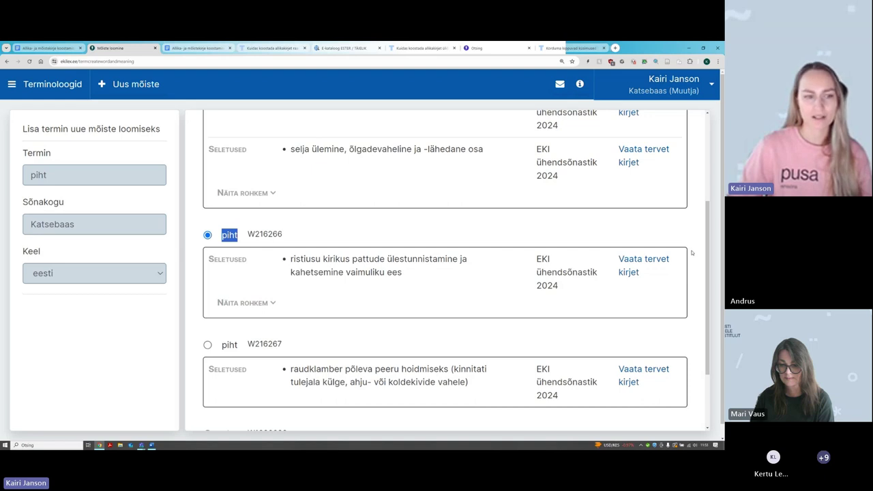
Step: Compare the definition of the confession homonym with "riietuseseme vööosa" under the first homonym
scroll(395, 215, up, 3)
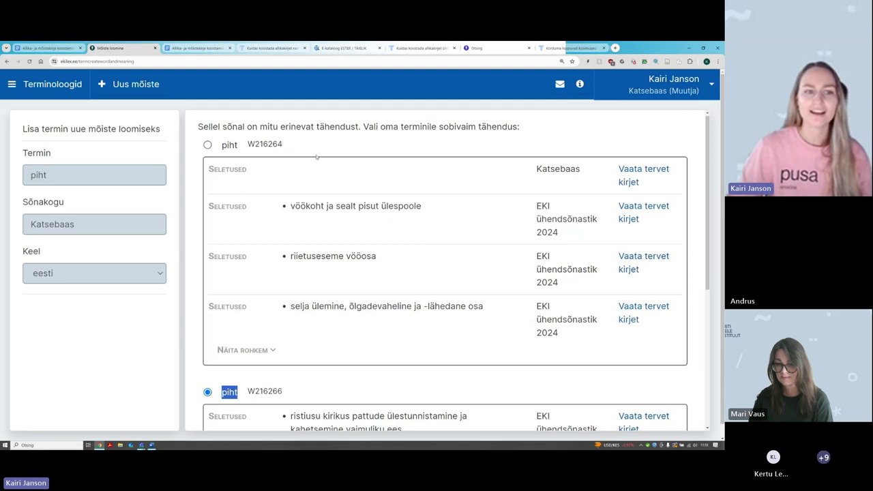
scroll(318, 164, down, 2)
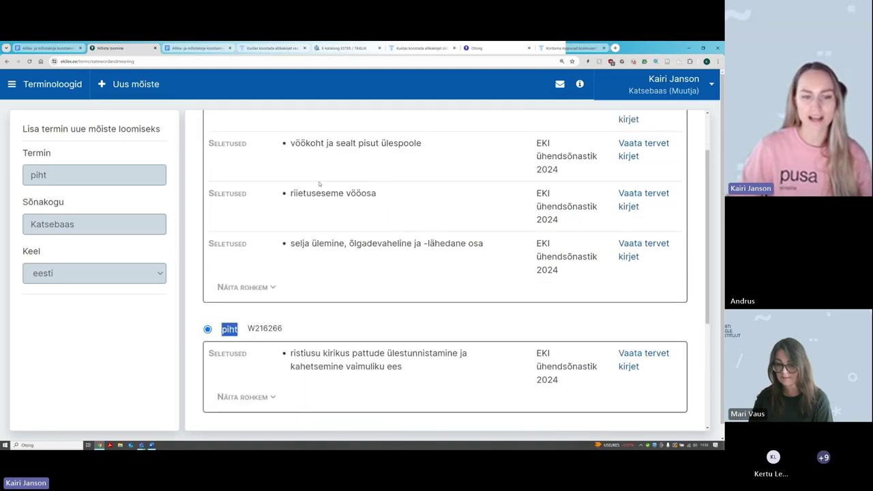
click(240, 329)
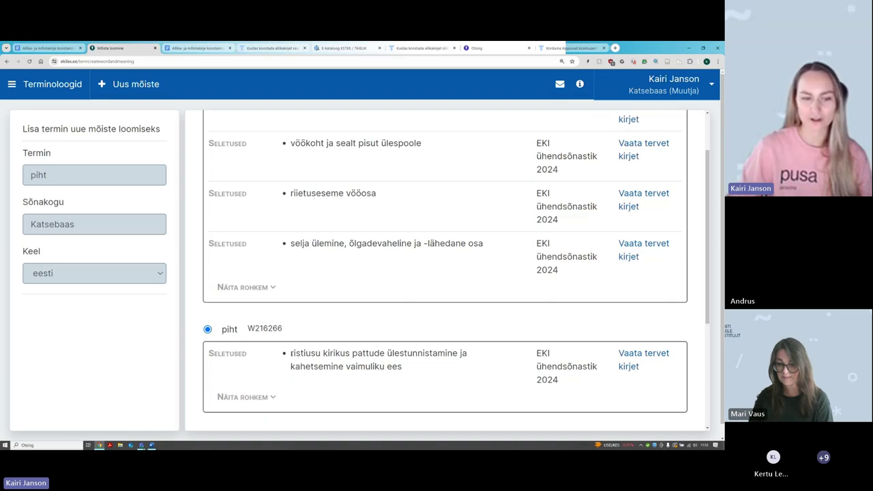
drag(290, 353, 403, 366)
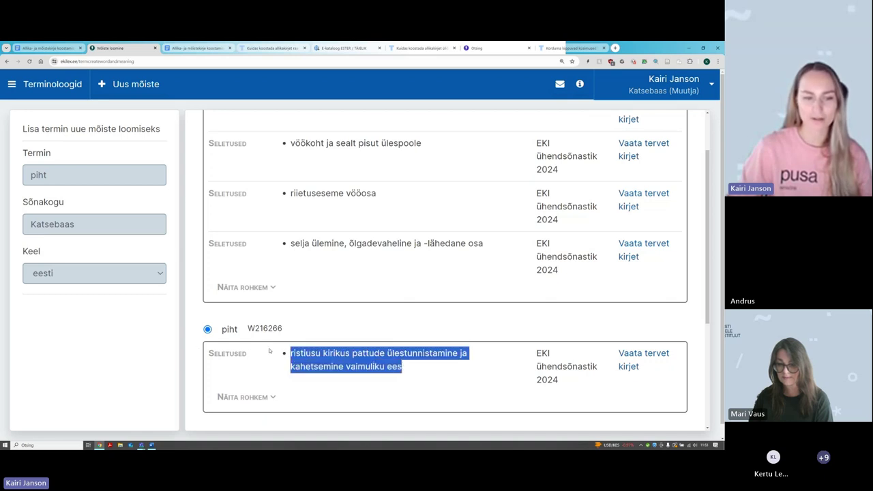
click(304, 320)
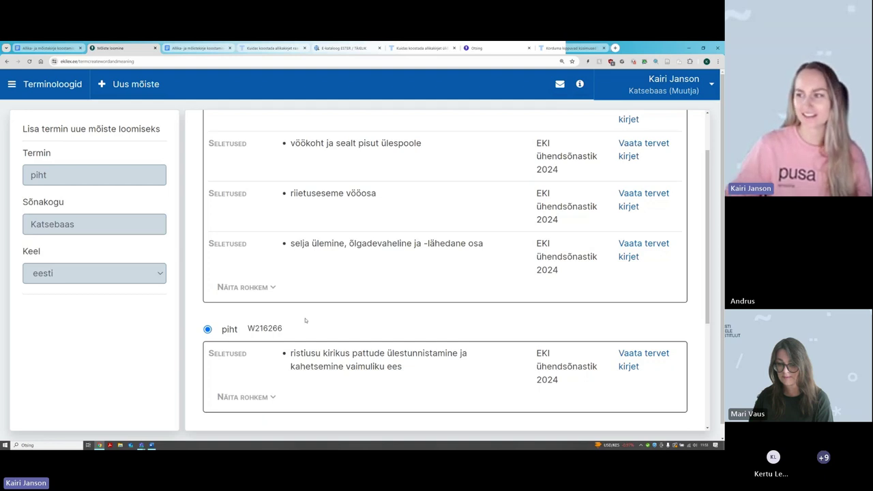
scroll(333, 308, up, 2)
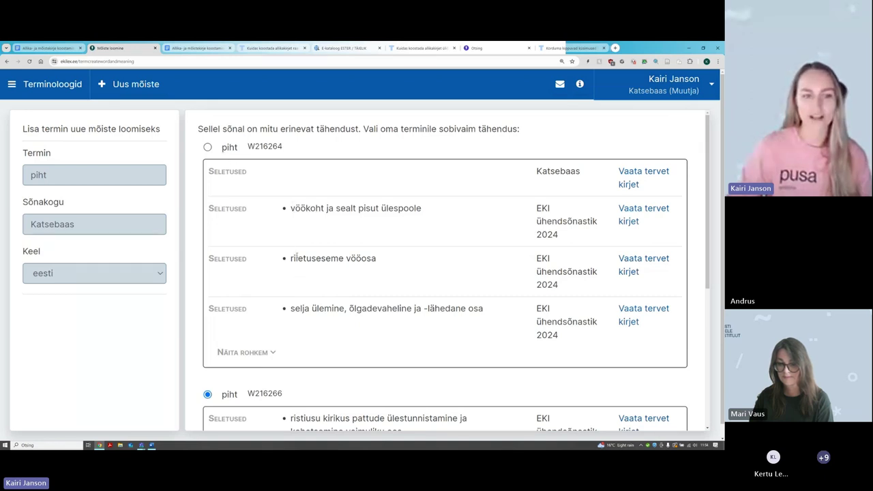
drag(291, 258, 388, 268)
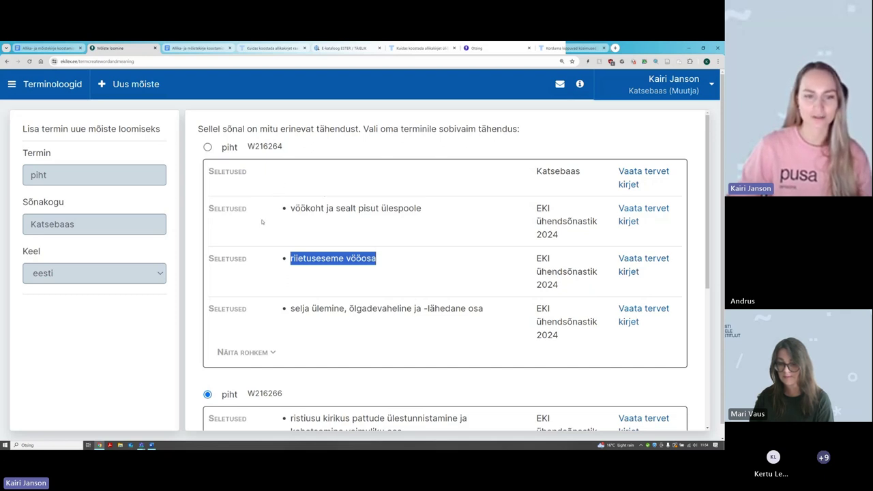
scroll(262, 222, down, 1)
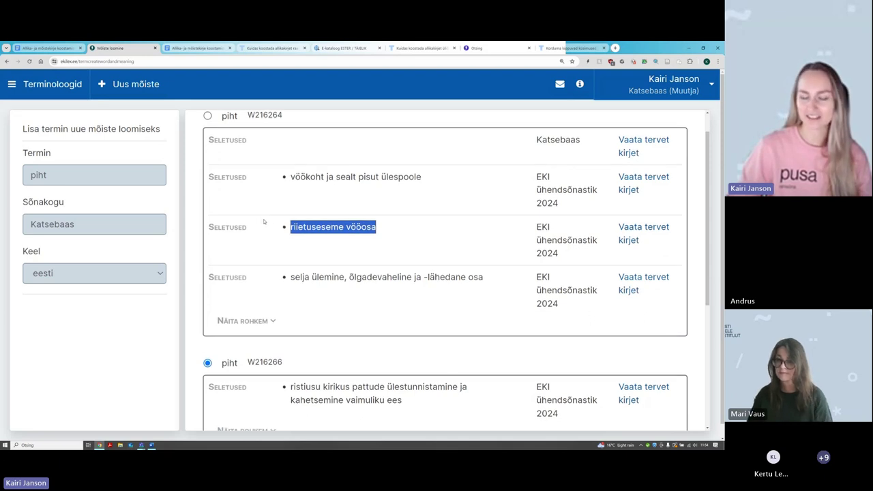
scroll(400, 193, down, 1)
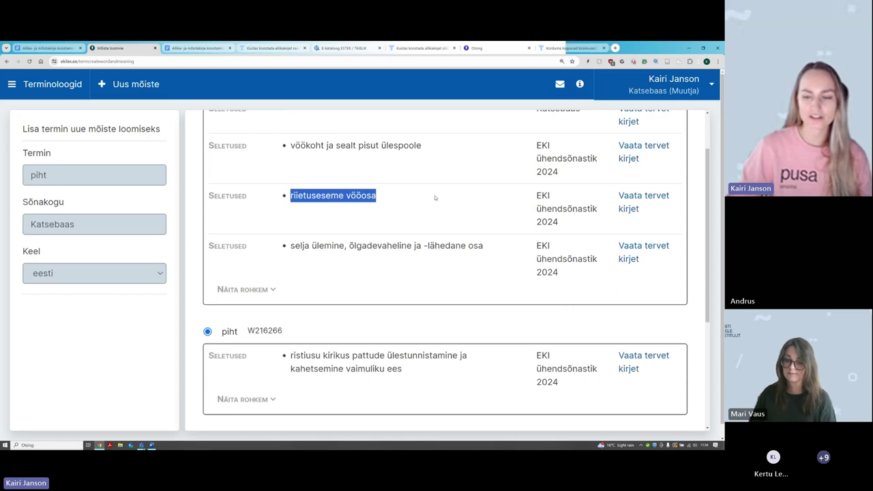
Step: Go back from the homonym list to editing the term and clear "piht" from the form
scroll(450, 238, down, 5)
scroll(463, 278, down, 1)
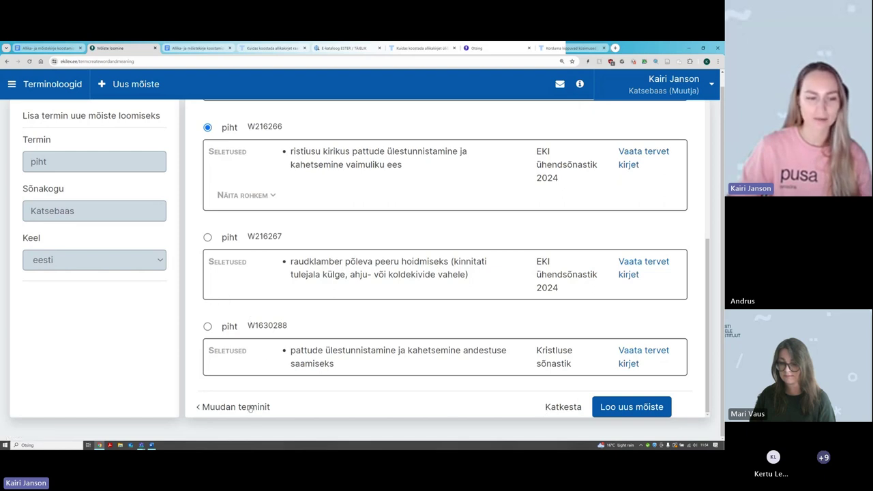
click(218, 408)
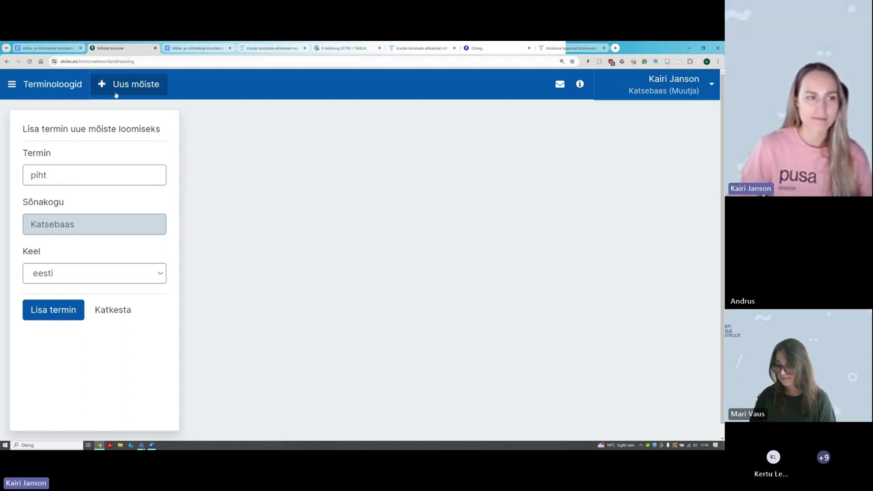
drag(50, 175, 28, 176)
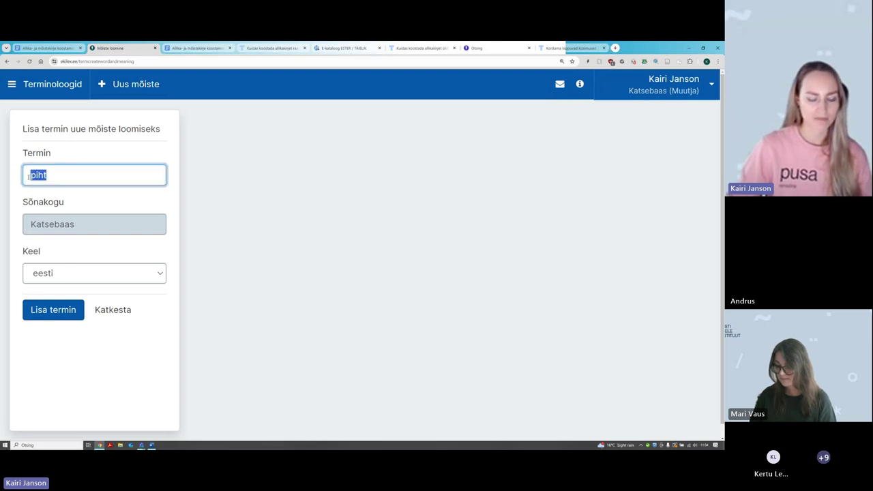
key(BackSpace)
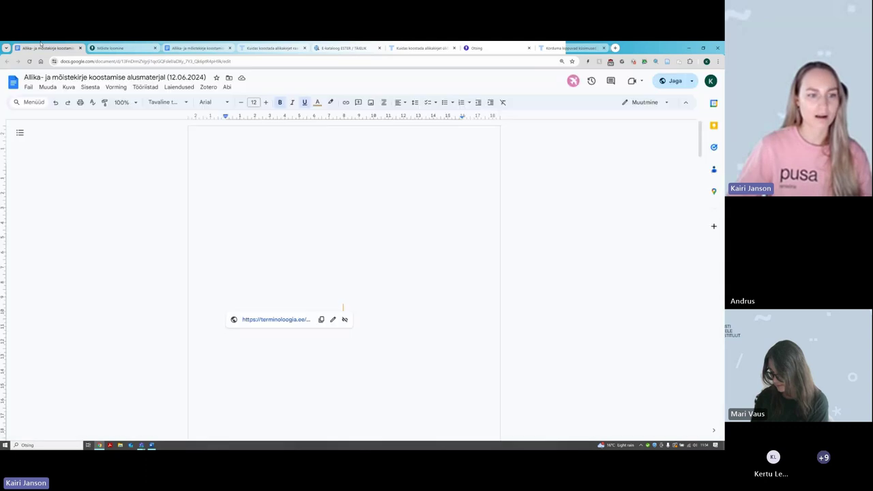
Step: Close the duplicate exercise document, check item 1 of Mõistekirje in the remaining copy, and return to the new concept form in Ekilex
click(79, 49)
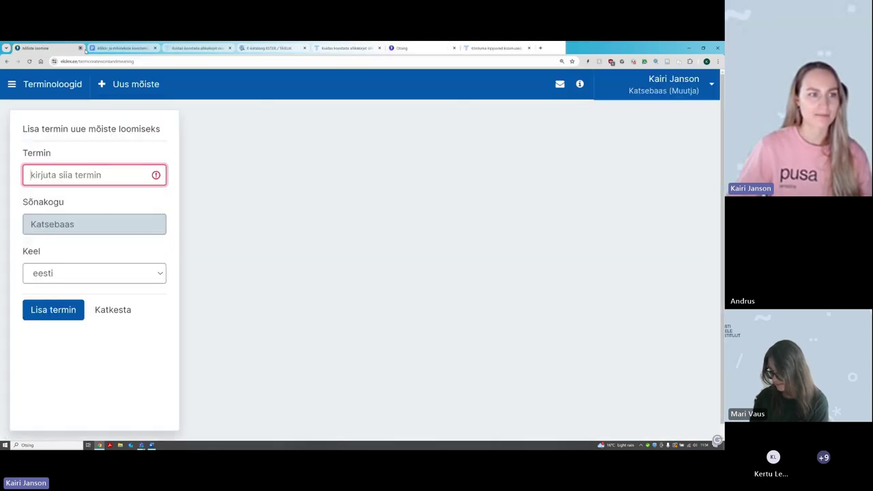
click(114, 49)
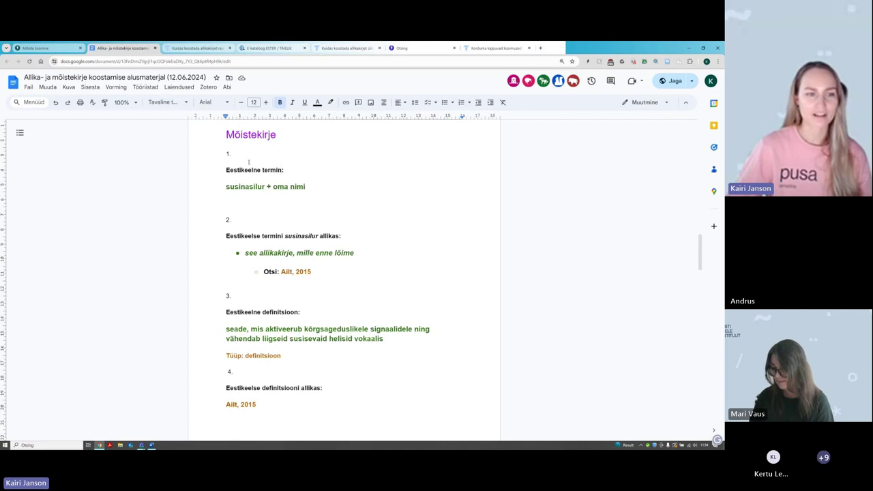
click(31, 48)
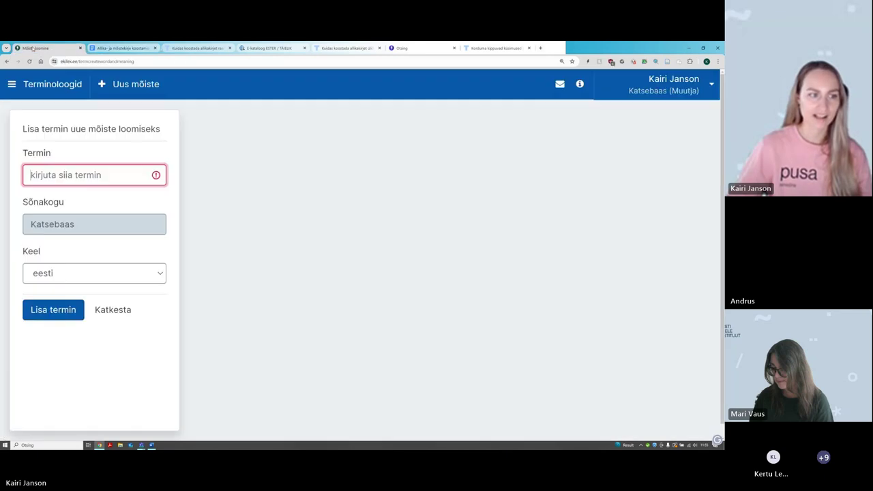
Step: Switch to the Google Docs exercise and highlight the parts of the Estonian term "susinasilur + oma nimi" under item 1 of Mõistekirje
click(109, 48)
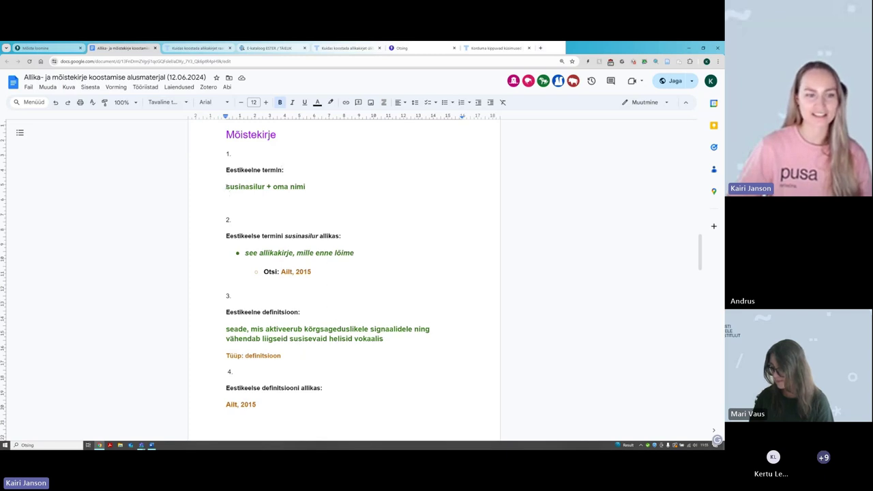
drag(226, 186, 265, 188)
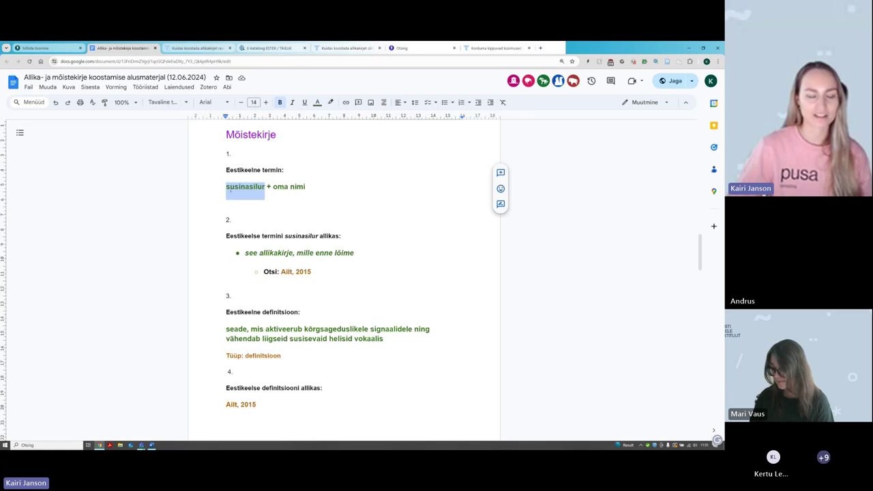
click(225, 188)
drag(226, 186, 313, 187)
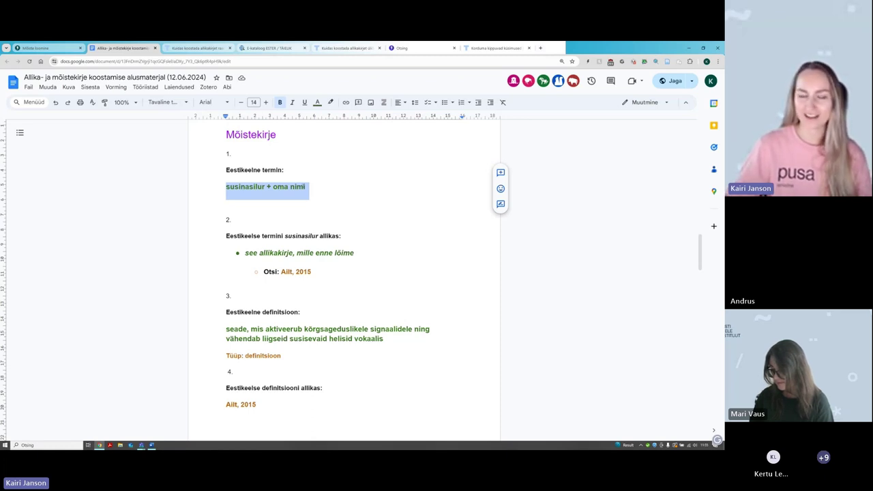
click(233, 205)
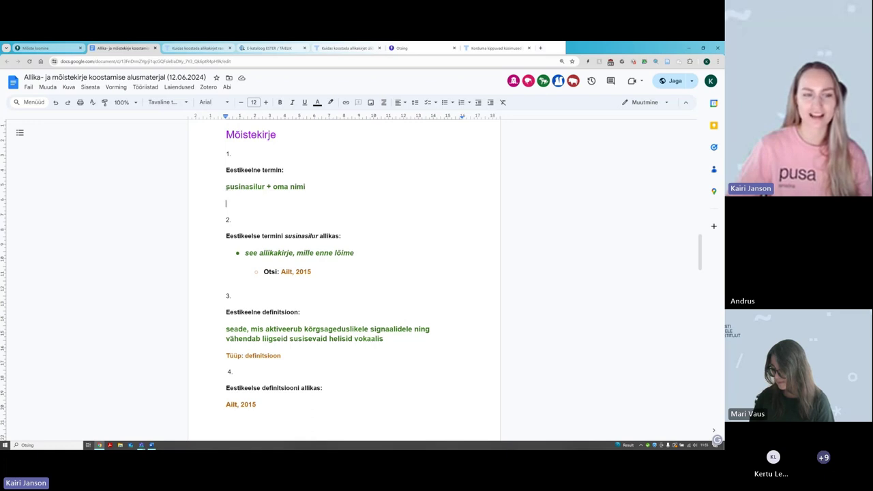
drag(226, 186, 307, 181)
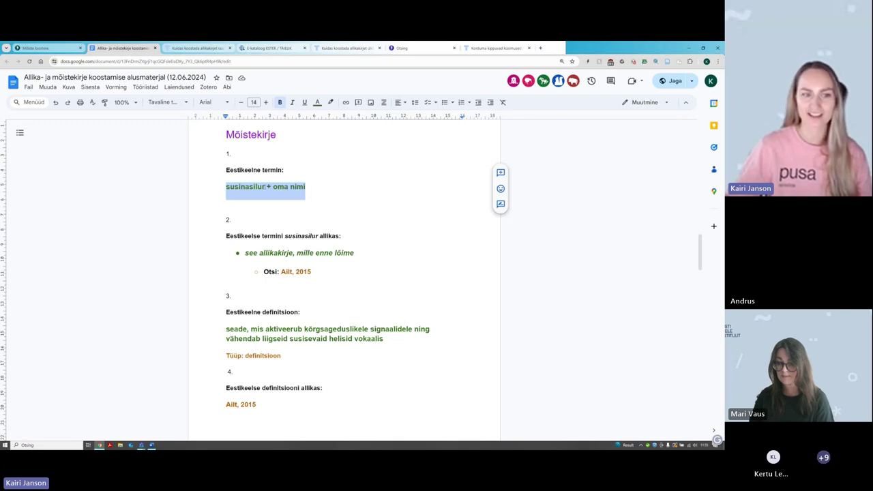
drag(266, 186, 305, 186)
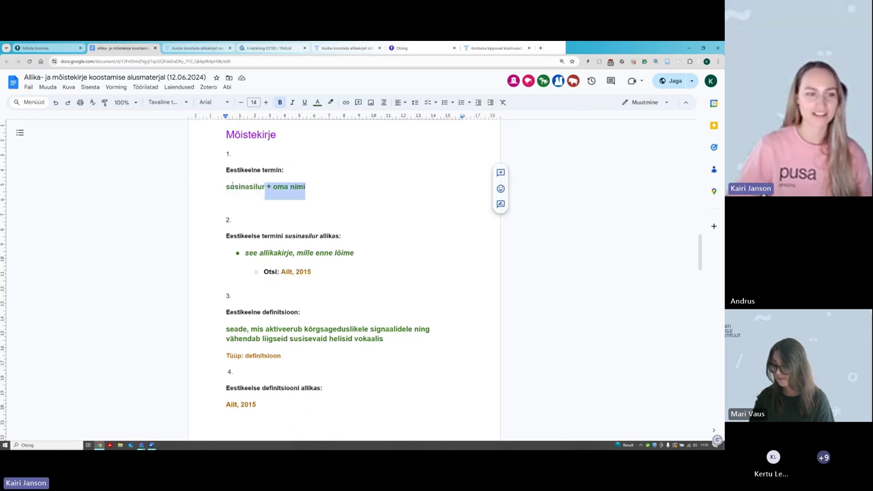
Step: Back in Ekilex, enter "susinasilur +" followed by your own first name as the new concept's term
click(56, 46)
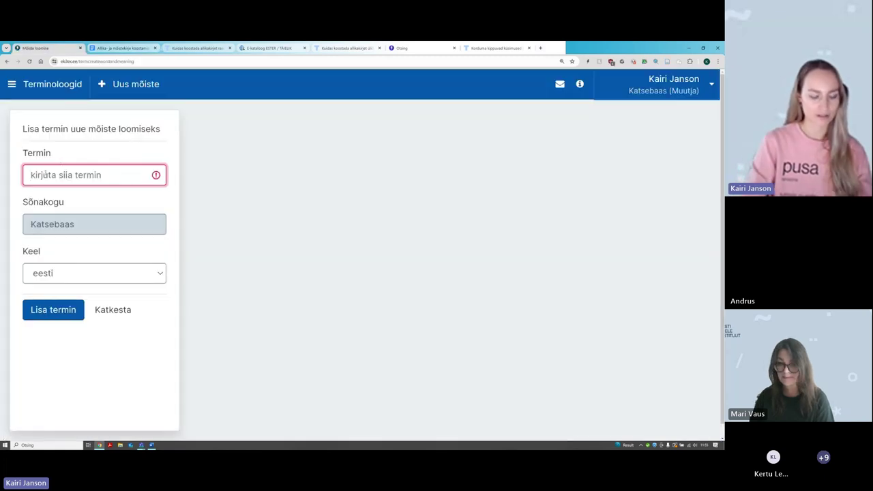
text(susinasi)
text(lur)
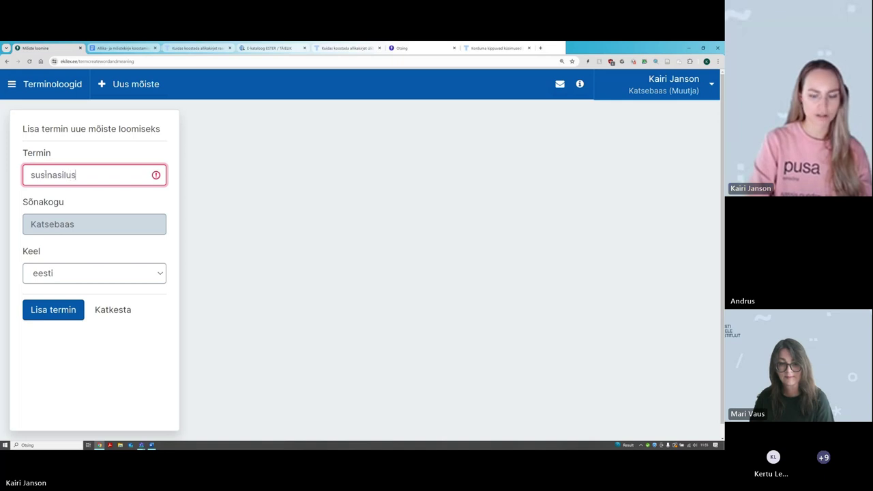
text( +)
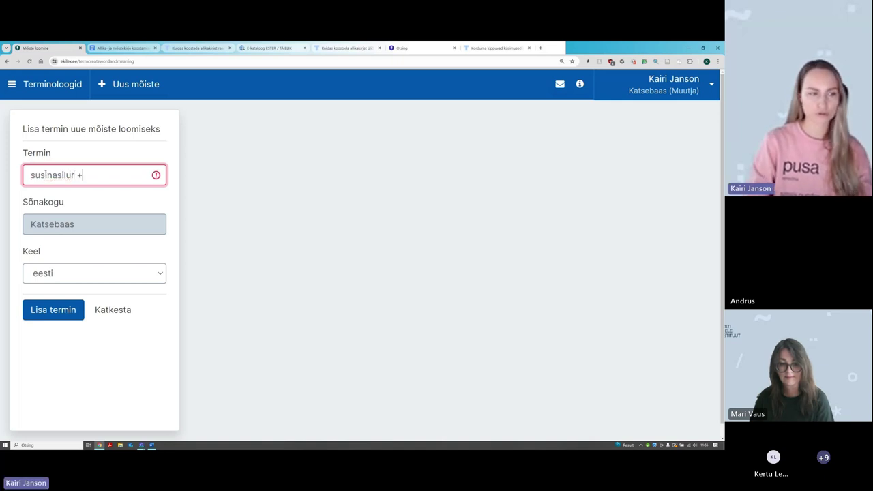
text( Kairi)
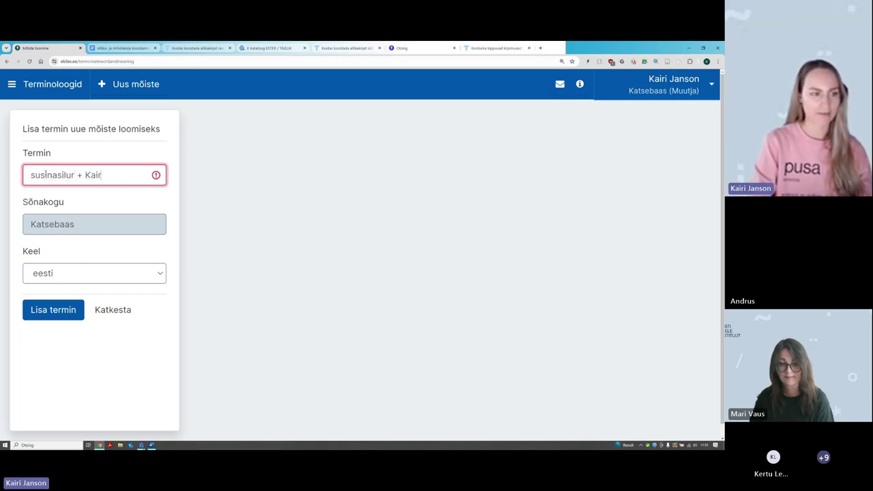
Step: Keep eesti as the language, add the term to create the concept in Katsebaas, and reload the resulting page
click(111, 199)
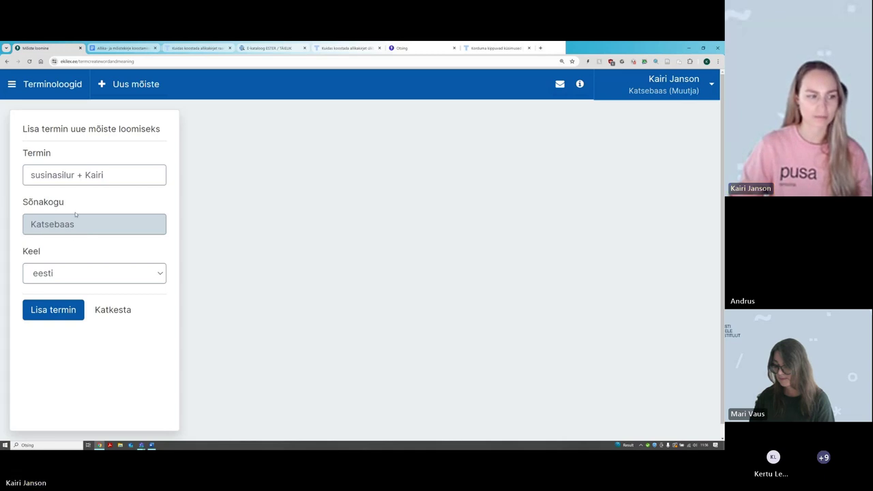
click(90, 271)
click(89, 270)
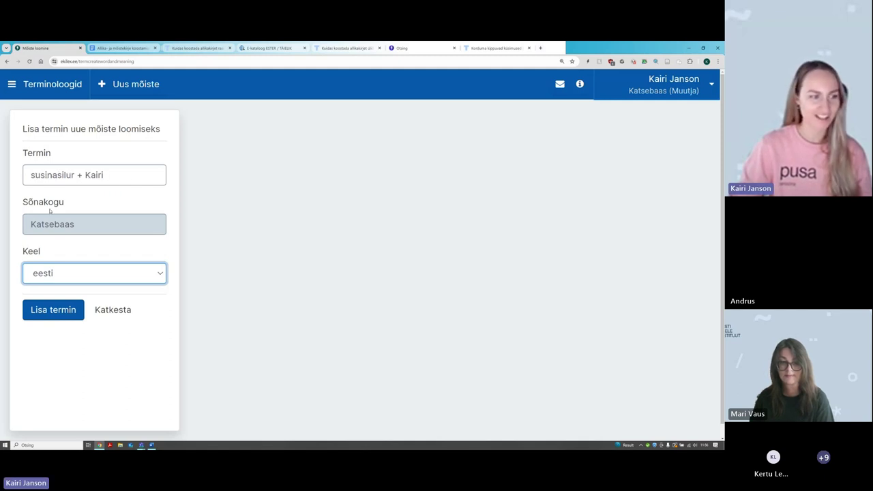
click(52, 257)
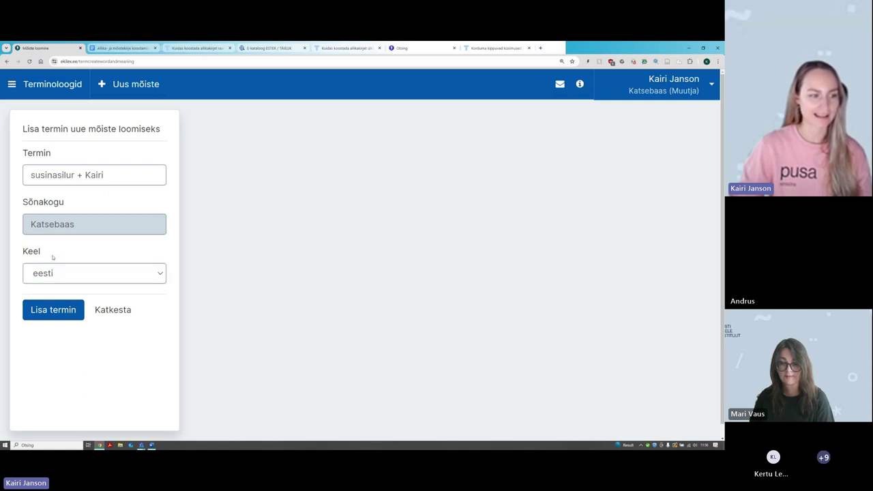
click(52, 310)
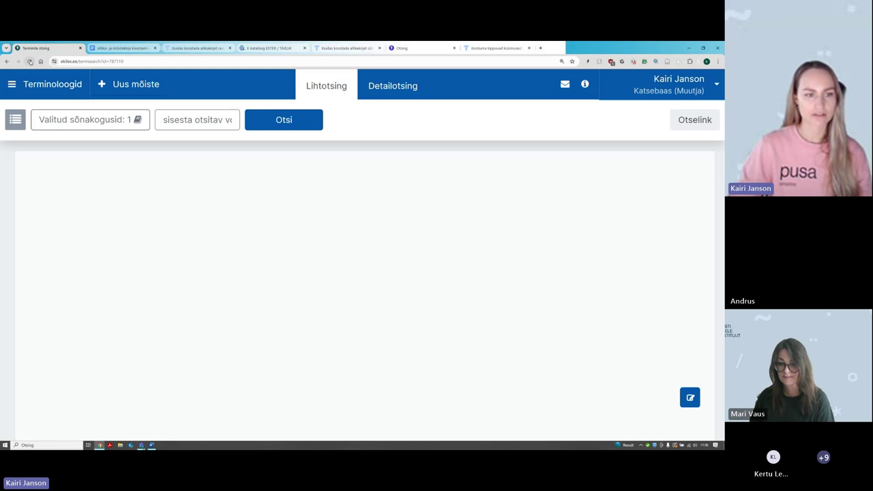
click(30, 62)
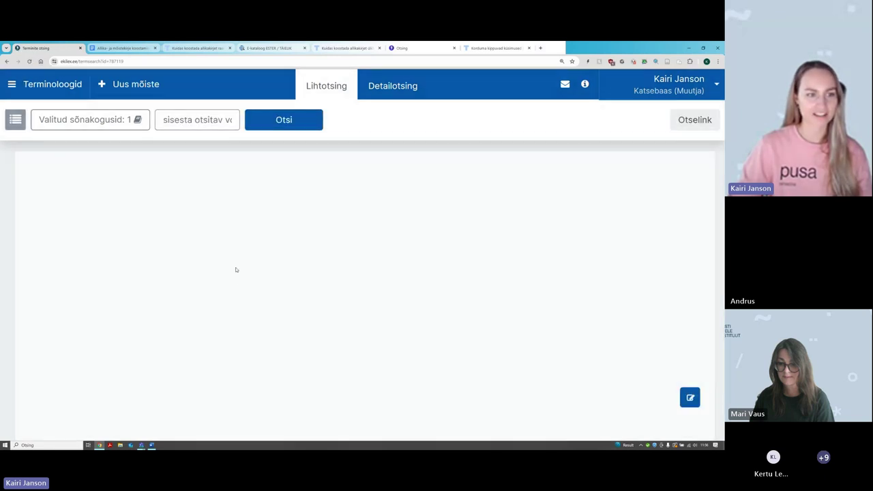
Step: Clear the dictionary selection and limit the term search to Katsebaas (kce) only
click(206, 120)
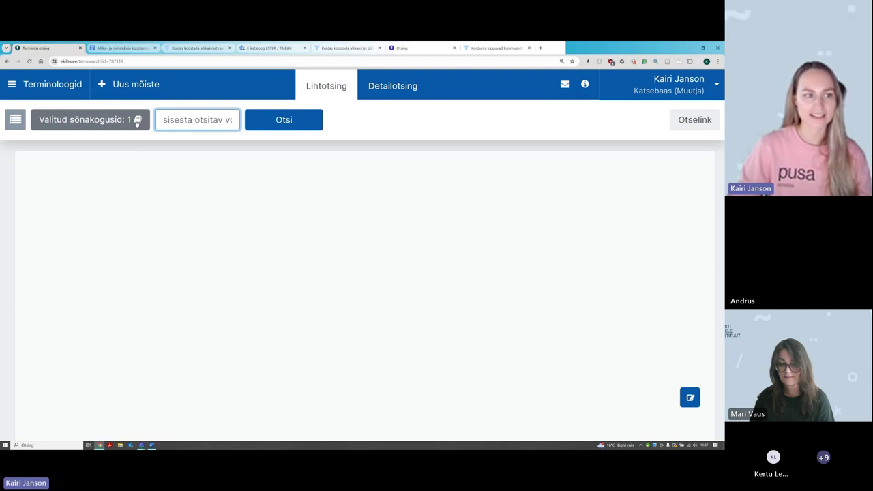
click(137, 122)
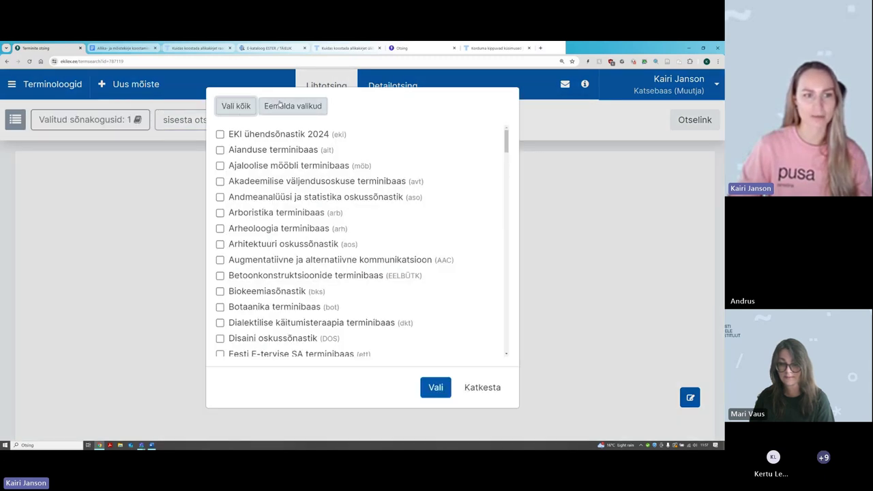
click(297, 104)
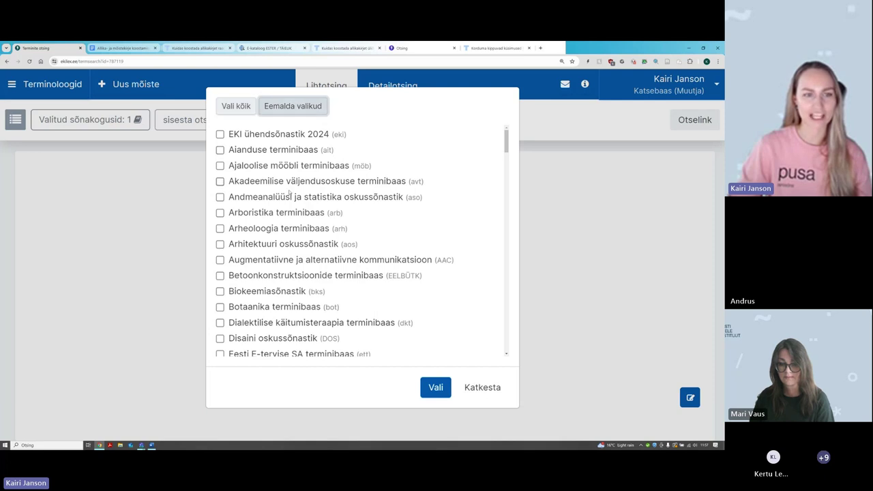
scroll(289, 200, down, 4)
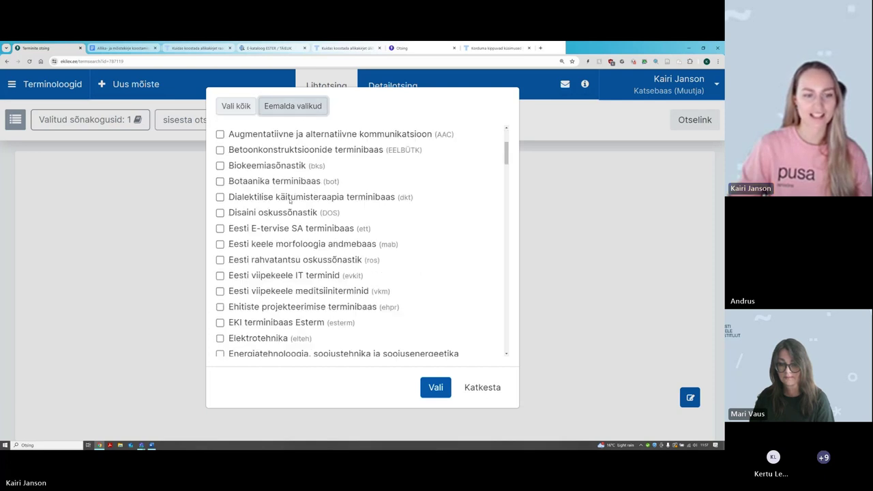
scroll(289, 199, down, 7)
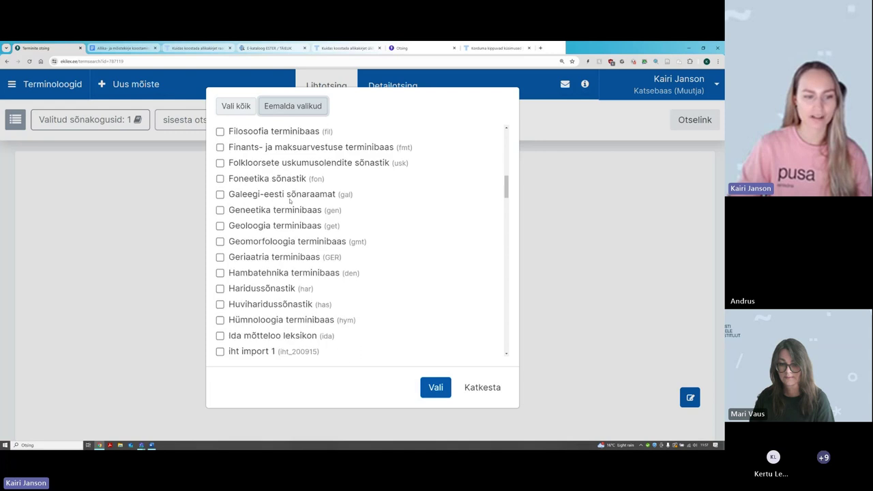
scroll(290, 200, down, 4)
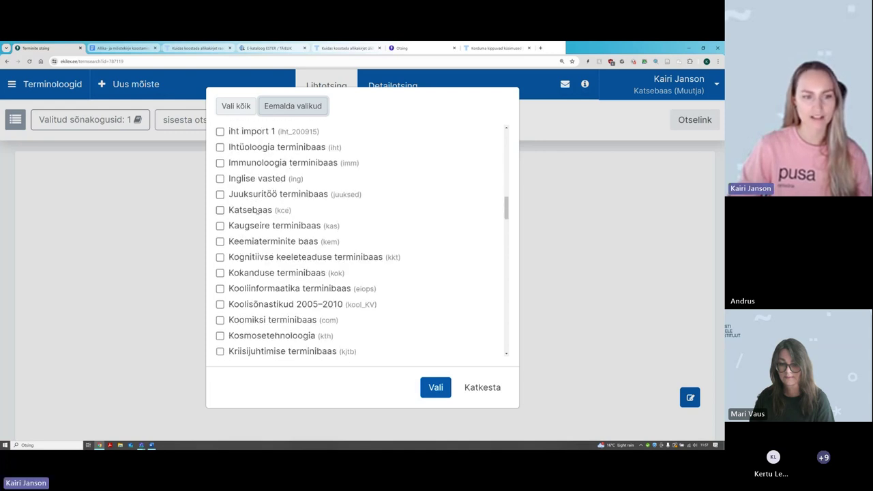
click(237, 212)
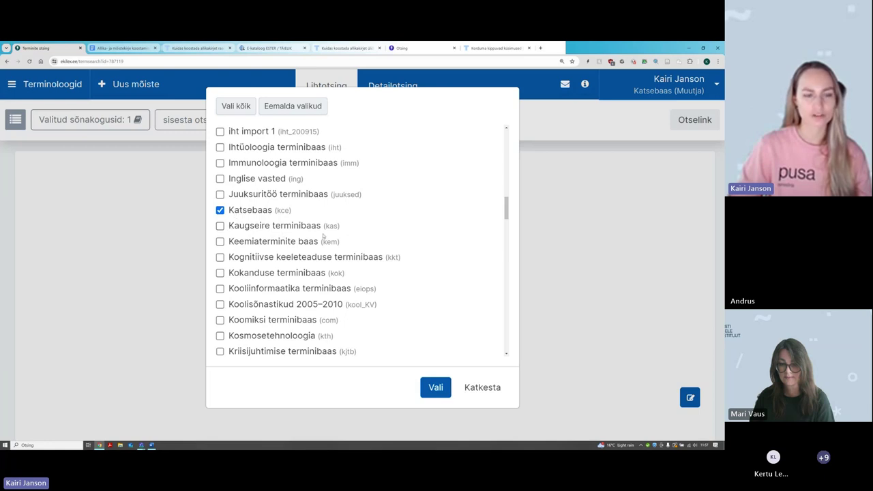
click(434, 388)
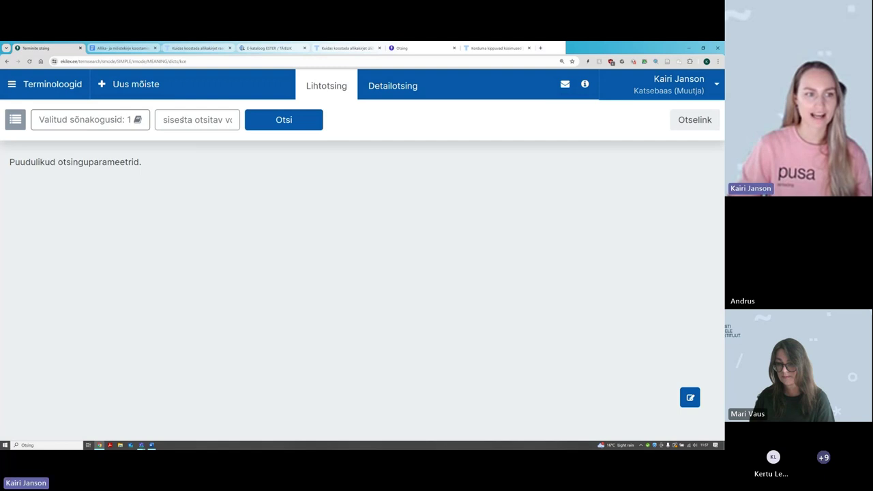
Step: Search Katsebaas for the new concept using "susinasilur +" followed by your own first name
click(183, 119)
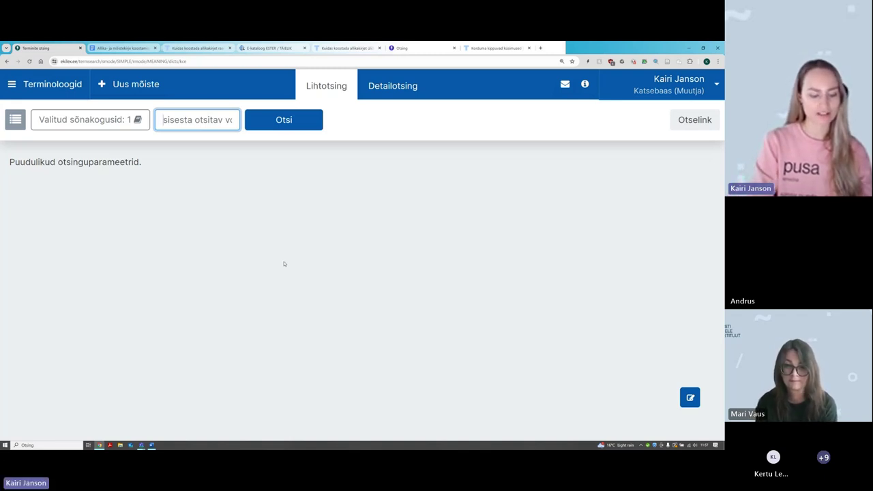
text(susinasi)
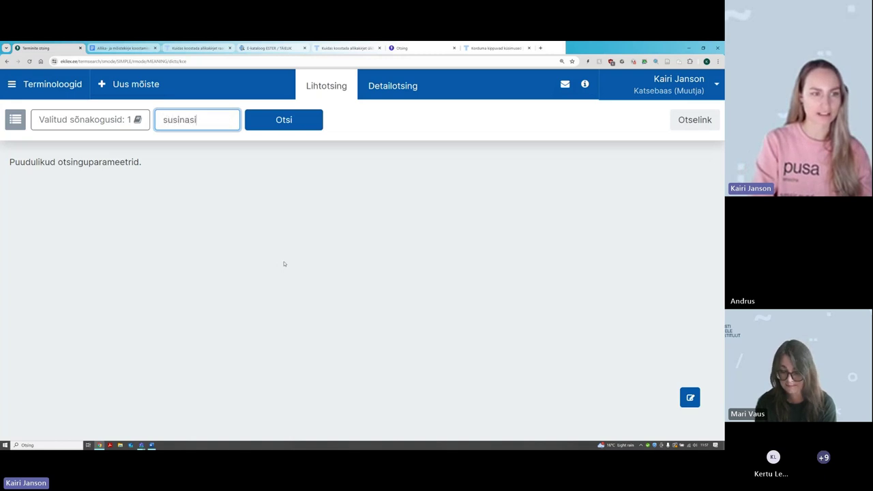
text(lur +)
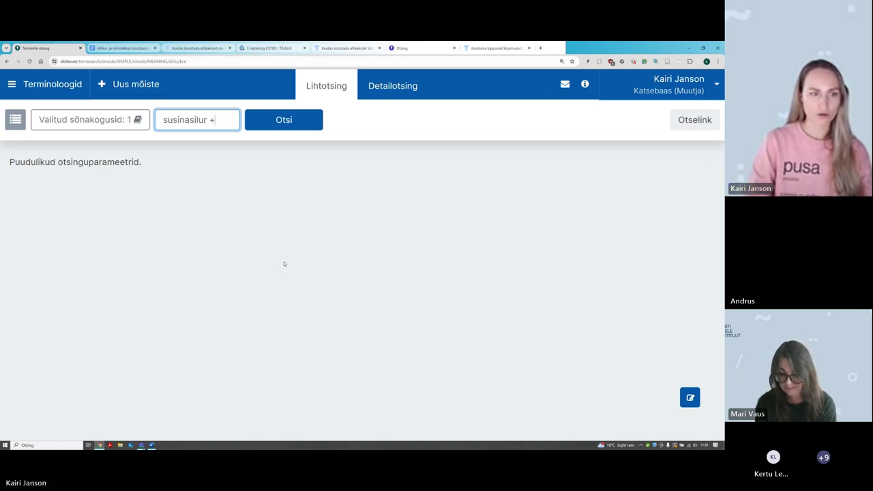
text( Kairi)
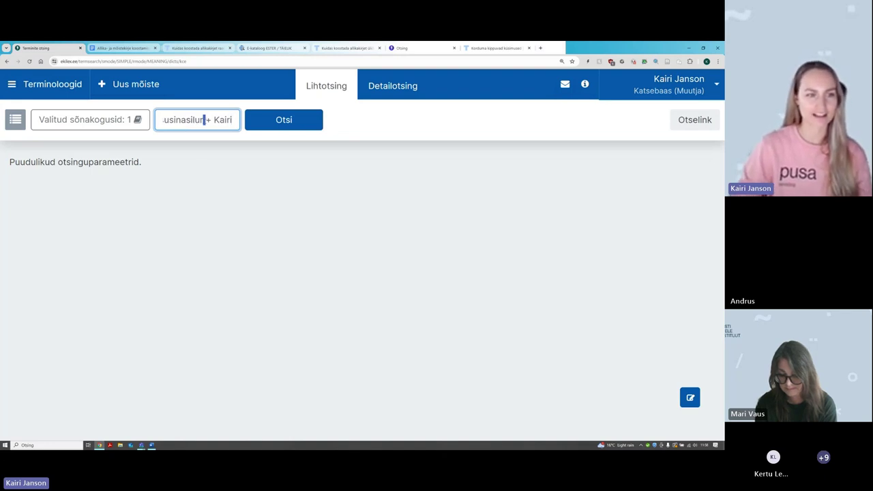
drag(204, 119, 232, 121)
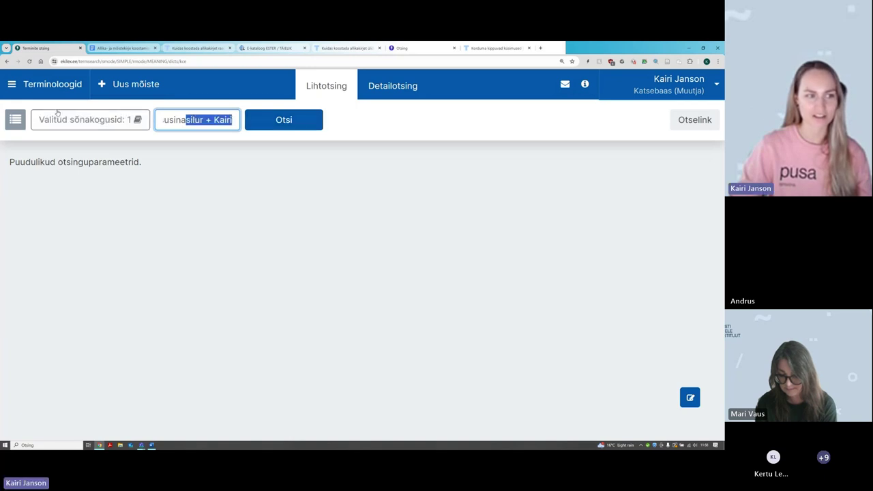
click(302, 122)
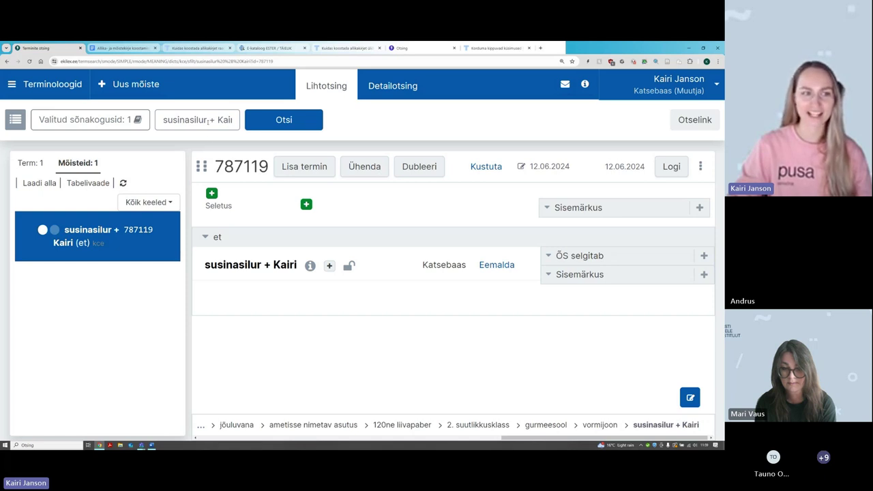
Step: Highlight the plus sign and then the whole term in the search query to review how it is written
double_click(211, 120)
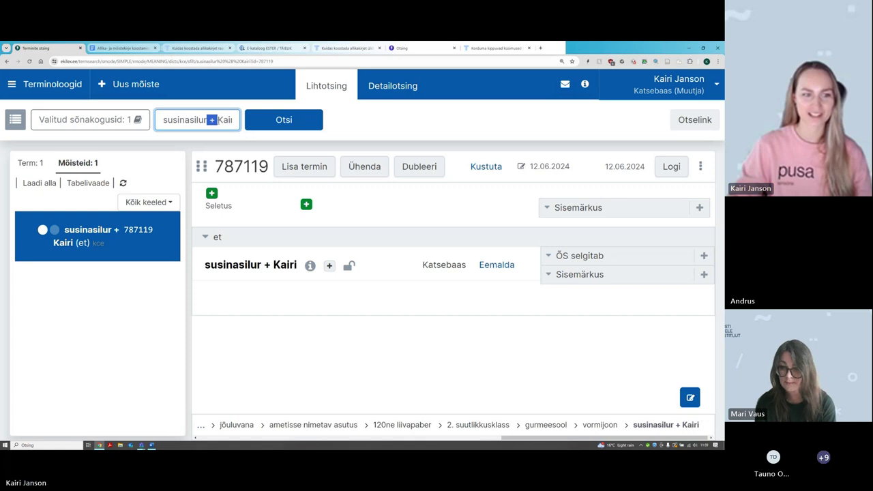
click(163, 120)
drag(163, 120, 227, 139)
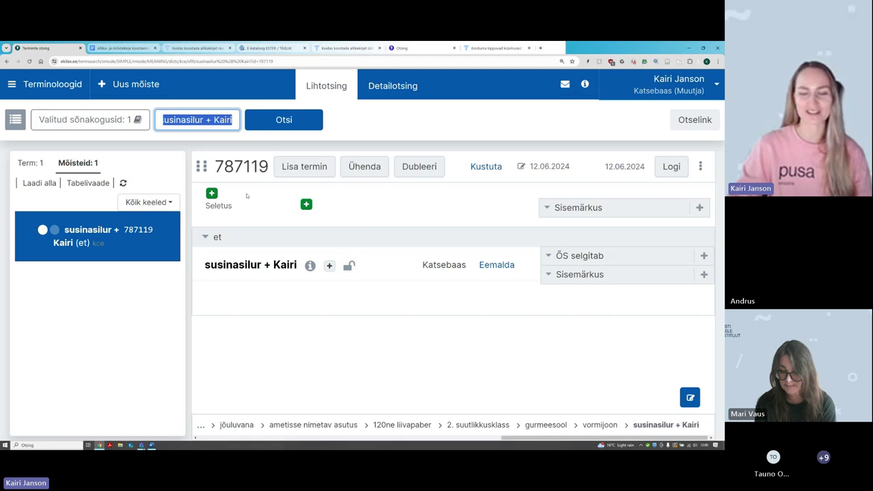
click(250, 295)
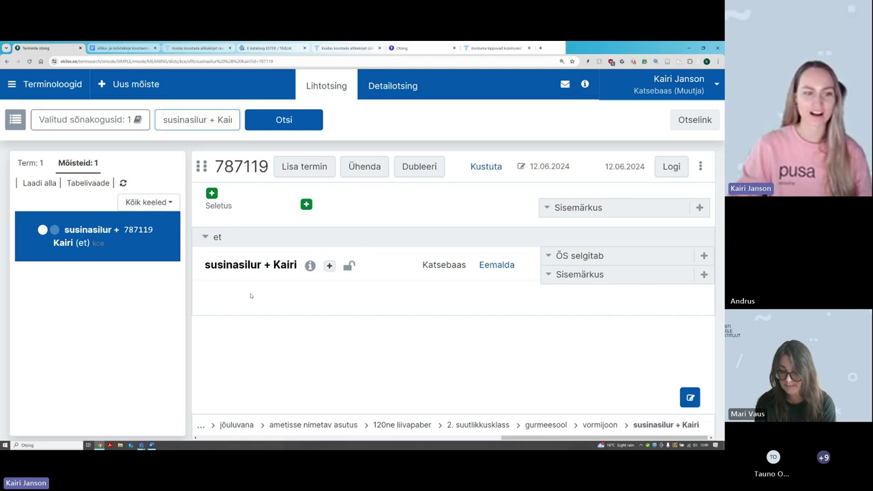
Step: Switch to the Google Docs exercise and check item 2 of Mõistekirje, the source for the term susinasilur
mouse_move(289, 268)
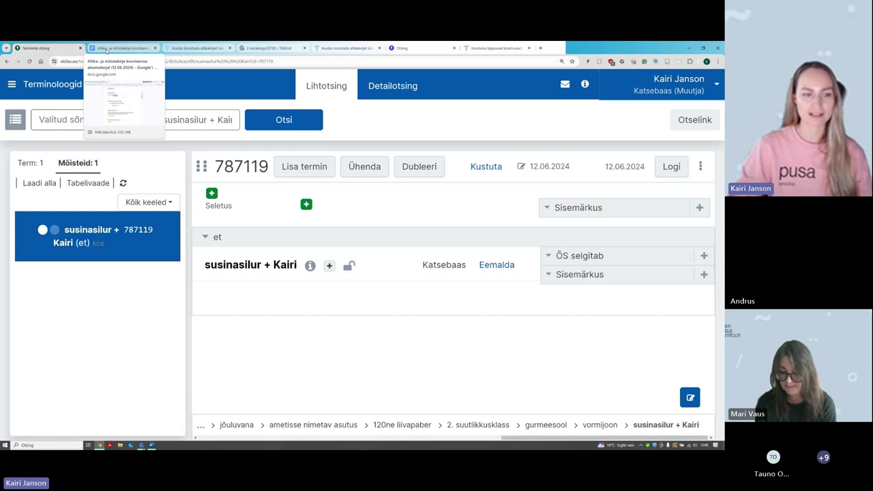
click(106, 48)
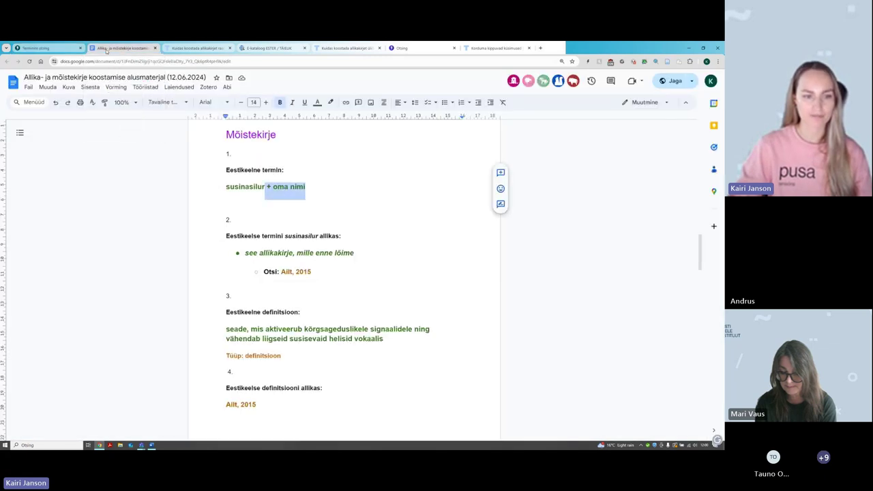
scroll(362, 229, down, 1)
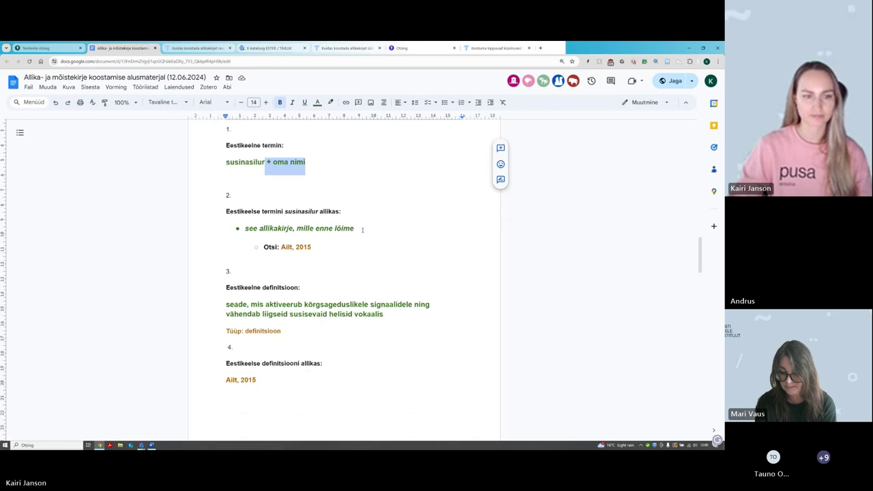
Step: Highlight the source short form given under item 2 in the exercise document to review which source the term needs
click(362, 224)
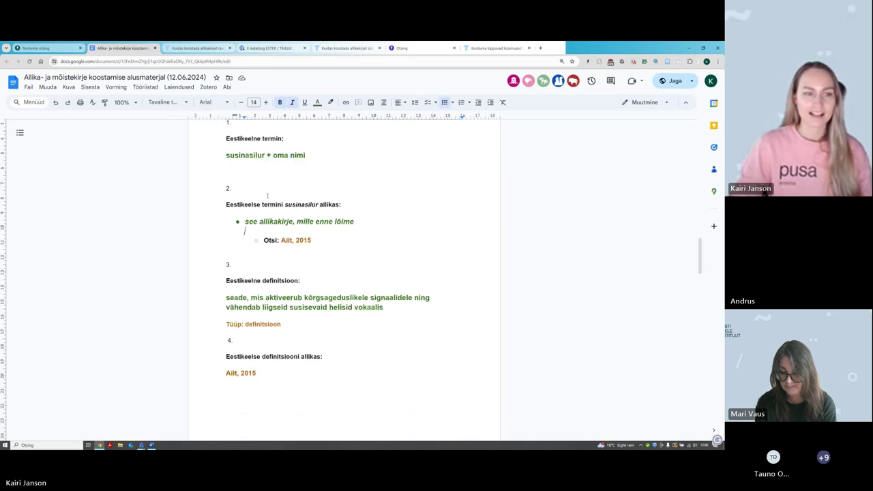
scroll(291, 141, up, 1)
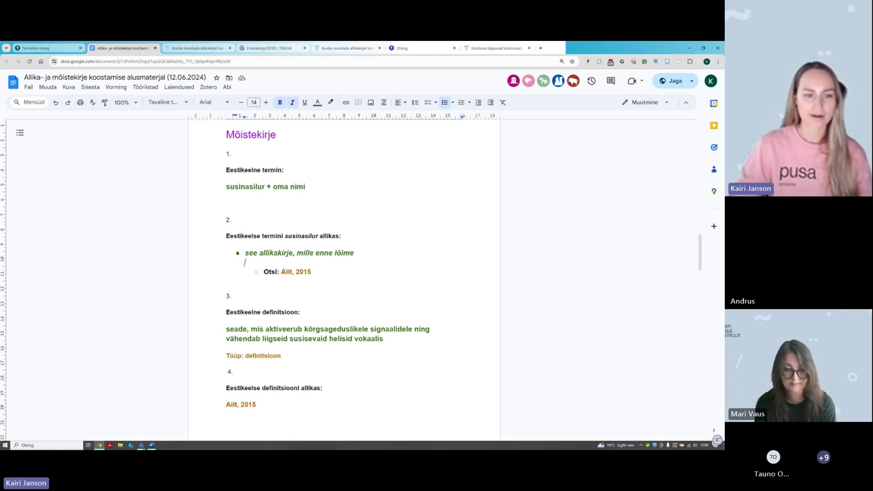
drag(281, 271, 311, 271)
scroll(336, 278, up, 1)
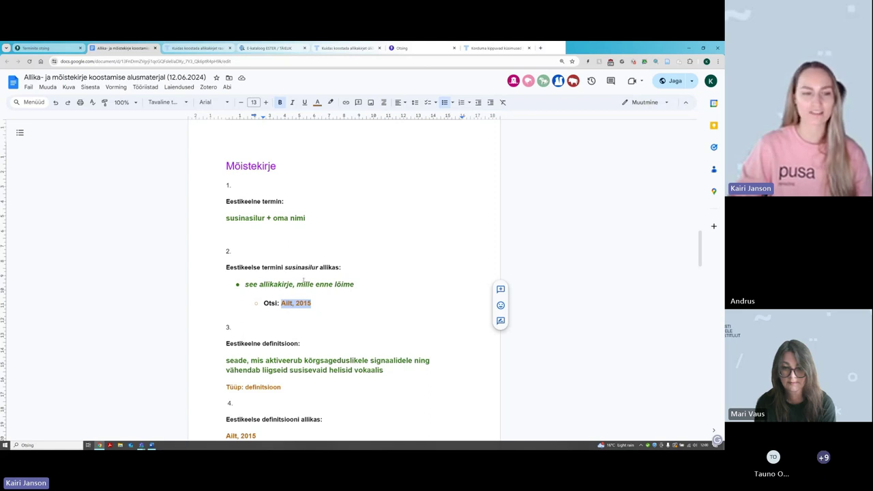
Step: Switch to Ekilex and highlight the new concept's full term, and then only its "susinasilur" part
click(36, 45)
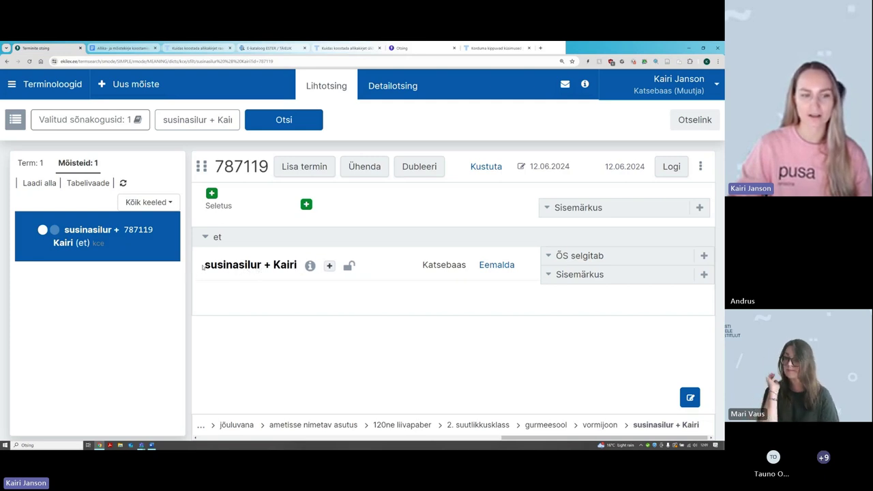
drag(204, 266, 295, 270)
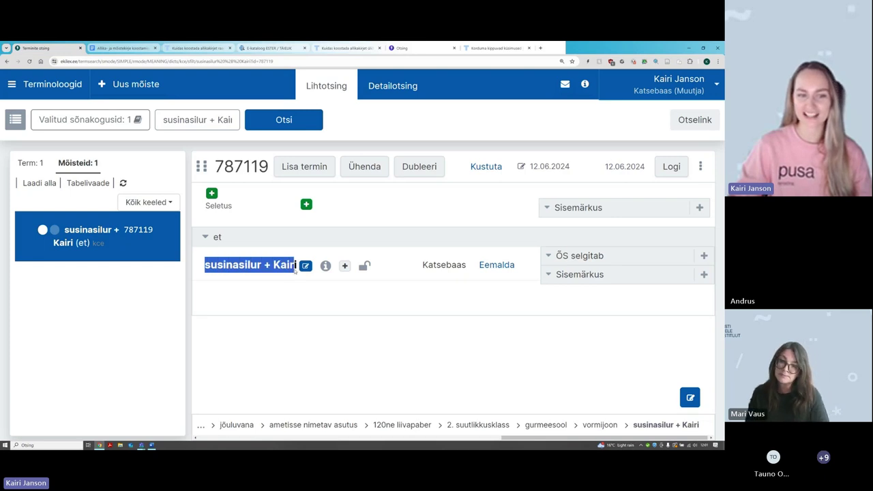
click(212, 256)
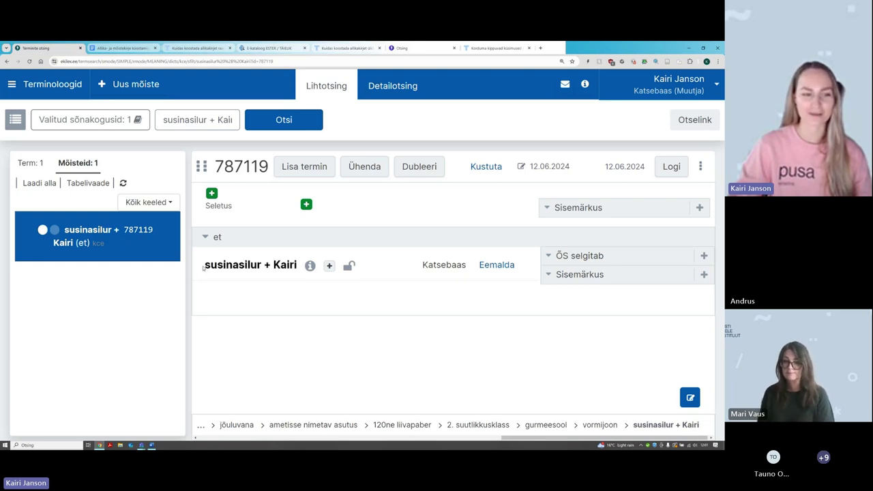
drag(204, 265, 263, 270)
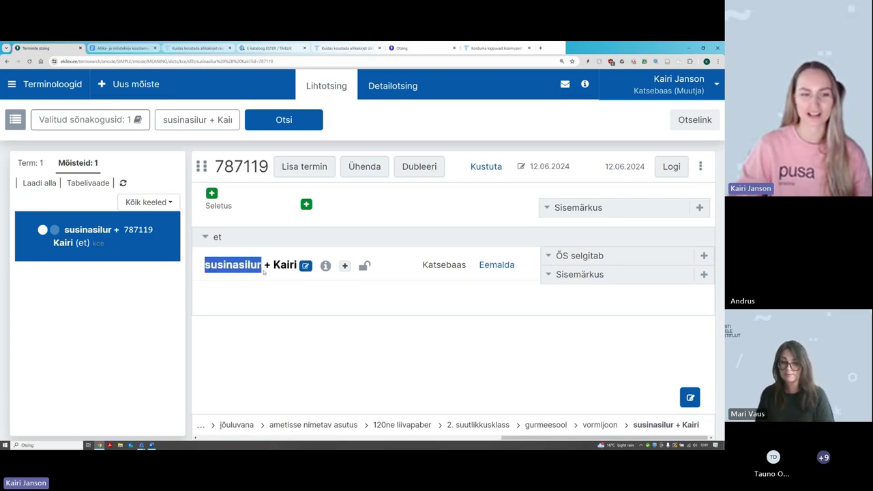
click(199, 271)
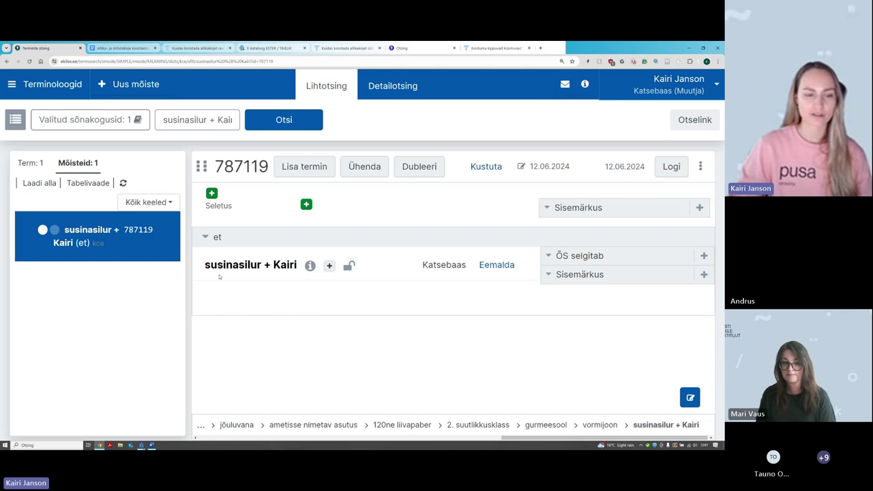
Step: Start adding an Allikaviide (source reference) to the "susinasilur" term
mouse_move(218, 265)
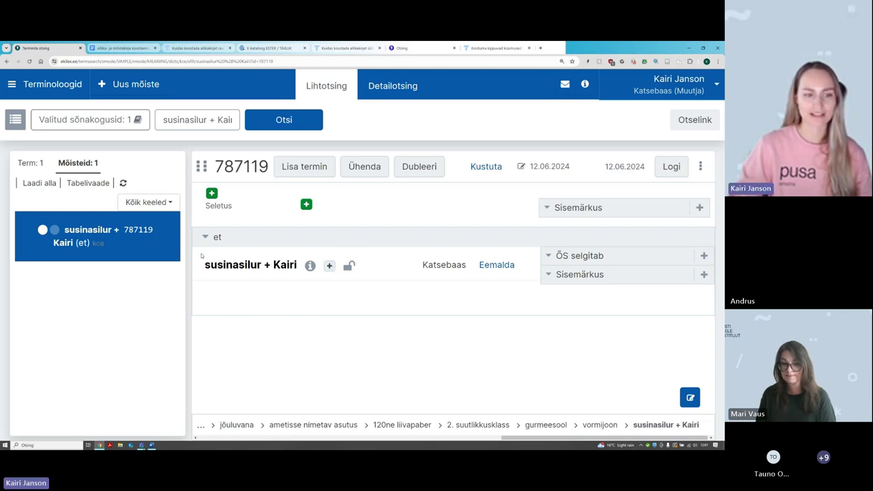
mouse_move(259, 266)
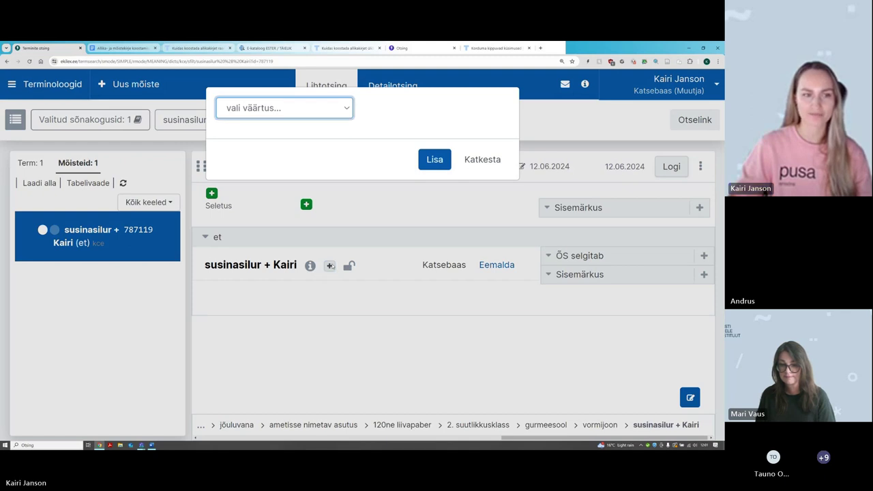
click(292, 109)
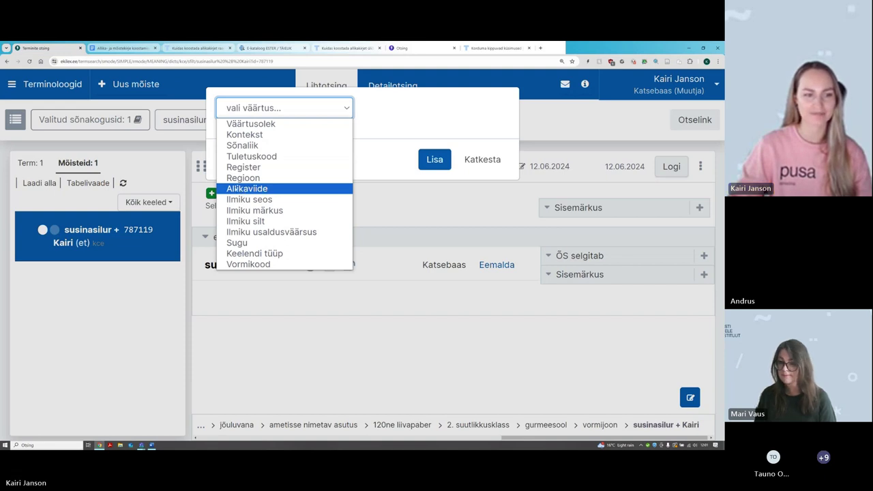
click(245, 188)
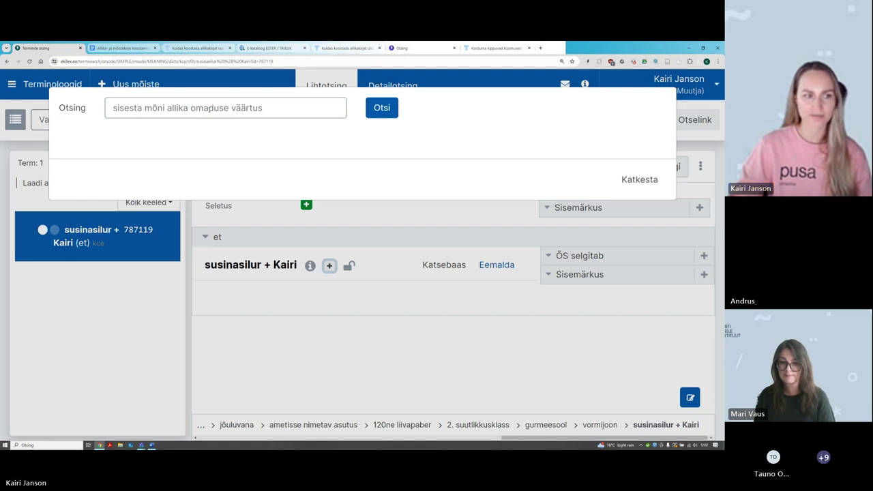
Step: Search the sources by the author's surname followed by ", 2015" and look through the matching records for your own source
click(209, 107)
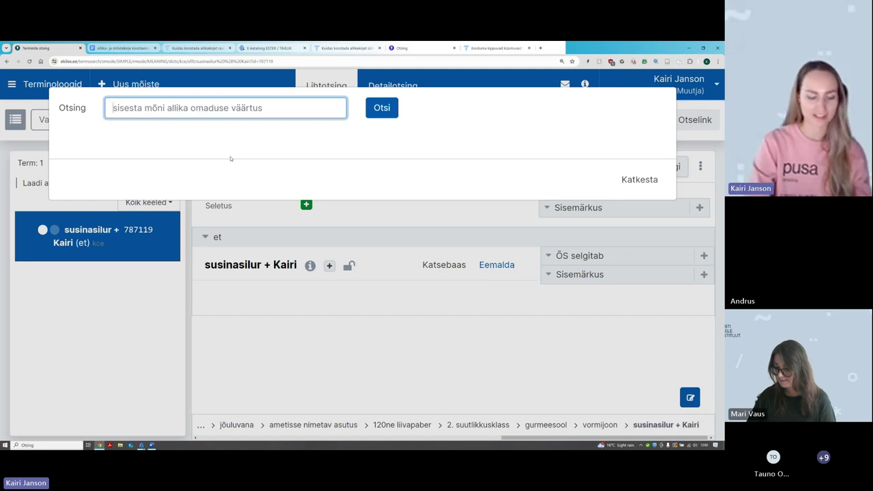
text(ailt, 20)
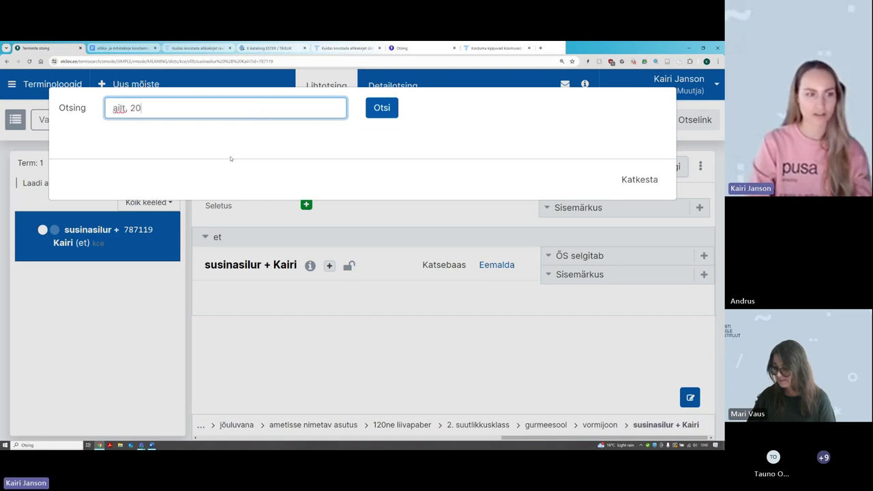
text(15)
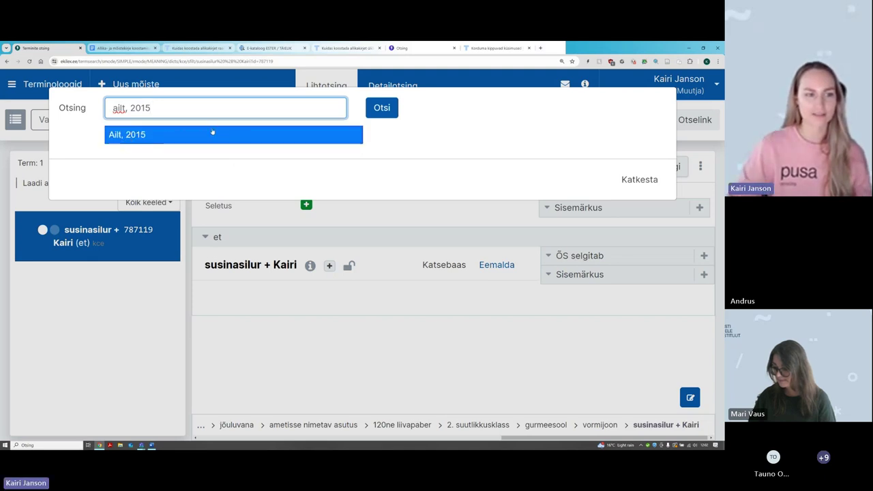
click(126, 135)
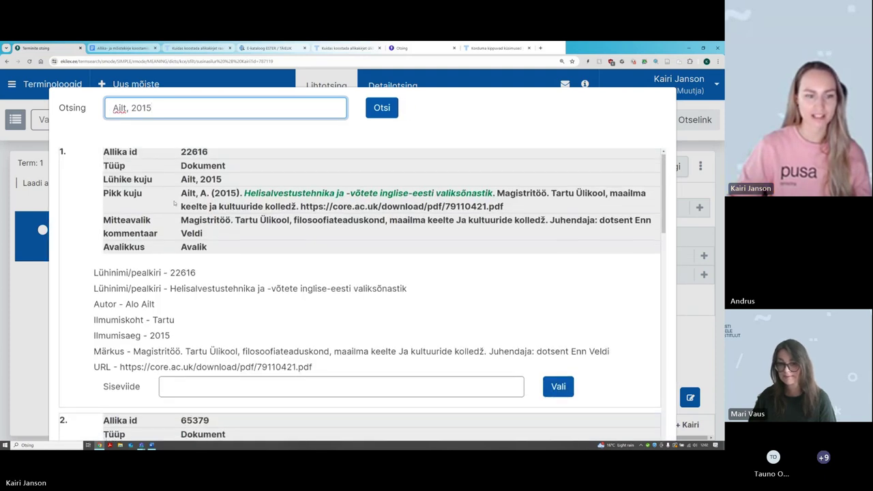
scroll(174, 202, down, 5)
scroll(175, 201, down, 5)
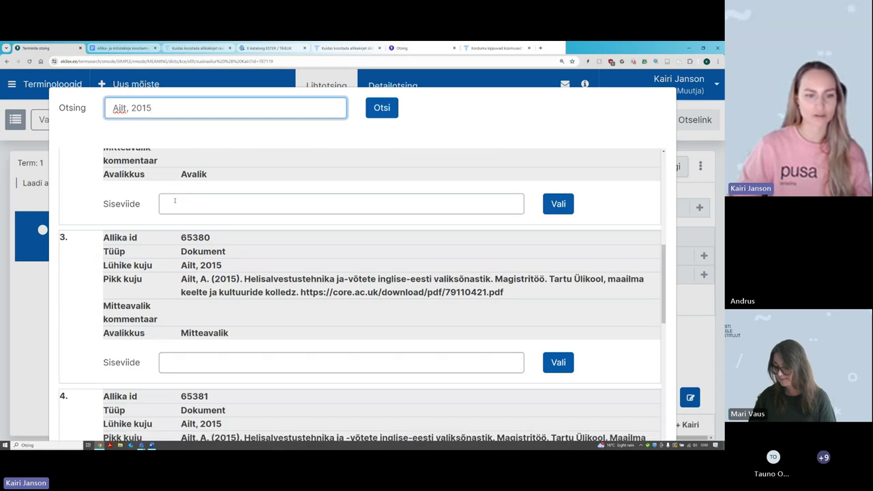
Step: Review the source search results and attach the second listed source, ID 65379, as the source reference of the Estonian term
scroll(175, 201, down, 7)
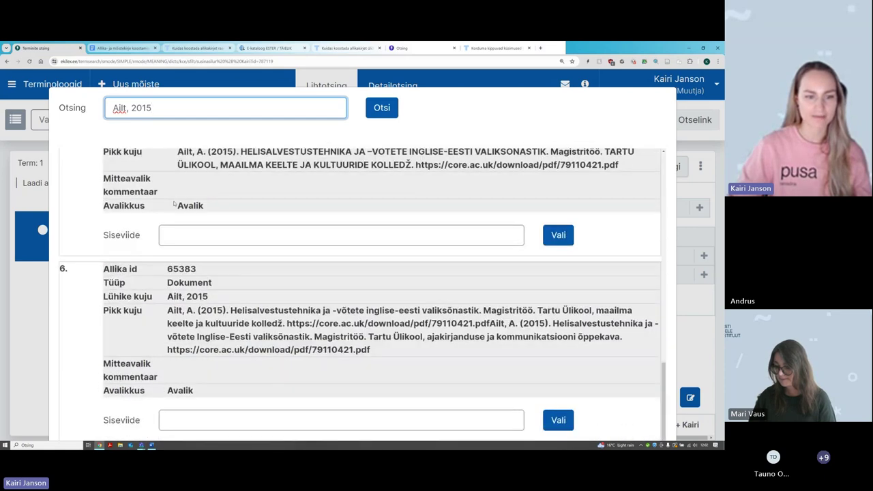
scroll(175, 202, up, 15)
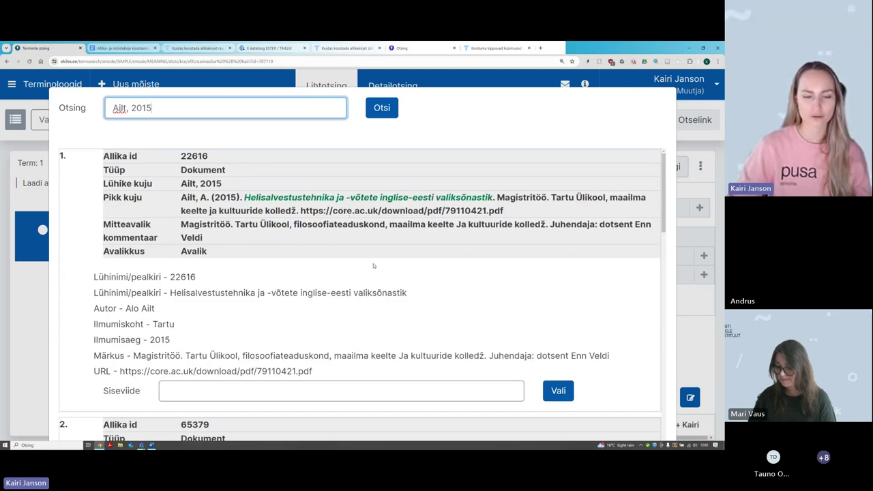
scroll(373, 266, down, 3)
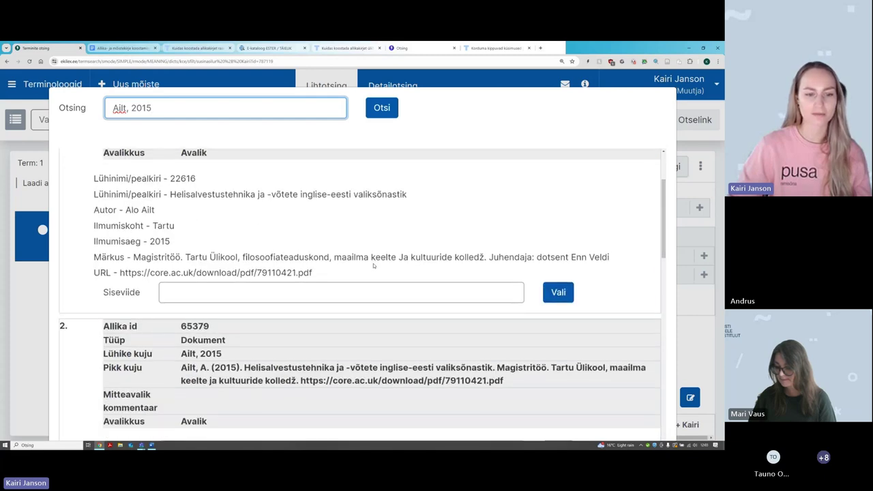
scroll(374, 266, down, 3)
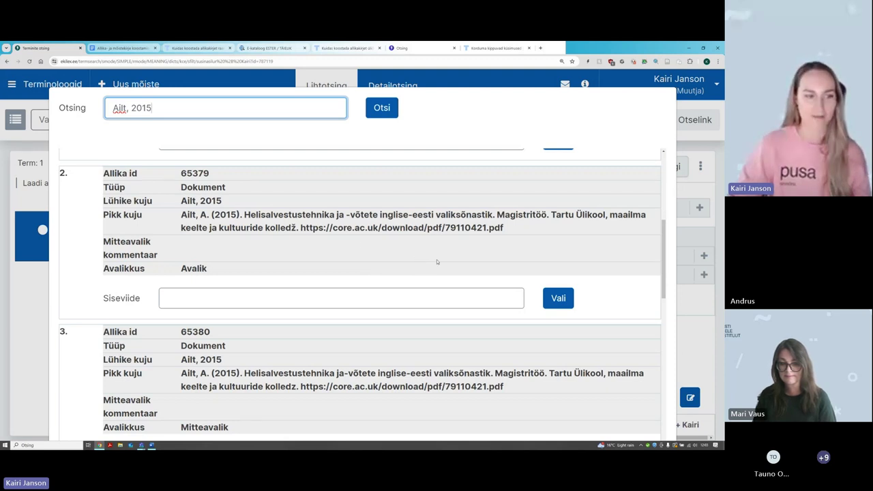
scroll(439, 261, up, 2)
scroll(440, 262, down, 2)
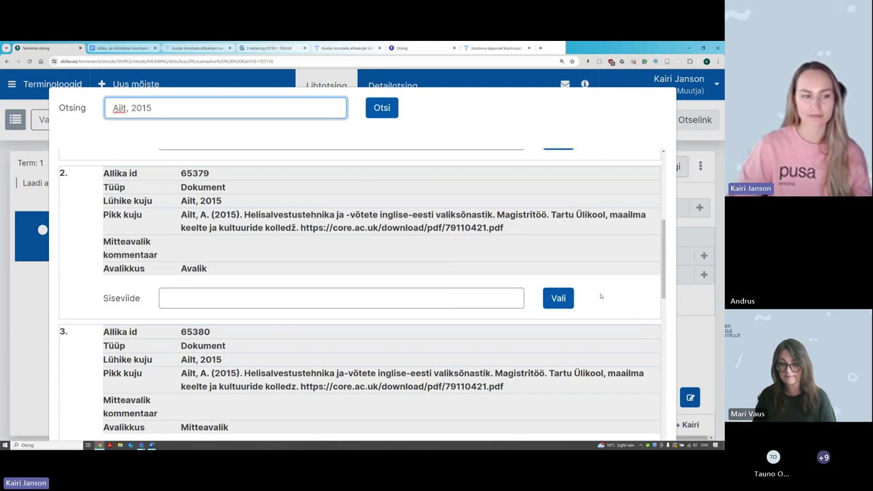
click(558, 299)
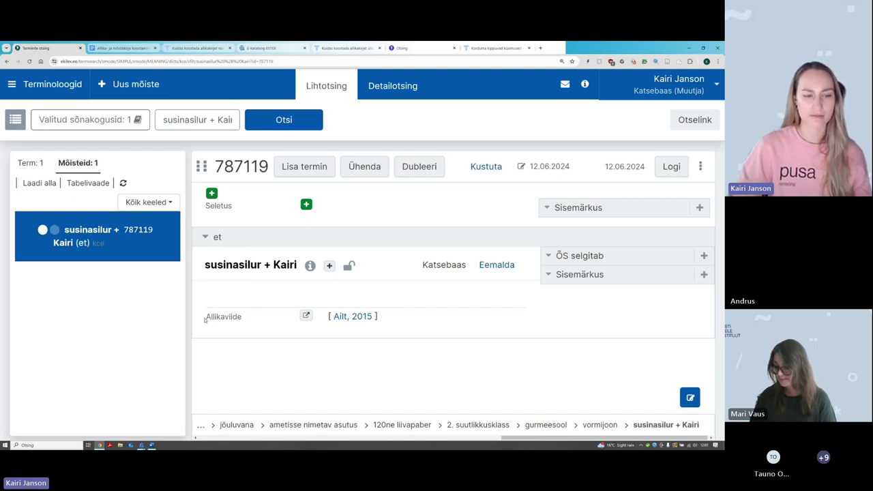
drag(204, 319, 244, 319)
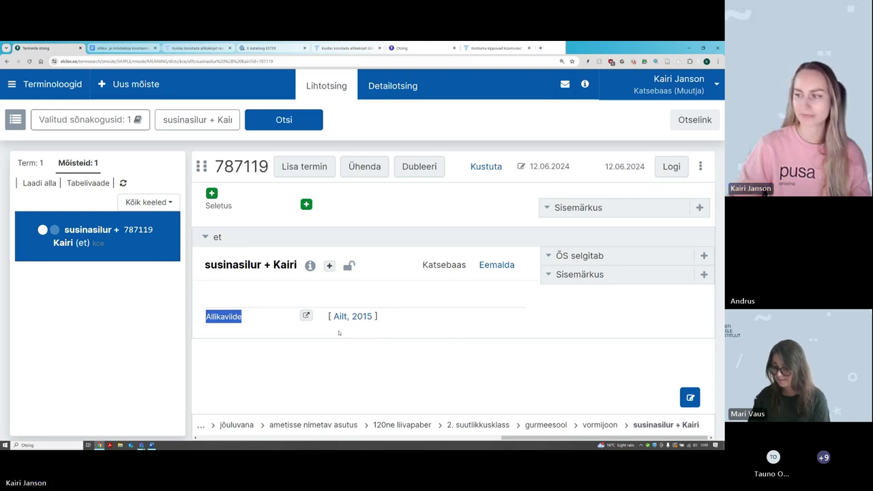
mouse_move(339, 320)
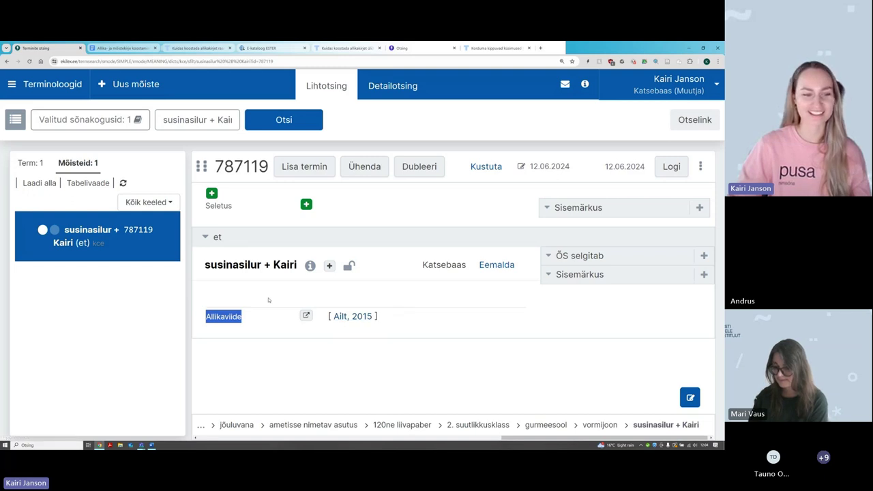
click(256, 322)
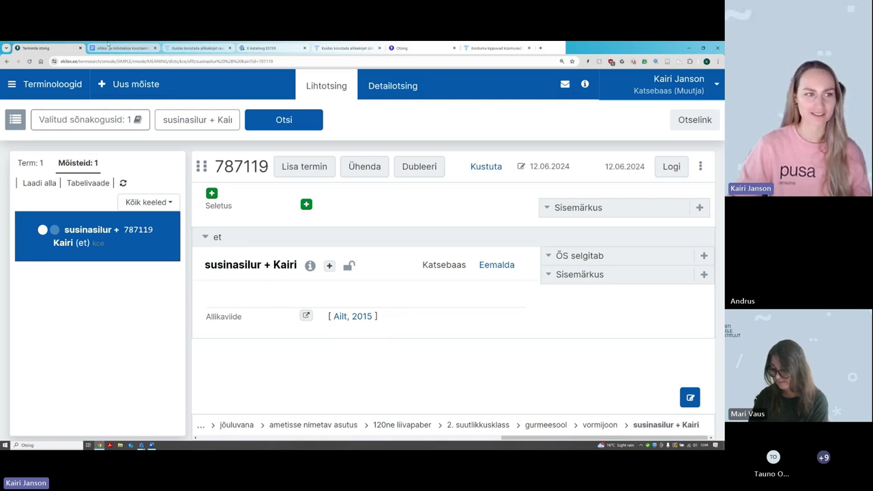
Step: Switch to the Google Docs base material and copy the Estonian definition text under item 3 of the Mõistekirje section
click(110, 48)
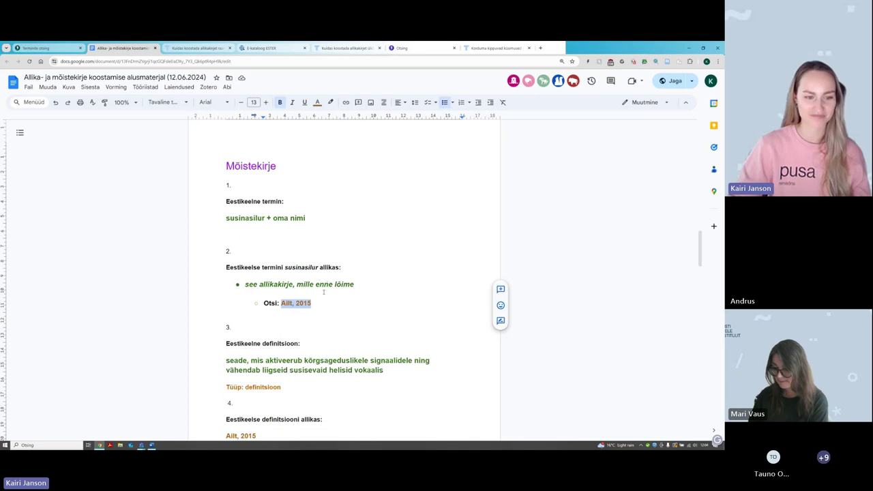
scroll(324, 292, down, 1)
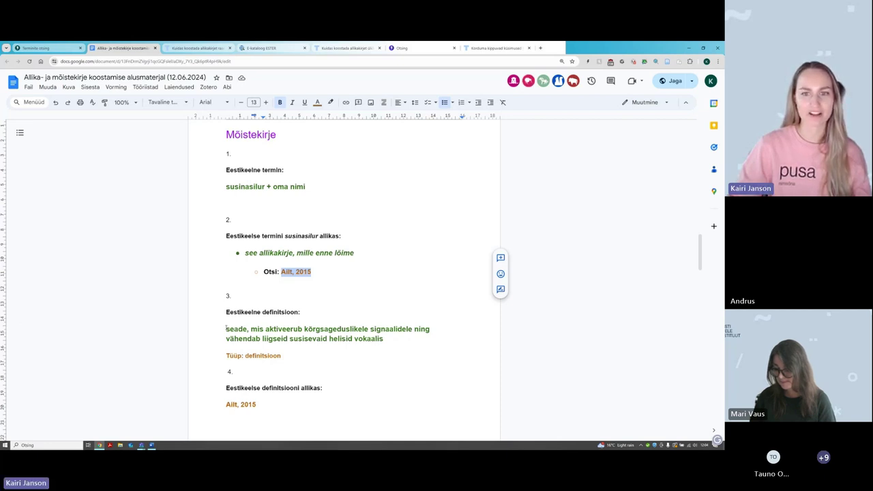
drag(226, 329, 384, 339)
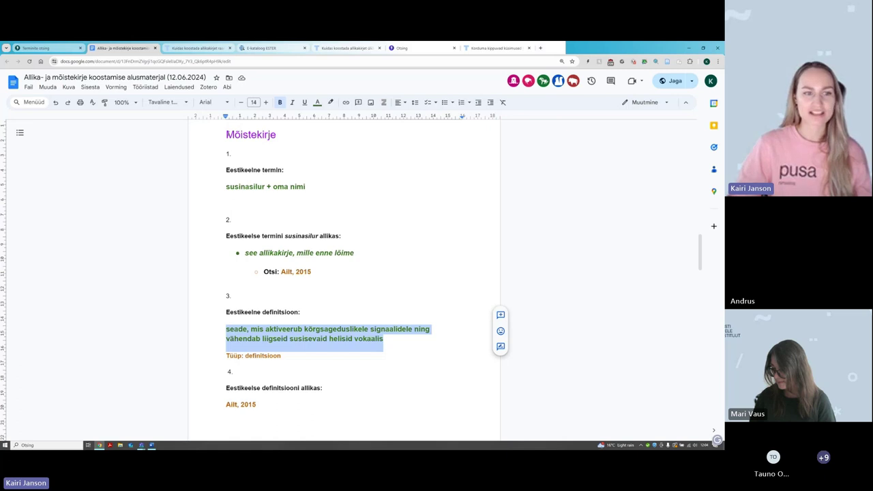
drag(226, 135, 276, 150)
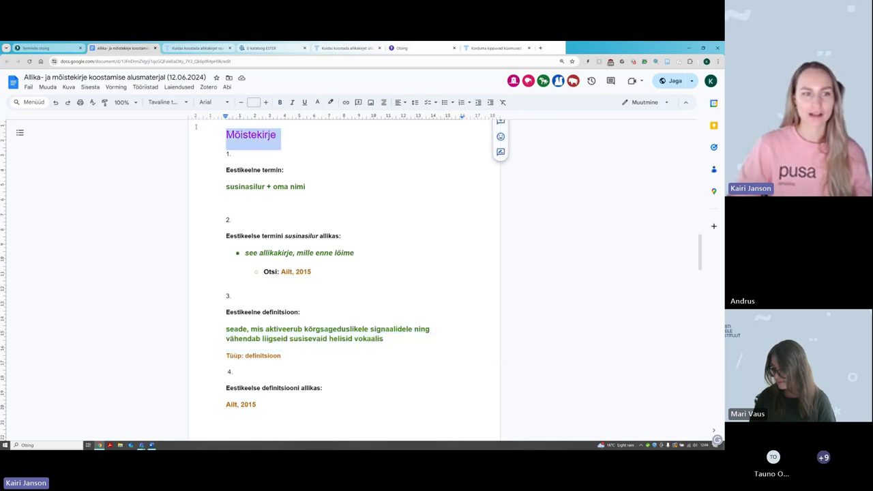
click(219, 149)
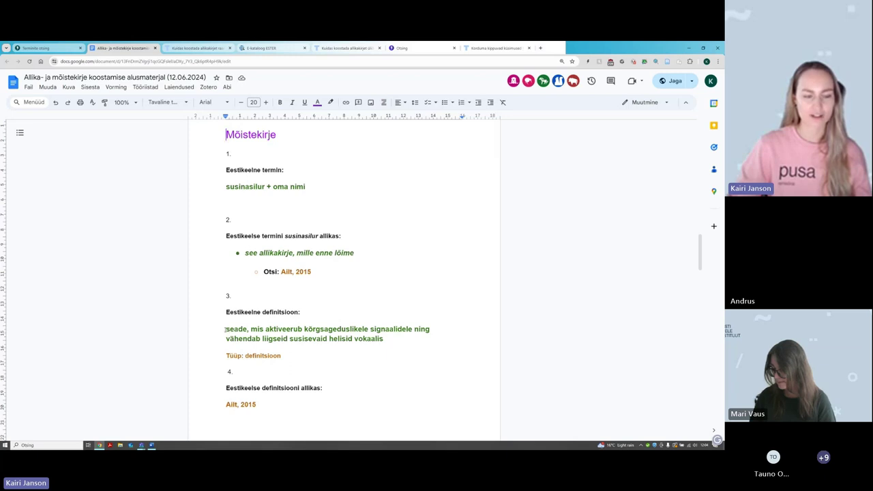
drag(300, 328, 384, 347)
key(ctrl+c)
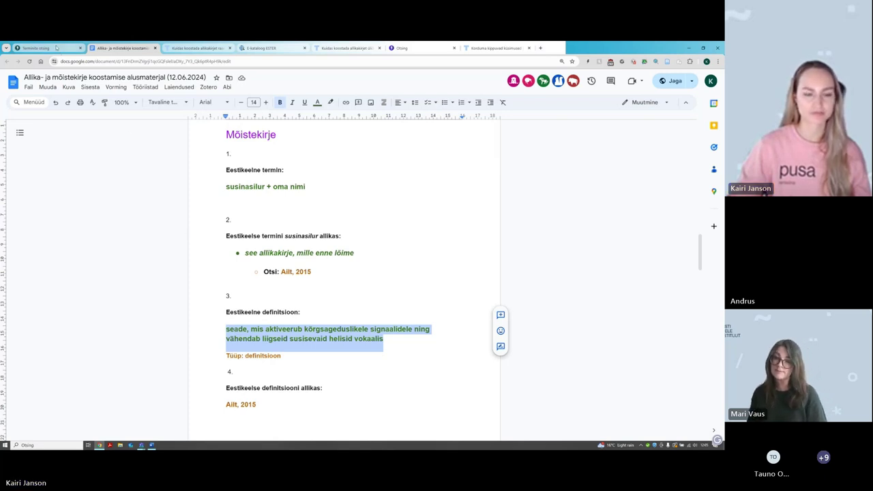
Step: Return to the term entry in Ekilex and paste the copied definition into a new Seletus for the concept
mouse_move(56, 48)
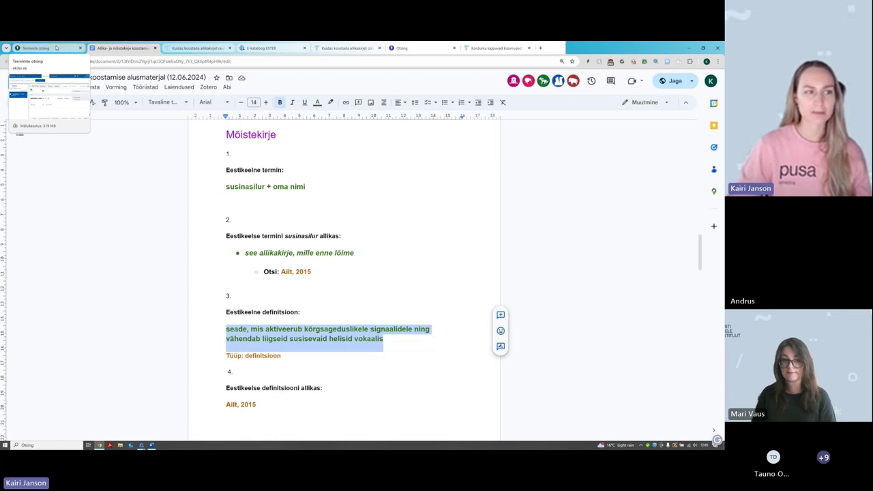
click(57, 47)
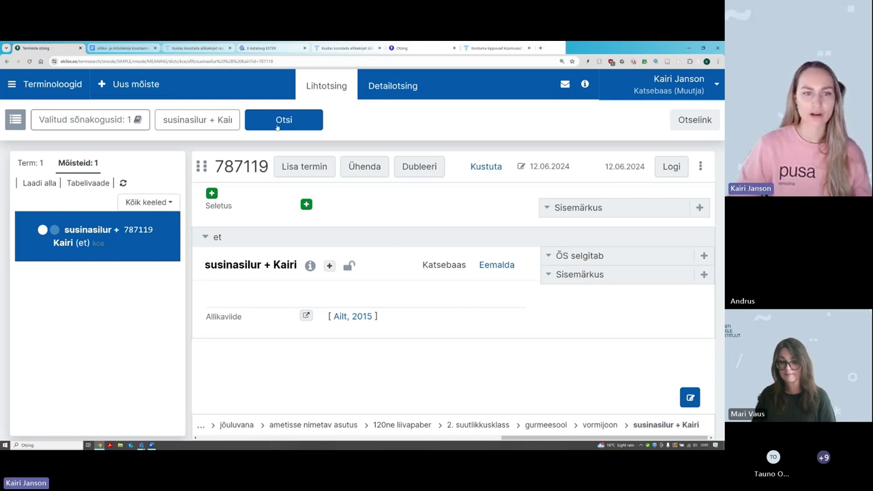
drag(210, 211, 235, 209)
click(288, 219)
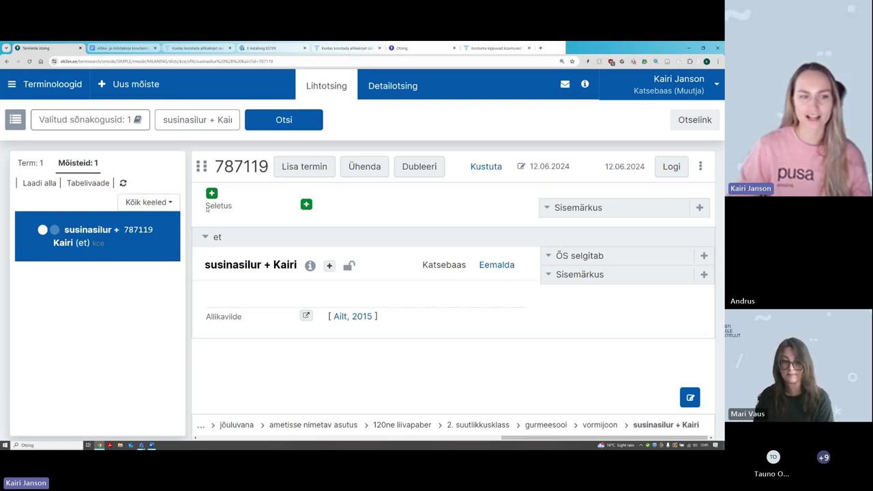
click(306, 205)
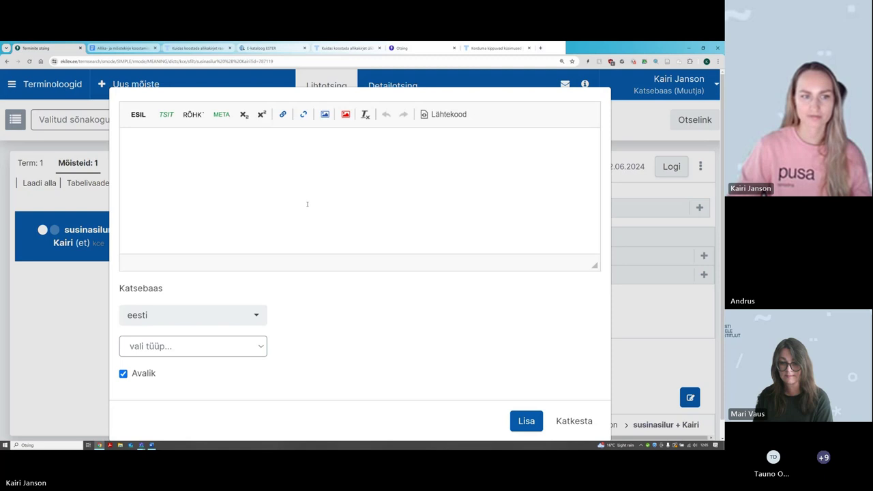
click(240, 146)
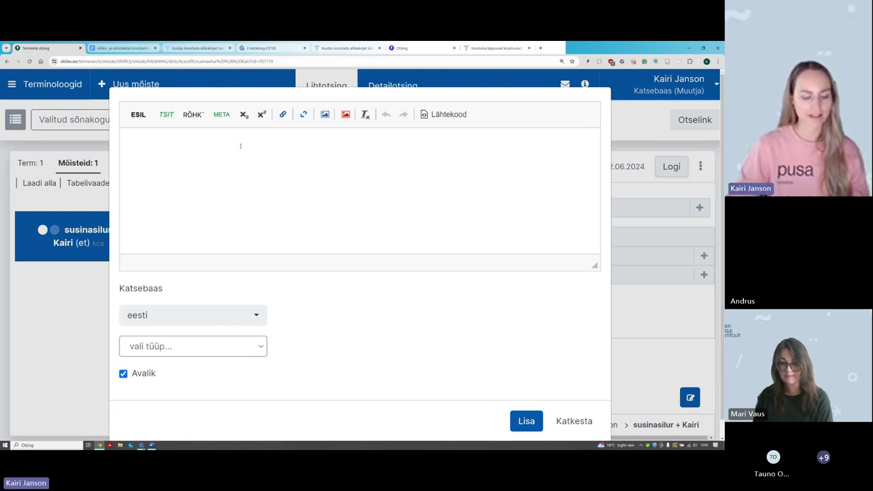
key(ctrl+v)
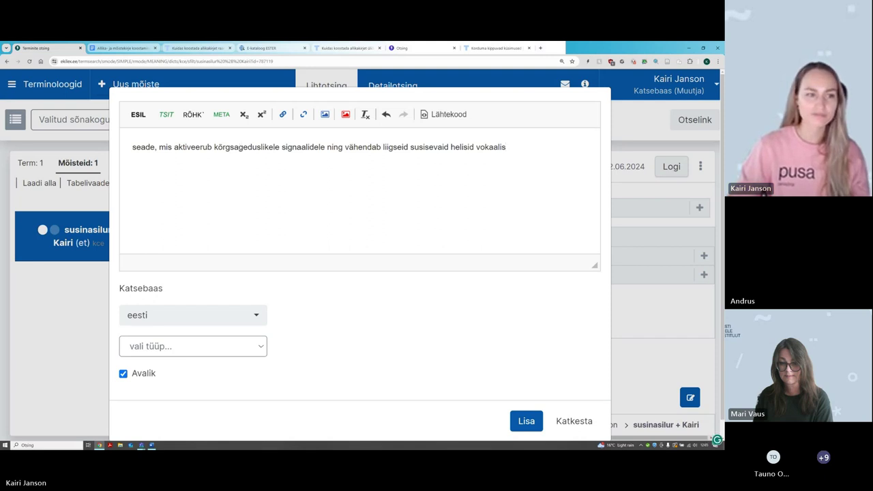
click(231, 167)
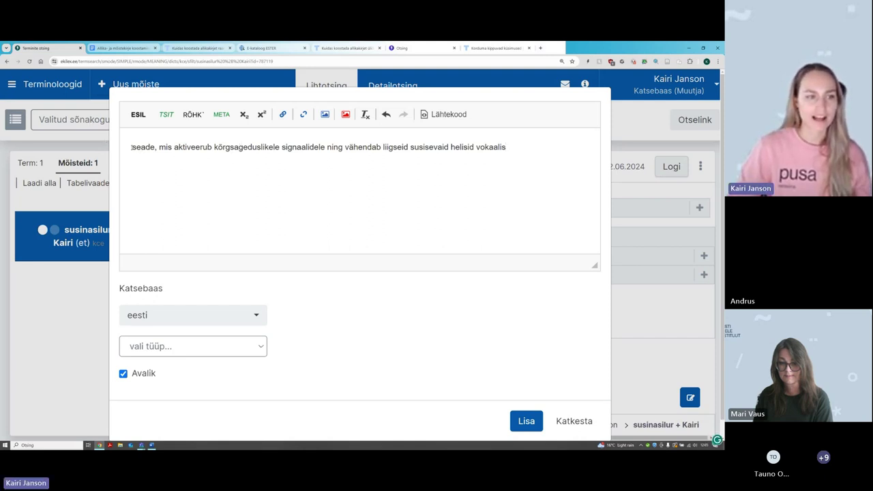
Step: Check the first letter and the ending of the pasted definition for capitalisation and punctuation
drag(132, 146, 512, 148)
click(512, 148)
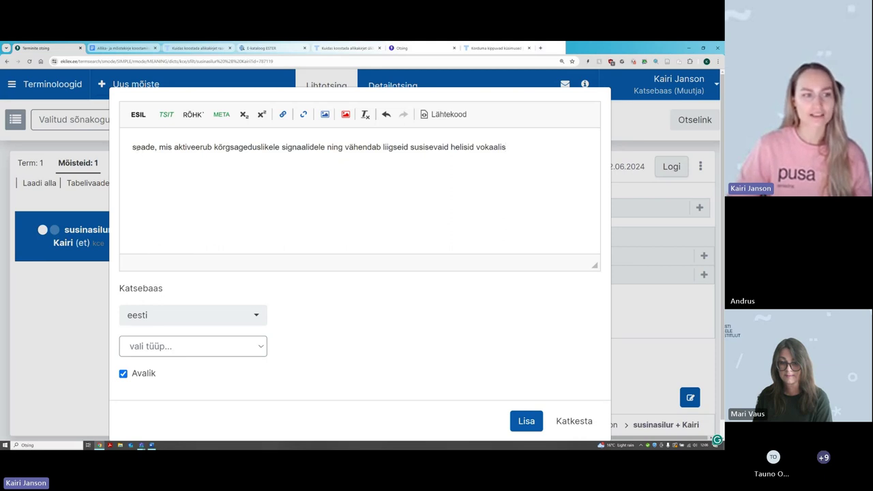
drag(137, 146, 128, 147)
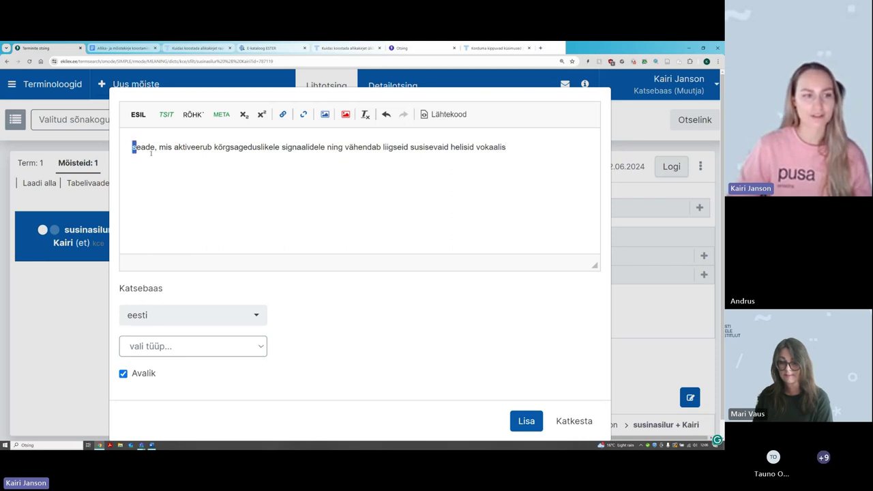
click(156, 146)
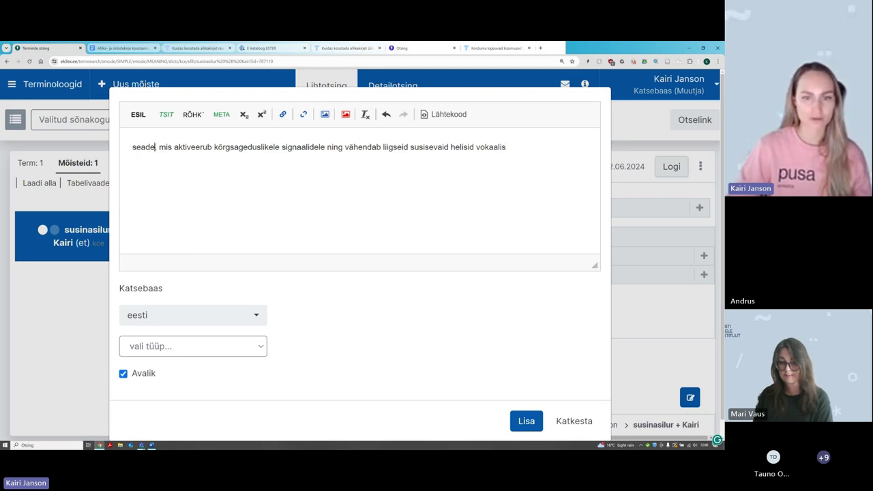
click(132, 147)
drag(131, 146, 137, 146)
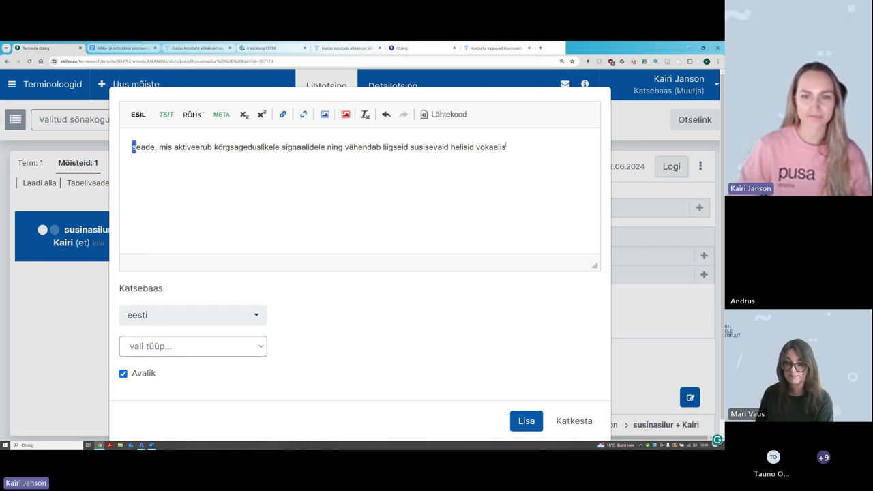
click(504, 166)
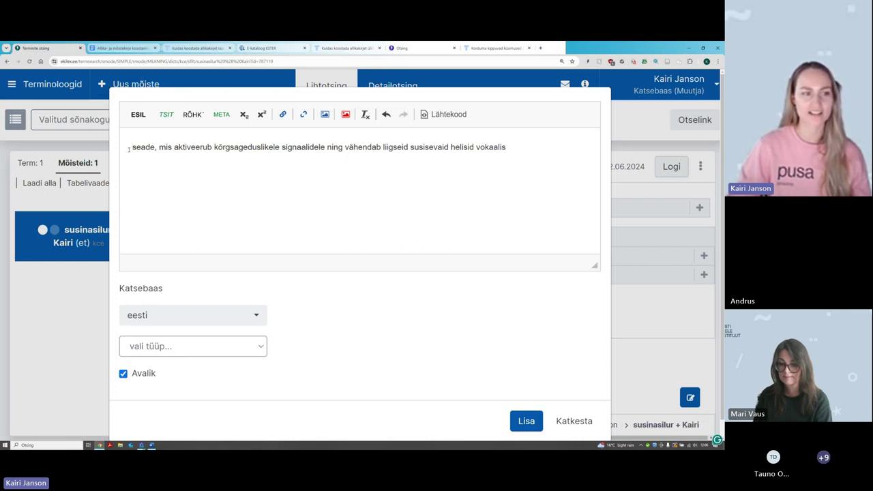
click(527, 159)
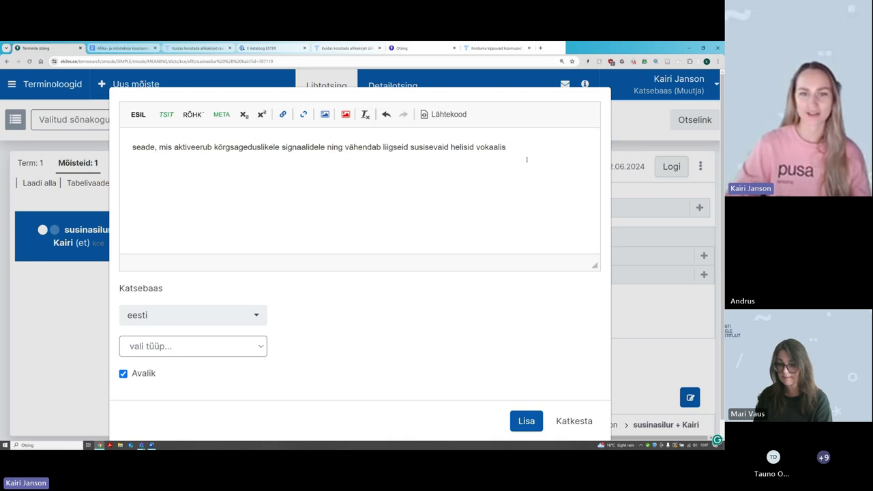
drag(526, 160, 131, 165)
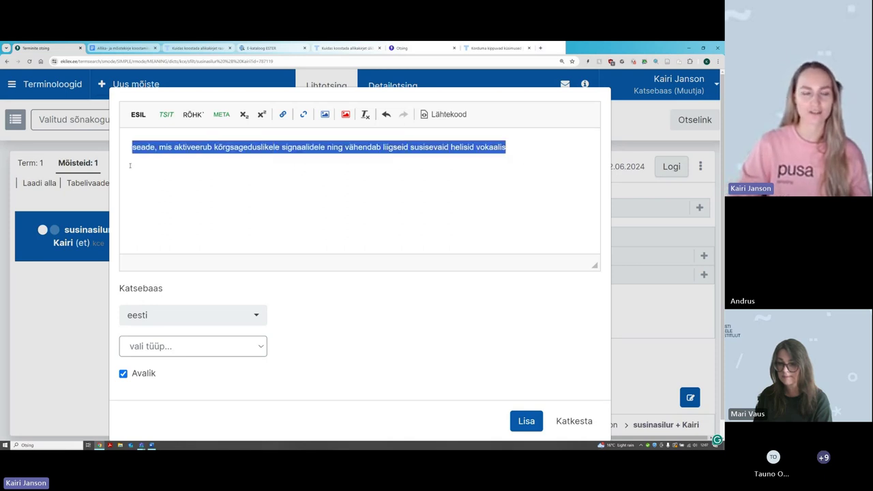
click(202, 200)
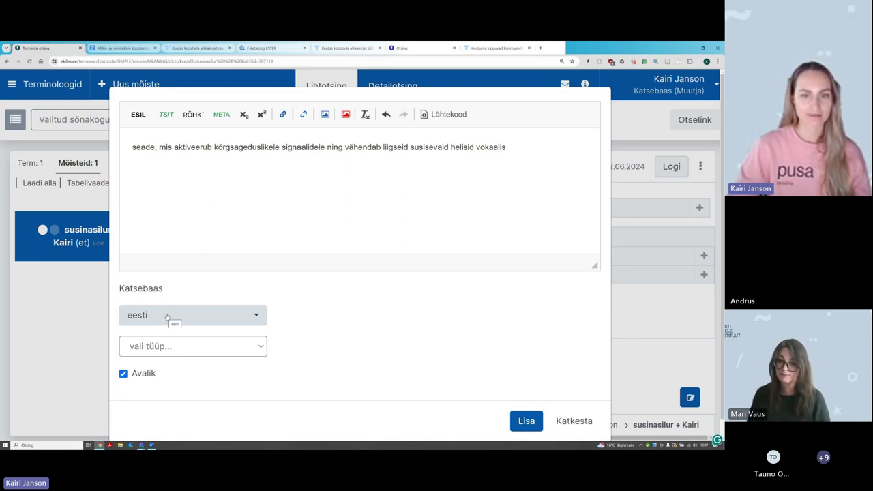
Step: Set the type of the new Estonian explanation to definitsioon
click(174, 347)
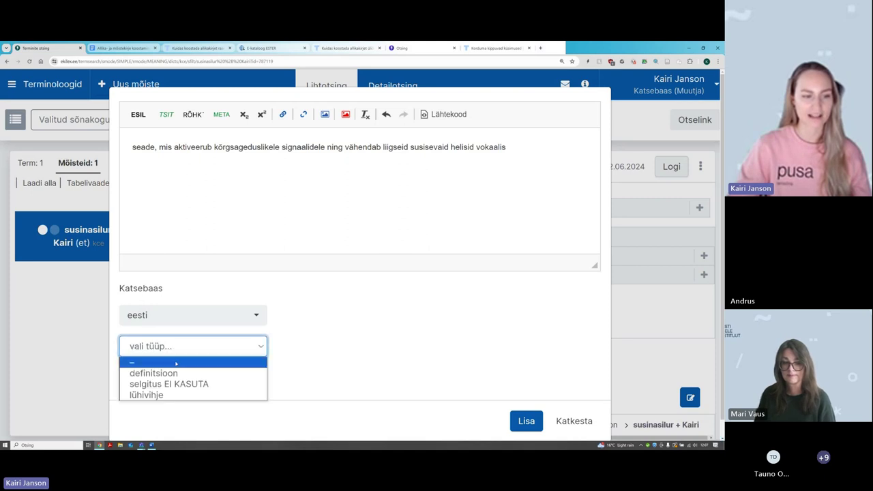
click(177, 373)
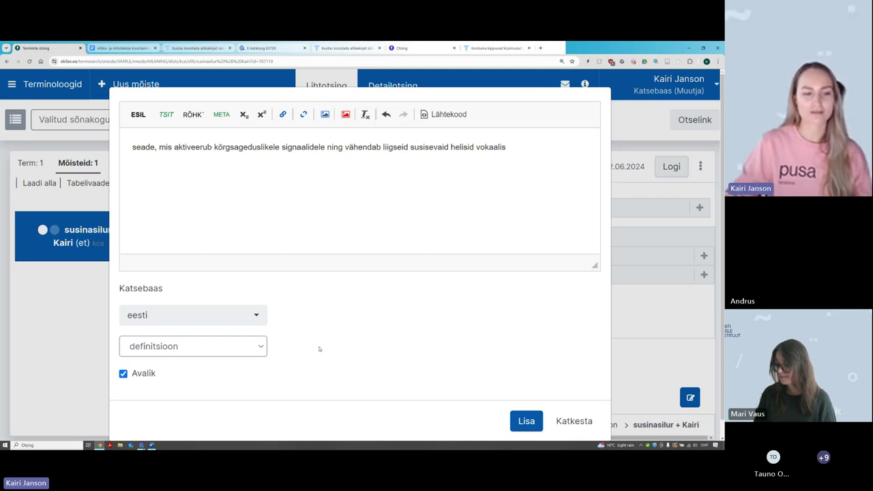
click(259, 348)
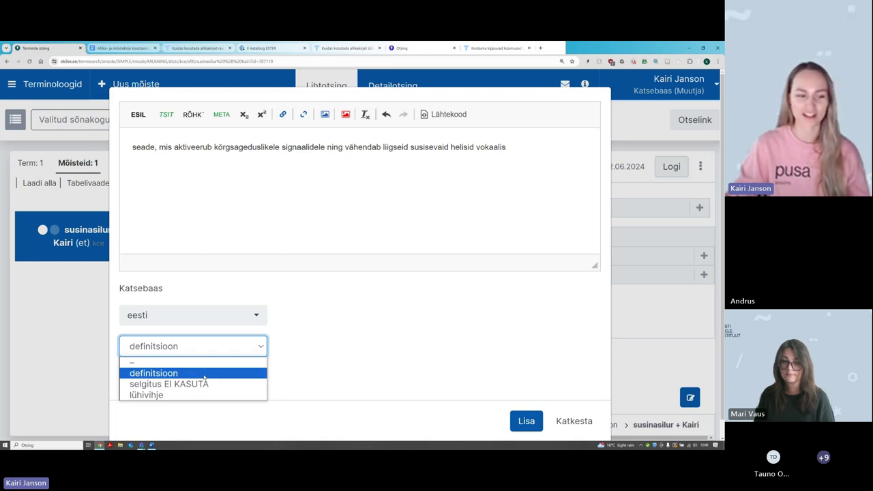
click(204, 375)
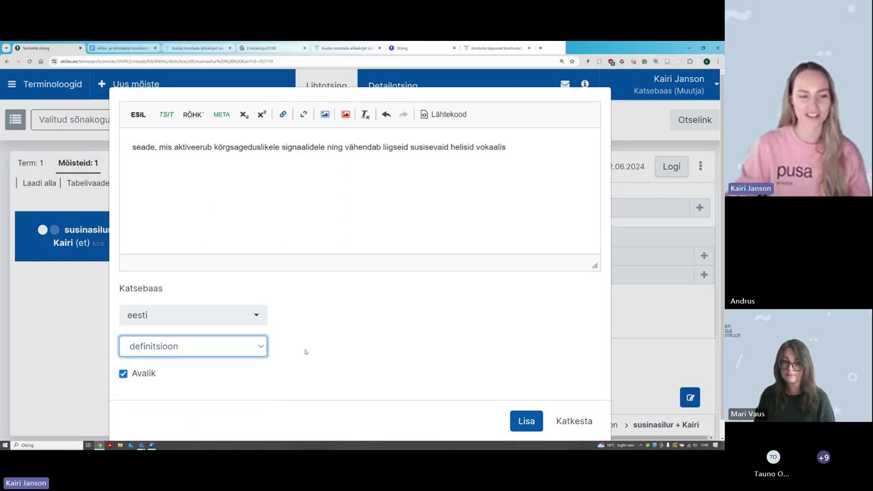
click(408, 331)
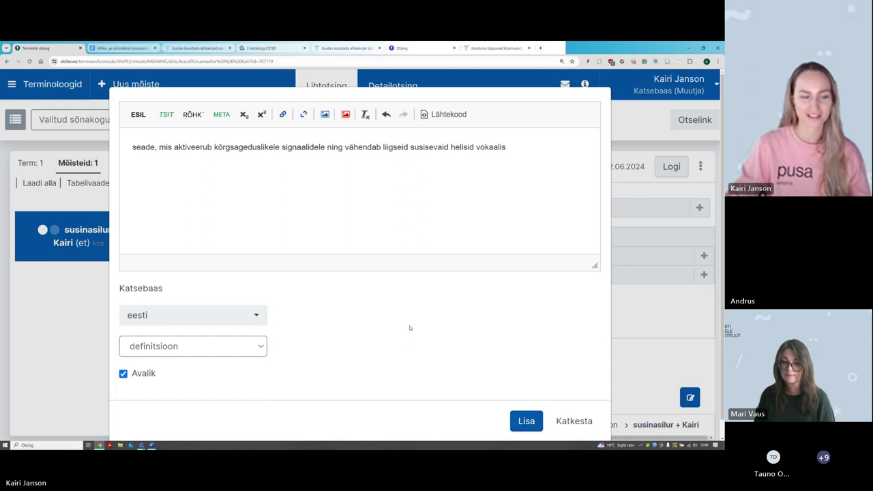
Step: Save the new public Estonian definition to the concept entry
click(526, 427)
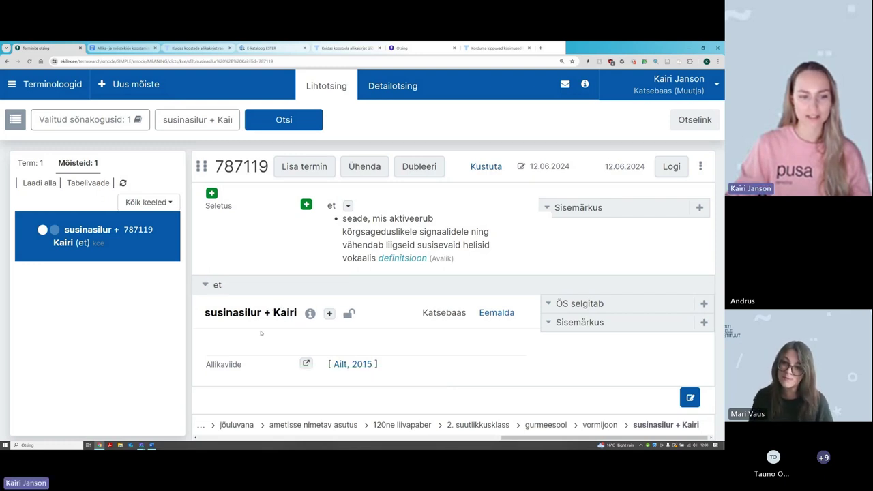
mouse_move(300, 315)
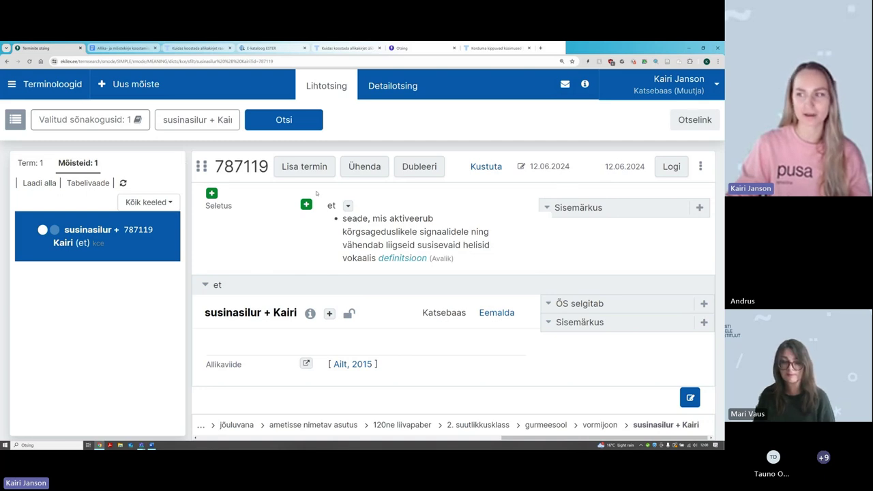
mouse_move(364, 245)
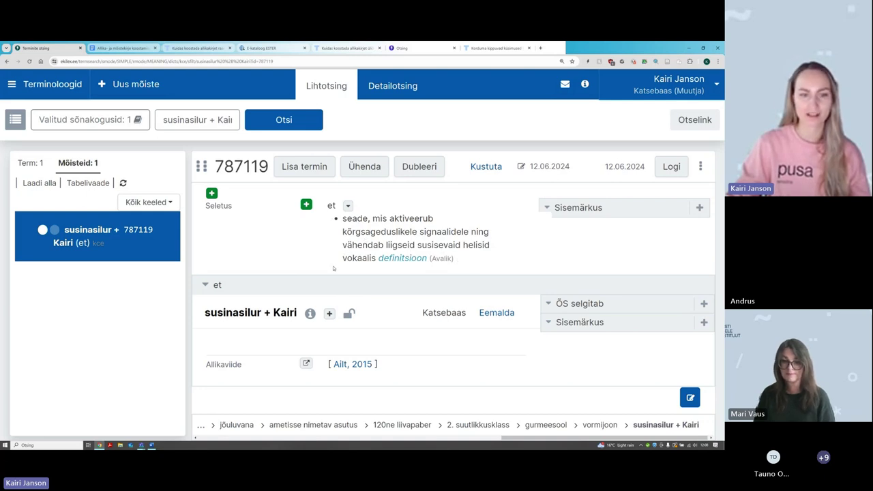
Step: Look up the source for the Estonian definition under item 4 of the base material, and return to the Ekilex entry
click(92, 47)
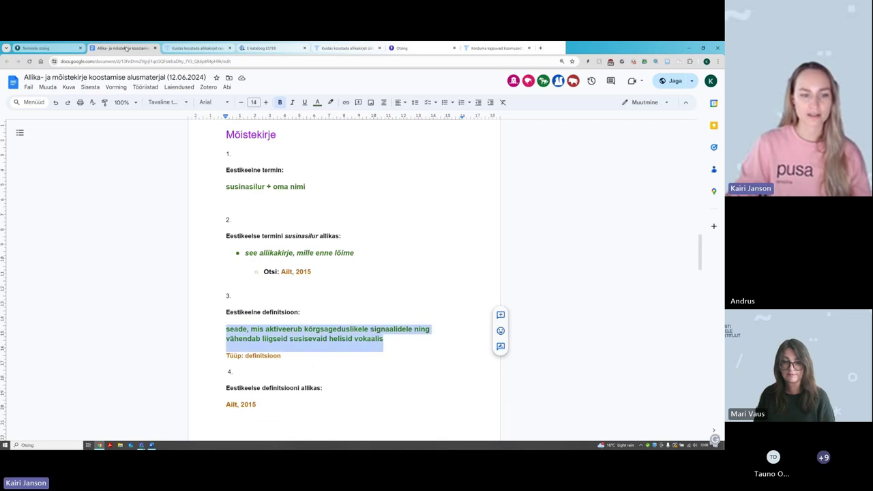
click(62, 48)
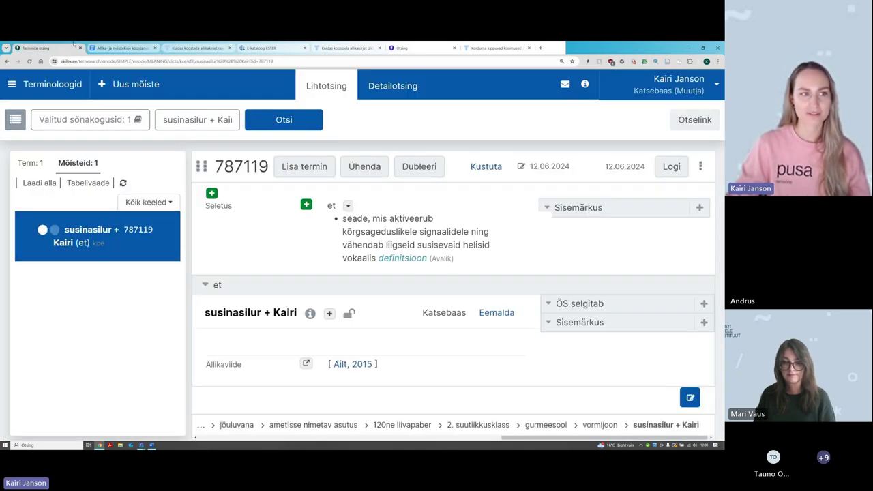
click(119, 48)
scroll(288, 258, down, 2)
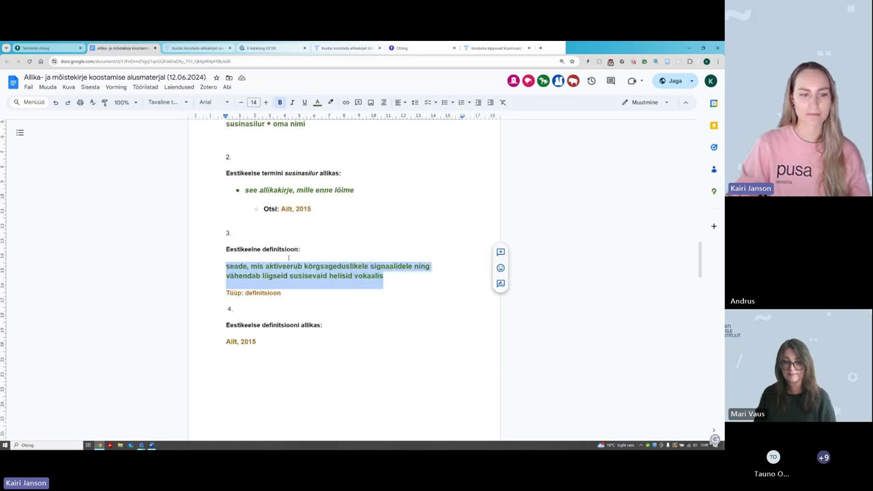
scroll(289, 257, down, 1)
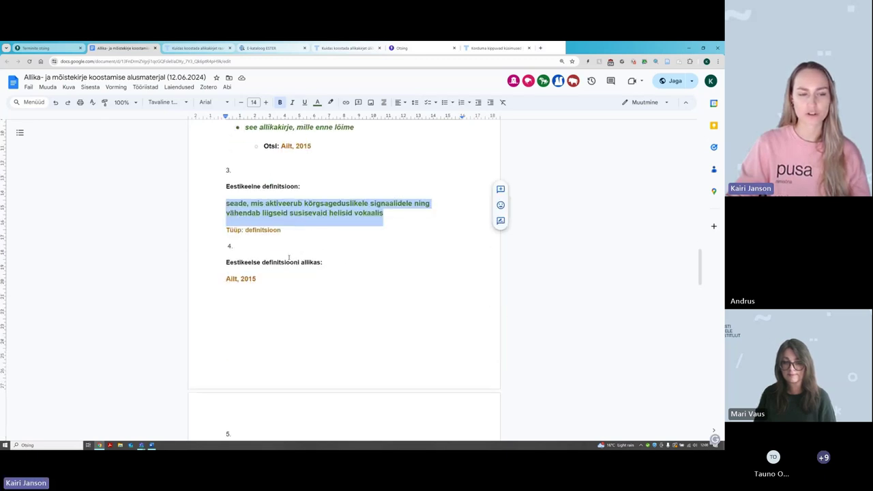
scroll(254, 231, down, 1)
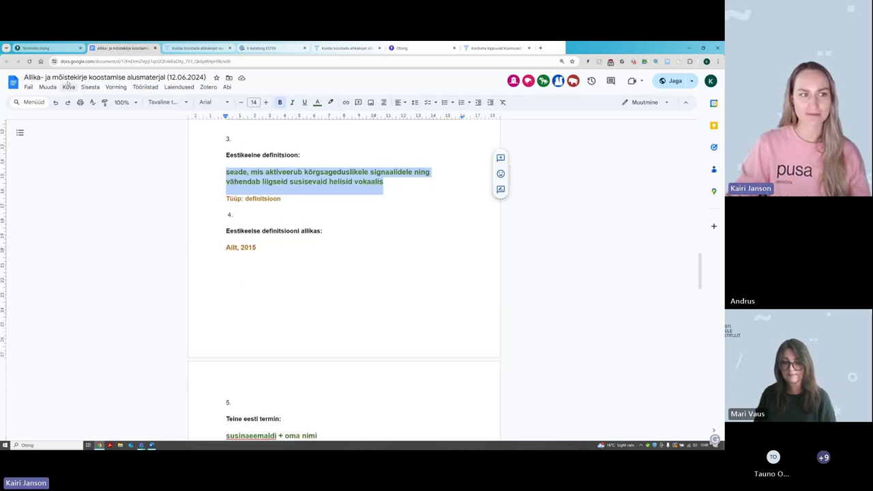
click(45, 48)
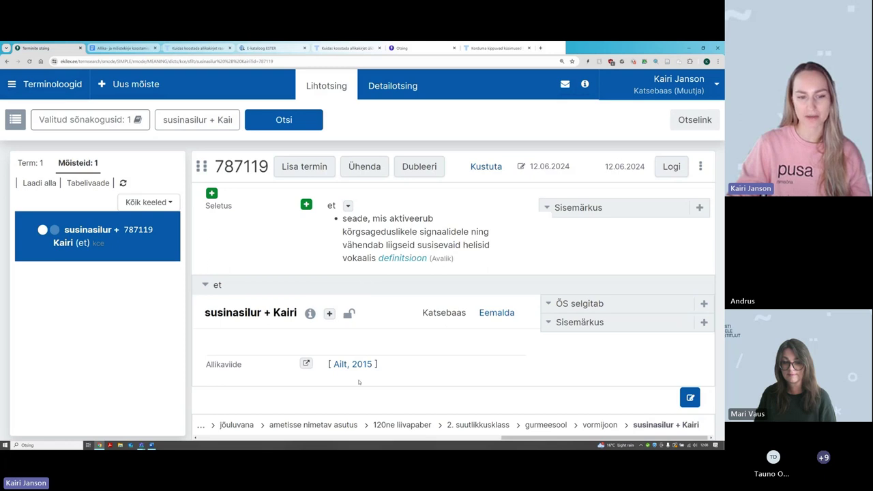
Step: Start adding a source reference to the Estonian definition and search the sources for "Ailt, 2015"
mouse_move(351, 369)
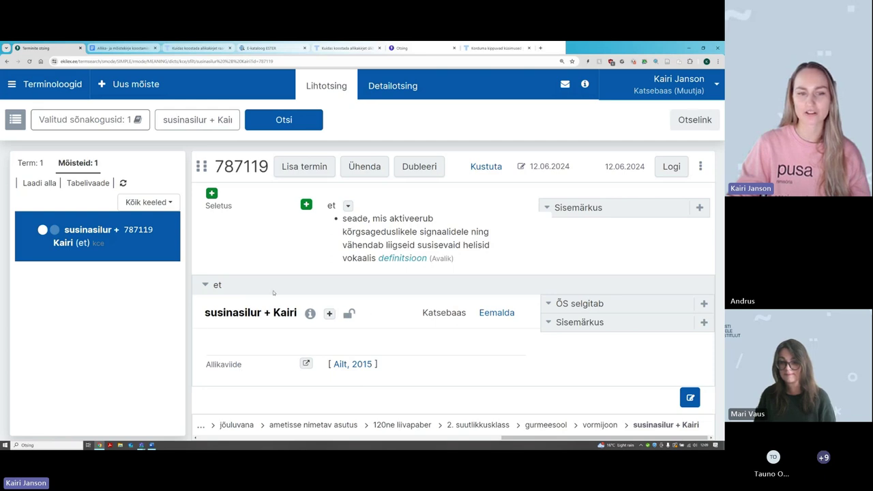
mouse_move(407, 217)
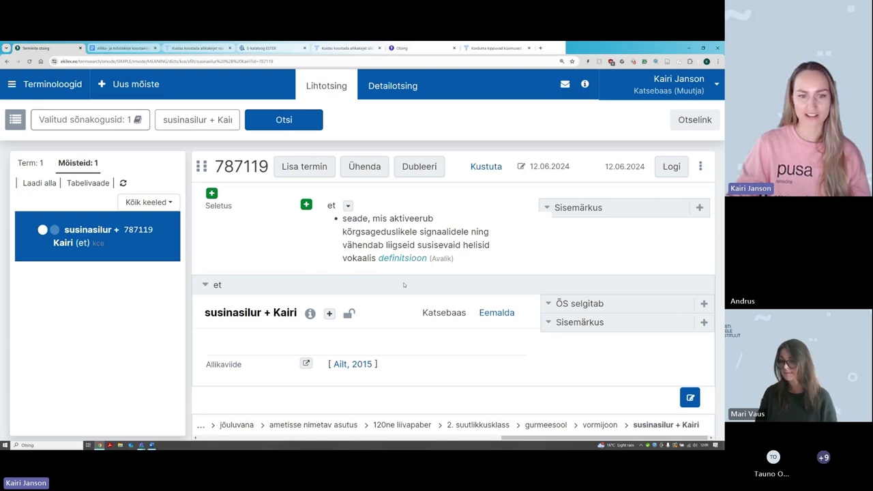
mouse_move(404, 253)
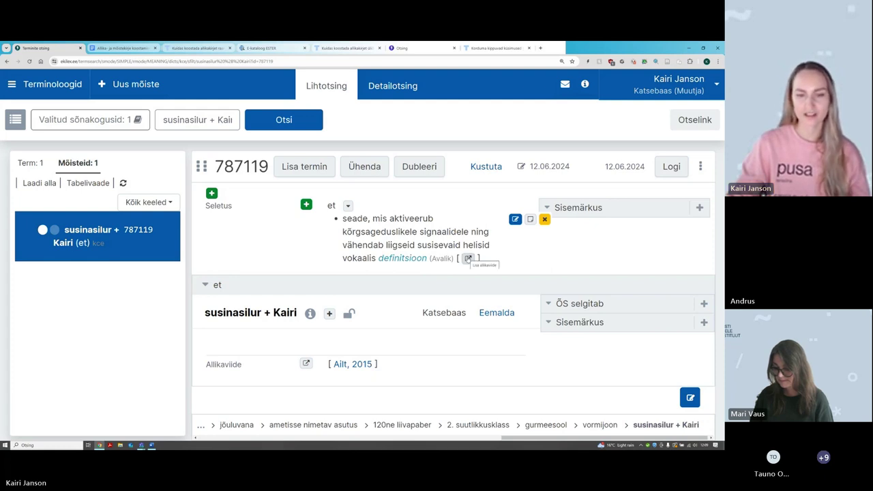
click(468, 258)
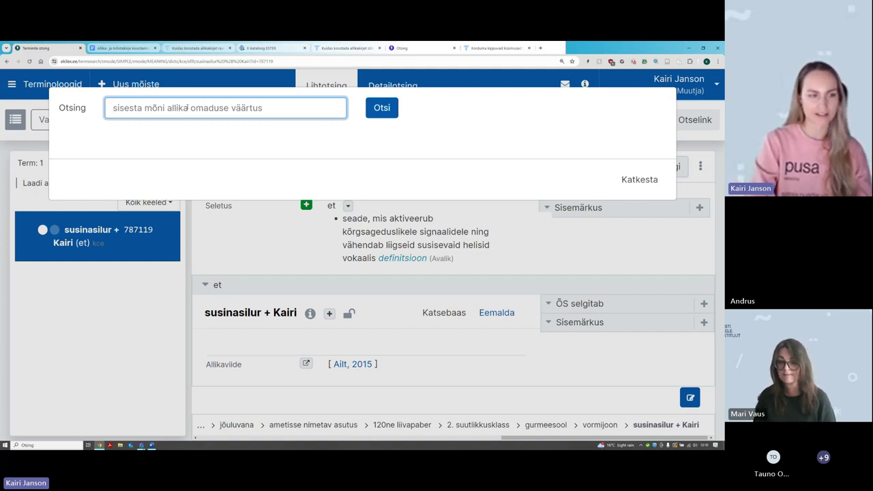
text(ailt, 2015)
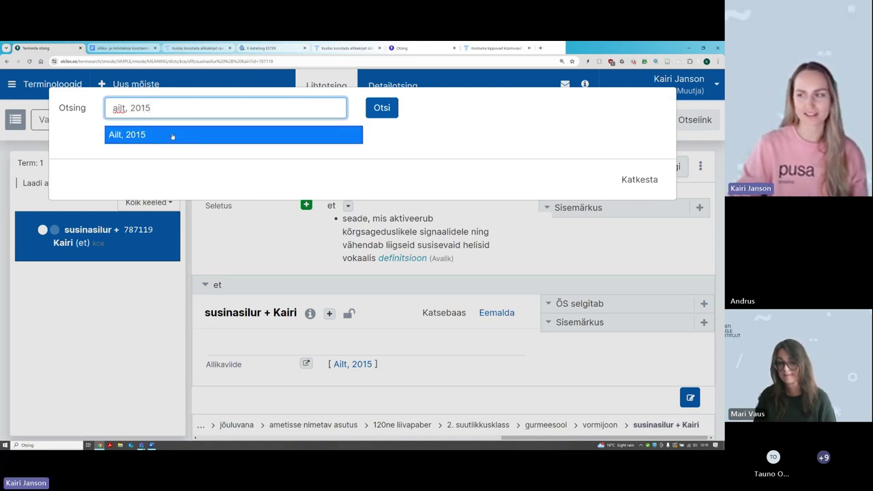
click(172, 135)
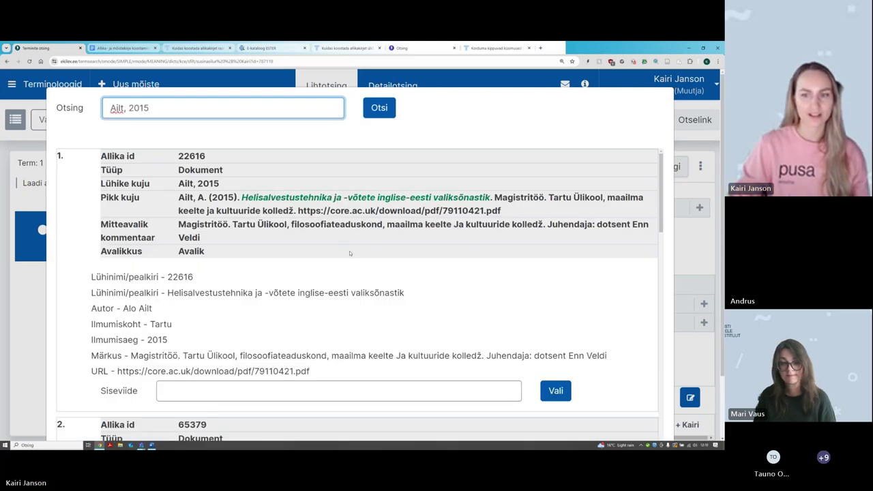
Step: Compare the matching source records and attach the second one, source ID 65379, to the definition without an inner reference
scroll(350, 252, down, 2)
scroll(352, 252, down, 1)
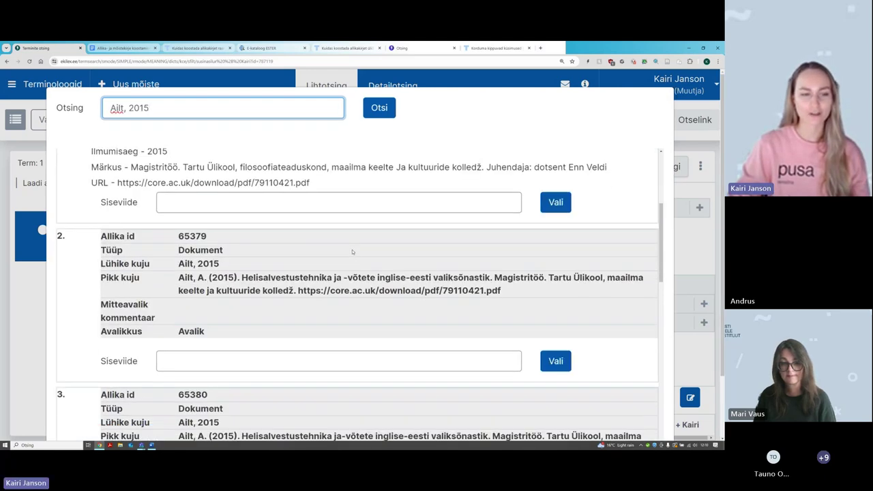
scroll(358, 239, down, 1)
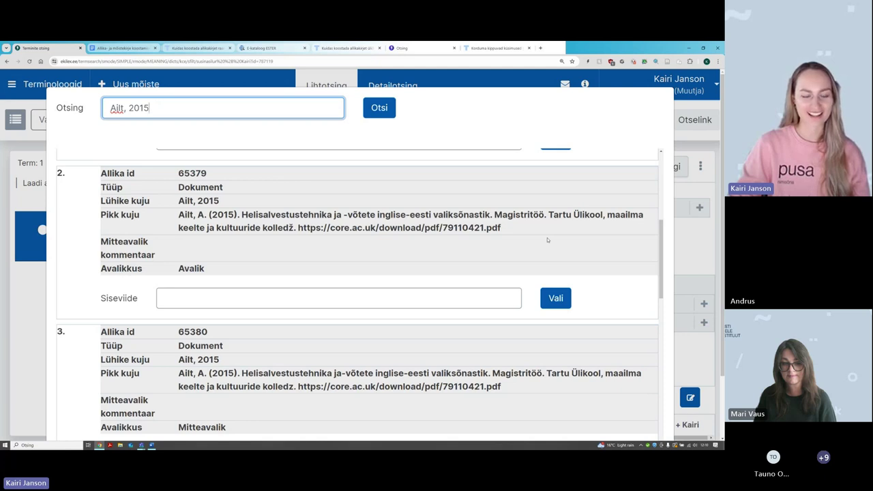
scroll(547, 240, down, 1)
scroll(539, 246, up, 2)
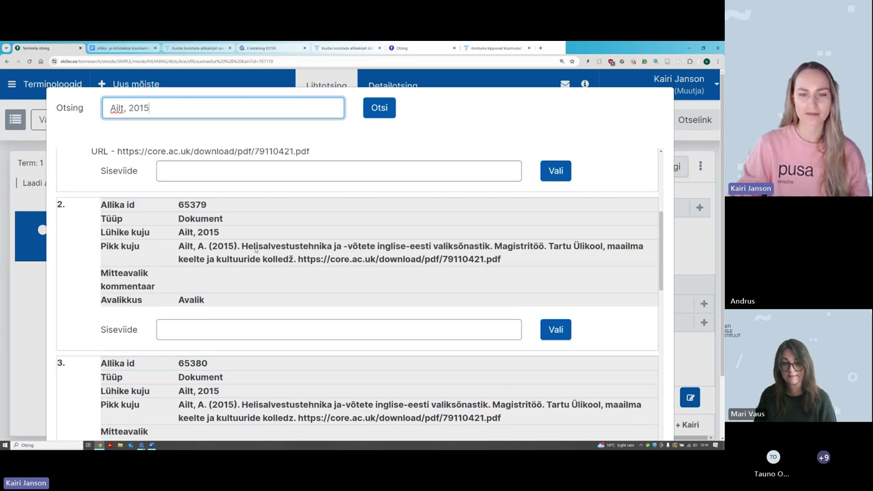
click(556, 329)
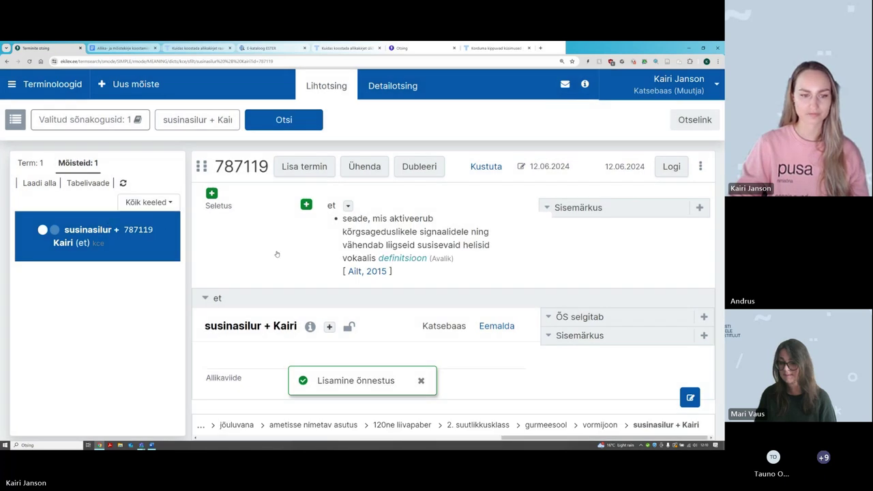
mouse_move(428, 218)
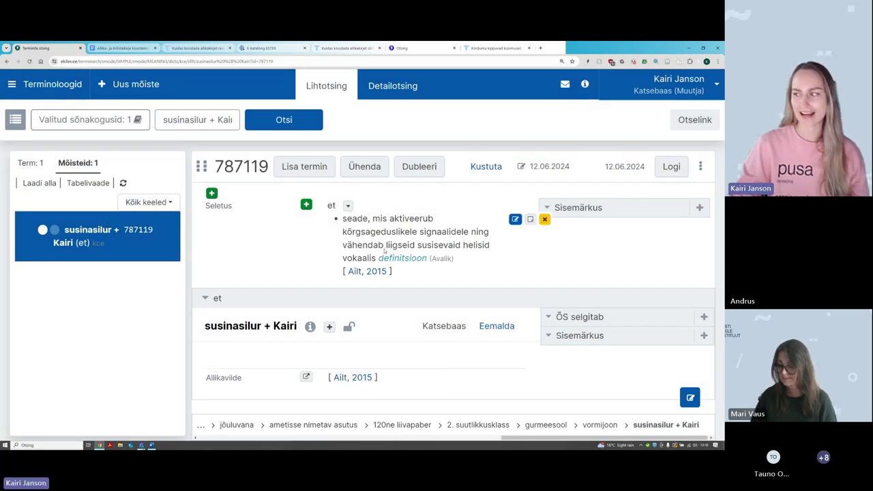
mouse_move(365, 278)
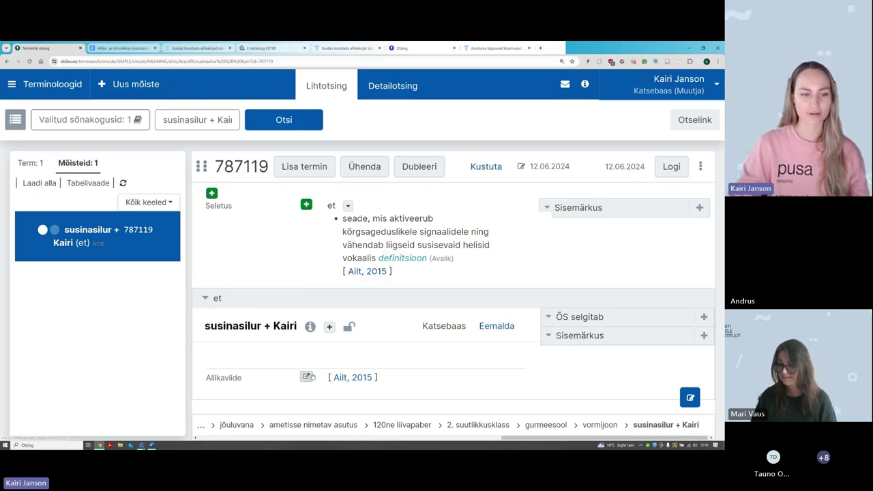
mouse_move(343, 377)
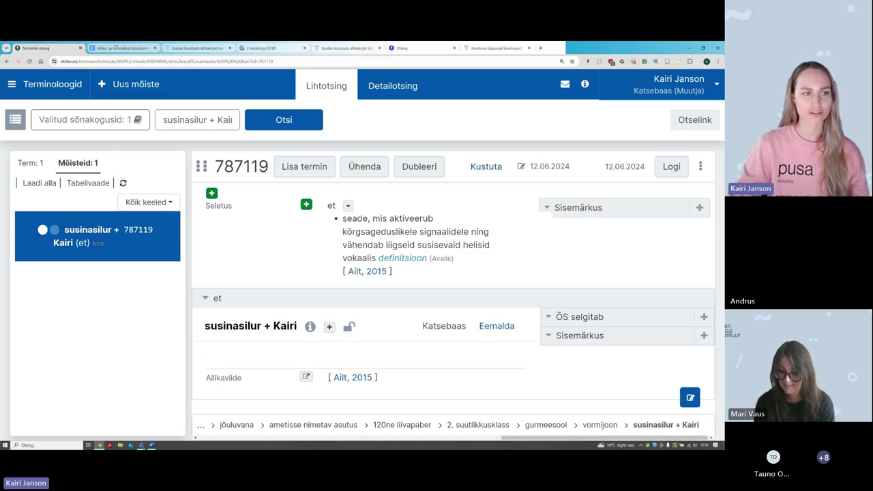
Step: Switch to the Google Docs base material and read item 4 and the second Estonian term, susinaeemaldi, under item 5
click(116, 47)
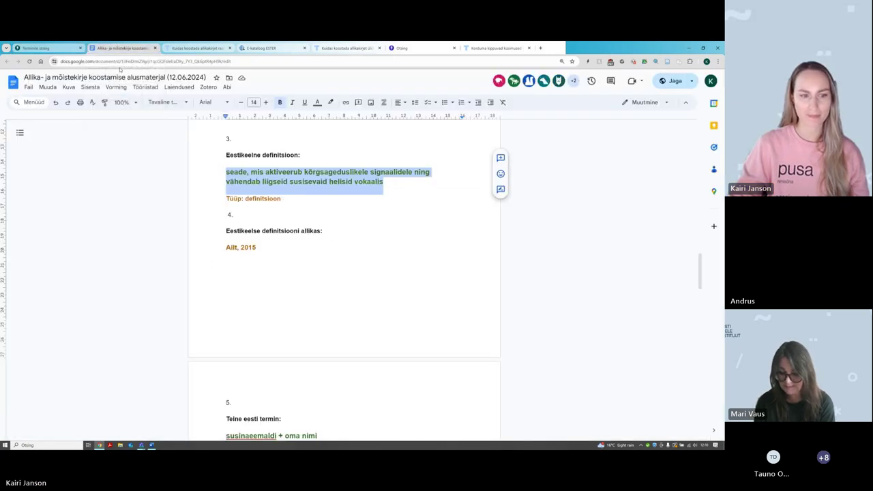
scroll(212, 249, down, 1)
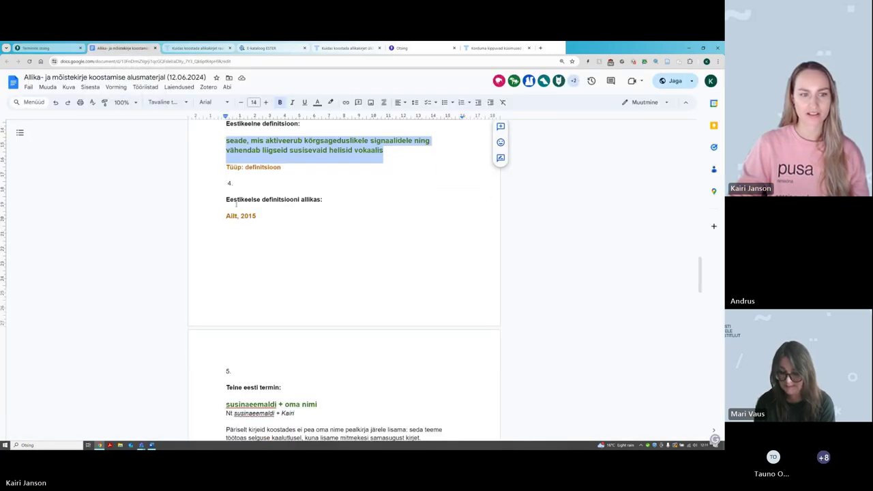
drag(227, 181, 259, 224)
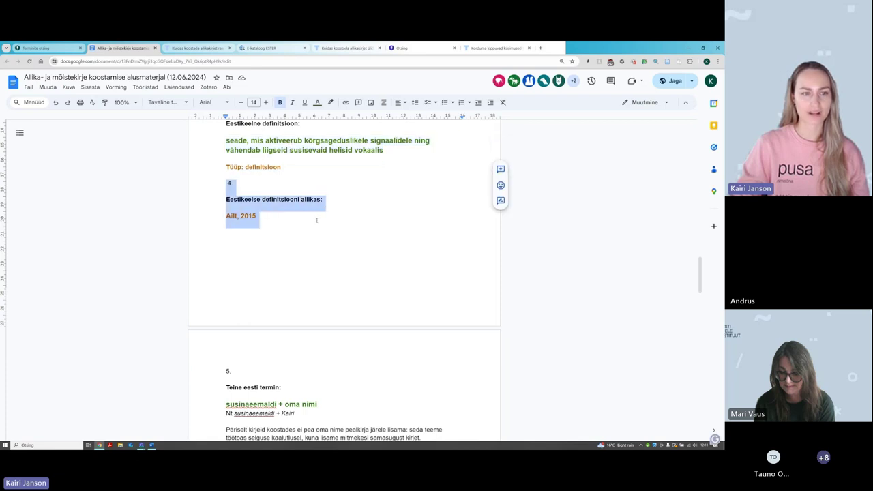
click(274, 257)
scroll(264, 266, down, 5)
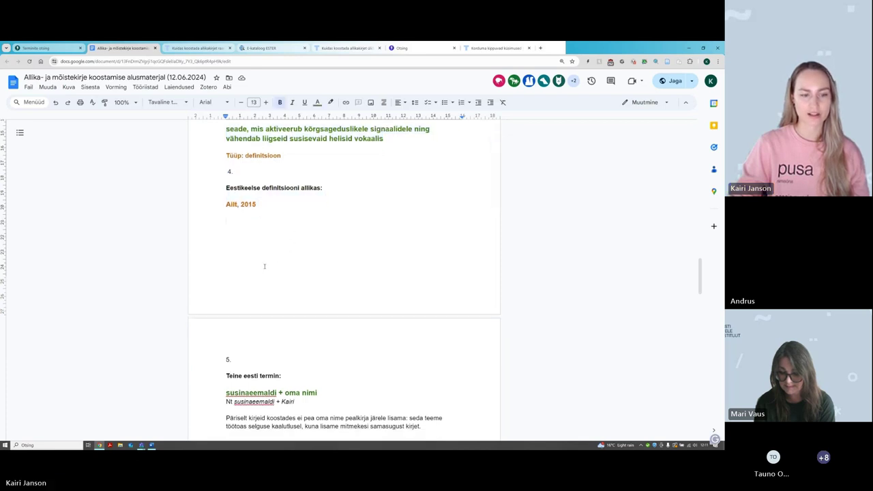
scroll(265, 266, down, 2)
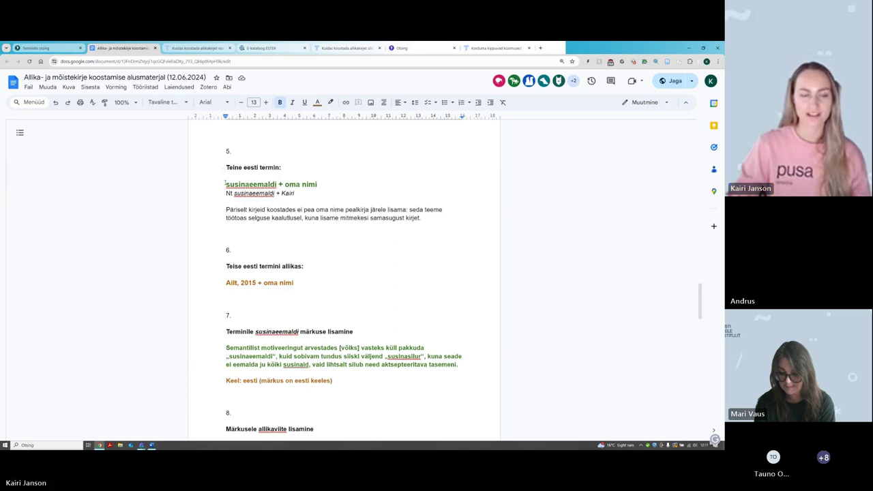
drag(225, 182, 317, 185)
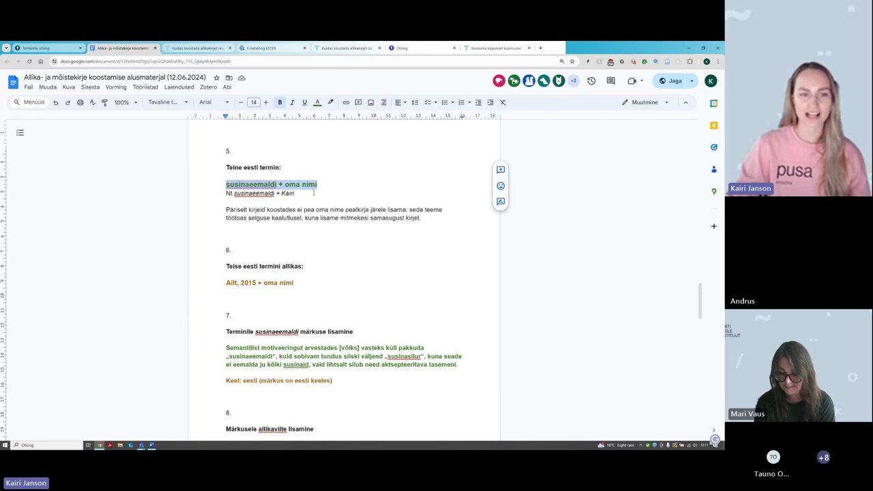
click(249, 194)
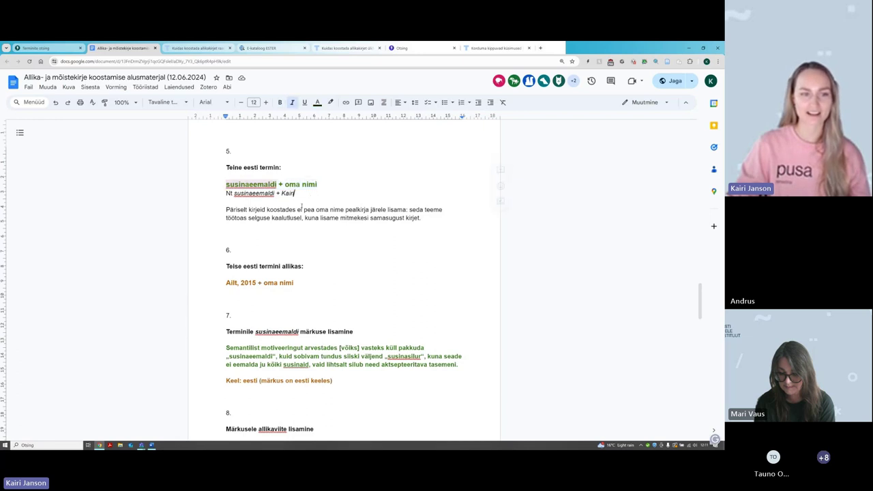
Step: Return to the Ekilex concept entry and open the form for adding a new term to the same concept
click(66, 48)
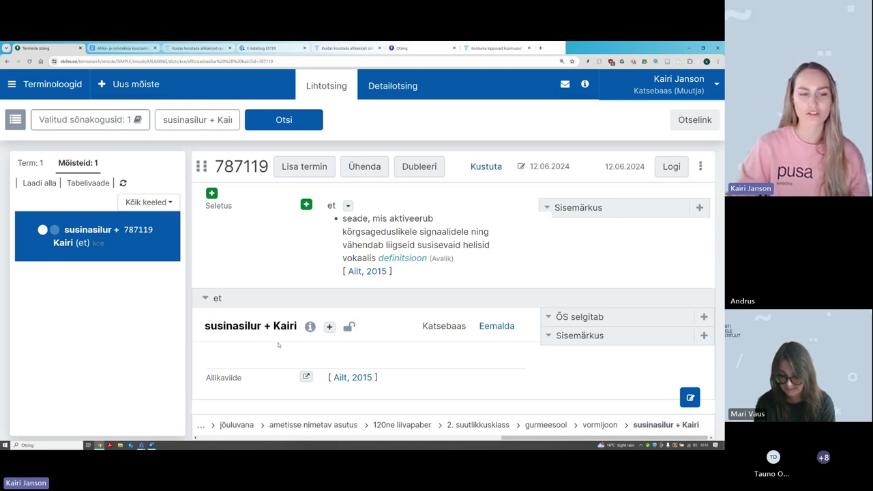
mouse_move(209, 332)
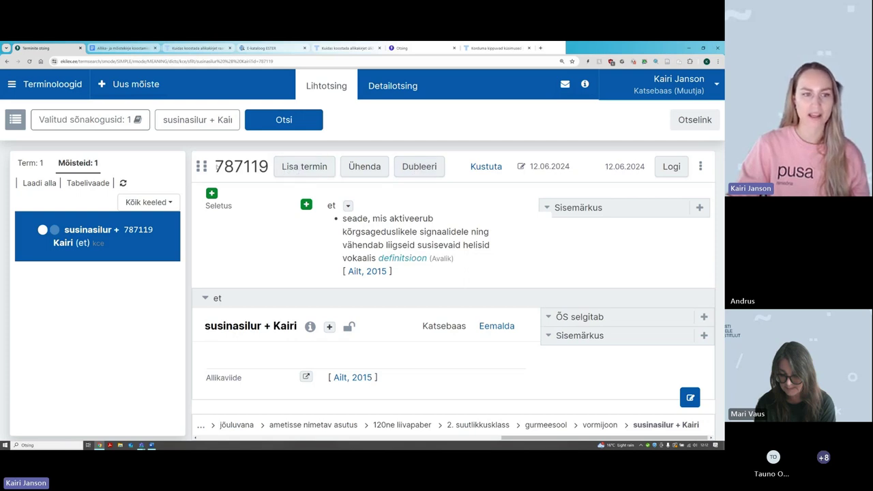
drag(215, 167, 268, 167)
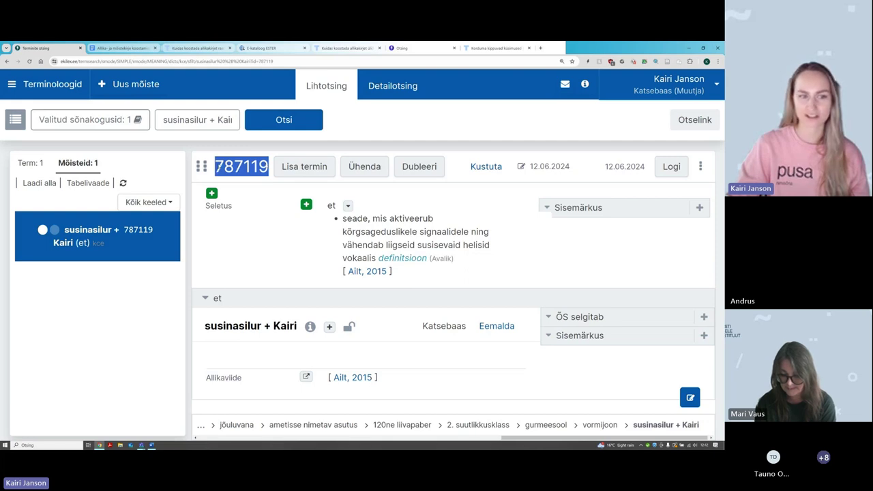
click(264, 188)
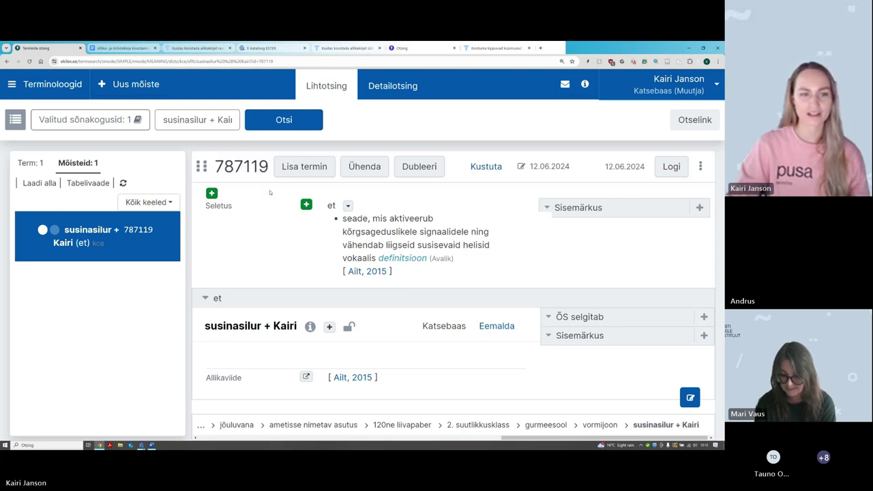
click(298, 167)
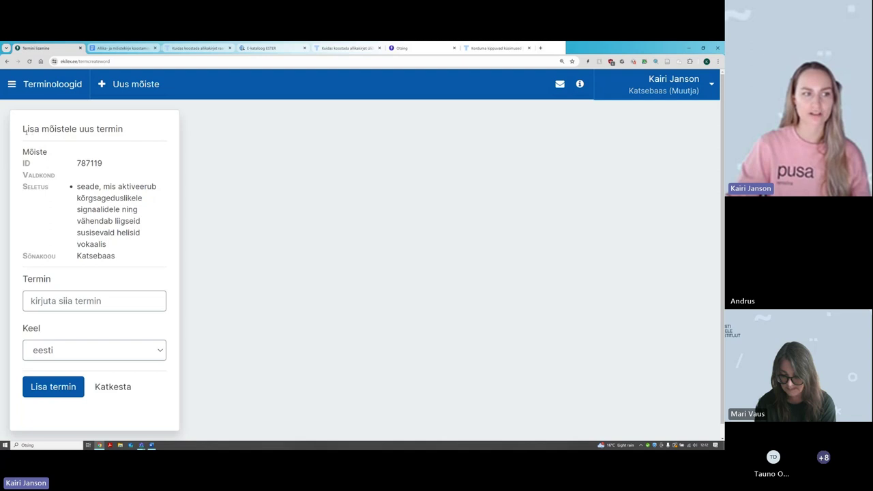
drag(26, 130, 147, 122)
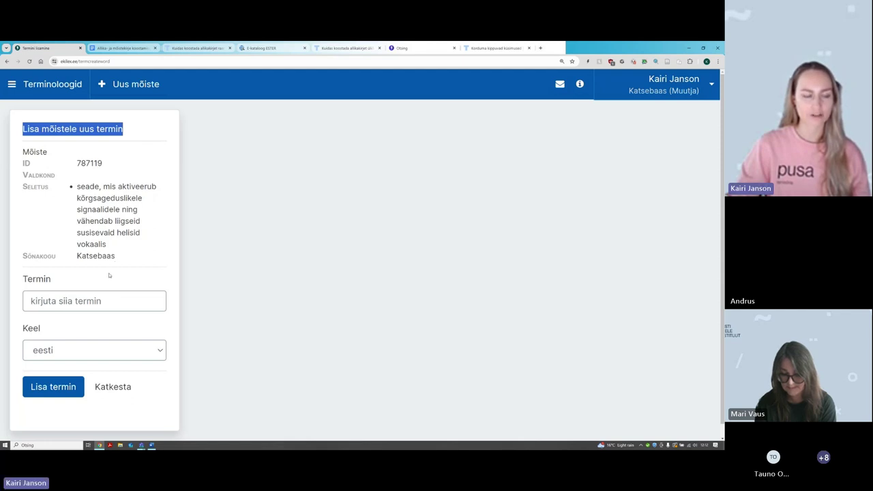
Step: Add the Estonian term "susinaeemaldi", followed by " + " and the editor's first name, to the same concept
click(77, 186)
drag(77, 186, 116, 244)
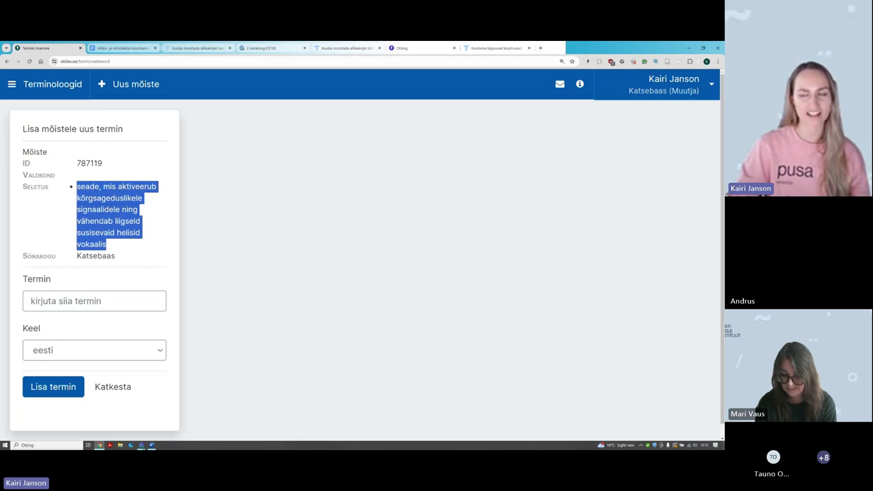
click(80, 298)
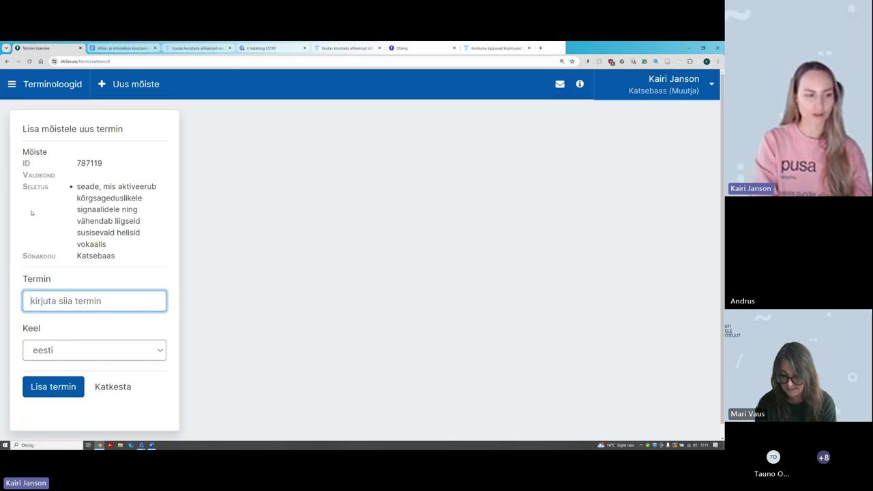
text(susinaee)
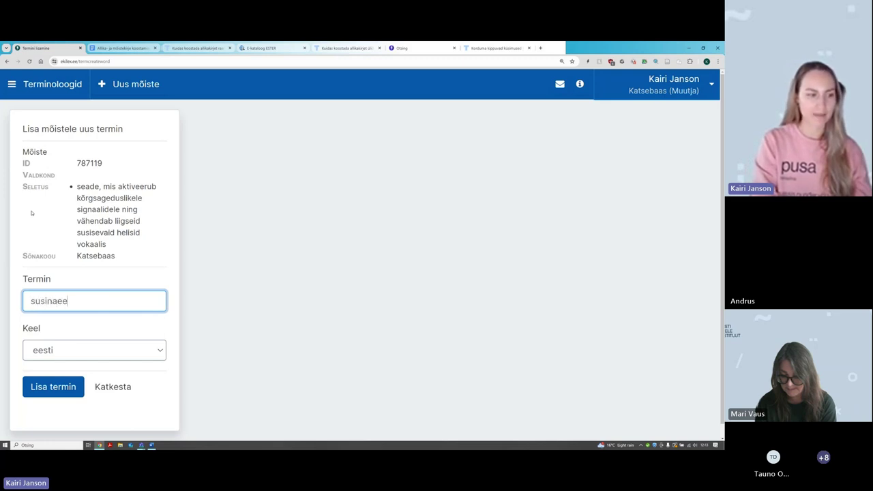
text(maldi + )
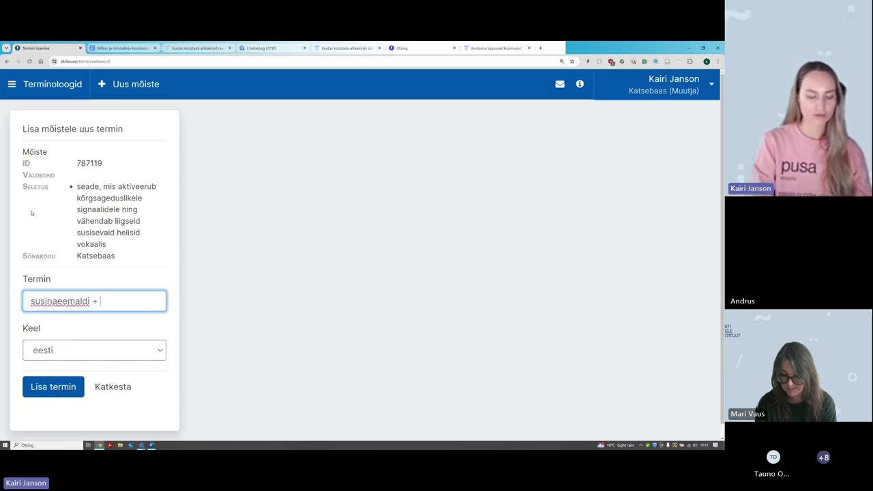
text(Kairi)
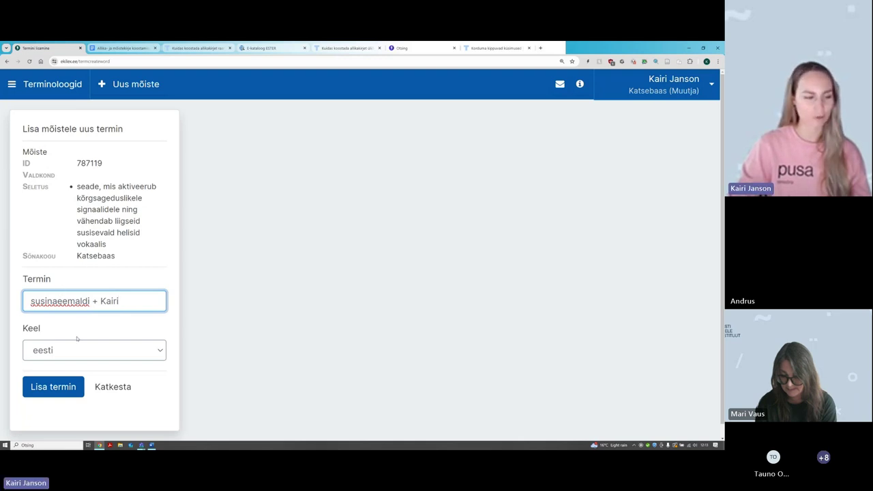
click(68, 387)
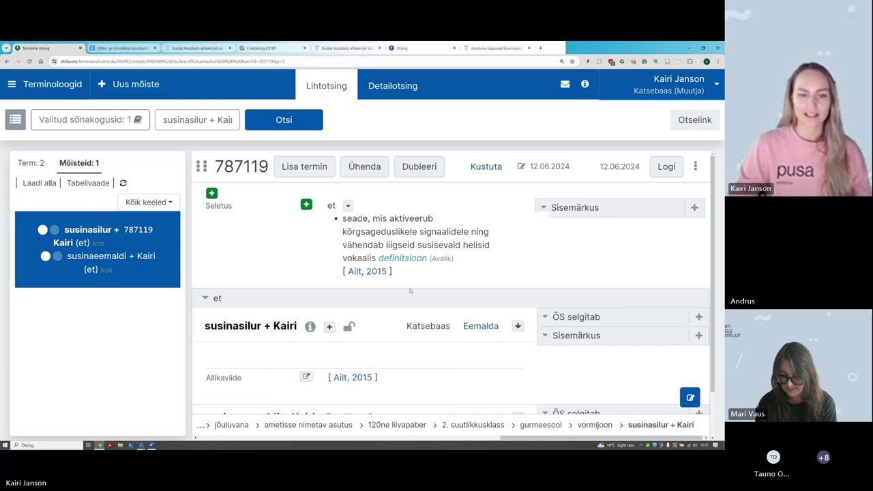
Step: Review the concept entry, comparing its definition and source reference with the two Estonian terms susinasilur and susinaeemaldi
scroll(319, 291, down, 1)
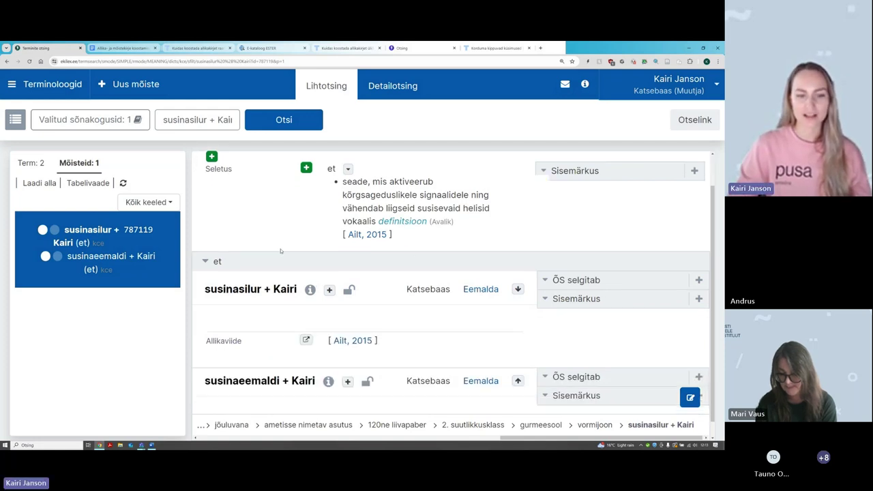
scroll(281, 246, up, 1)
scroll(281, 237, down, 1)
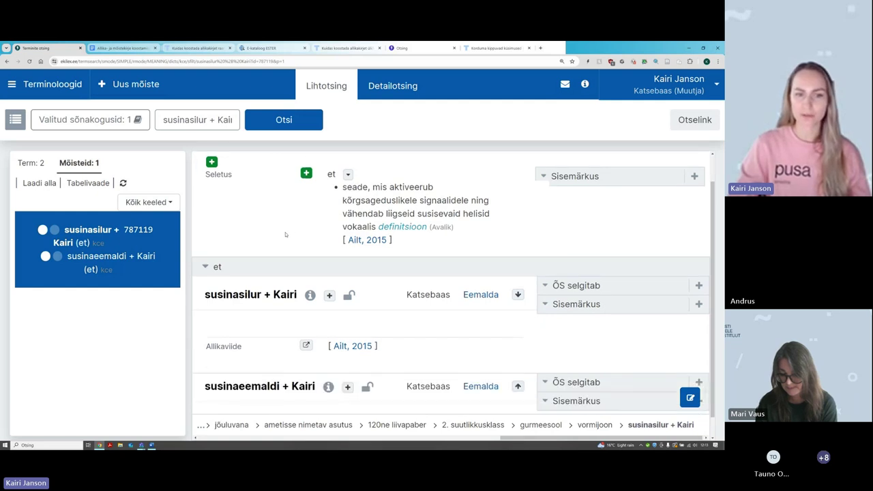
mouse_move(347, 189)
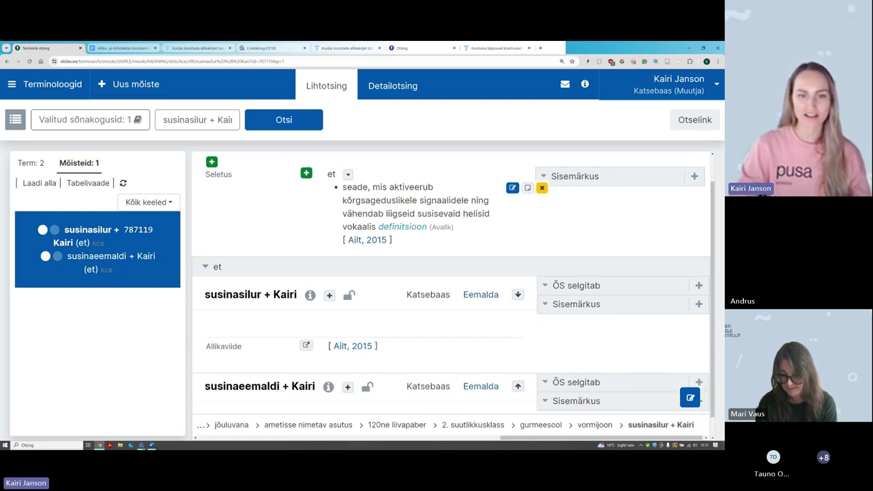
scroll(279, 249, down, 1)
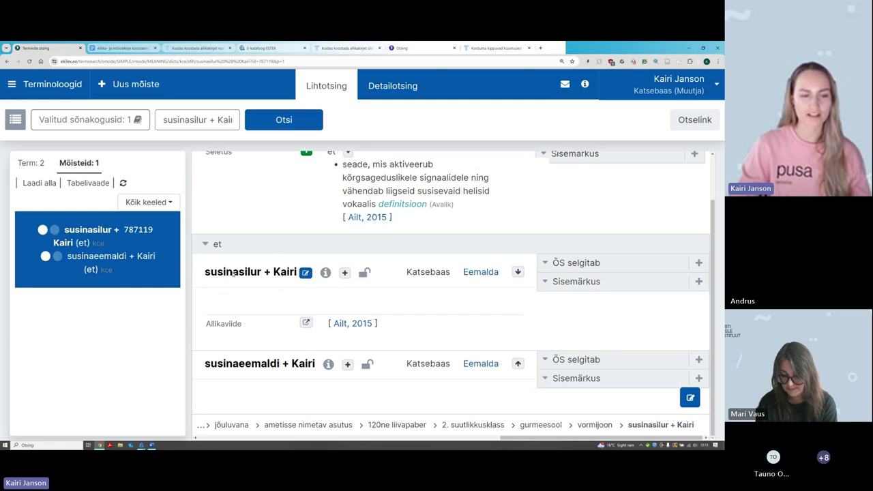
mouse_move(212, 366)
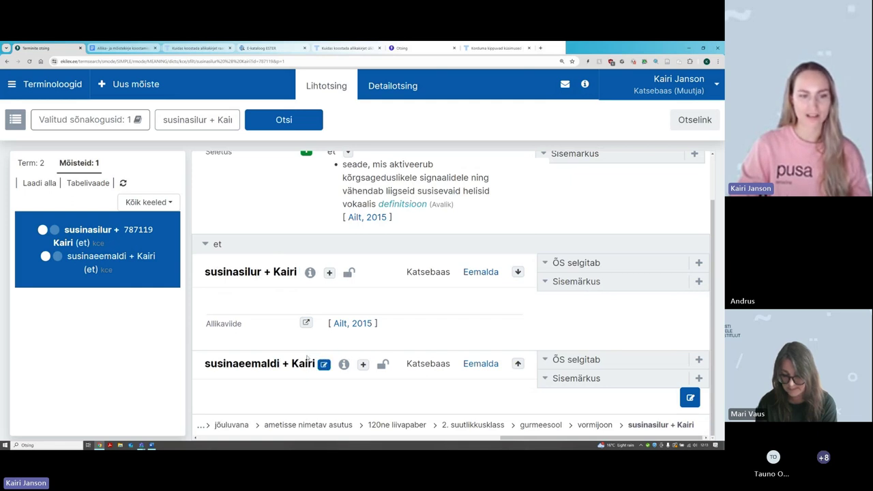
scroll(251, 261, up, 1)
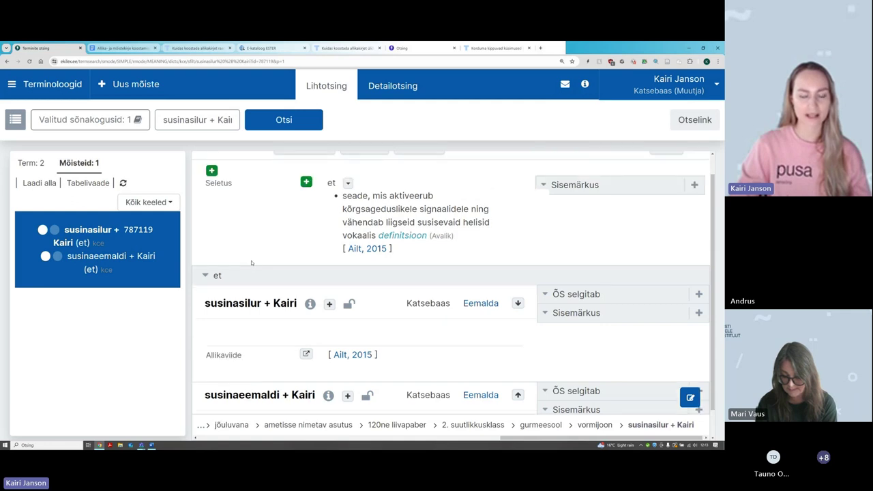
mouse_move(260, 304)
mouse_move(430, 249)
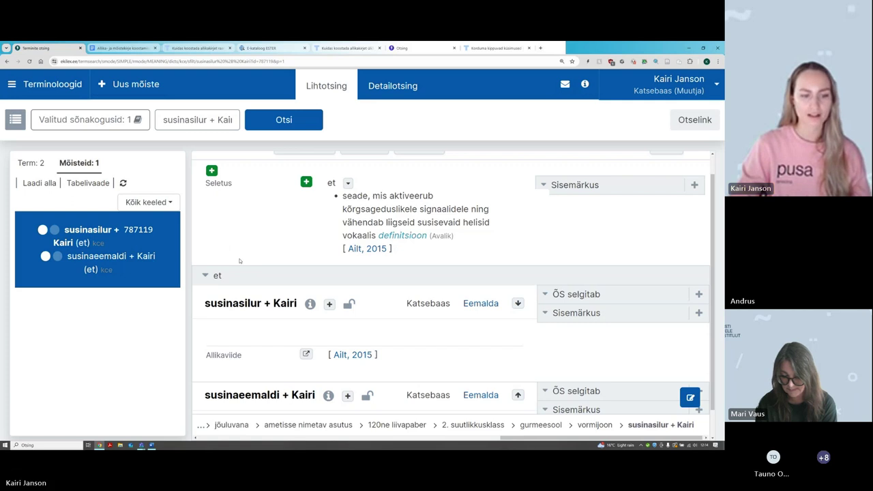
Step: Examine the heading of the first Estonian term, susinasilur, and how it is written in lowercase in the concept entry
scroll(239, 260, down, 1)
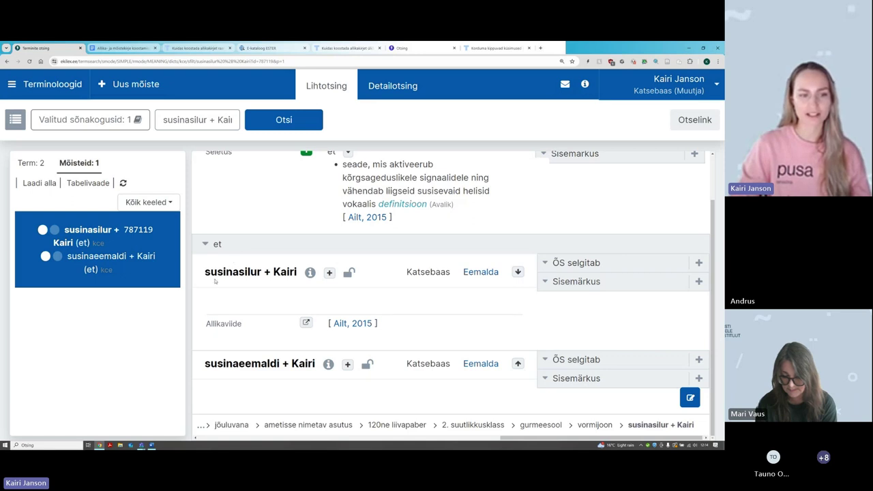
mouse_move(207, 276)
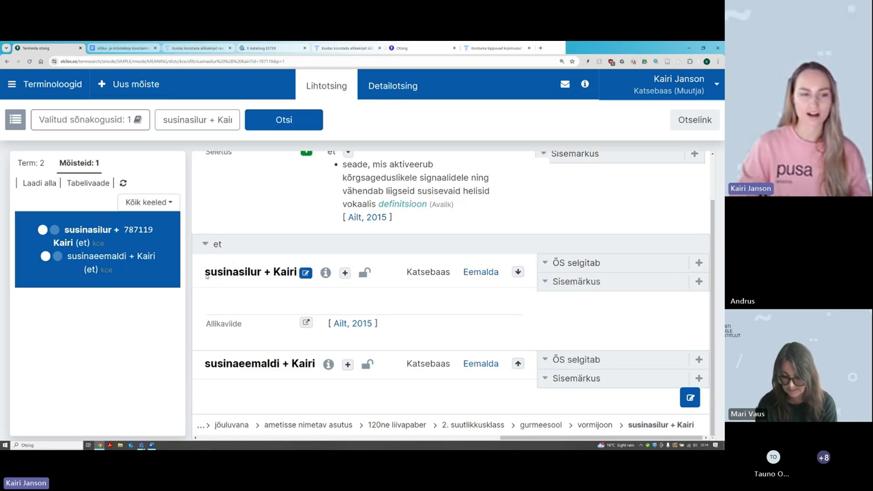
drag(205, 273, 202, 274)
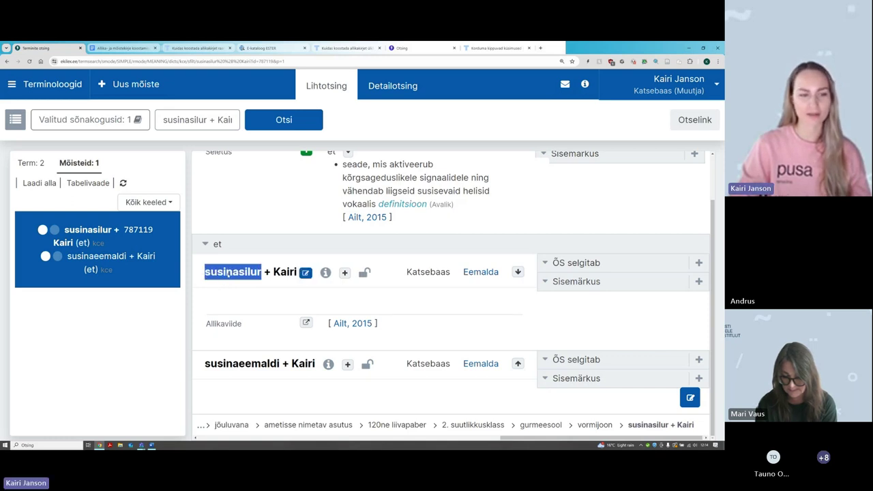
click(242, 264)
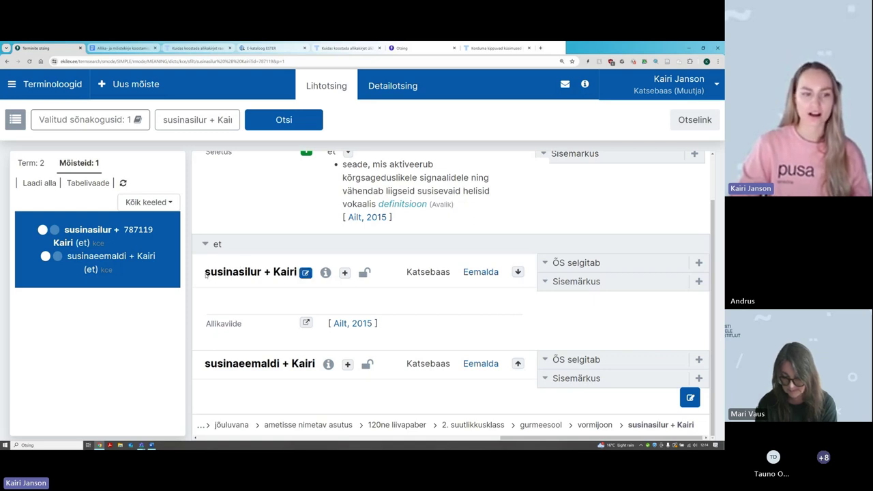
drag(205, 274, 211, 272)
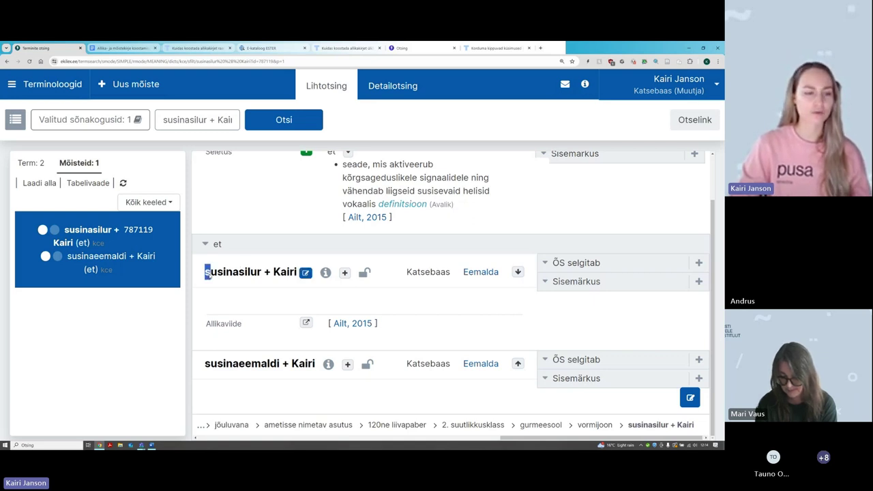
click(207, 275)
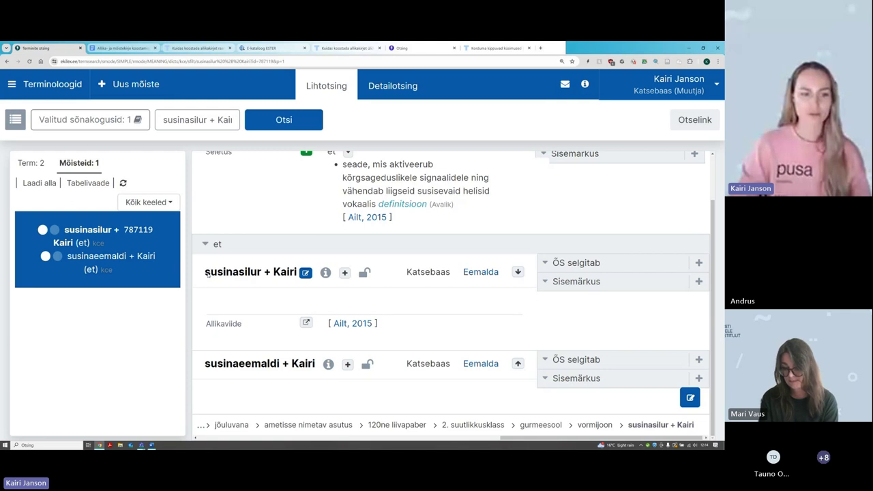
drag(206, 272, 263, 274)
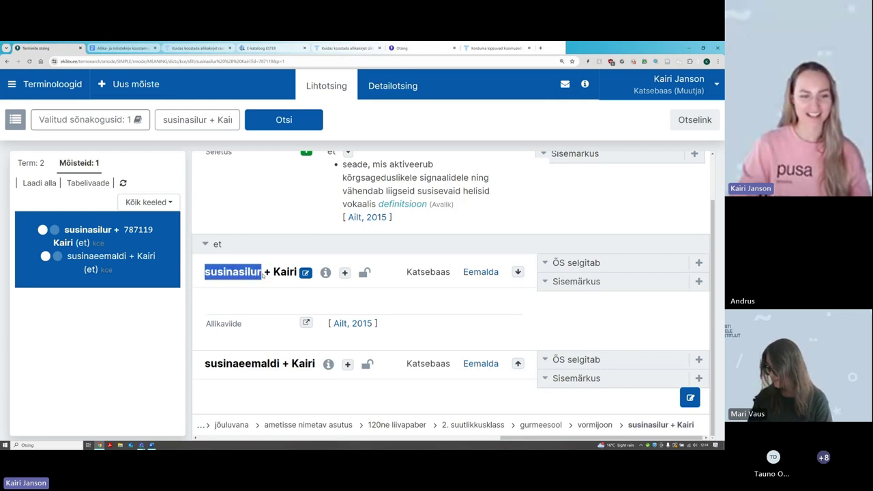
click(235, 273)
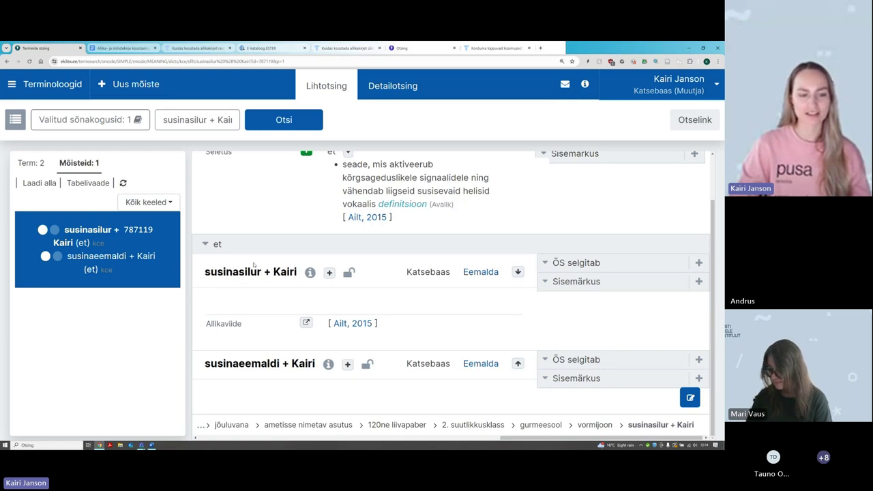
scroll(258, 267, up, 1)
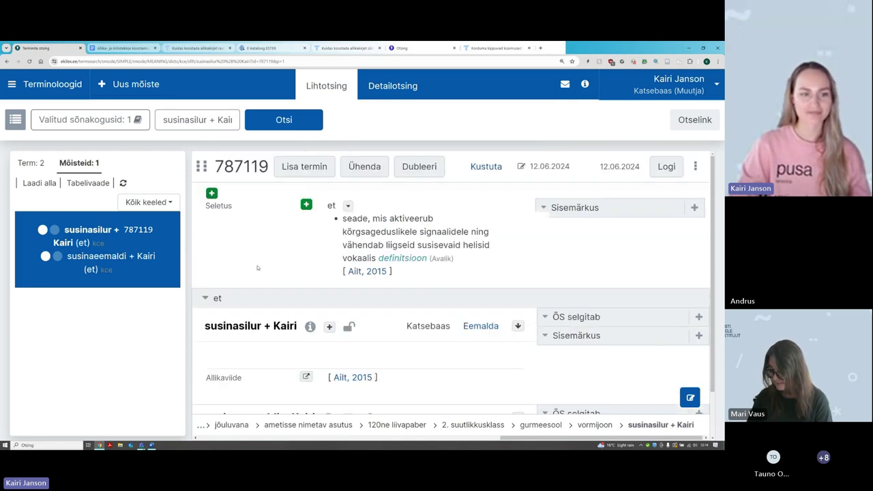
scroll(258, 267, down, 1)
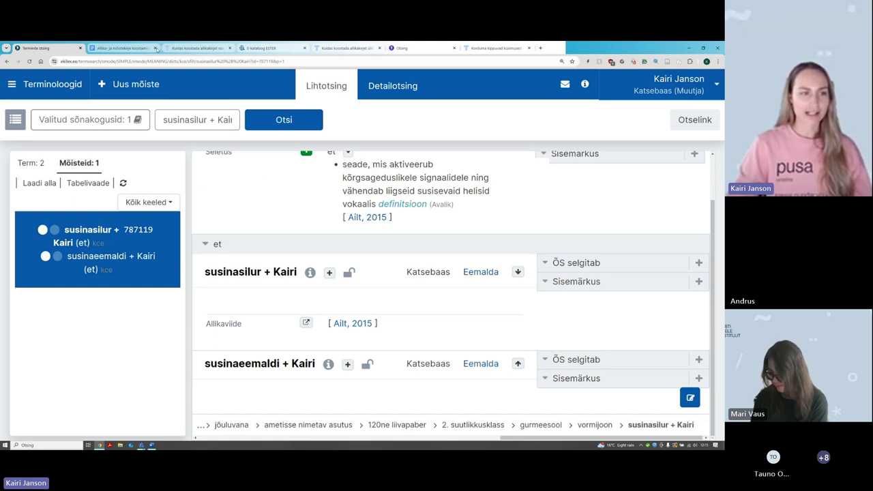
Step: Switch to the Google Docs base material and read item 6 about the source of the second Estonian term
click(127, 49)
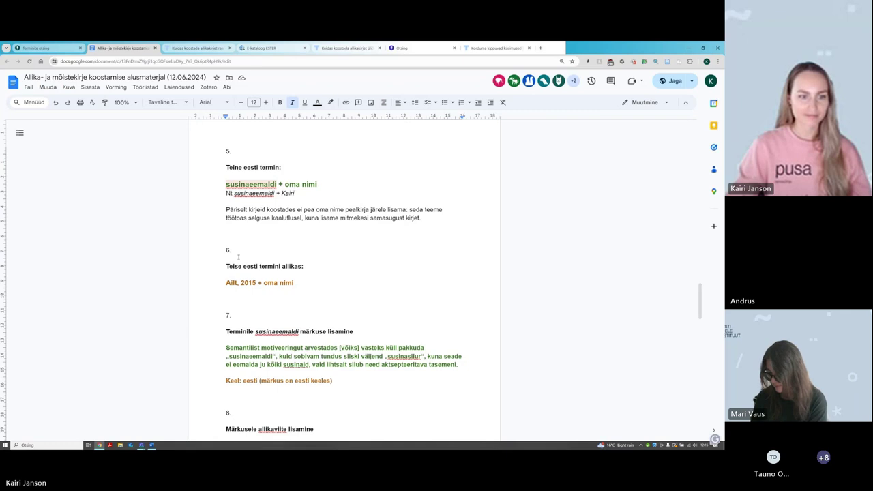
click(264, 227)
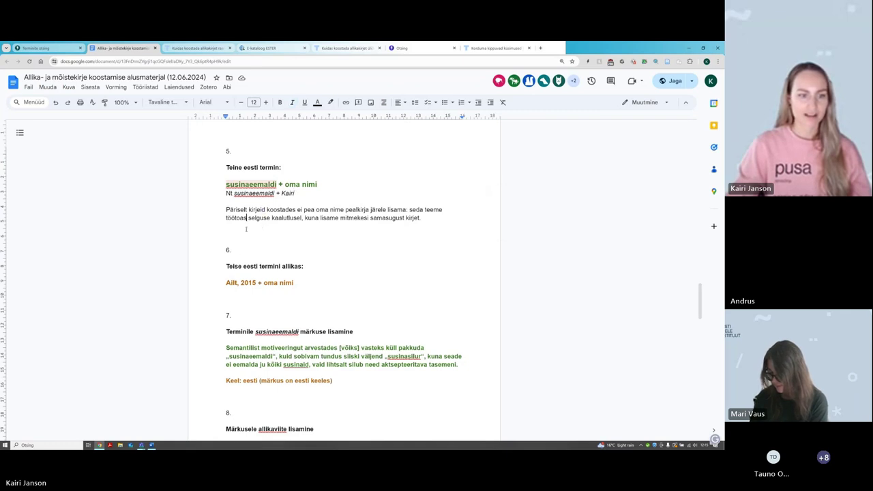
drag(227, 249, 238, 253)
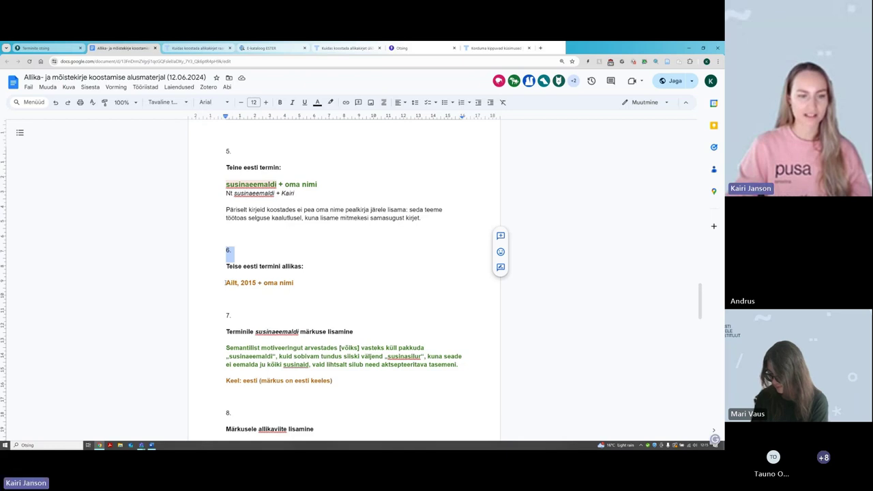
scroll(242, 220, down, 1)
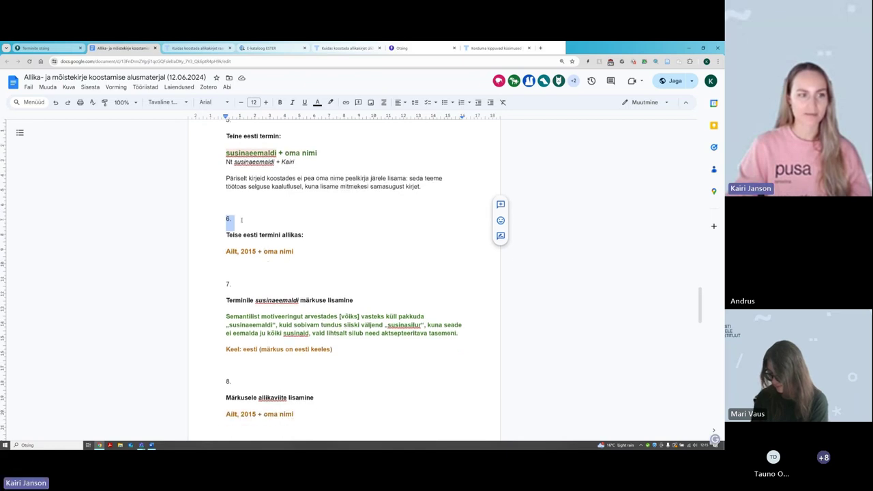
Step: Return to the Ekilex concept entry and start adding a source reference (Allikaviide) to the term susinaeemaldi
click(41, 48)
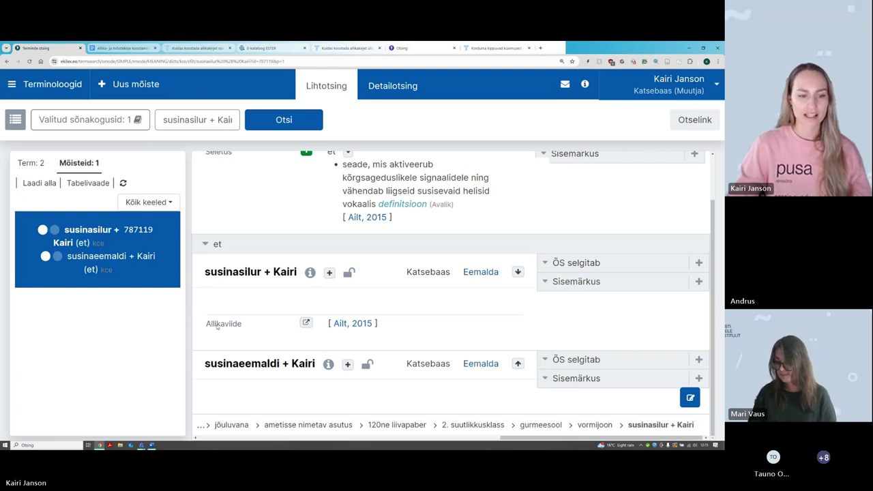
mouse_move(210, 366)
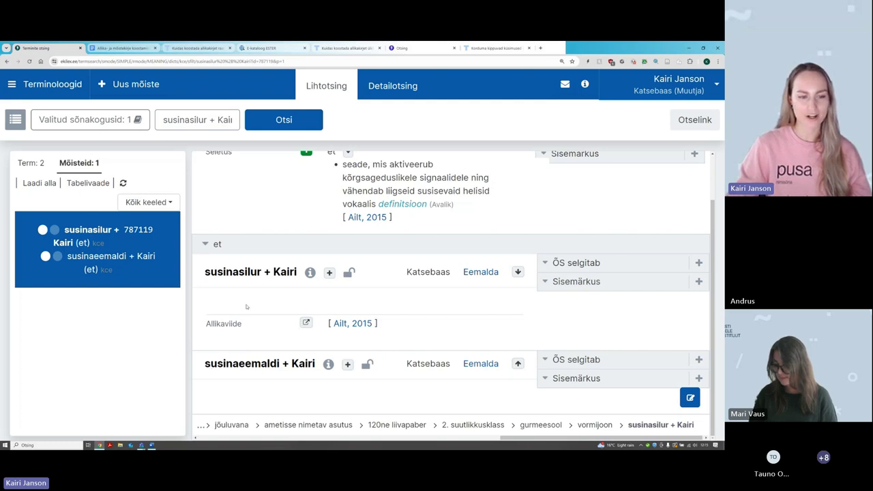
mouse_move(242, 366)
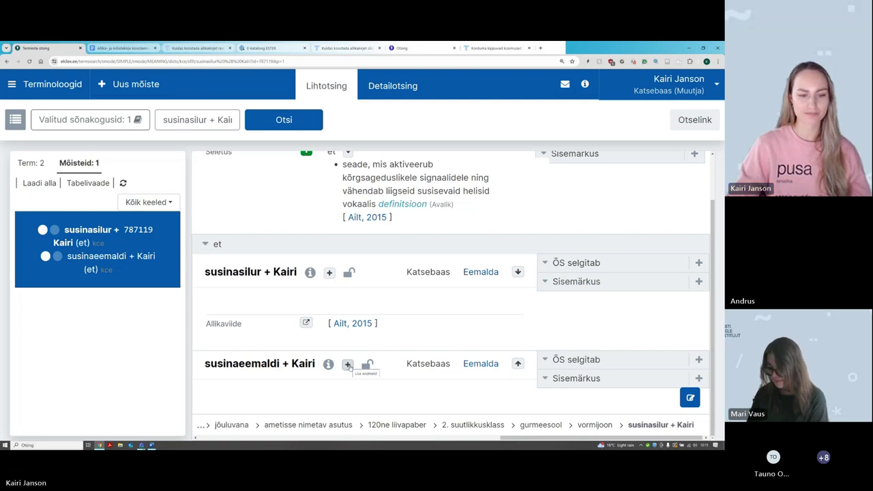
click(348, 365)
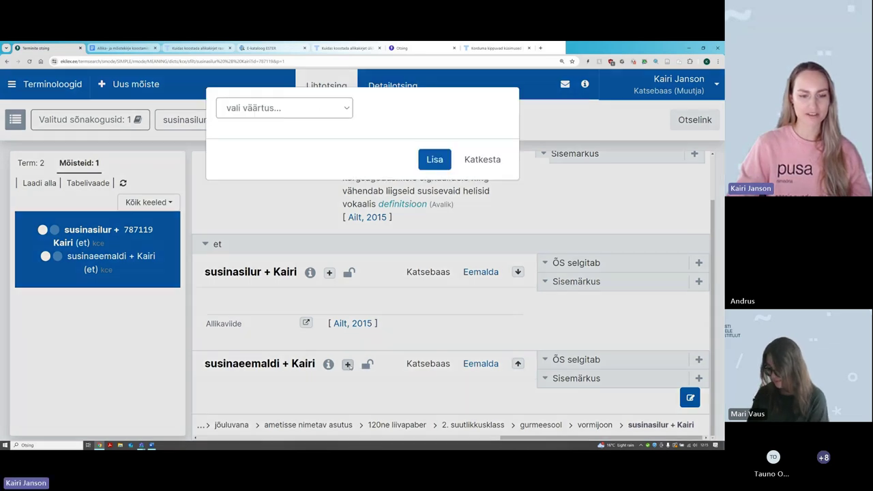
click(288, 108)
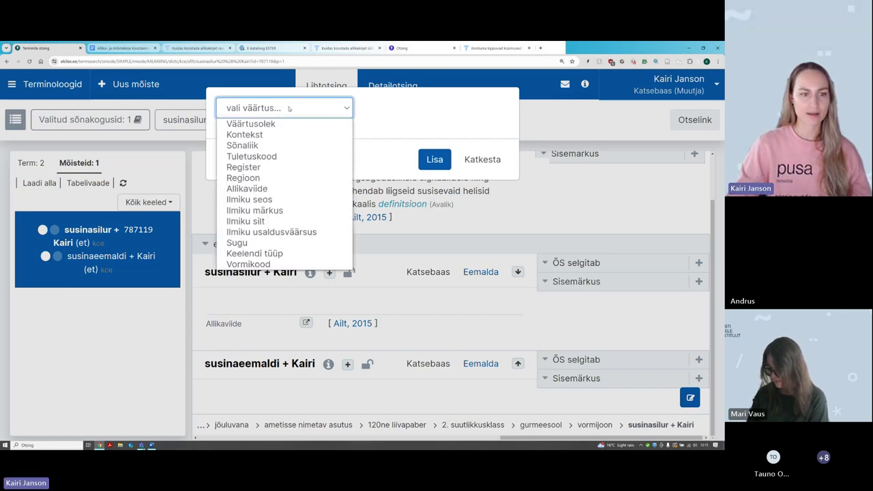
key(Escape)
click(291, 184)
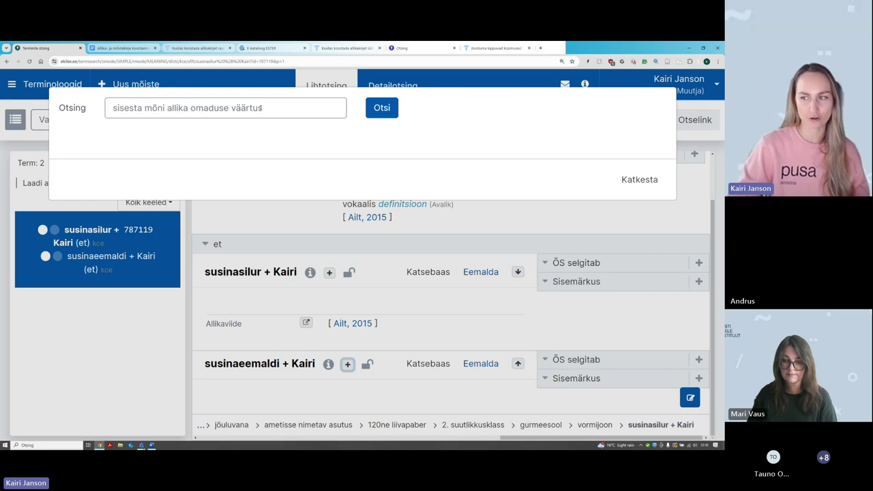
Step: Search the sources by the author's surname and 2015, and choose source 65379 as the reference for susinaeemaldi
click(260, 107)
text(ailt)
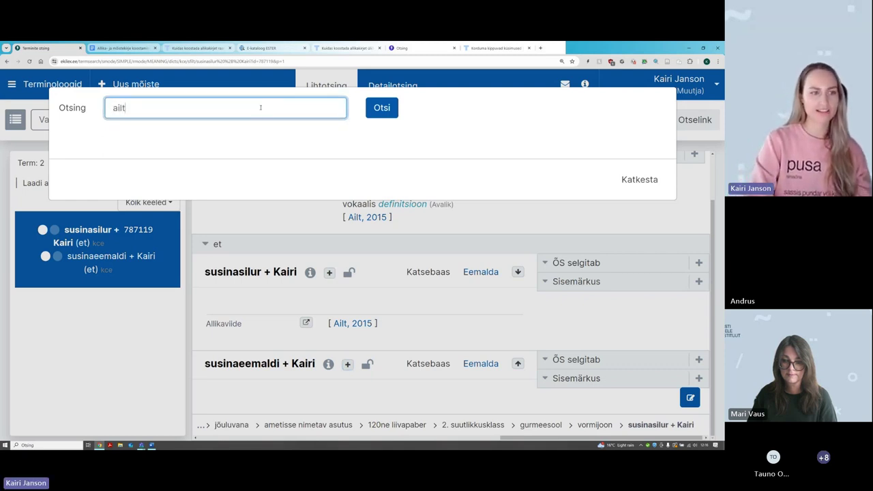
text(, 2015)
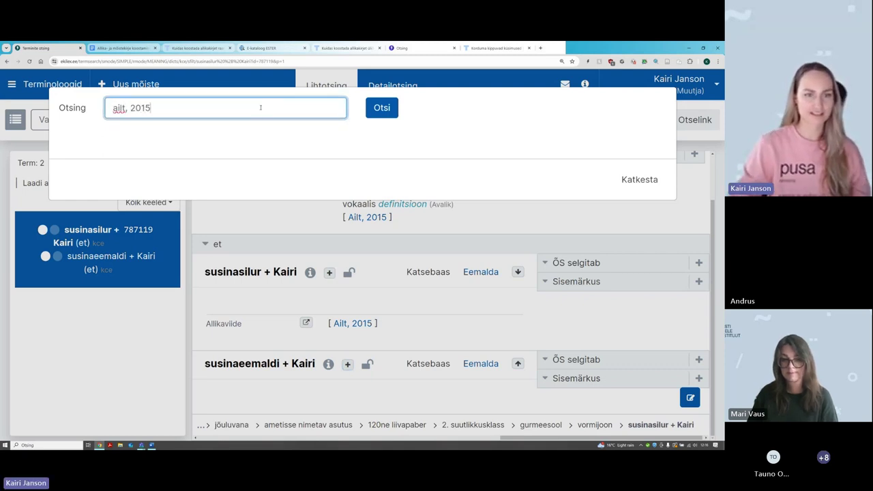
click(282, 135)
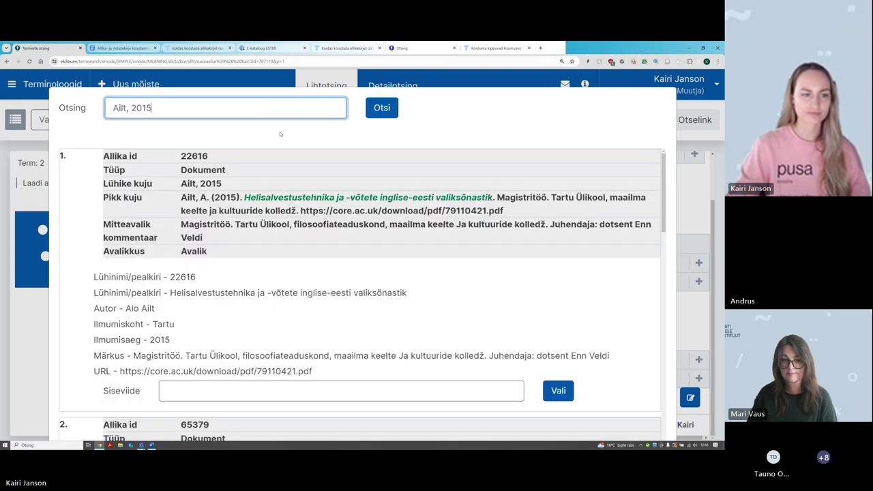
scroll(334, 221, down, 5)
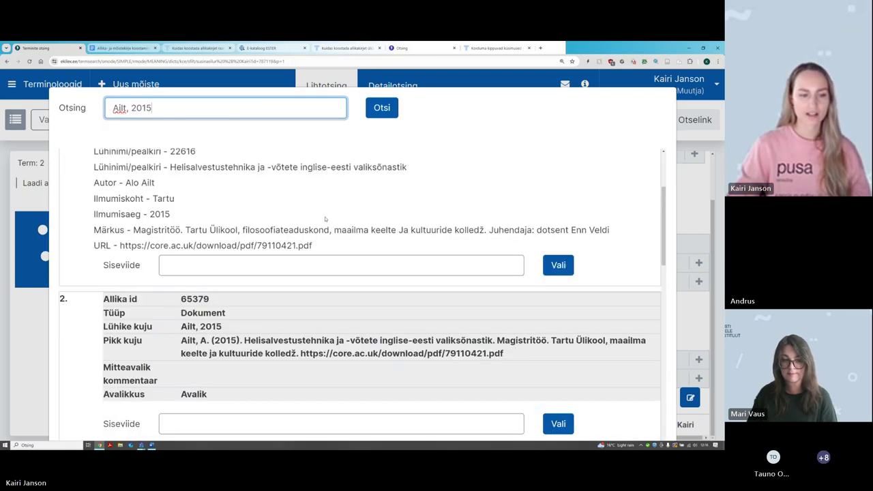
scroll(345, 224, up, 3)
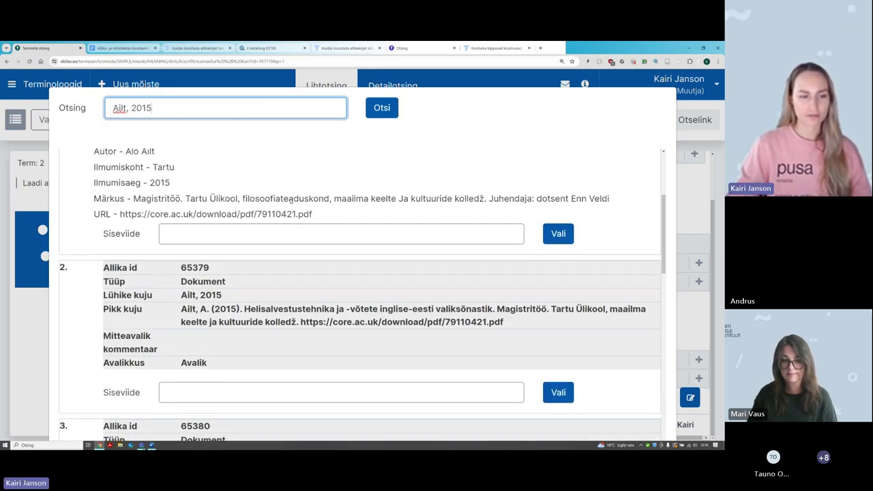
scroll(347, 246, down, 1)
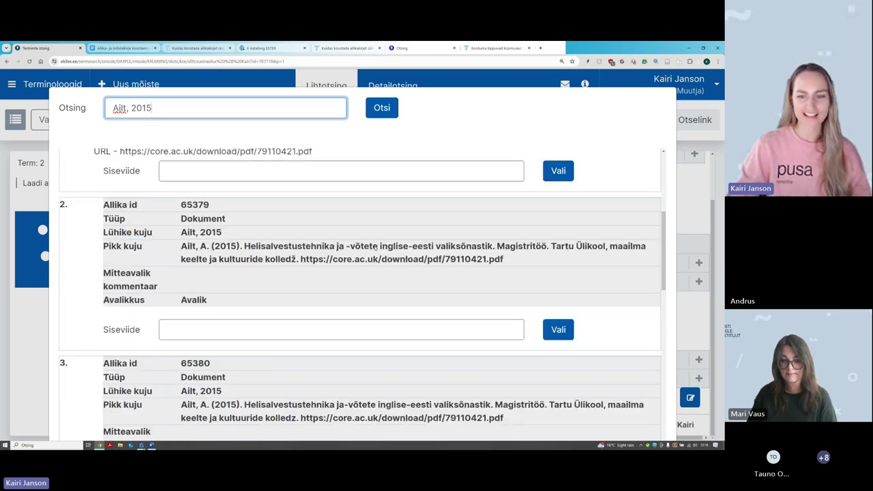
click(563, 330)
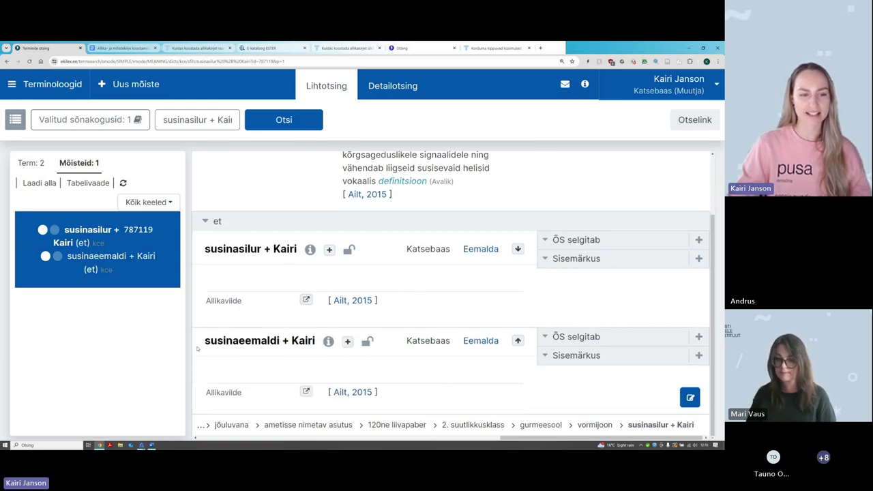
mouse_move(231, 246)
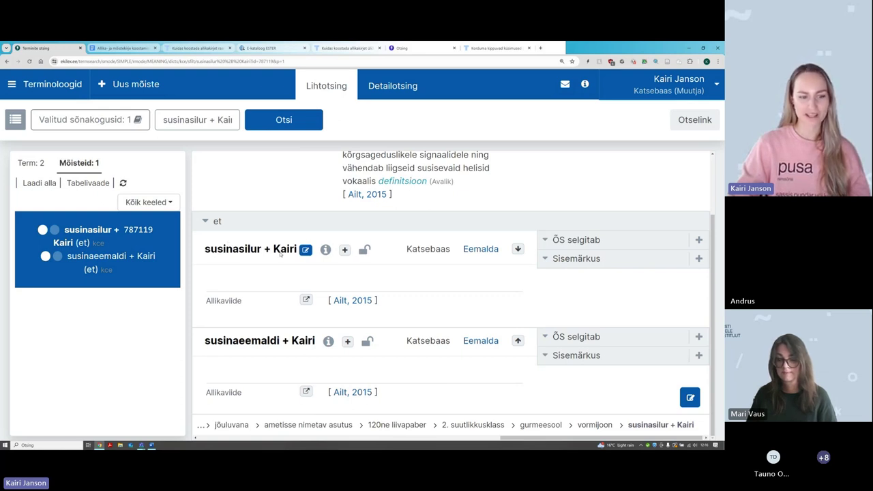
mouse_move(231, 344)
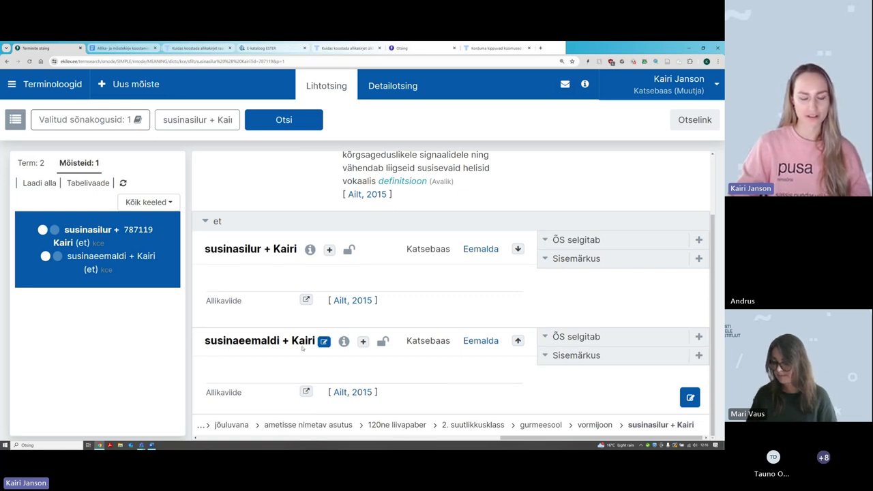
mouse_move(369, 300)
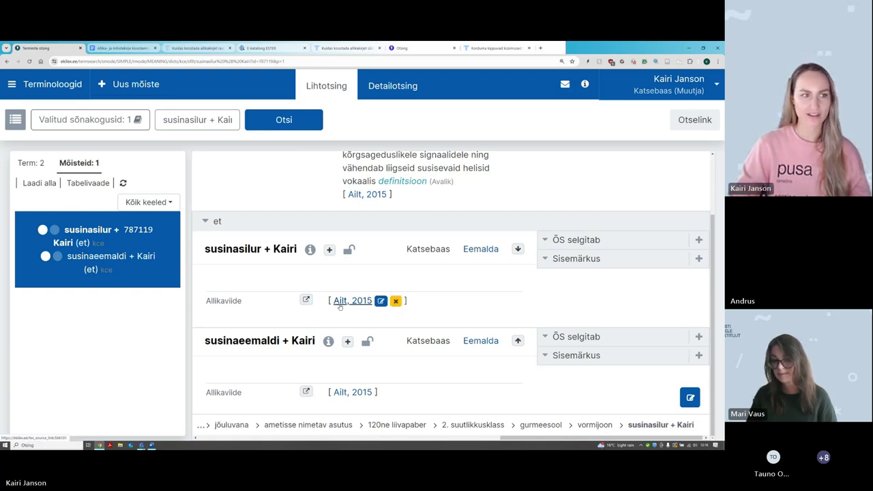
click(111, 46)
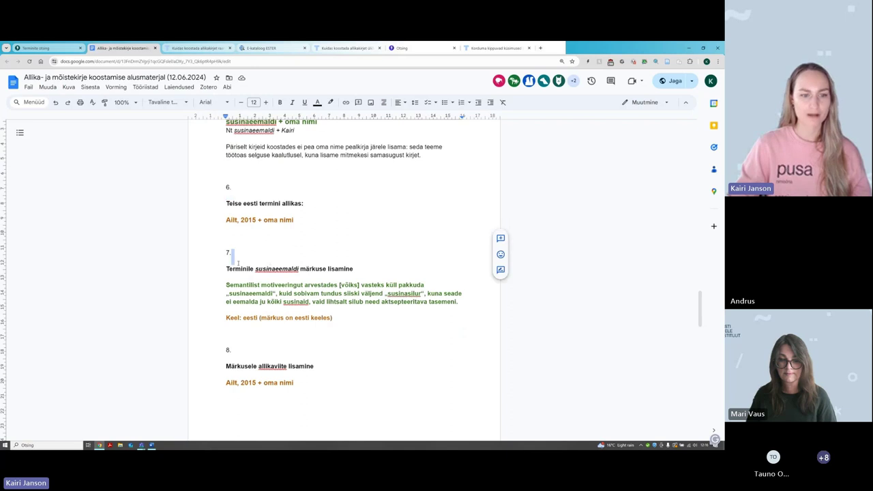
click(232, 269)
scroll(255, 253, down, 2)
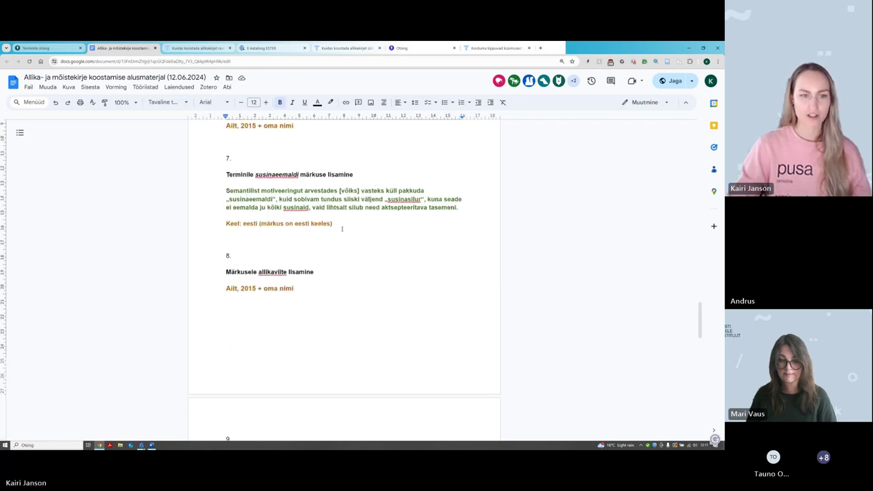
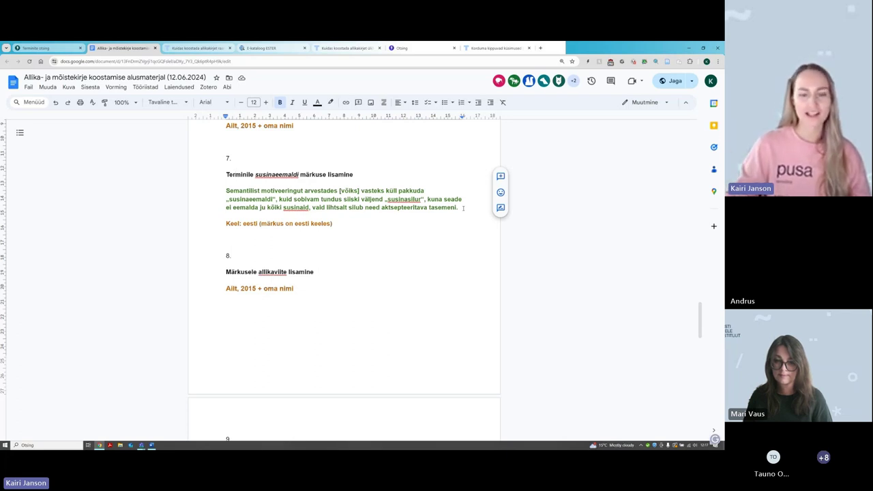
scroll(198, 184, up, 3)
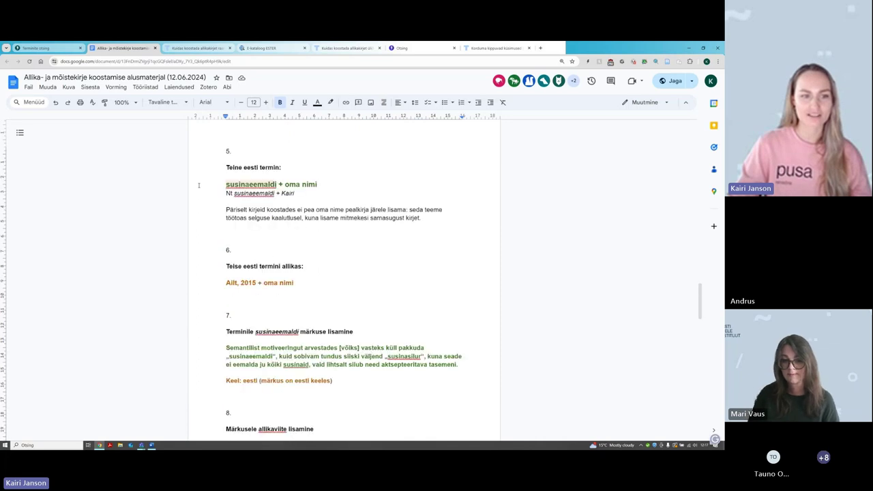
scroll(208, 195, down, 2)
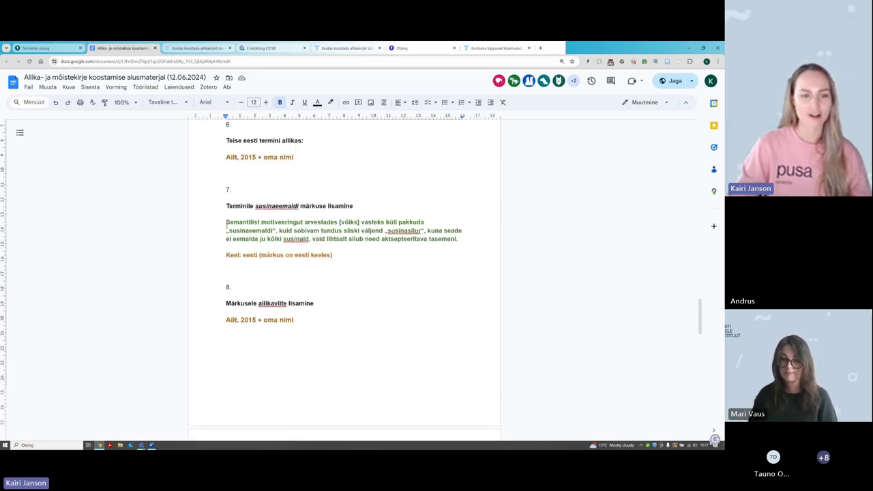
drag(225, 221, 460, 237)
key(ctrl+c)
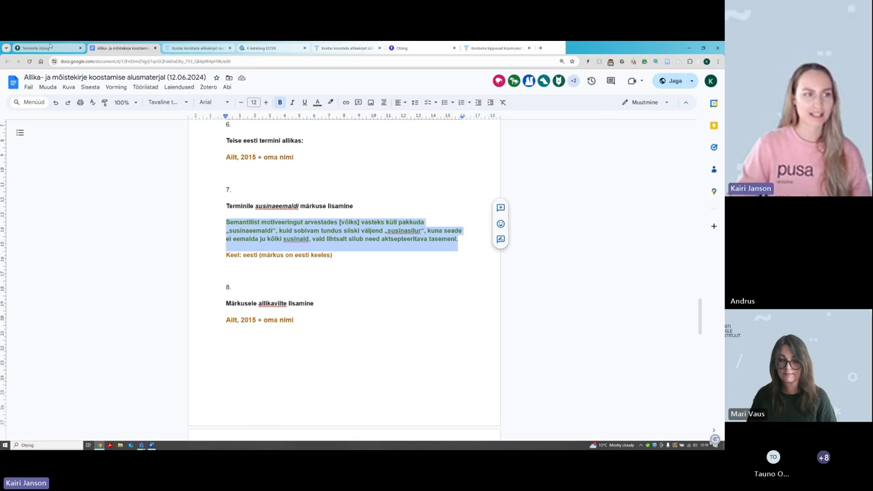
Step: Return to the Ekilex concept entry, start an Ilmiku märkus for susinaeemaldi and paste the copied note text
click(49, 48)
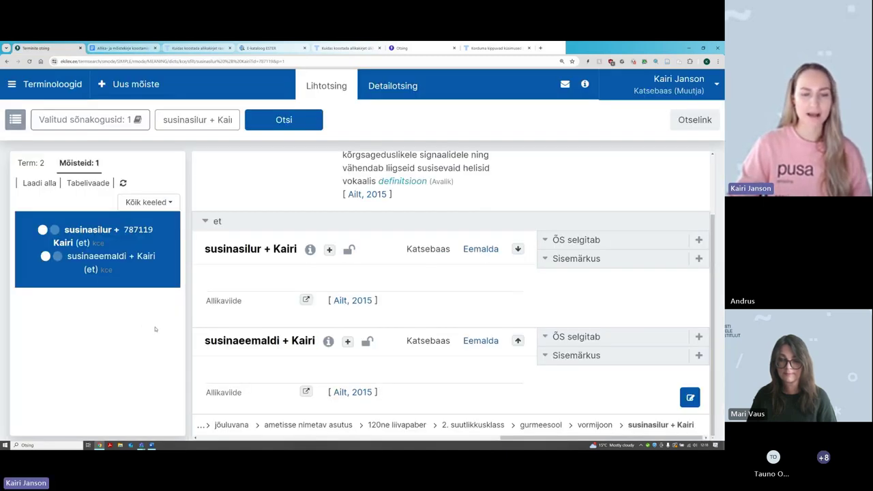
mouse_move(234, 344)
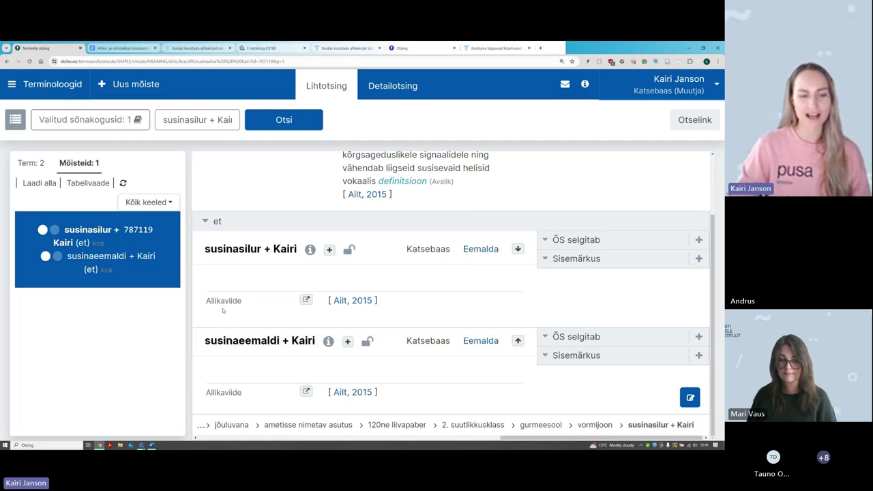
mouse_move(227, 324)
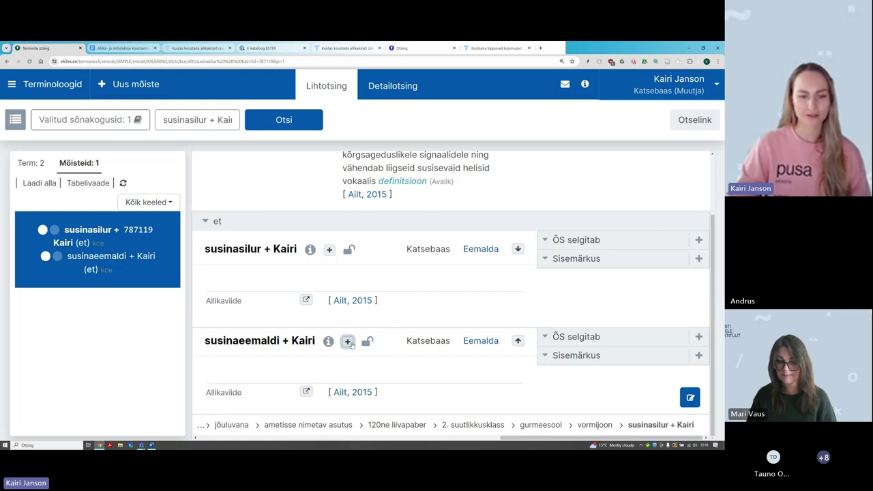
click(348, 342)
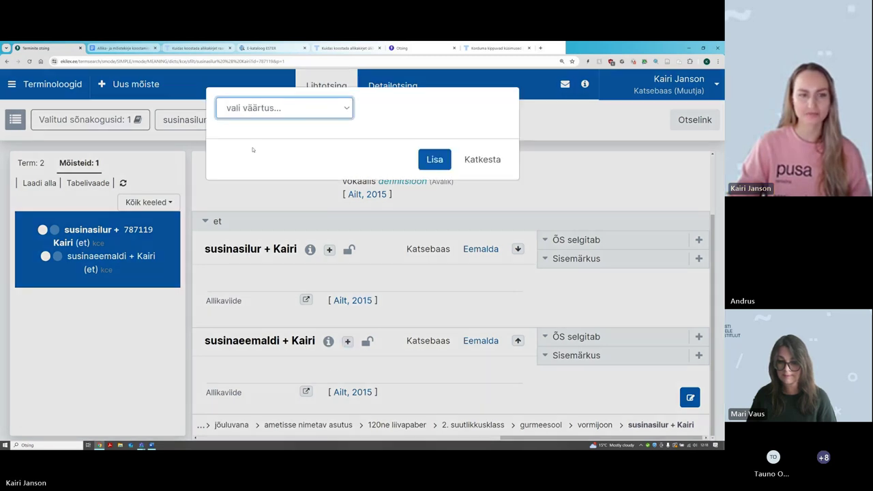
click(269, 109)
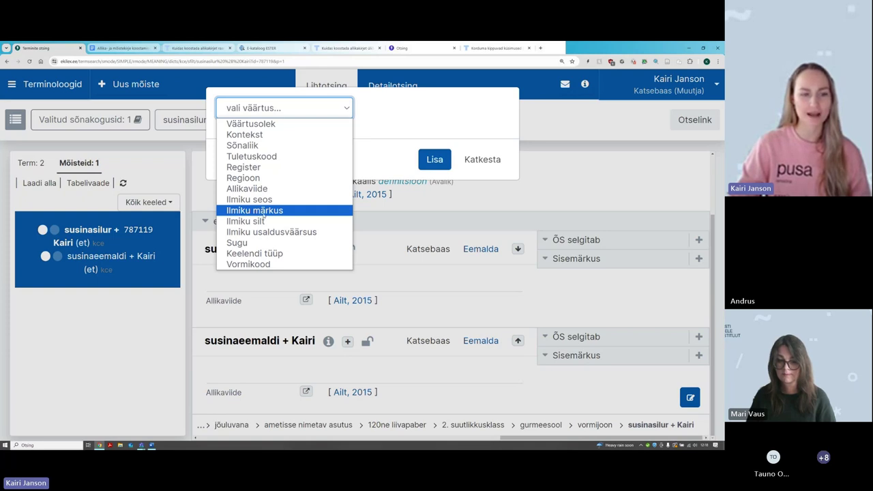
click(263, 212)
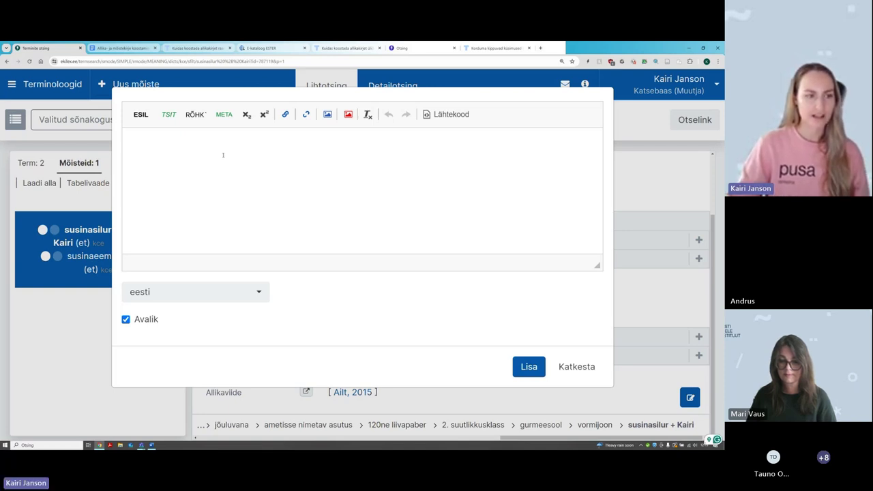
key(ctrl+v)
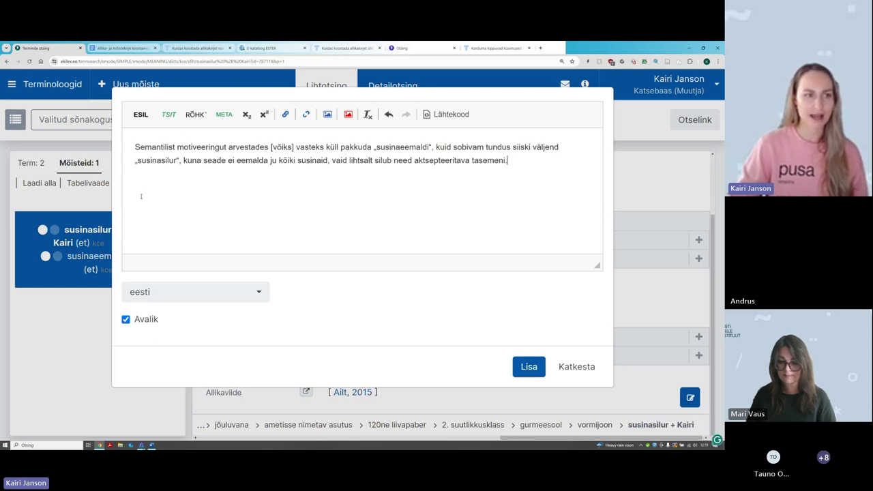
Step: Check the note in item 7 of the base material, then examine the bracketed word [võiks] in the pasted Ekilex note
click(133, 45)
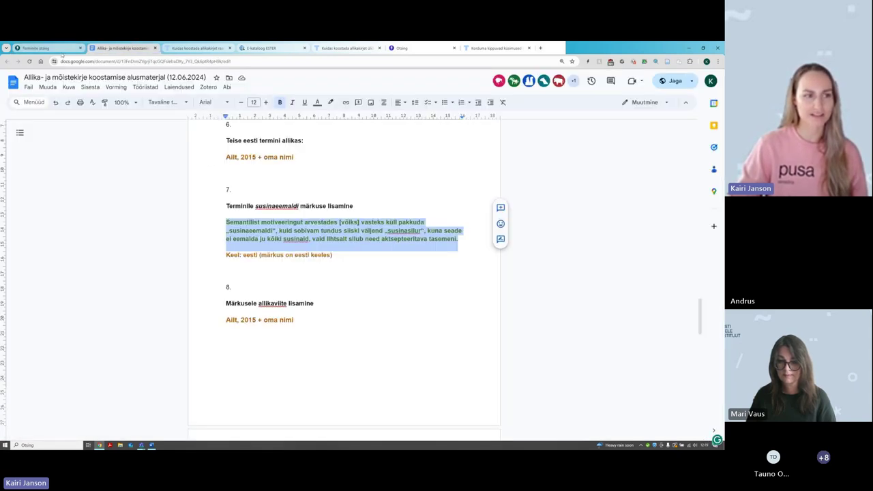
mouse_move(51, 49)
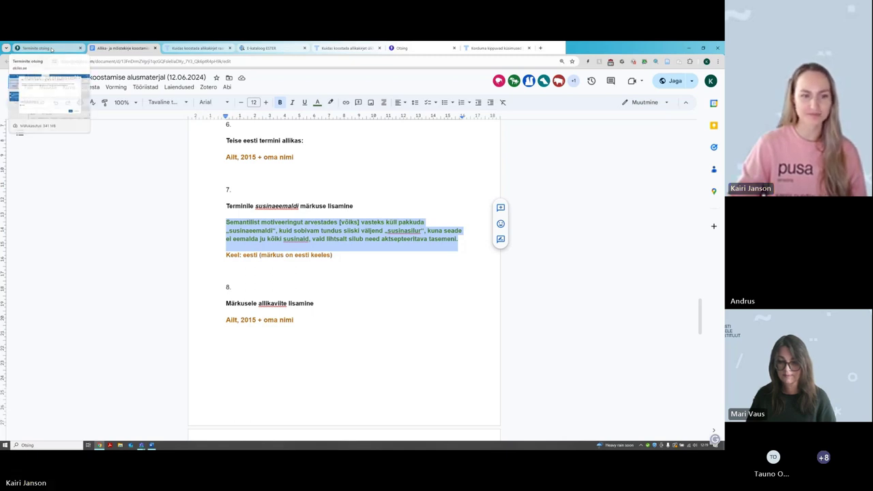
click(51, 48)
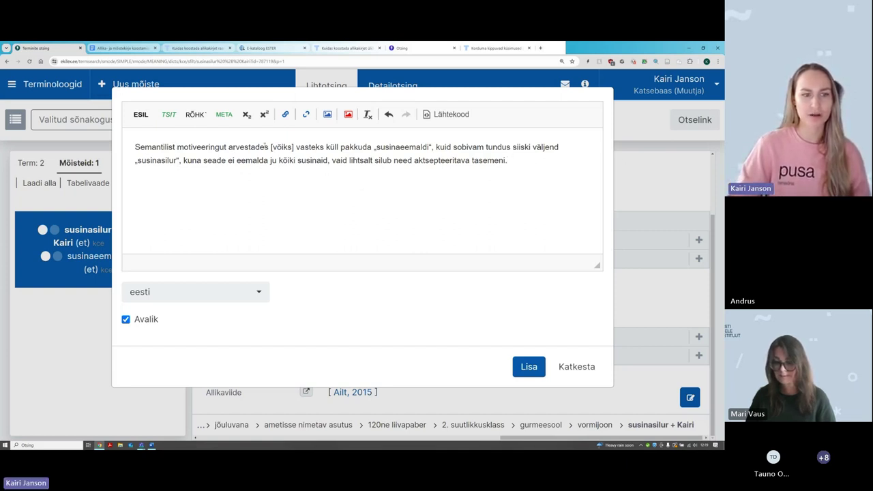
drag(271, 147, 293, 147)
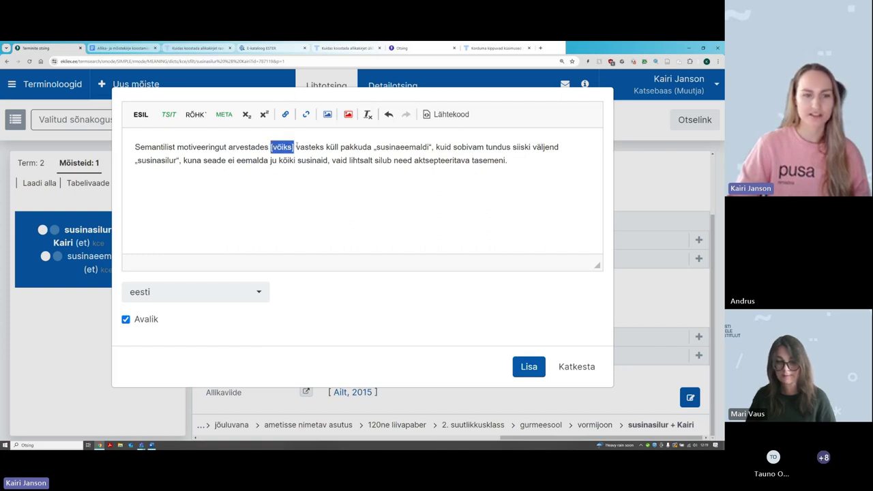
click(296, 147)
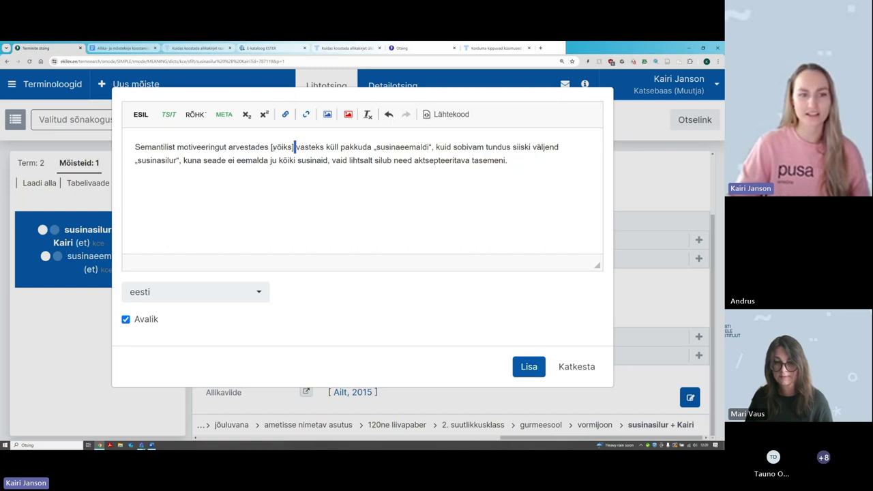
double_click(283, 146)
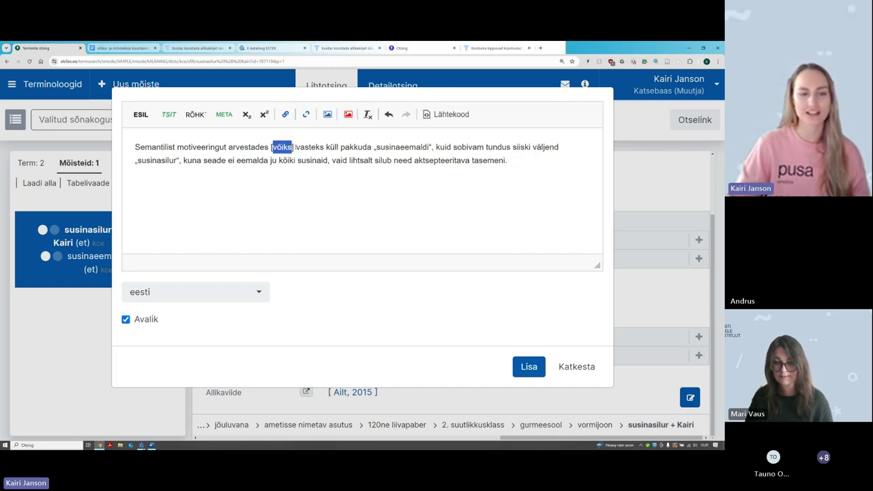
click(295, 147)
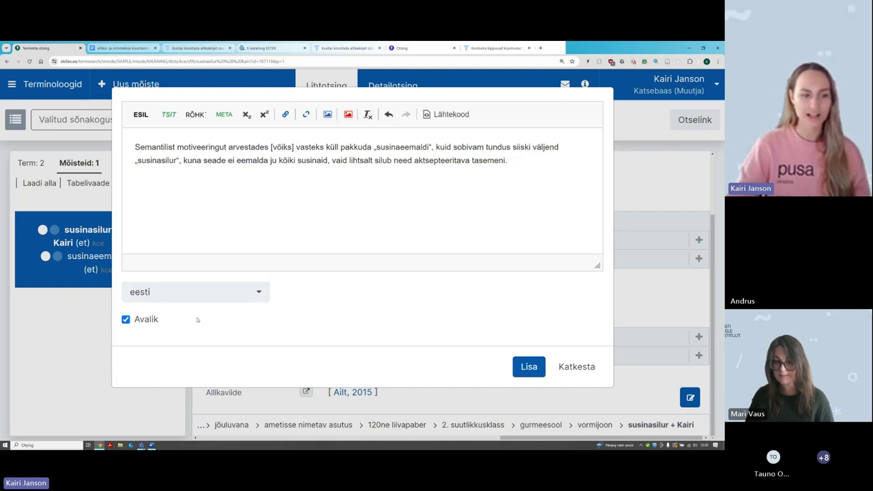
Step: Add the note to susinaeemaldi in Estonian (eesti) as public (Avalik), and review it under the term
click(543, 367)
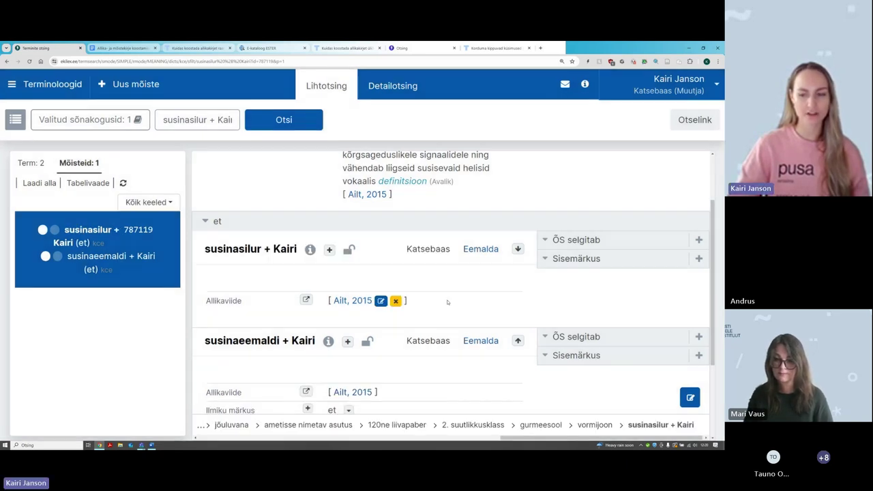
scroll(447, 302, down, 3)
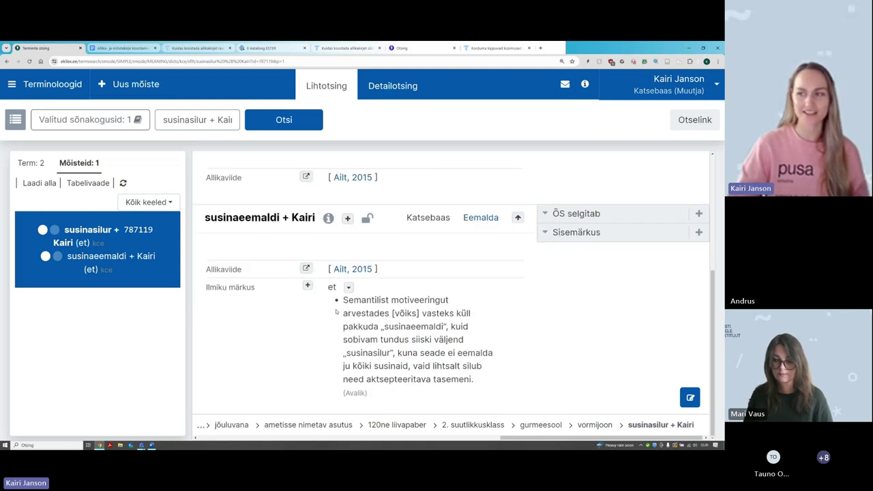
mouse_move(214, 216)
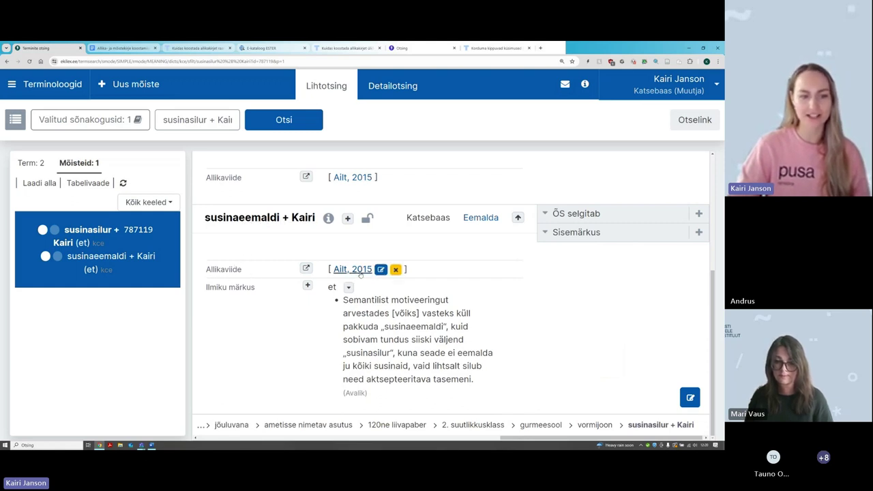
mouse_move(414, 299)
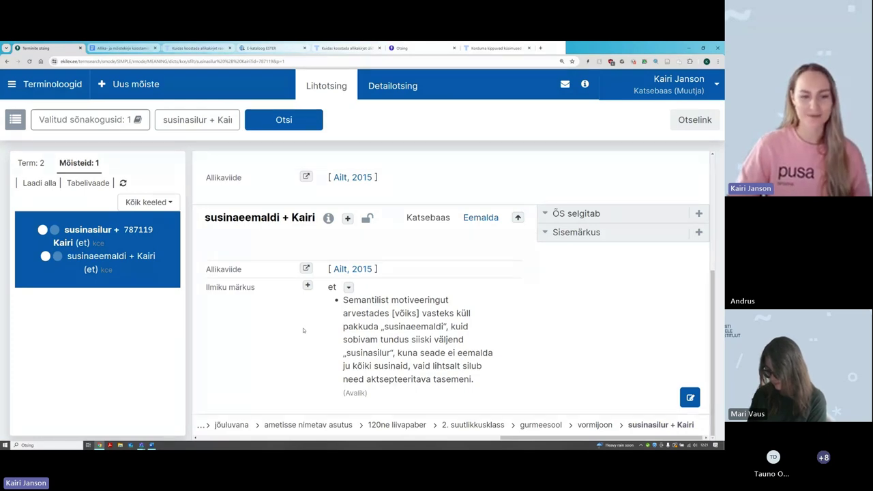
mouse_move(352, 270)
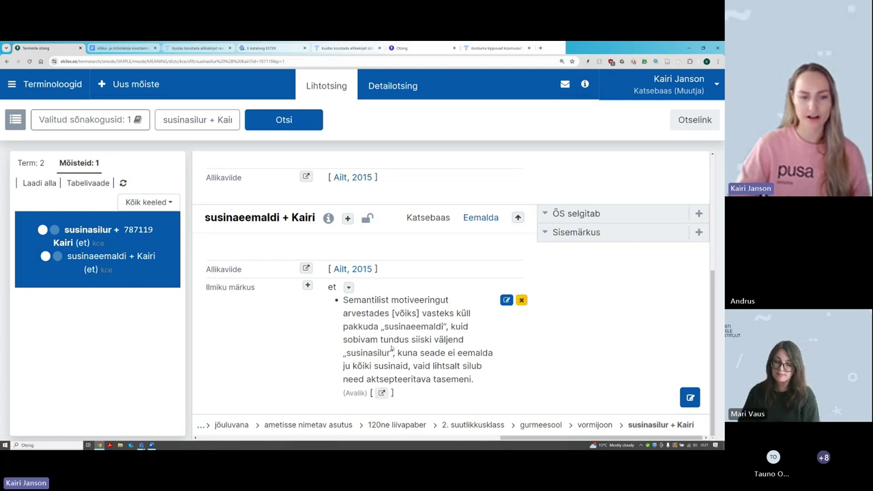
Step: Link the note under susinaeemaldi to the 2015 source already cited for the term, choosing the record with Allika id 65379
click(382, 394)
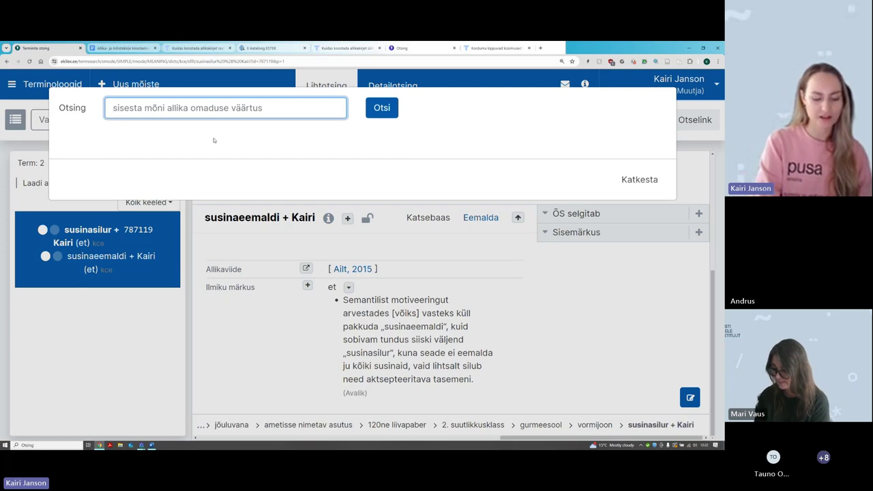
text(ai)
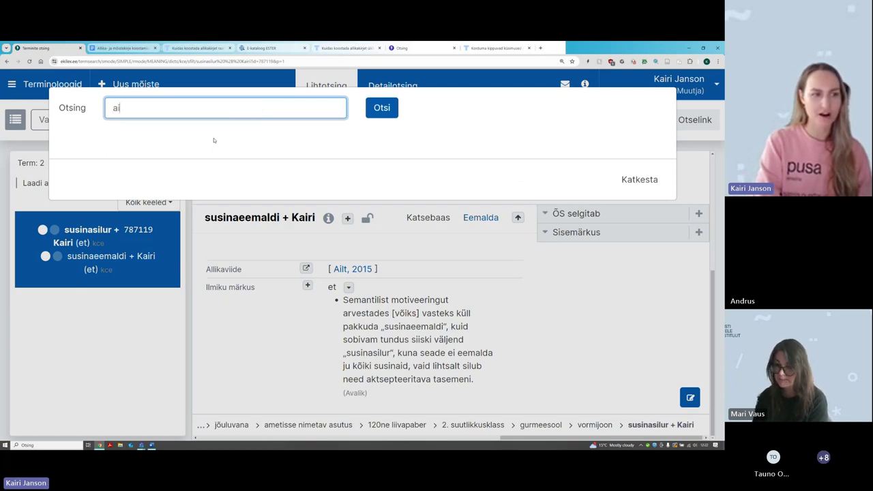
text(lt, 2015)
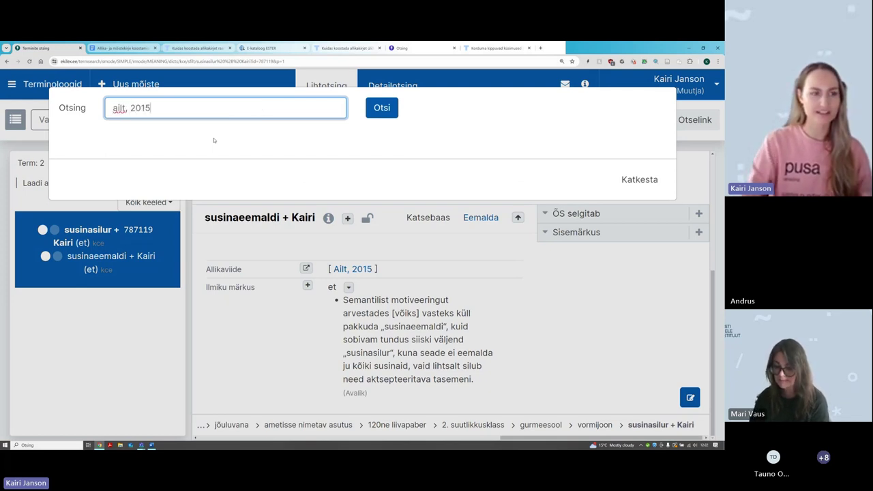
click(214, 138)
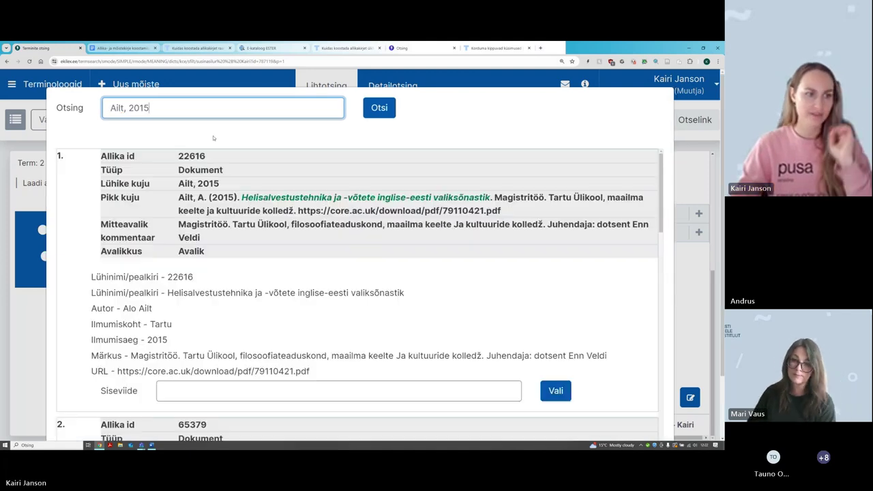
scroll(312, 227, down, 3)
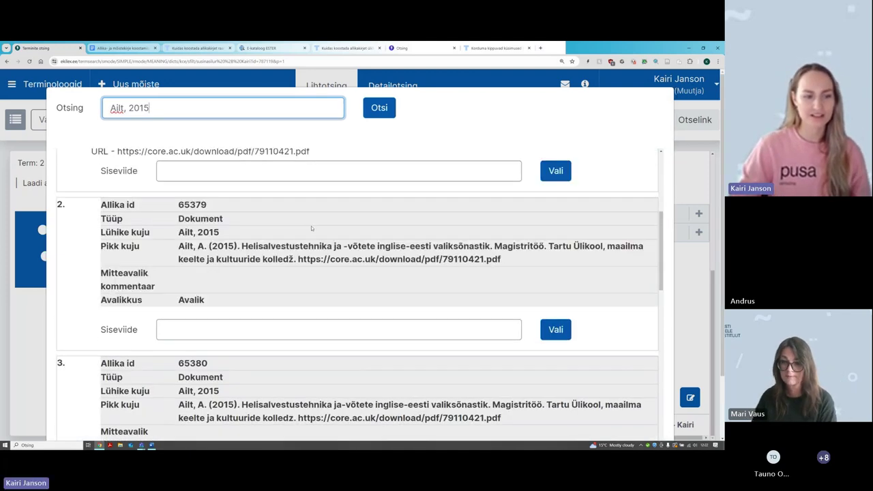
click(557, 333)
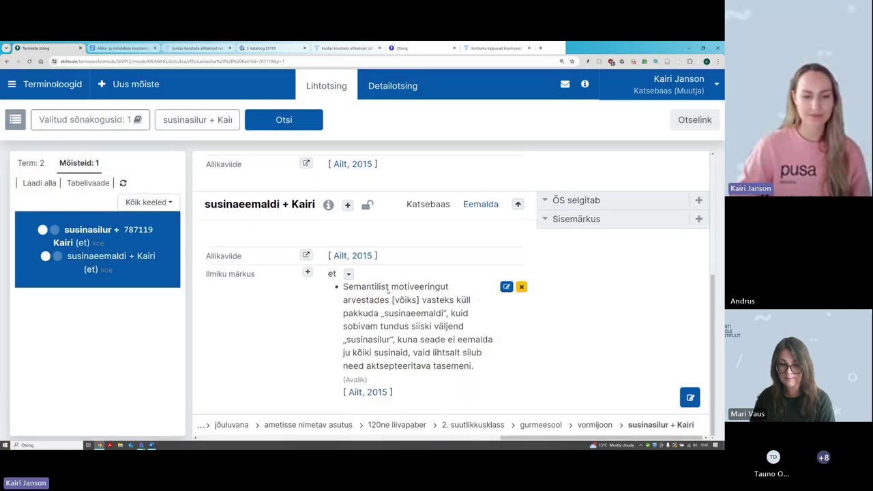
Step: Review the definition, terms and sourced note in the concept entry, then check items 8 and 9 of the Google Docs base material
scroll(253, 205, up, 2)
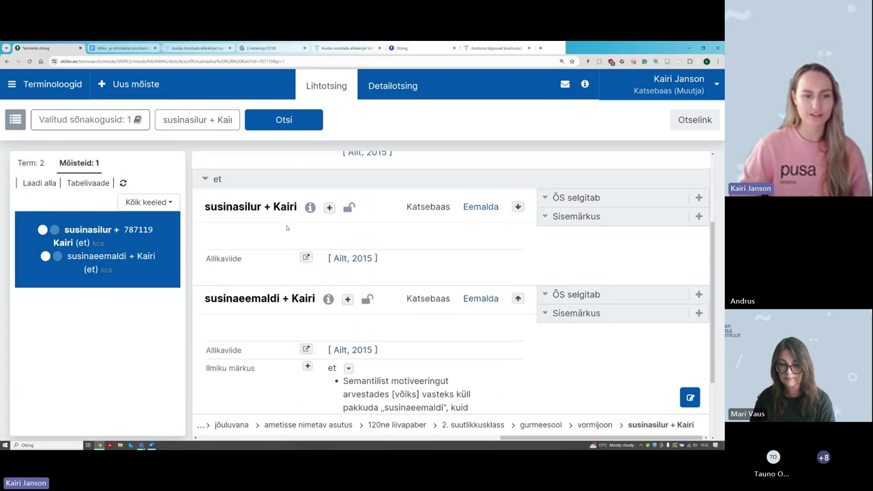
scroll(241, 306, down, 2)
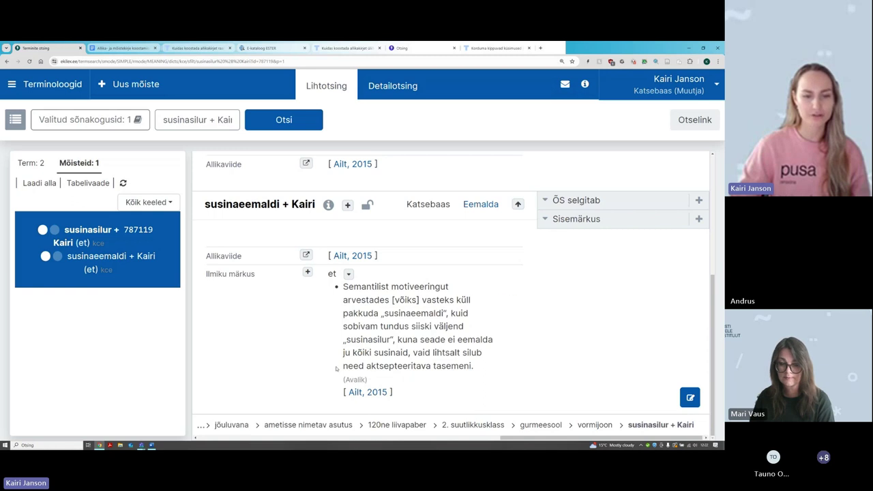
scroll(362, 293, up, 2)
scroll(382, 272, up, 3)
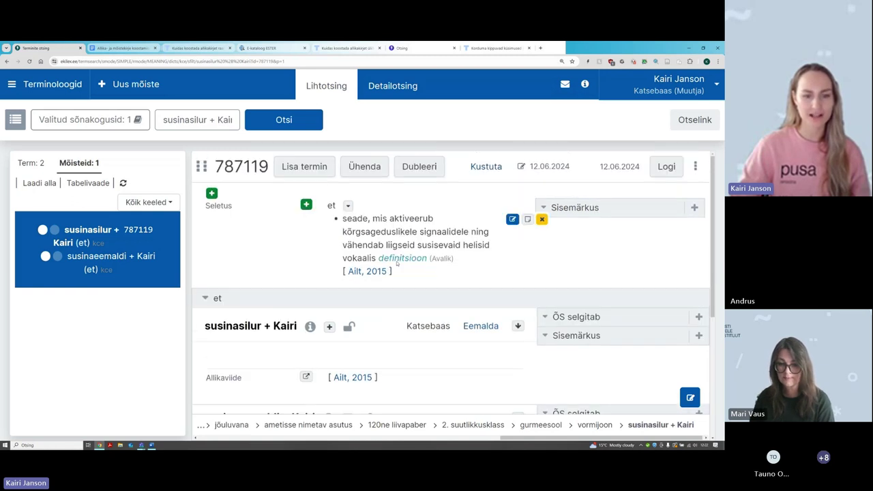
scroll(355, 300, down, 5)
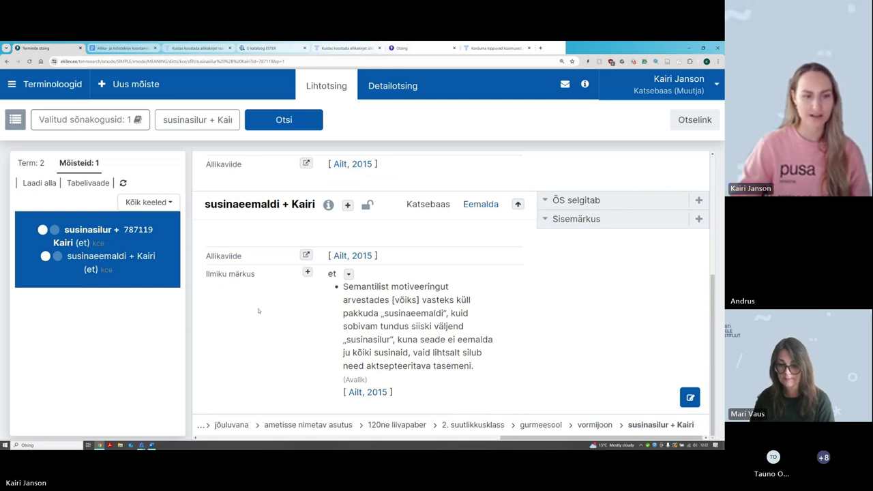
click(123, 48)
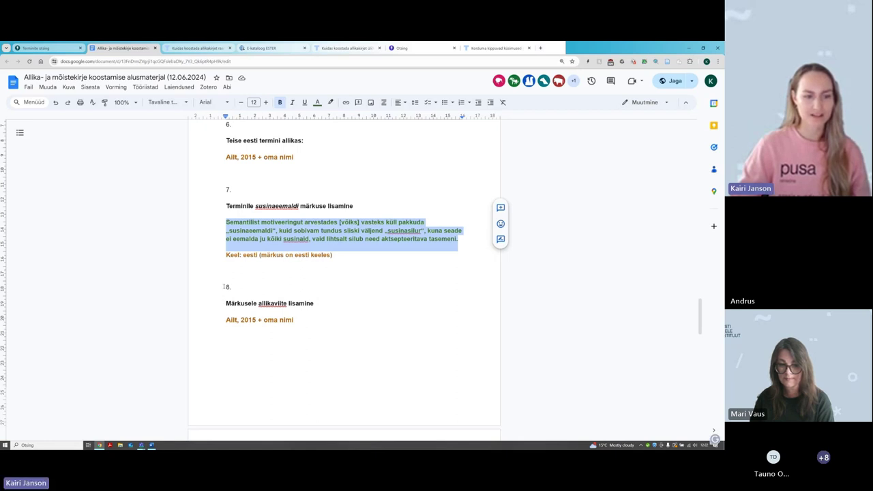
click(226, 286)
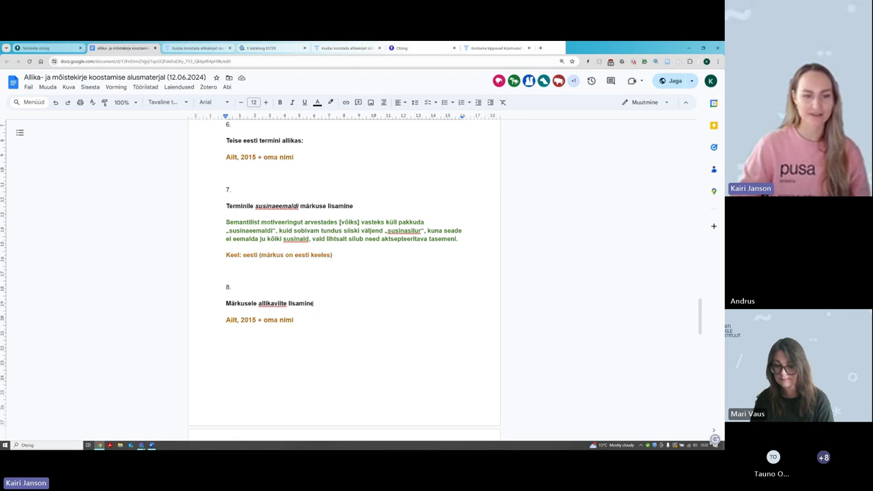
scroll(314, 303, down, 5)
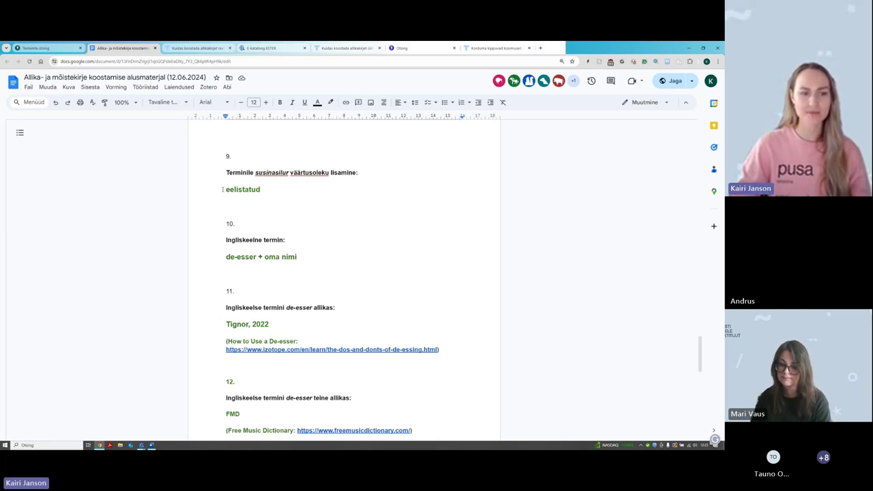
Step: Return to the Ekilex concept entry and look over the susinasilur and susinaeemaldi terms
click(61, 49)
scroll(382, 279, up, 1)
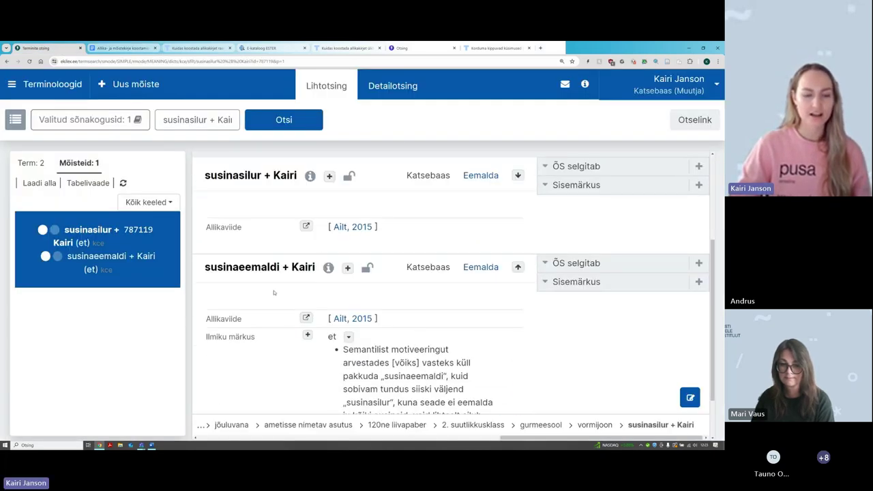
scroll(279, 293, down, 2)
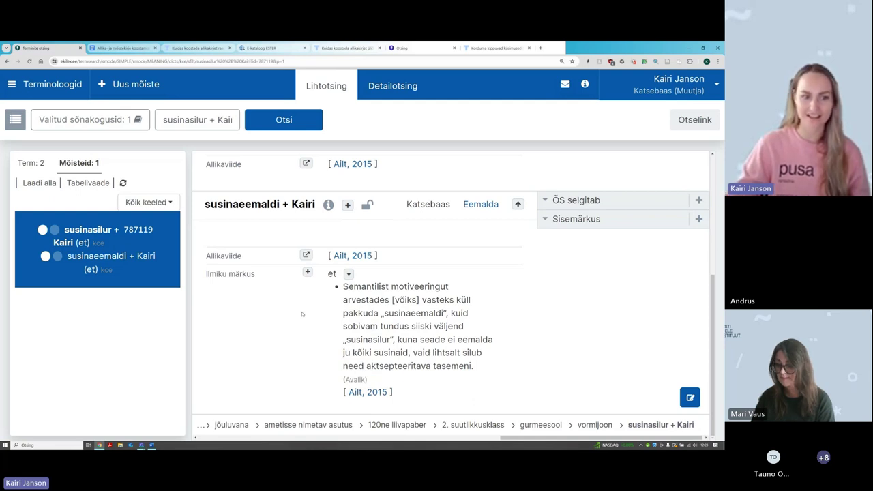
scroll(301, 314, up, 1)
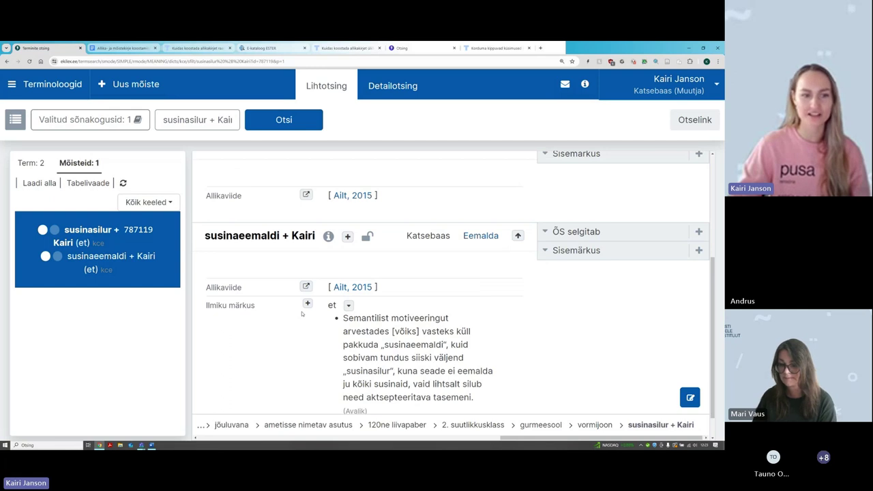
scroll(302, 314, up, 1)
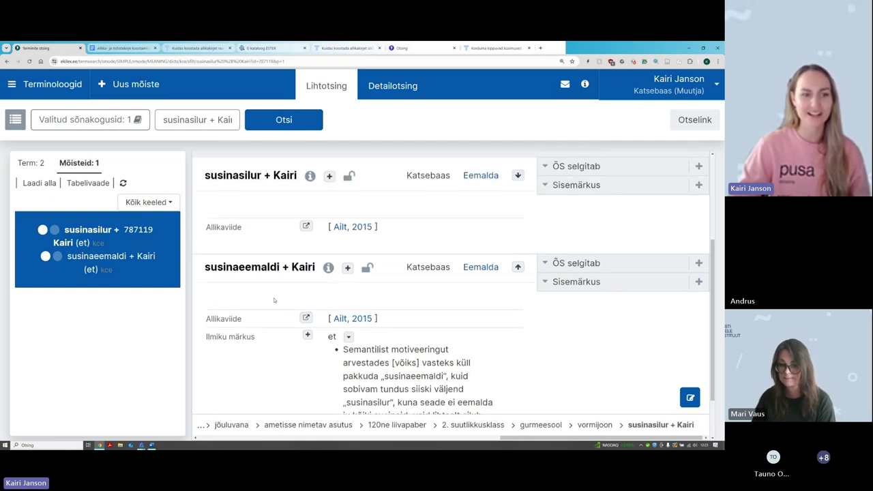
scroll(274, 299, up, 2)
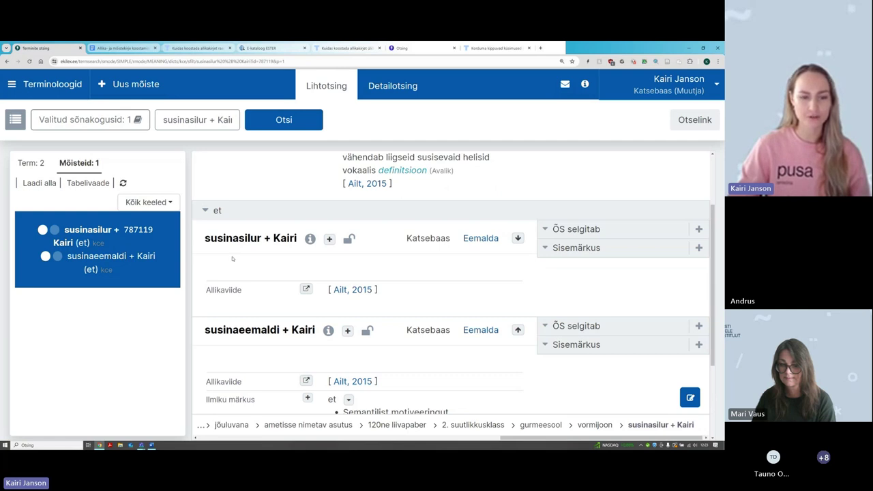
scroll(225, 261, up, 1)
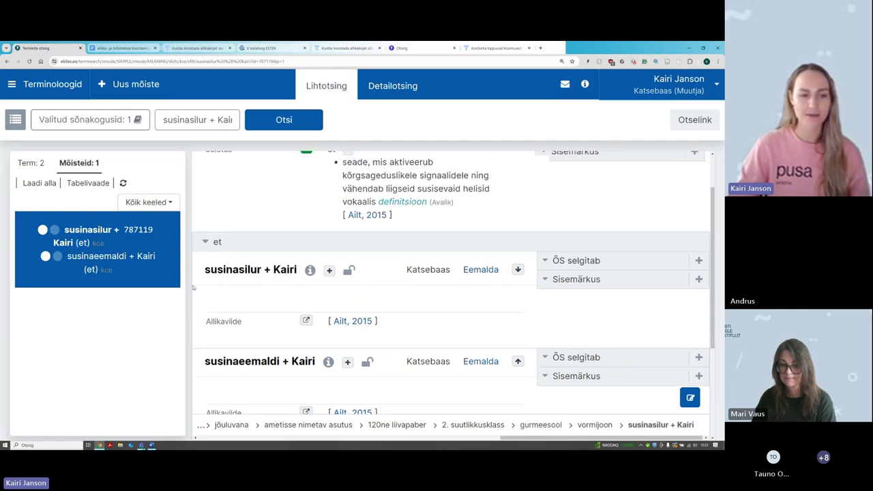
Step: Add a Väärtusolek to the term susinasilur with the value "eelistatud AINULT KUI MITU TERMINIT"
mouse_move(204, 270)
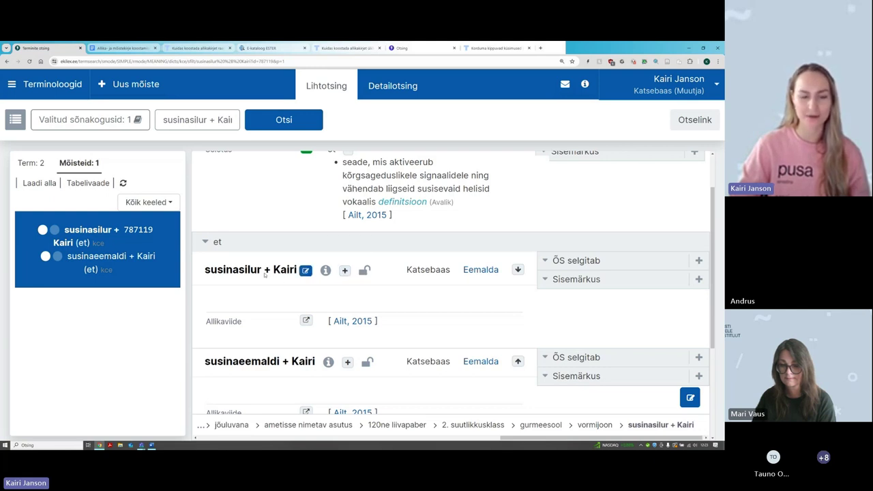
click(330, 271)
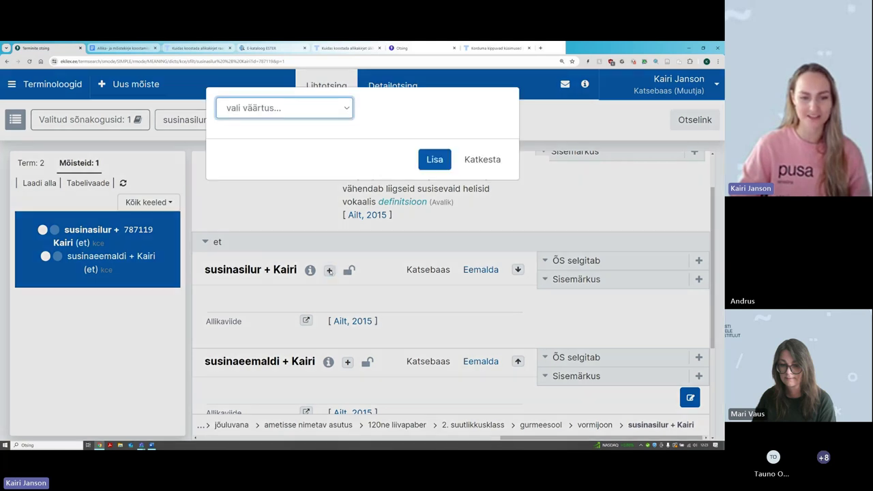
click(246, 110)
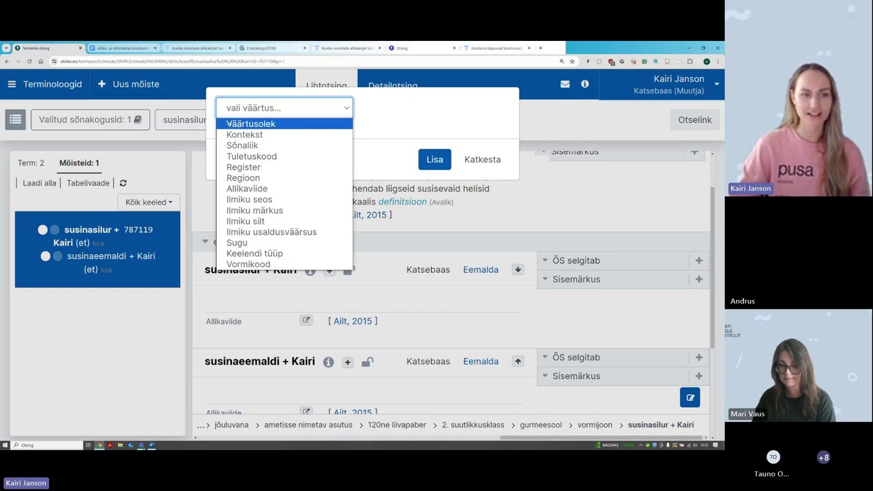
click(231, 124)
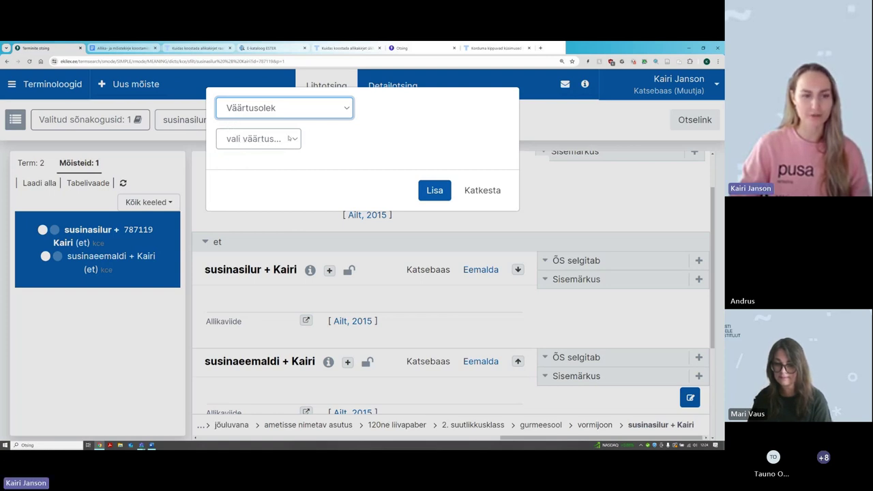
click(289, 139)
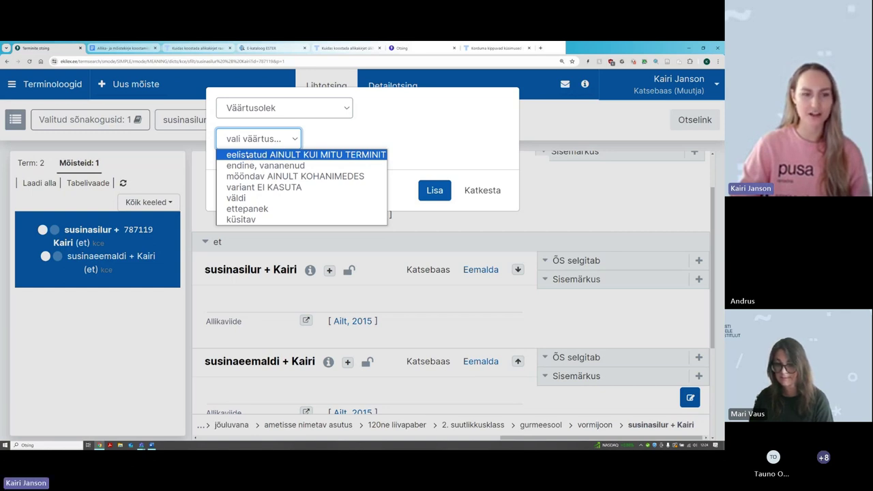
click(247, 156)
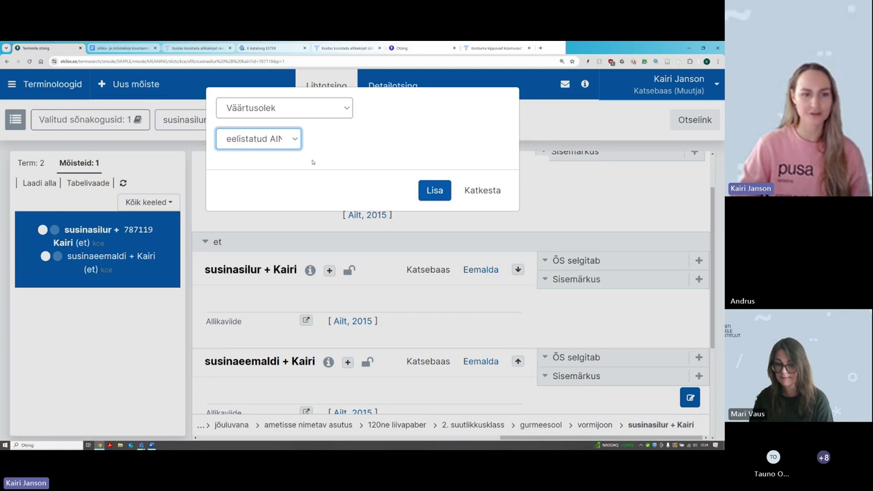
click(435, 191)
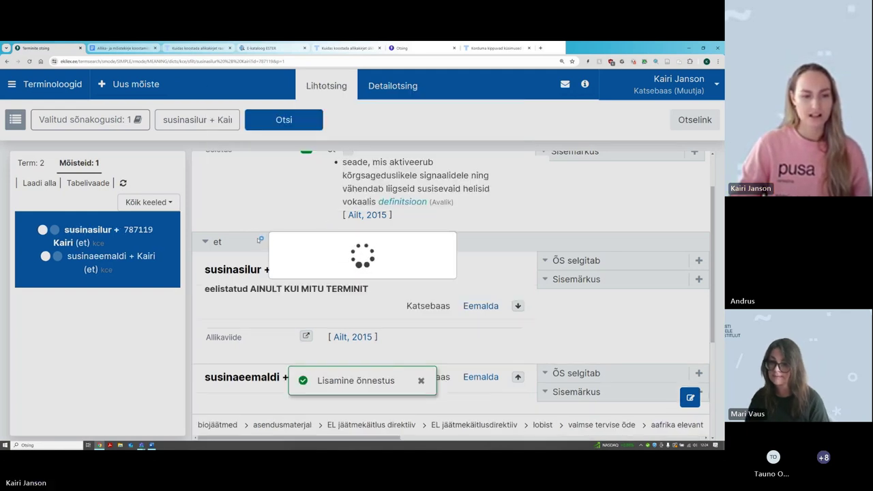
Step: Examine the value status under susinasilur, especially the wording "AINULT KUI MITU TERMINIT"
scroll(259, 244, down, 1)
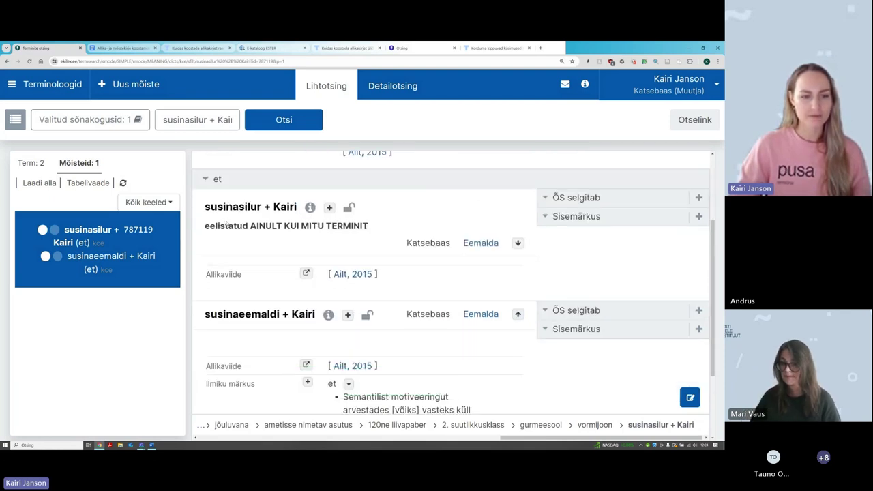
mouse_move(234, 226)
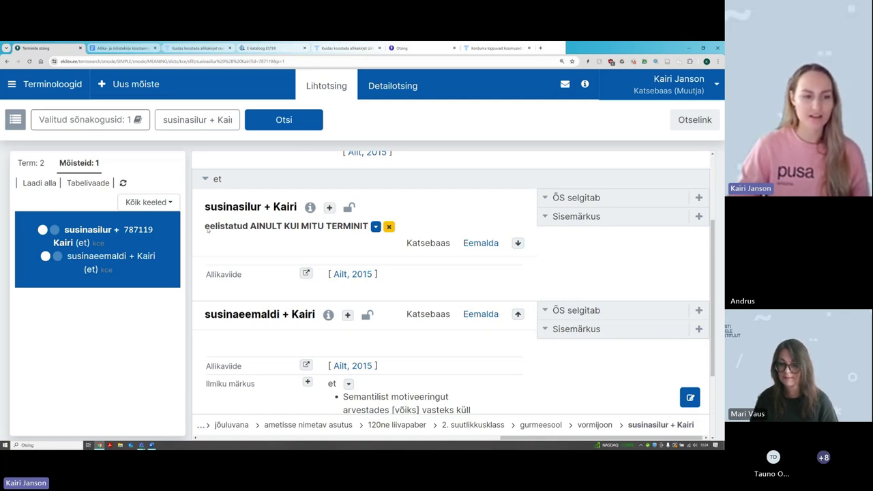
drag(205, 230, 370, 228)
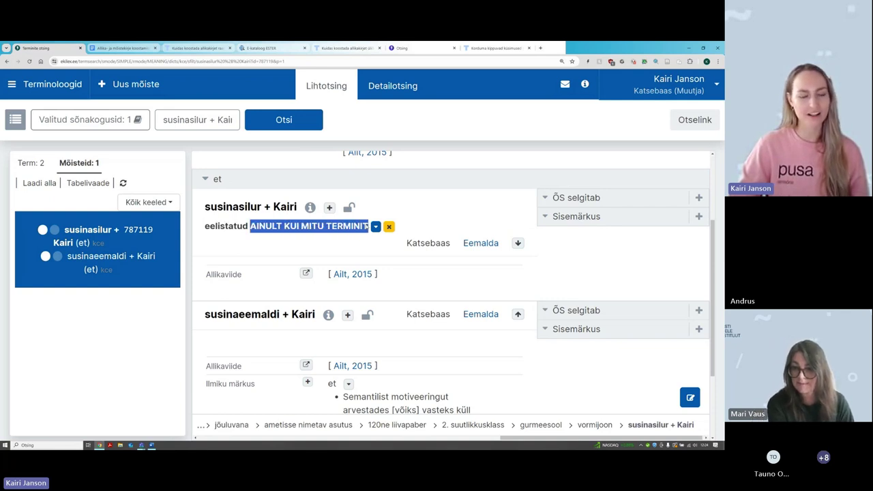
click(229, 232)
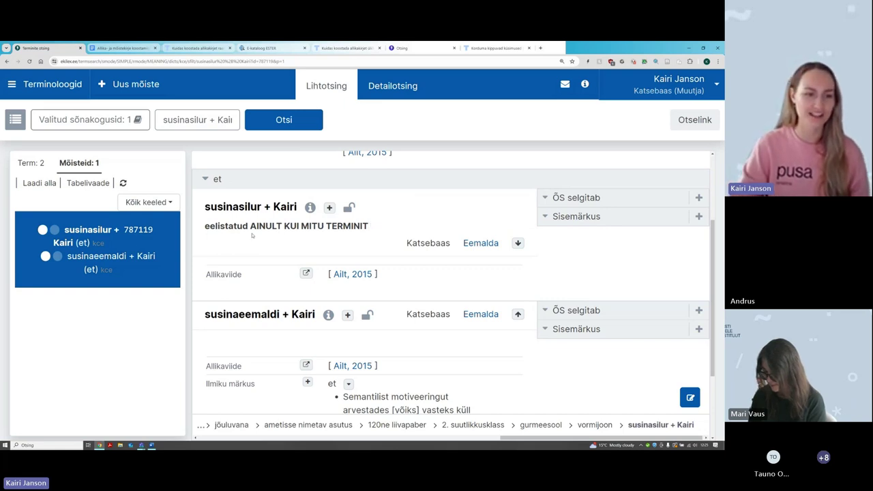
drag(250, 229, 369, 233)
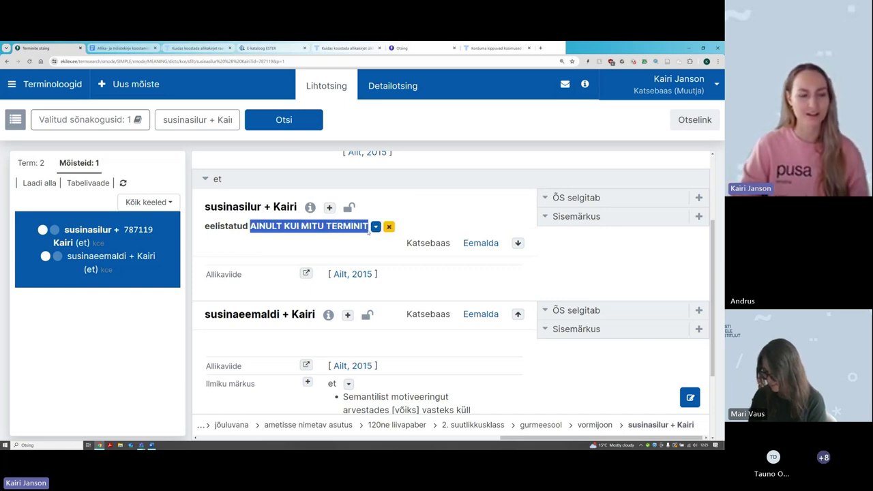
click(233, 246)
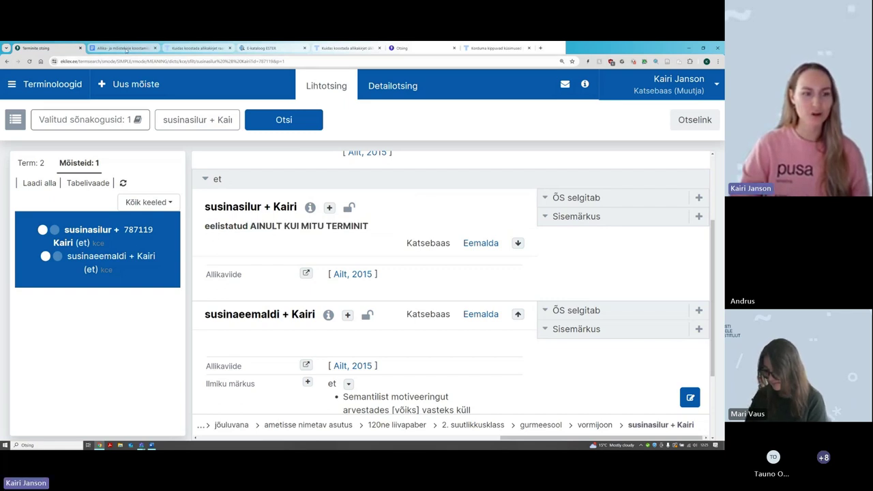
Step: Switch to the Google Docs base material and highlight item 9 about the value status of susinasilur
mouse_move(126, 50)
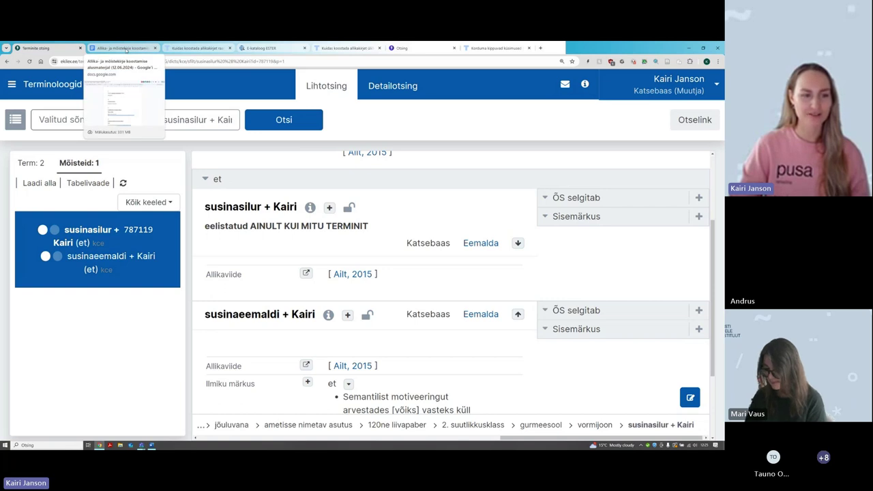
click(126, 49)
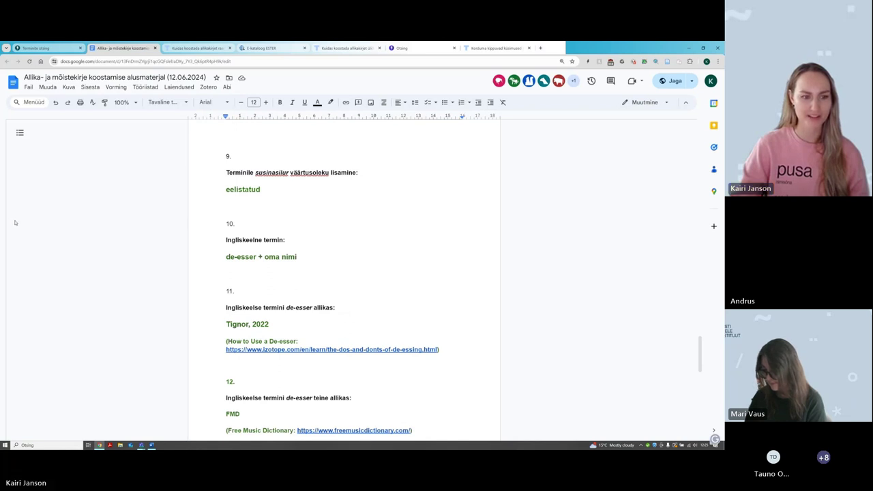
drag(225, 155, 264, 201)
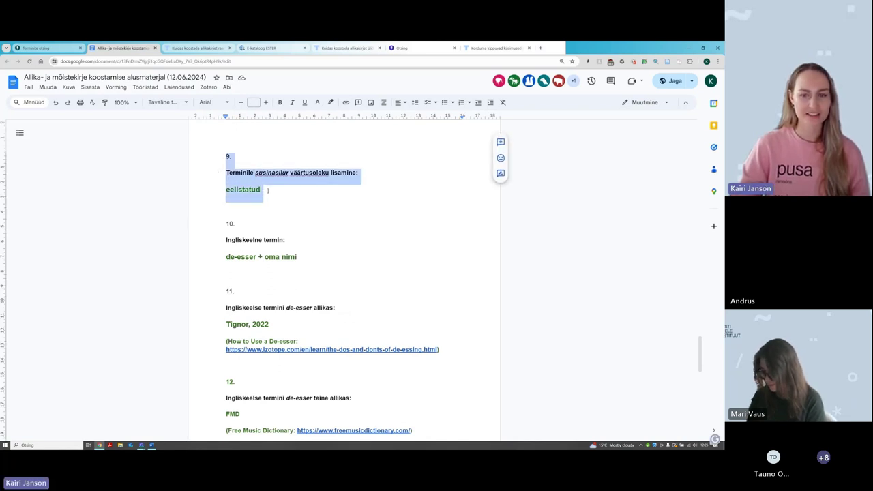
Step: Highlight item 10 in the base material and review its English term, de-esser plus own name
click(266, 227)
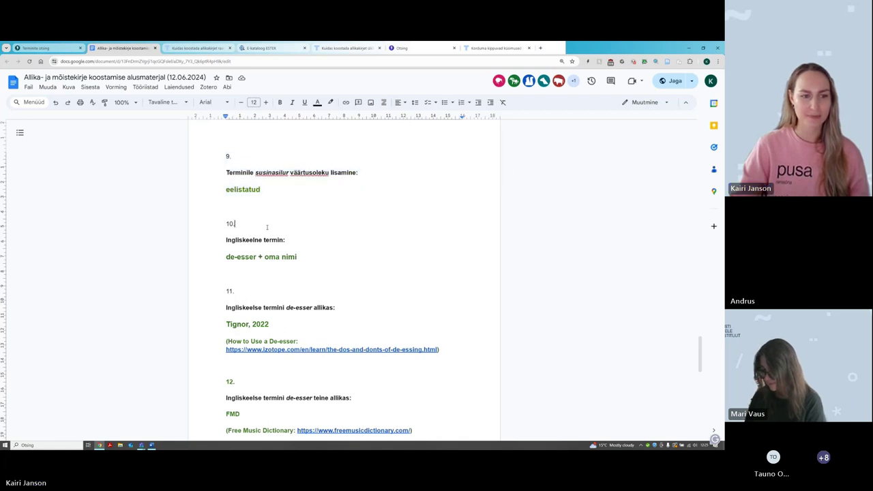
scroll(267, 227, down, 2)
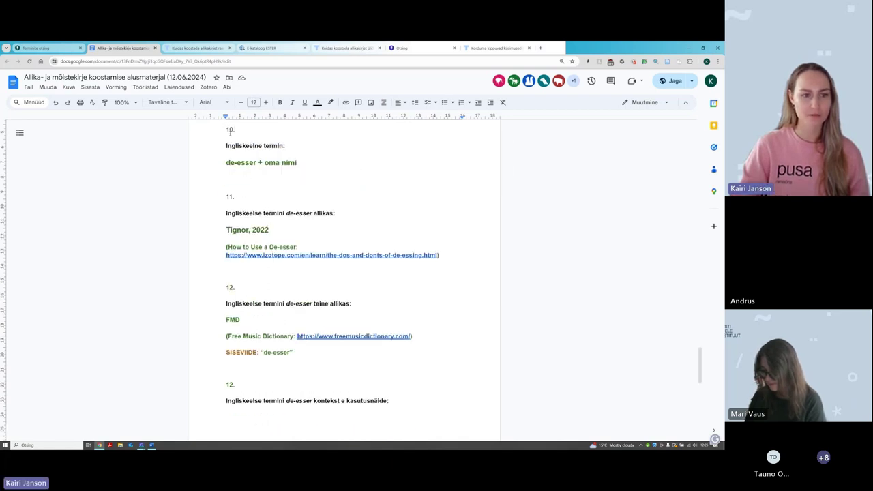
drag(229, 130, 303, 167)
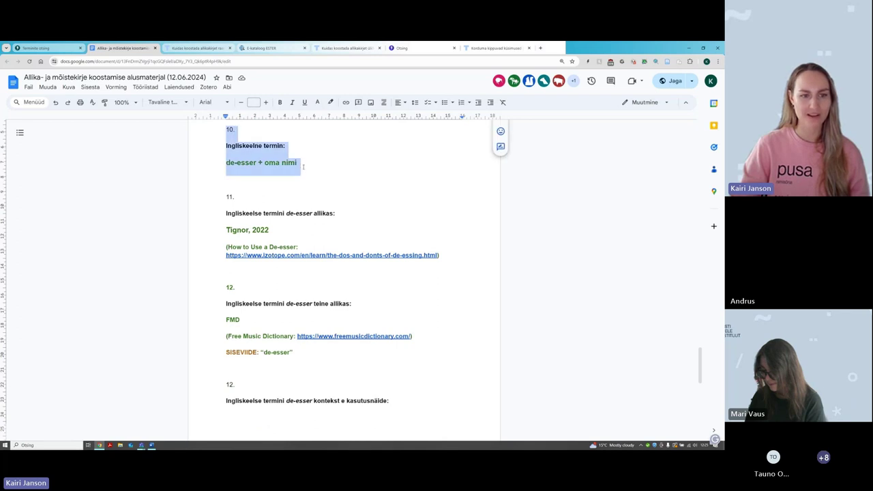
click(303, 166)
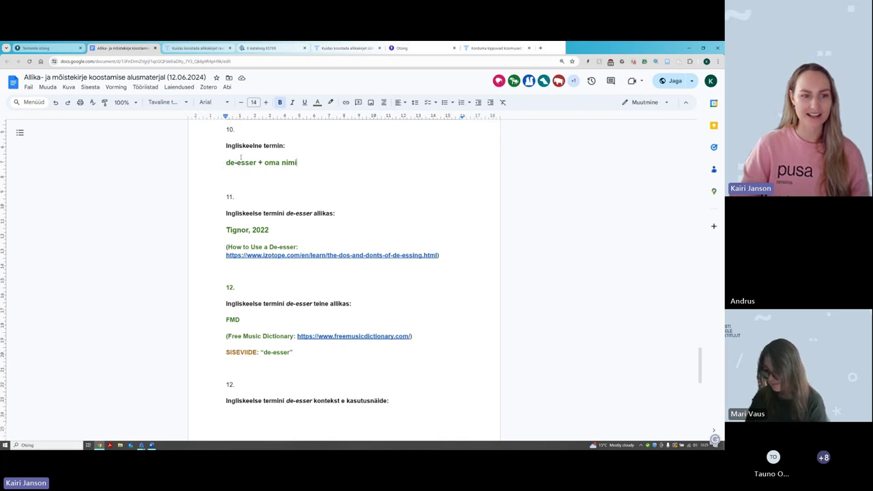
click(235, 162)
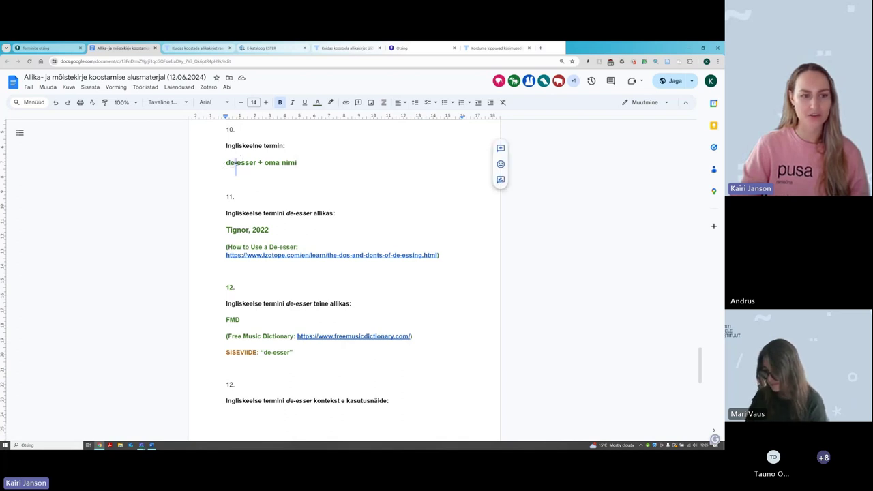
click(225, 164)
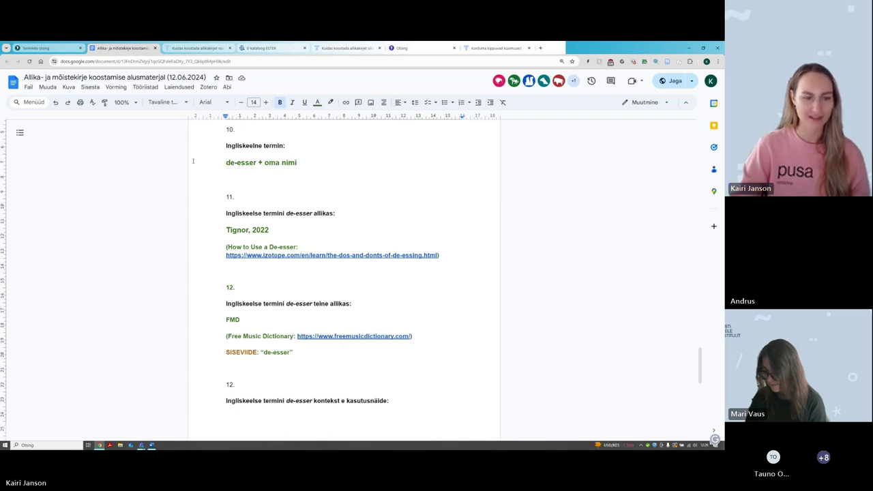
Step: Switch to Ekilex and start a new term for the susinasilur concept, entering "de-esser +" followed by the editor's first name
click(48, 48)
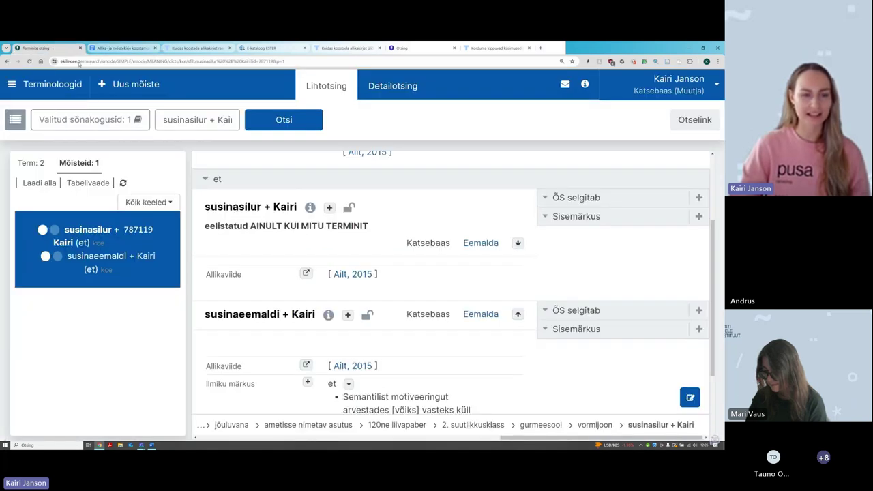
scroll(334, 295, up, 3)
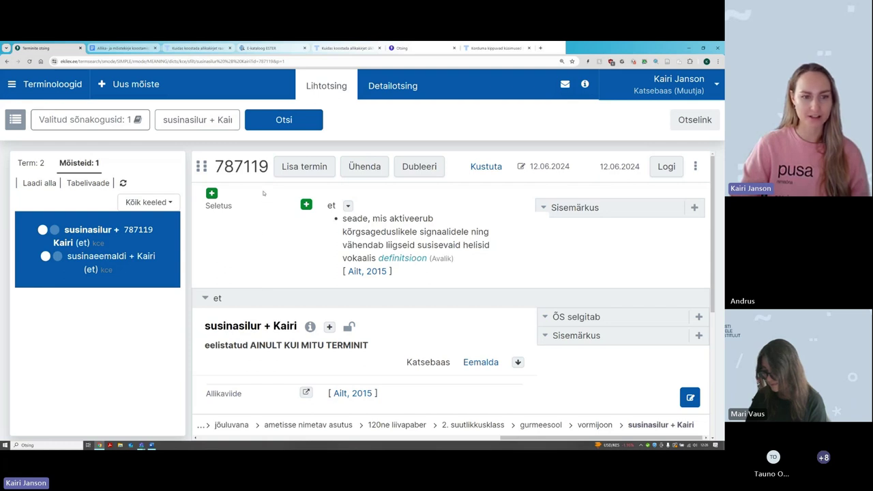
scroll(263, 193, down, 1)
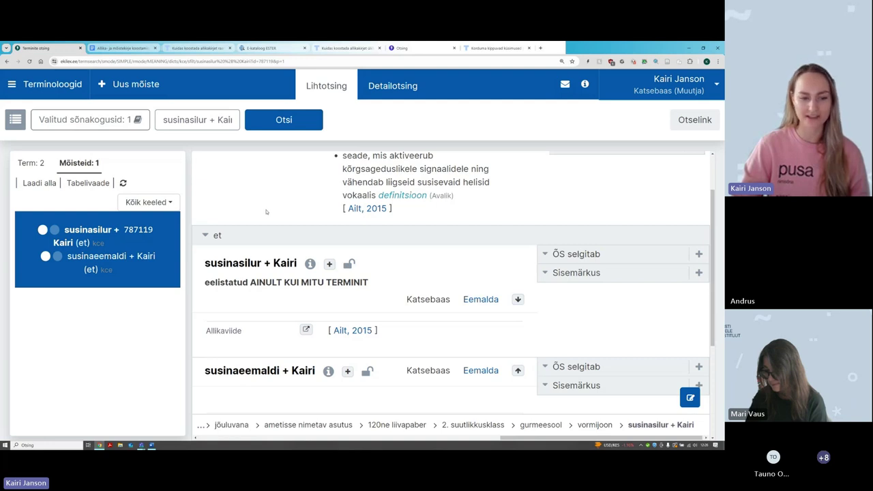
scroll(267, 211, up, 1)
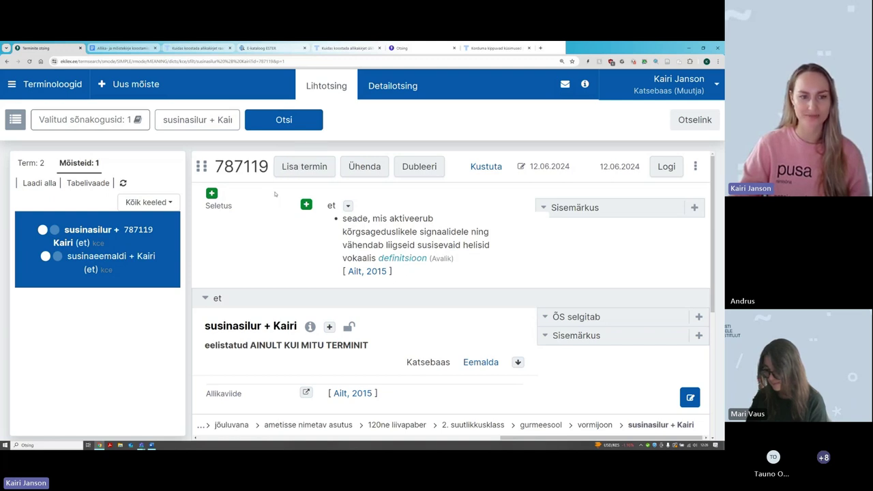
click(324, 166)
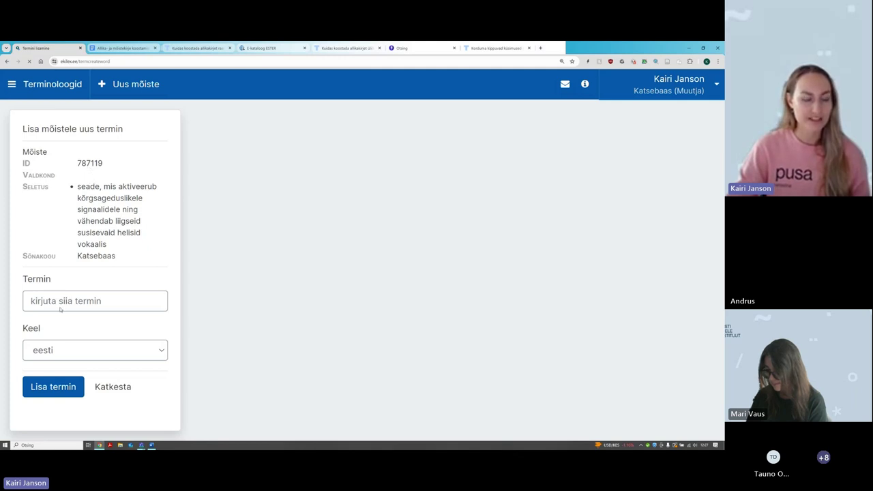
click(34, 301)
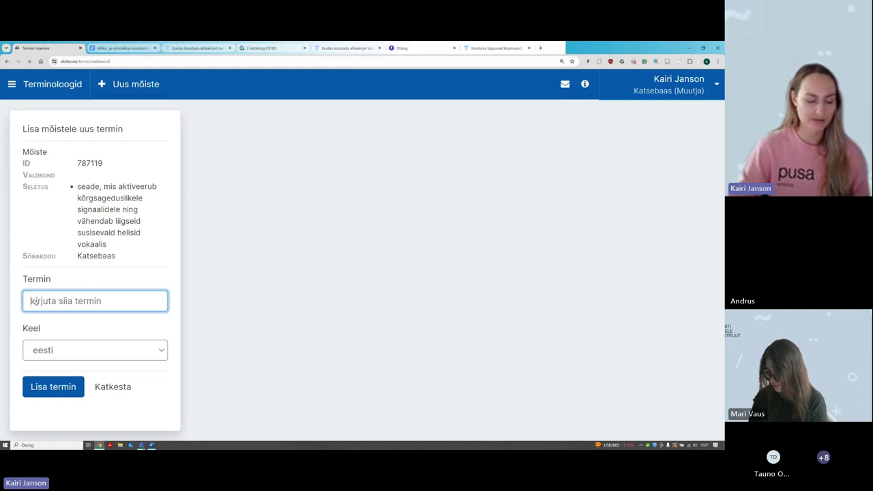
text(de-esser)
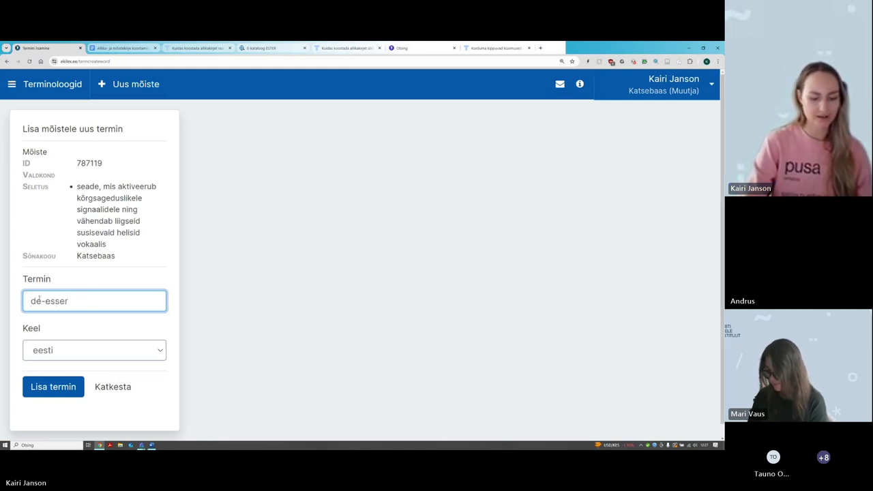
text( +)
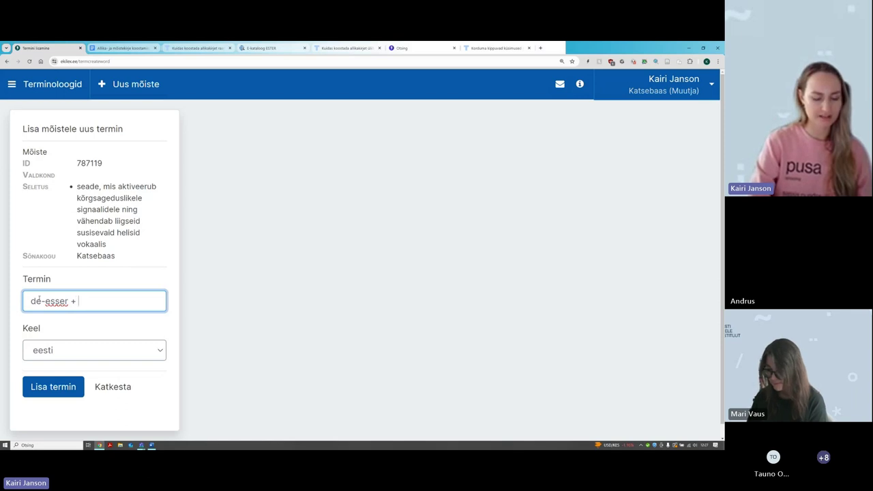
text( Kair)
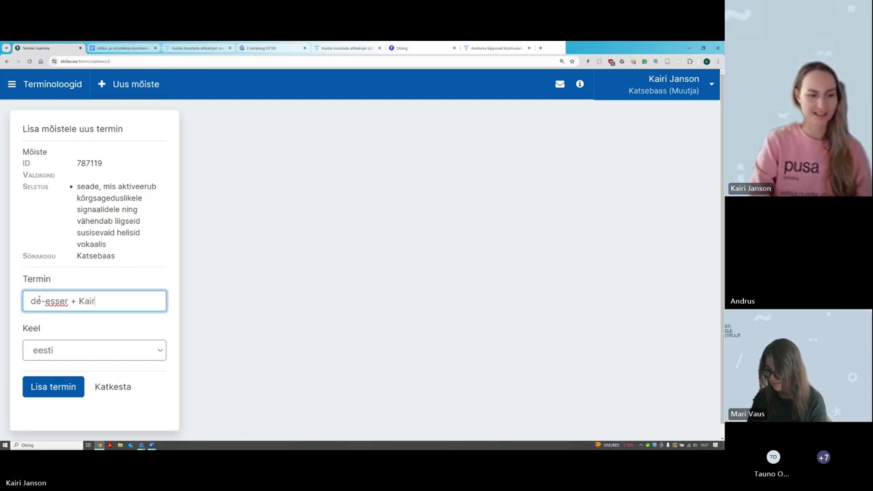
text(i)
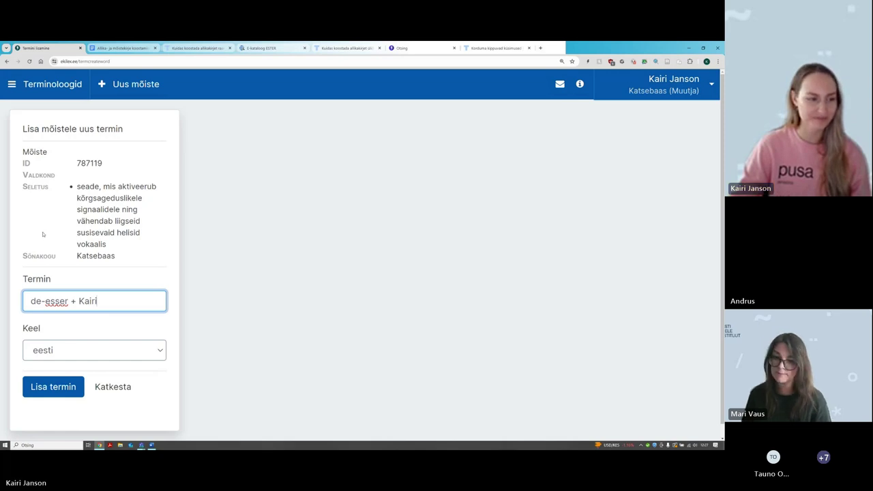
Step: Set the new term's language to "inglise" and add the term to the concept
click(56, 329)
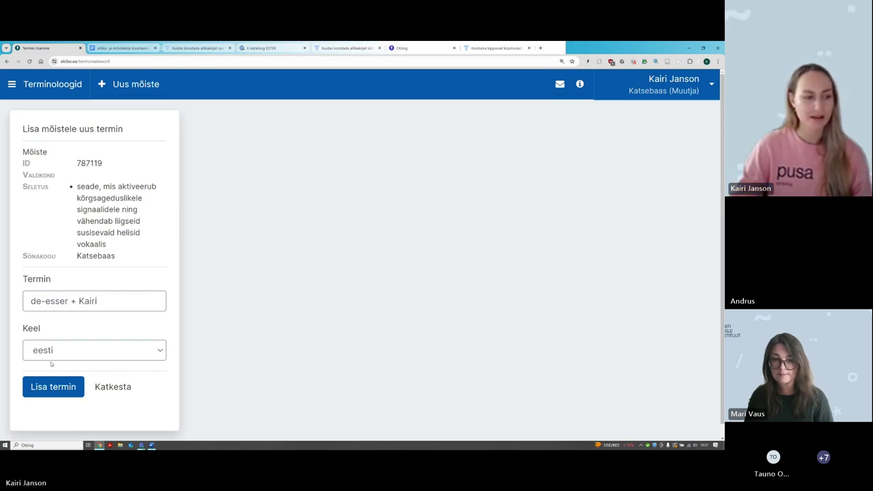
click(50, 352)
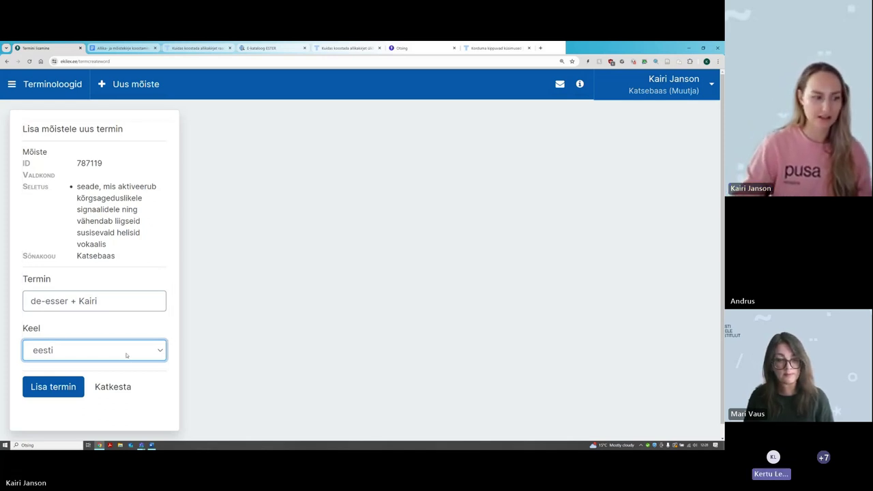
key(ctrl+minus)
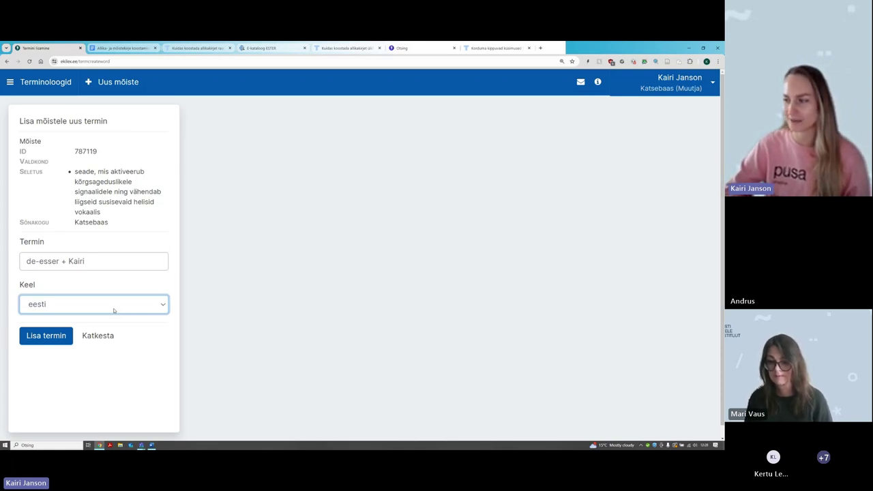
click(113, 311)
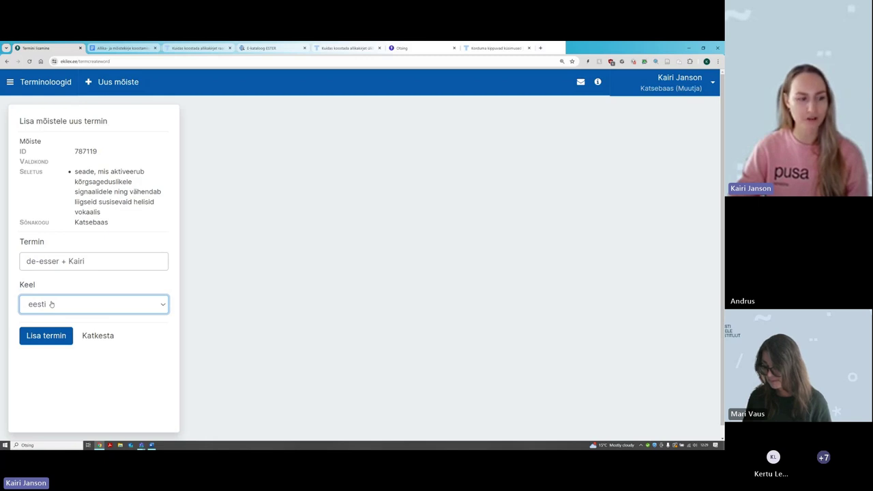
key(i)
key(t)
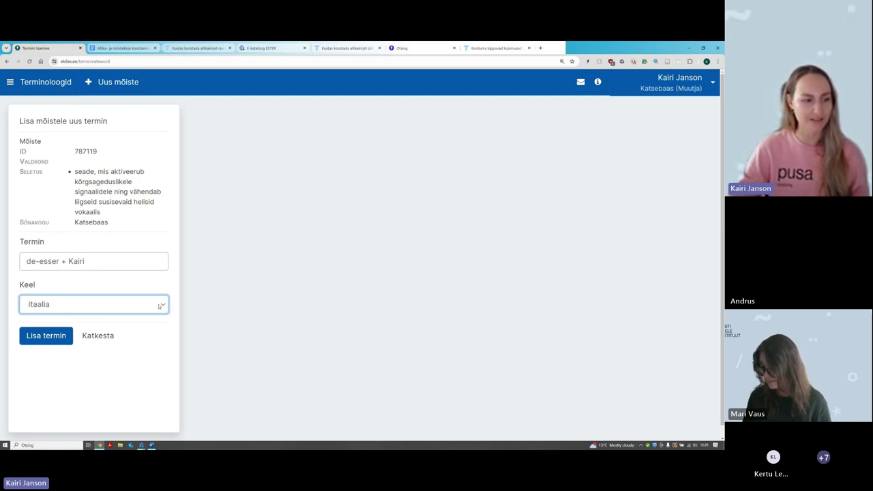
key(n)
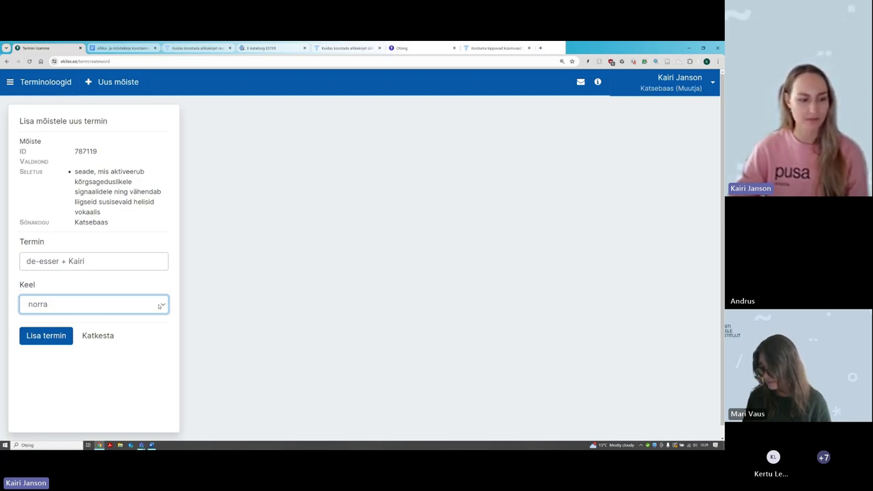
key(i)
key(i)
key(i)
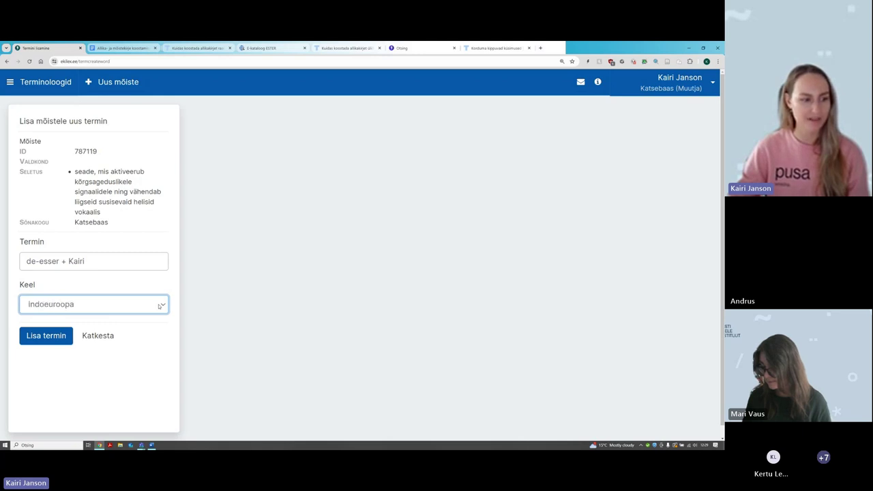
key(i)
key(i)
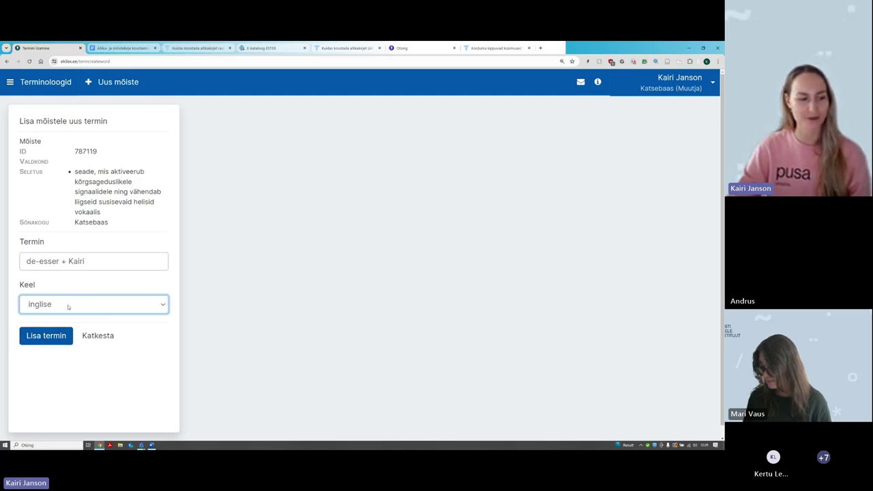
click(44, 342)
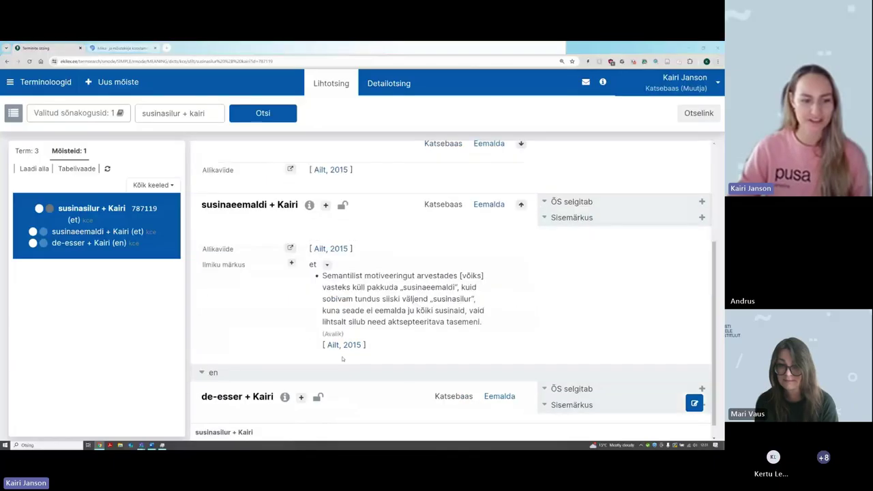
Step: Switch to the Google Docs base material and find item 11 about the source of the English term de-esser
scroll(336, 344, down, 1)
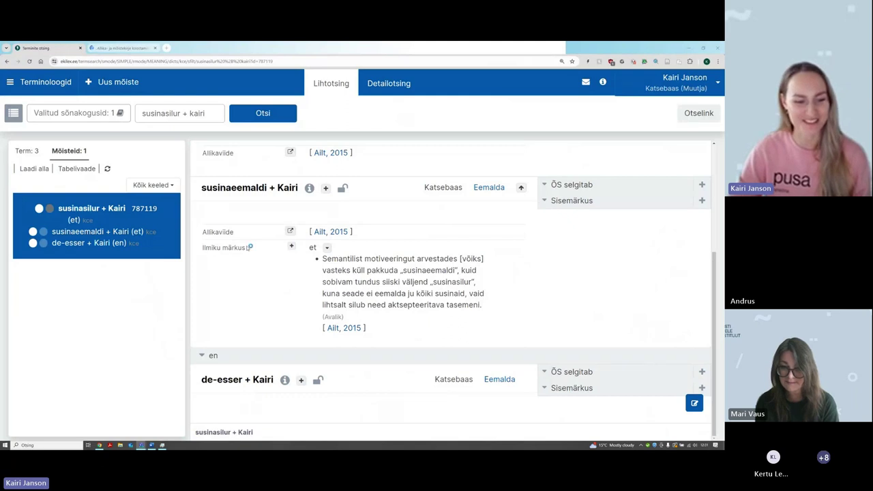
click(117, 48)
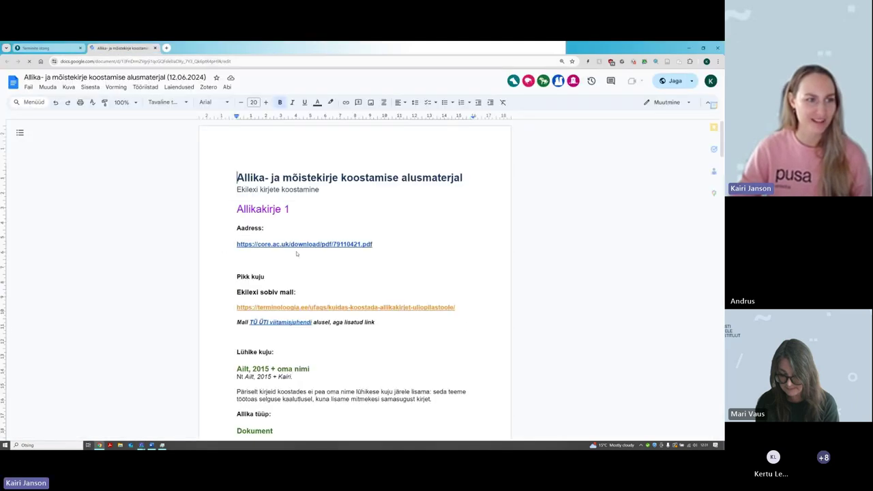
scroll(357, 342, down, 20)
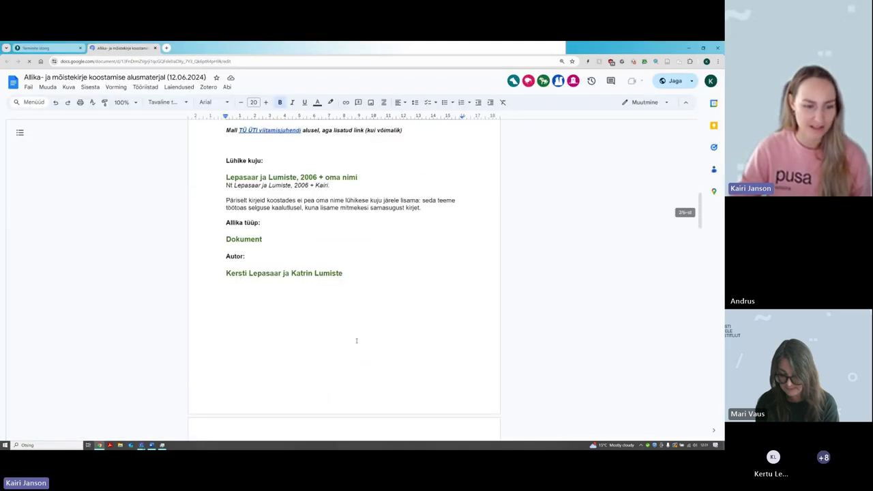
scroll(356, 341, down, 15)
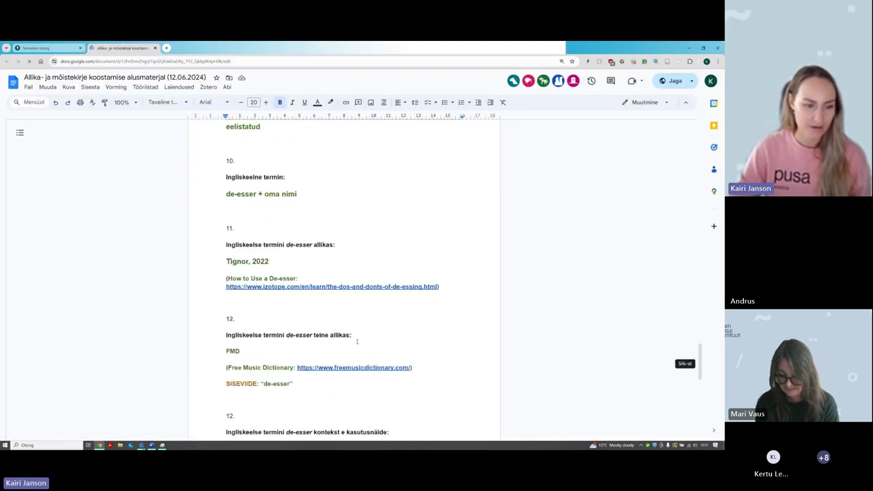
scroll(348, 334, up, 1)
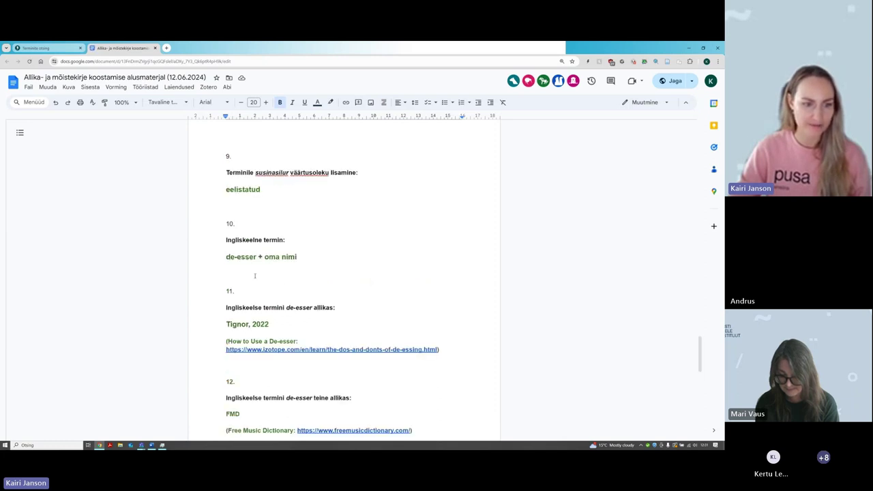
scroll(254, 276, up, 1)
scroll(245, 245, down, 2)
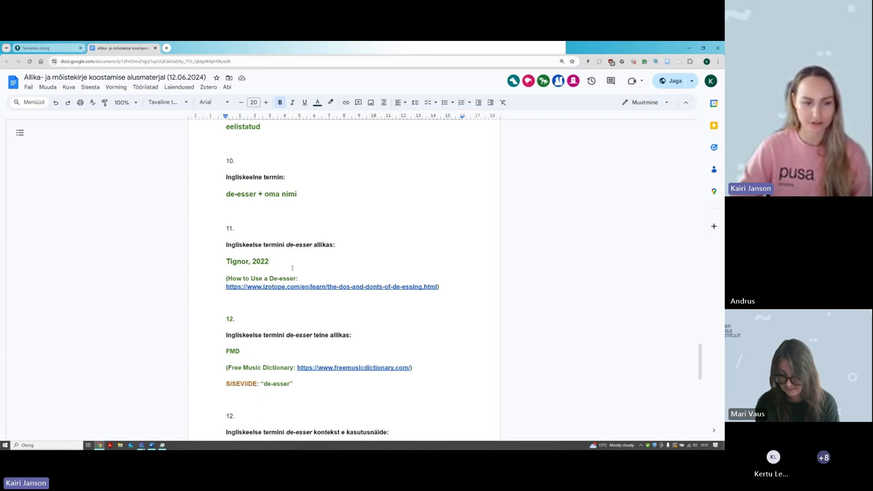
Step: Switch to Ekilex and open the source search for a new Allikaviide on the English term de-esser
click(59, 47)
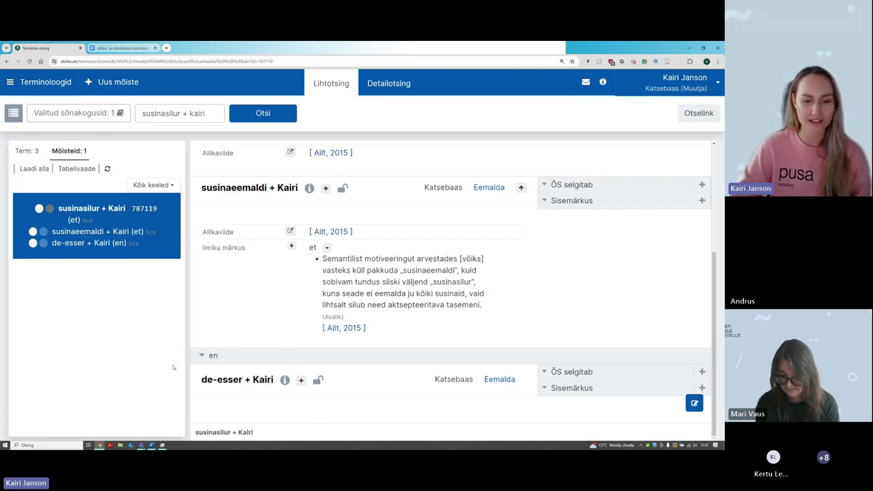
mouse_move(232, 382)
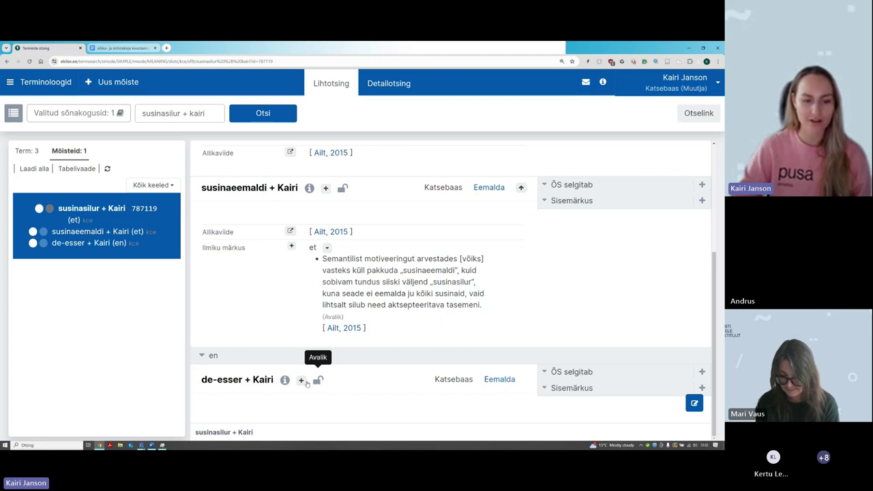
click(300, 380)
click(295, 104)
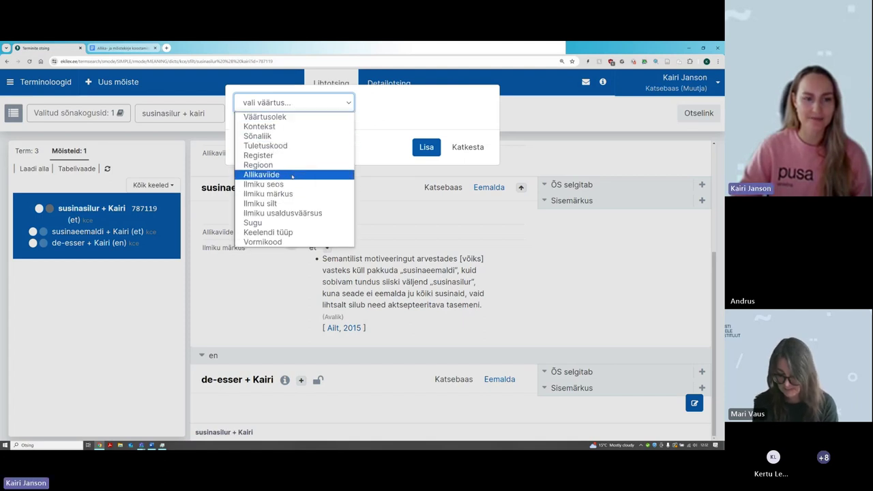
click(293, 174)
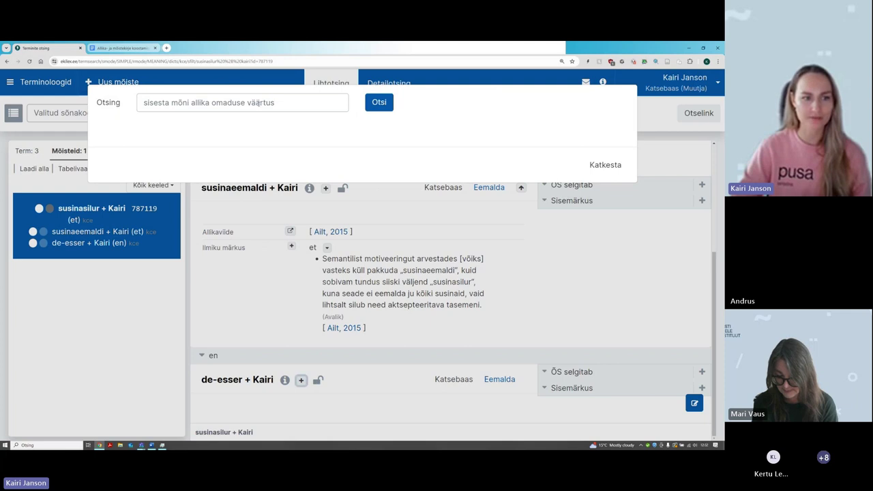
Step: Find the 2022 source named in item 11 of the base material and attach it to the de-esser term without a Siseviide
click(253, 103)
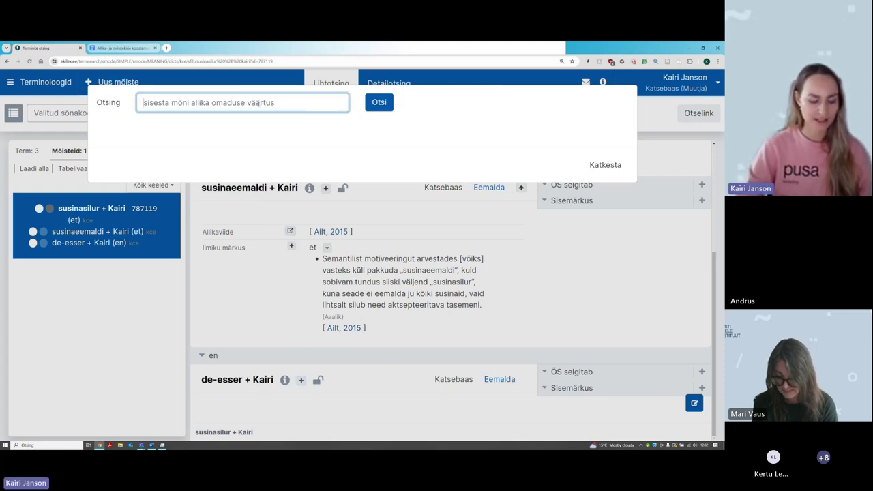
text(tg)
key(BackSpace)
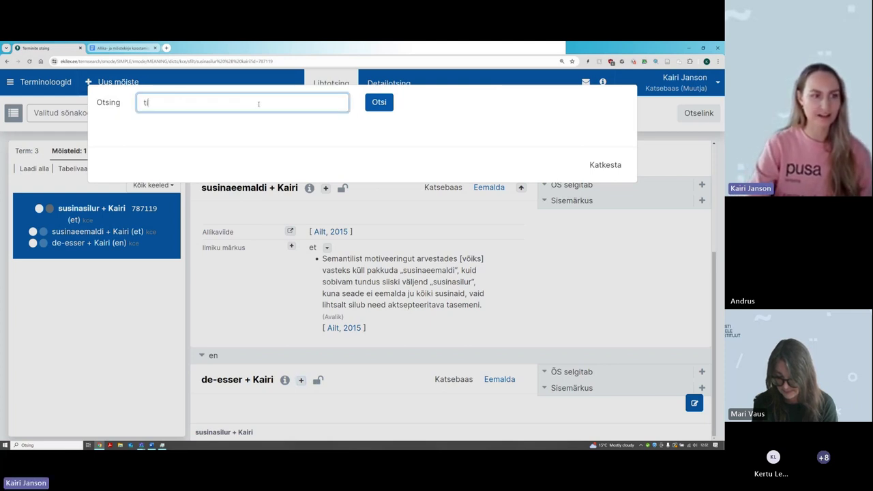
text(ignar)
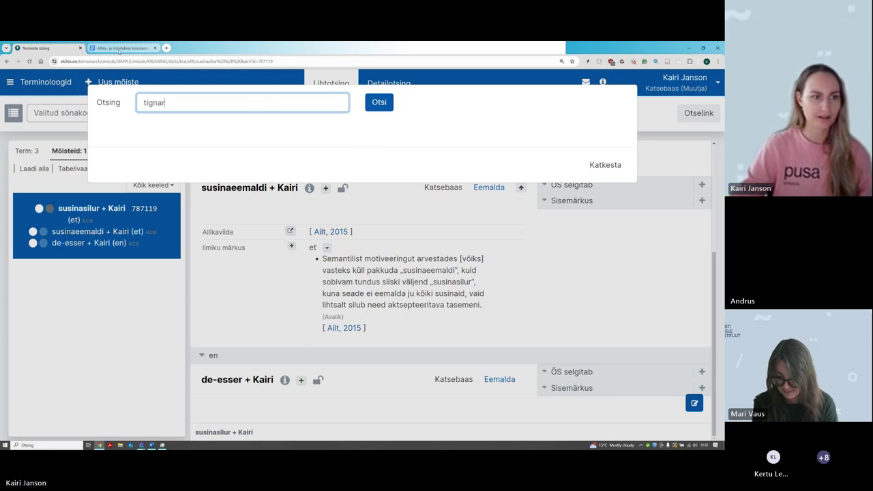
click(117, 47)
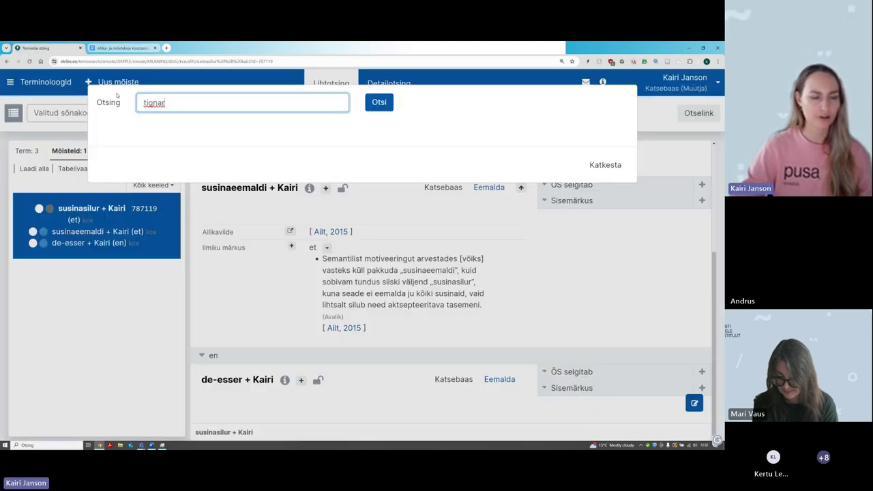
click(48, 48)
text(or, 2022)
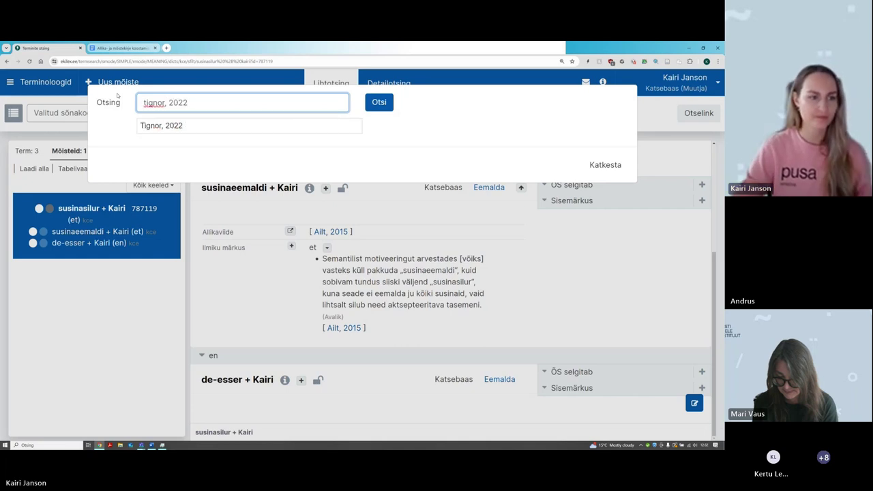
click(171, 125)
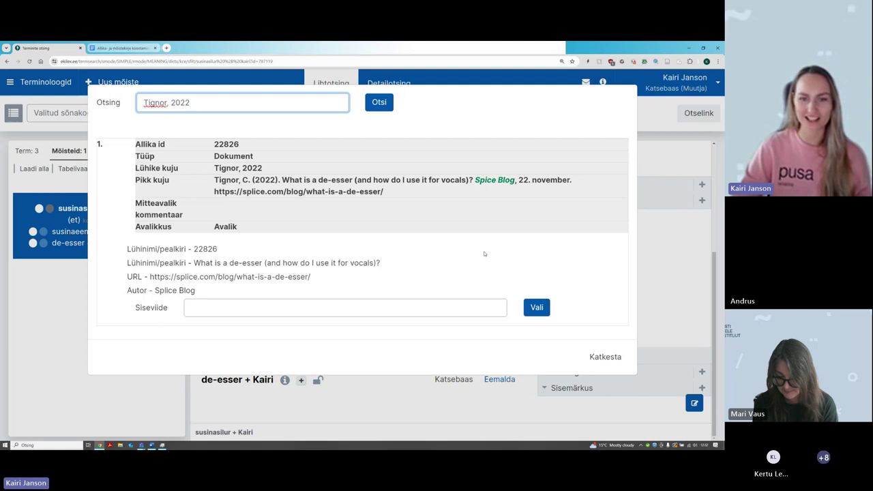
click(537, 308)
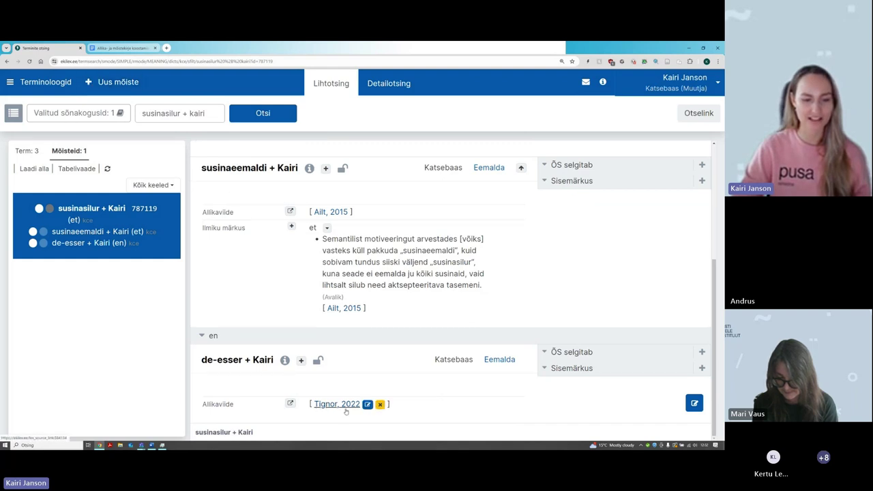
Step: Switch to the Google Docs base material and examine the two items numbered 12, on the second de-esser source and the usage example
click(104, 48)
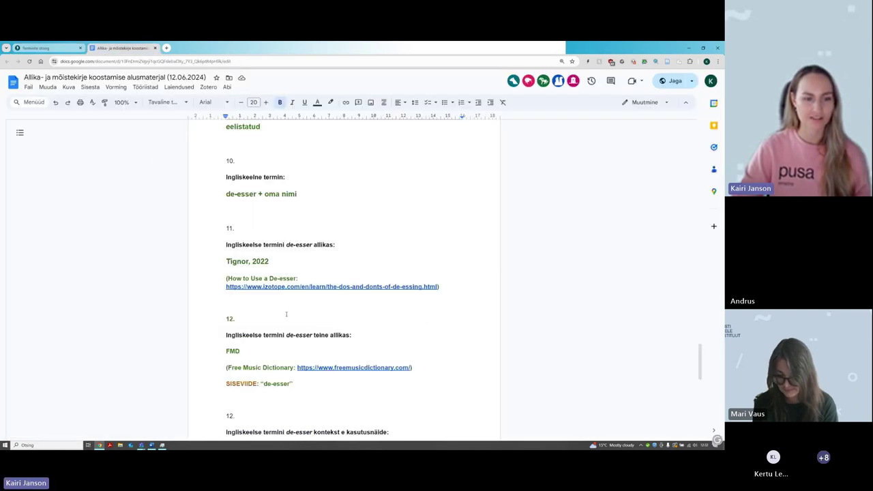
scroll(287, 314, down, 3)
scroll(306, 296, up, 1)
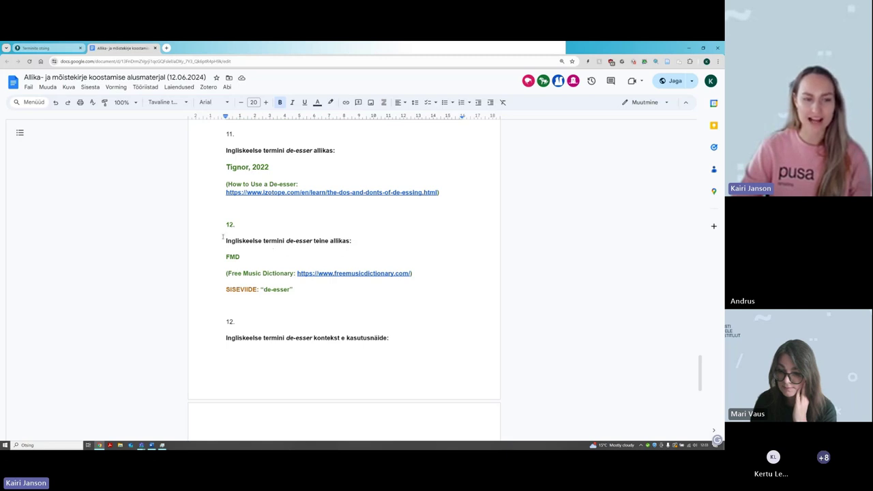
drag(226, 240, 293, 289)
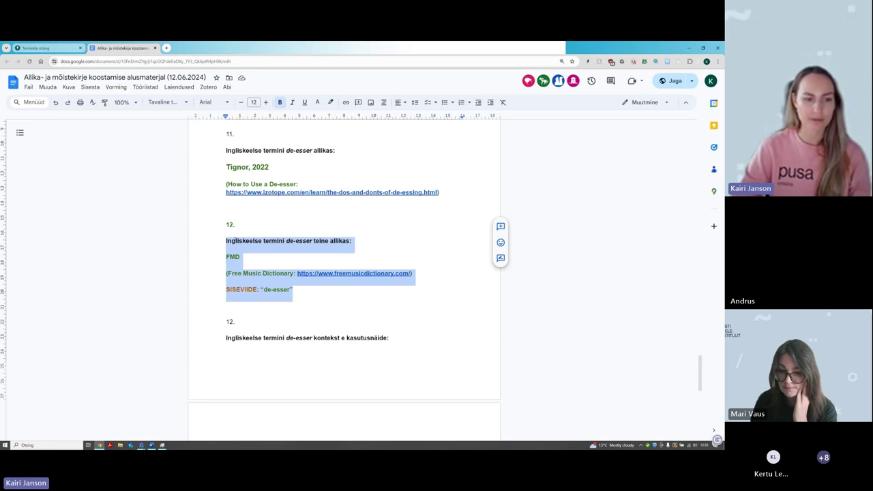
click(229, 240)
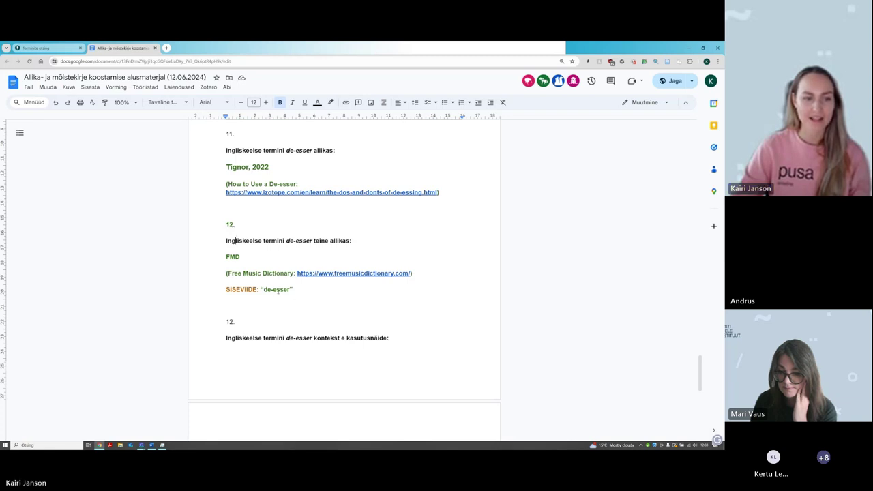
drag(226, 221, 236, 225)
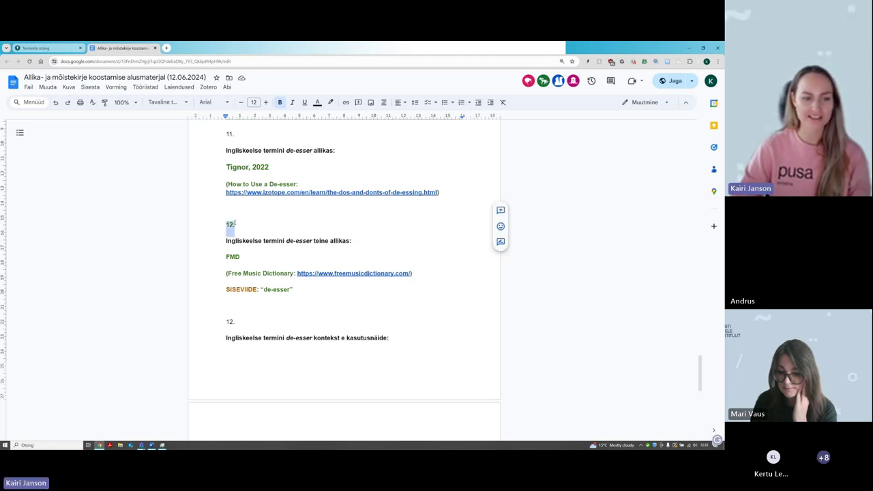
scroll(323, 329, down, 3)
scroll(324, 329, down, 2)
scroll(323, 322, up, 2)
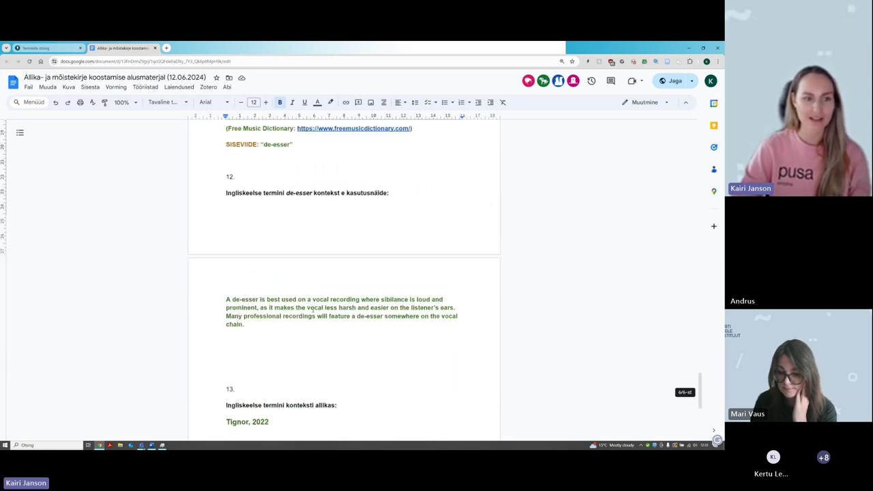
scroll(227, 227, up, 4)
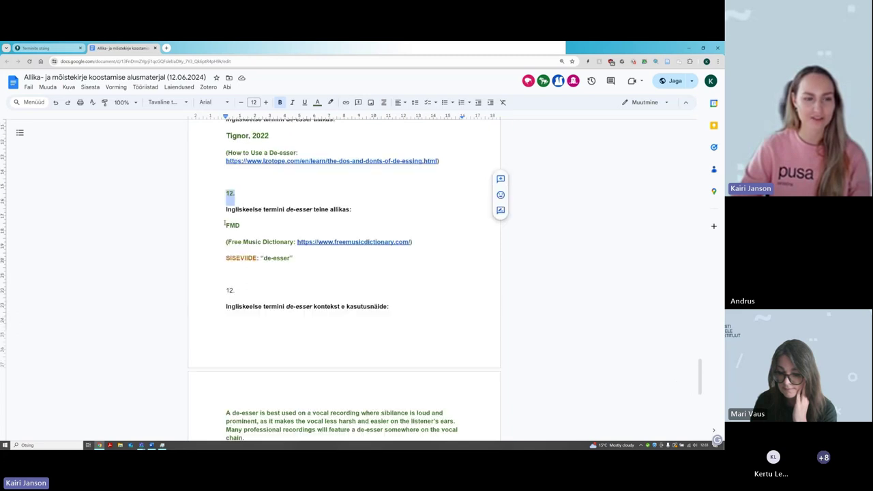
scroll(226, 272, down, 1)
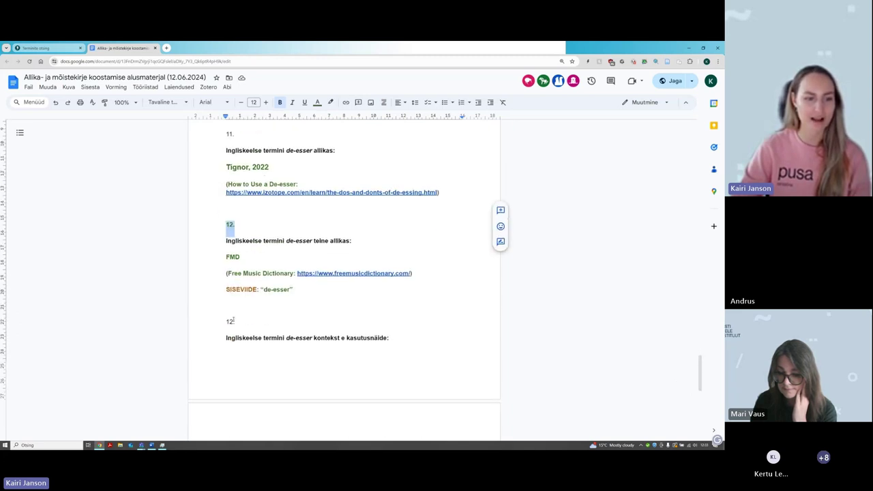
Step: Renumber the de-esser usage example item as 13 and the item on the context's source as 14
click(232, 321)
key(BackSpace)
text(3)
scroll(229, 334, down, 6)
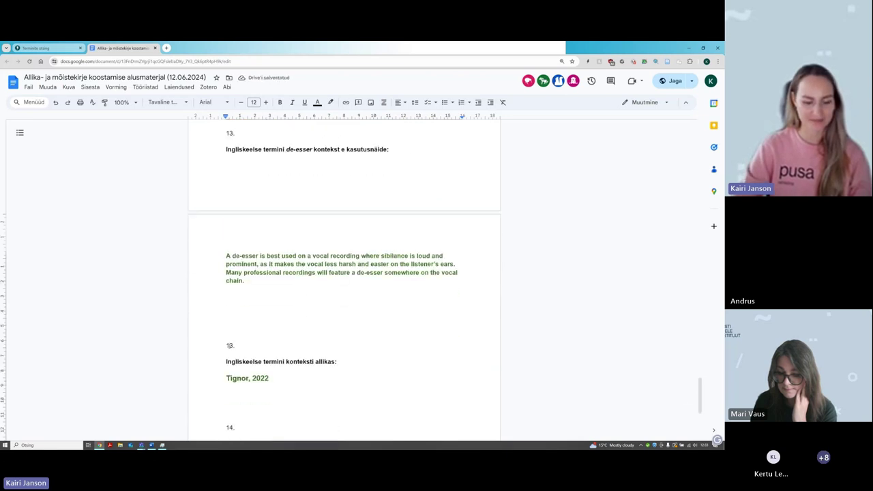
key(BackSpace)
key(BackSpace)
text(4)
Step: Renumber the "Mõiste valdkond" item as 15 and the "Tähenduse seos" item as 16
scroll(229, 346, down, 2)
scroll(229, 346, down, 3)
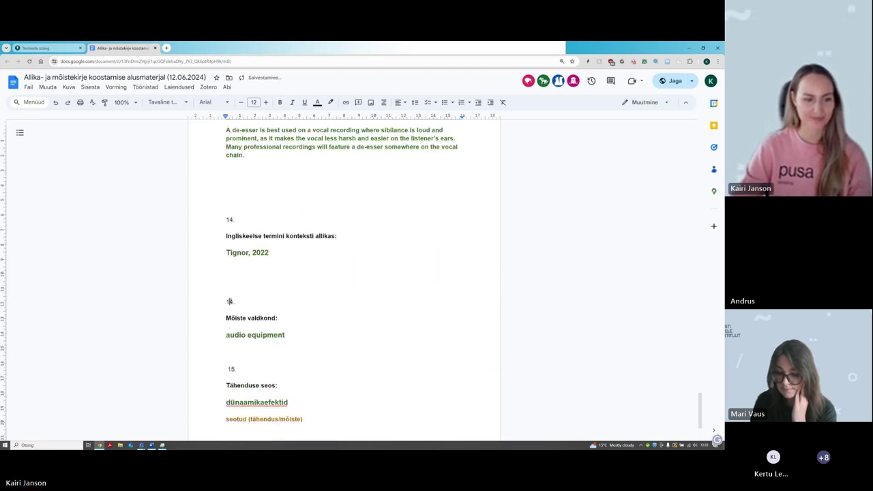
click(233, 301)
key(BackSpace)
text(5)
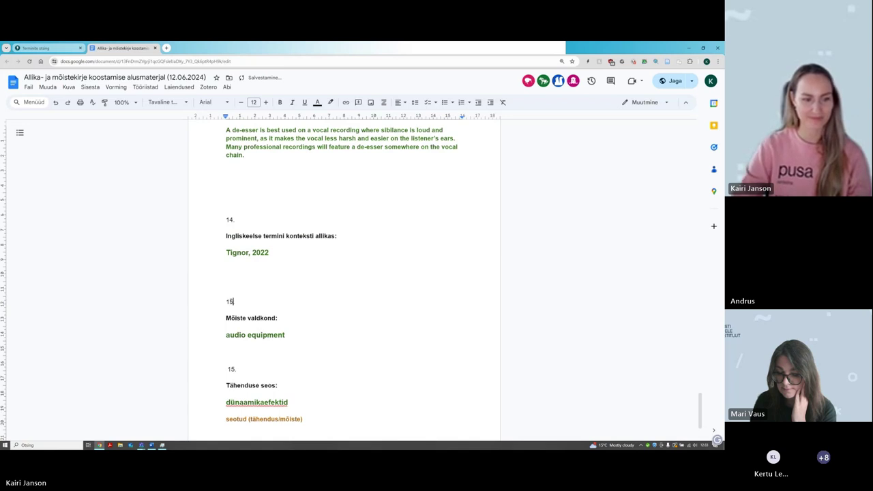
scroll(229, 346, down, 3)
click(233, 277)
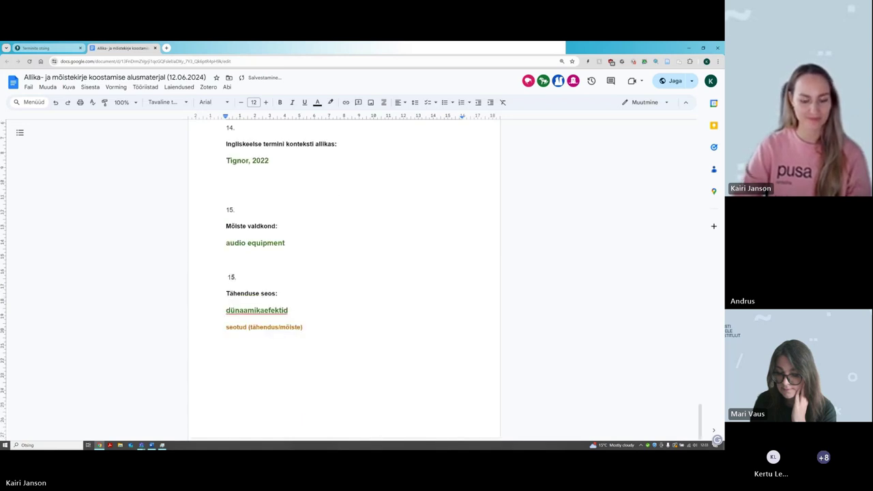
key(BackSpace)
text(6)
Step: Insert blank lines above item 13 so that its heading starts on the same page as its usage example
scroll(254, 282, up, 5)
scroll(254, 282, up, 5)
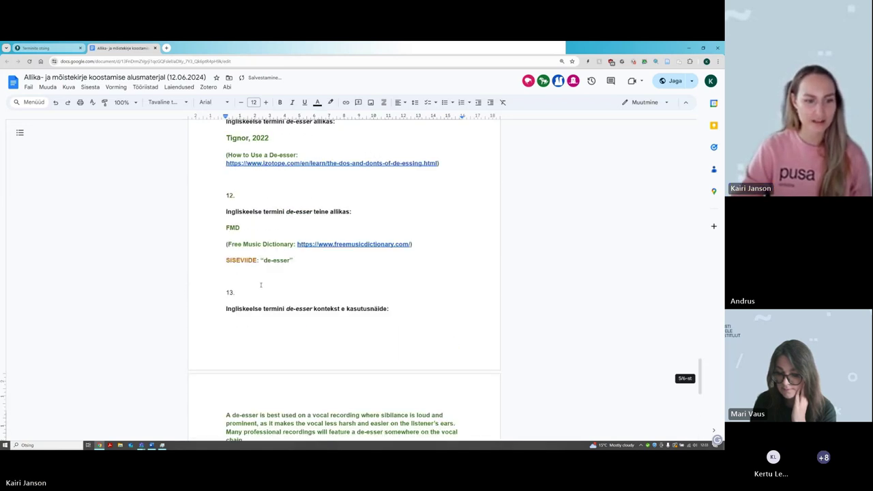
scroll(219, 269, down, 2)
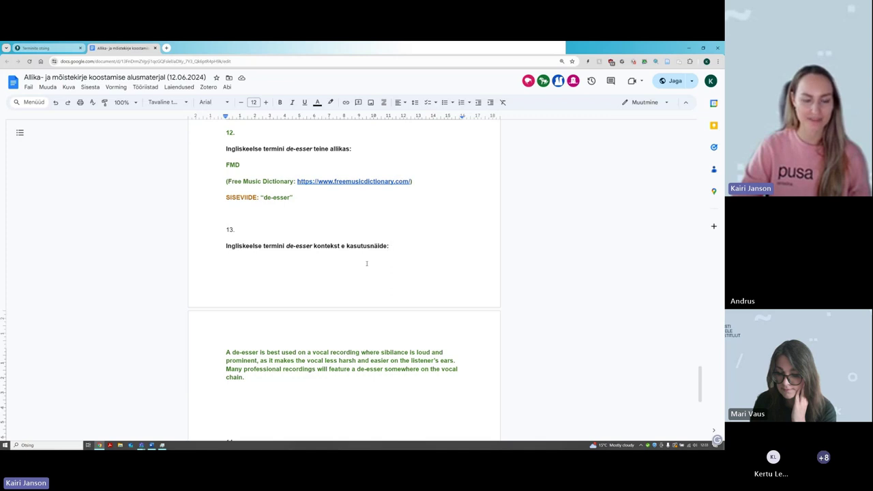
scroll(366, 263, down, 1)
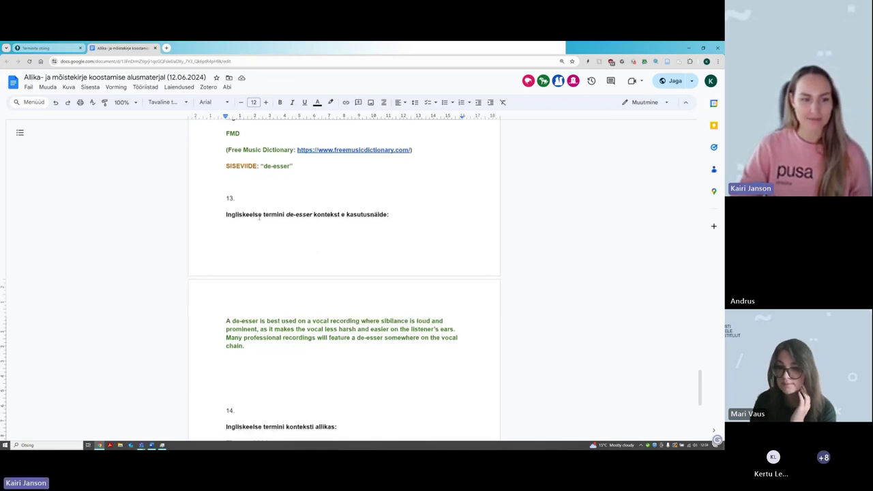
click(243, 182)
key(Return)
key(Return)
key(Return)
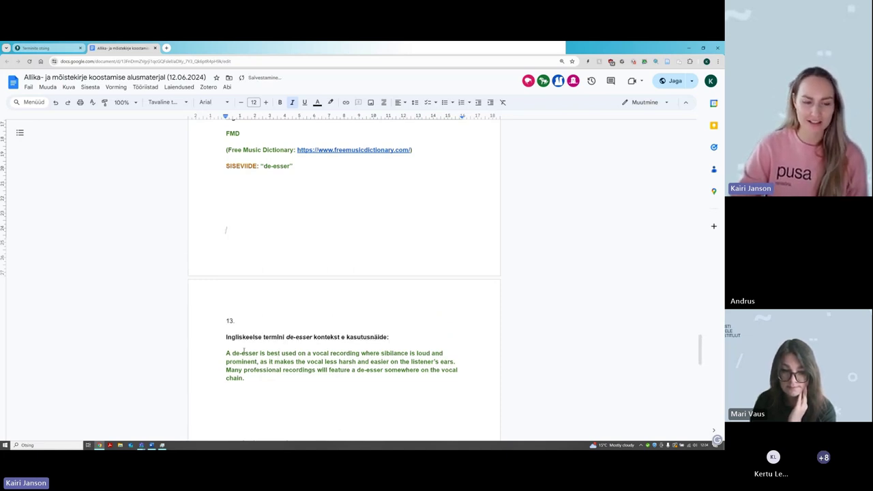
scroll(226, 352, up, 2)
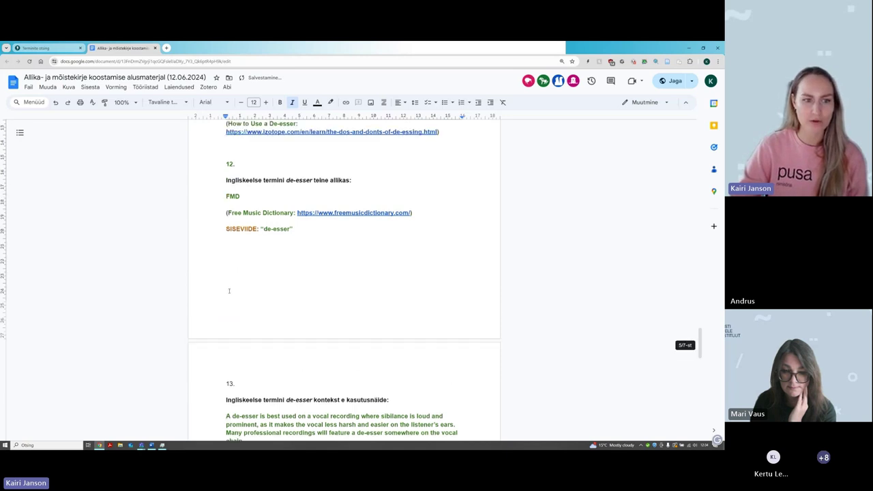
Step: Copy the full English usage example in item 13, from "A de-esser is best used" to "vocal chain."
scroll(229, 300, down, 3)
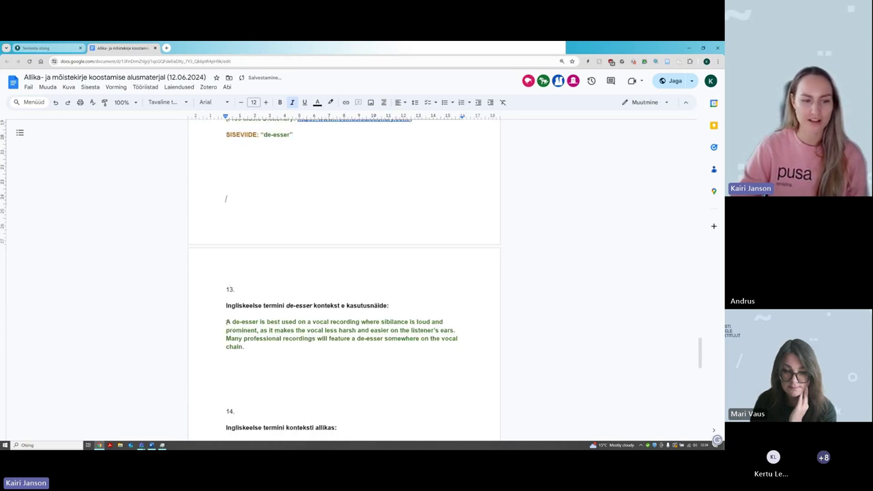
drag(225, 321, 244, 347)
key(ctrl+c)
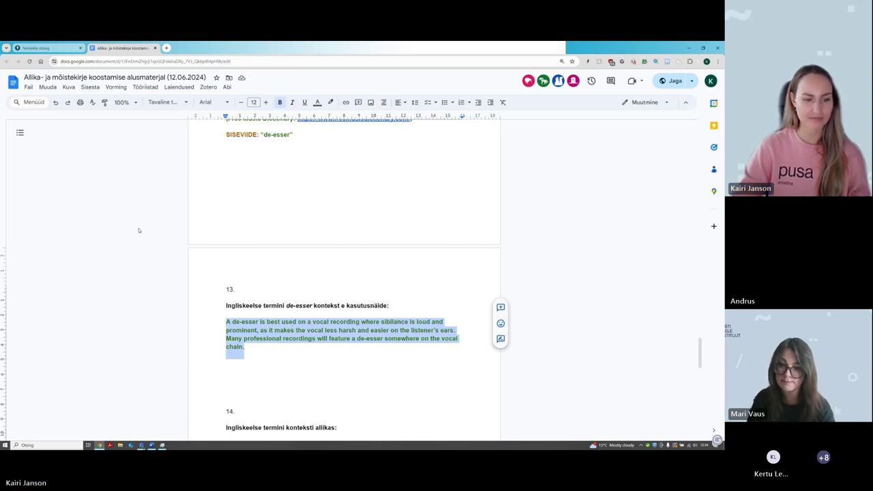
Step: Remove the surplus blank lines between the usage example in item 13 and item 14
click(233, 376)
key(Delete)
key(Delete)
key(Delete)
key(Delete)
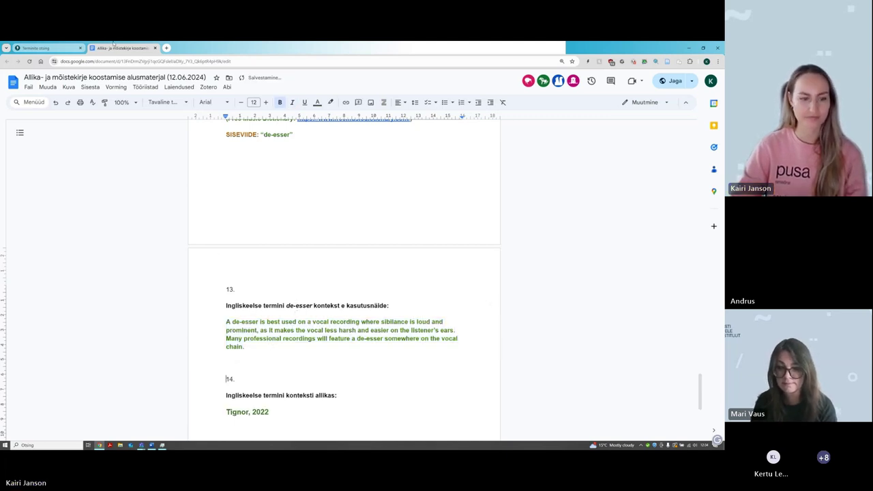
Step: Switch to Ekilex and add the copied usage example to the English term de-esser as a public Kontekst
click(41, 48)
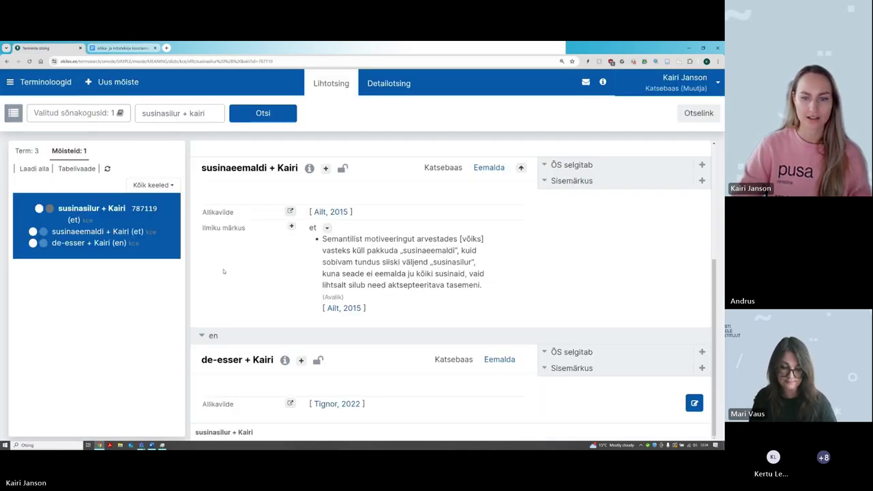
scroll(235, 254, up, 5)
scroll(238, 256, down, 4)
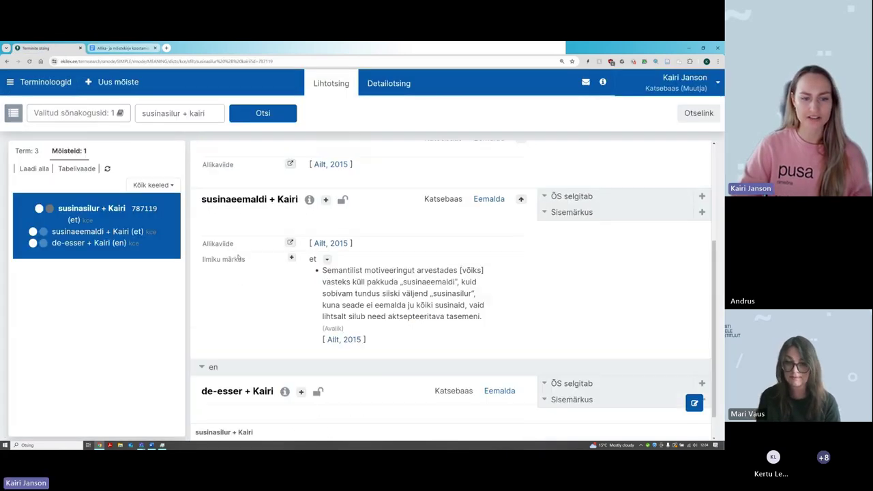
scroll(213, 361, down, 1)
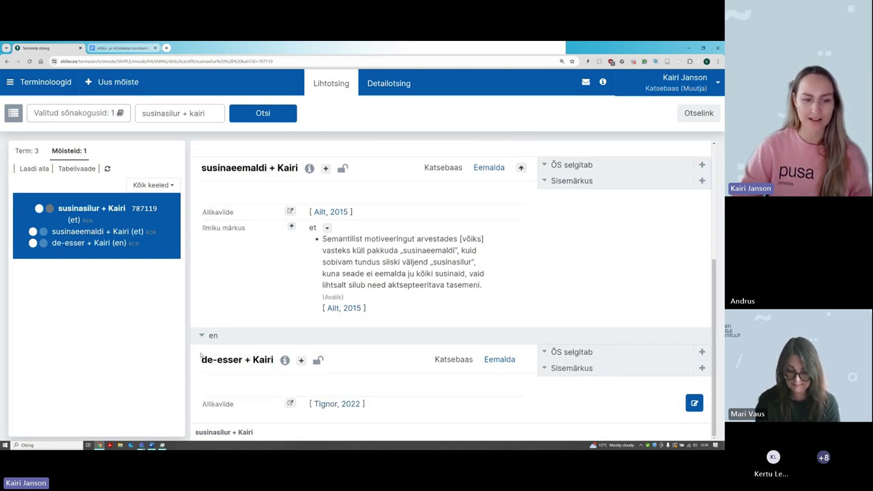
mouse_move(202, 357)
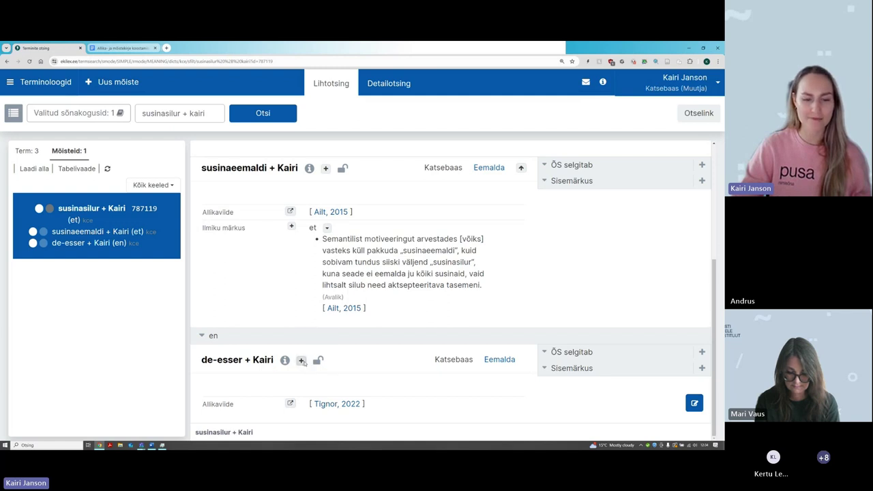
click(301, 361)
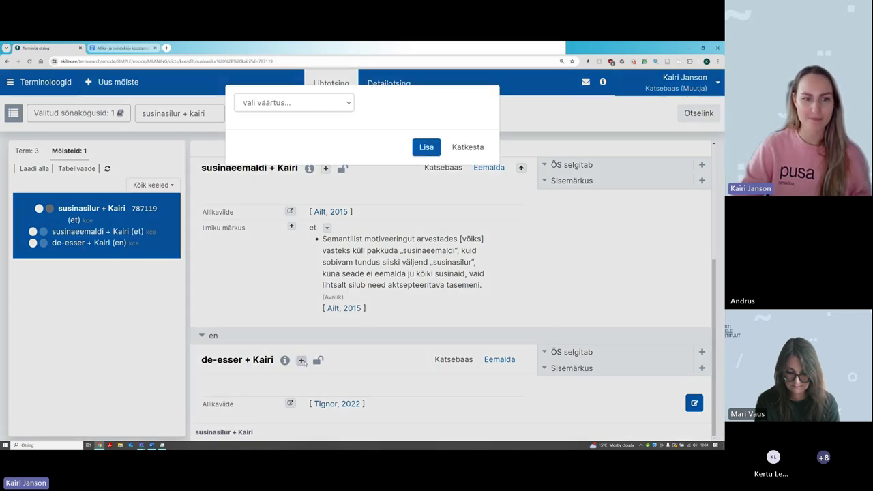
click(293, 105)
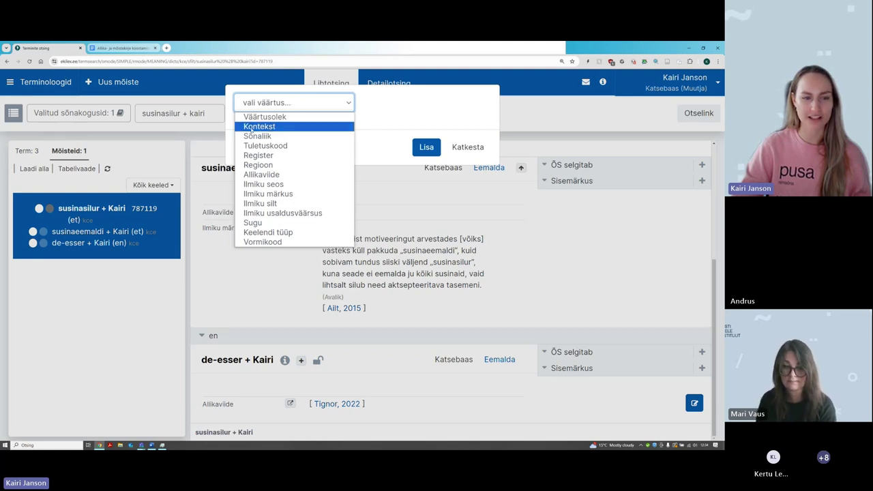
click(250, 127)
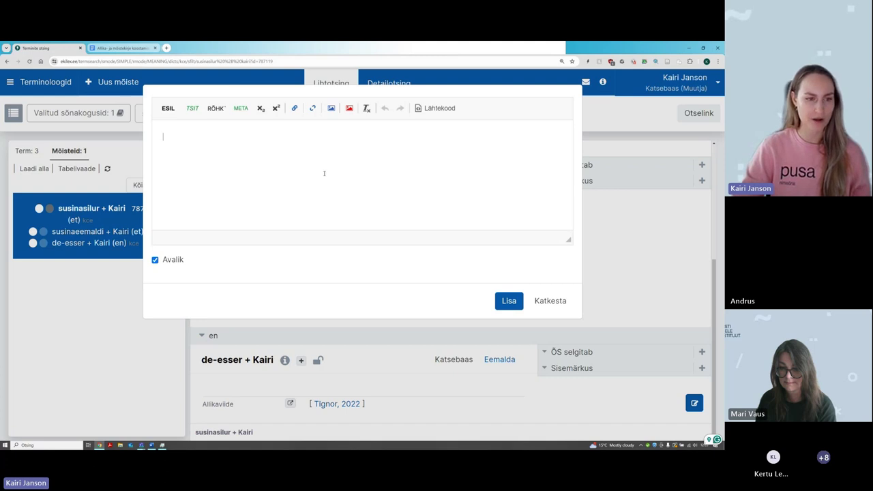
key(ctrl+v)
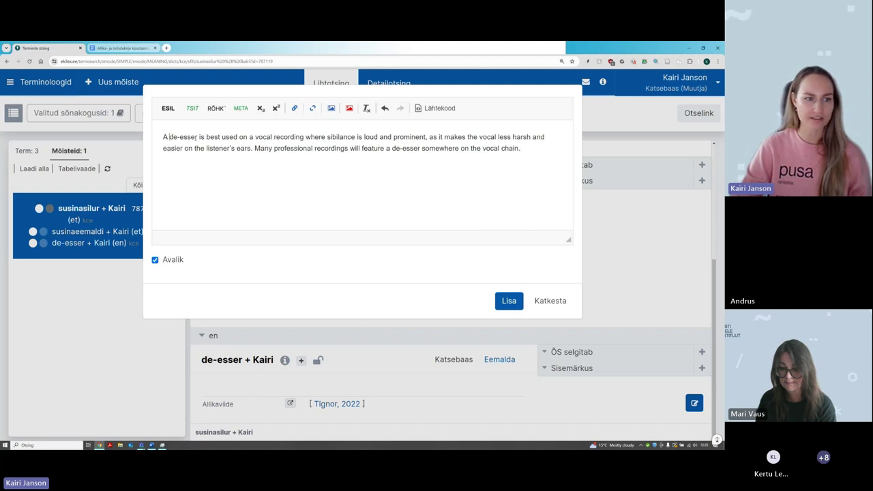
drag(198, 137, 169, 137)
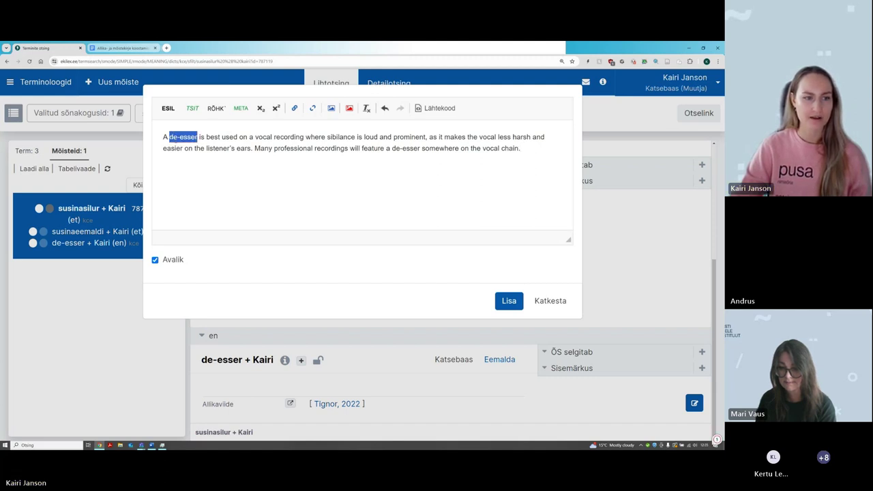
click(162, 137)
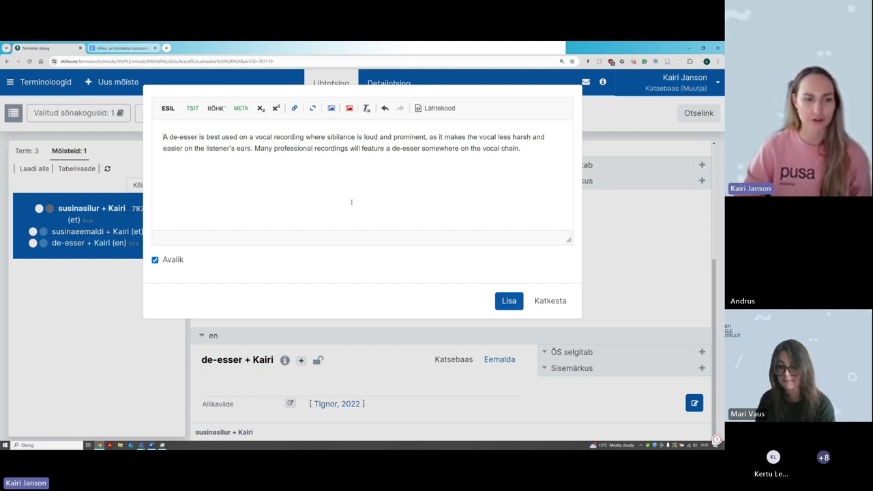
click(509, 302)
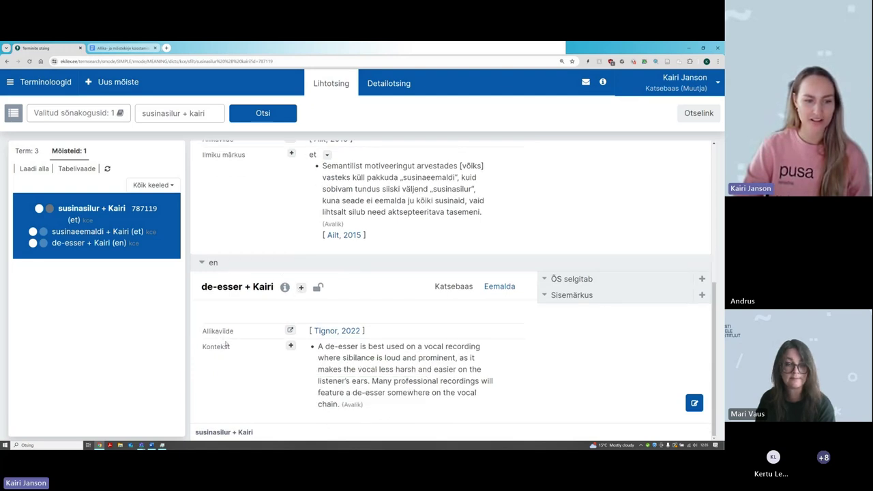
Step: Check item 14 in the base material and link its 2022 source, "What is a de-esser (and how do I use it for vocals)?", to the de-esser context
mouse_move(403, 347)
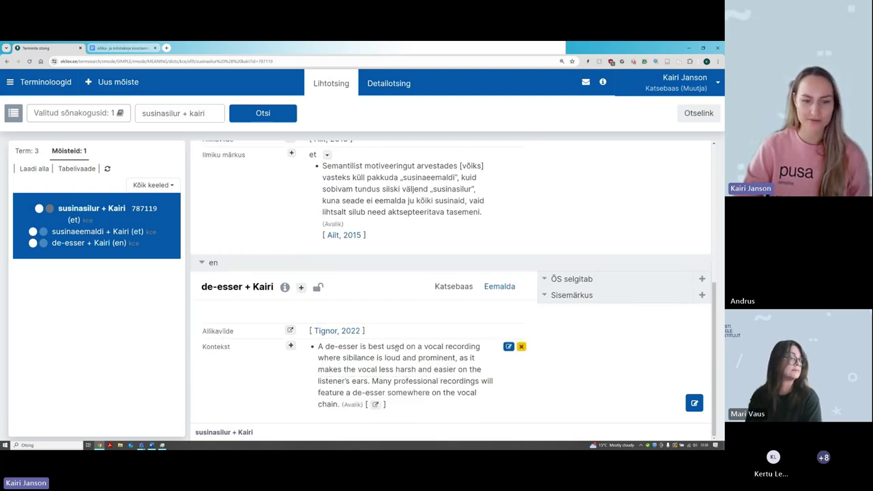
click(122, 48)
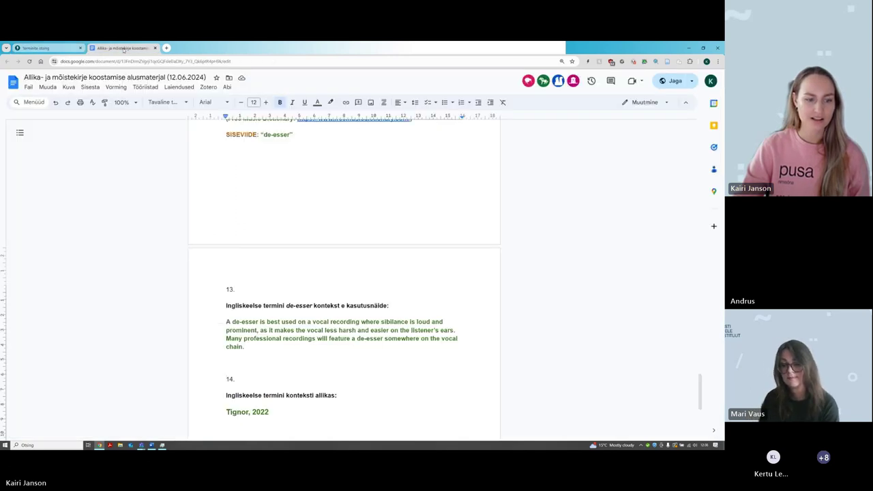
scroll(354, 381, down, 3)
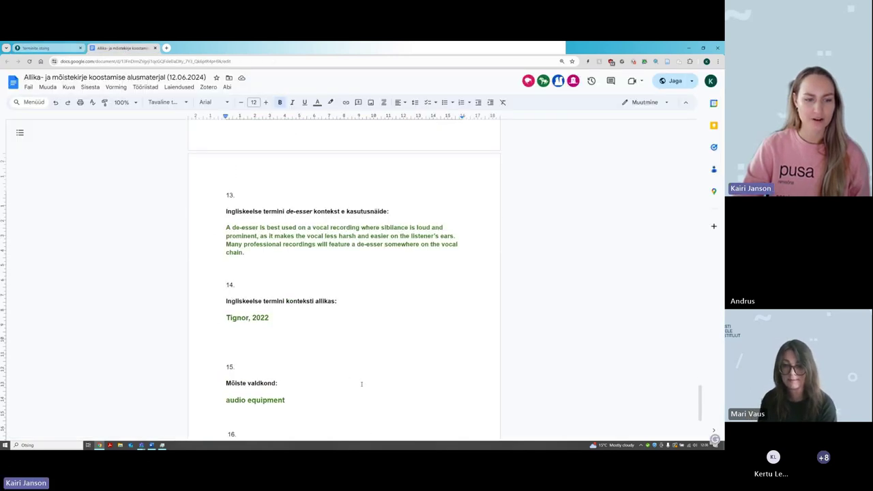
scroll(355, 371, down, 2)
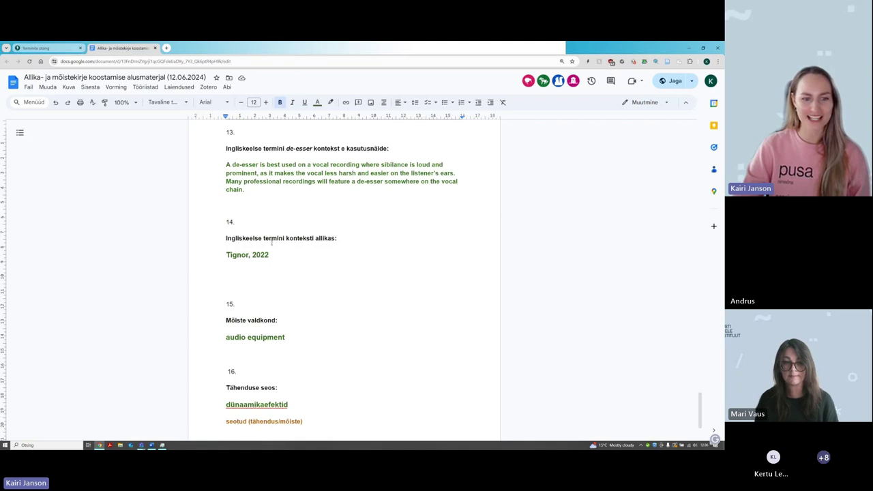
scroll(271, 242, down, 2)
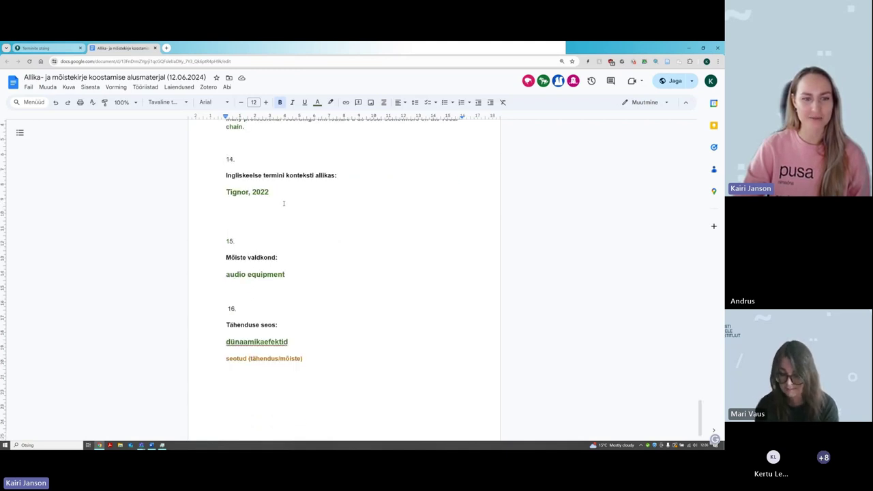
click(43, 49)
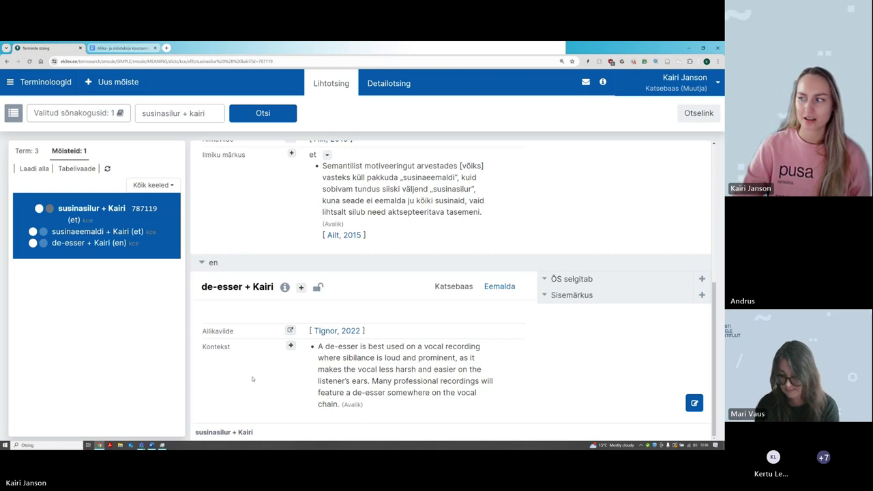
mouse_move(336, 379)
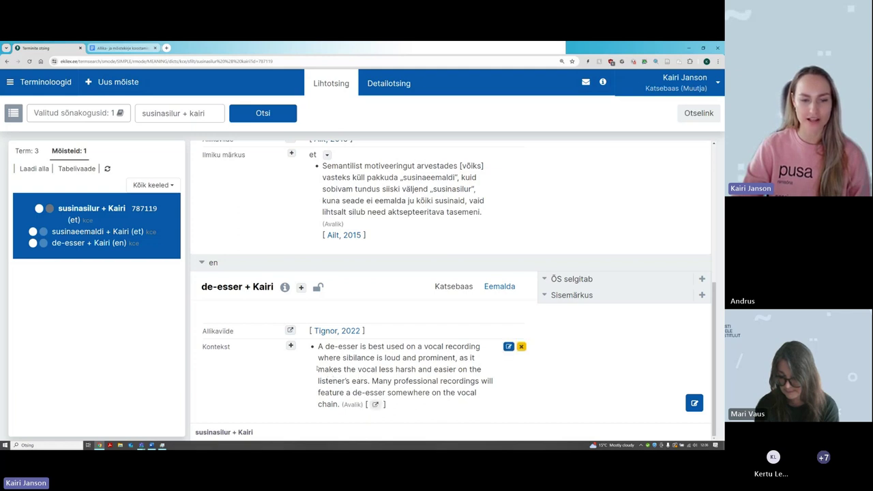
click(376, 404)
click(174, 101)
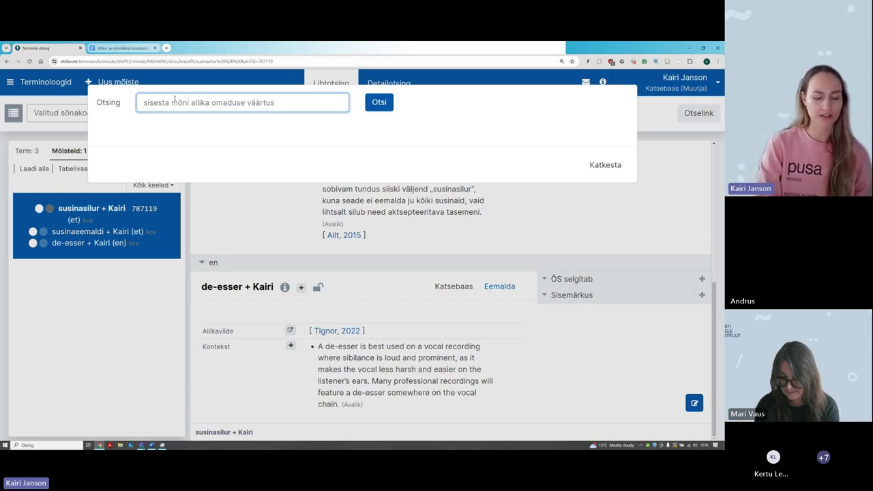
text(Tignor, 2022)
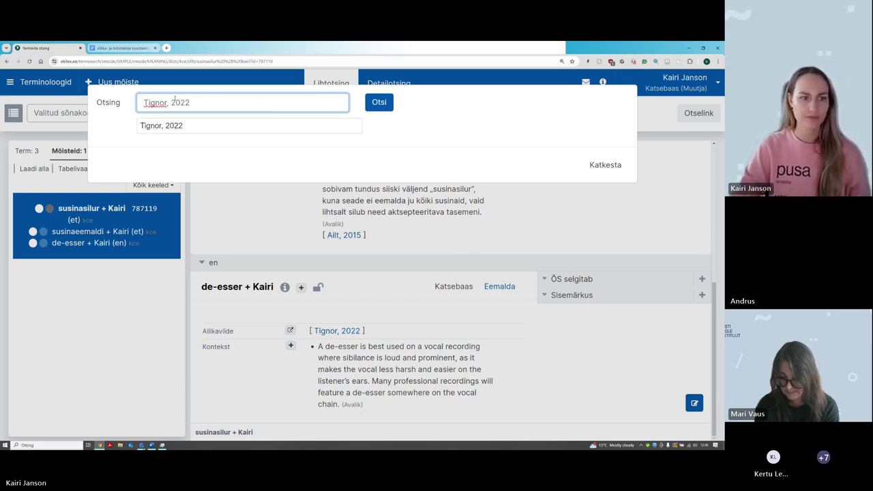
click(180, 126)
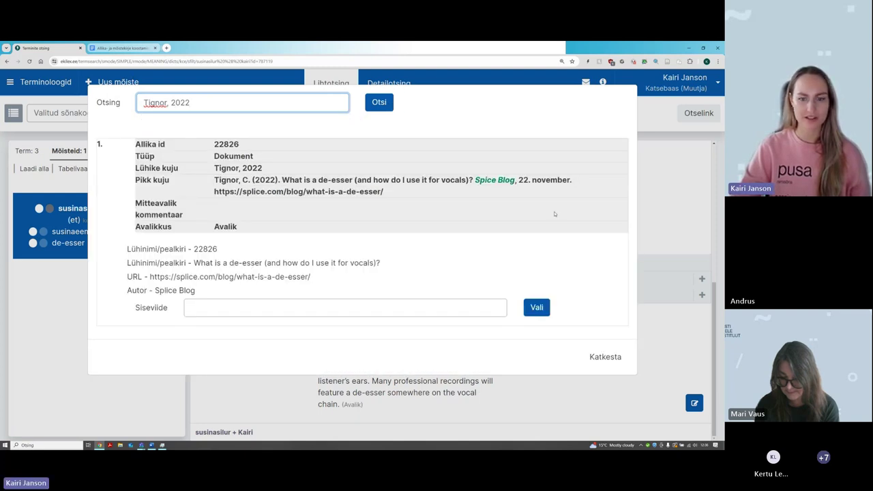
click(533, 310)
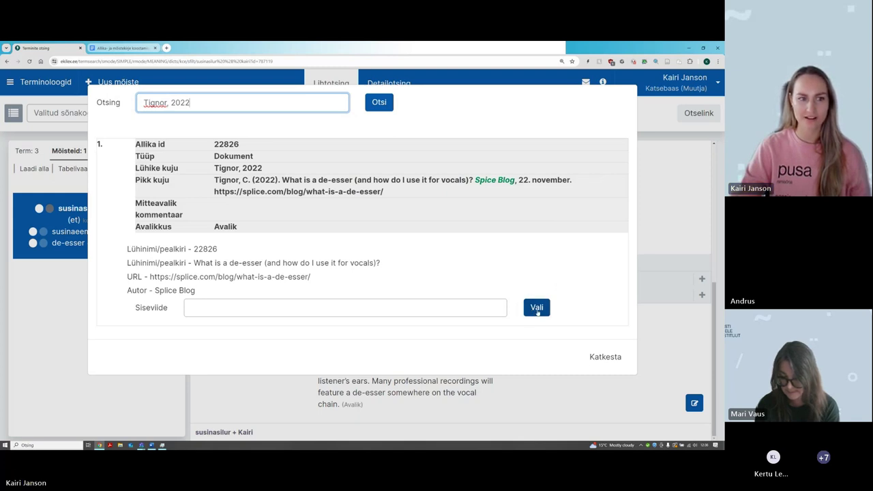
click(536, 309)
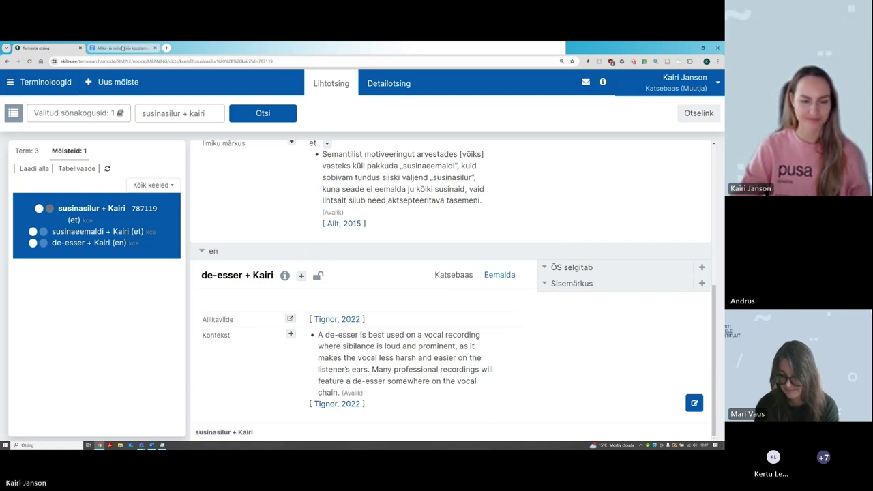
Step: Check the concept's domain in item 15 of the base material and return to the concept-level data of susinasilur in Ekilex
mouse_move(122, 49)
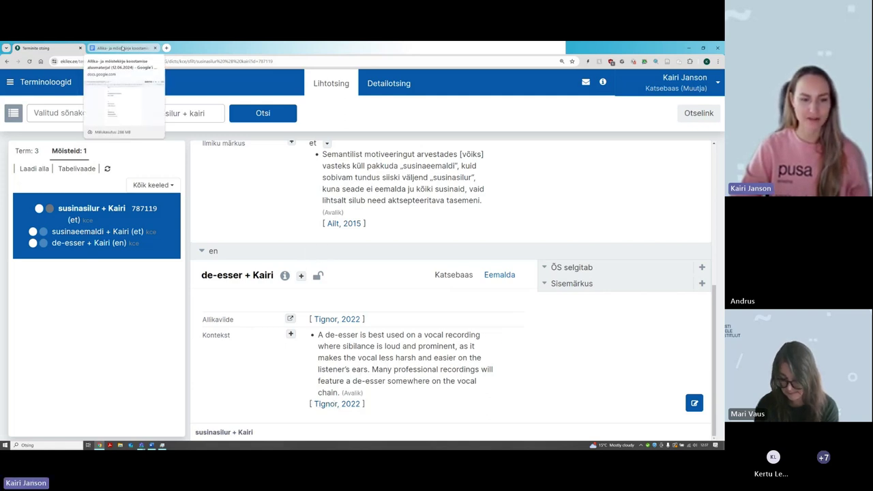
click(122, 49)
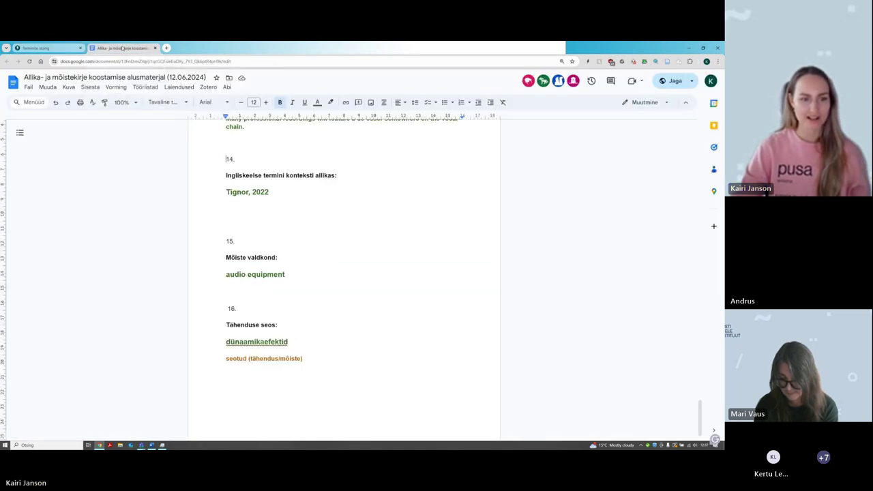
scroll(234, 231, down, 1)
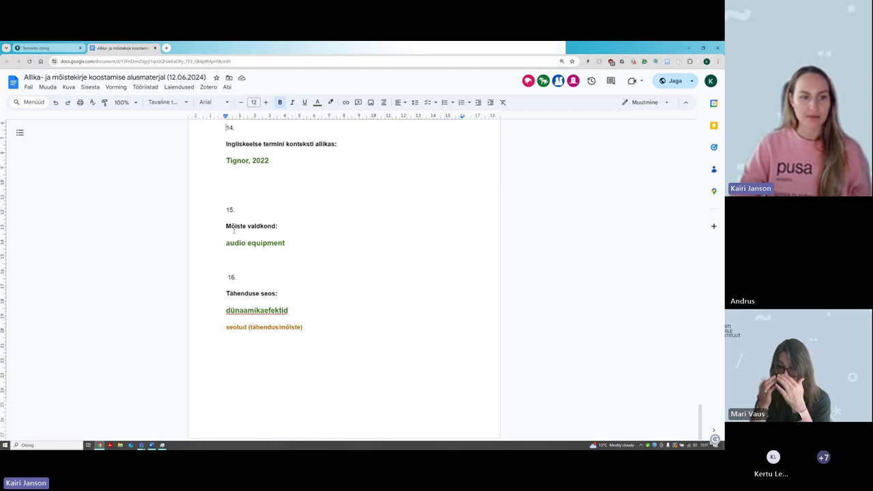
scroll(234, 231, up, 1)
scroll(234, 231, down, 1)
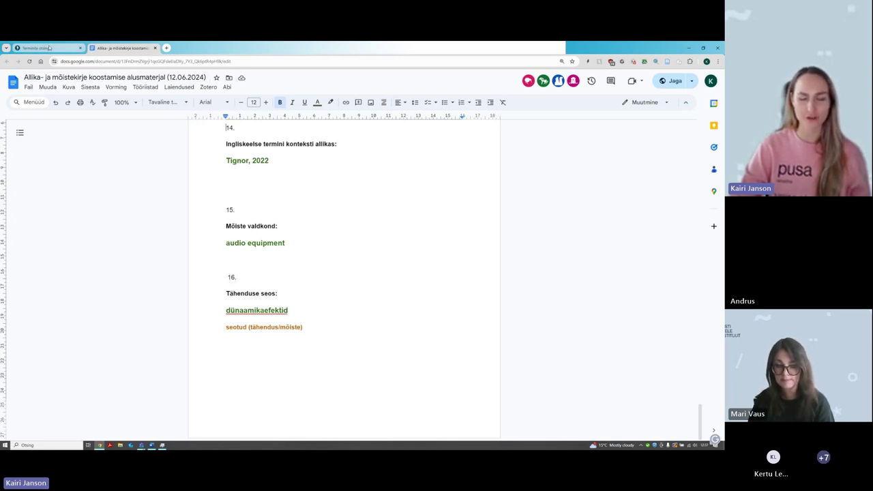
mouse_move(47, 55)
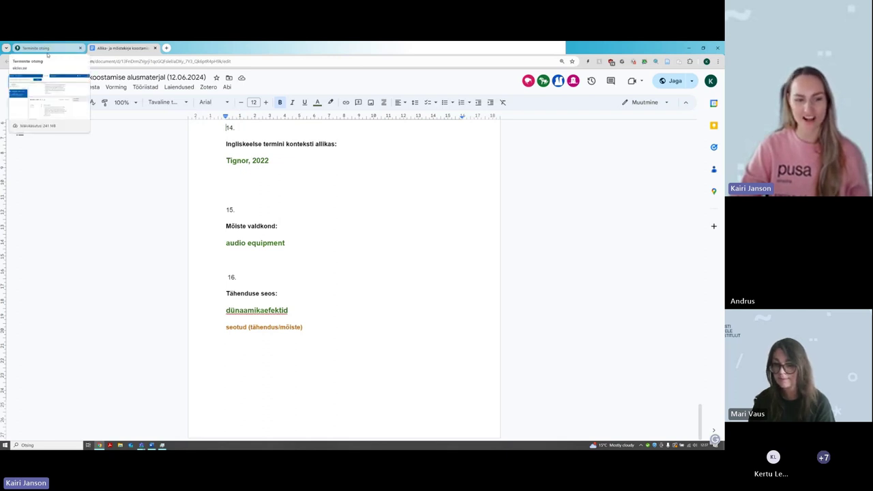
click(48, 54)
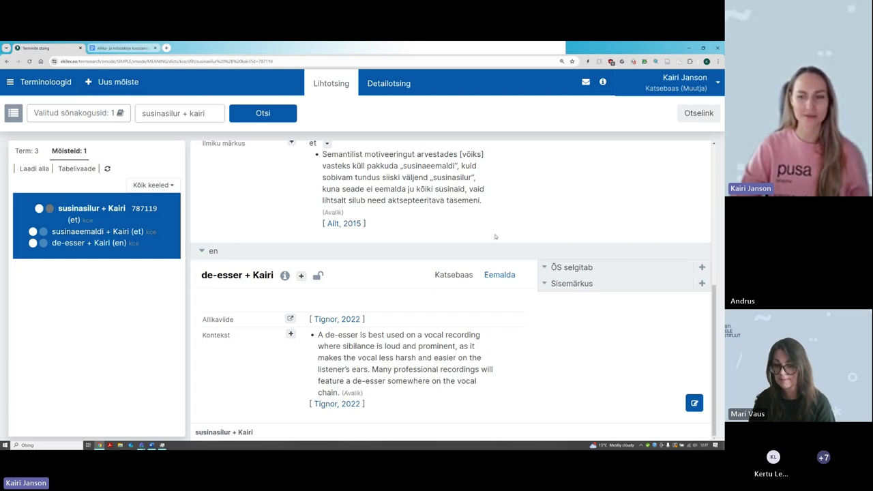
scroll(495, 236, up, 2)
scroll(495, 236, up, 3)
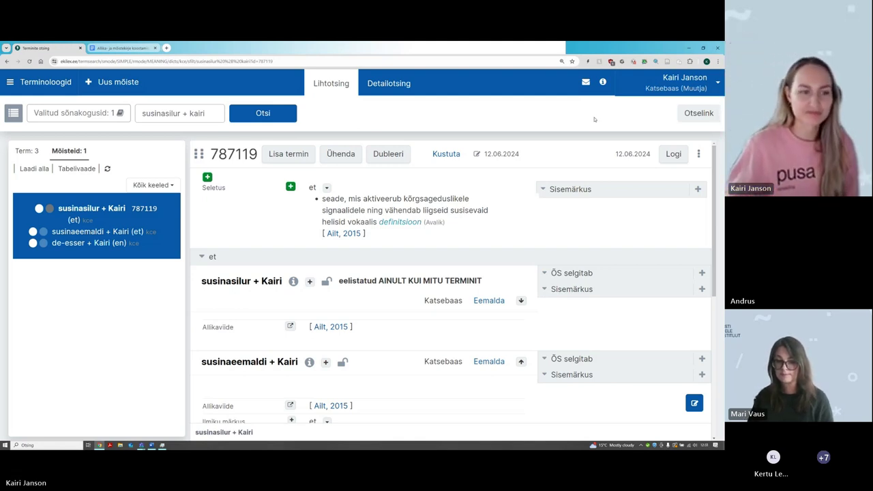
mouse_move(406, 214)
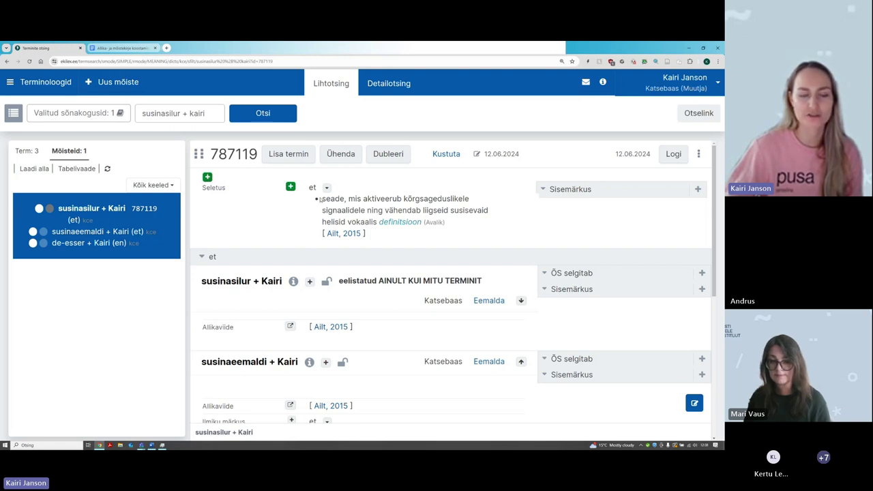
mouse_move(324, 199)
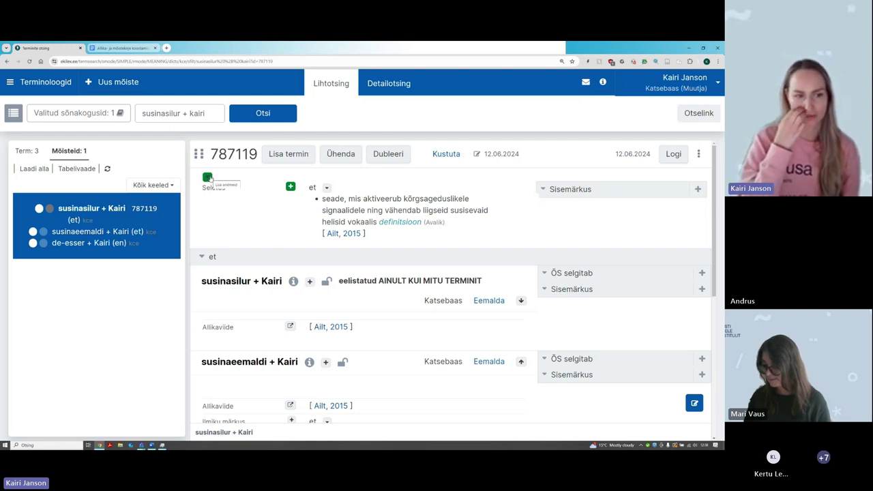
click(116, 49)
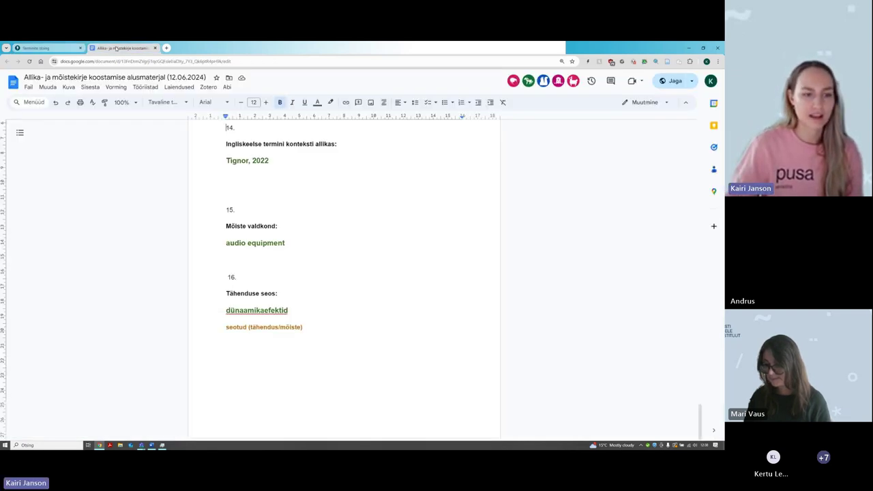
click(26, 46)
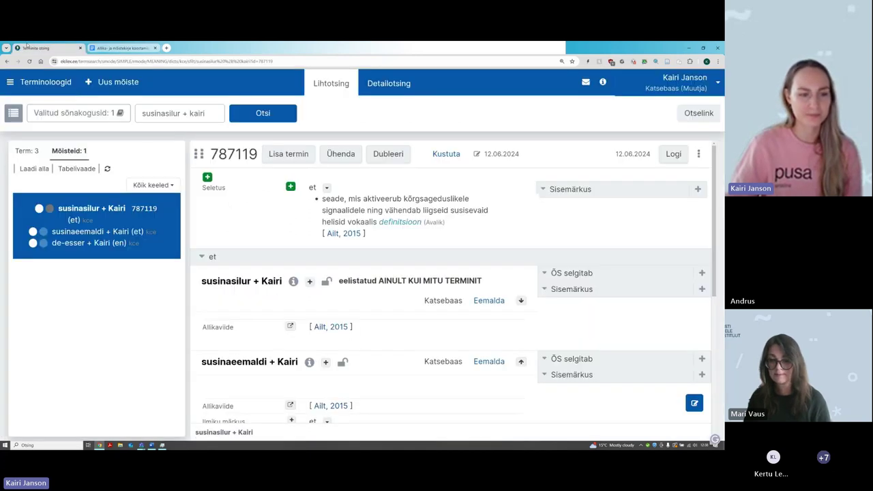
Step: Add the Valdkond "lenoch - INE7 - audio equipment" to the susinasilur concept
click(207, 178)
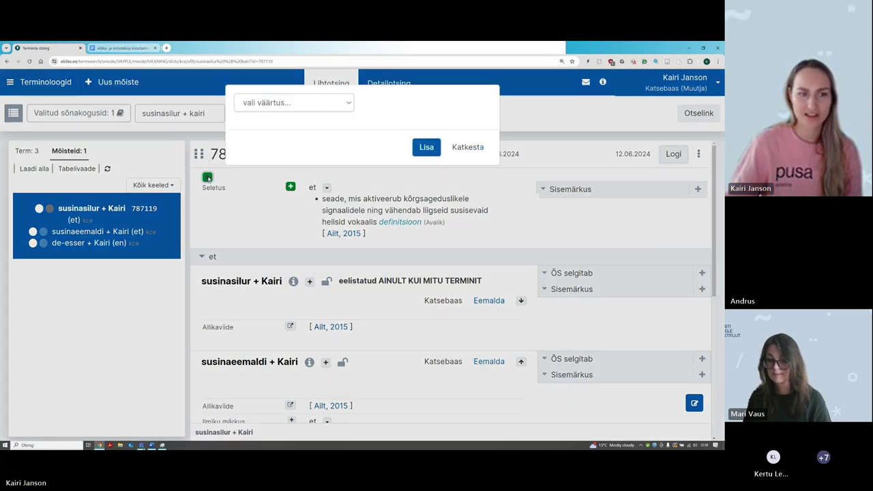
click(289, 105)
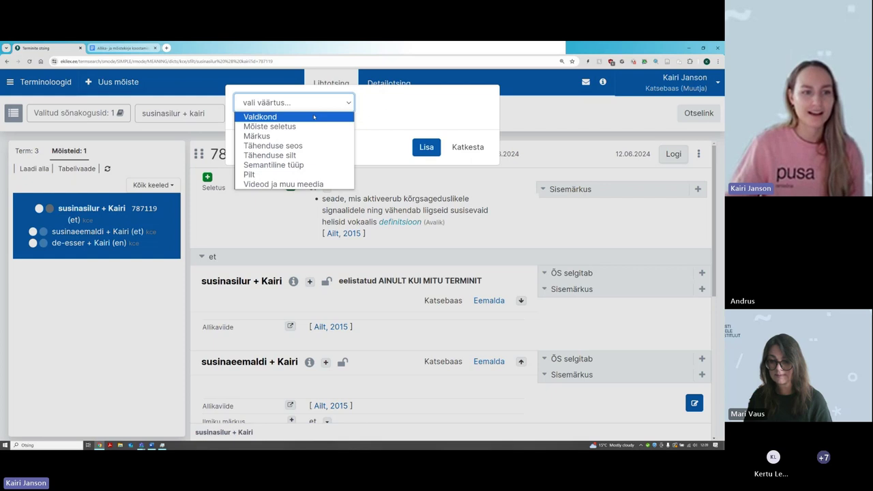
click(266, 117)
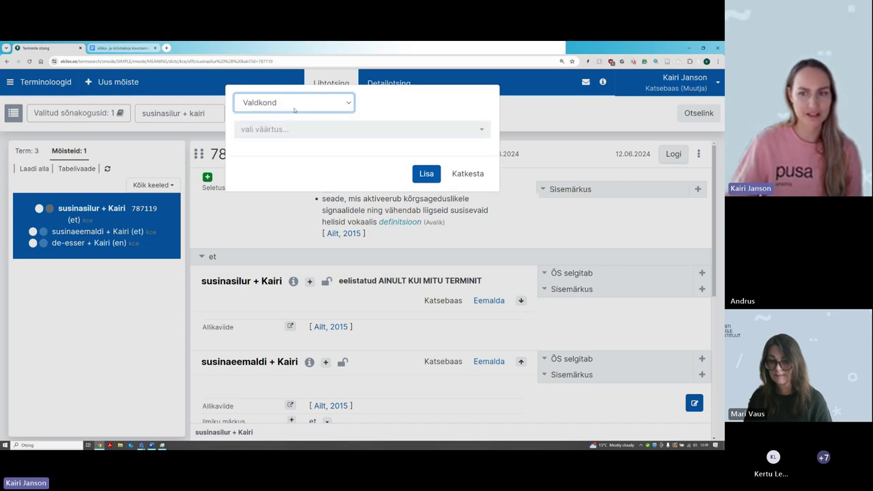
click(287, 130)
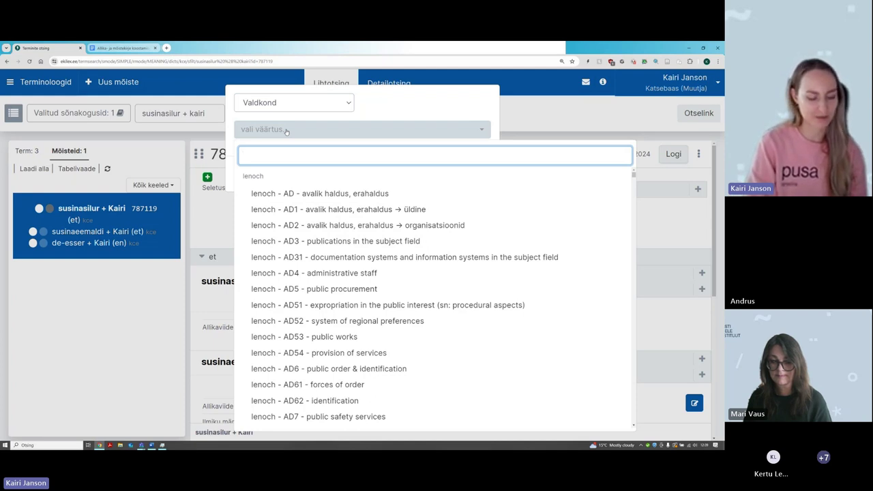
text(audio)
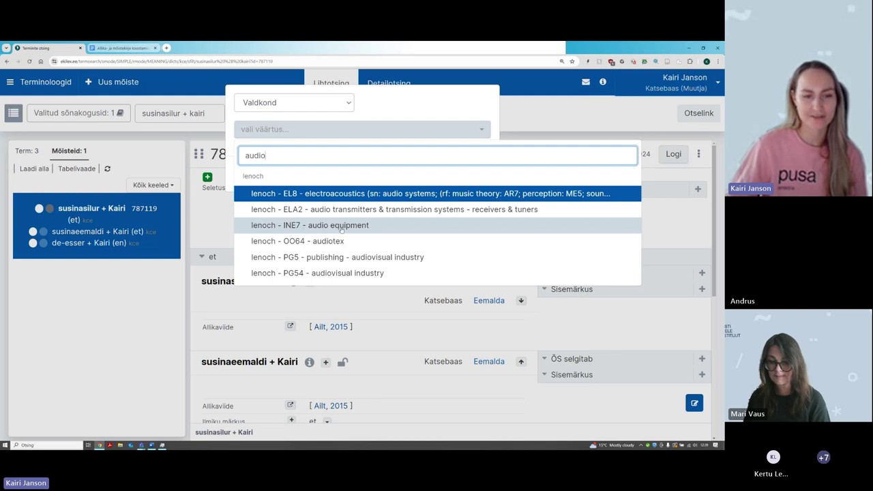
click(367, 227)
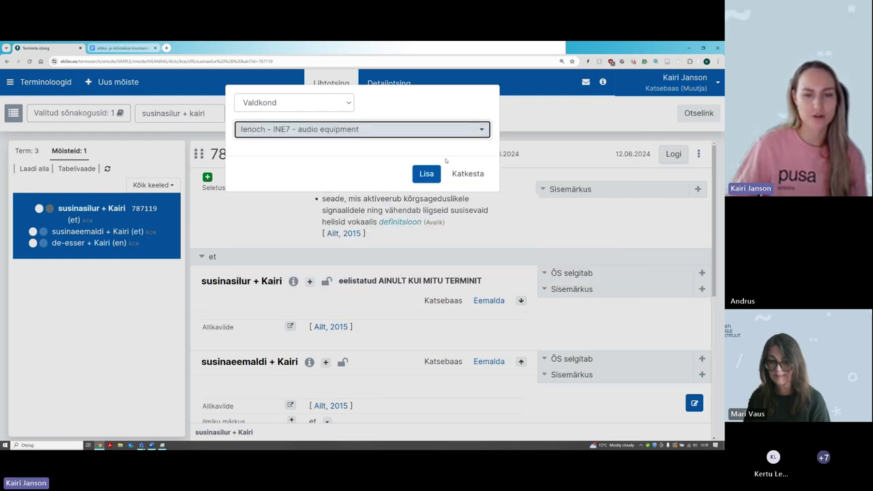
click(426, 174)
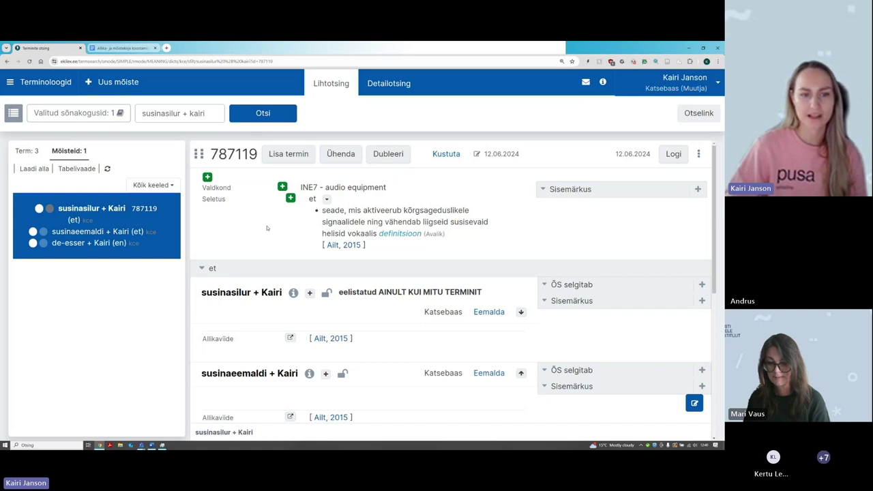
Step: Start a new Tähenduse seos for the susinasilur concept and search for the term dünaamikaefektid
mouse_move(326, 187)
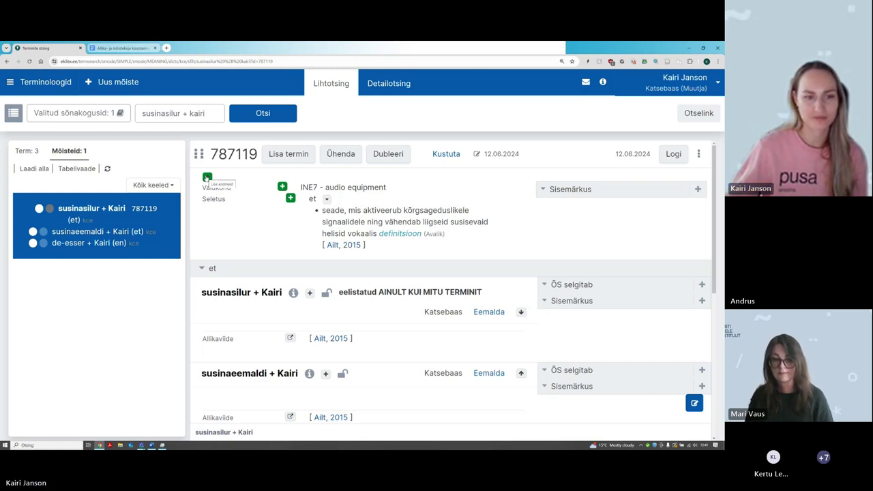
click(208, 177)
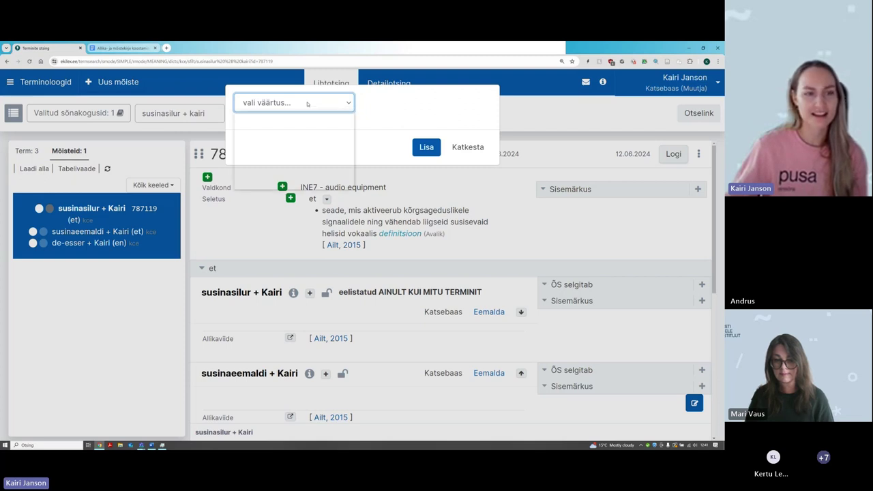
click(307, 104)
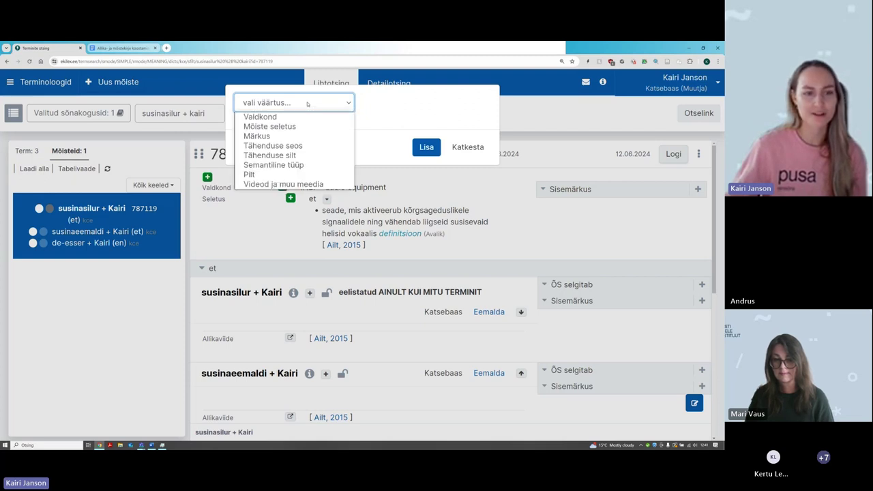
click(304, 147)
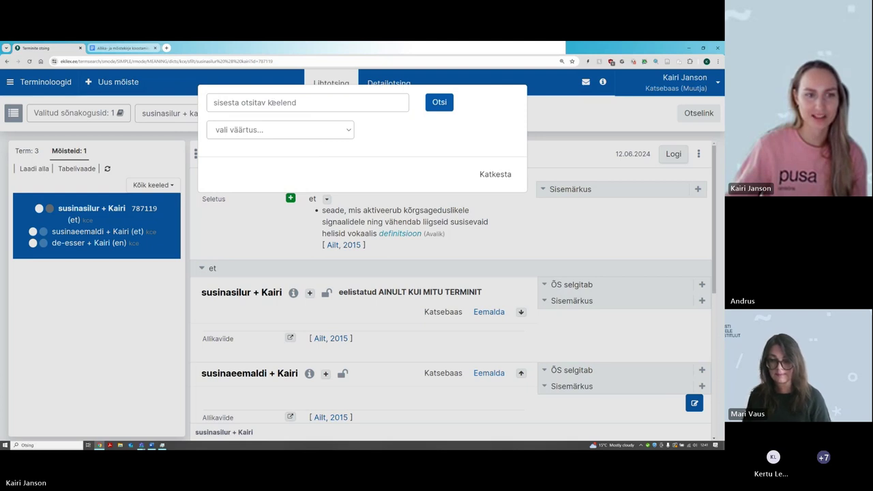
click(246, 102)
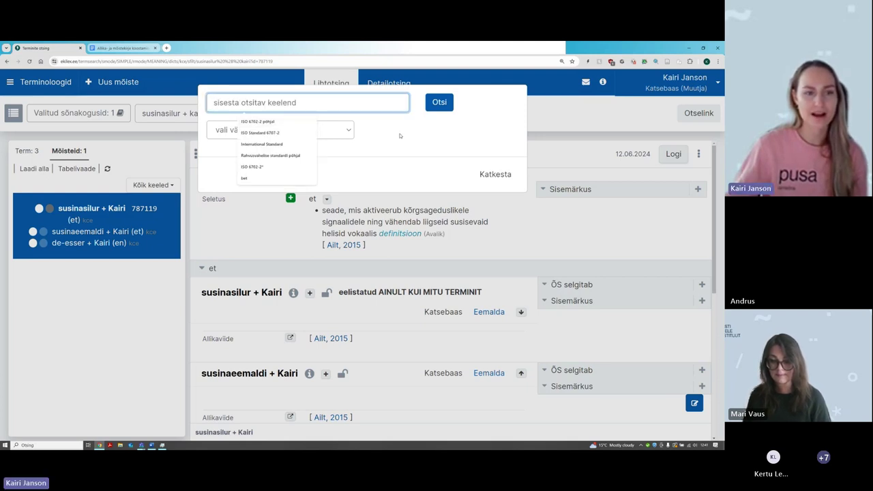
click(247, 111)
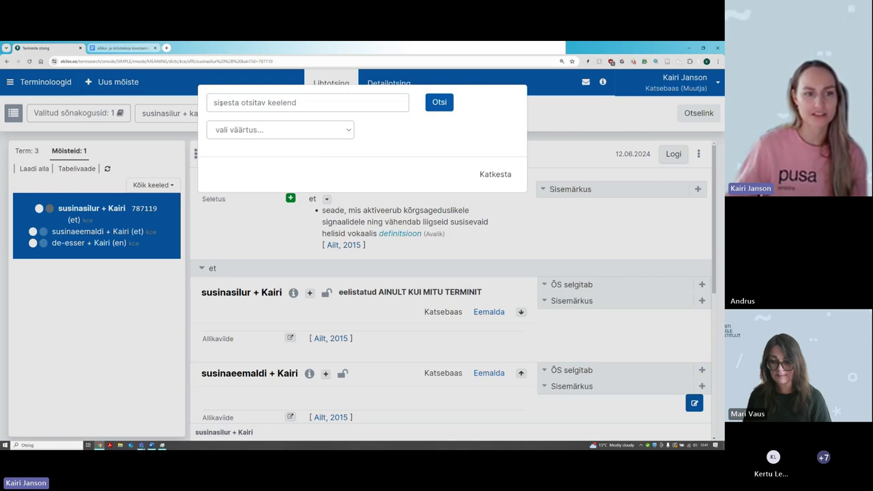
click(261, 104)
text(dü)
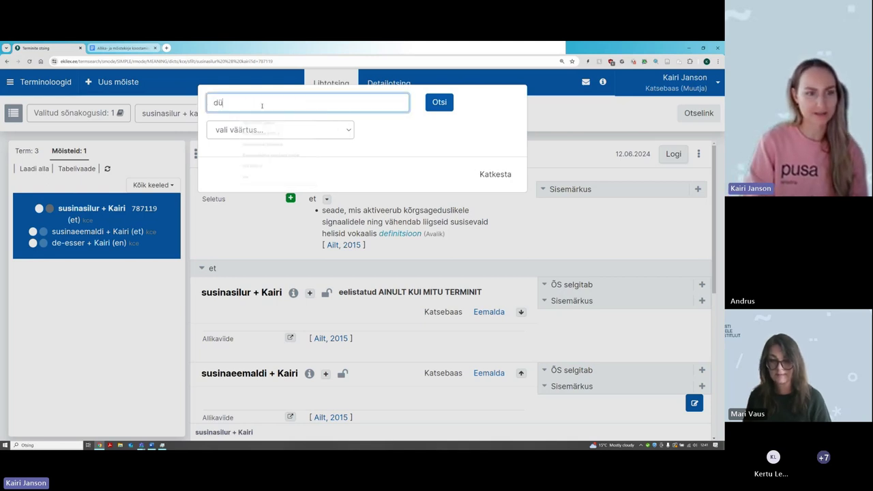
text(naamikaefektid)
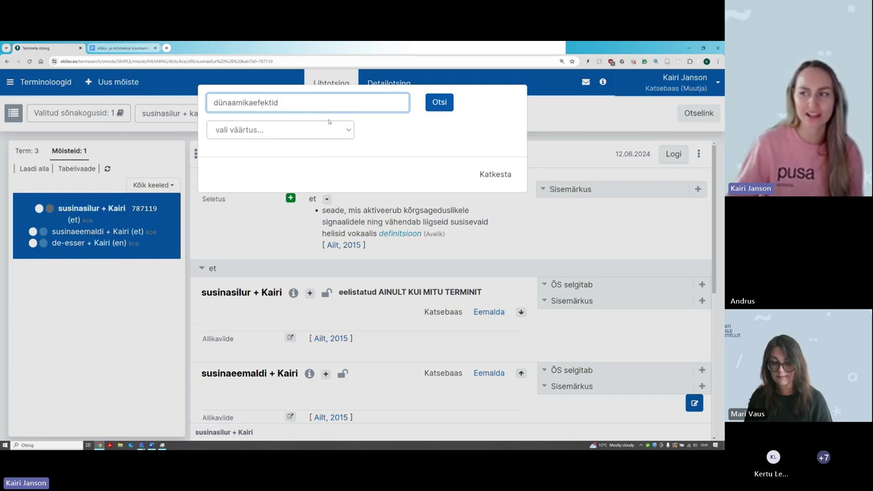
click(444, 107)
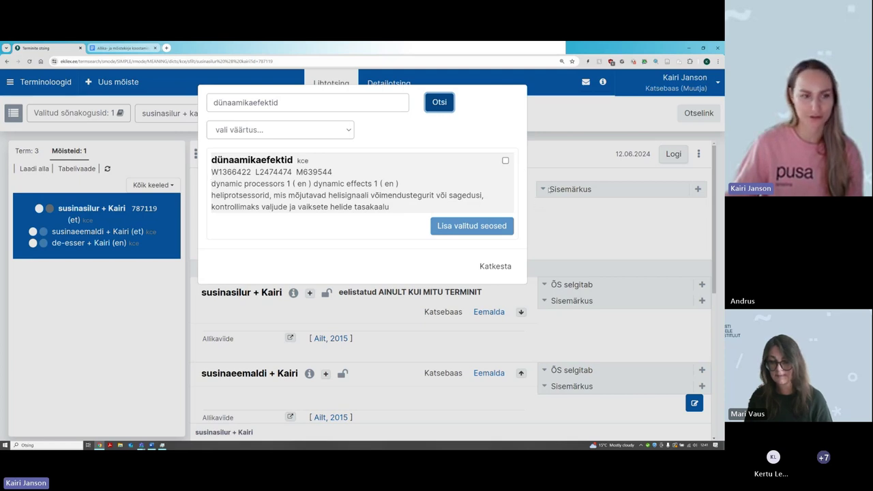
Step: Set the relation type to "seotud (tähendus/mõiste)", select the dünaamikaefektid concept and add the relation
click(262, 130)
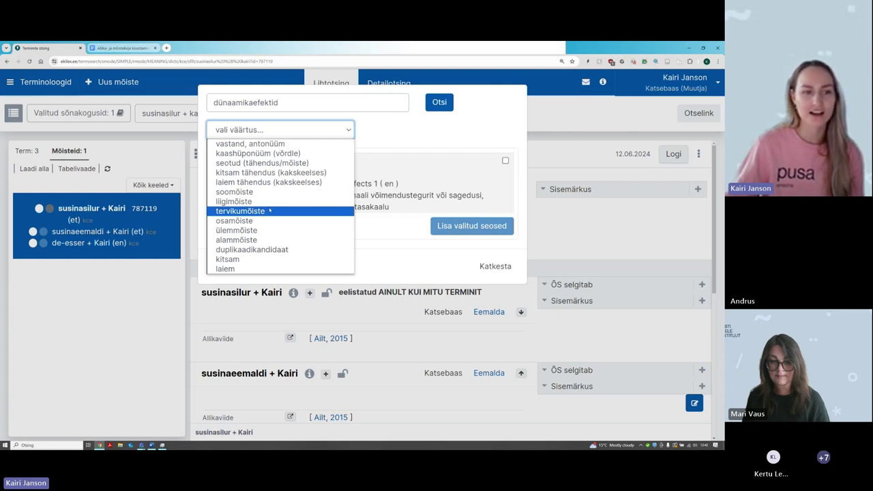
click(235, 164)
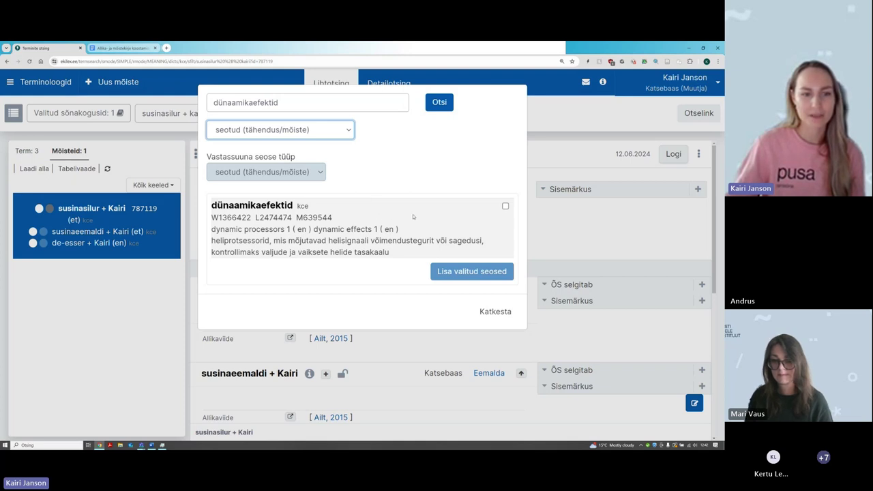
click(506, 206)
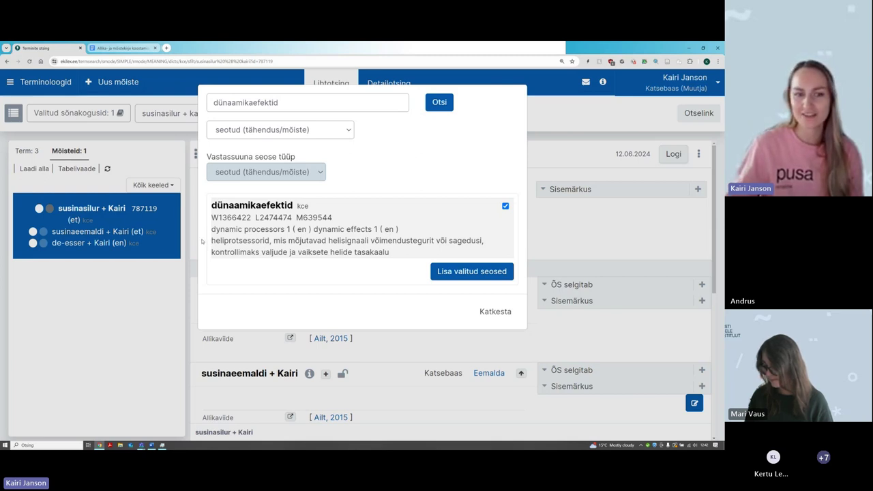
click(505, 206)
click(505, 206)
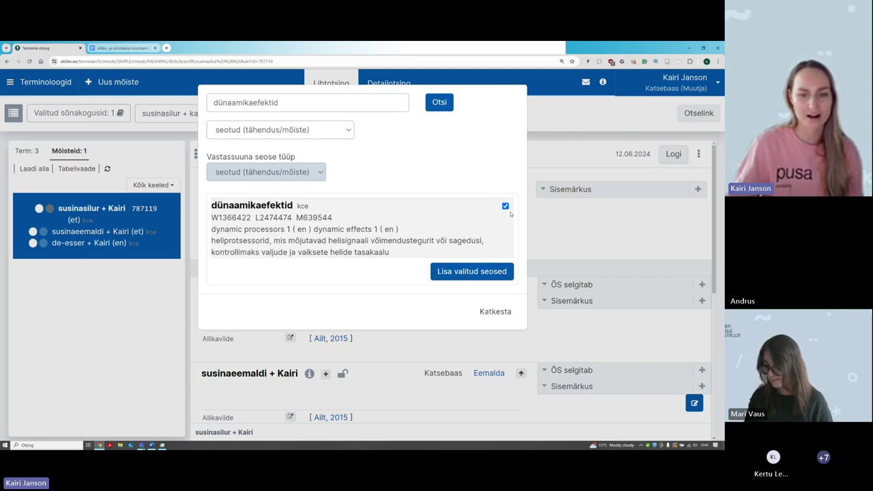
click(472, 272)
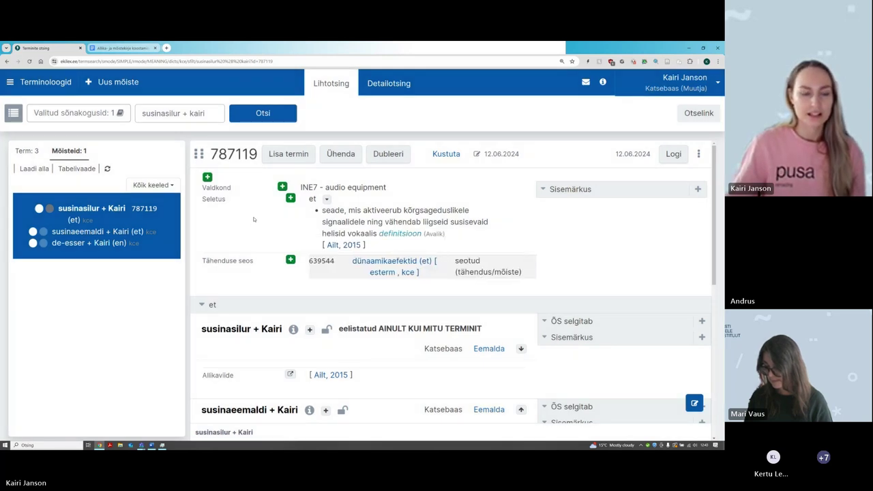
mouse_move(300, 189)
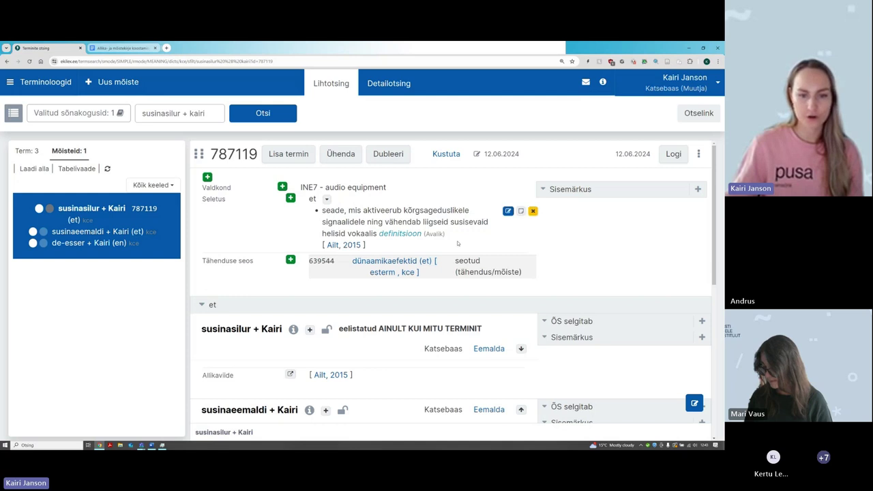
mouse_move(400, 246)
mouse_move(329, 215)
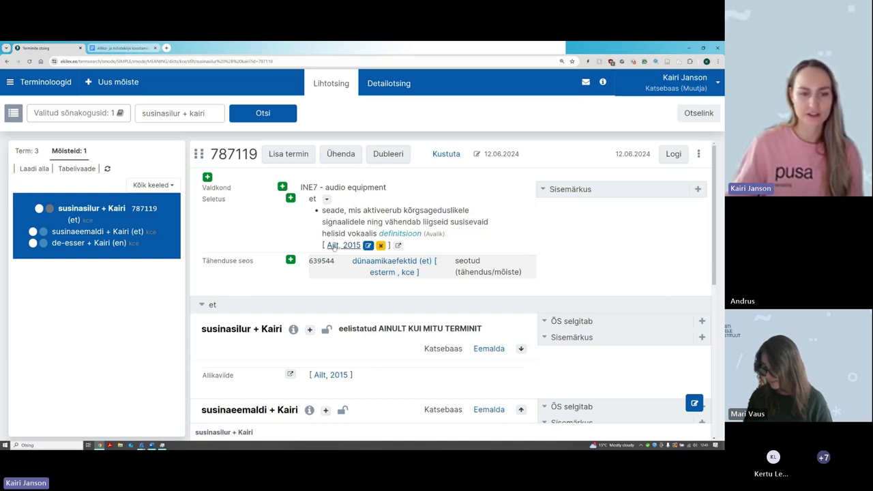
mouse_move(339, 247)
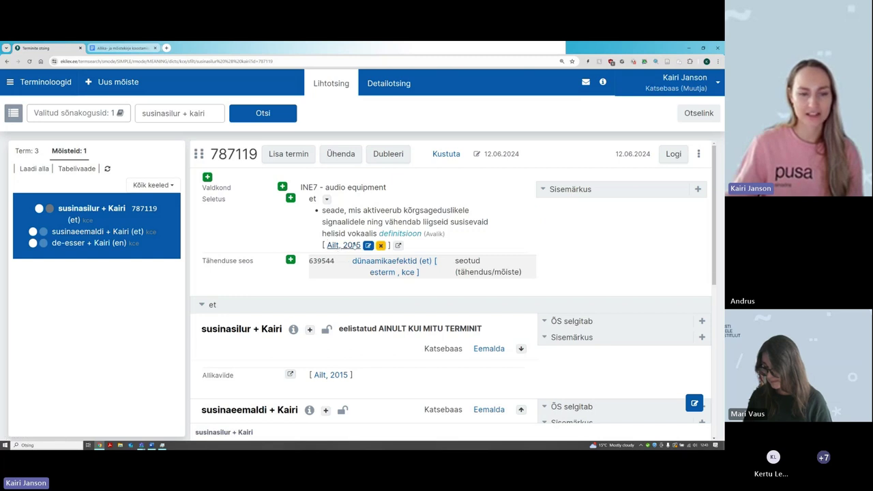
Step: Review the concept relation, the terms susinasilur and susinaeemaldi, their source links, the preferred-term marking and the Ilmiku märkus in the Ekilex entry
scroll(229, 199, down, 2)
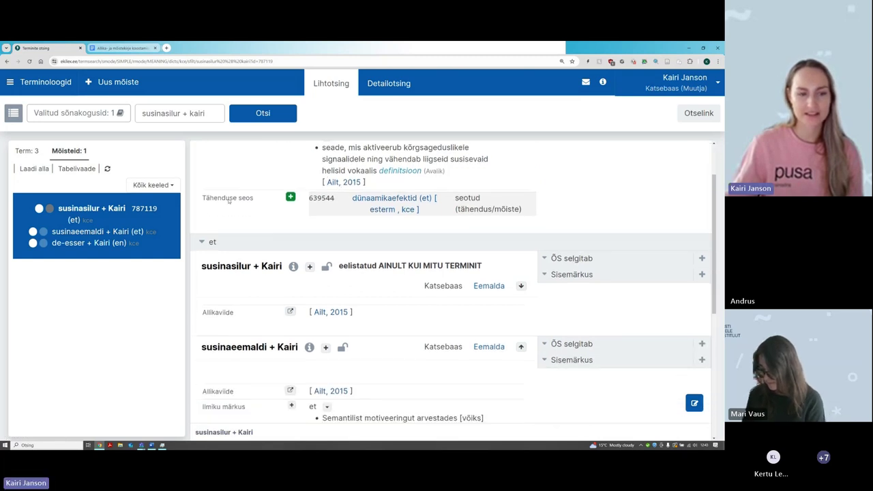
mouse_move(426, 203)
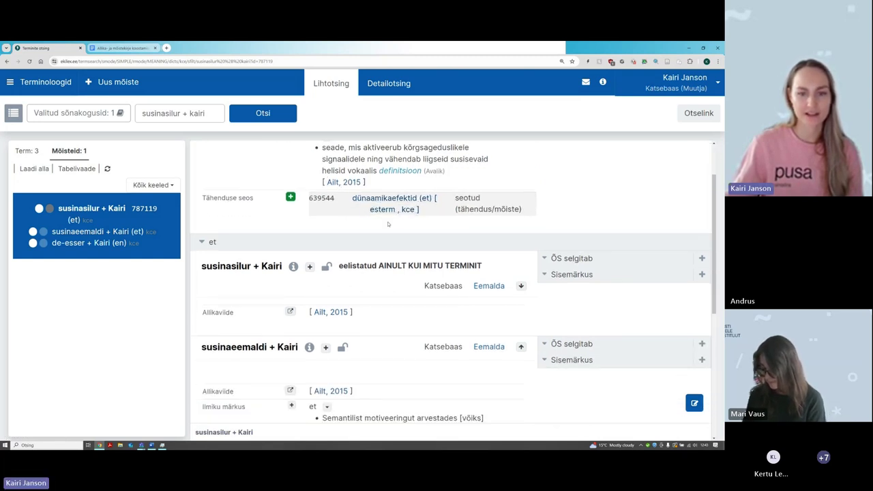
scroll(212, 255, down, 2)
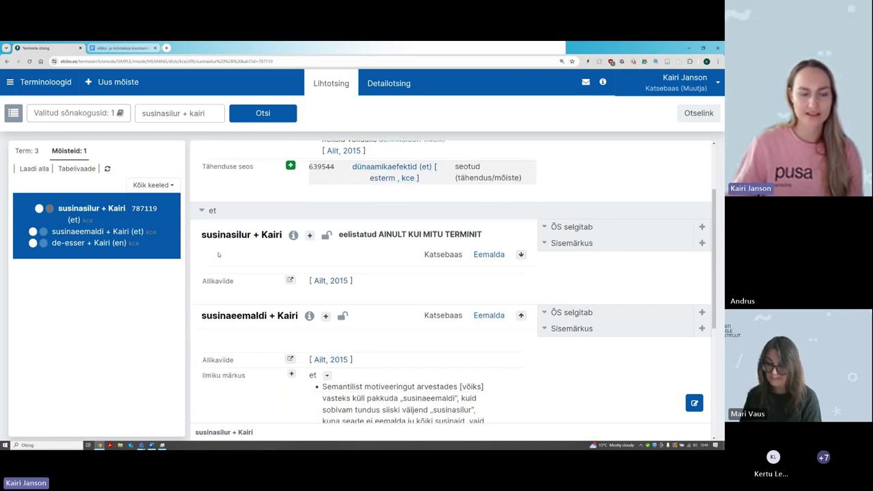
scroll(217, 255, down, 1)
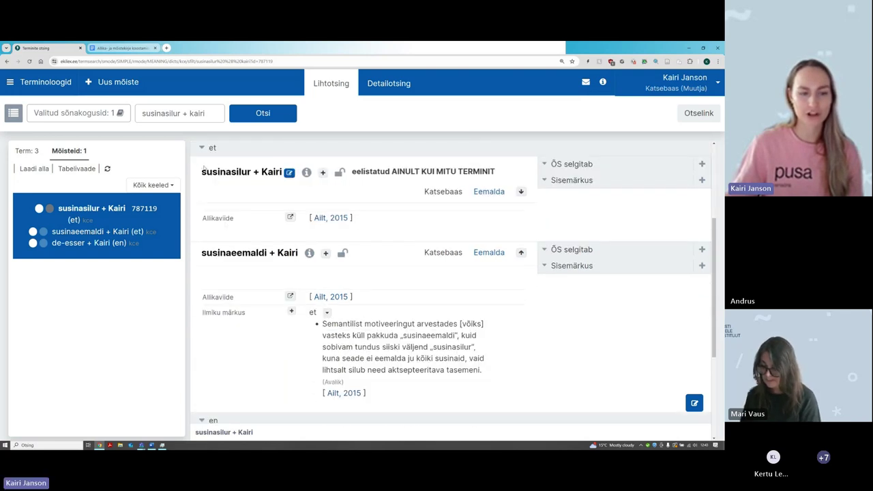
mouse_move(219, 176)
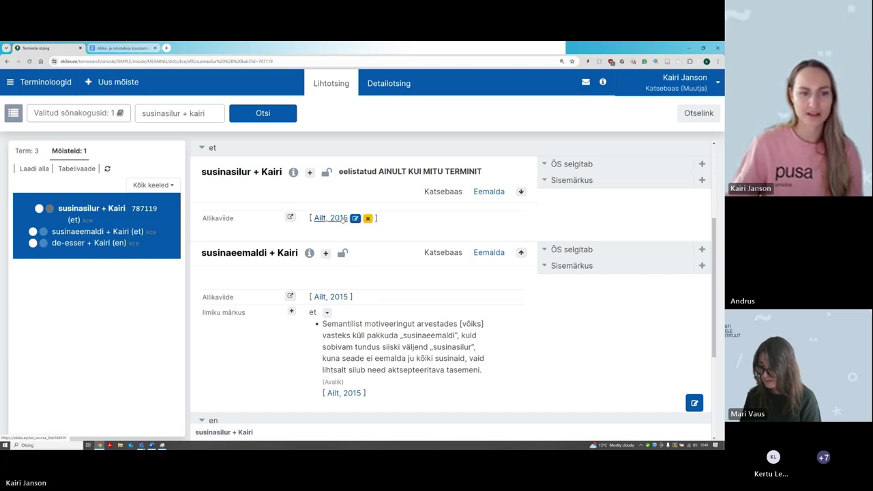
mouse_move(260, 176)
mouse_move(340, 173)
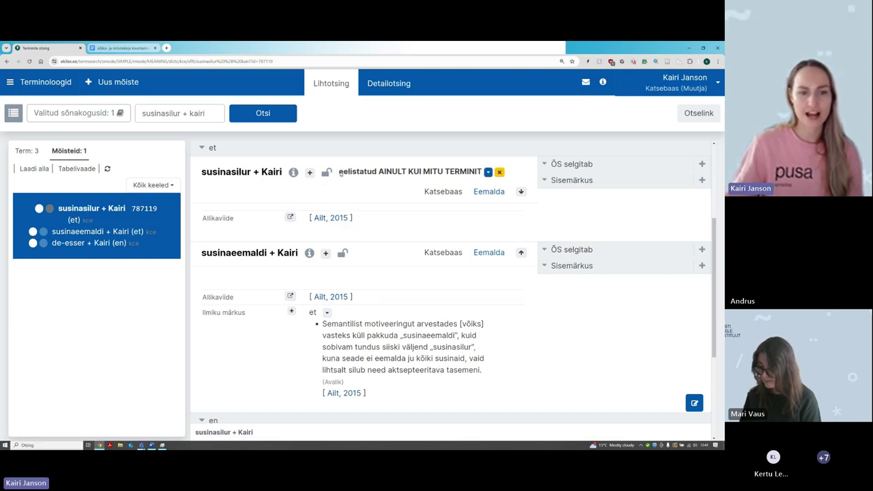
drag(339, 174, 376, 173)
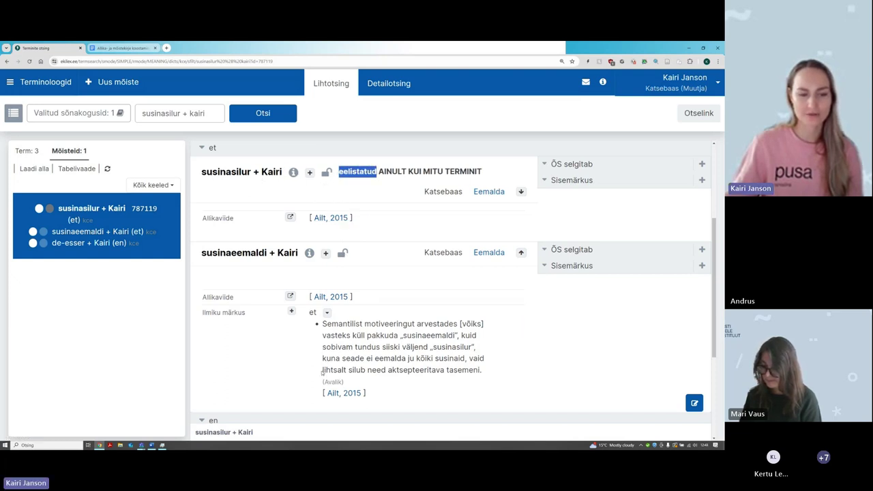
drag(201, 253, 270, 253)
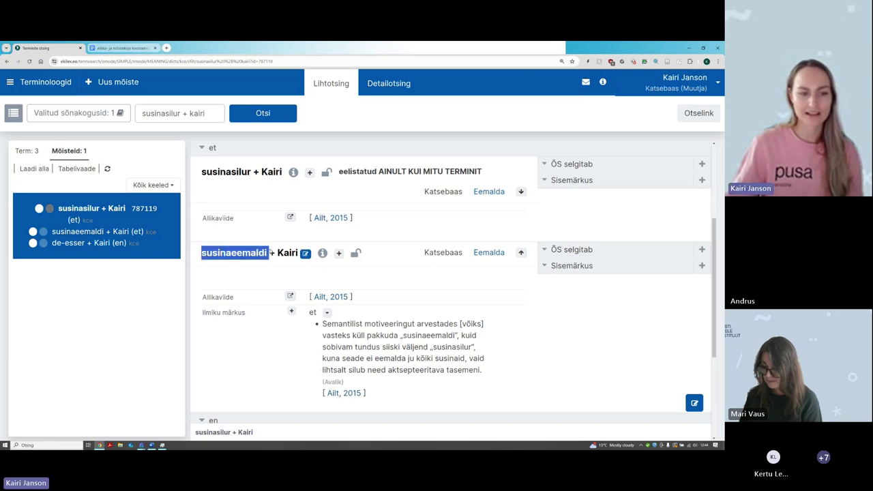
drag(320, 324, 448, 388)
click(169, 352)
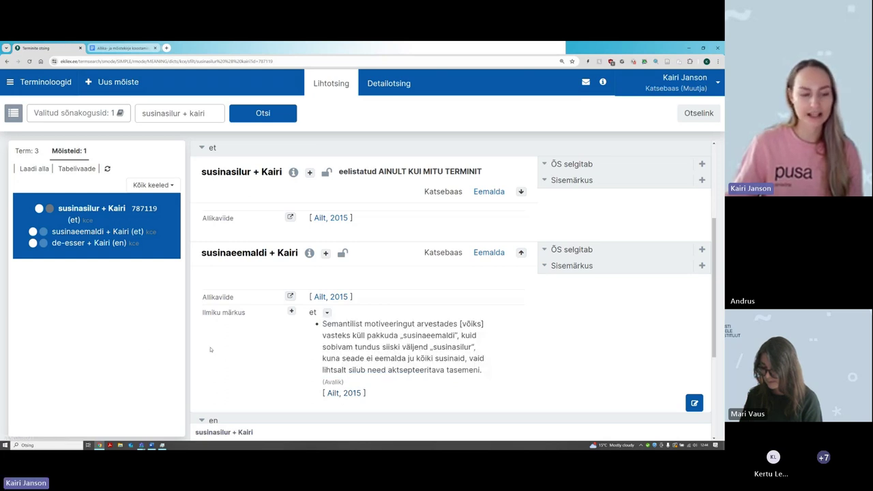
Step: Review the English term de-esser with its source link and sourced Kontekst, and return to the concept-level data
scroll(250, 306, down, 5)
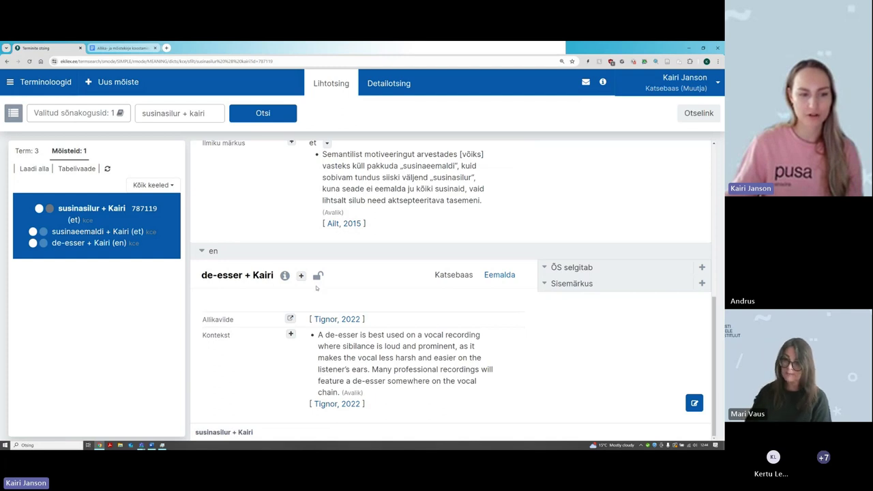
mouse_move(225, 277)
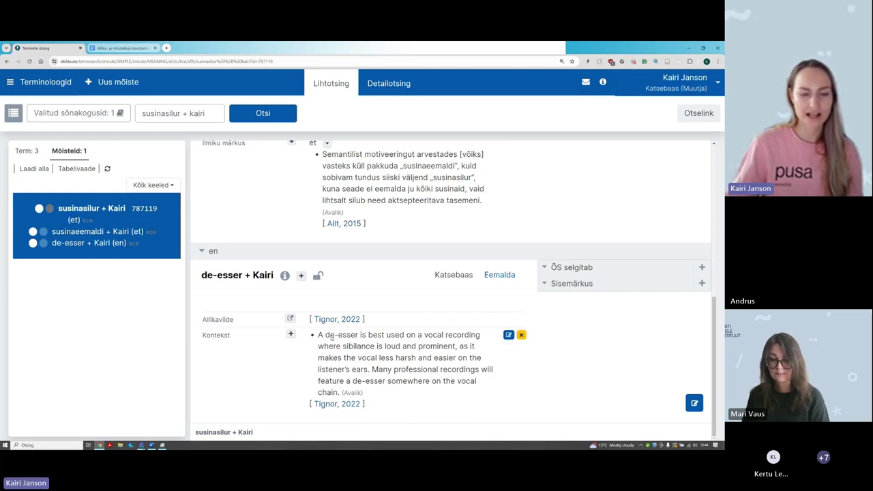
mouse_move(324, 403)
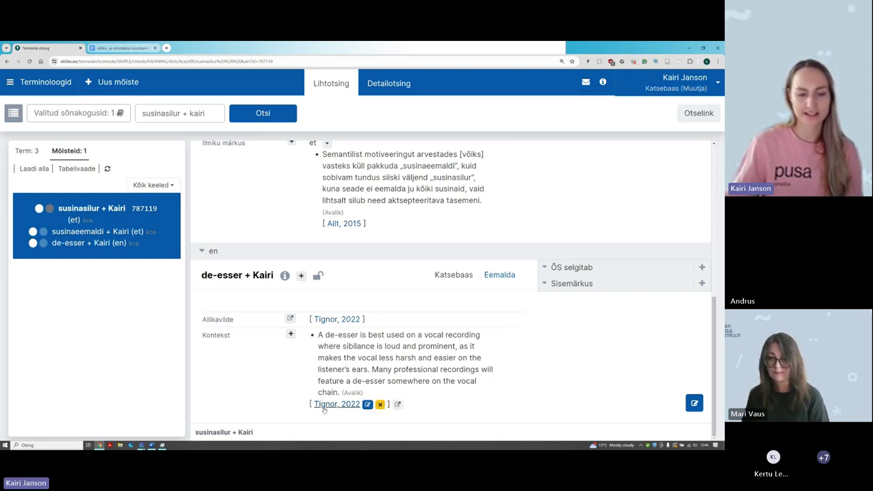
mouse_move(318, 335)
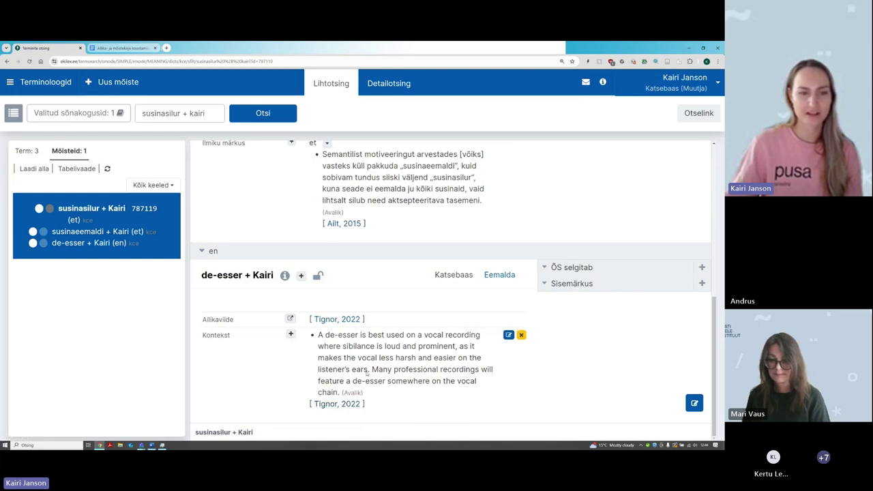
scroll(392, 374, up, 5)
scroll(392, 374, up, 1)
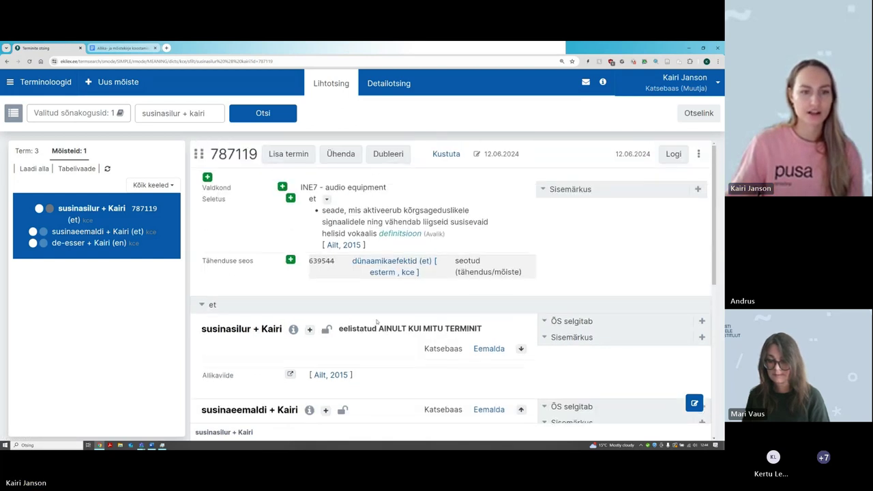
Step: Open sonaveeb.ee in a new browser tab placed directly after the Ekilex tab and search for susinasilur
click(166, 48)
text(sonaveeb.ee)
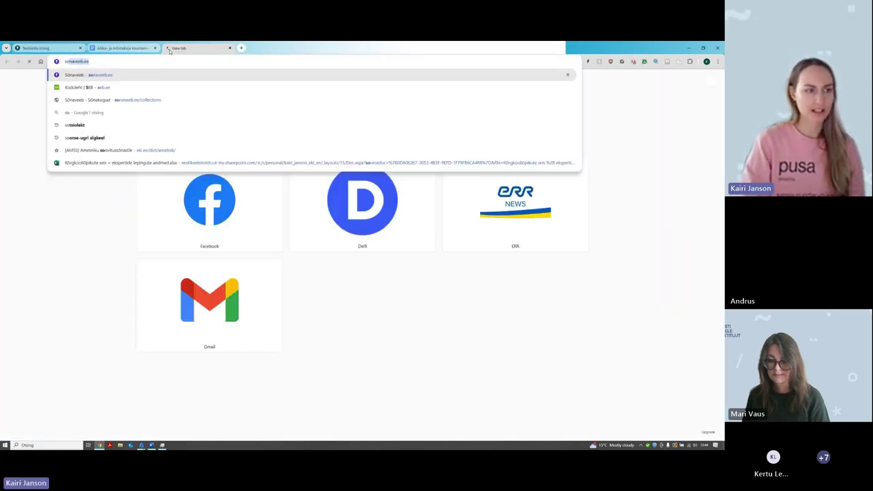
key(Return)
drag(169, 49, 117, 49)
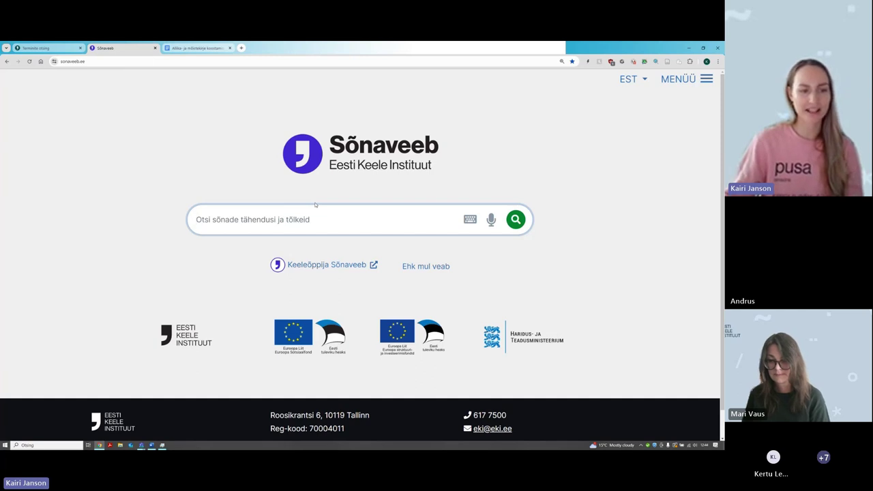
text(susinasilur)
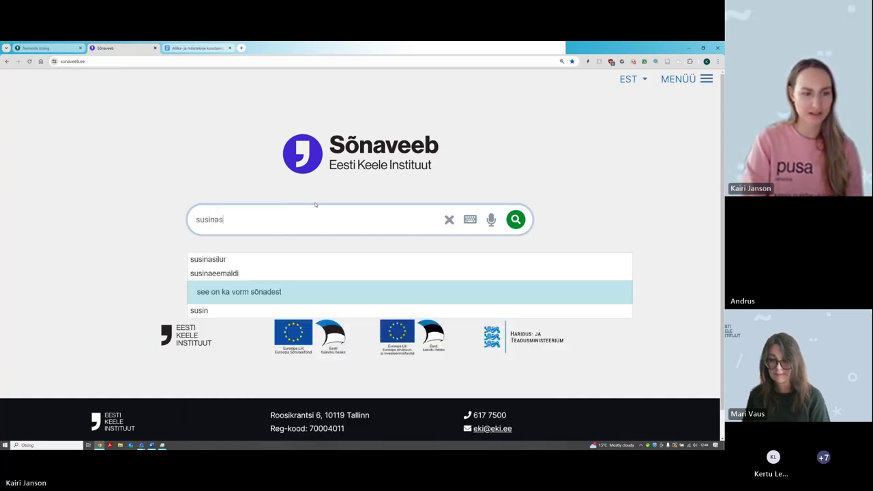
key(Return)
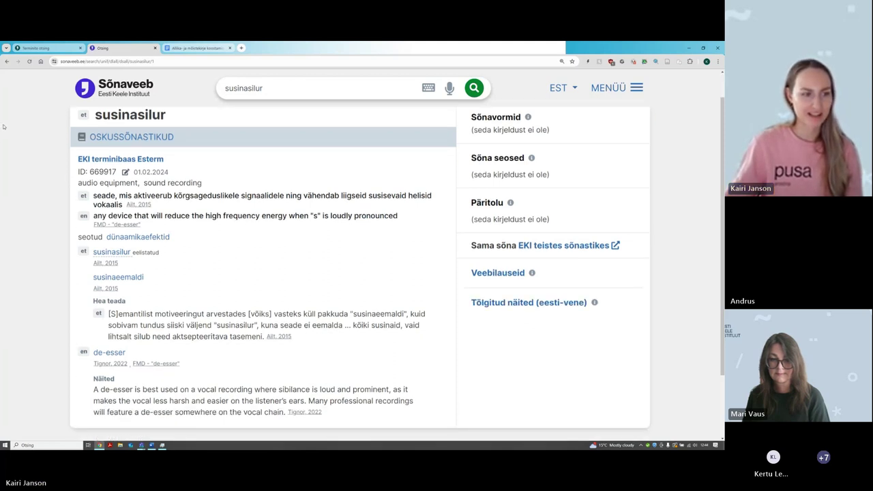
Step: Compare the published Sõnaveeb entry for susinasilur with the concept entry in Ekilex and return to Sõnaveeb
scroll(9, 126, down, 2)
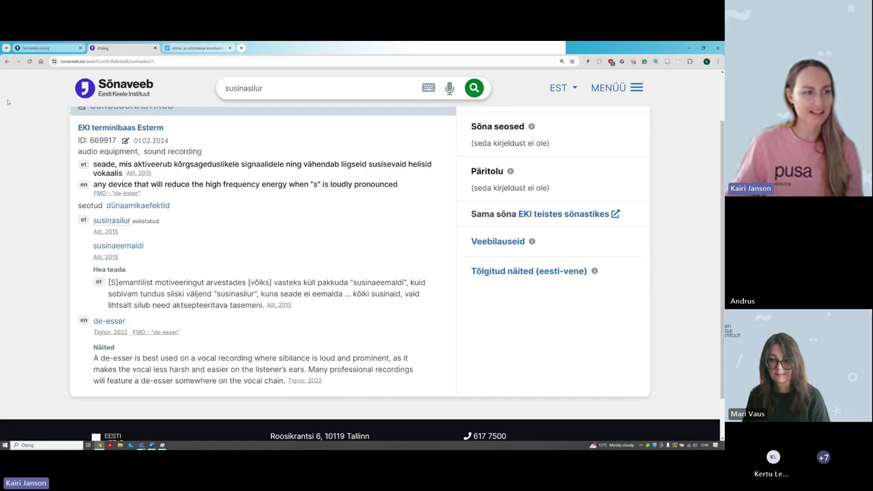
scroll(9, 102, up, 1)
click(57, 45)
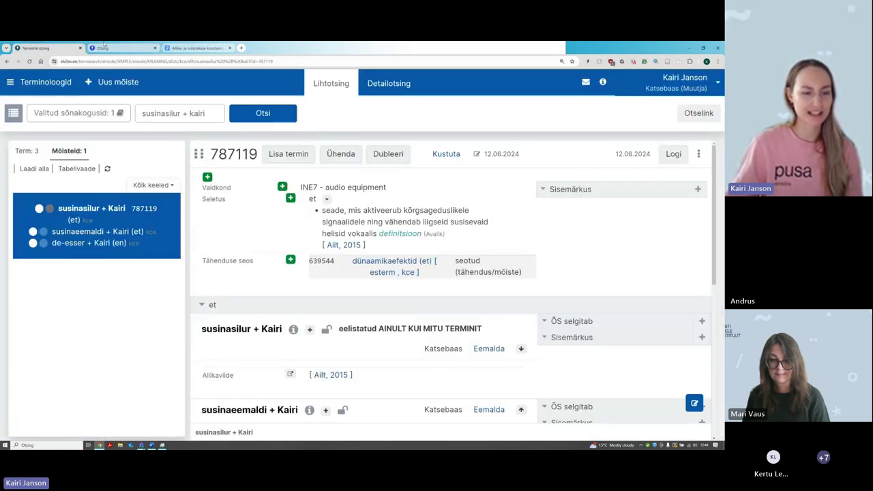
scroll(277, 318, down, 6)
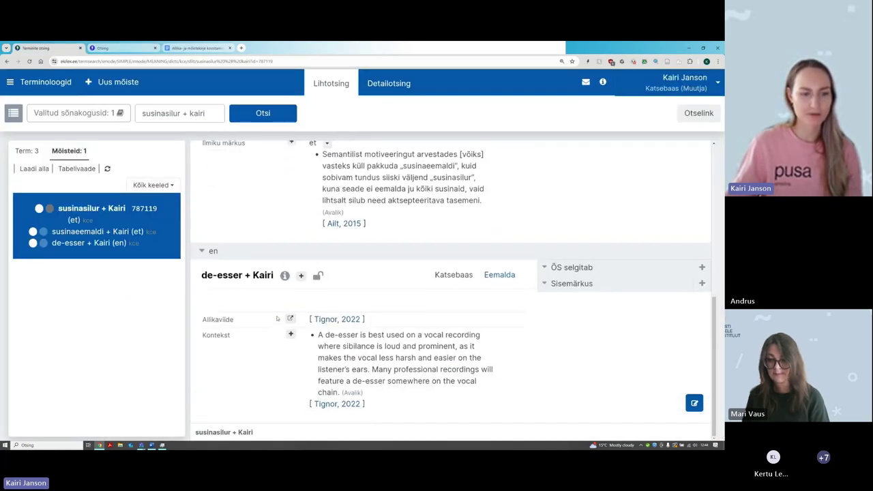
scroll(277, 318, up, 6)
key(ctrl+Tab)
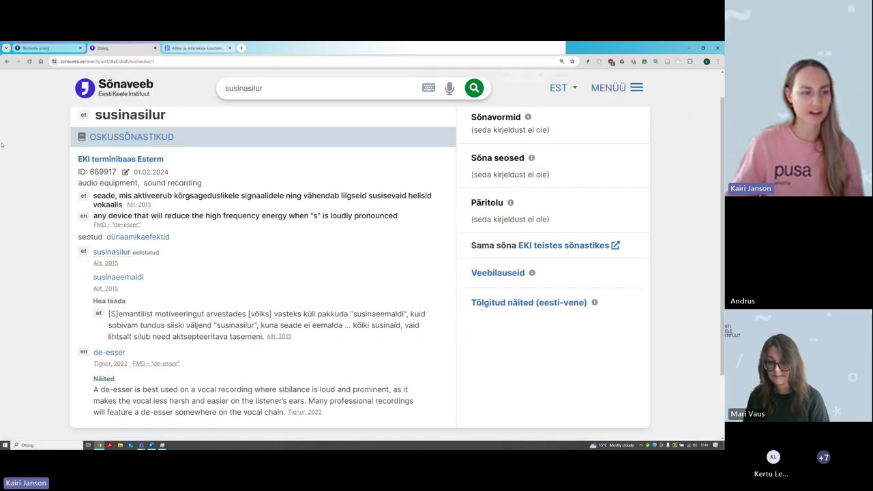
Step: Enlarge the Sõnaveeb page and examine how the Estonian definition and the domains of susinasilur are presented
key(ctrl+plus)
key(ctrl+plus)
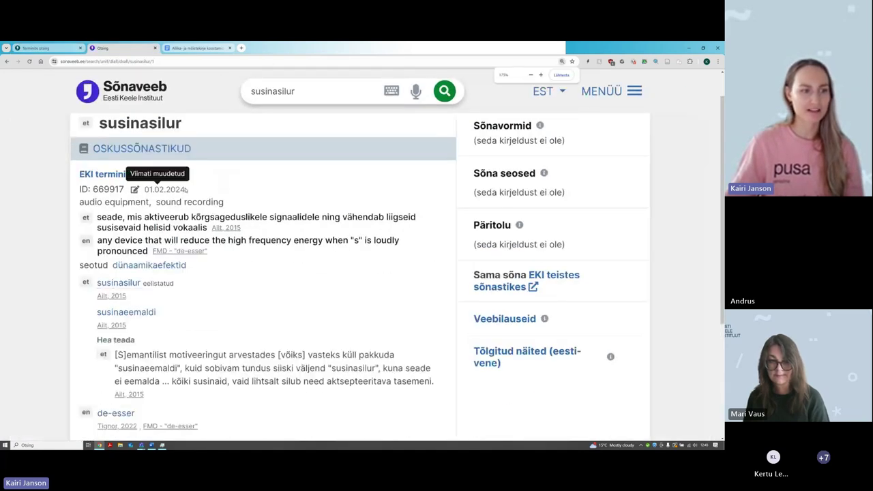
scroll(1, 183, down, 2)
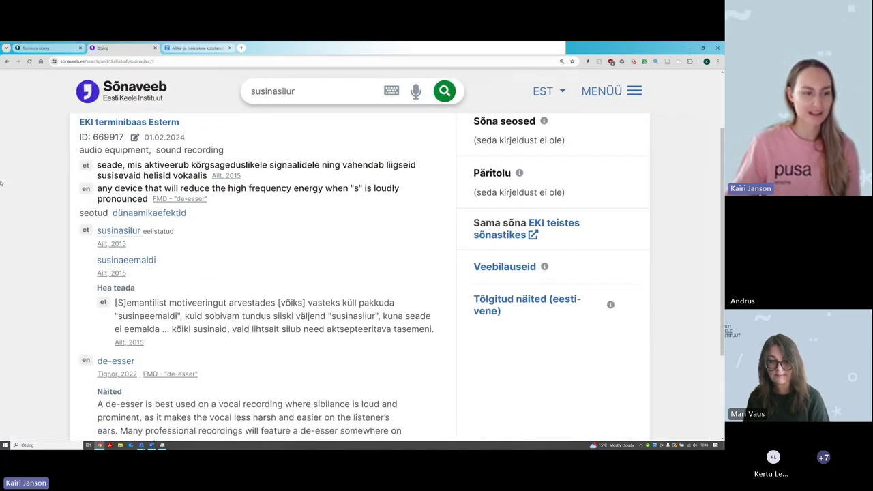
scroll(4, 181, down, 1)
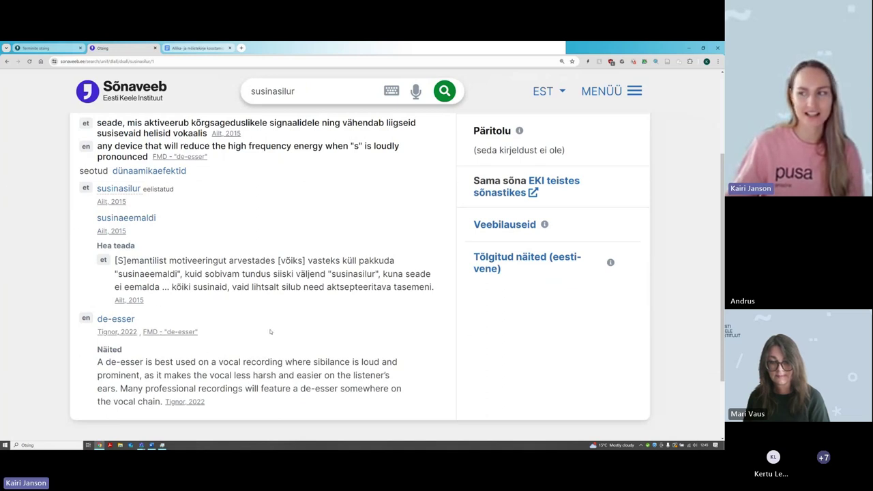
scroll(268, 331, up, 2)
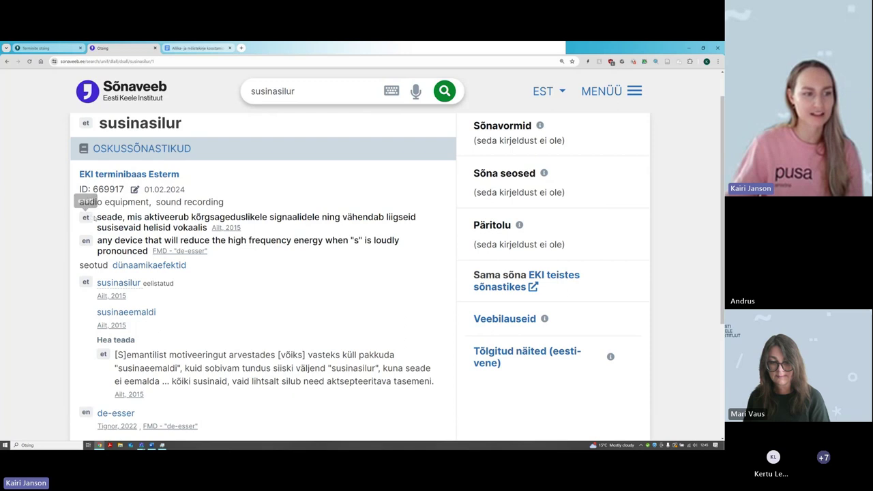
drag(96, 218, 208, 229)
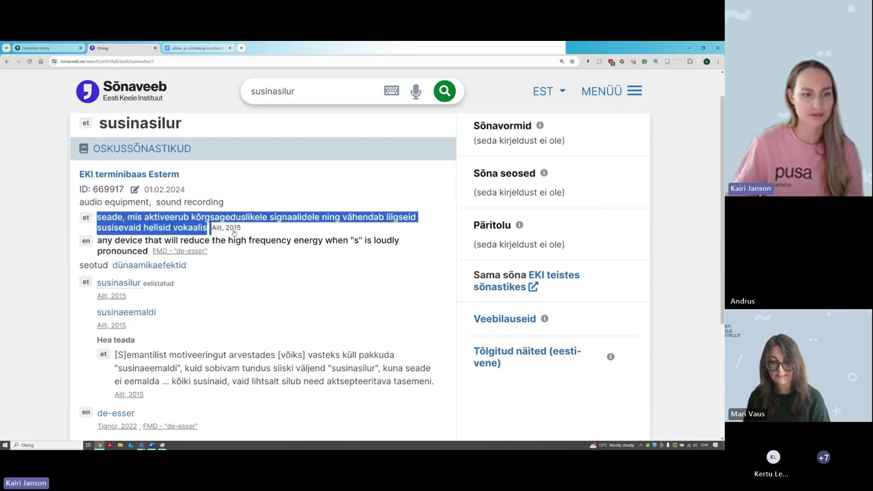
drag(80, 203, 226, 203)
click(231, 202)
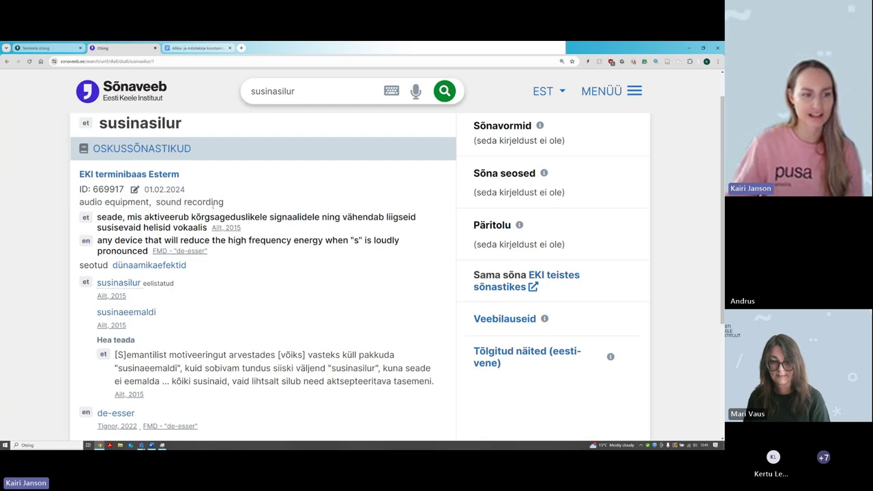
drag(159, 202, 247, 218)
click(71, 260)
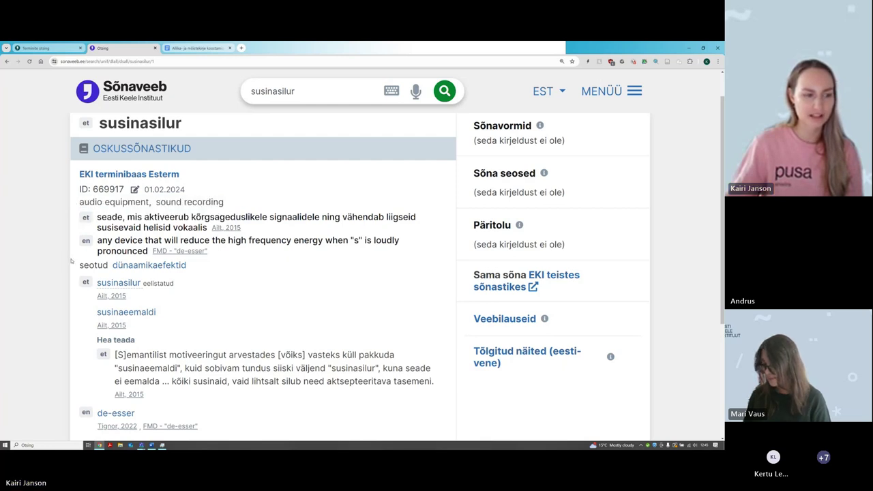
Step: Examine how Sõnaveeb presents the relation to dünaamikaefektid, the eelistatud marking and the Hea teada note in the susinasilur entry
drag(71, 259, 191, 264)
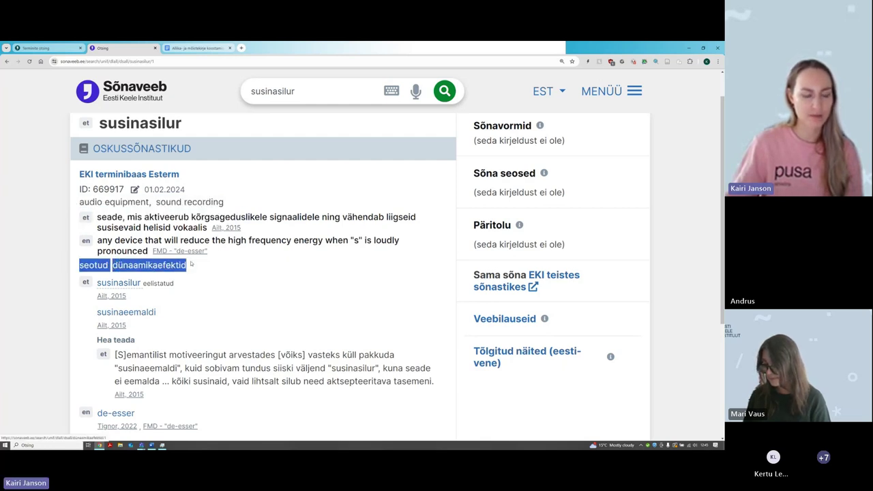
click(21, 298)
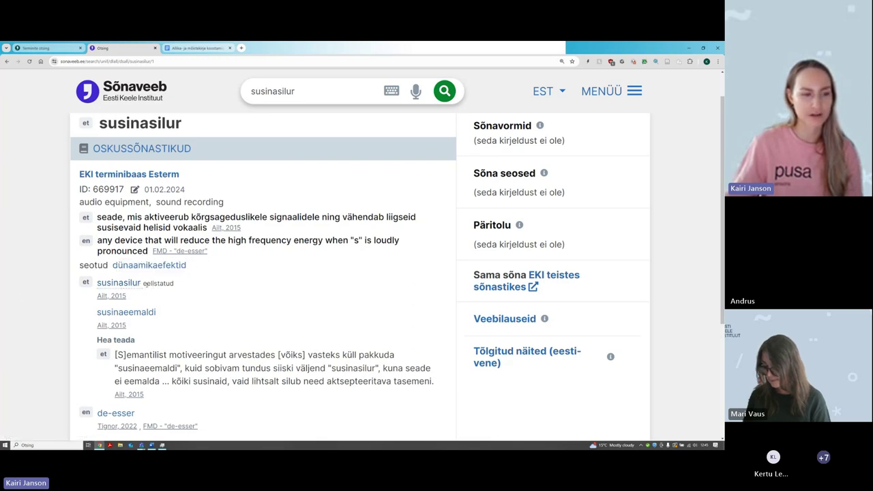
drag(143, 283, 181, 287)
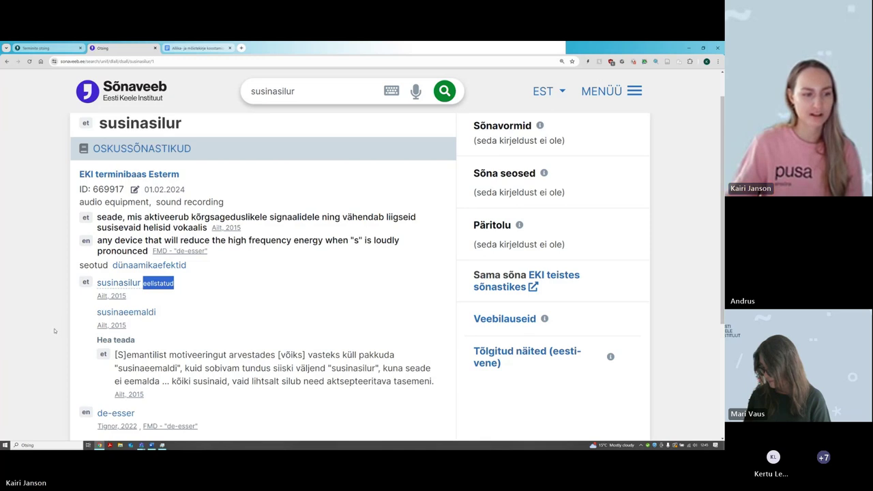
click(169, 311)
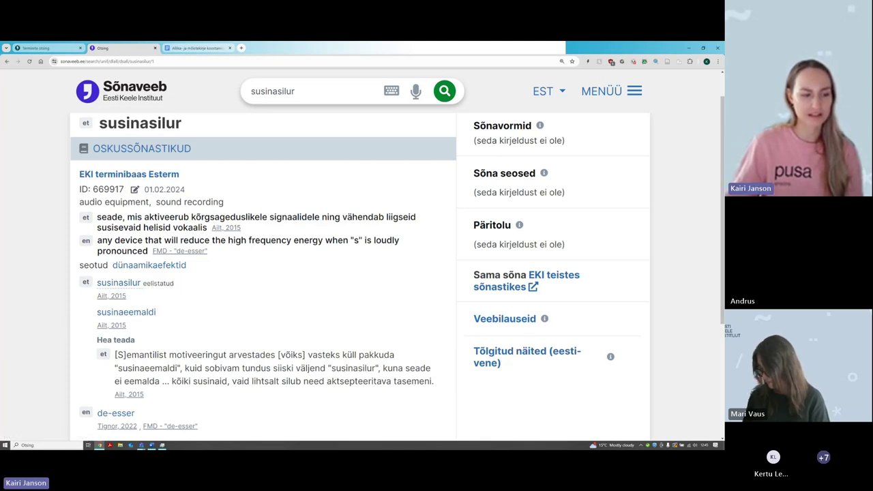
drag(97, 340, 135, 339)
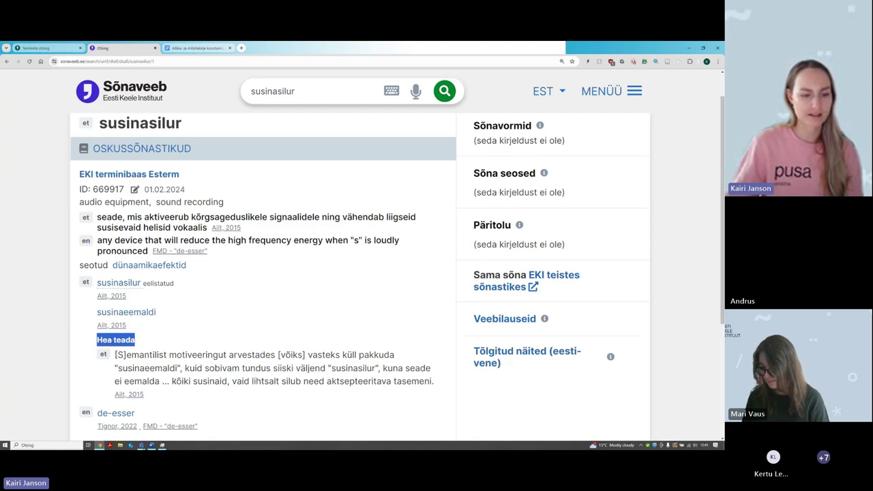
scroll(109, 334, down, 2)
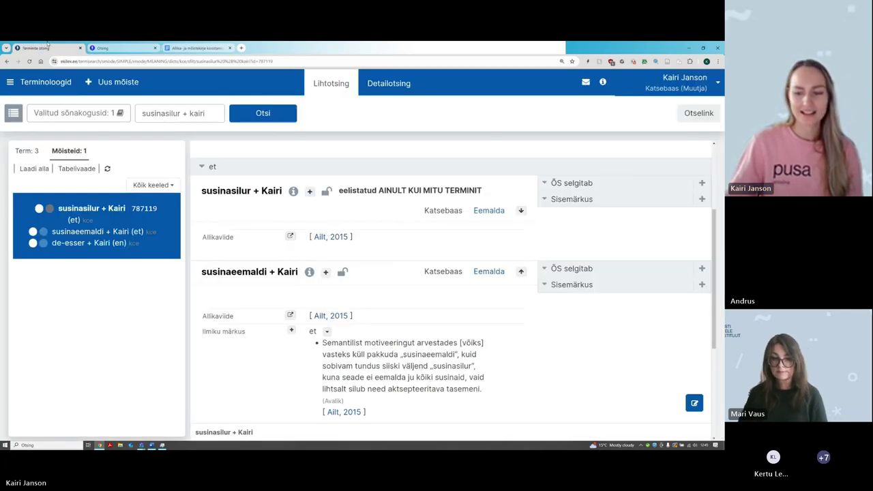
Step: Return to the Ekilex tab and review the susinasilur concept entry from the concept-level data down to its Estonian and English terms
click(42, 47)
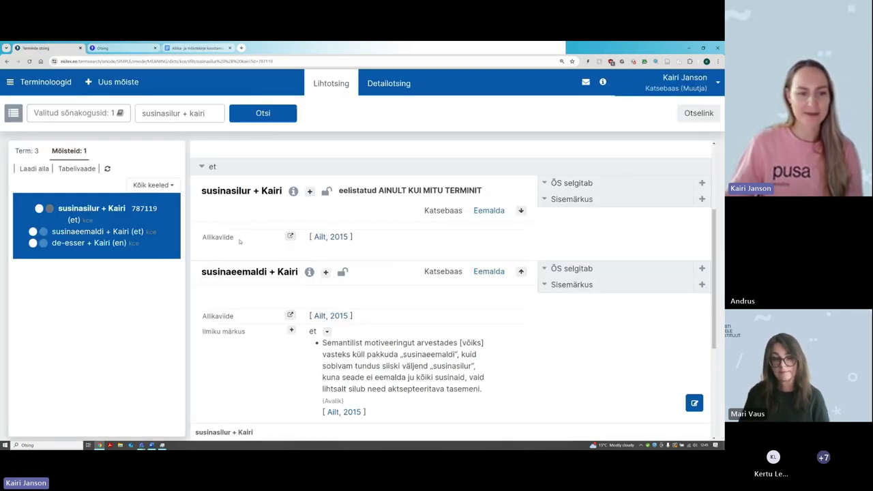
scroll(261, 232, up, 3)
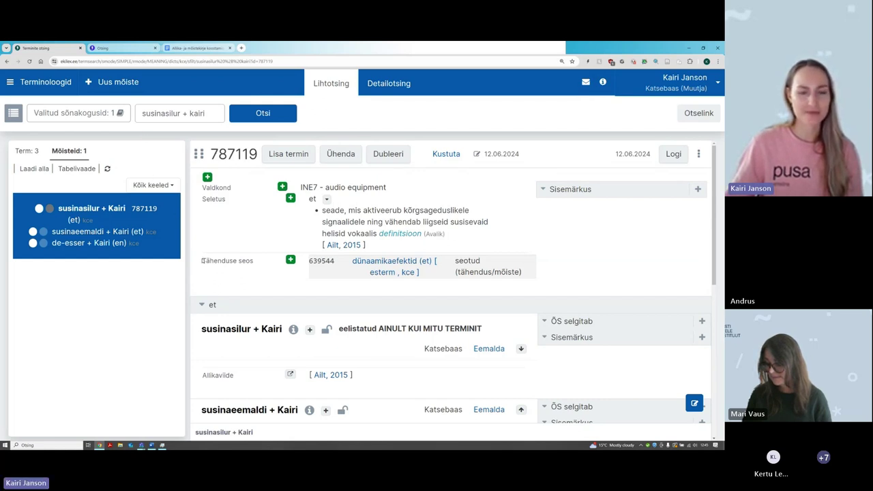
scroll(202, 259, down, 5)
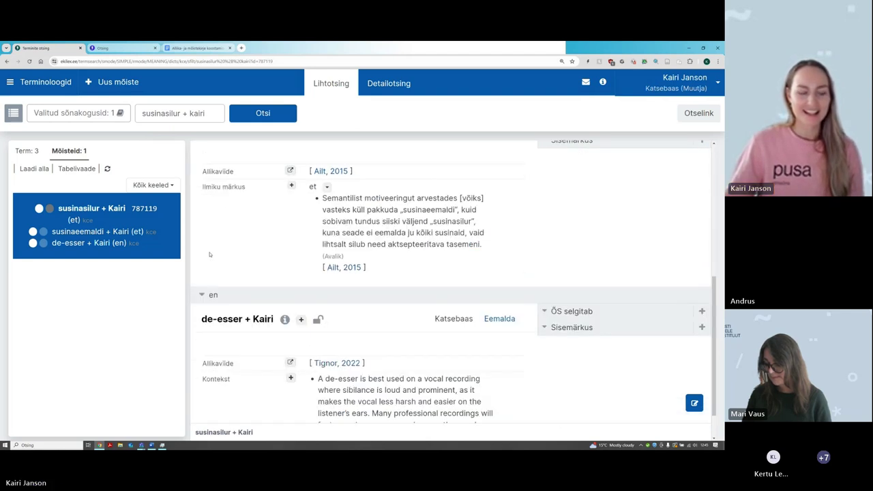
scroll(202, 254, up, 3)
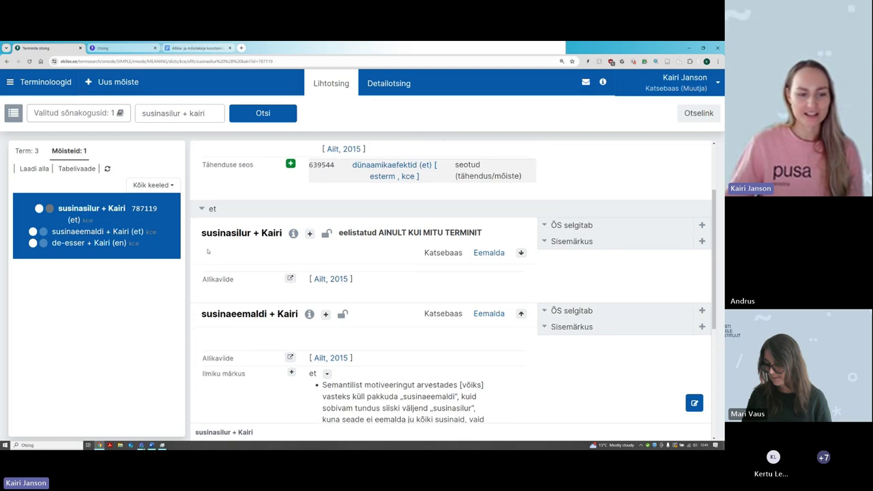
scroll(203, 249, down, 1)
scroll(206, 255, down, 2)
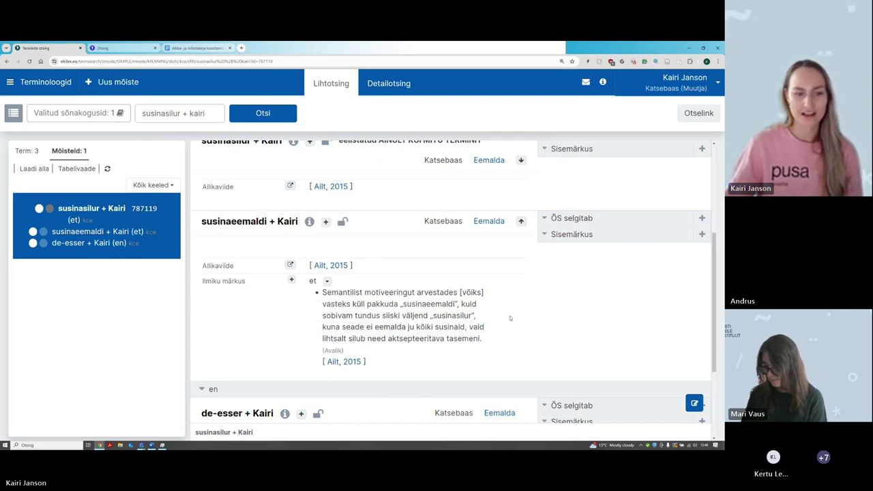
scroll(512, 327, up, 3)
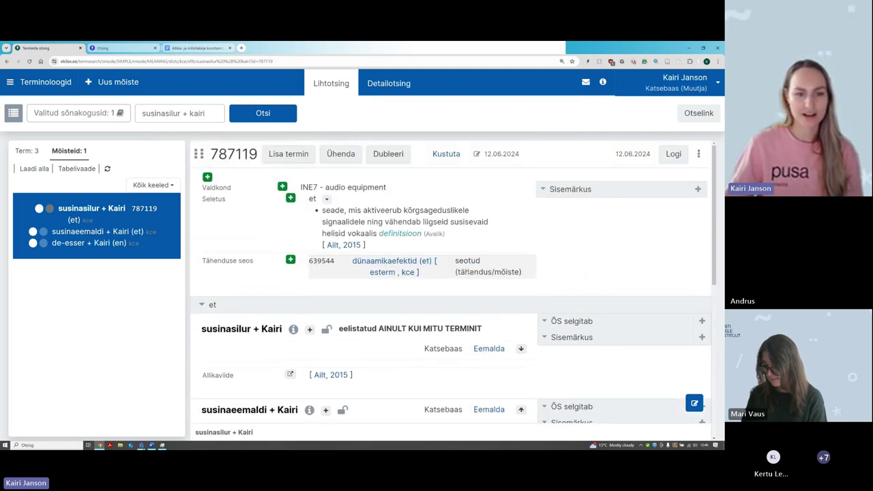
mouse_move(424, 220)
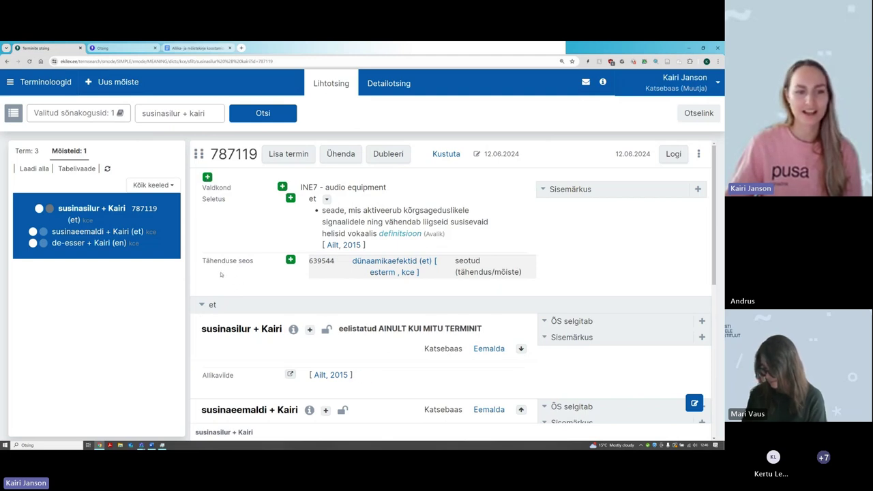
scroll(217, 274, down, 3)
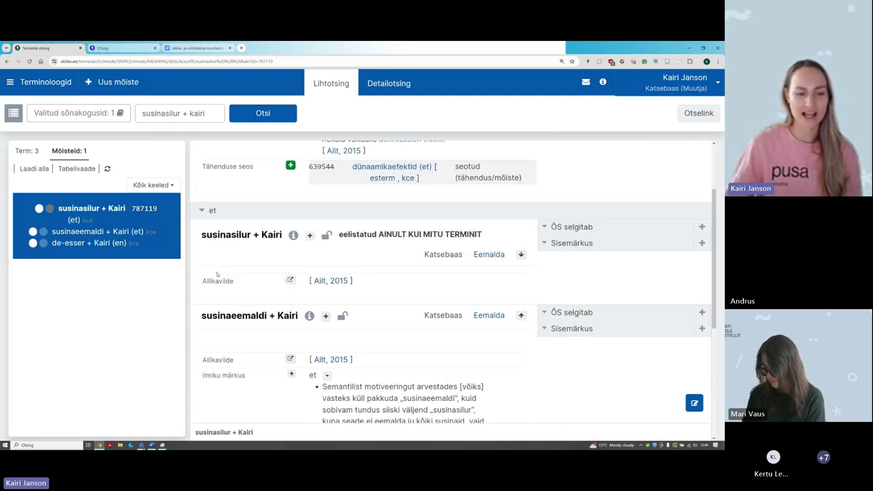
scroll(202, 357, down, 1)
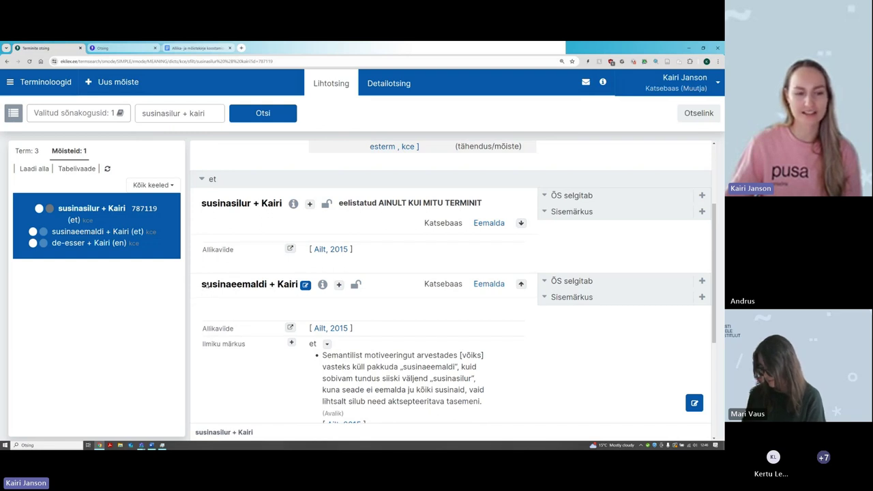
scroll(270, 294, up, 2)
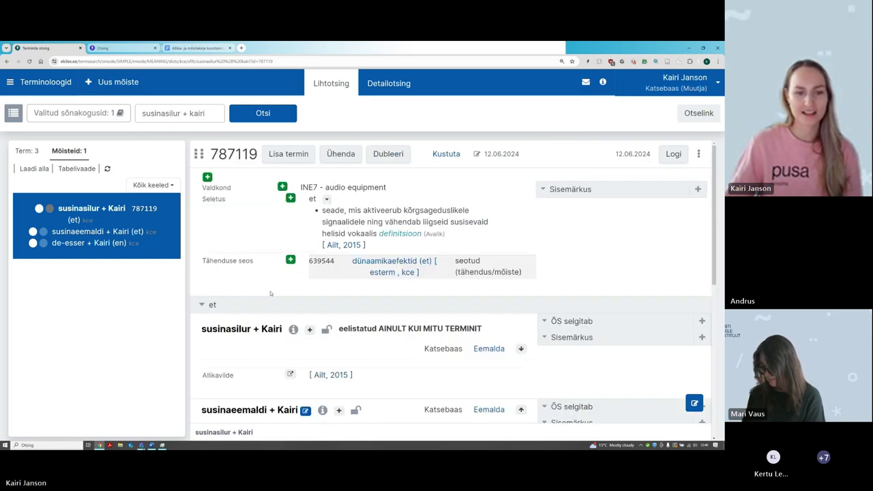
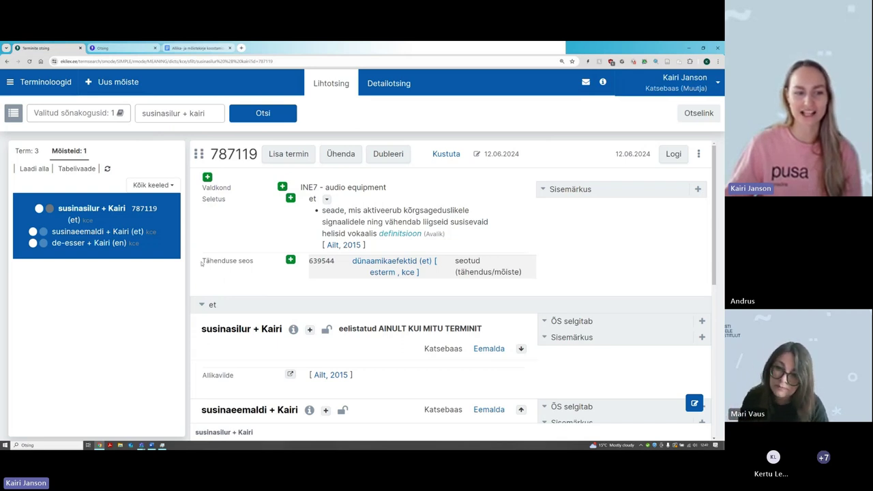
Step: Check which kinds of data, besides Tähenduse seos, can be added at concept level in the susinasilur entry, and cancel without adding any
drag(202, 263, 255, 263)
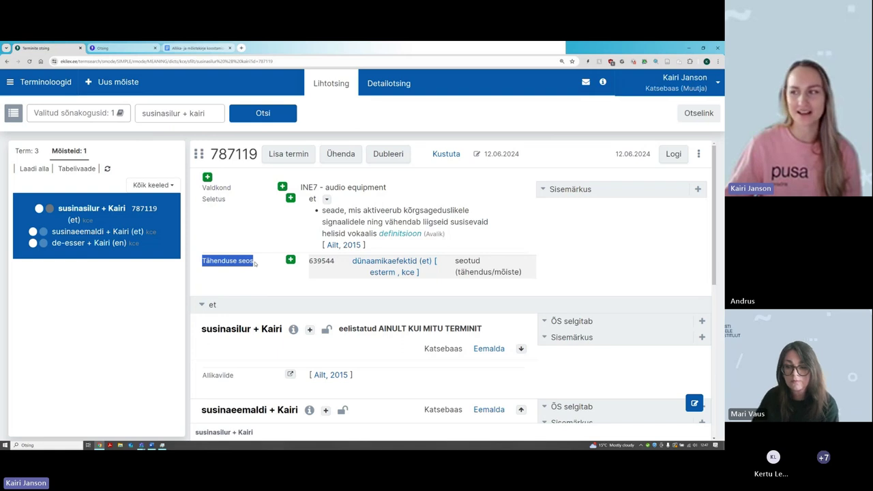
click(215, 220)
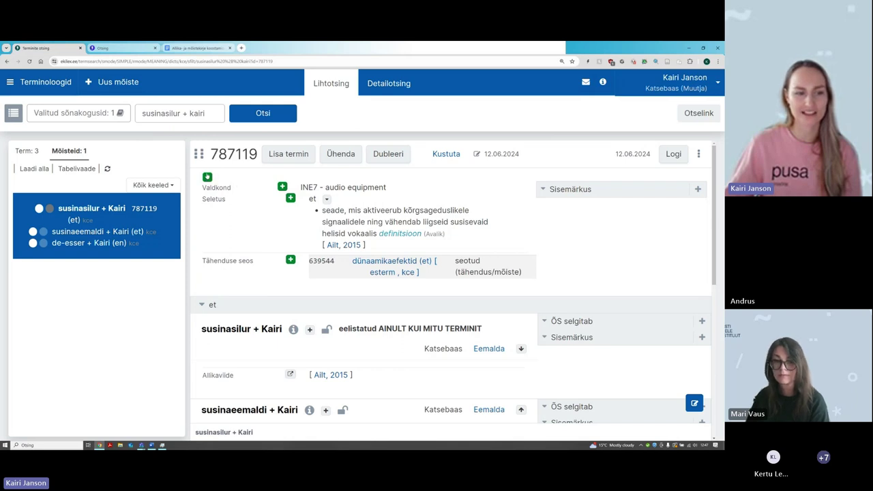
click(207, 177)
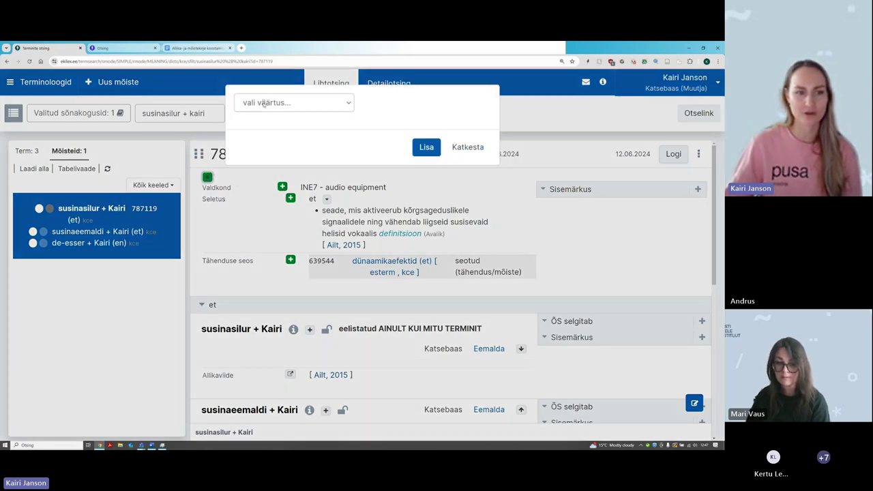
click(327, 104)
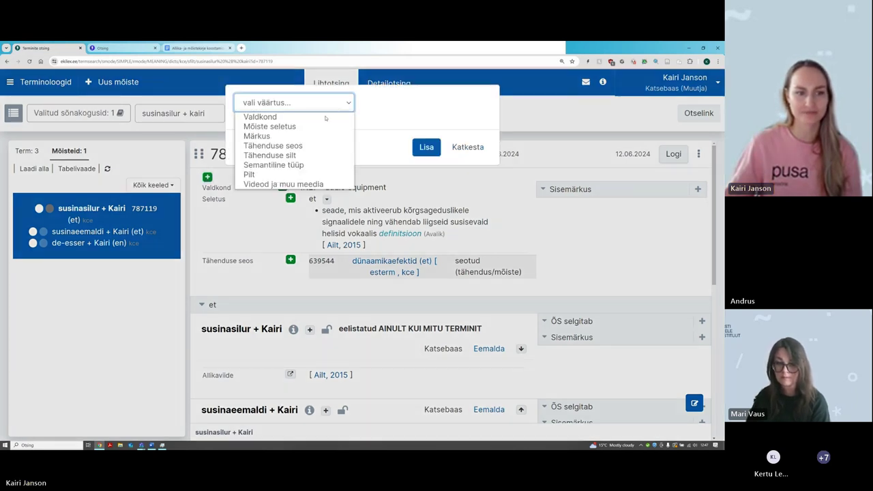
click(475, 152)
click(475, 151)
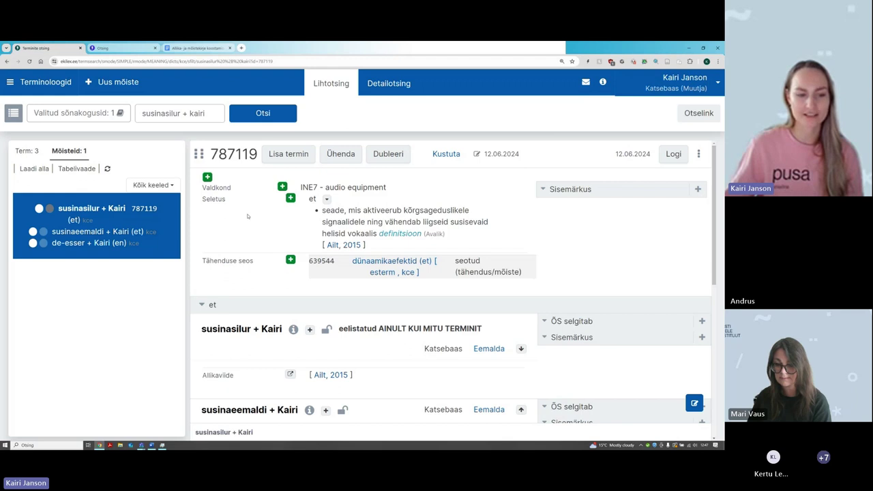
Step: Inspect the Avalik setting of the susinasilur definition in its editor, cancel without changes and look over the rest of the entry
scroll(263, 238, down, 1)
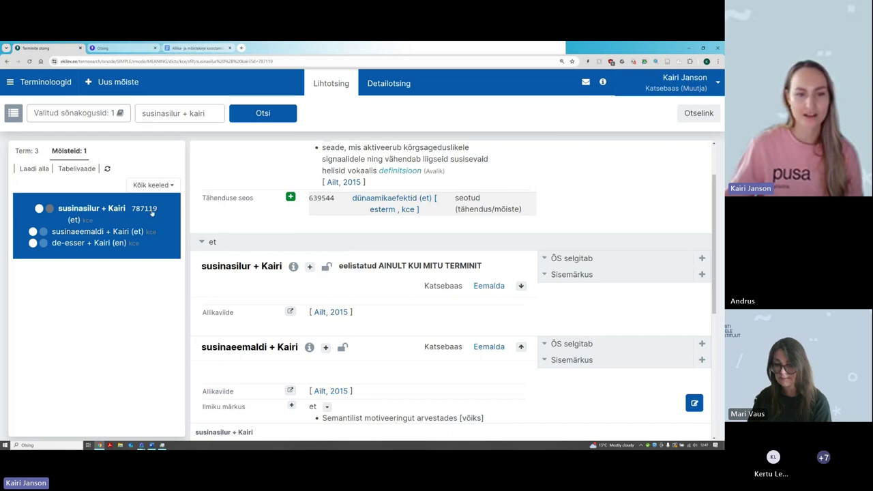
scroll(430, 212, up, 1)
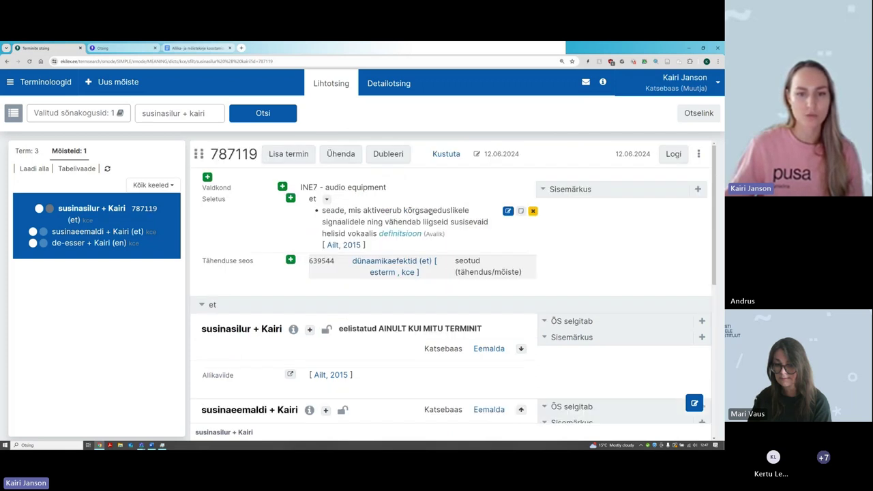
click(508, 212)
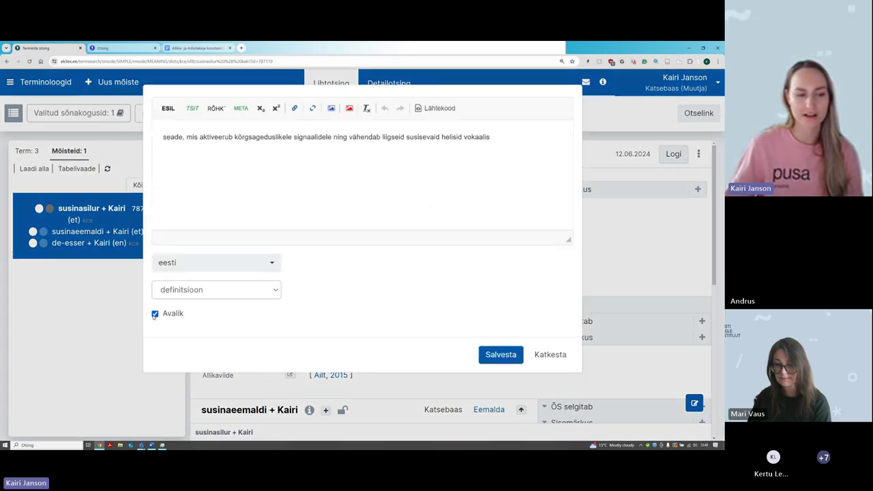
click(551, 355)
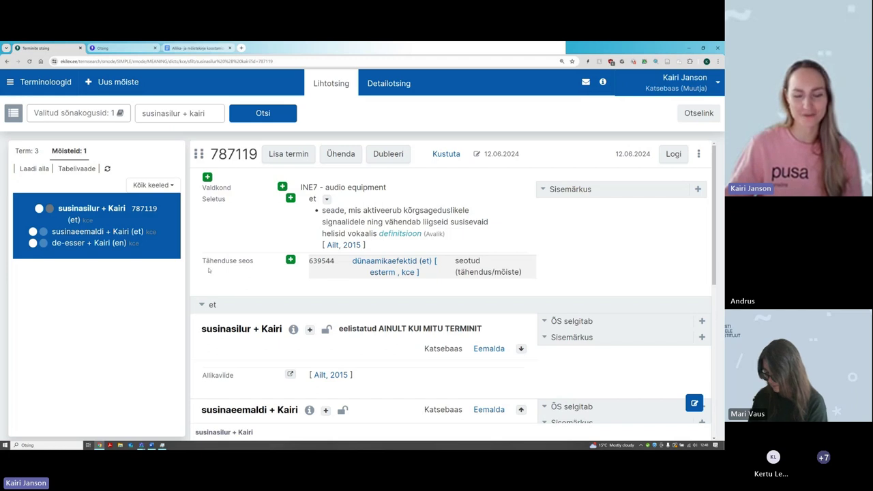
scroll(211, 268, down, 5)
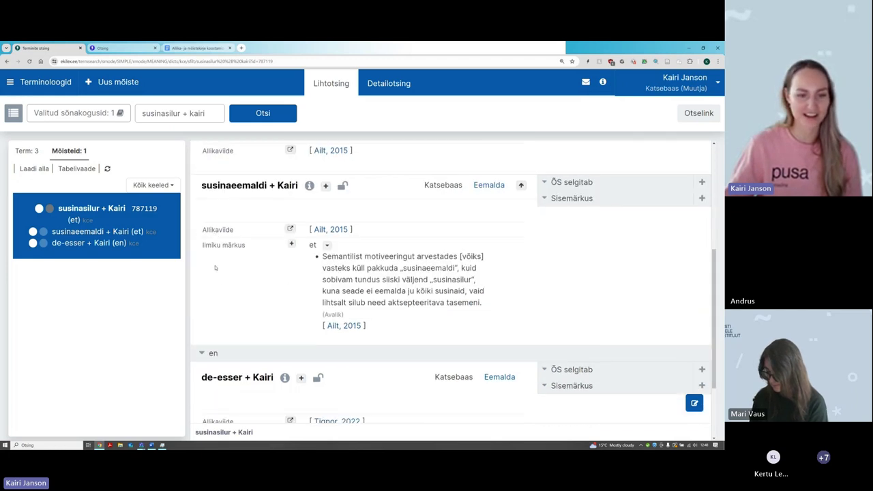
scroll(215, 267, up, 7)
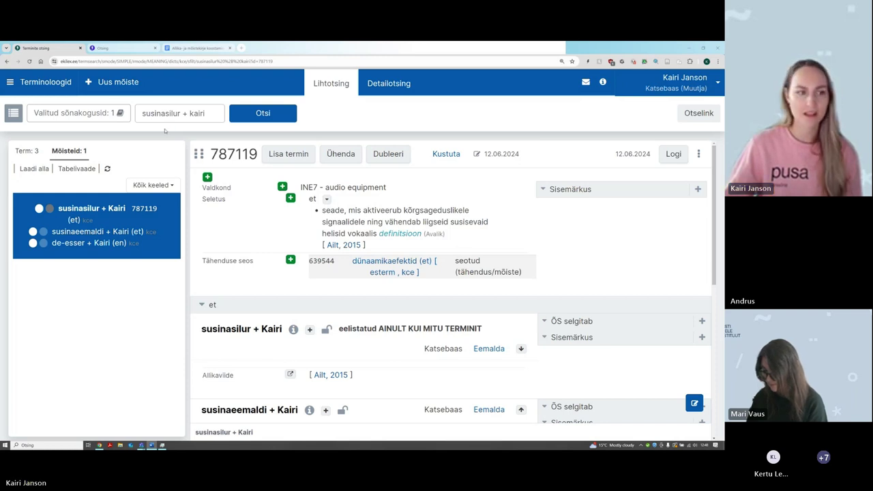
Step: Search for klõpsulõks and open concept 786824, the one with the capitalised term Klõpsulõks
triple_click(214, 114)
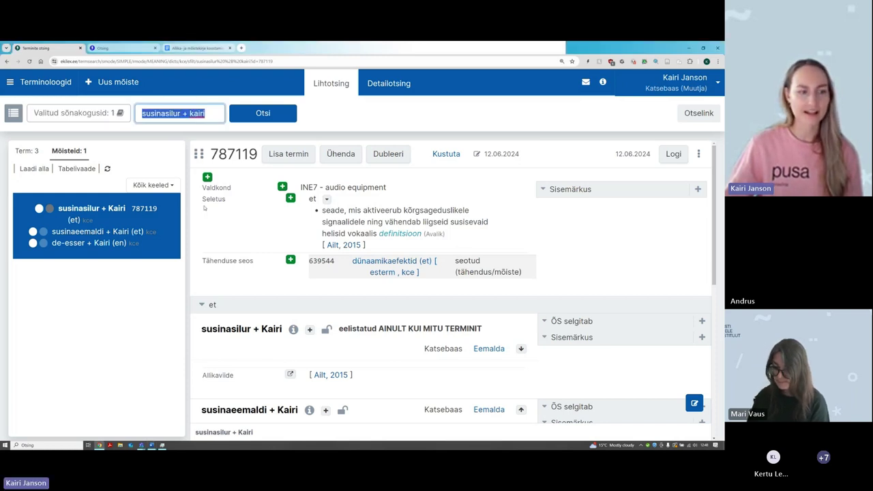
text(klõpsulõks)
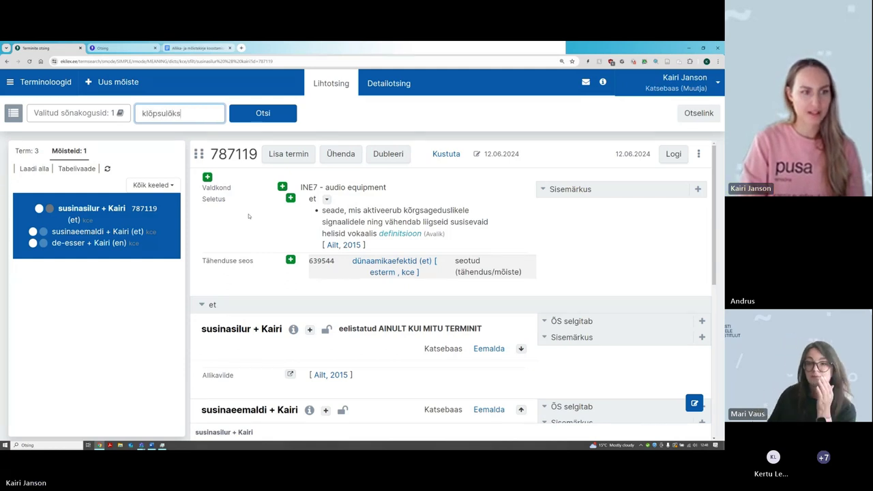
key(Return)
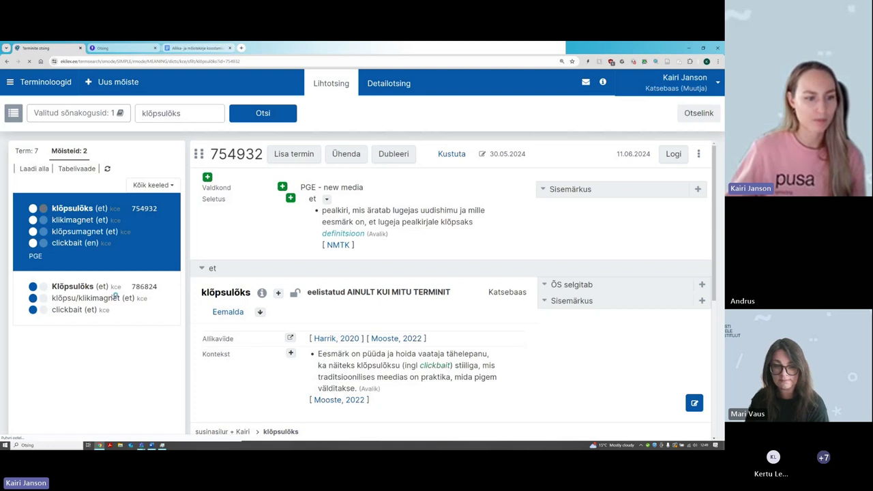
click(113, 281)
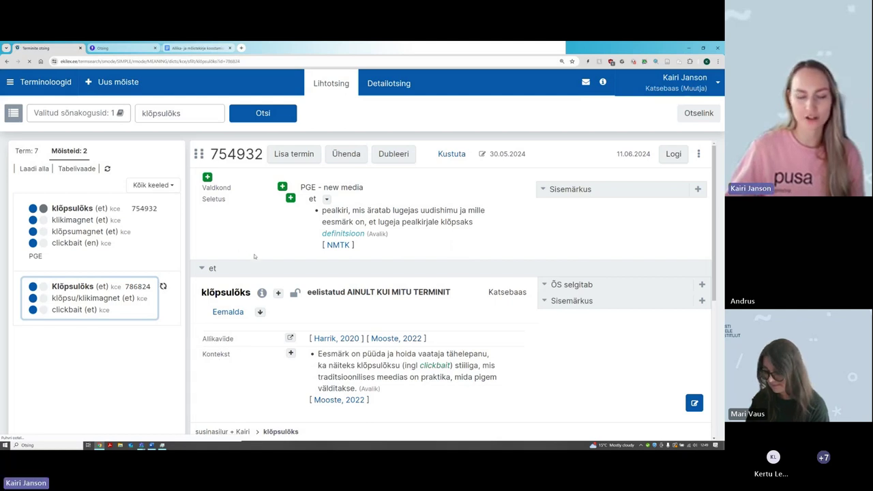
mouse_move(141, 445)
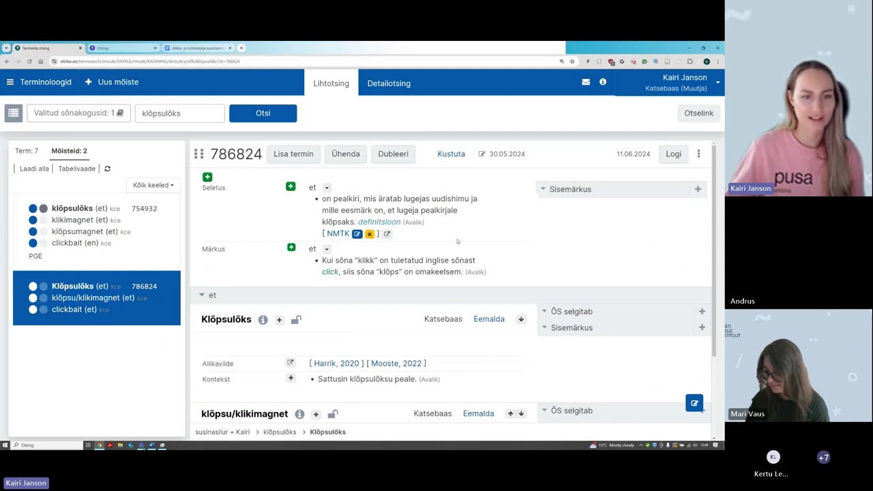
Step: Examine the wording of the Klõpsulõks definition, marking its opening word "on" and the full stop at its end
key(ctrl+plus)
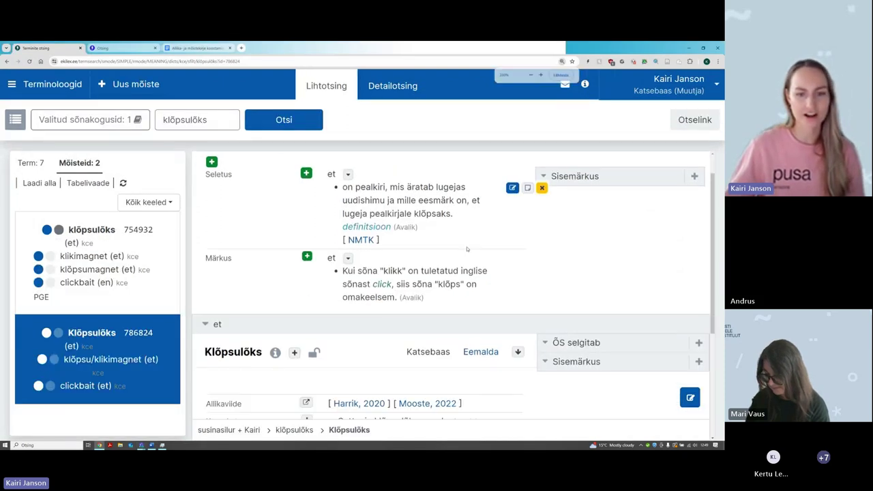
key(ctrl+minus)
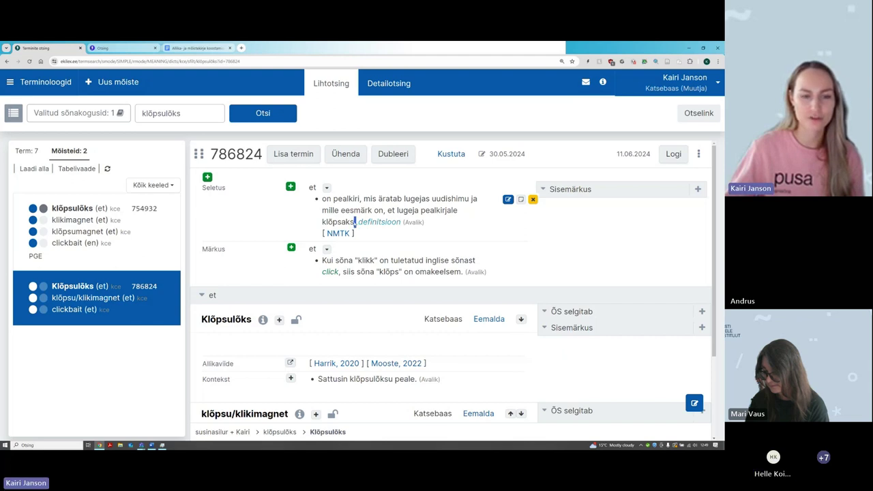
double_click(327, 198)
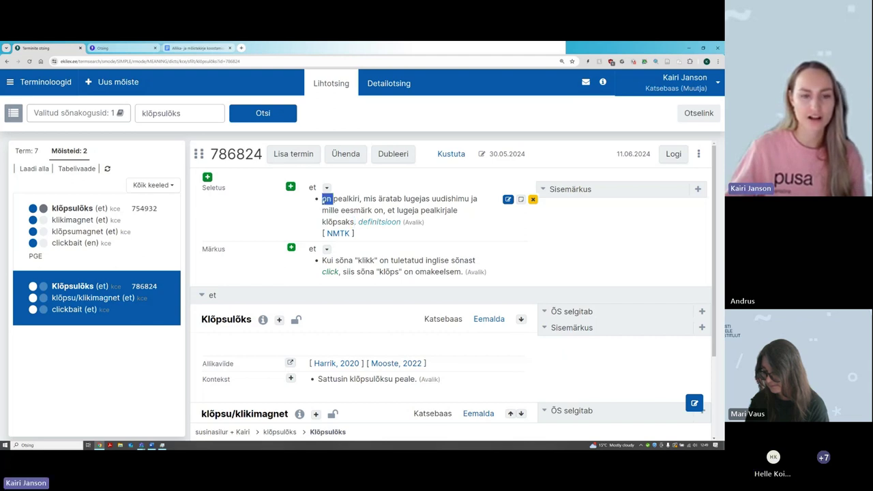
click(354, 223)
double_click(328, 198)
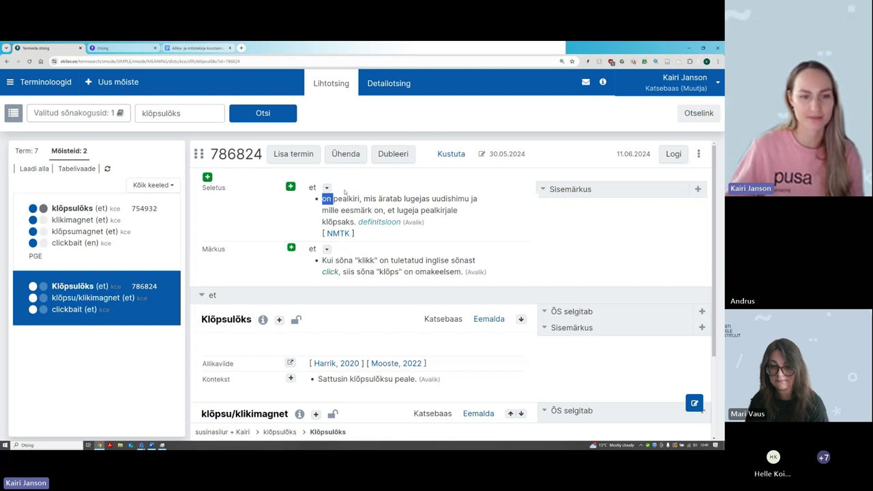
drag(332, 198, 348, 198)
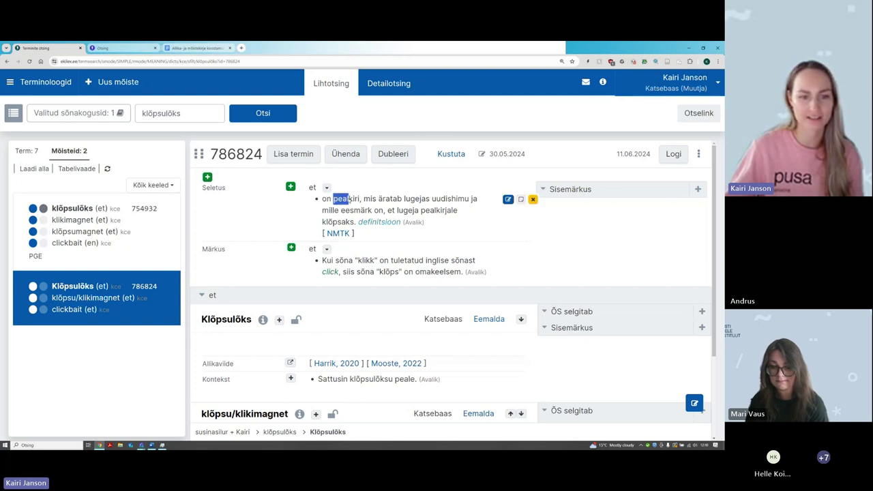
click(292, 219)
Step: Examine the concept-level Märkus about "klikk" and "klõps" in the Klõpsulõks entry and return to the start of the entry
scroll(292, 236, down, 1)
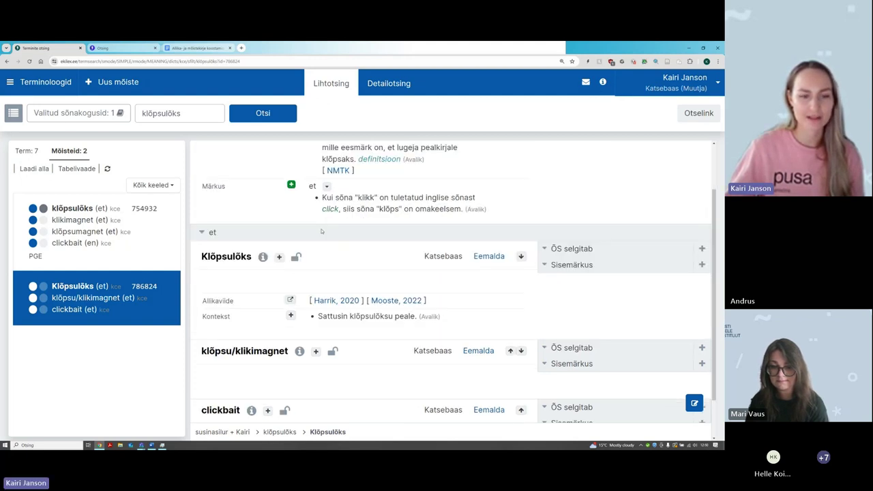
drag(324, 197, 464, 209)
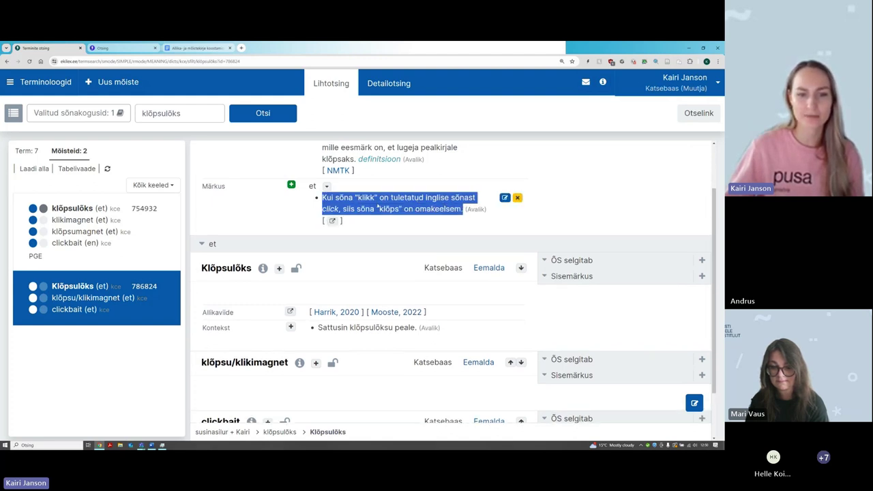
click(241, 219)
scroll(242, 218, up, 2)
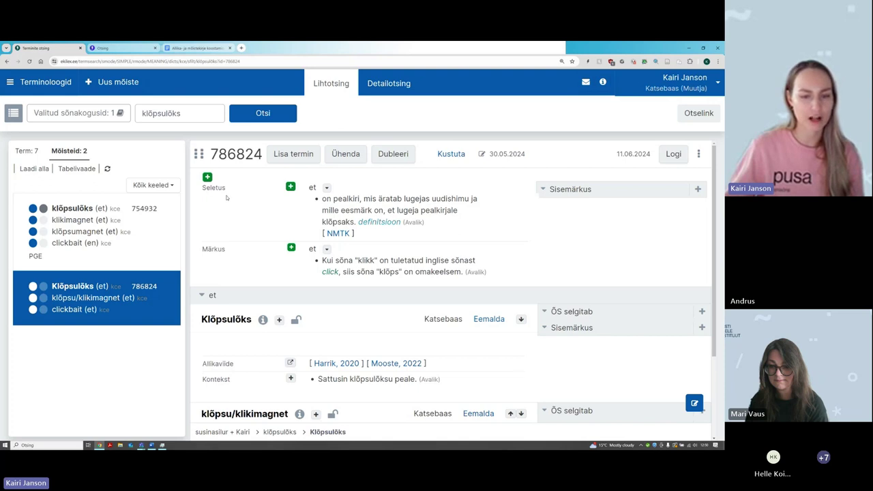
Step: Re-read the Märkus about "klikk" and "klõps" against the term Klõpsulõks, marking the start of the note's text
scroll(227, 197, down, 1)
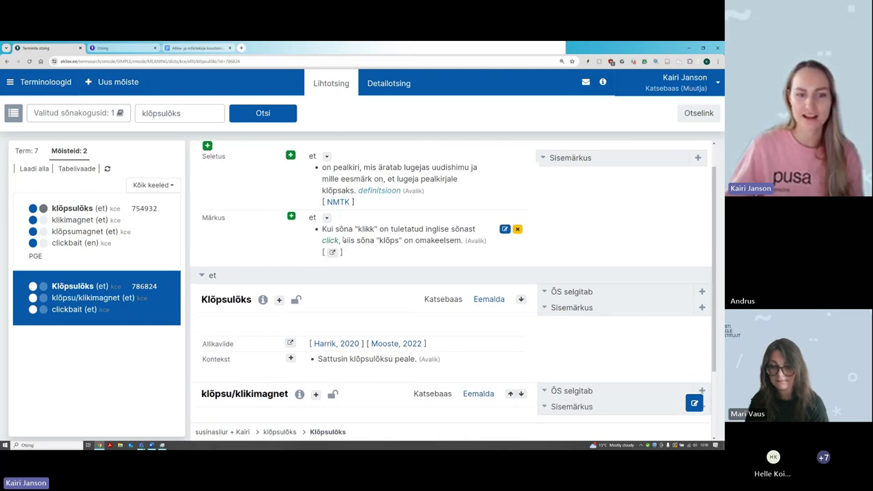
mouse_move(324, 229)
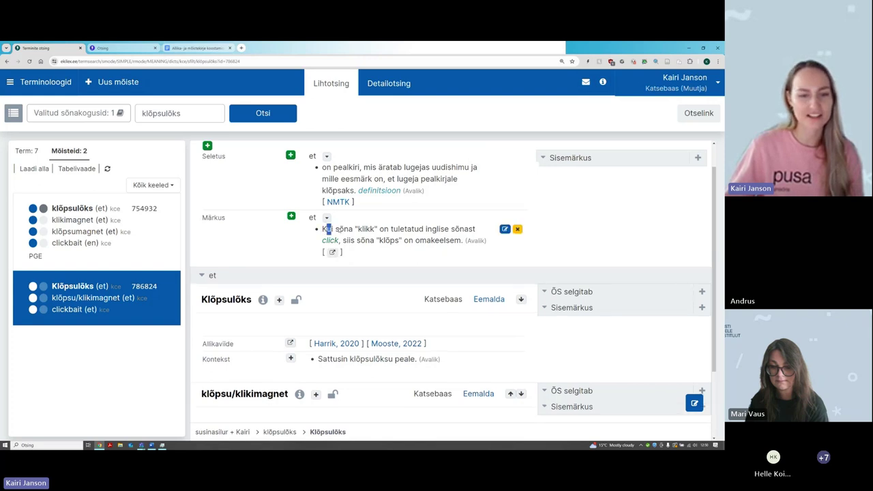
drag(324, 229, 463, 241)
click(362, 247)
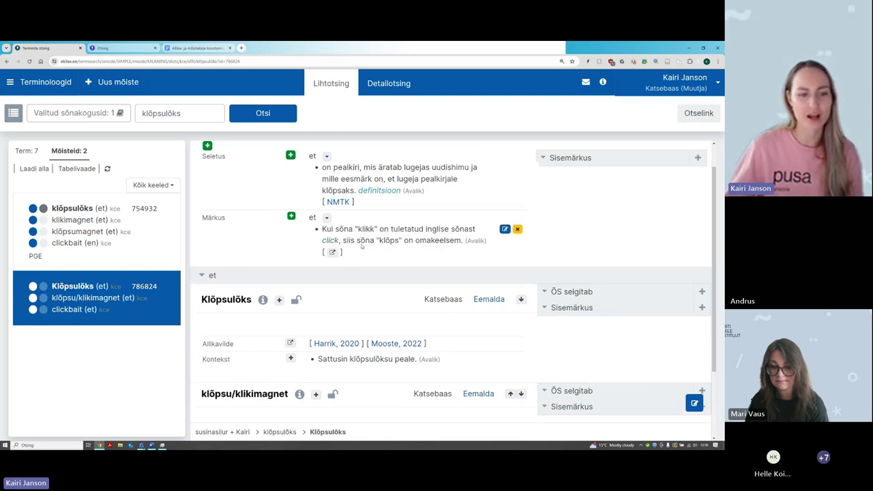
mouse_move(259, 289)
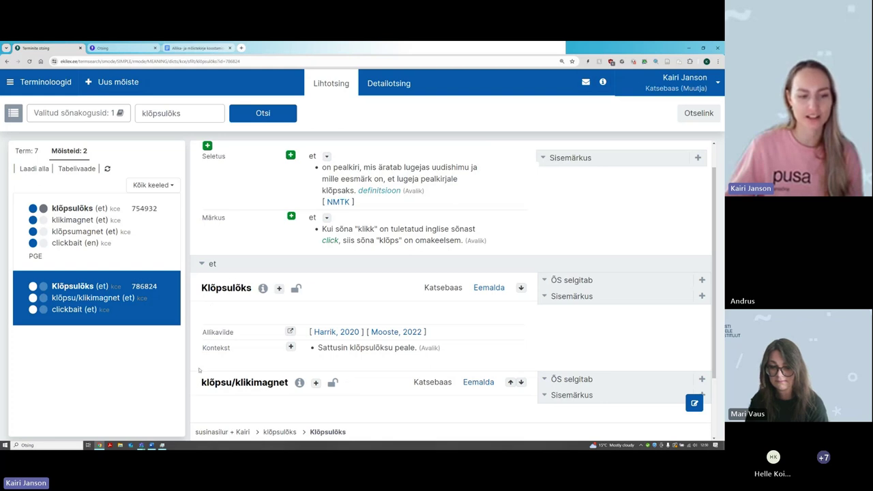
mouse_move(242, 382)
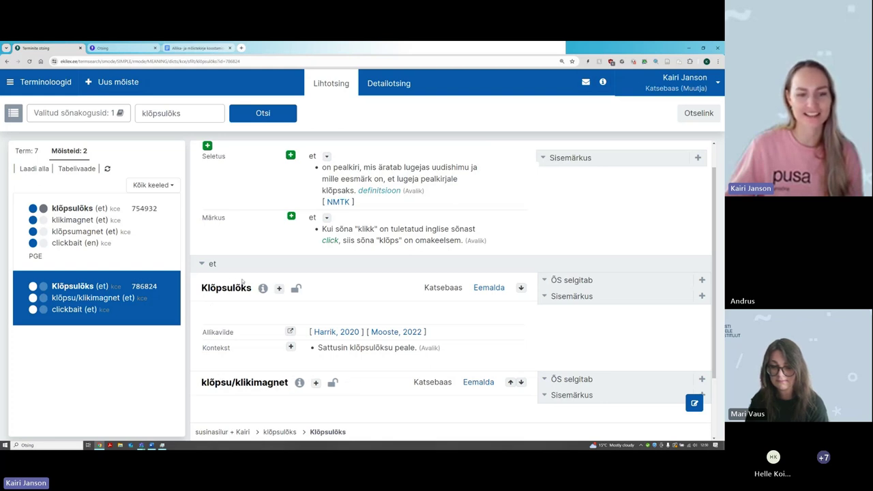
mouse_move(401, 239)
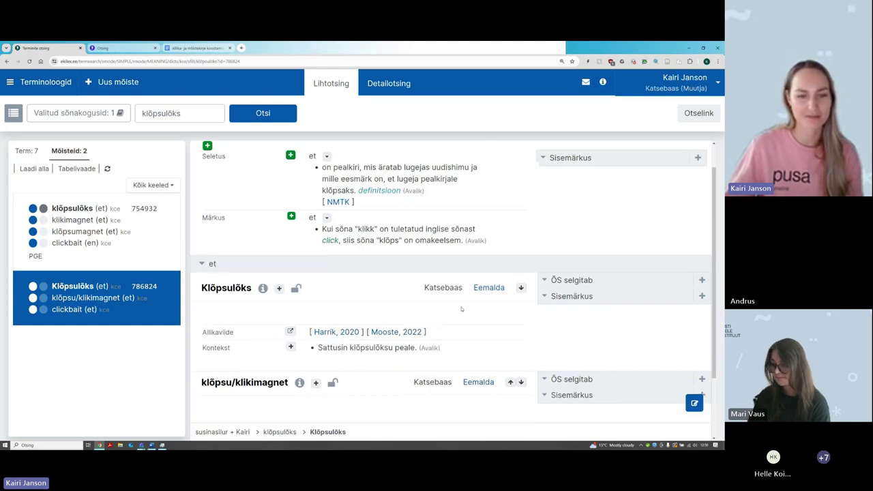
Step: Correct the capitalised Estonian term Klõpsulõks to lowercase klõpsulõks and save it
scroll(323, 418, down, 2)
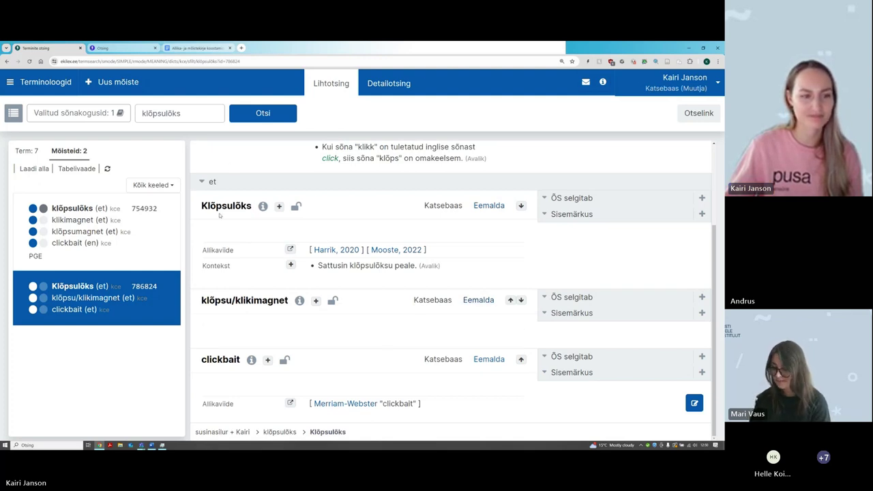
mouse_move(250, 208)
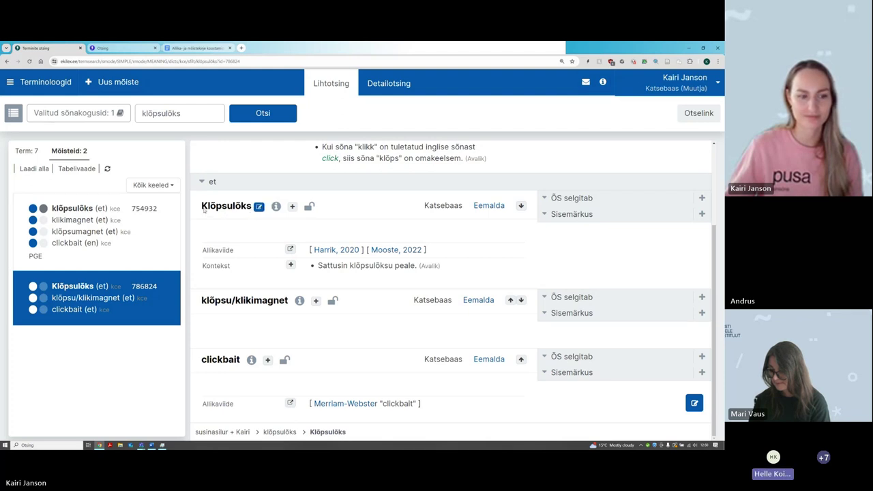
drag(202, 209, 208, 207)
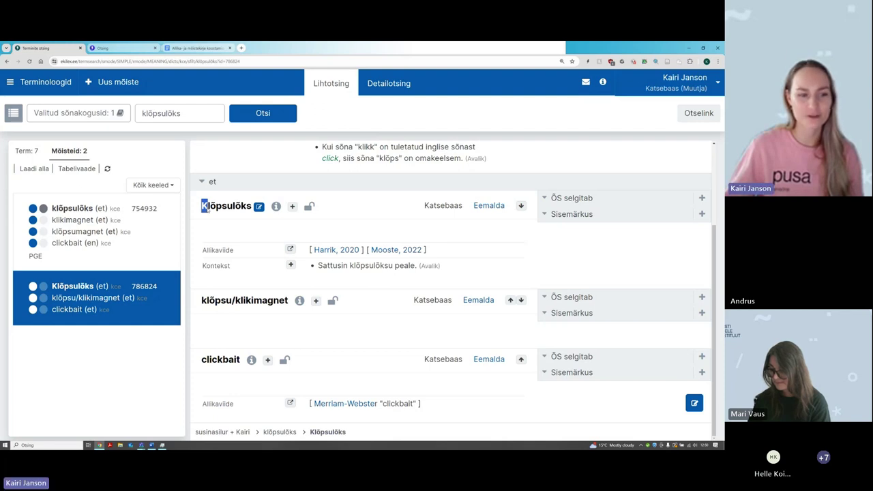
click(203, 209)
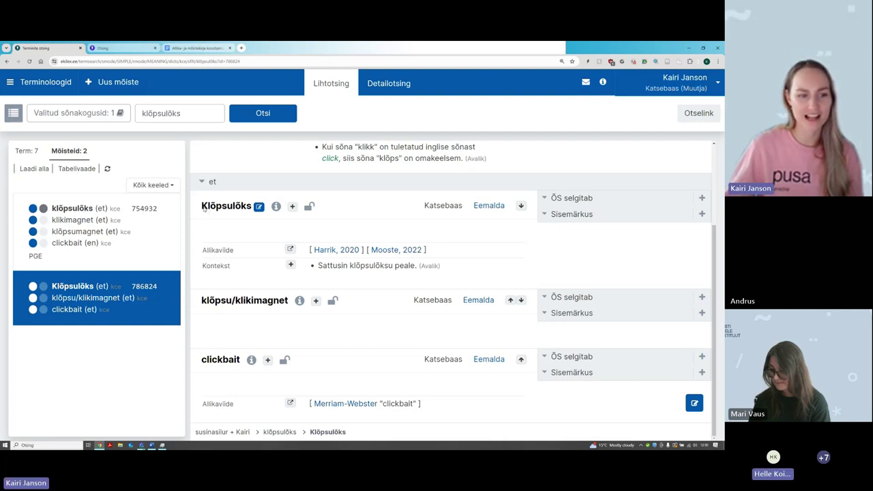
click(259, 206)
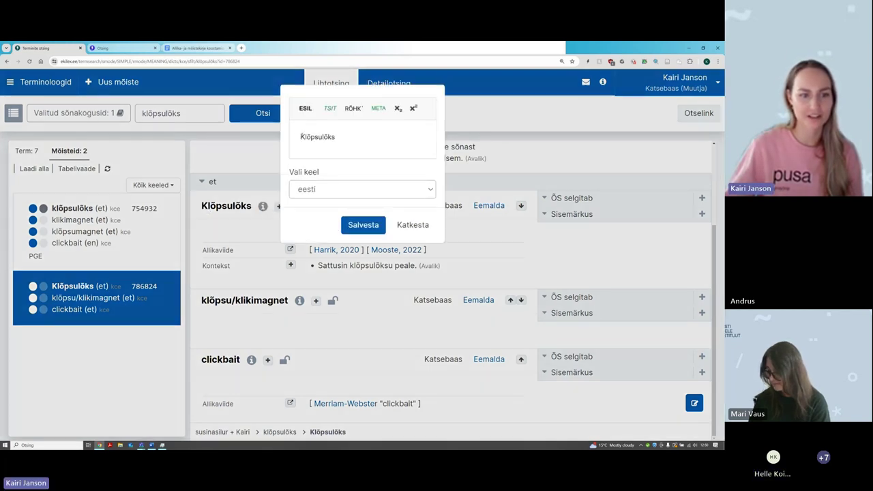
click(363, 224)
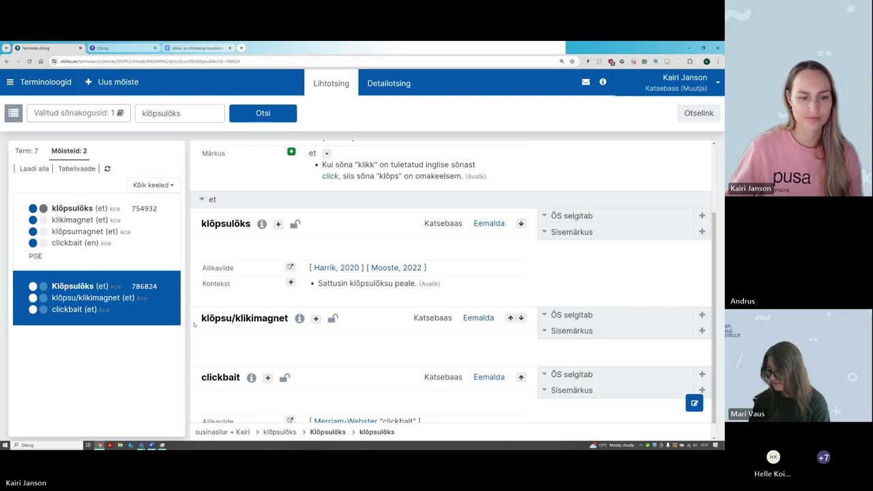
Step: Examine the combined term klõpsu/klikimagnet, marking "klikimagnet", "klõpsu" and the whole slashed form
mouse_move(229, 317)
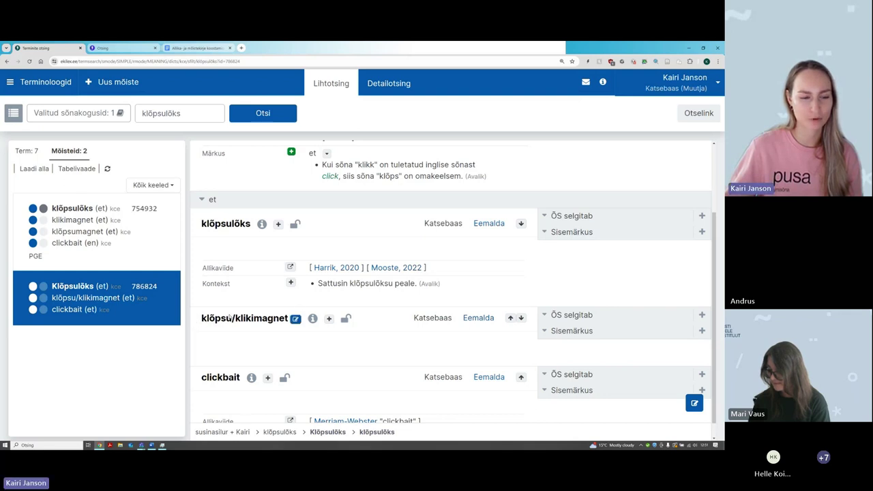
scroll(236, 318, down, 1)
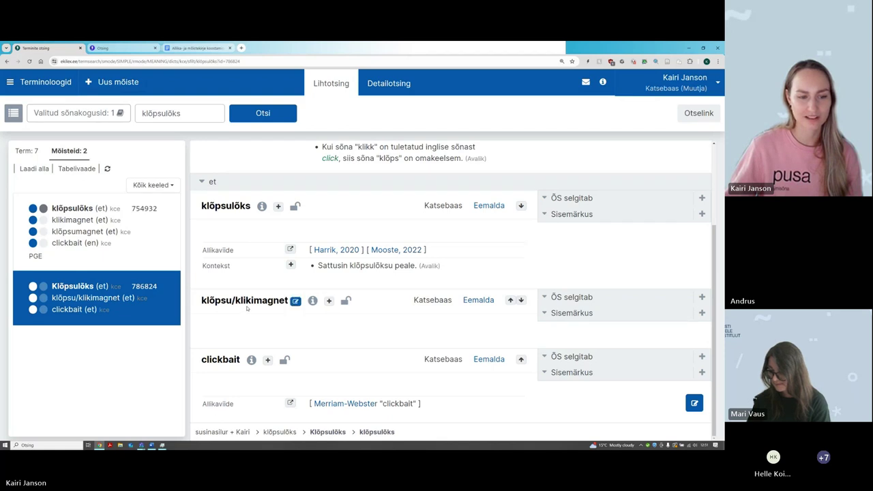
scroll(256, 305, up, 1)
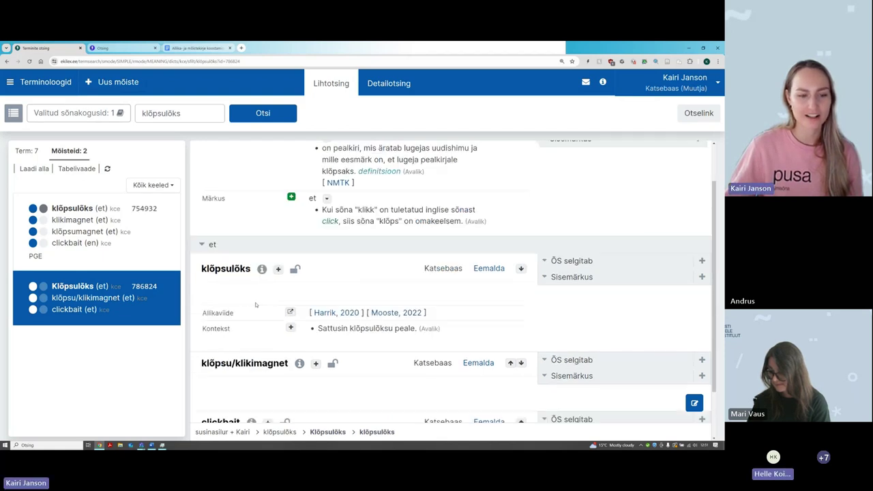
scroll(256, 305, down, 1)
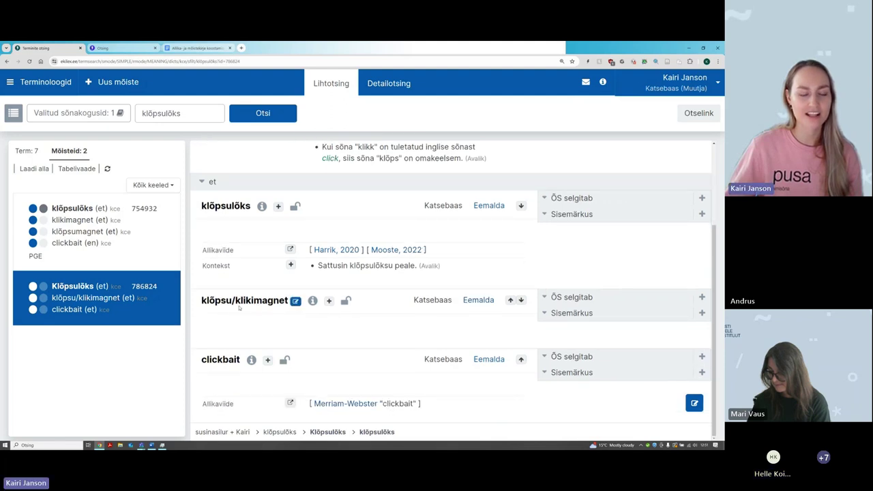
drag(236, 304, 286, 302)
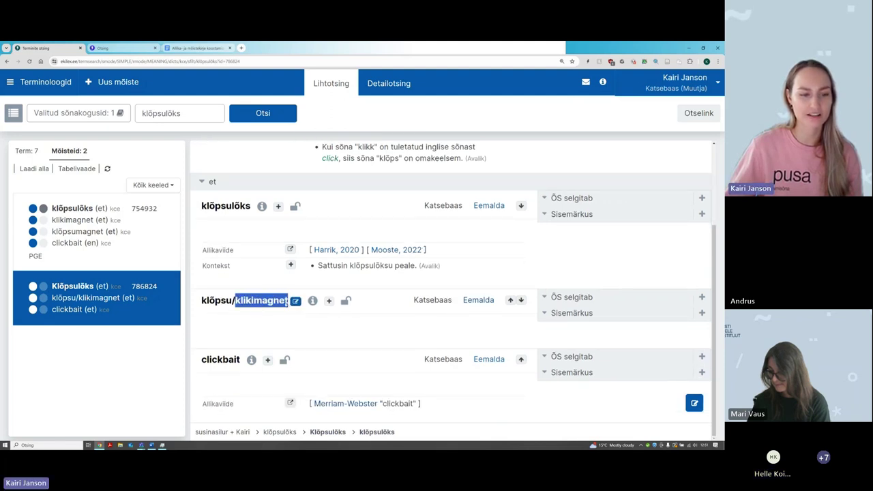
drag(201, 301, 233, 304)
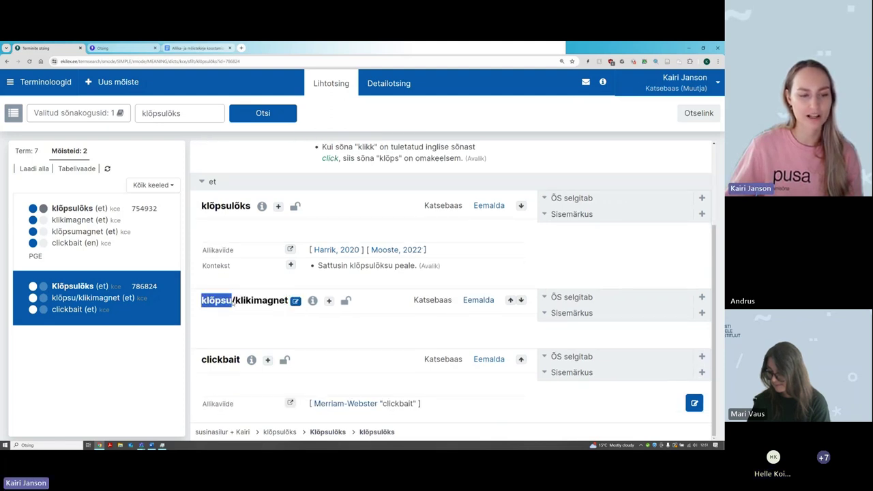
scroll(240, 242, up, 2)
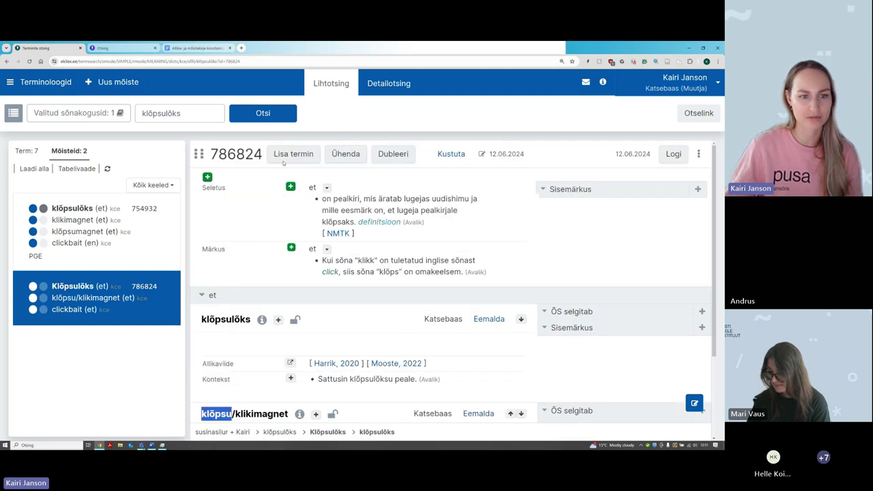
scroll(217, 306, down, 2)
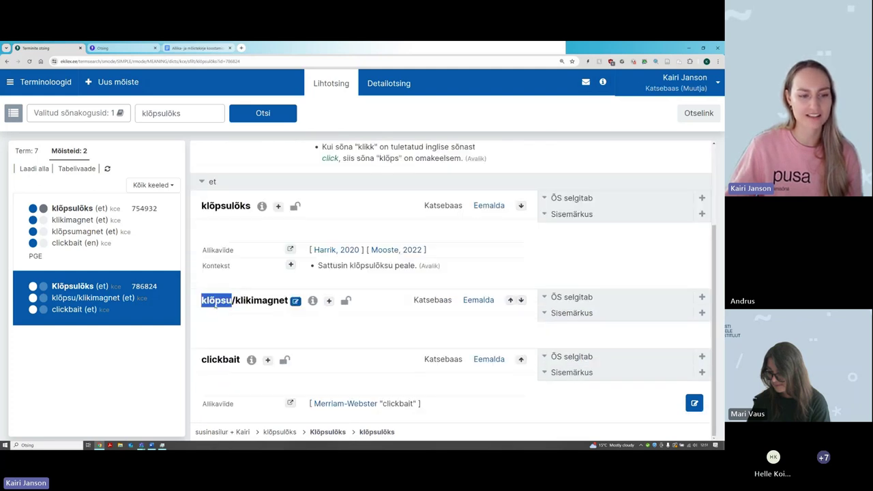
drag(202, 300, 287, 302)
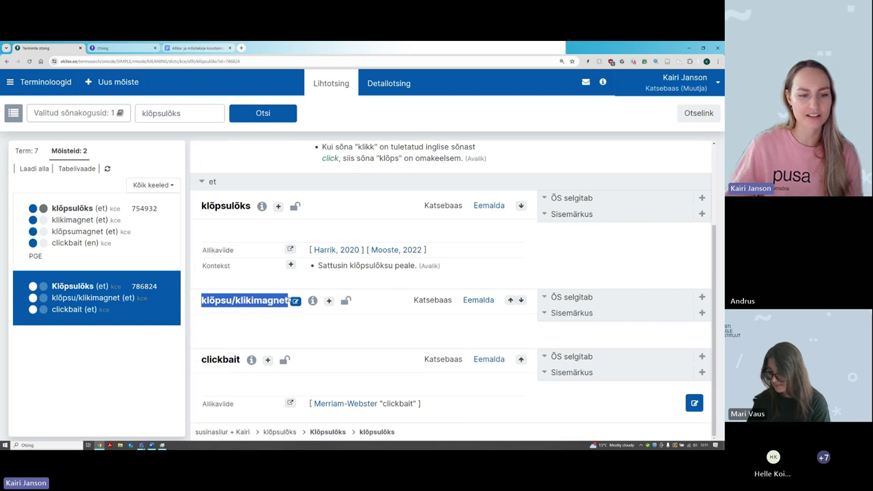
click(223, 301)
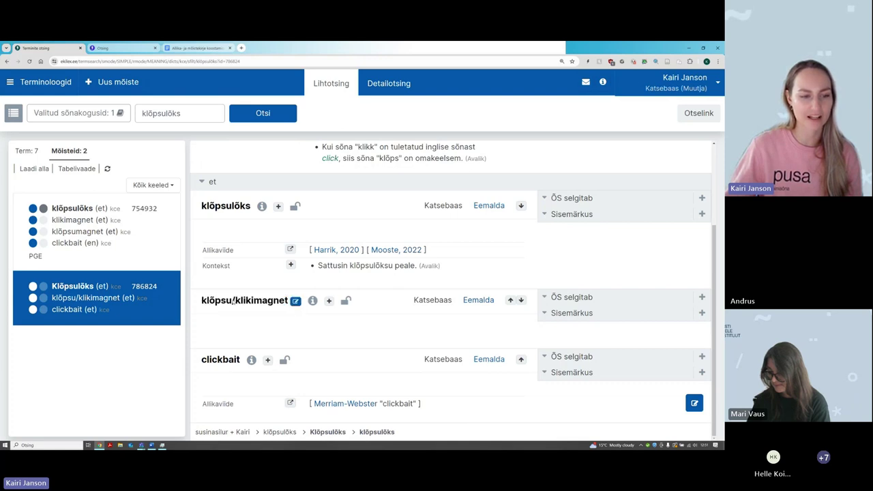
drag(202, 302, 288, 302)
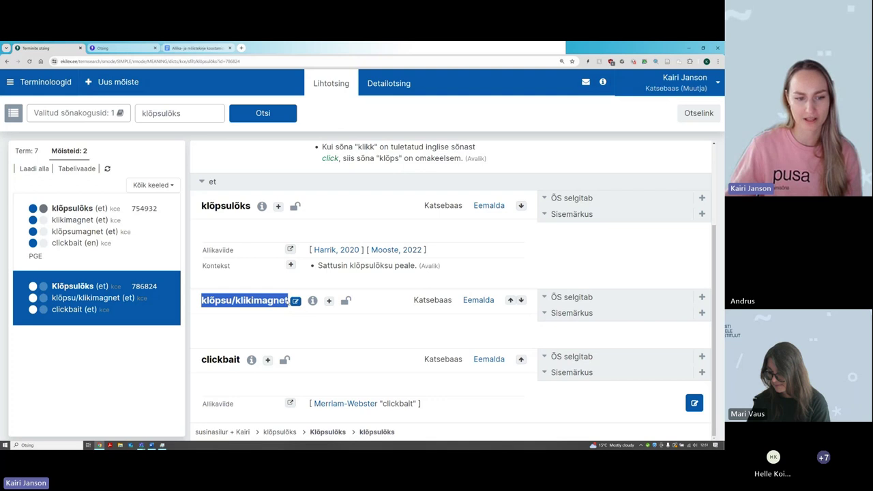
click(204, 310)
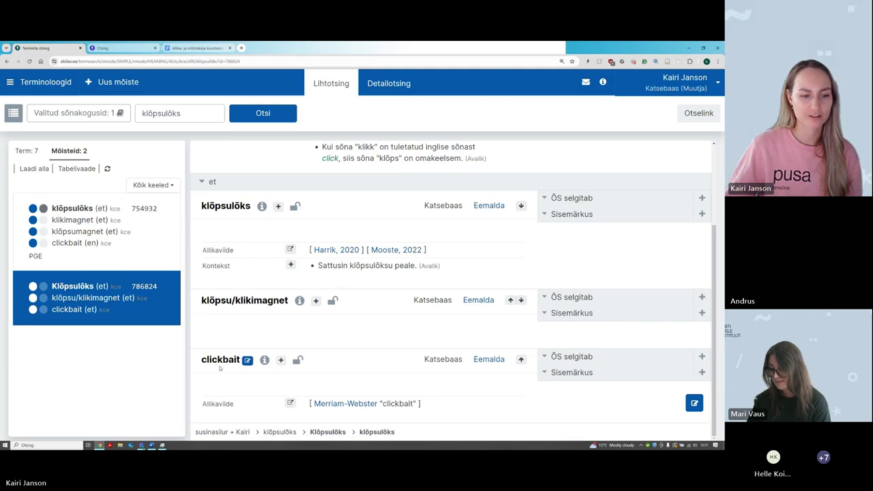
Step: Change the language of the term clickbait from Estonian to English and save it
mouse_move(251, 361)
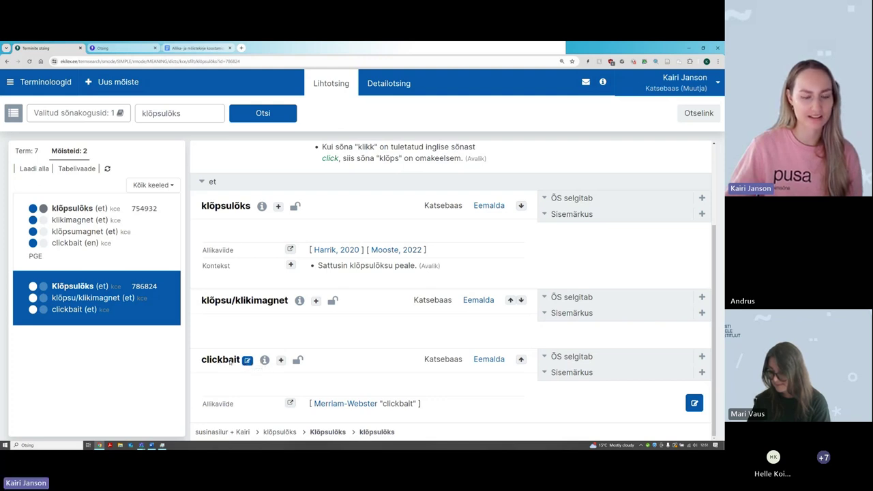
click(248, 361)
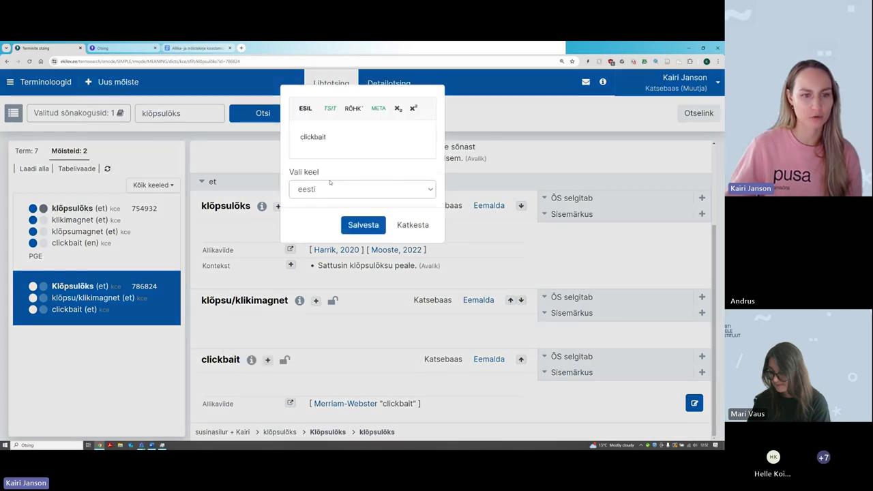
click(313, 190)
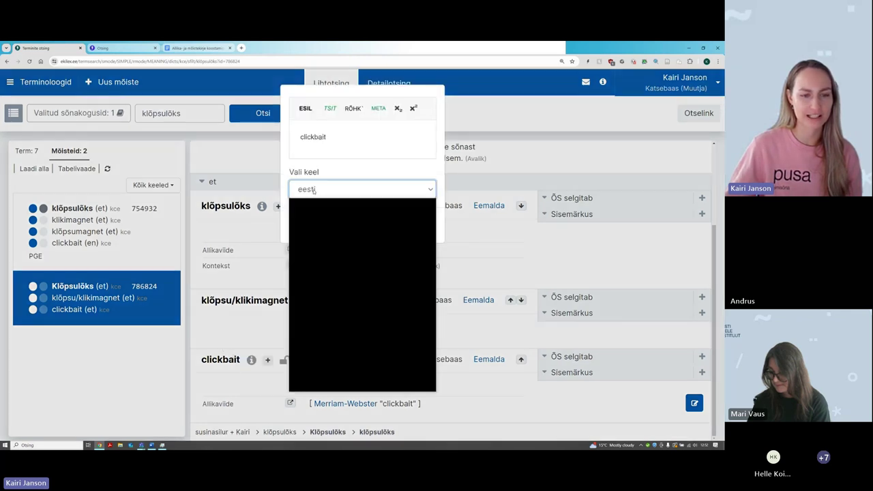
click(360, 225)
click(361, 225)
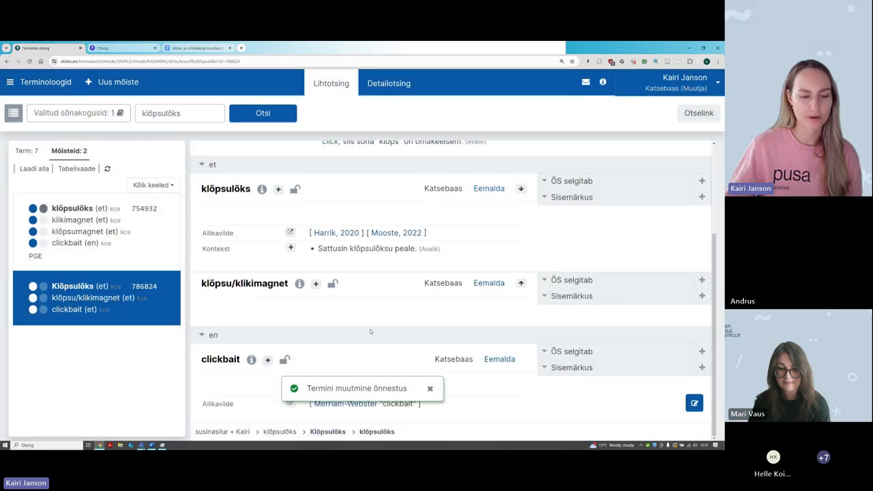
Step: Examine the Kontekst sentence "Sattusin klõpsulõksu peale." under klõpsulõks and return to the start of the entry
scroll(417, 370, up, 3)
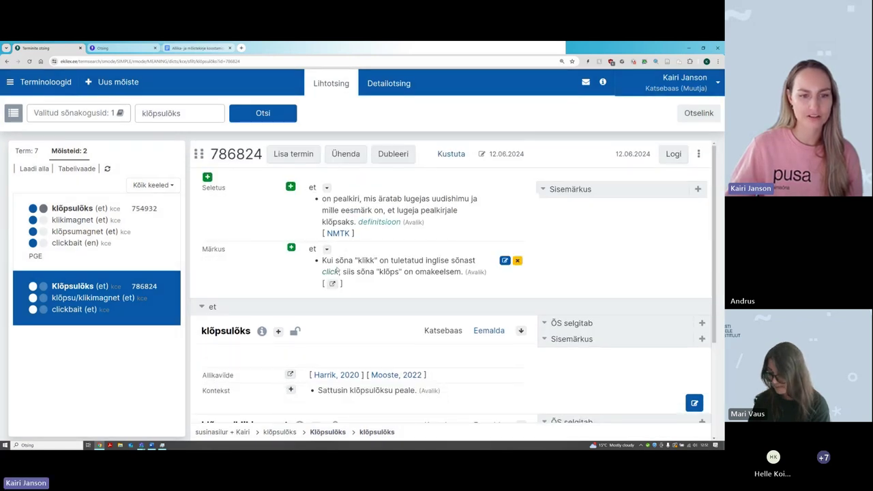
scroll(339, 271, down, 2)
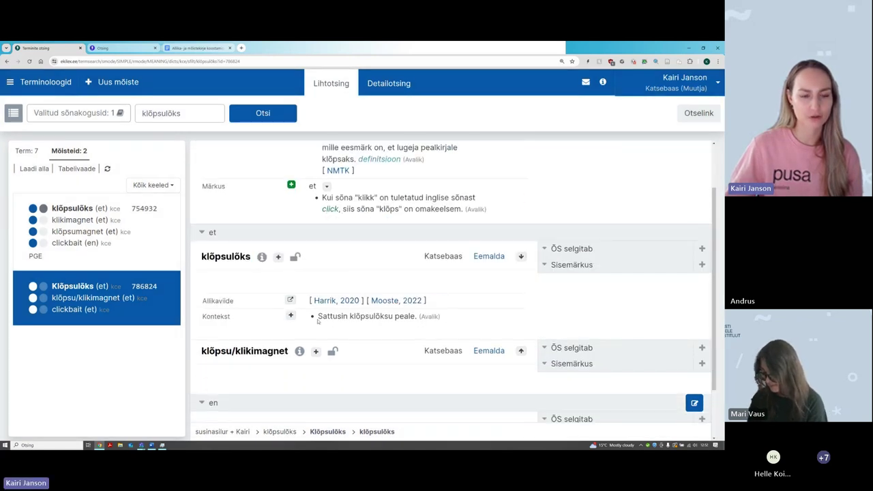
drag(317, 319, 415, 321)
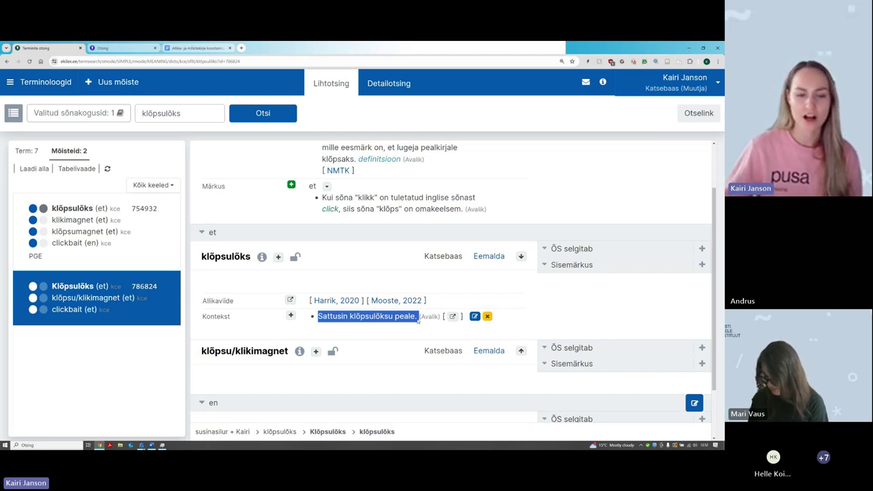
click(410, 320)
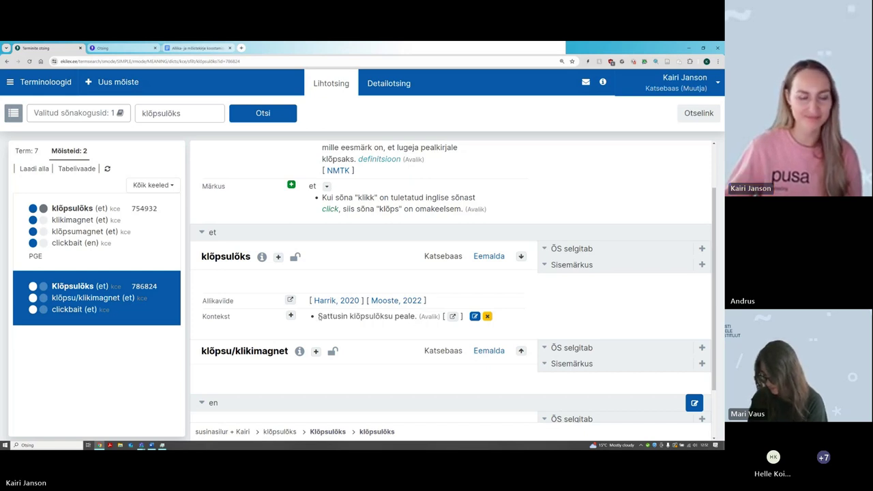
scroll(273, 309, up, 1)
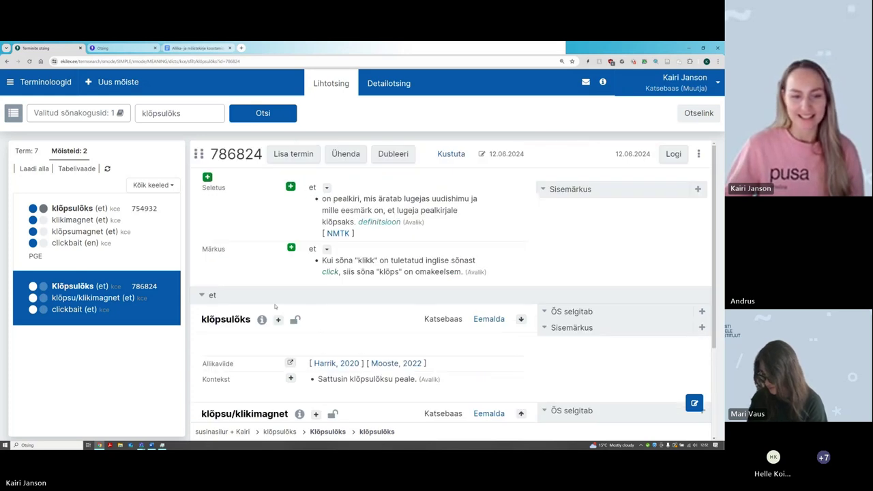